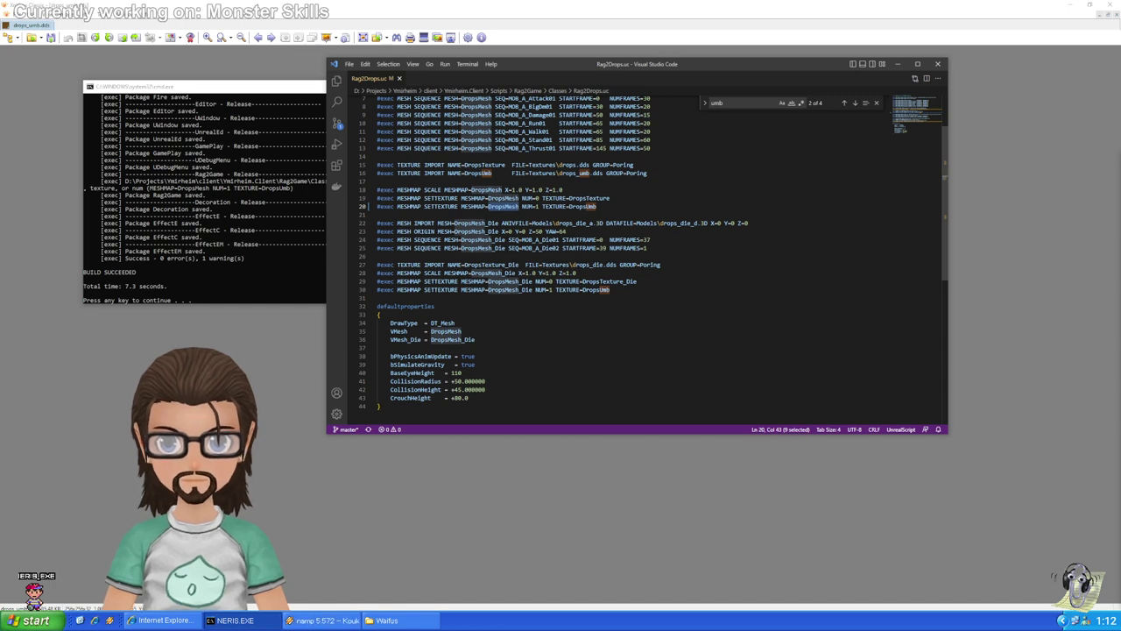
Check the DropsMesh and DropsUmb texture lines in Rag2Drops.uc against the missing meshmap or texture warning in the build console
double_click(583, 207)
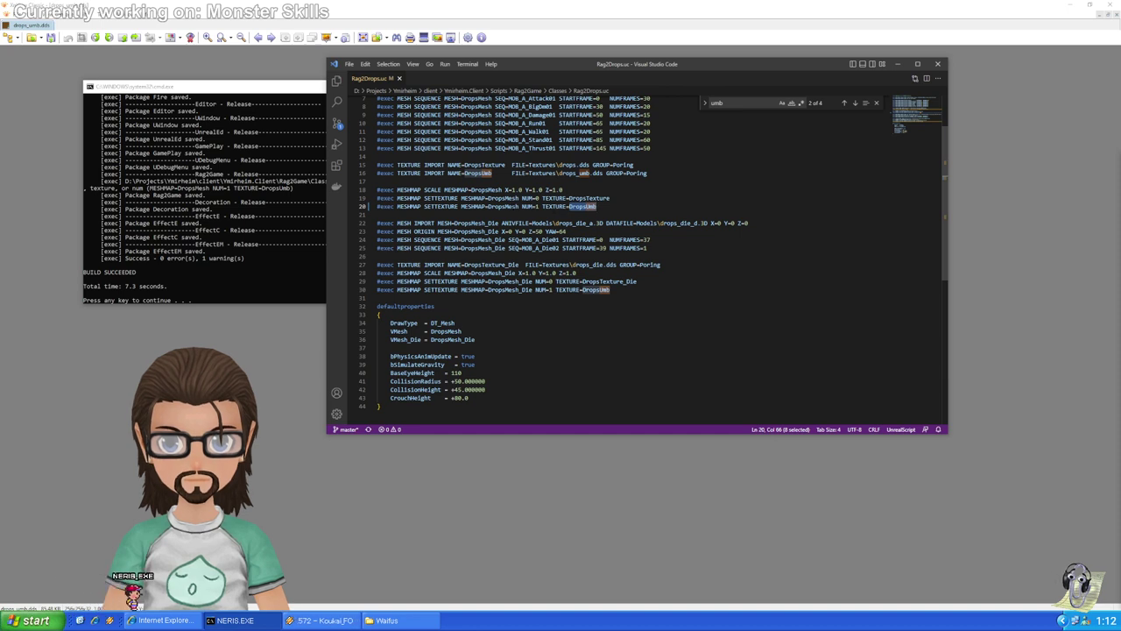
left_click(441, 207)
double_click(504, 207)
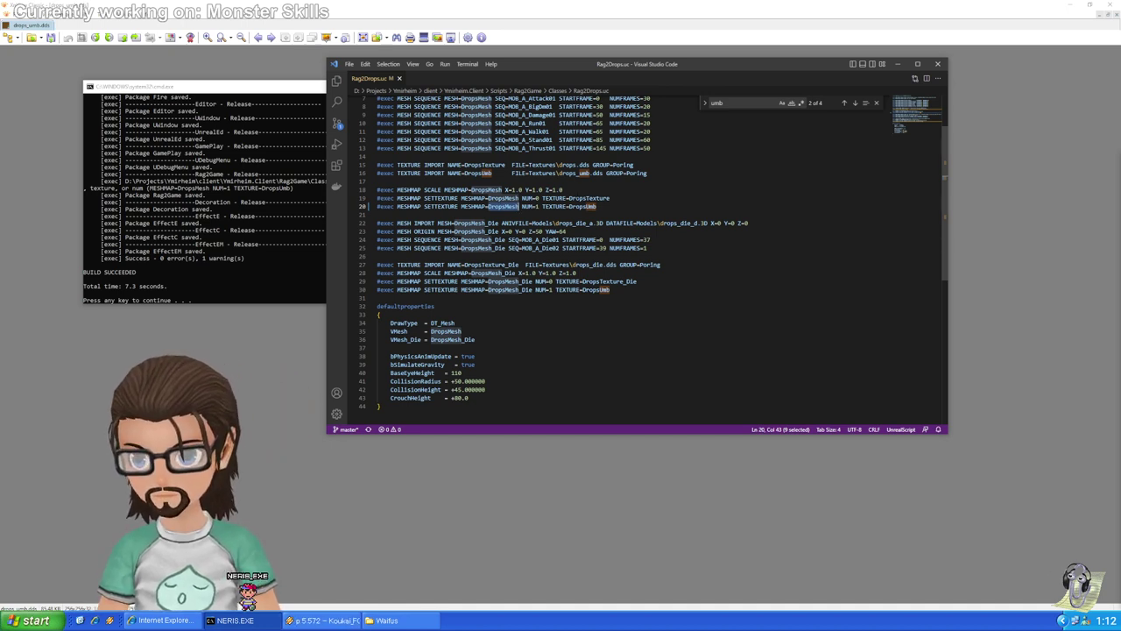
left_click(294, 187)
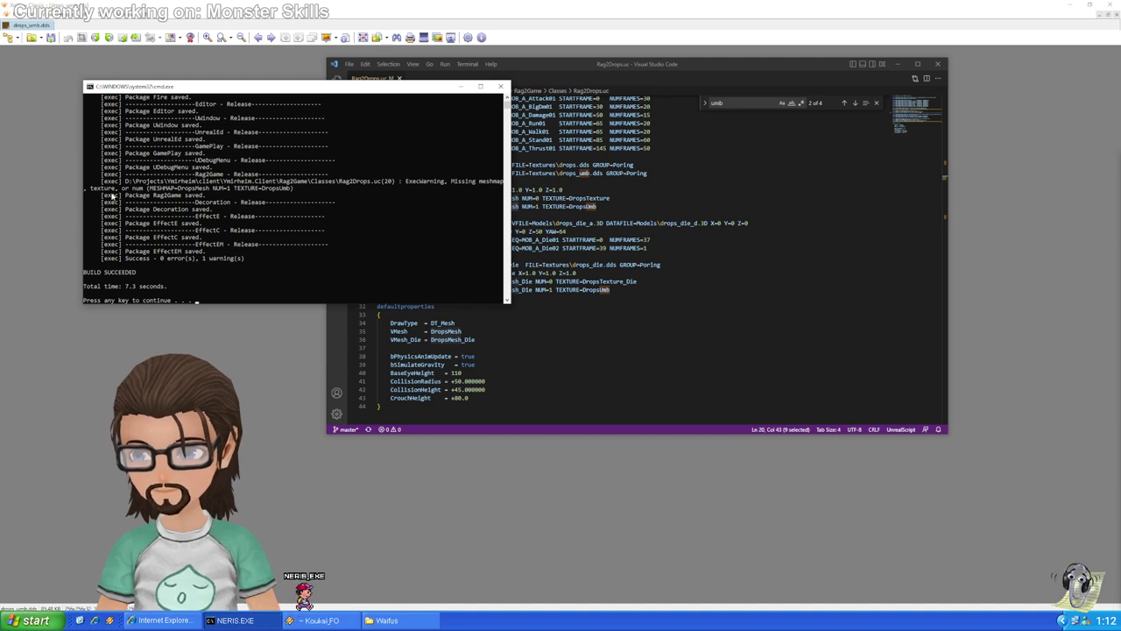
left_click(610, 197)
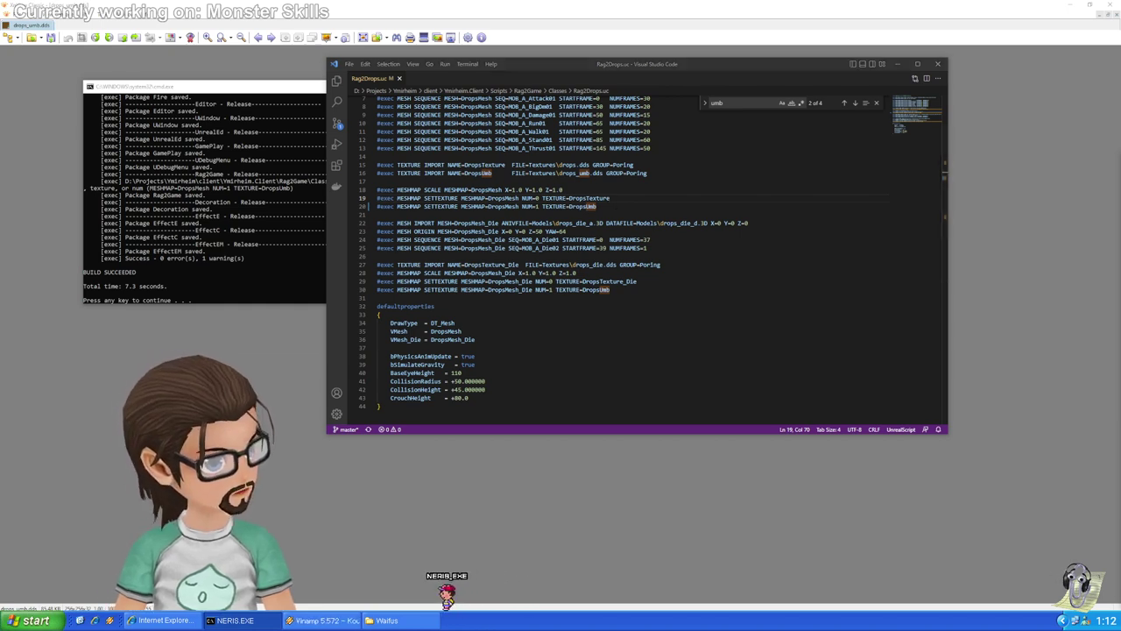
left_click(287, 242)
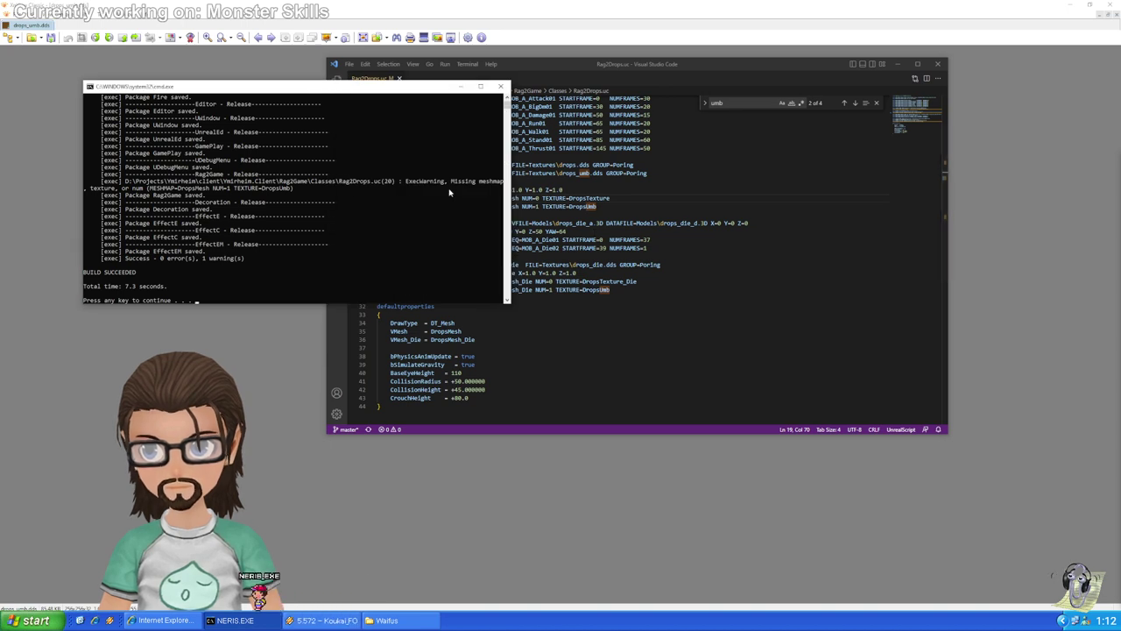
left_click(604, 207)
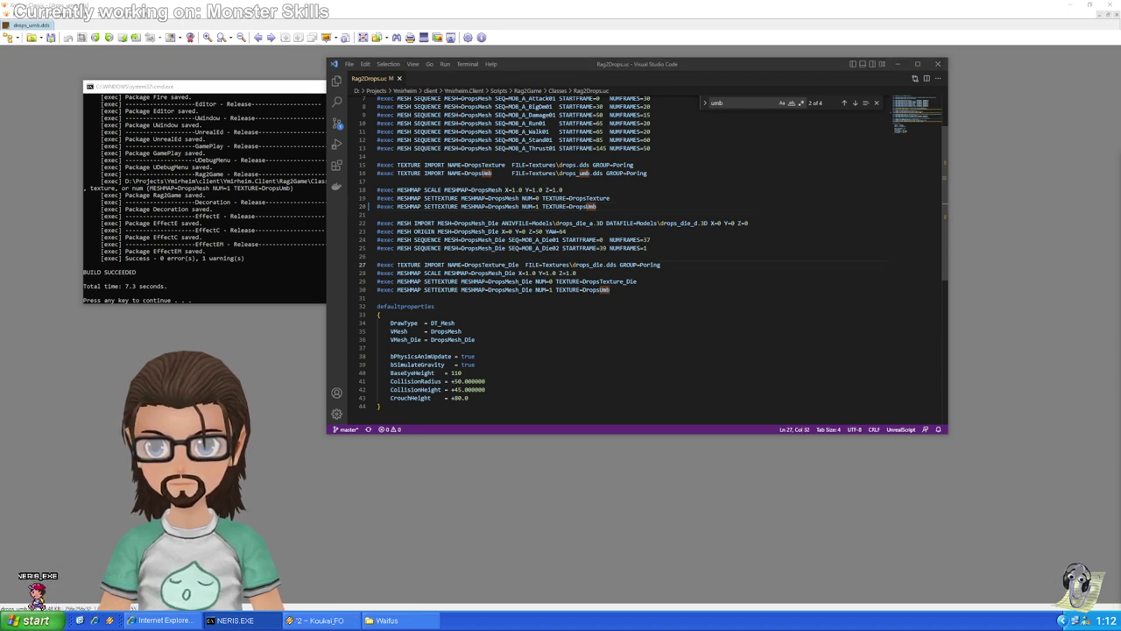
double_click(492, 264)
double_click(410, 272)
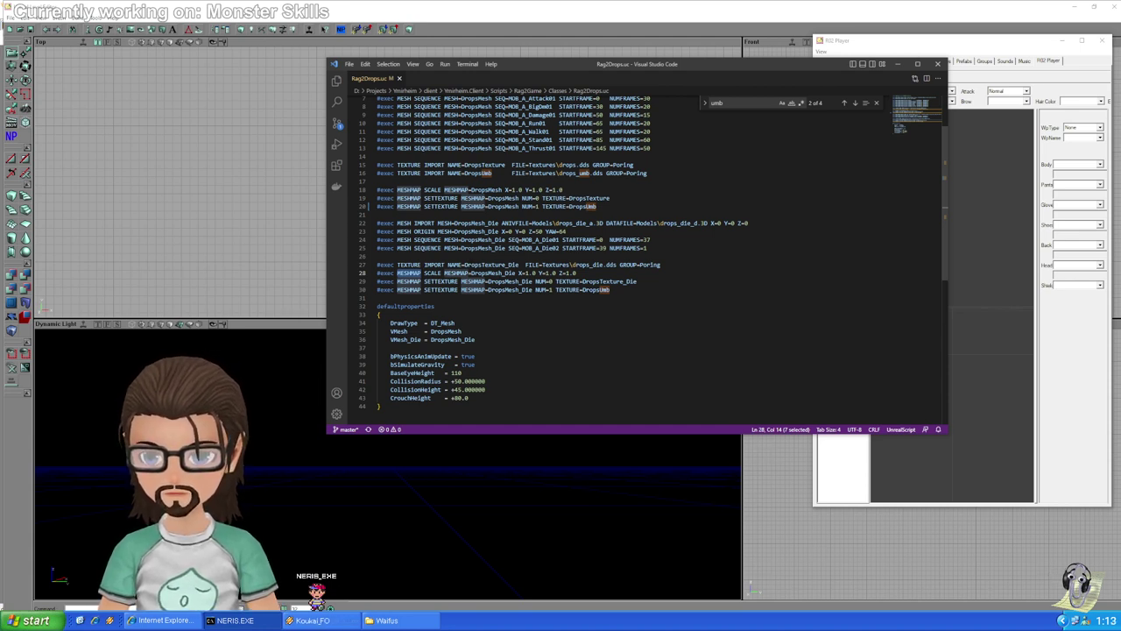
scroll(613, 254, "up", 1)
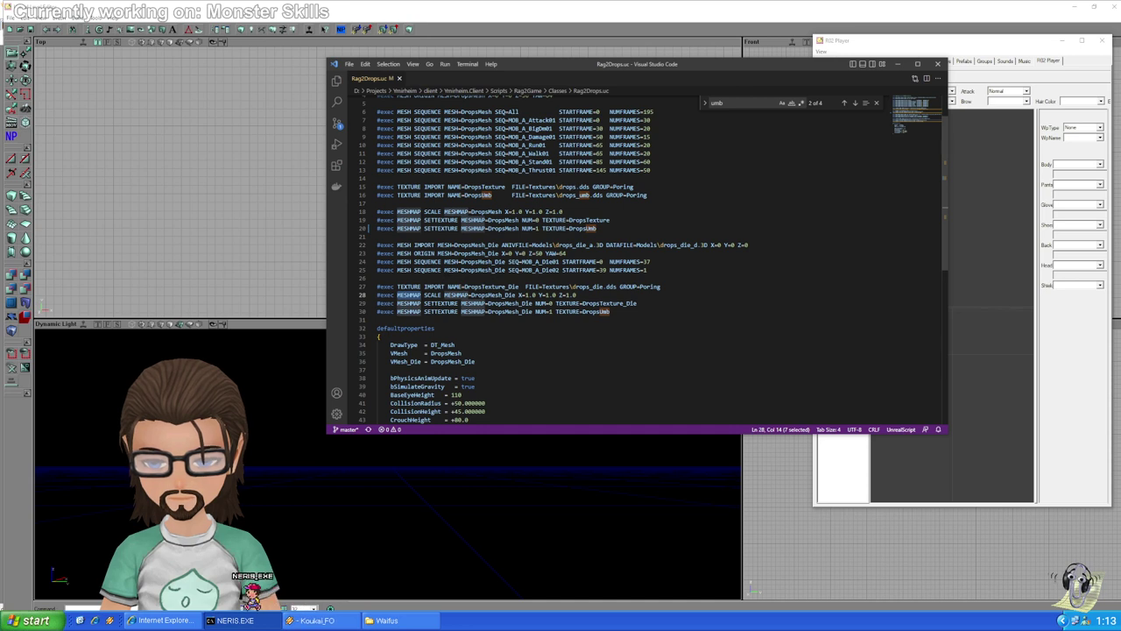
Switch to the Unreal editor, show the Meshes browser, widen its window and centre the DropsMesh model in the preview
left_click(897, 64)
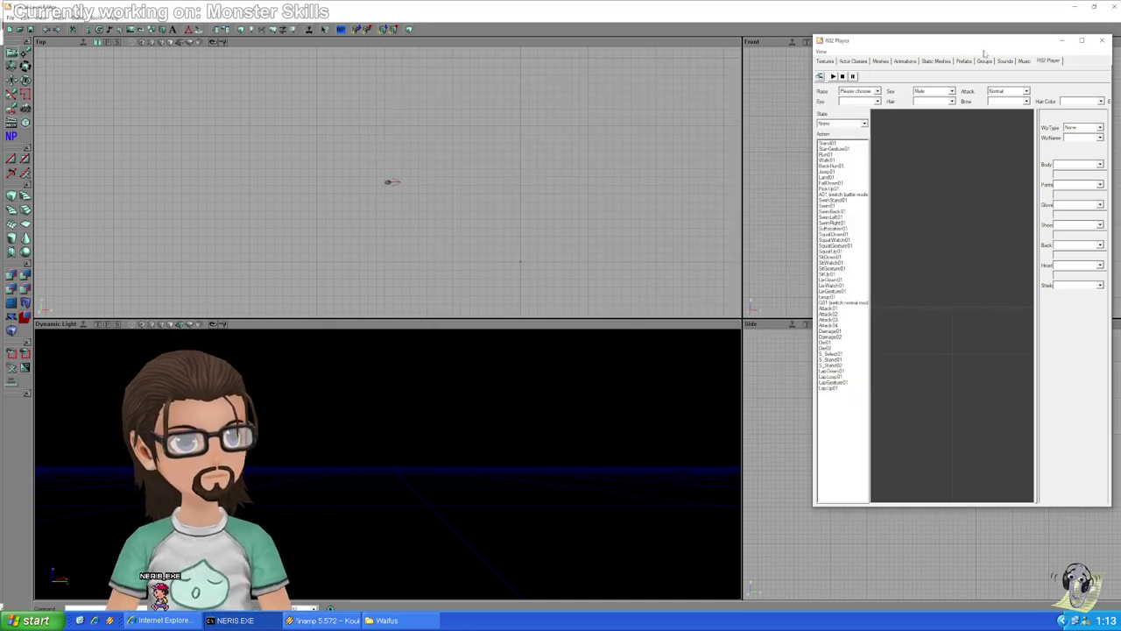
left_click(964, 62)
left_click(936, 61)
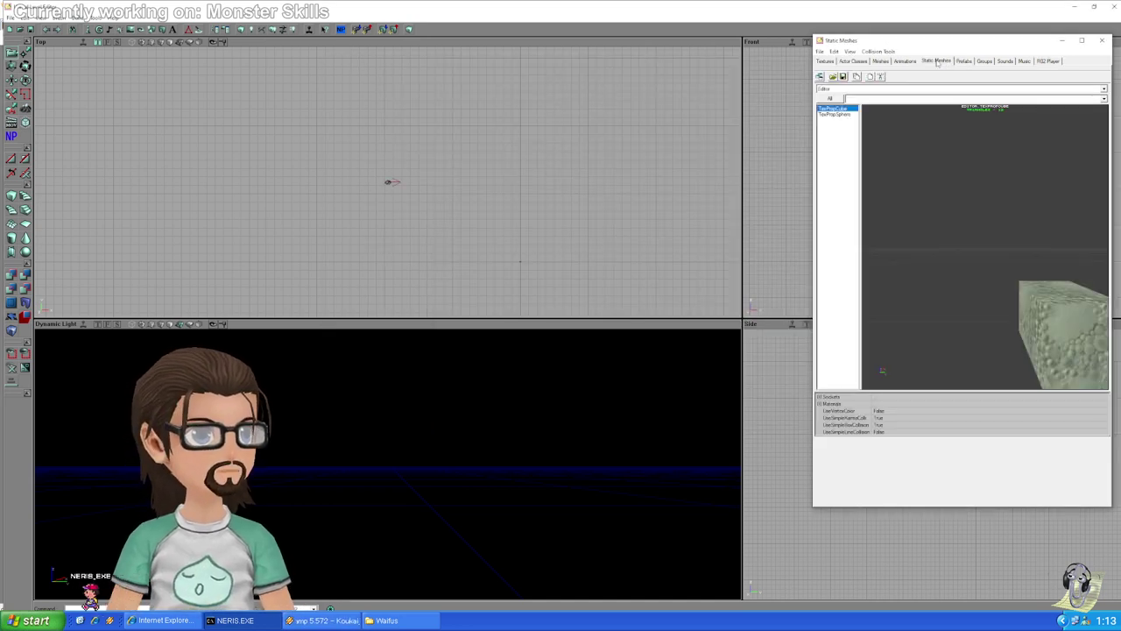
left_click(880, 61)
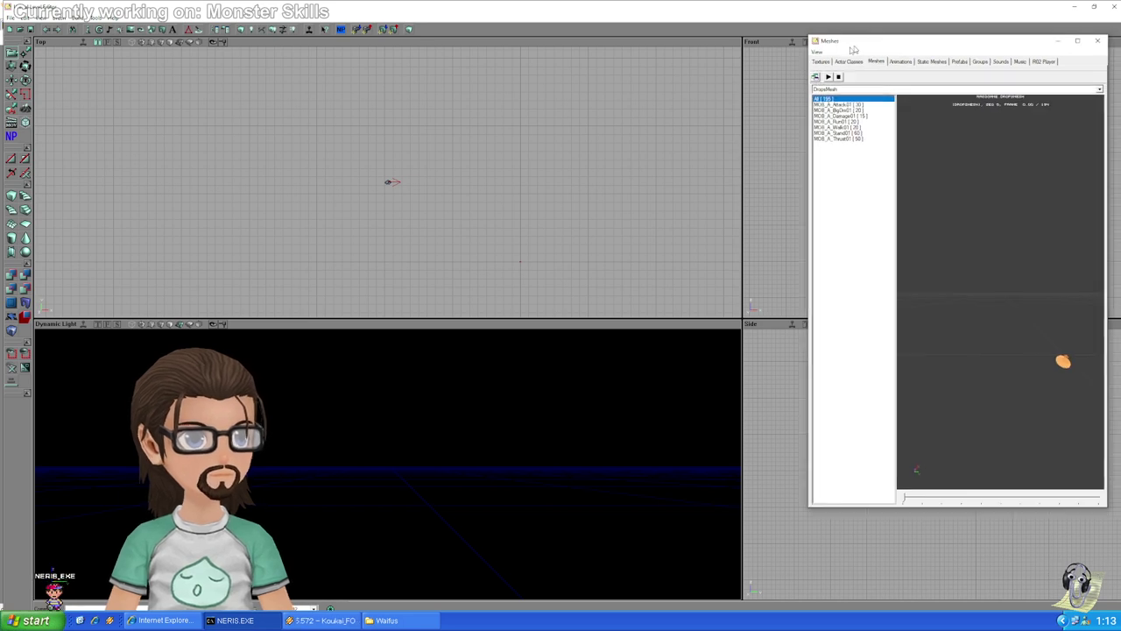
left_click_drag(863, 40, 244, 47)
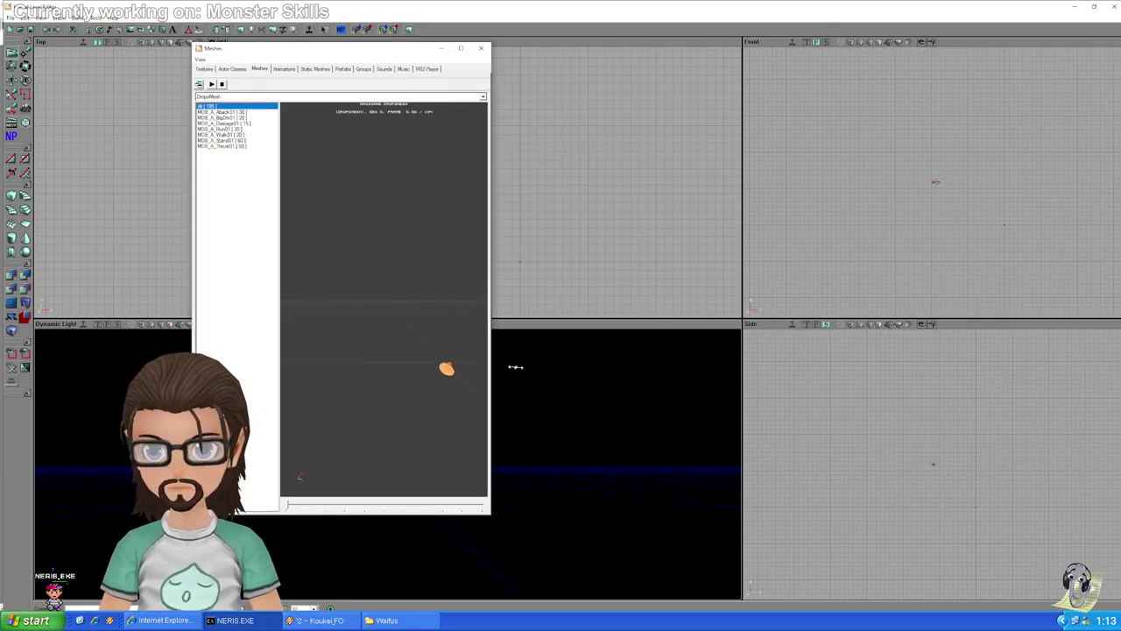
left_click_drag(515, 366, 862, 367)
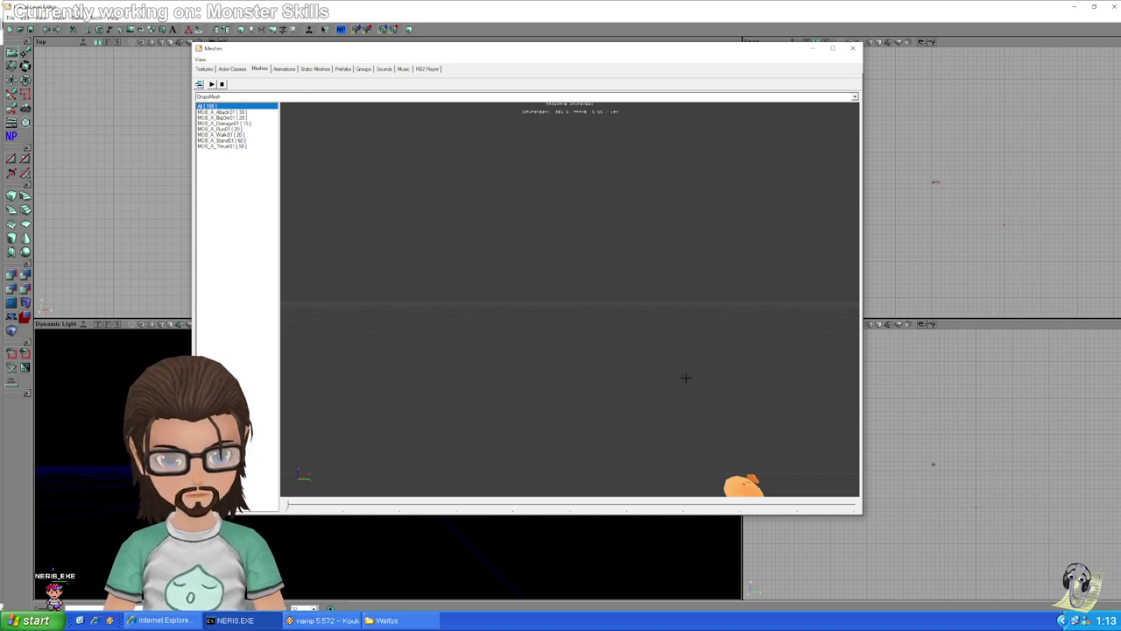
left_click_drag(686, 378, 555, 270)
Compare the umbrella texture on DropsMesh and DropsMesh_Die by alternating between the two meshes in the preview
left_click(233, 96)
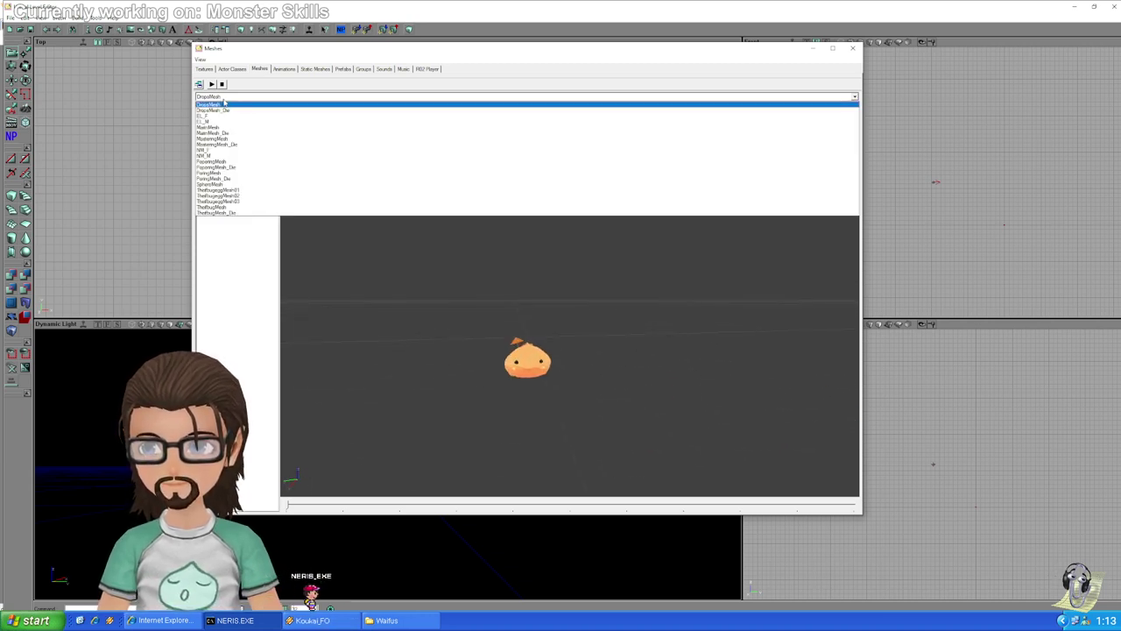
left_click(233, 106)
key("Down")
key("Up")
key("Down")
key("Up")
key("Down")
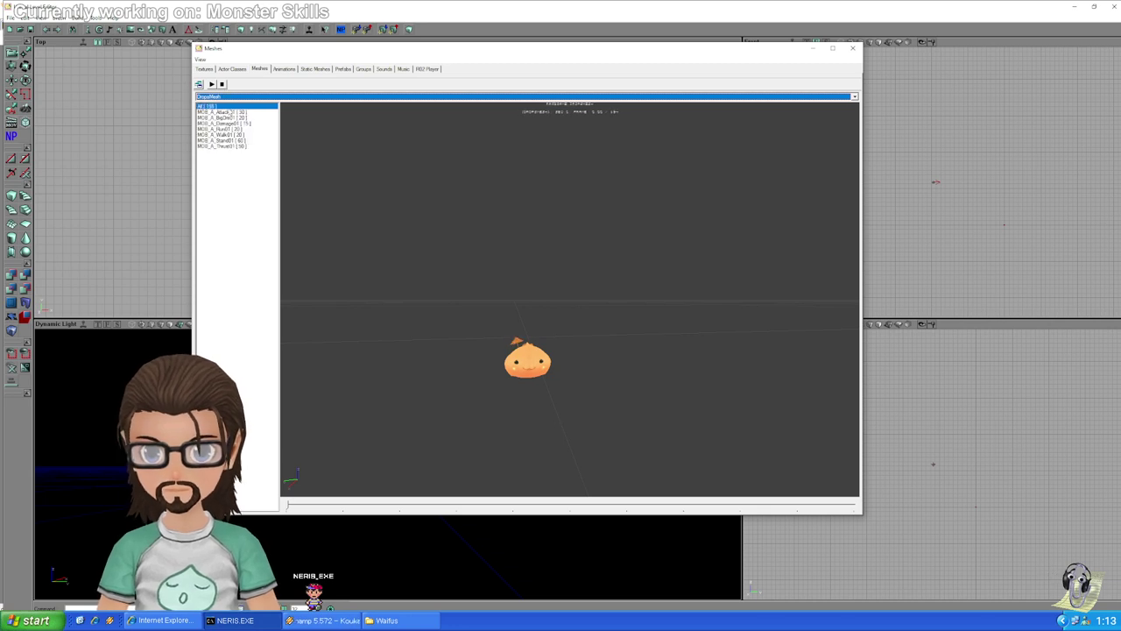
key("Up")
key("Down")
key("Up")
key("Down")
key("Up")
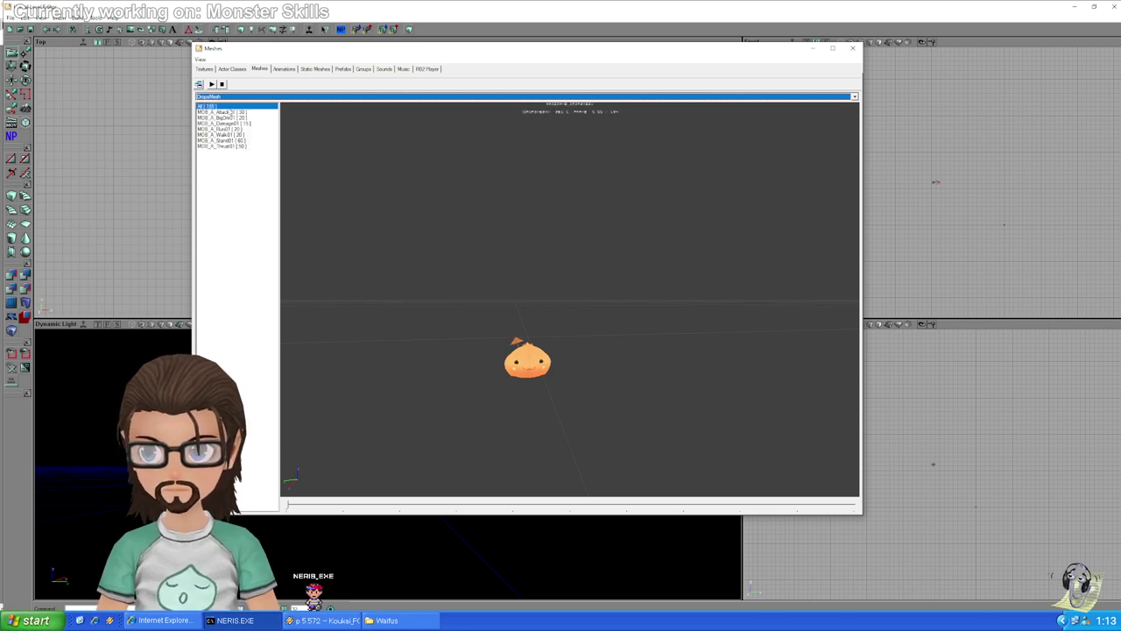
key("Down")
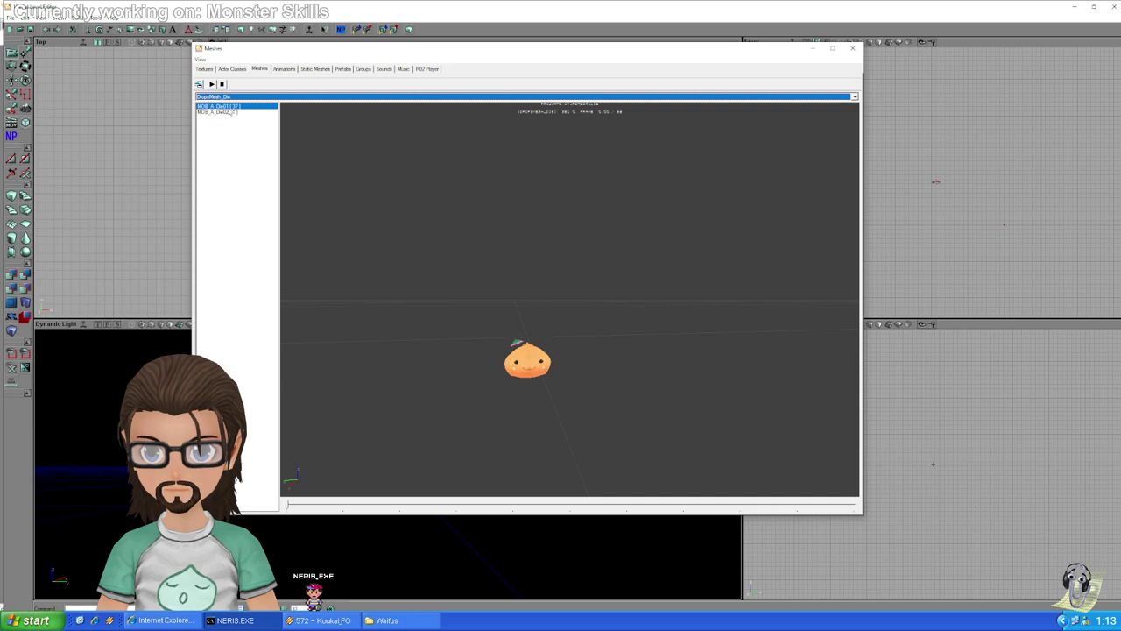
key("Up")
key("Down")
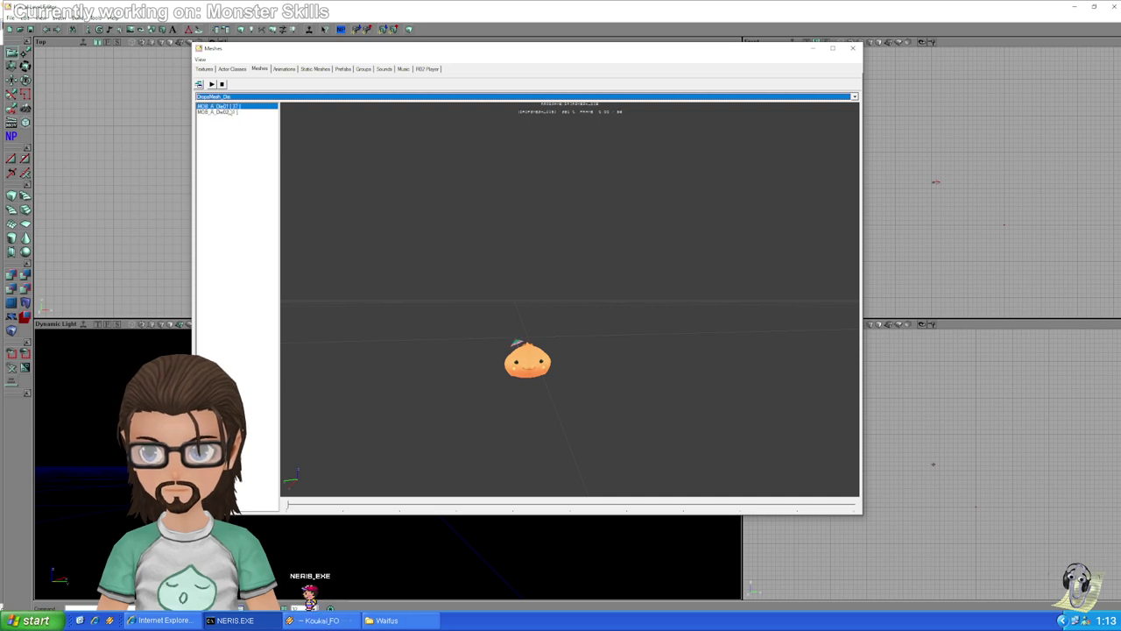
key("Up")
key("Down")
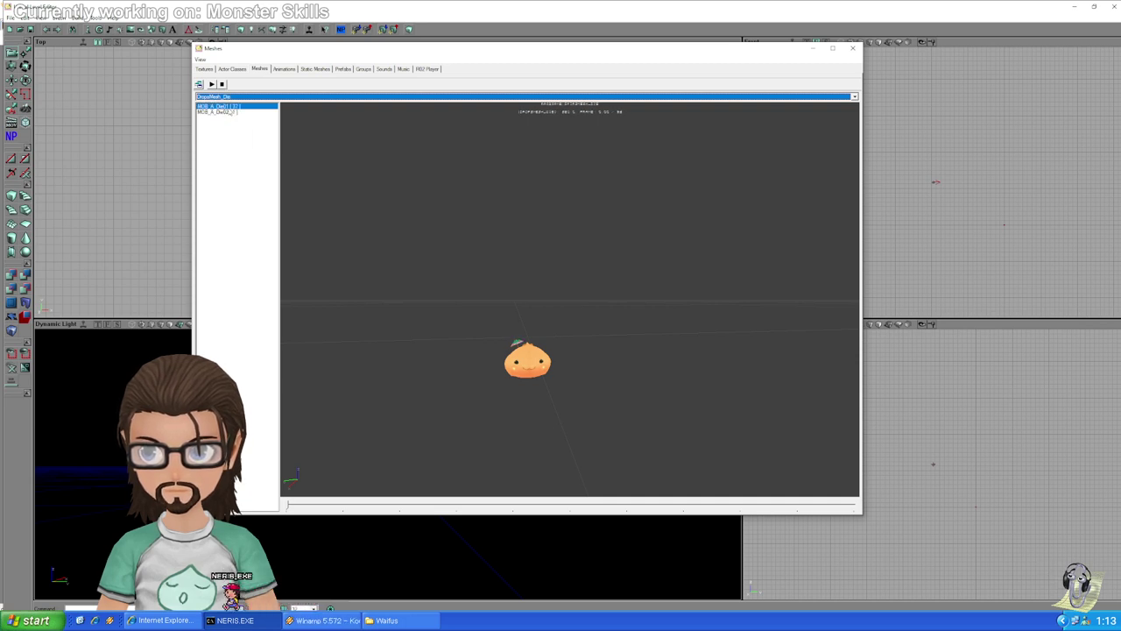
key("Up")
key("Down")
key("Up")
key("Down")
key("Up")
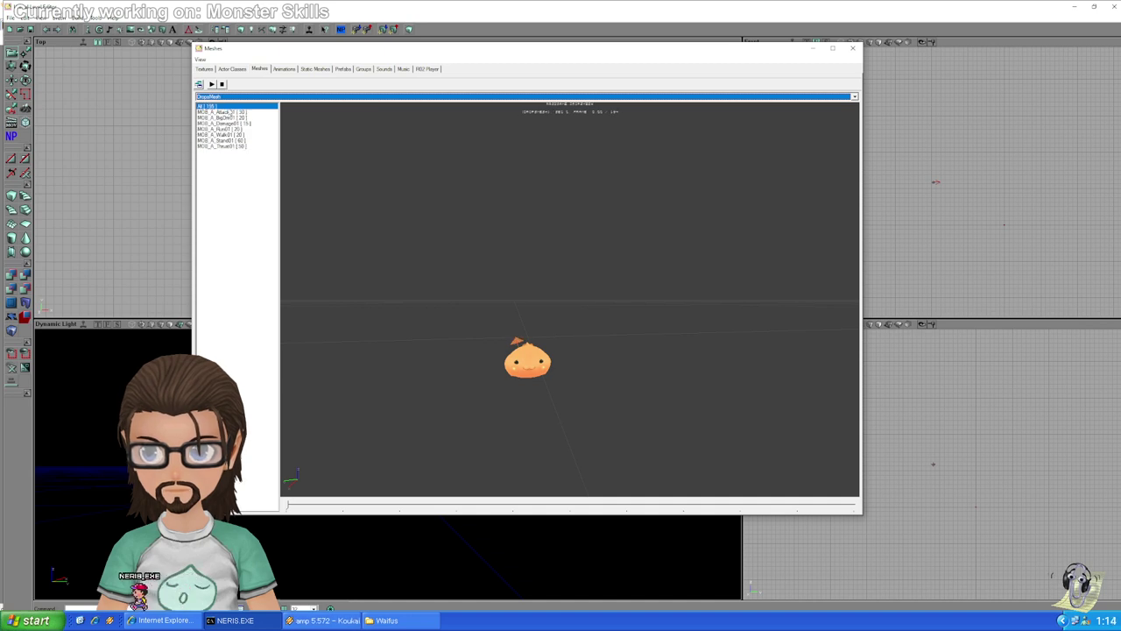
left_click(201, 59)
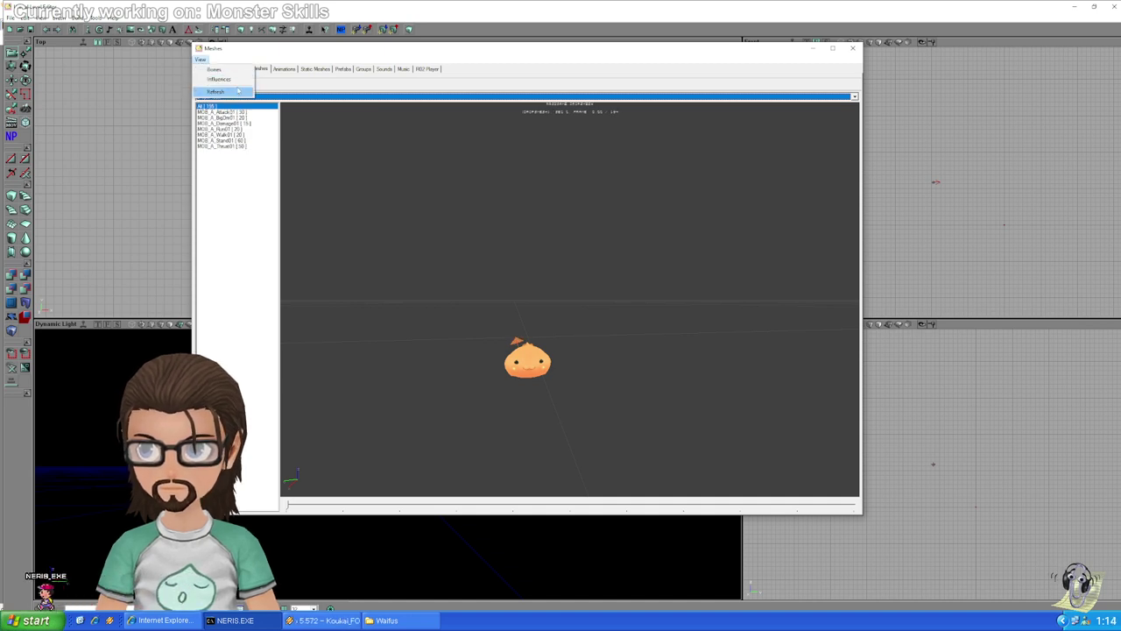
left_click(242, 267)
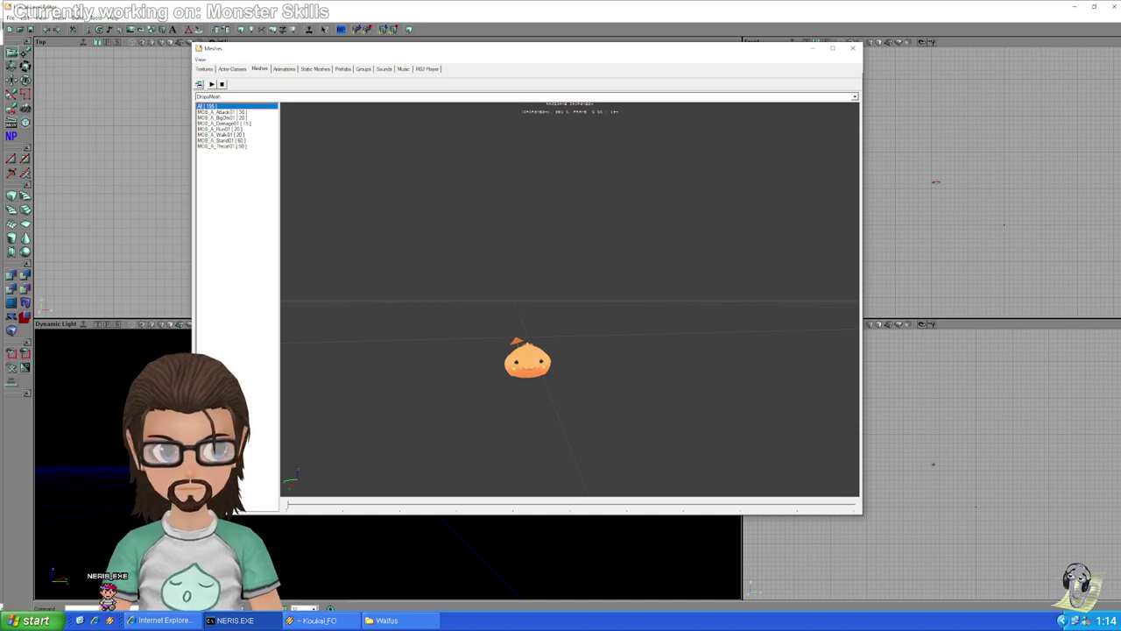
Return to Rag2Drops.uc in Visual Studio Code and examine the DropsMesh SETTEXTURE lines and the DropsUmb texture import
key("alt+Tab")
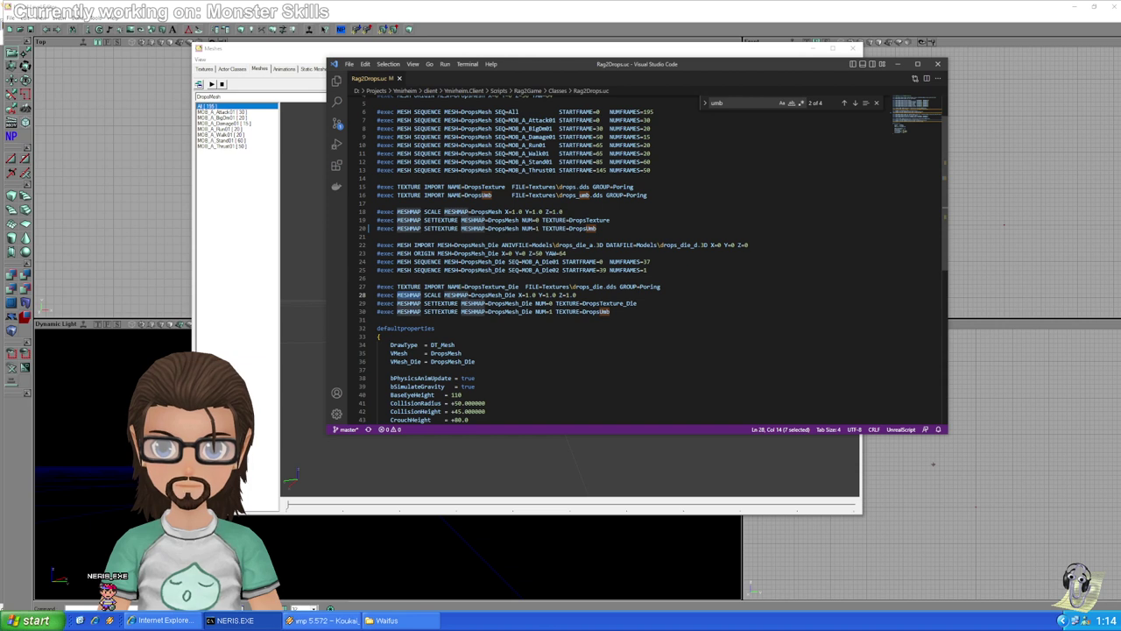
left_click(502, 228)
key("ctrl+shift+Right")
key("ctrl+shift+Right")
key("ctrl+shift+Right")
key("ctrl+shift+Right")
key("ctrl+shift+Right")
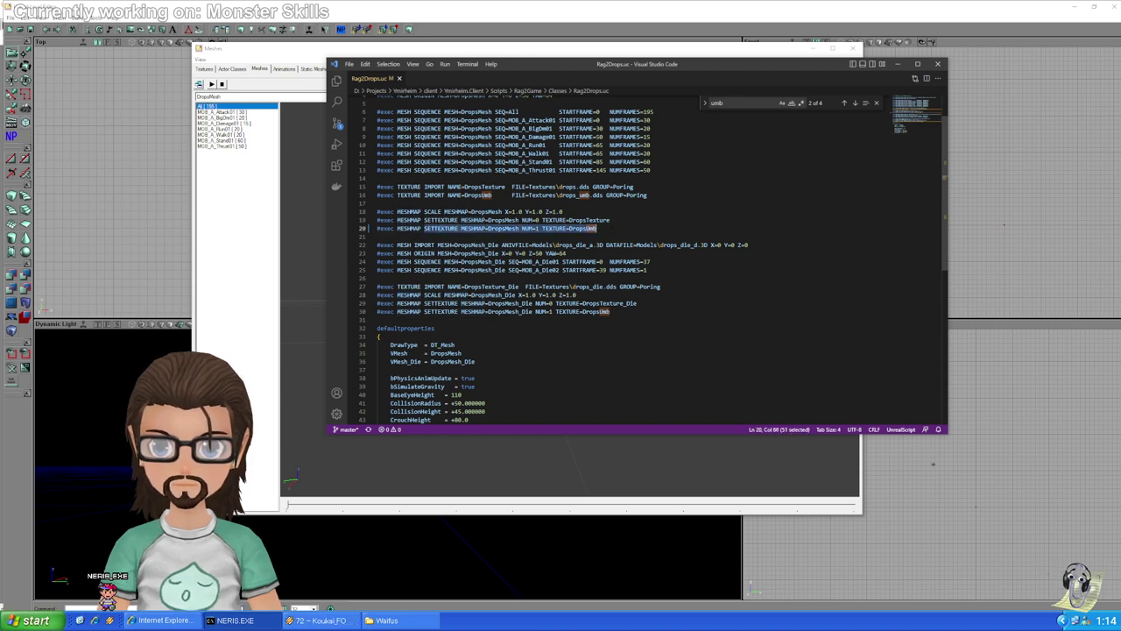
double_click(582, 227)
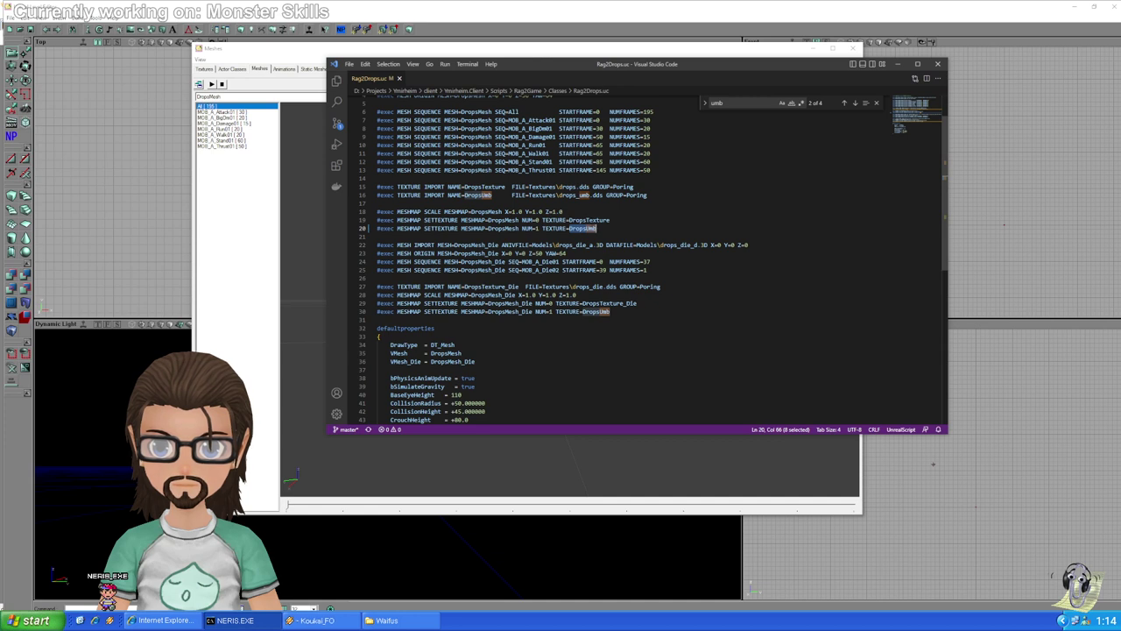
double_click(590, 219)
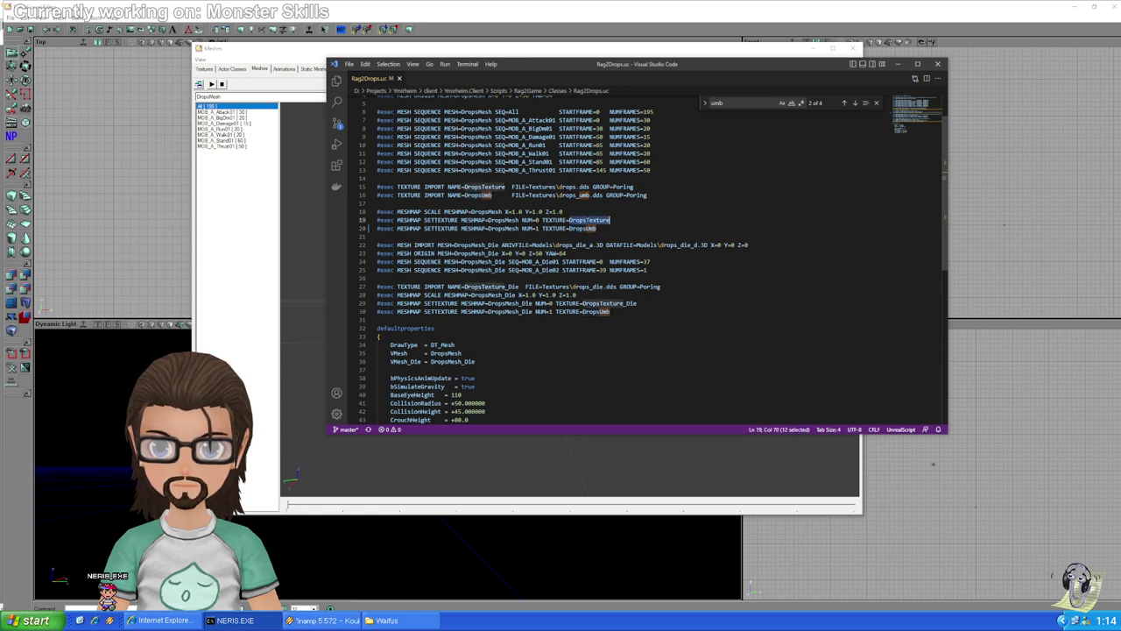
double_click(582, 228)
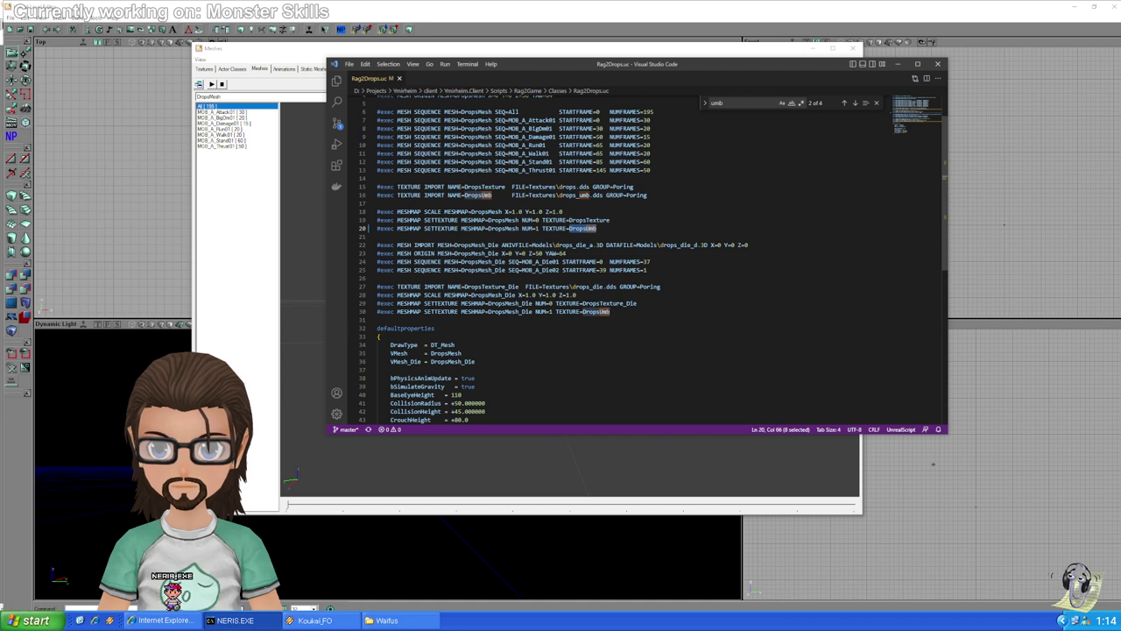
left_click(648, 195)
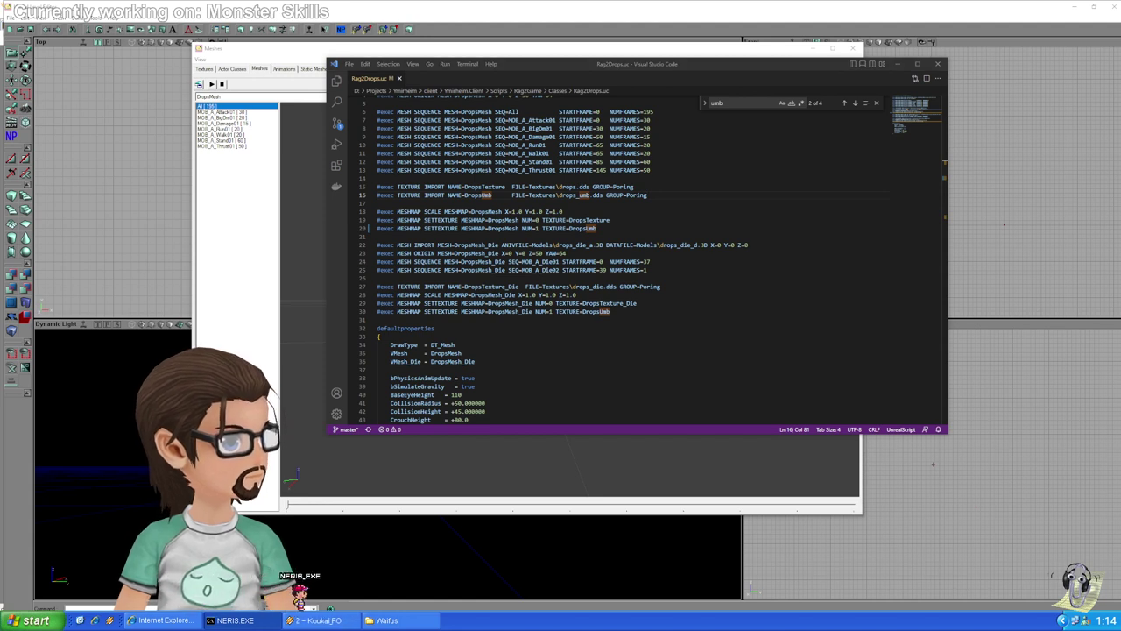
Launch Blender for inspecting the model files
key("super")
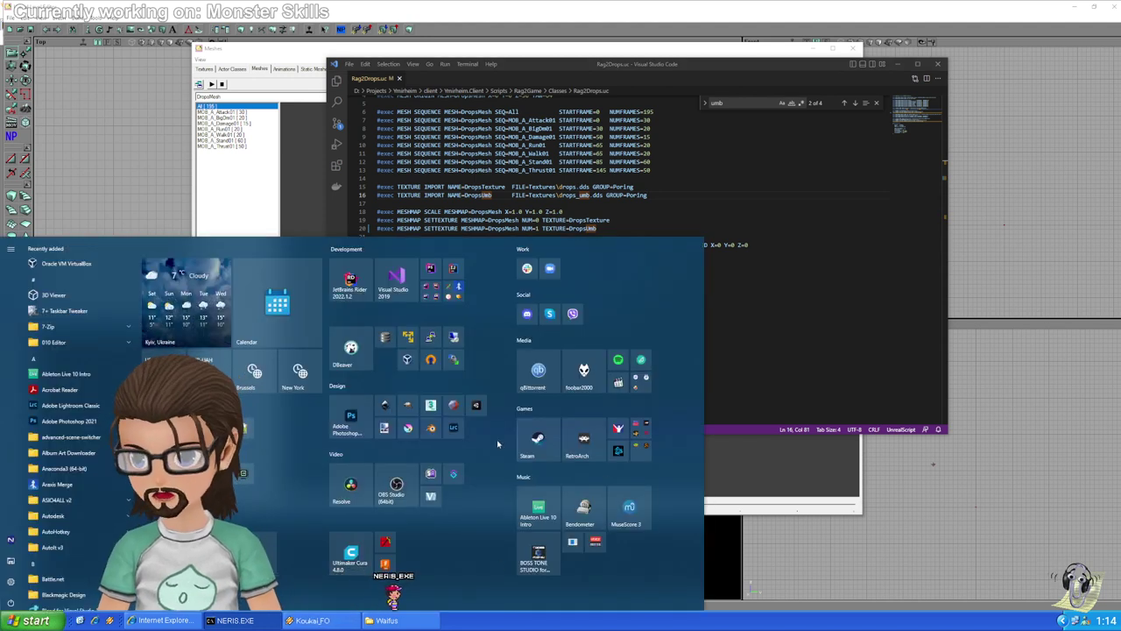
left_click(431, 426)
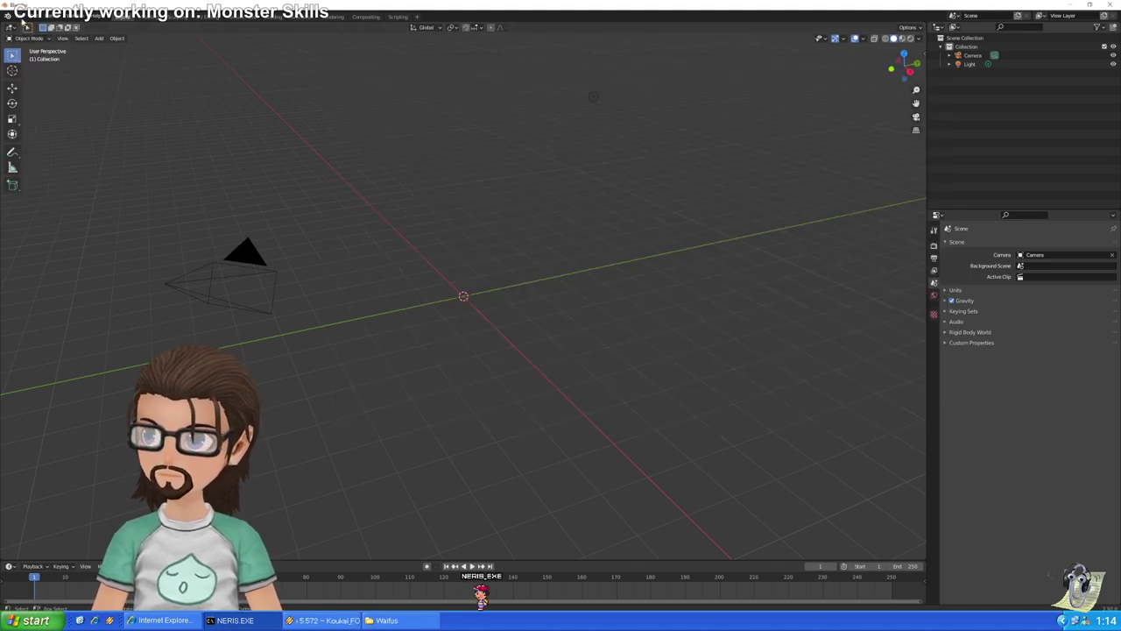
left_click(20, 16)
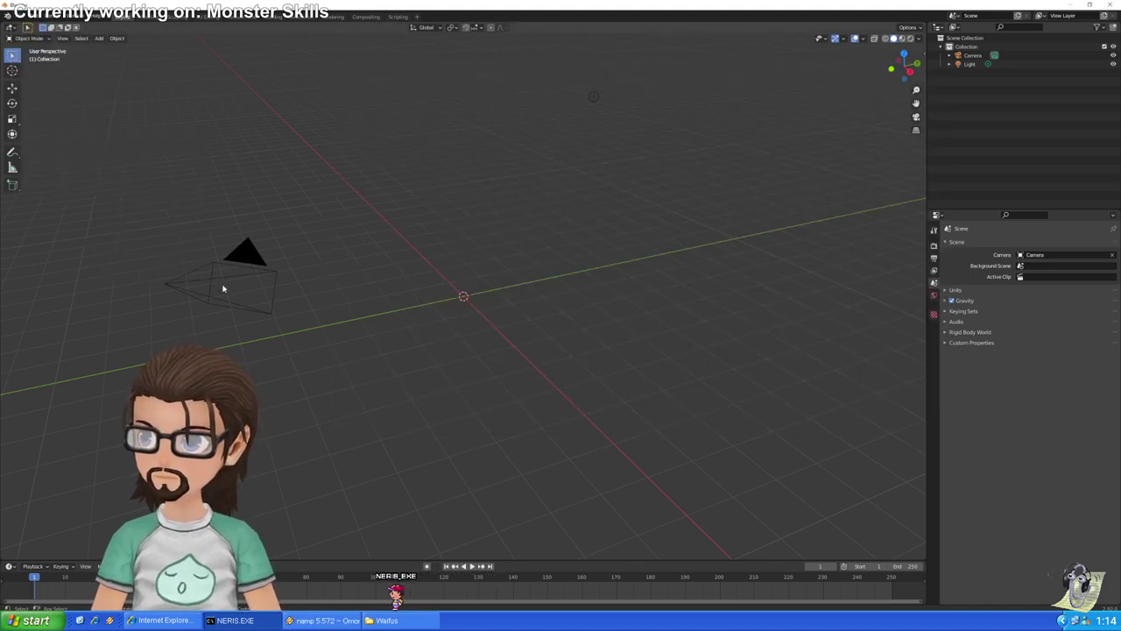
Import Drops_d.3d as an Unreal Engine Vertex Mesh from the Rag2Game Models folder of the extracted client
left_click(22, 16)
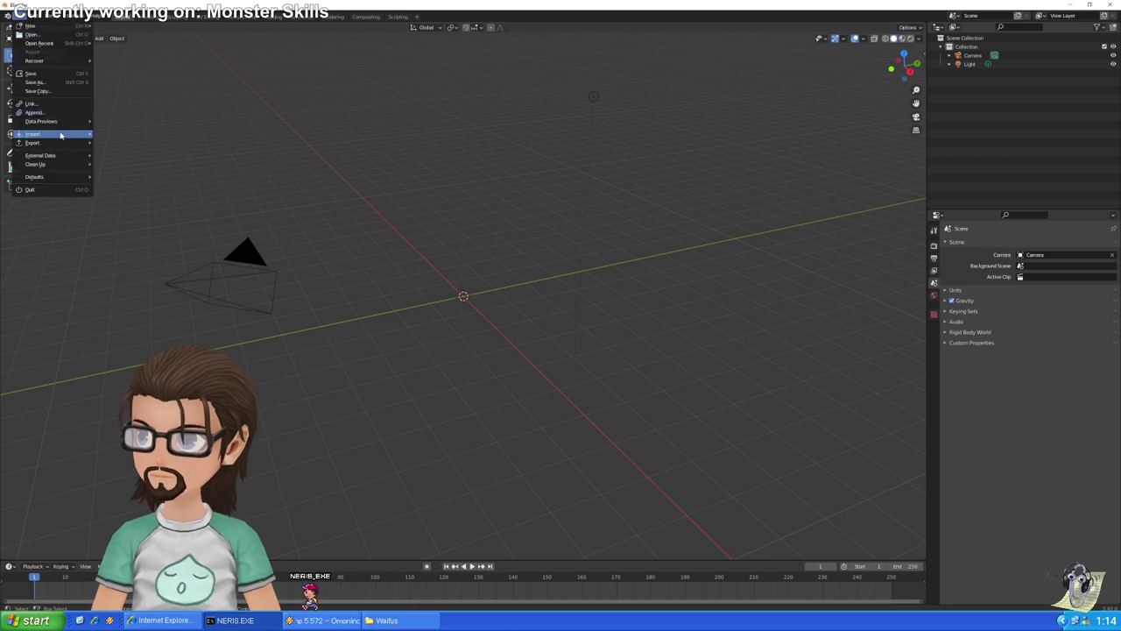
mouse_move(70, 133)
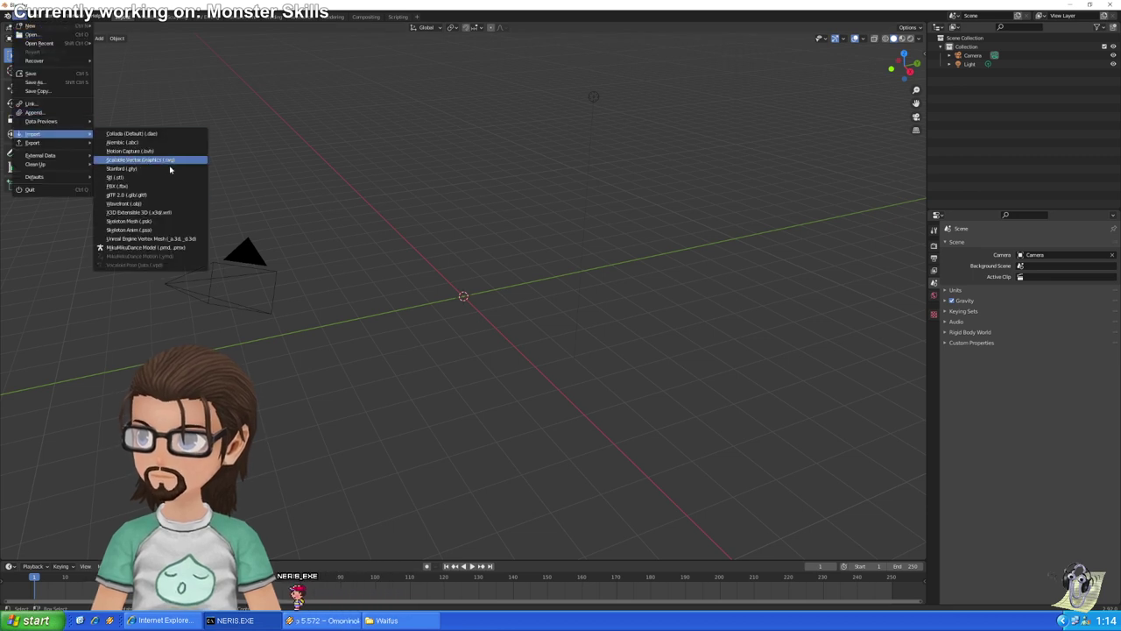
left_click(191, 239)
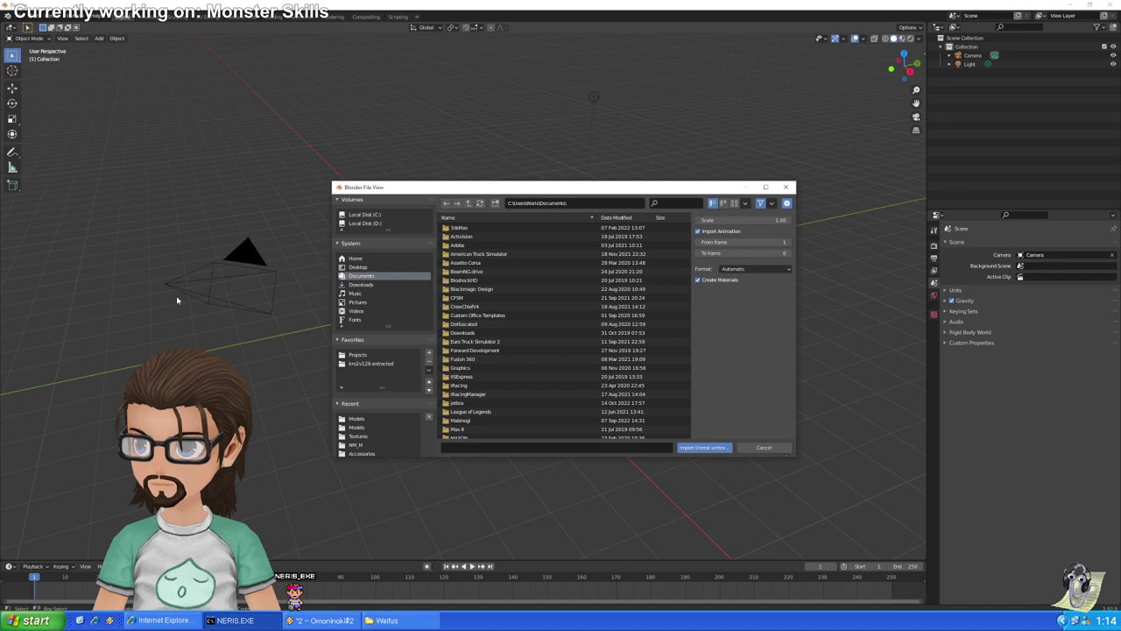
left_click(368, 363)
double_click(458, 245)
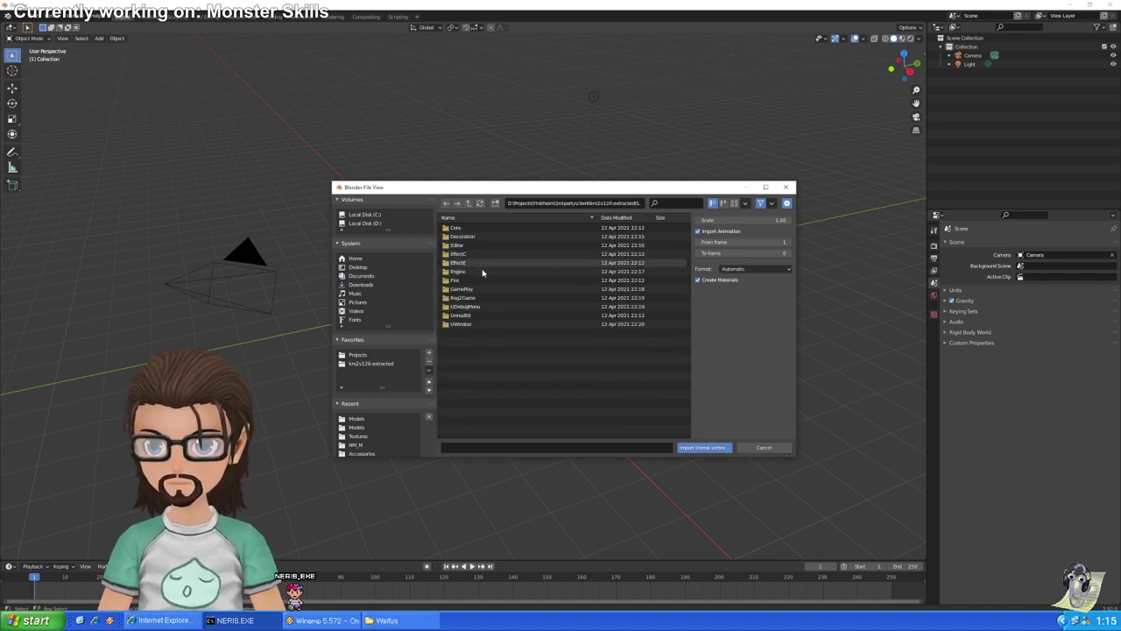
left_click(477, 299)
double_click(477, 299)
double_click(476, 237)
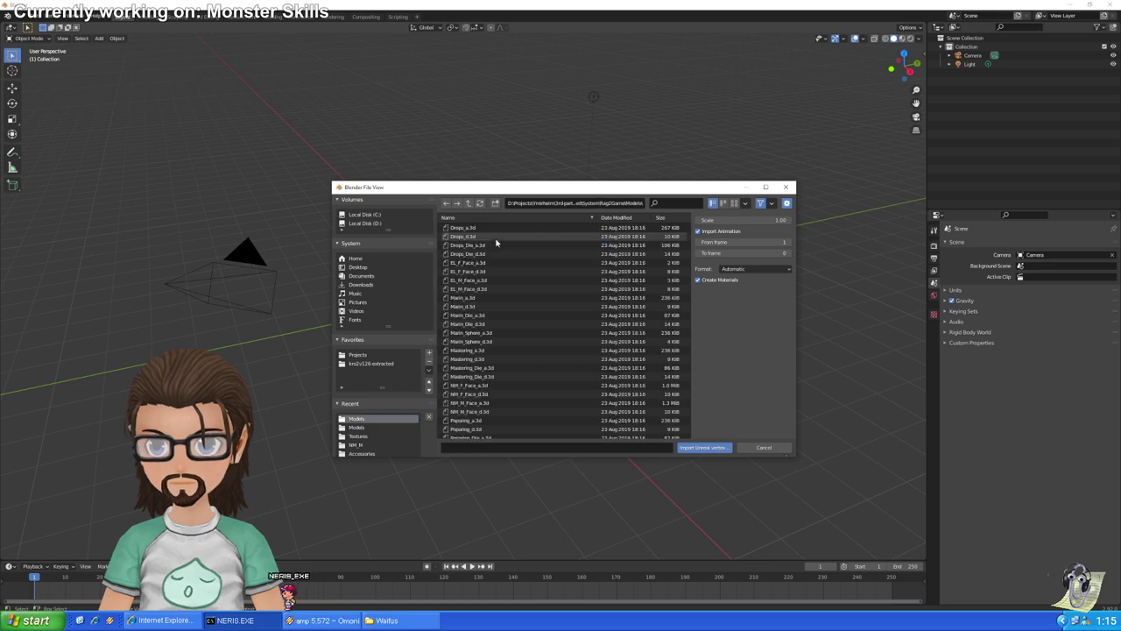
left_click(492, 228)
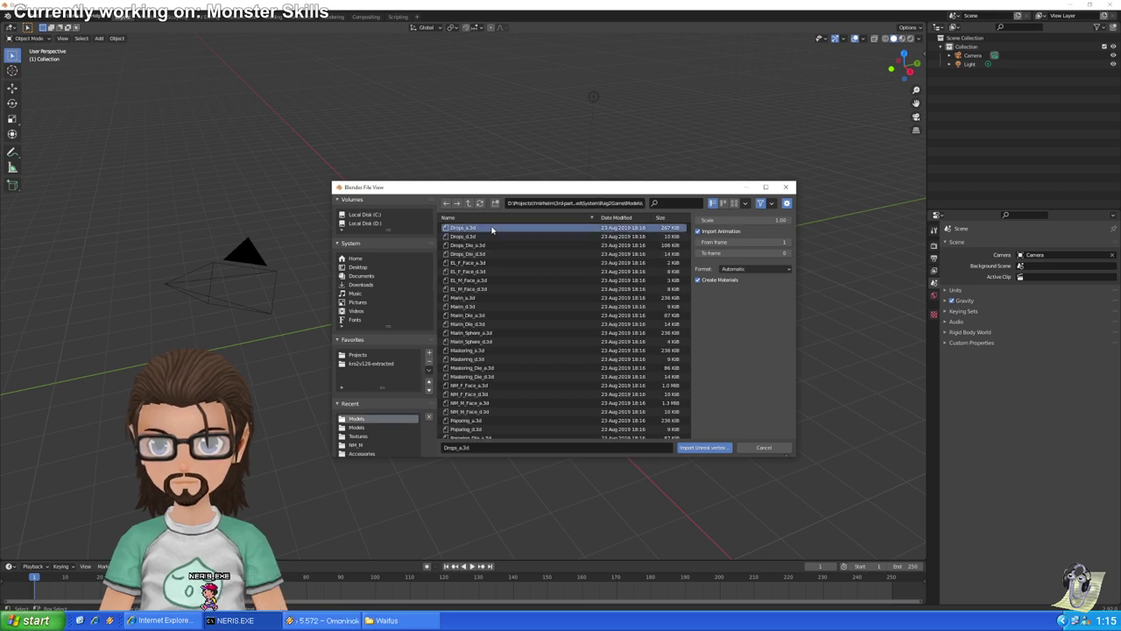
left_click(489, 237)
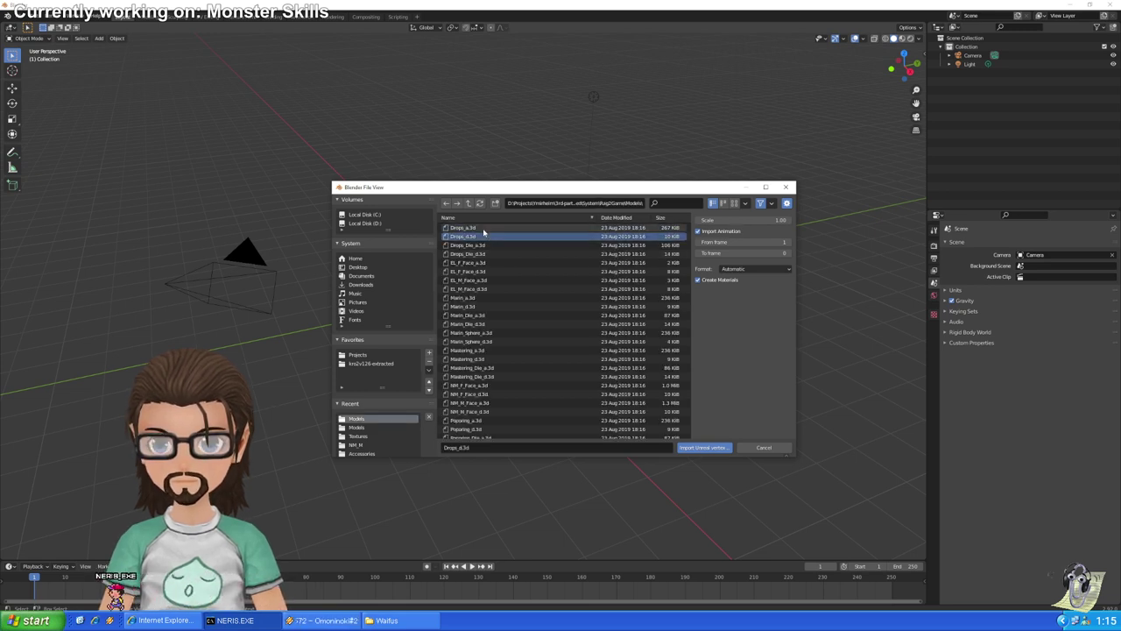
double_click(480, 239)
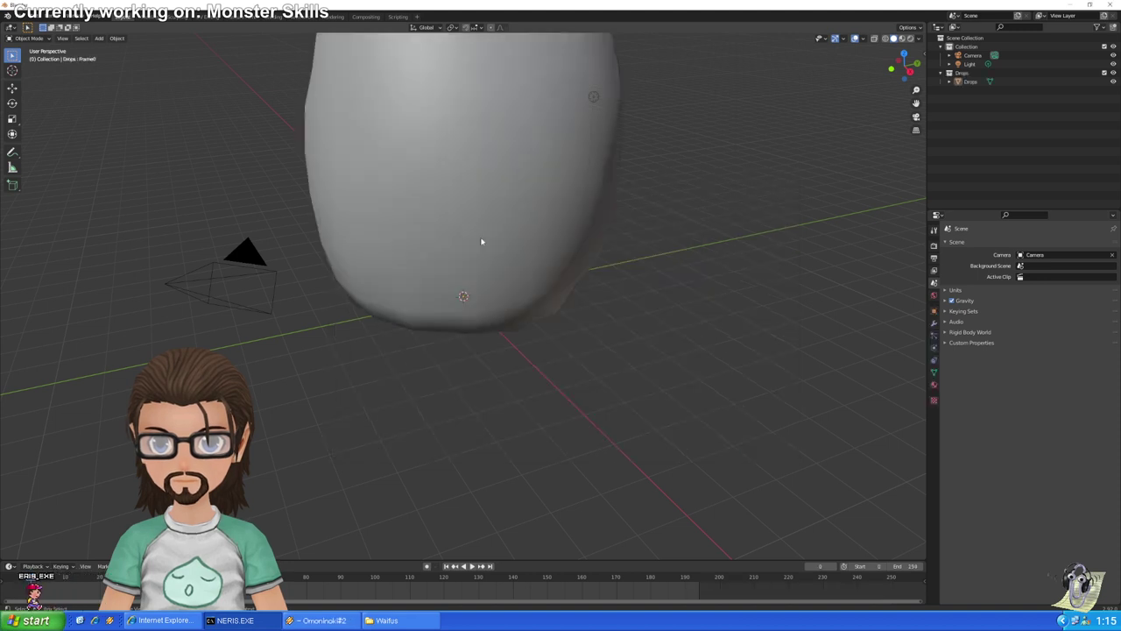
Look at the whole imported Drops model and examine its material slots and settings
middle_click_drag(744, 248, 1008, 304)
scroll(708, 336, "down", 8)
right_click(709, 336)
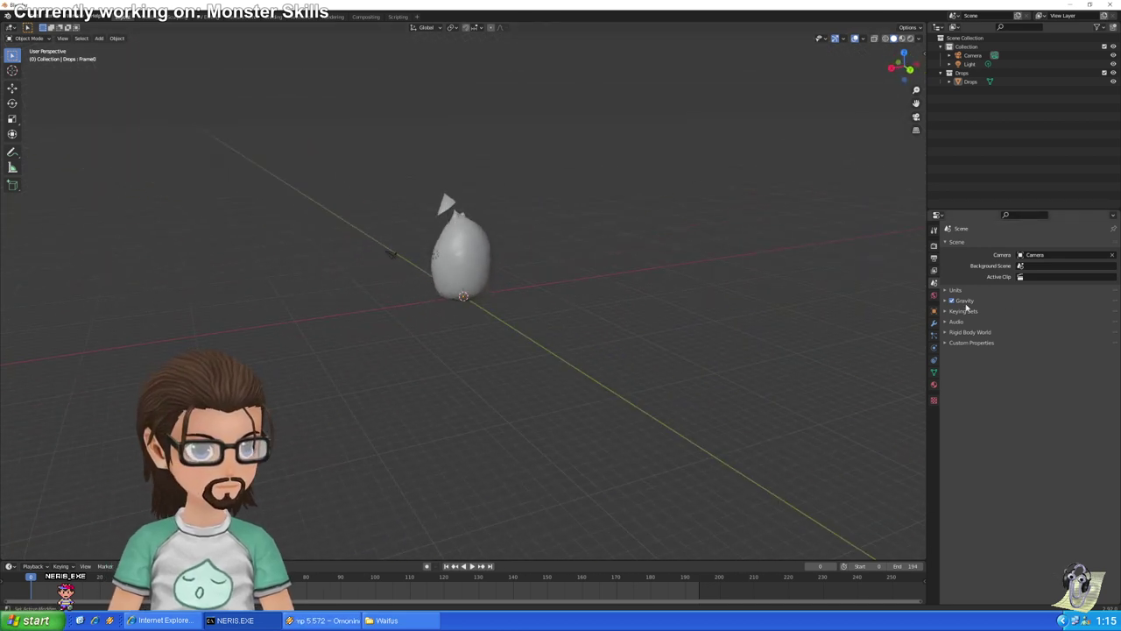
left_click(934, 383)
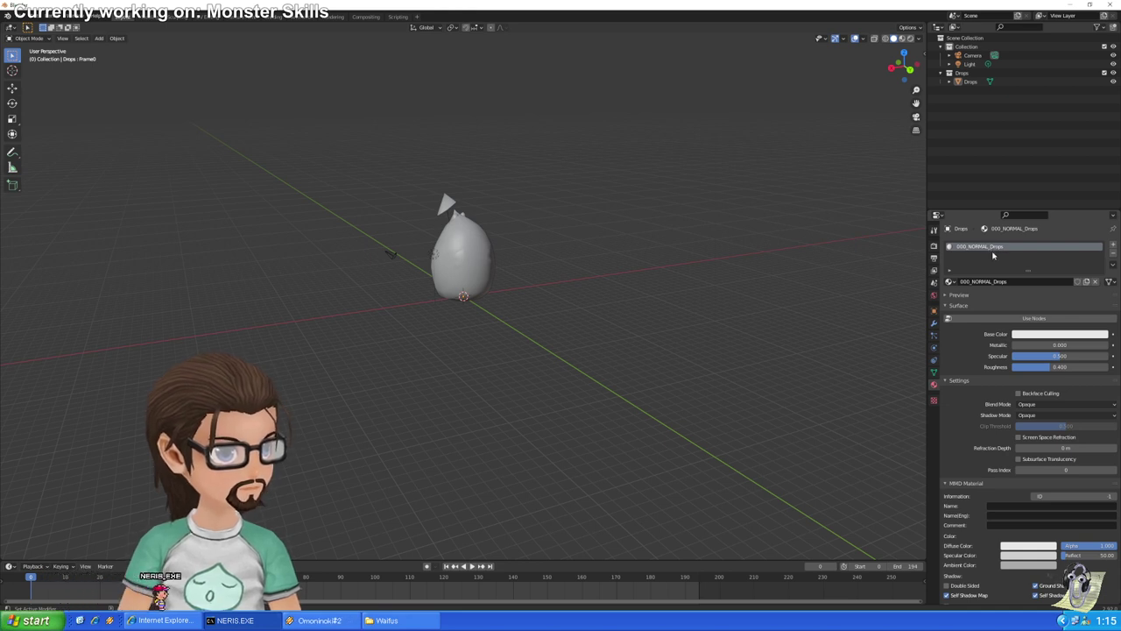
scroll(993, 258, "down", 4)
scroll(994, 265, "up", 4)
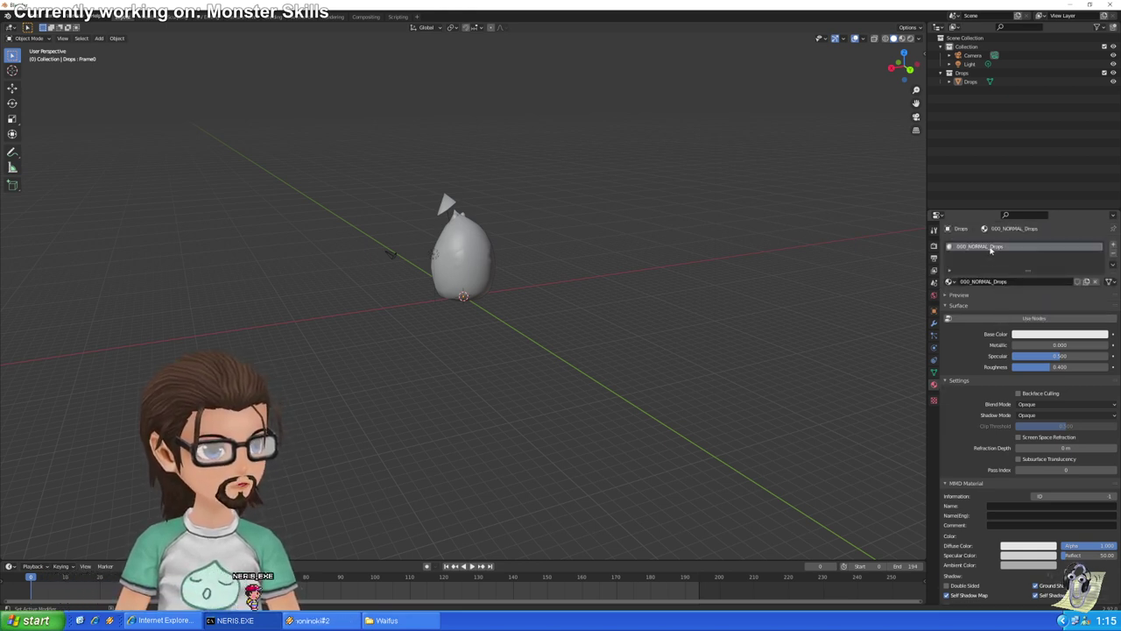
Delete the Drops mesh and import Drops_Die_d.3d as an Unreal Engine Vertex Mesh in its place
left_click(457, 275)
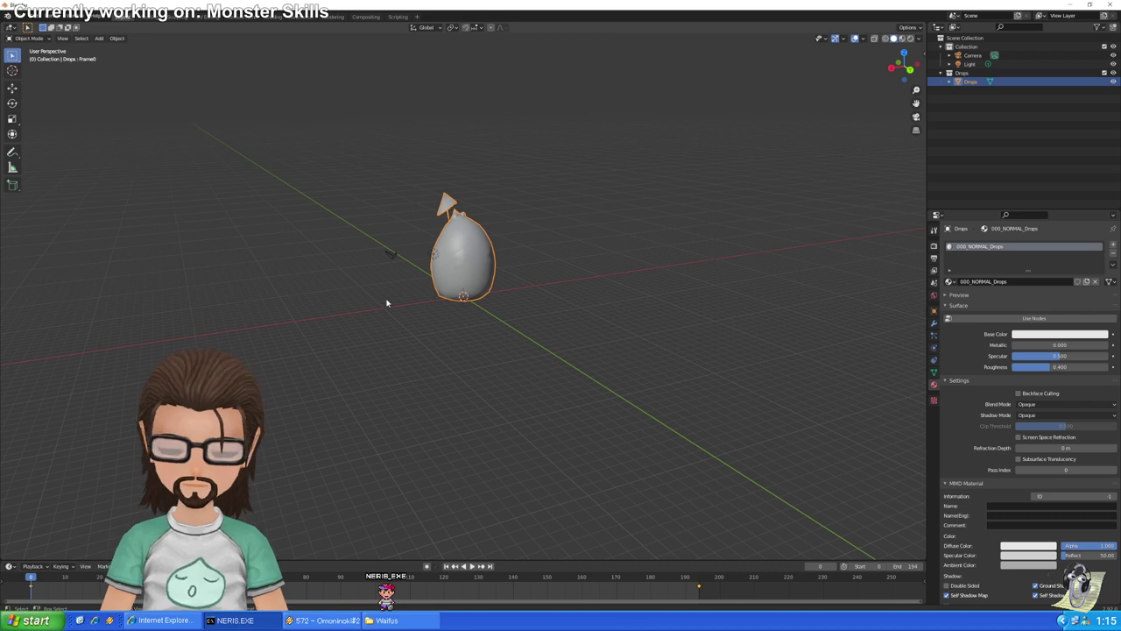
key("Delete")
left_click(21, 16)
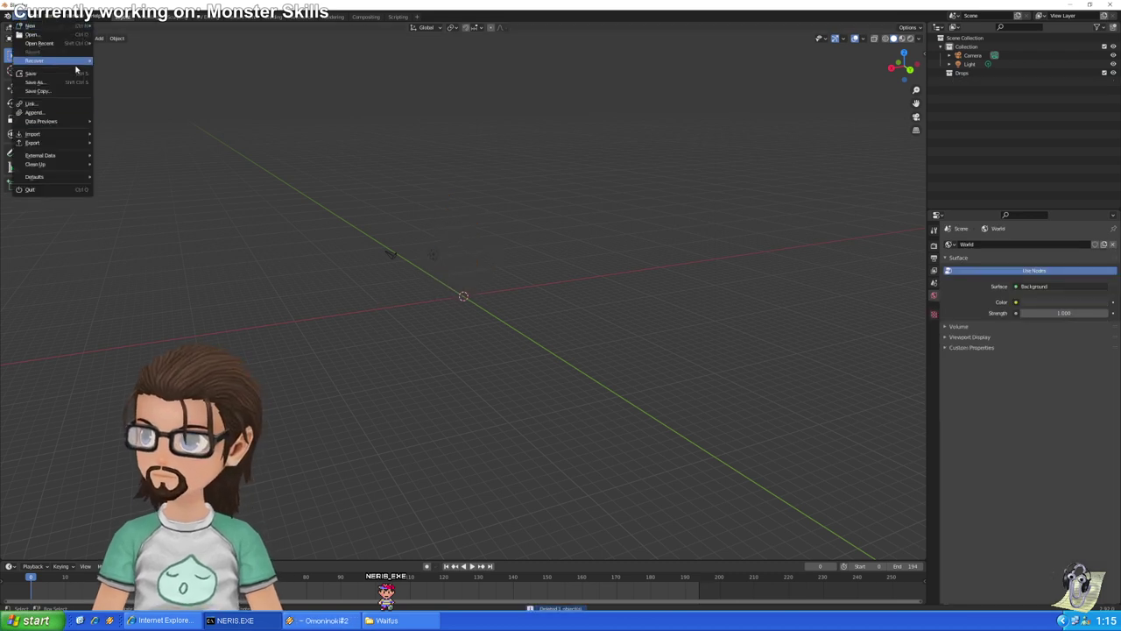
mouse_move(68, 137)
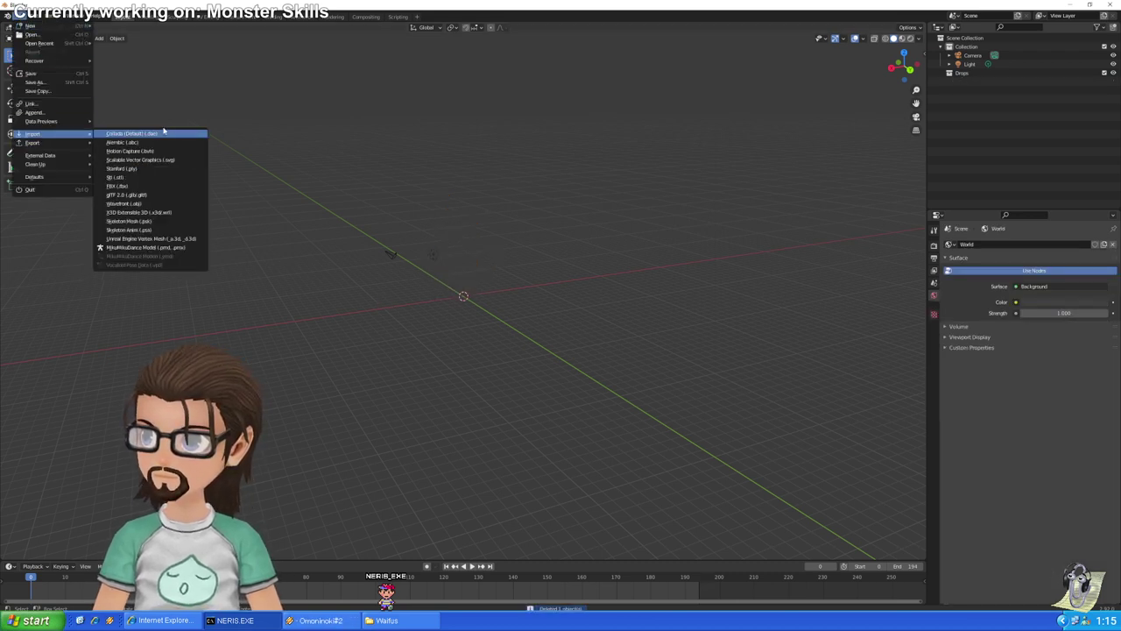
left_click(187, 240)
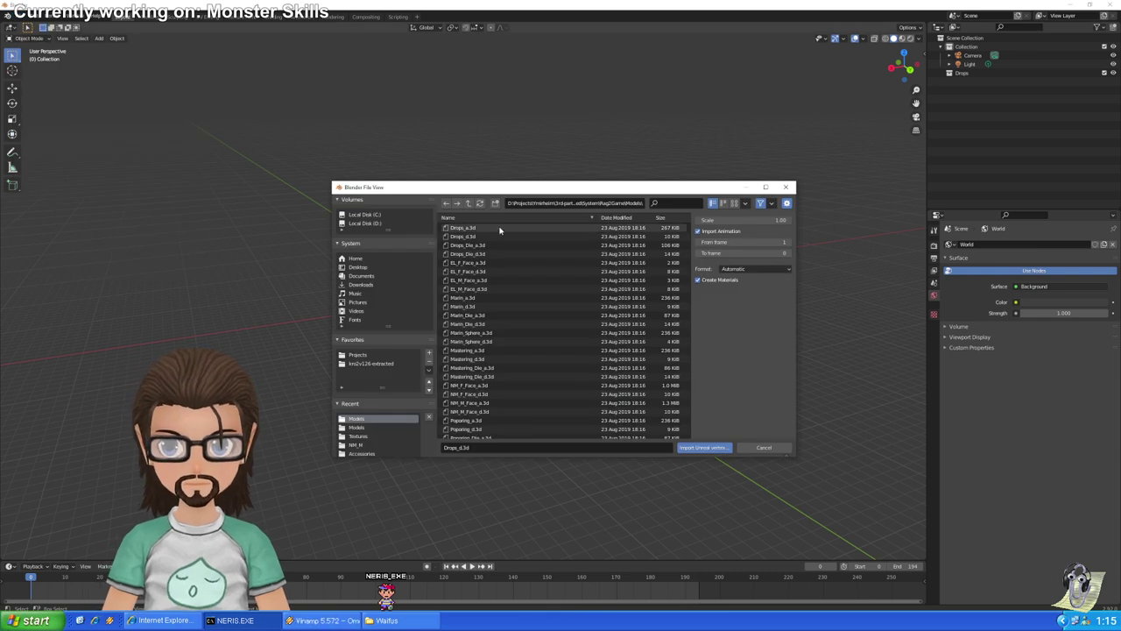
double_click(493, 254)
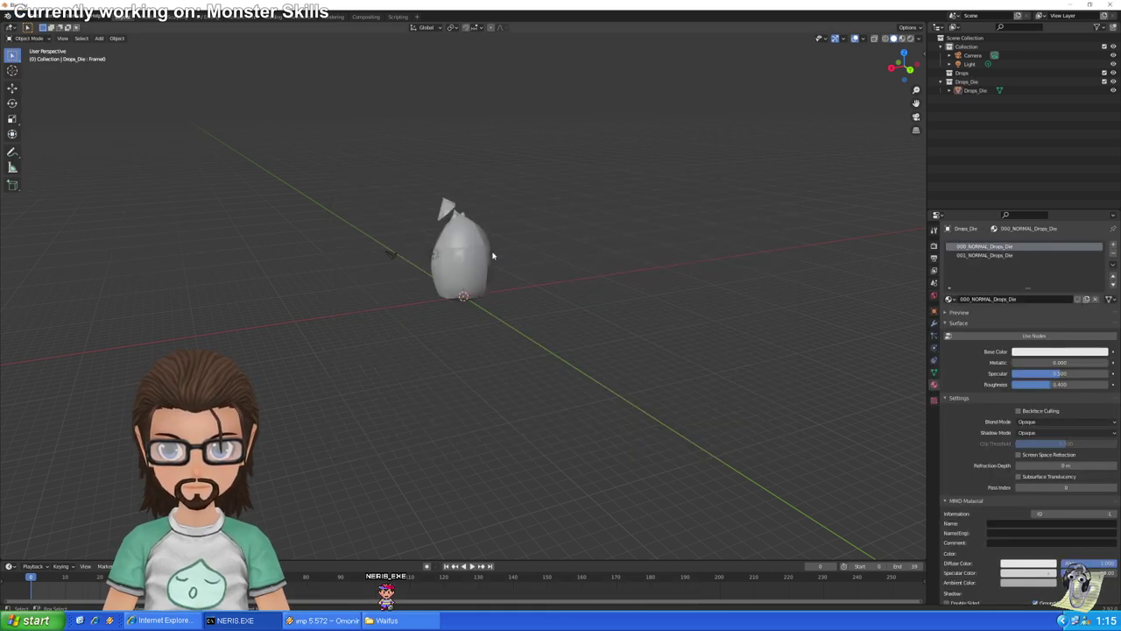
Compare the 000_NORMAL_Drops_Die and 001_NORMAL_Drops_Die material slots of the Drops_Die mesh
left_click(992, 255)
left_click(988, 247)
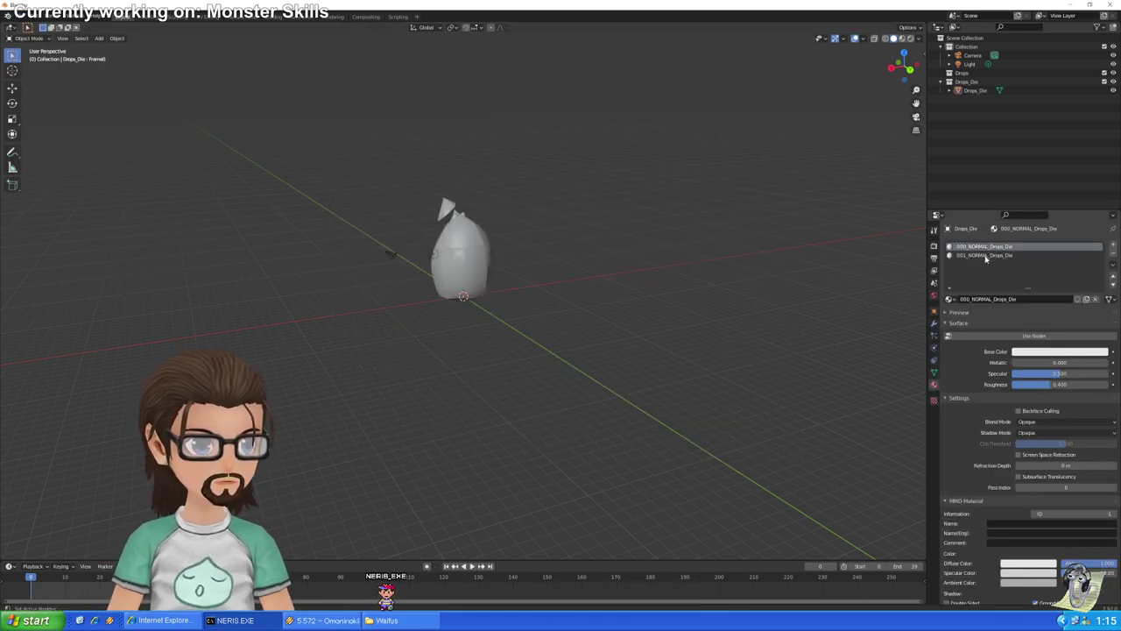
left_click(986, 255)
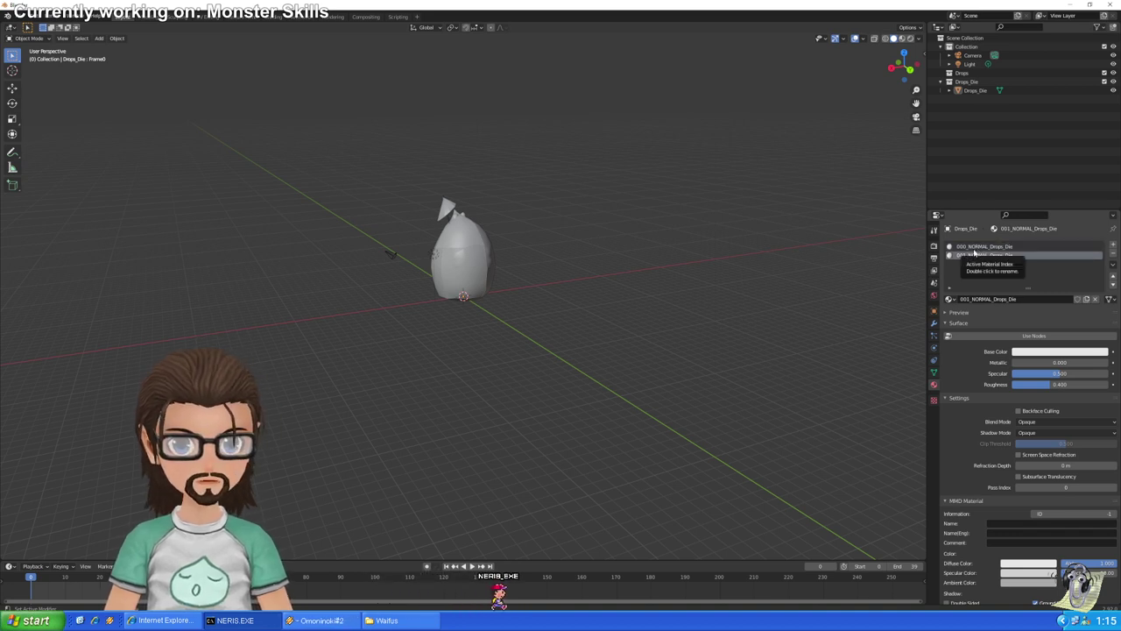
middle_click_drag(535, 318, 545, 338)
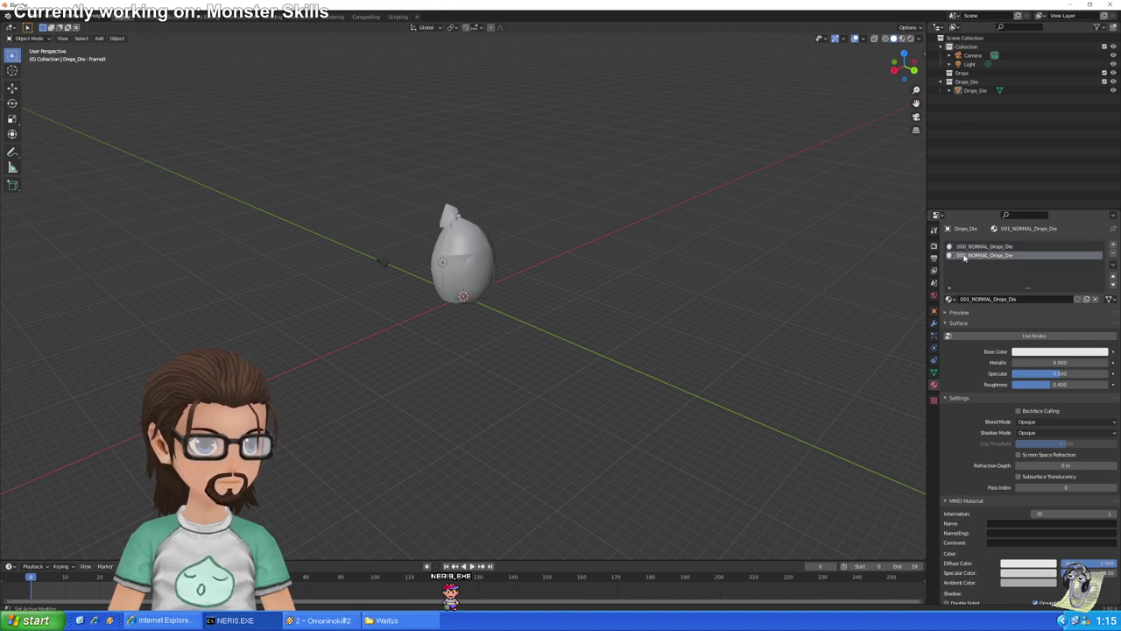
Move the Drops_Die mesh along the X axis away from the origin and inspect it from several angles
left_click(479, 263)
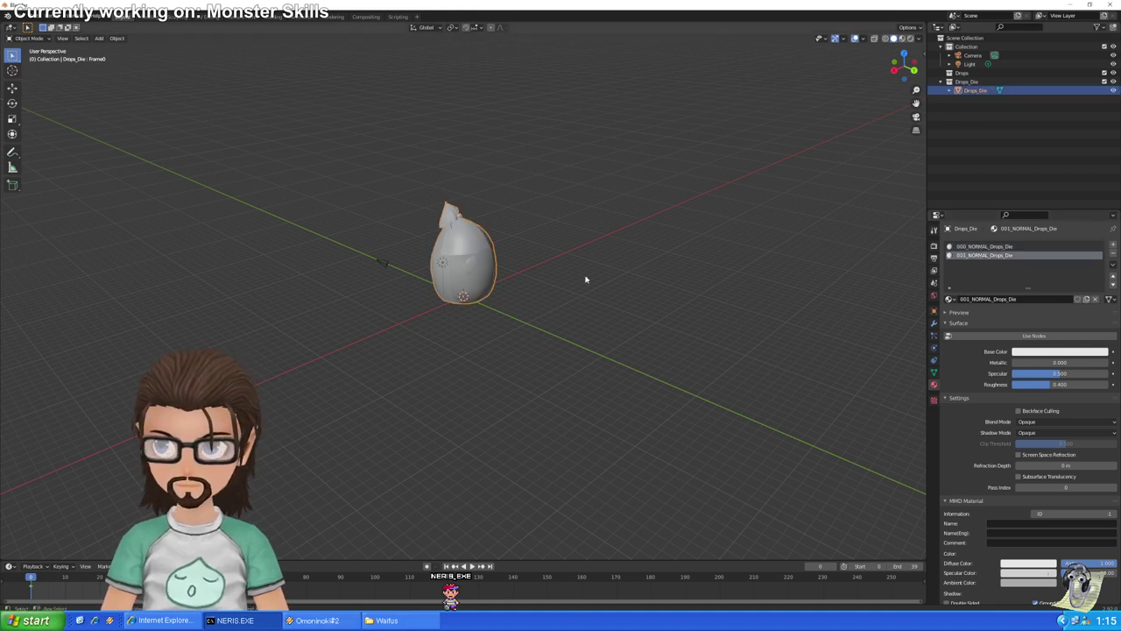
left_click(12, 89)
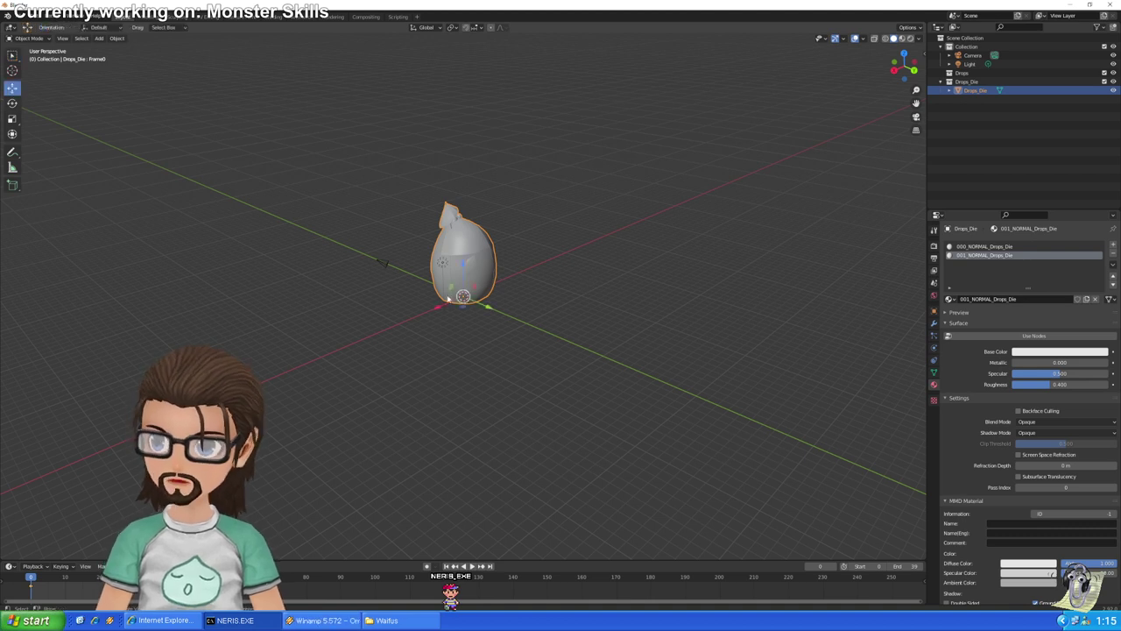
left_click_drag(440, 309, 340, 307)
middle_click_drag(666, 290, 692, 280)
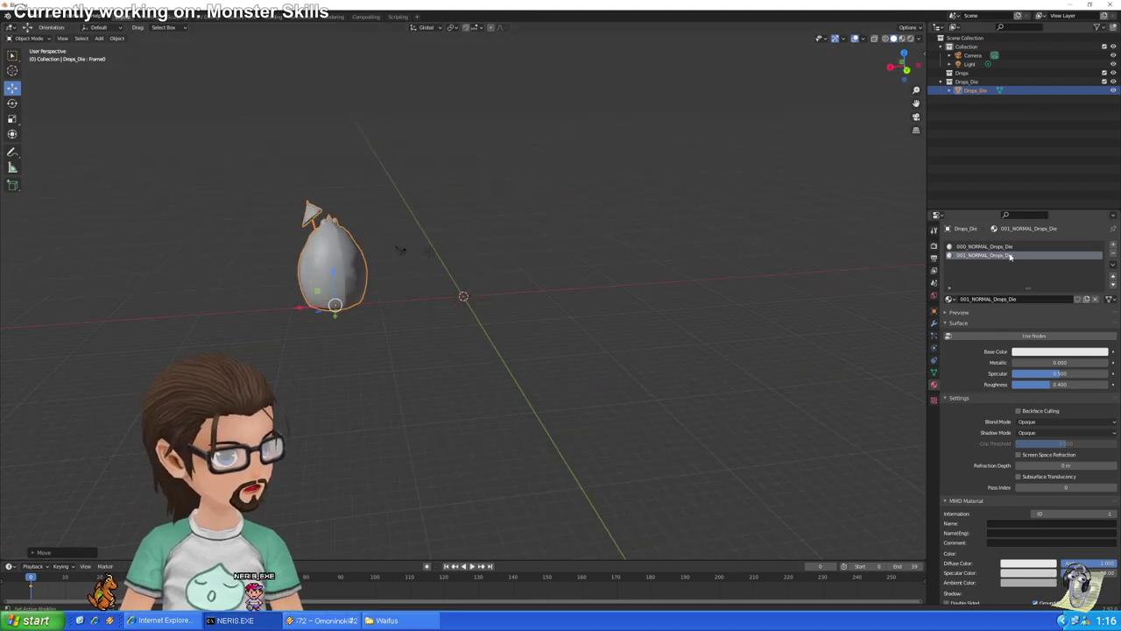
middle_click_drag(448, 365, 507, 368)
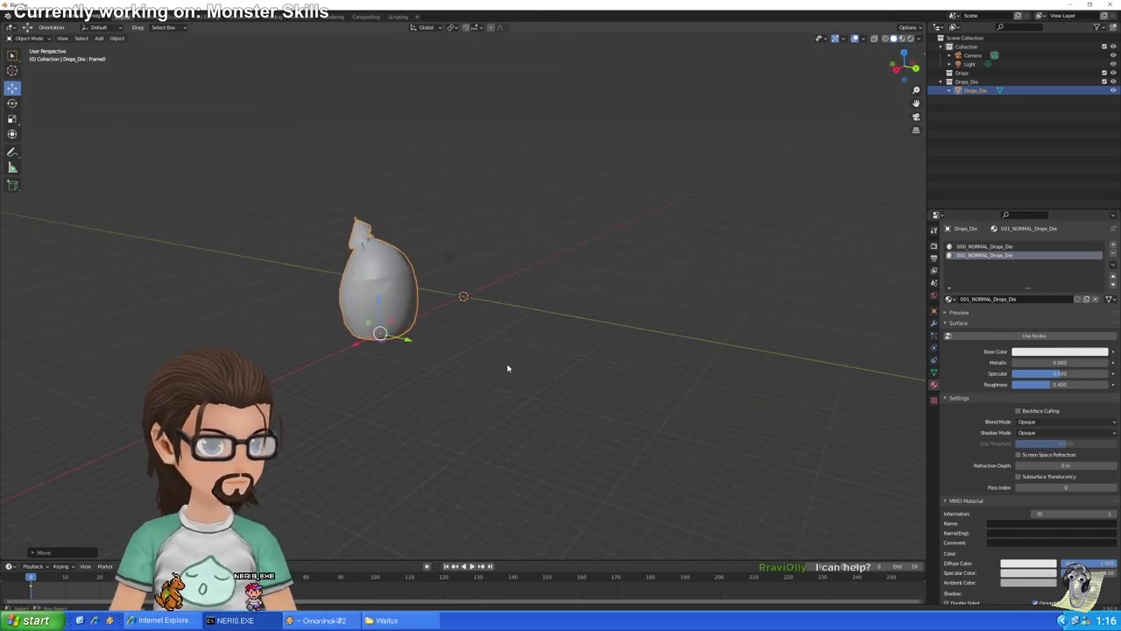
middle_click_drag(613, 319, 567, 323)
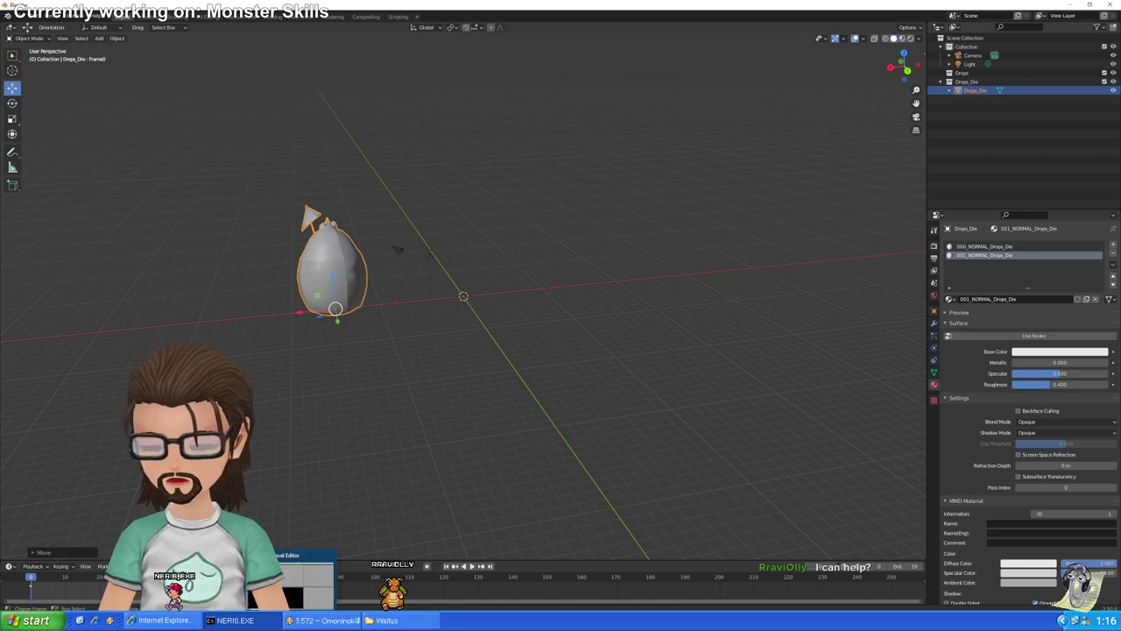
Switch to the Unreal editor and compare the umbrella on DropsMesh with the one on DropsMesh_Die up close
key("alt+Tab")
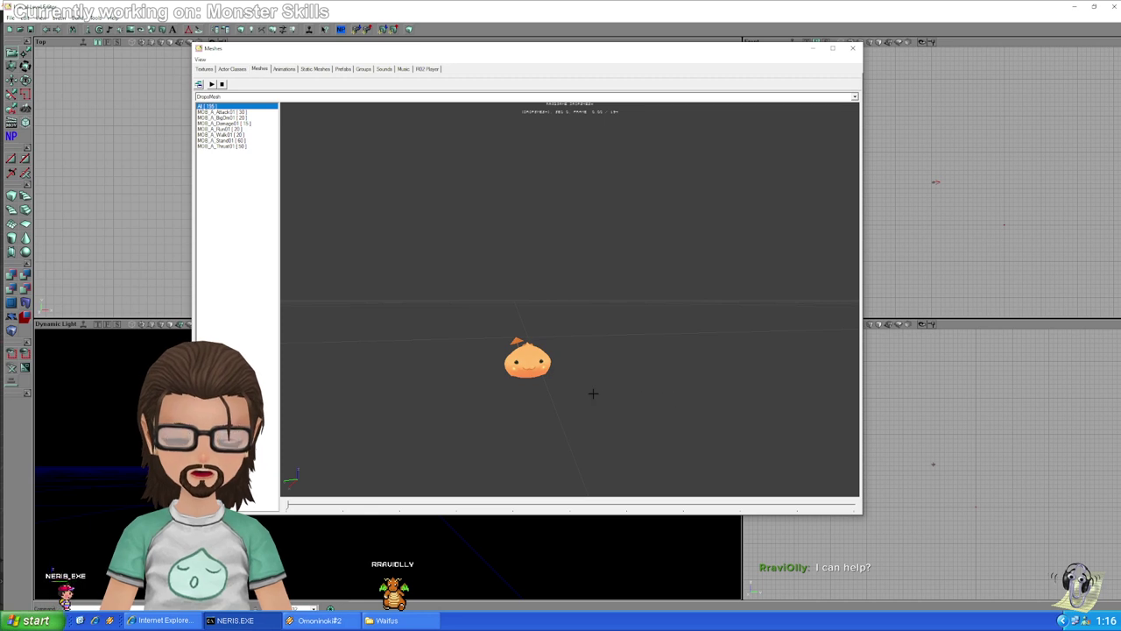
left_click_drag(572, 358, 512, 308)
left_click(229, 98)
left_click(230, 101)
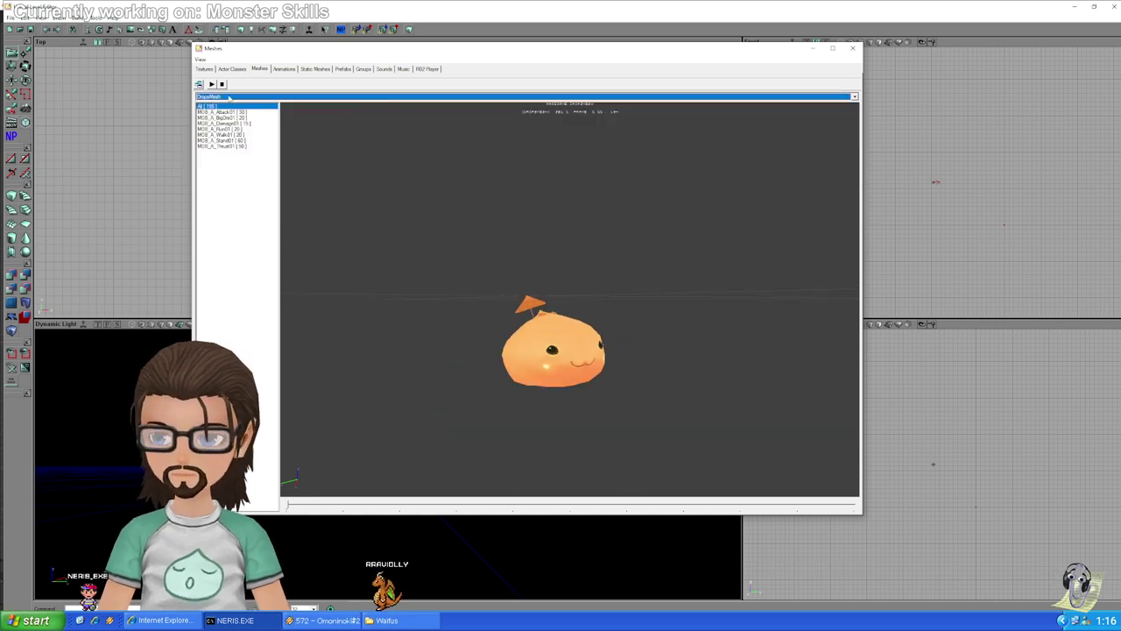
scroll(229, 98, "down", 1)
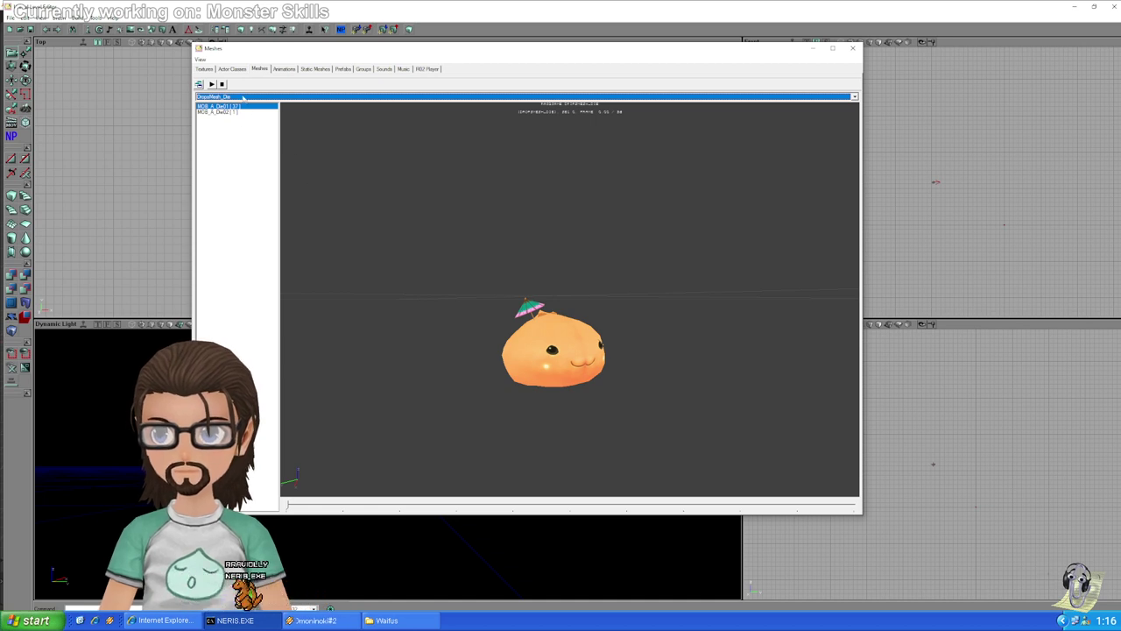
Return to Blender, import Drops_d.3d again alongside Drops_Die, and check the material slots of the Drops mesh
key("alt+Tab")
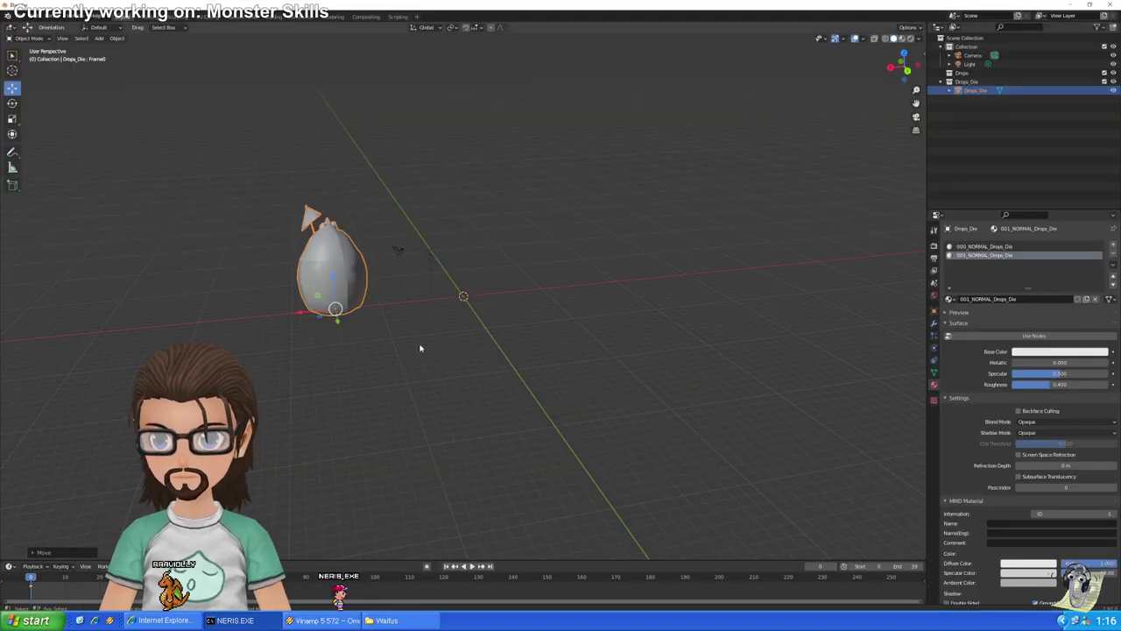
left_click(26, 16)
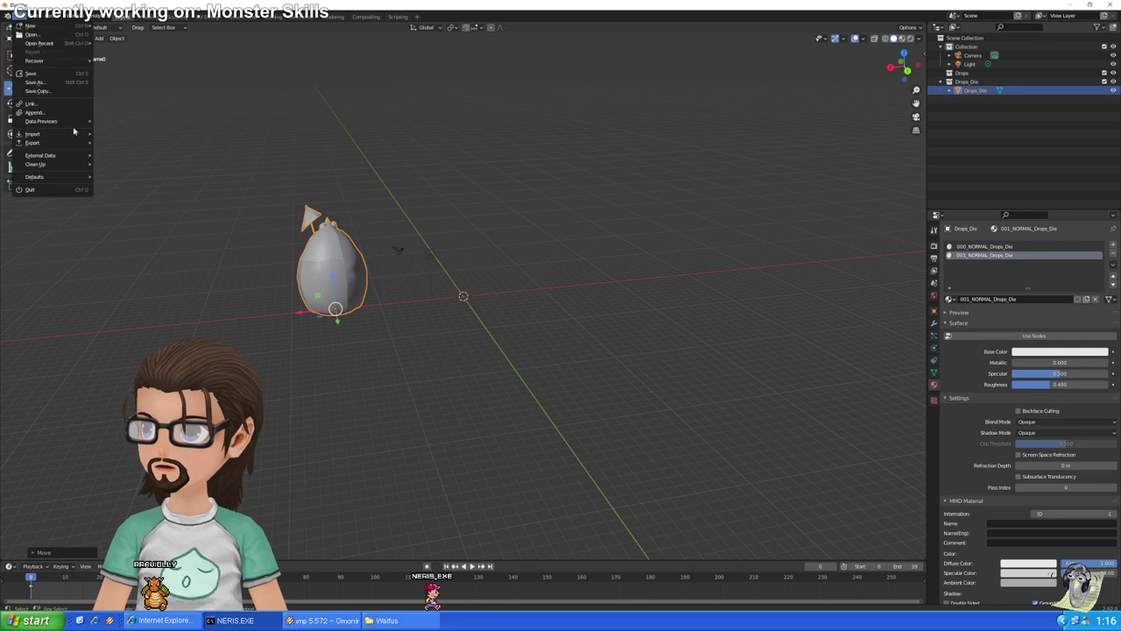
mouse_move(61, 136)
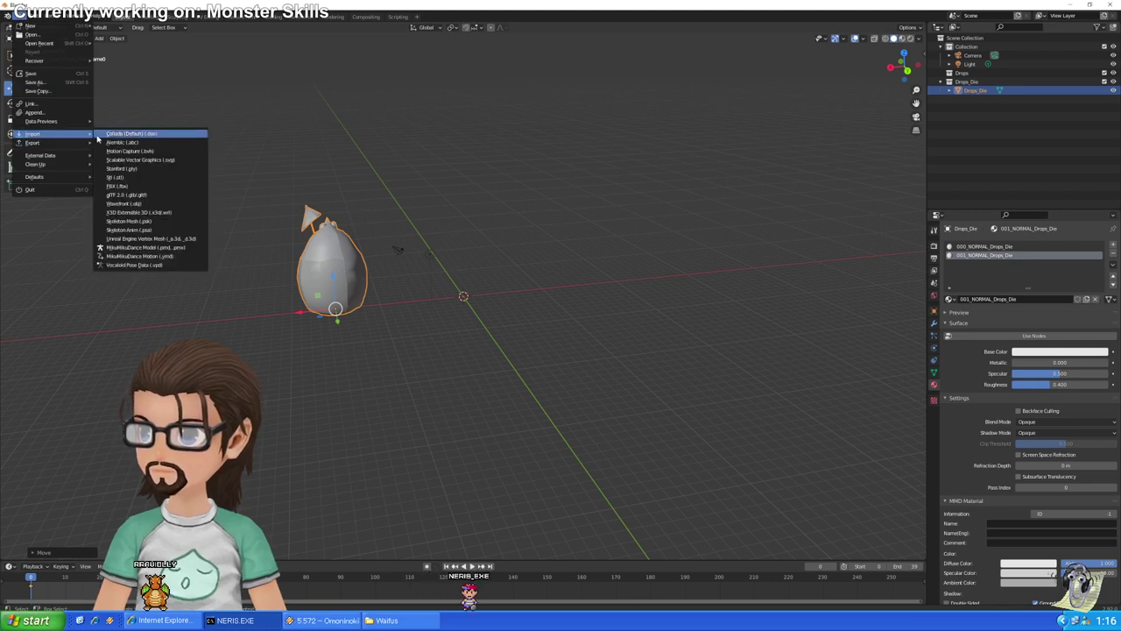
left_click(198, 239)
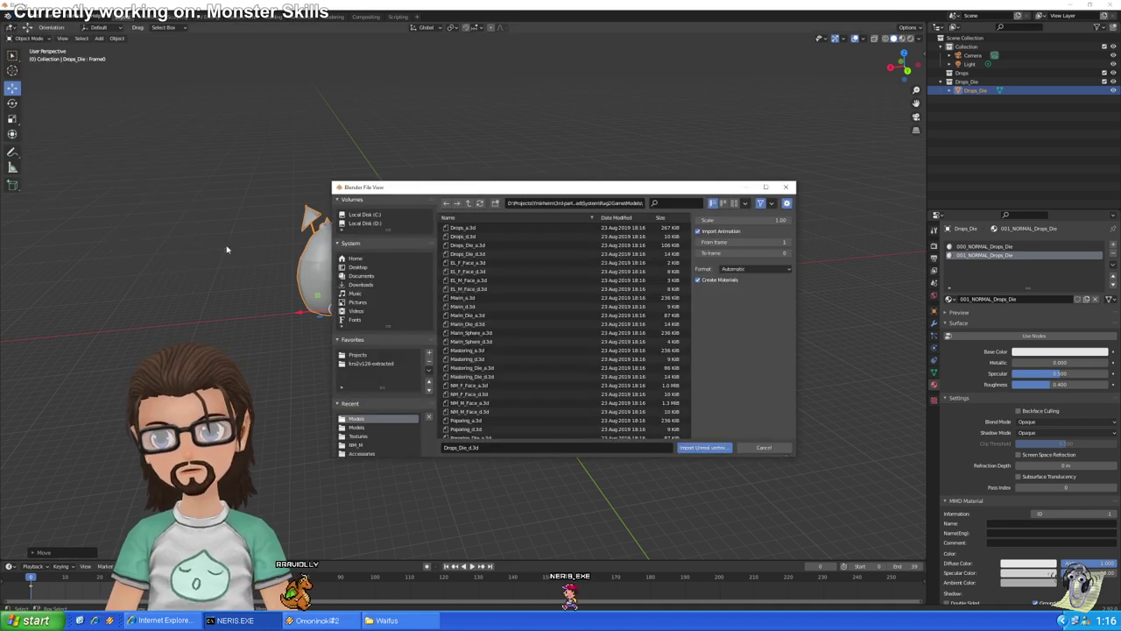
left_click(482, 236)
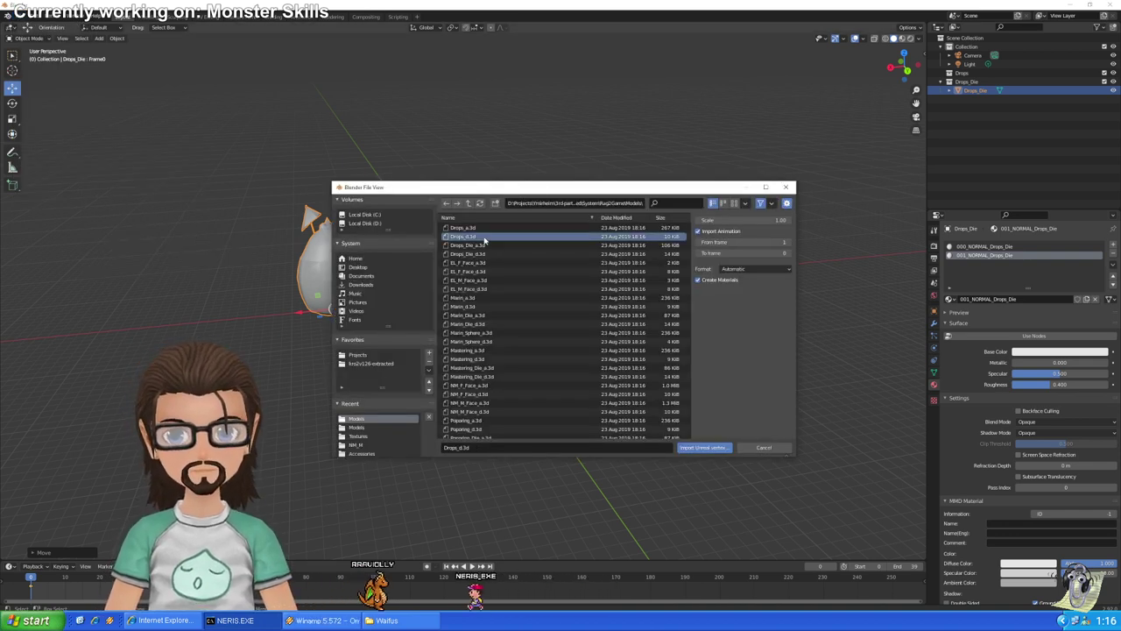
double_click(482, 236)
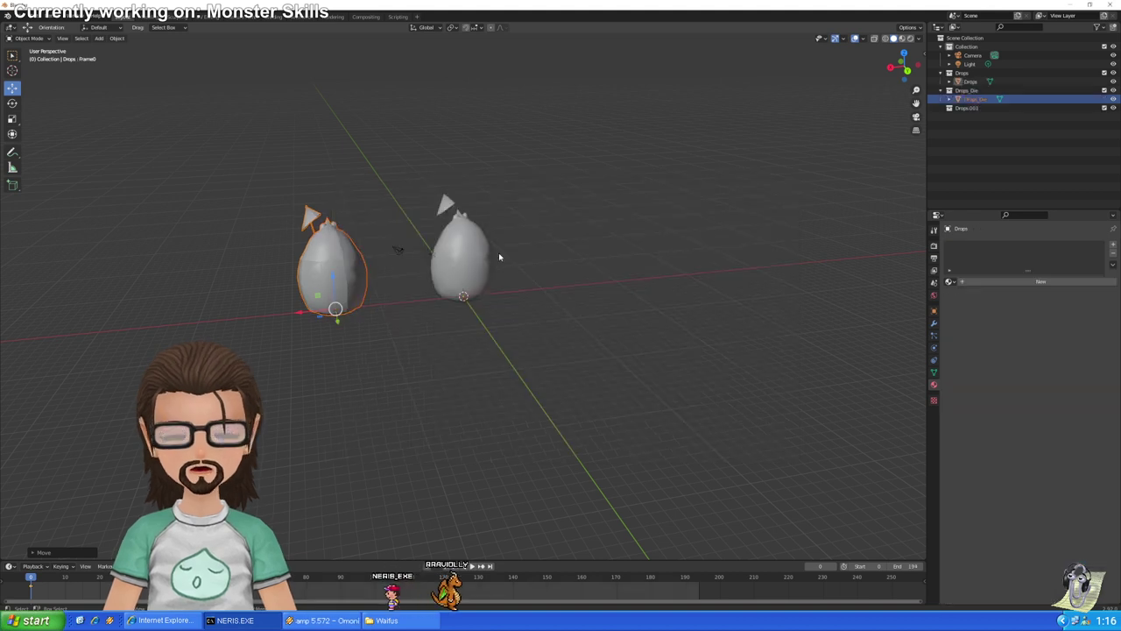
left_click(486, 280)
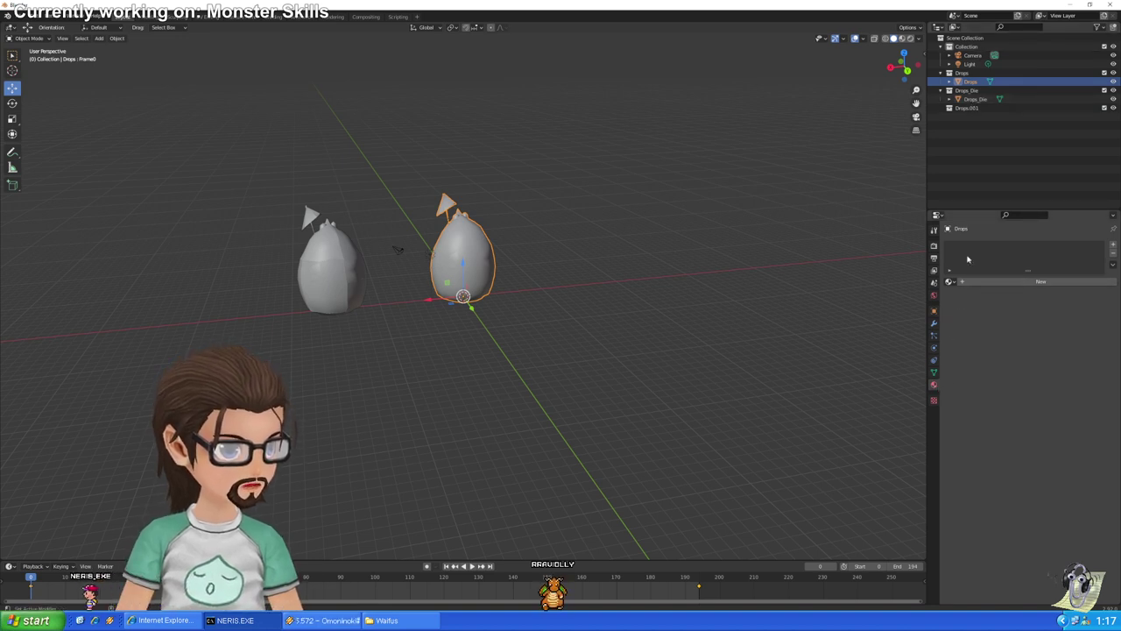
left_click(567, 268)
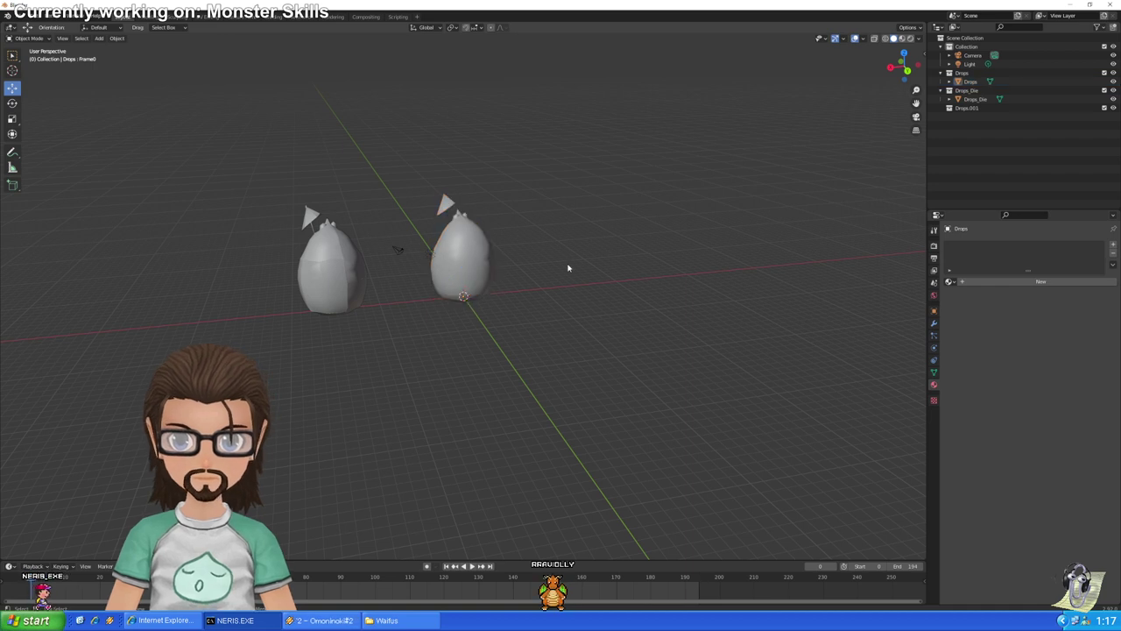
Delete both the Drops mesh and the Drops_Die mesh from the scene
left_click(466, 260)
key("Delete")
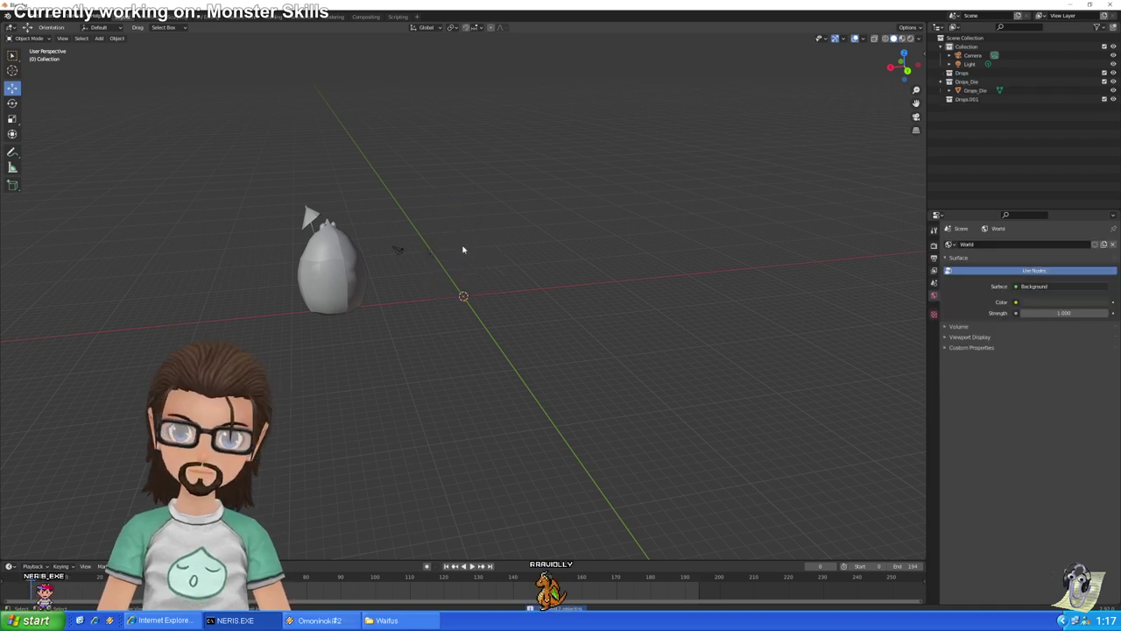
left_click(348, 282)
key("Delete")
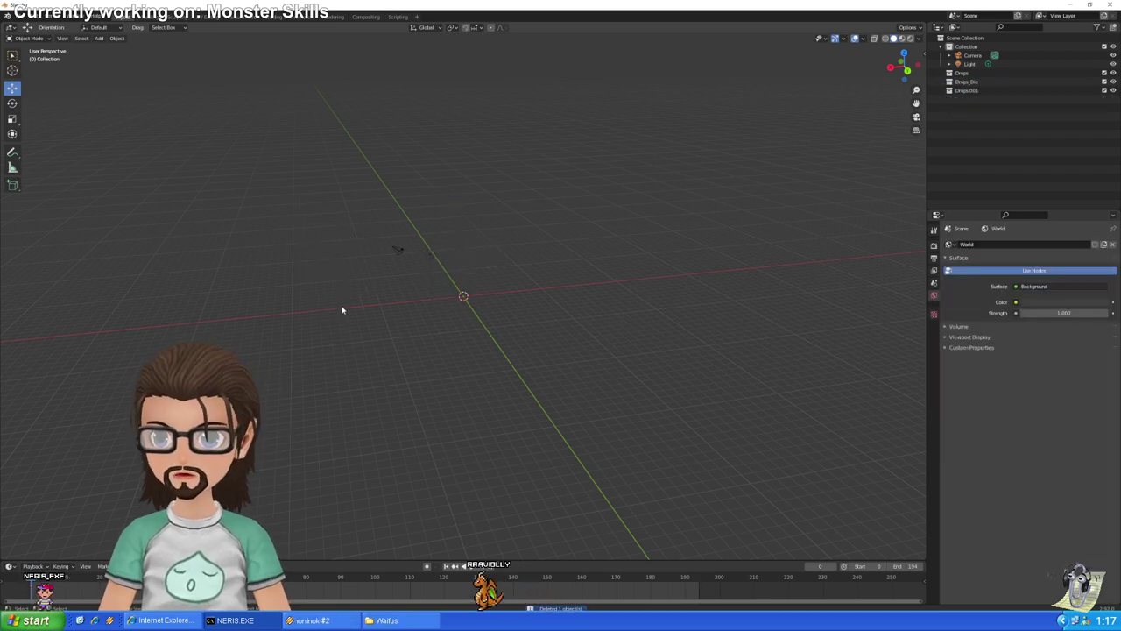
Import Drops_Die_d.3d again as an Unreal Engine vertex mesh and select the imported mesh
left_click(25, 16)
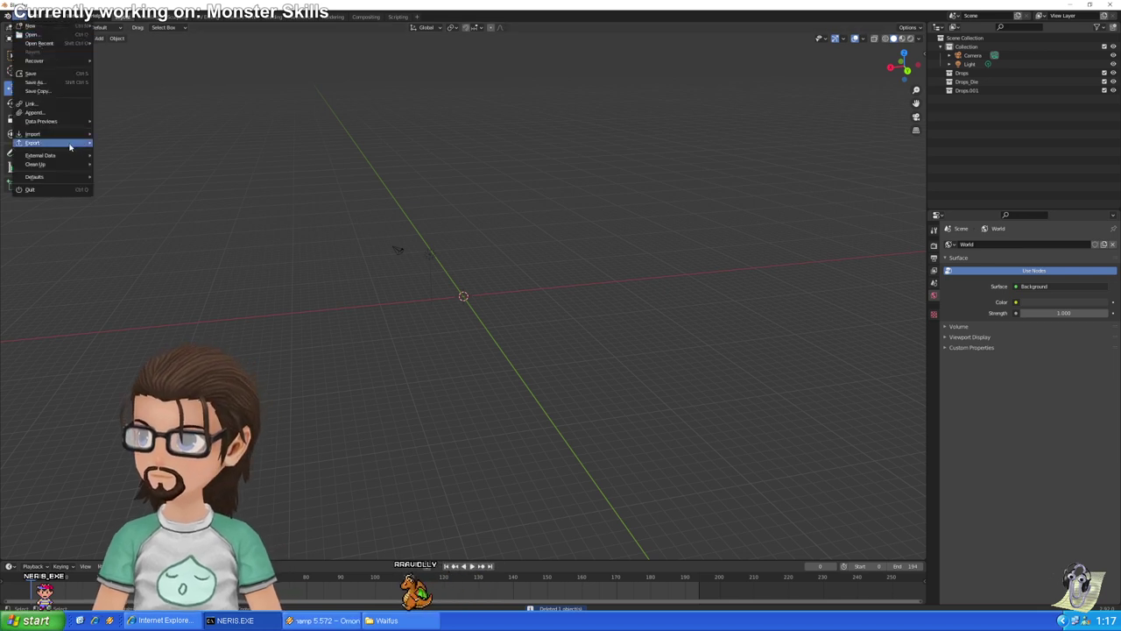
left_click(181, 239)
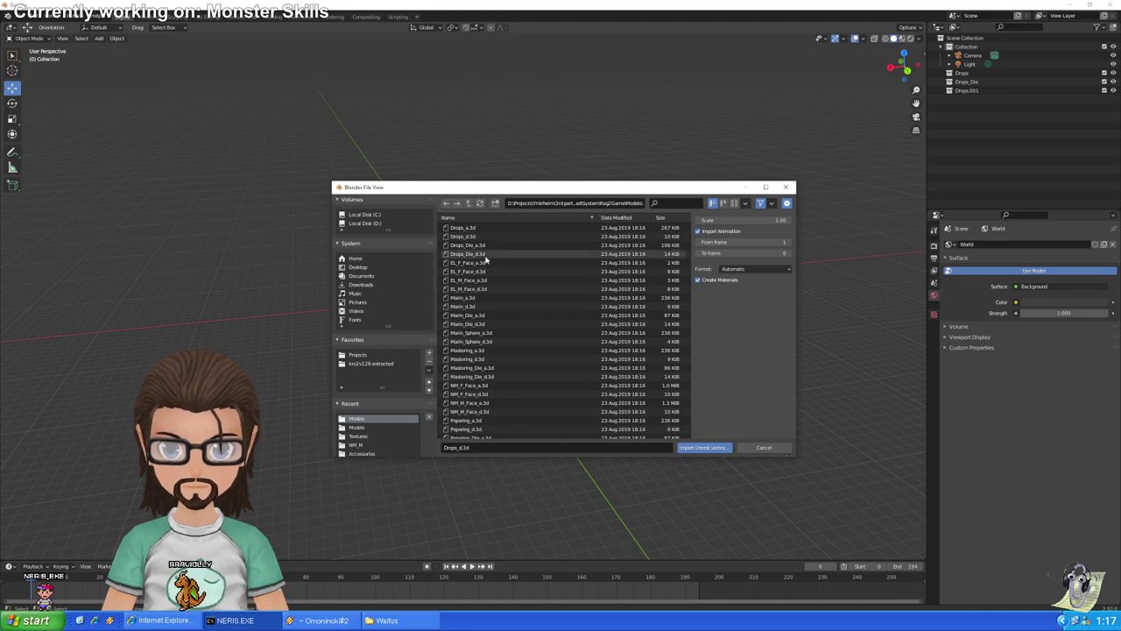
double_click(484, 255)
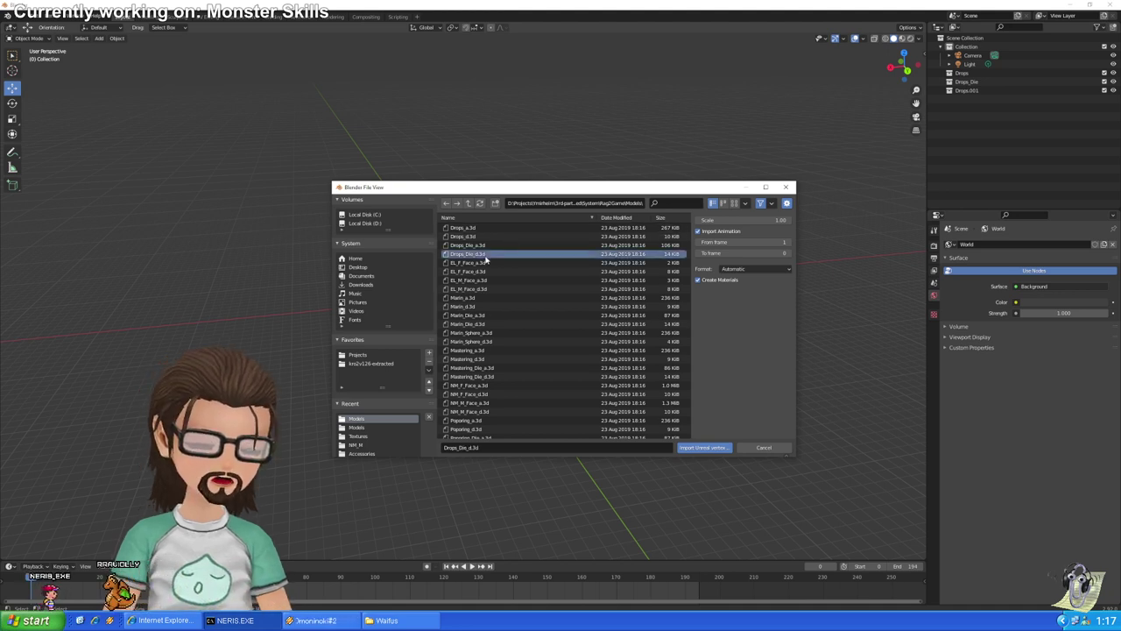
left_click(460, 264)
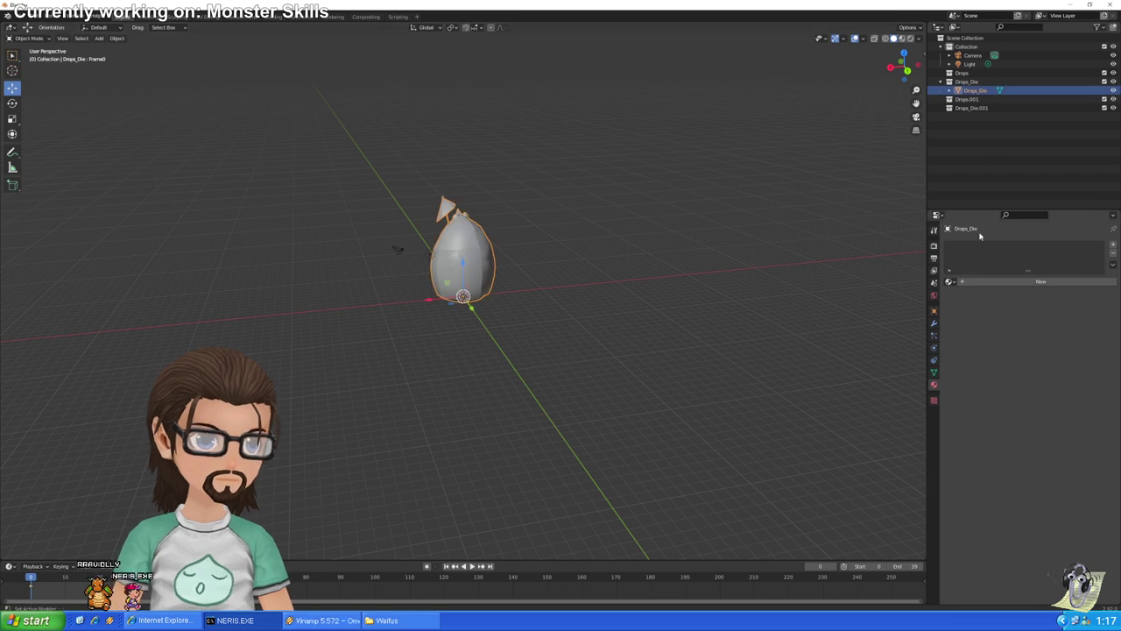
Check the Drops_Die mesh for material slots and look through its mesh data and the Drops.001 and Drops_Die.001 collections
left_click(943, 92)
left_click(949, 92)
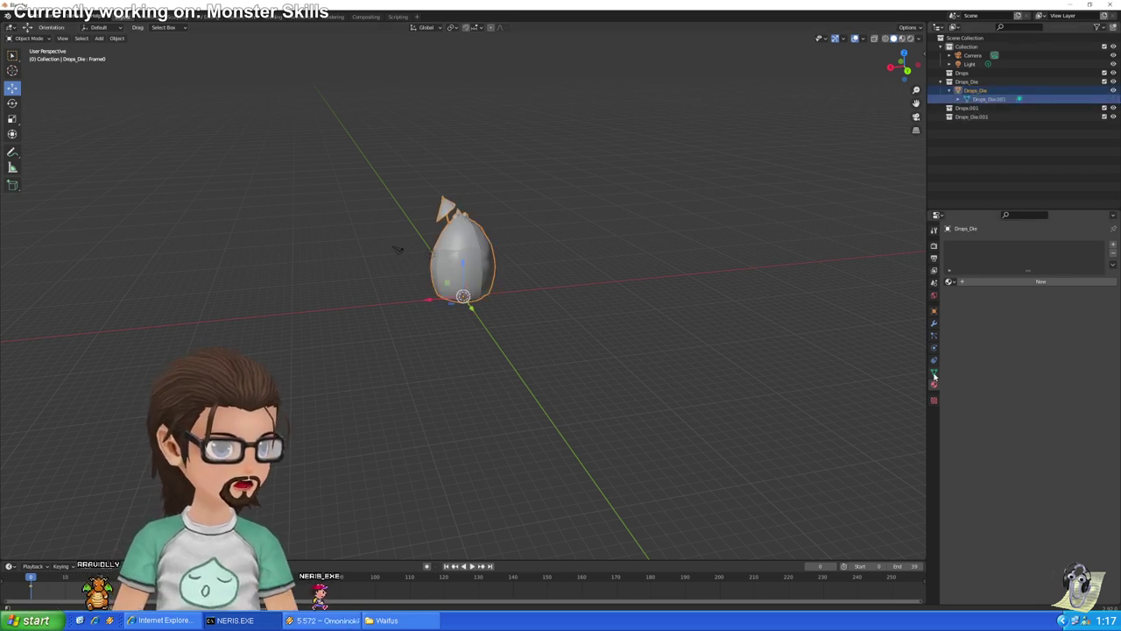
left_click(520, 251)
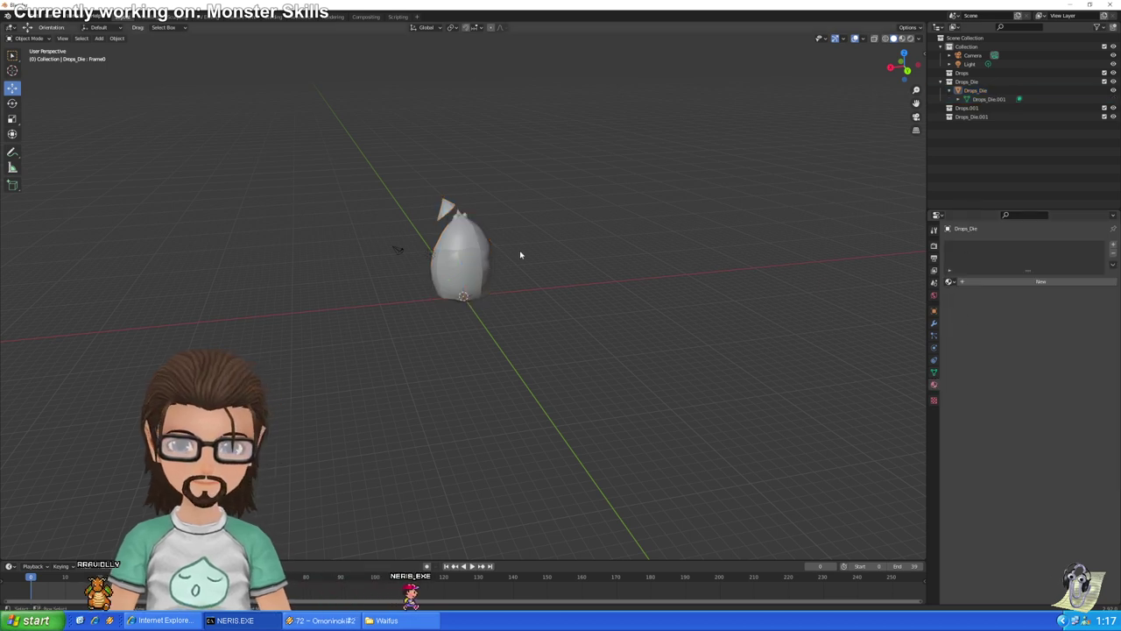
left_click(474, 249)
left_click(693, 248)
left_click(464, 250)
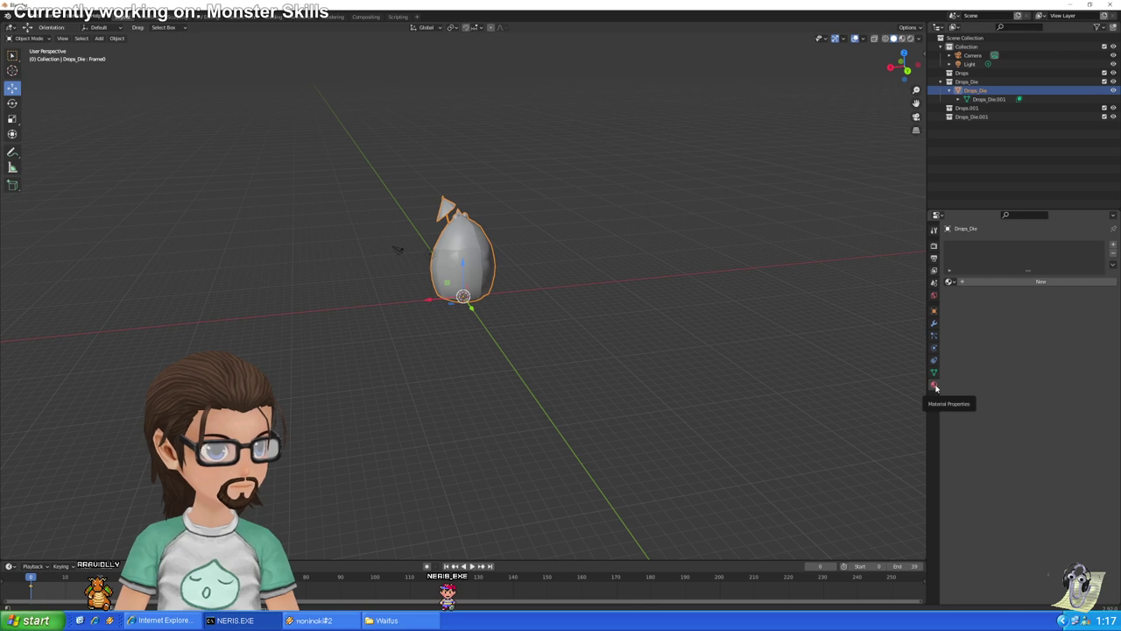
left_click(796, 320)
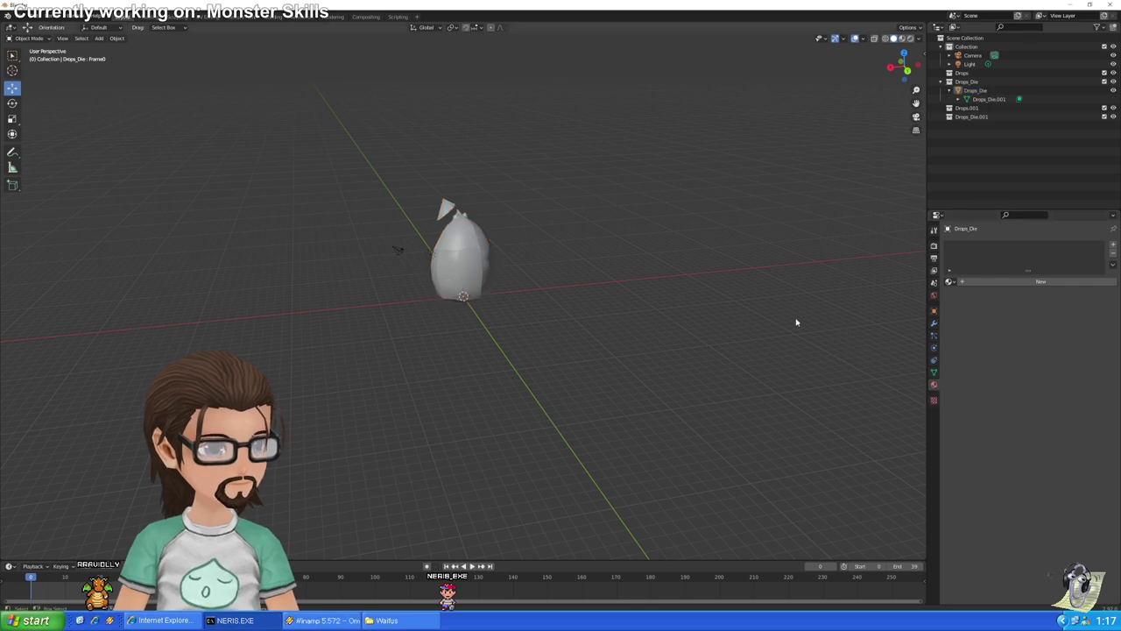
left_click(968, 81)
left_click(968, 108)
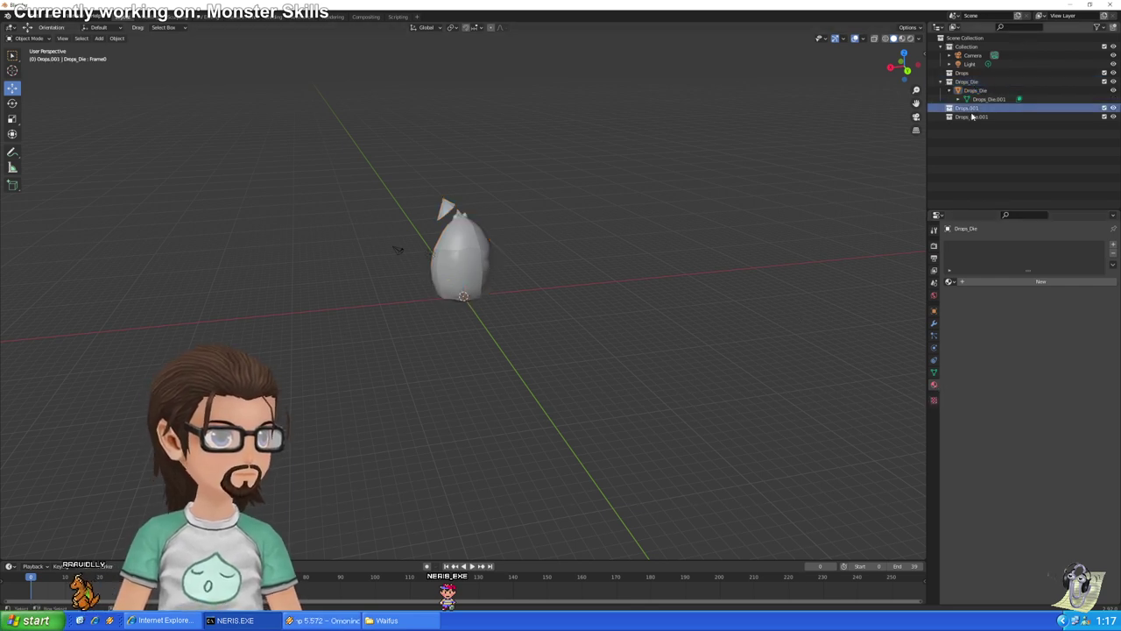
left_click(971, 116)
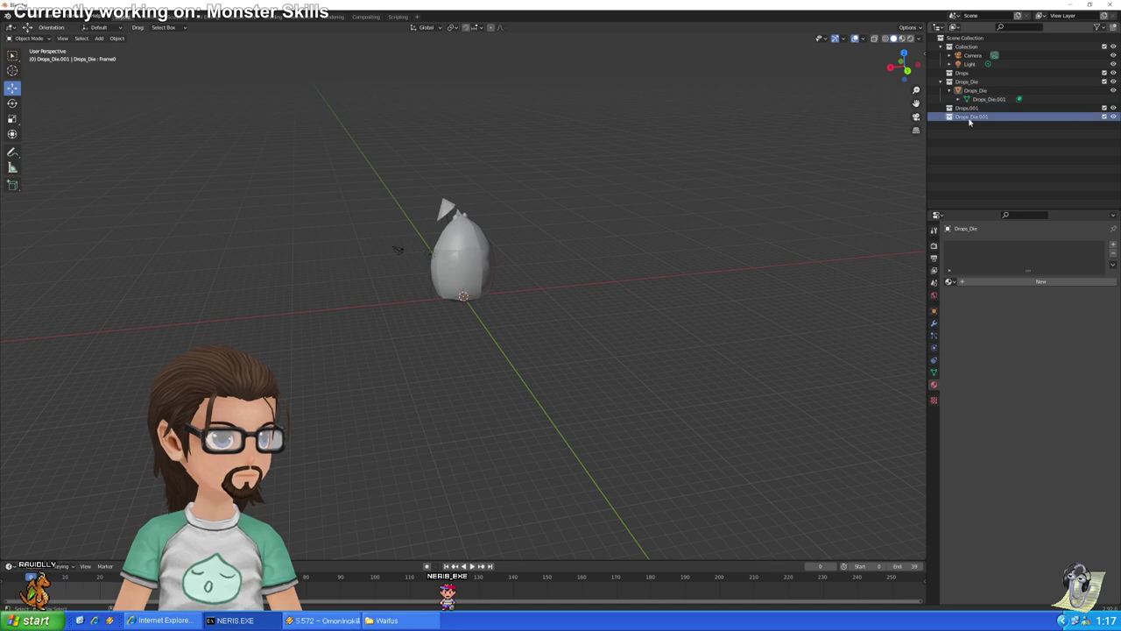
Start a new General file without saving the current scene
left_click(18, 17)
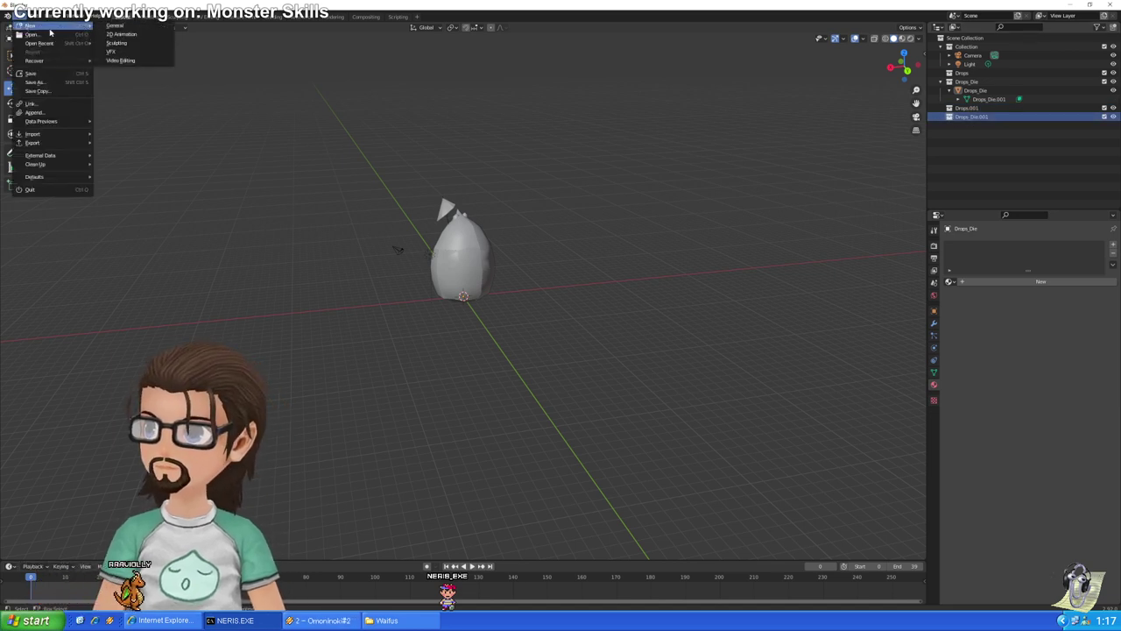
left_click(112, 28)
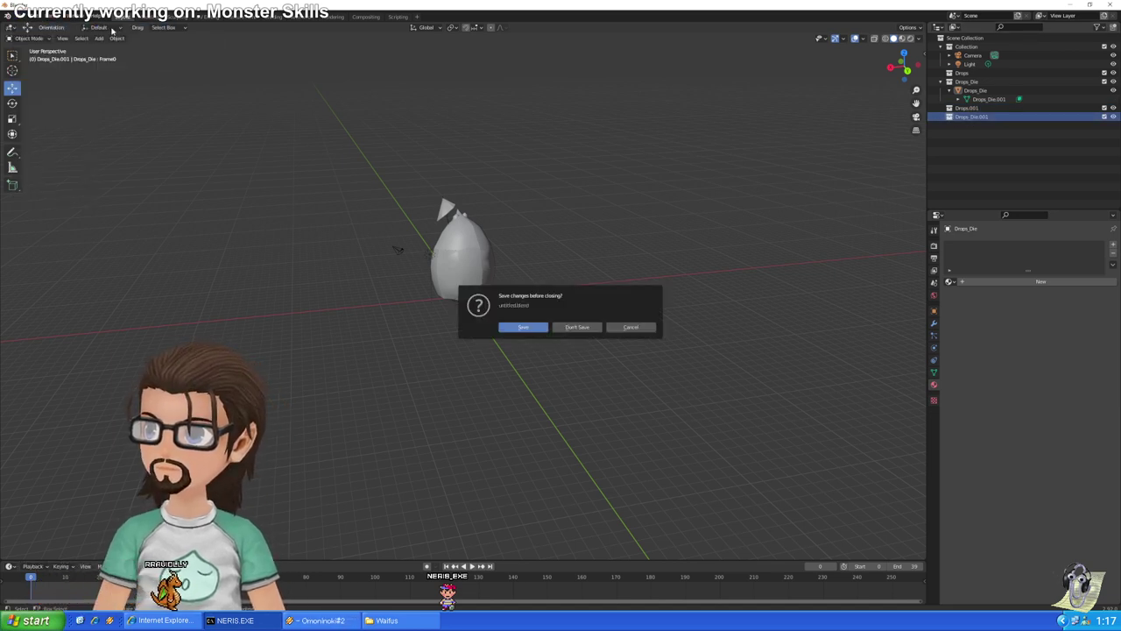
left_click(576, 327)
Import Drops_Die_d.3d from the Rag2Game Models folder as an Unreal Engine vertex mesh into the empty scene
left_click(17, 17)
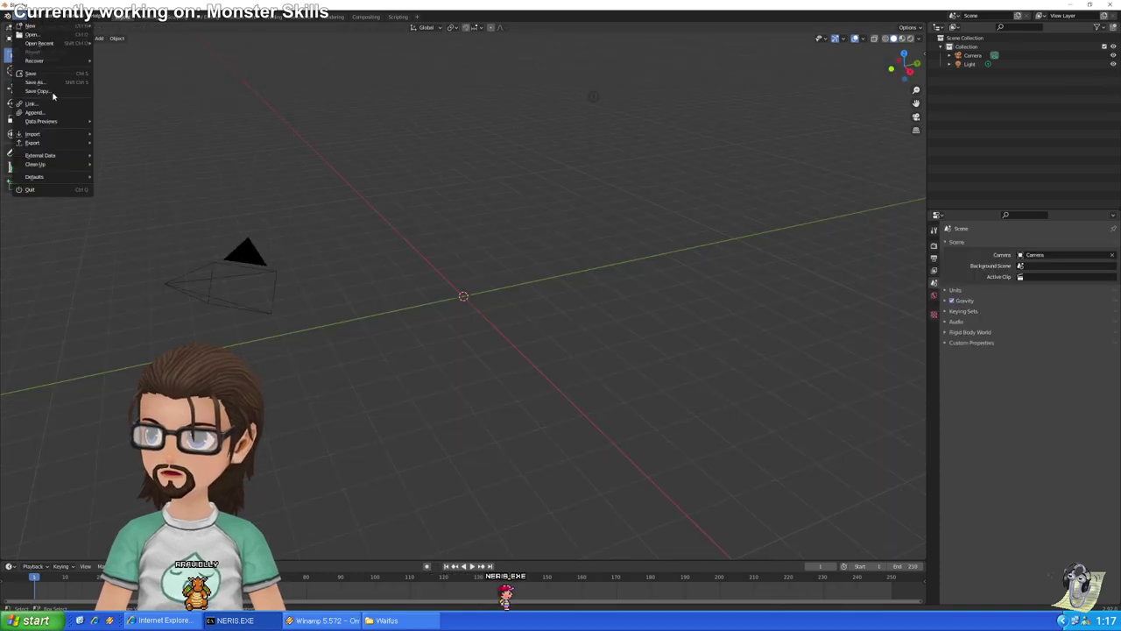
mouse_move(52, 134)
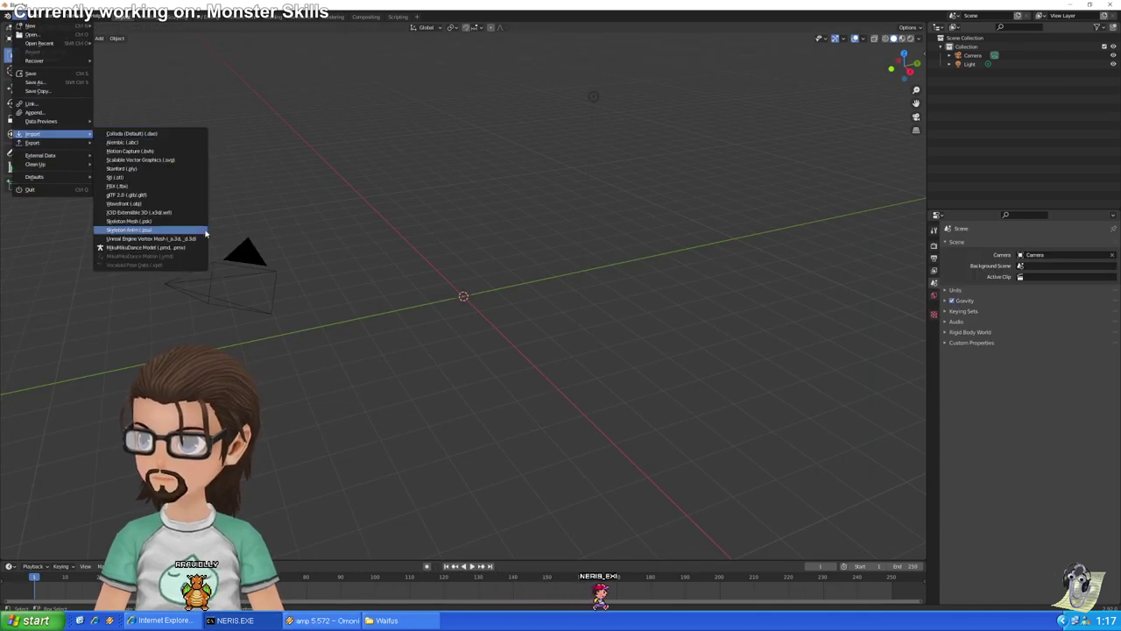
left_click(202, 239)
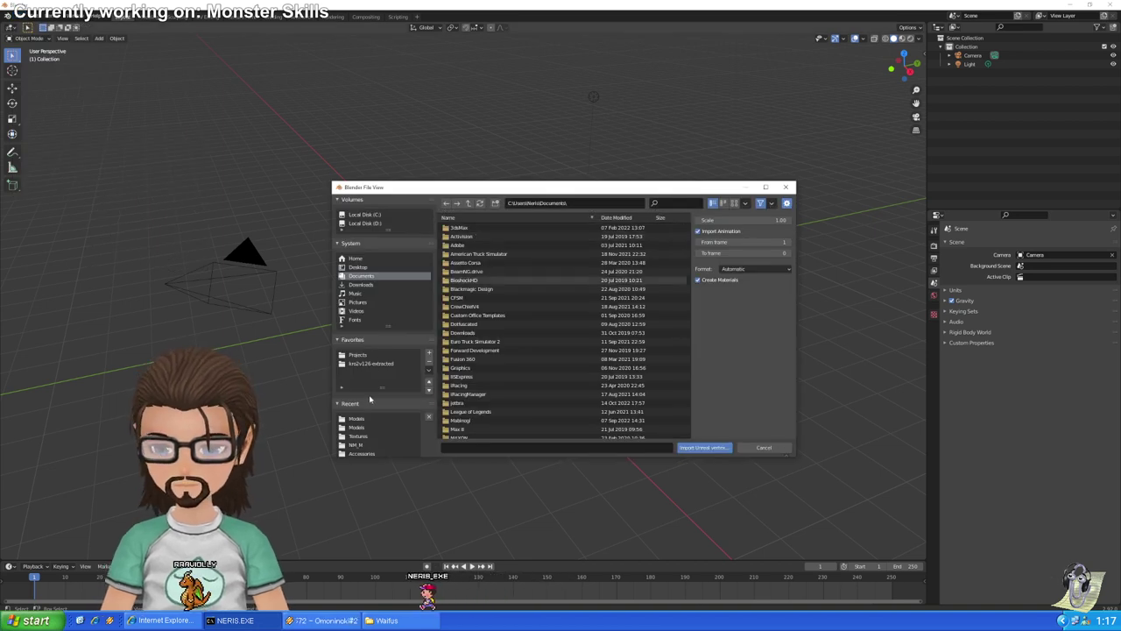
left_click(371, 362)
double_click(470, 243)
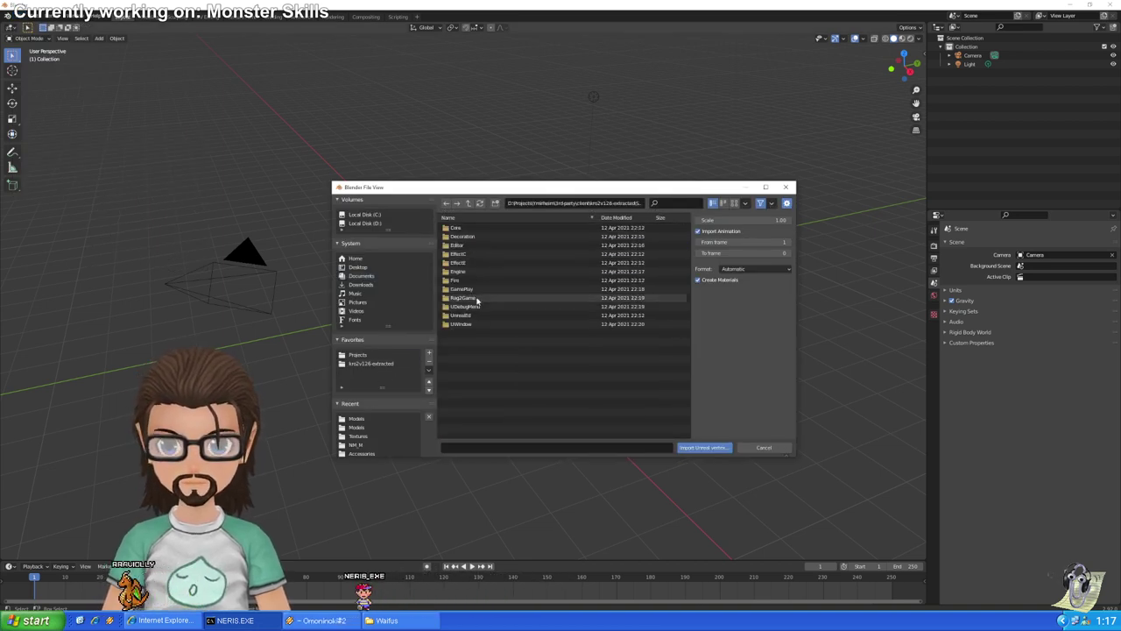
double_click(472, 298)
double_click(470, 237)
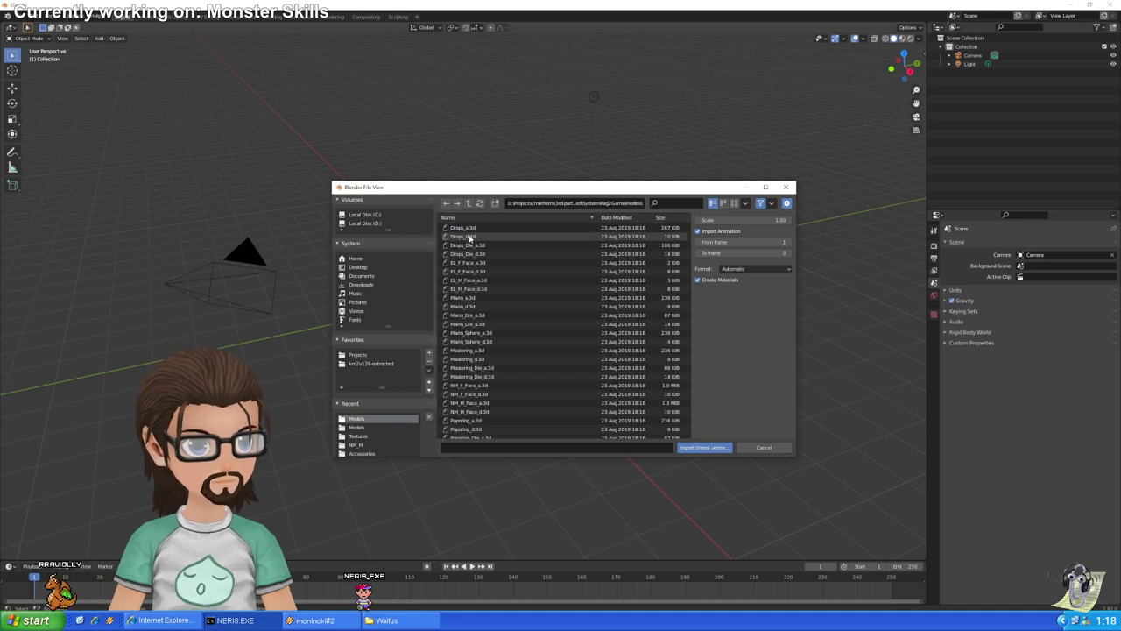
left_click(487, 254)
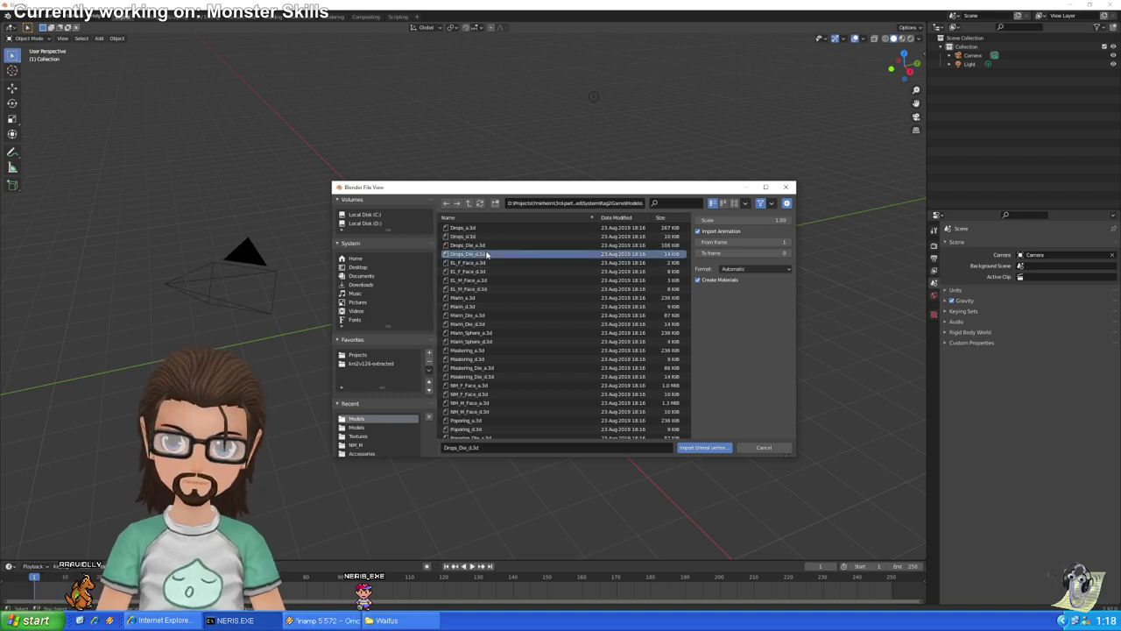
double_click(487, 254)
left_click(540, 217)
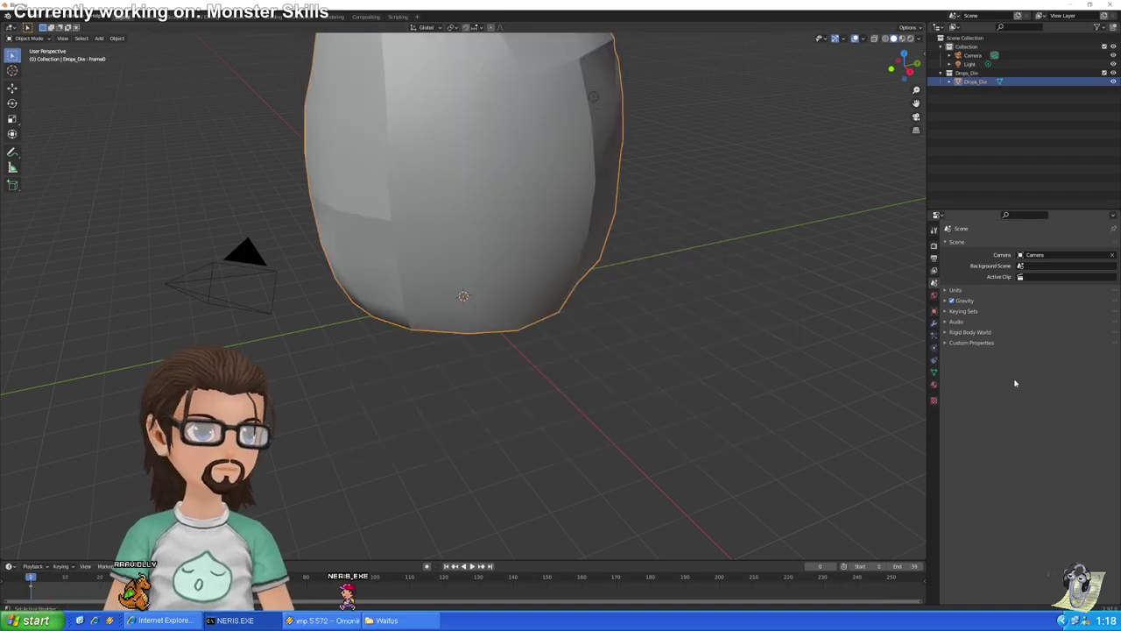
Select the 001_NORMAL_Drops_Die material slot of the Drops_Die mesh and inspect the model from several angles
left_click(934, 387)
left_click(988, 254)
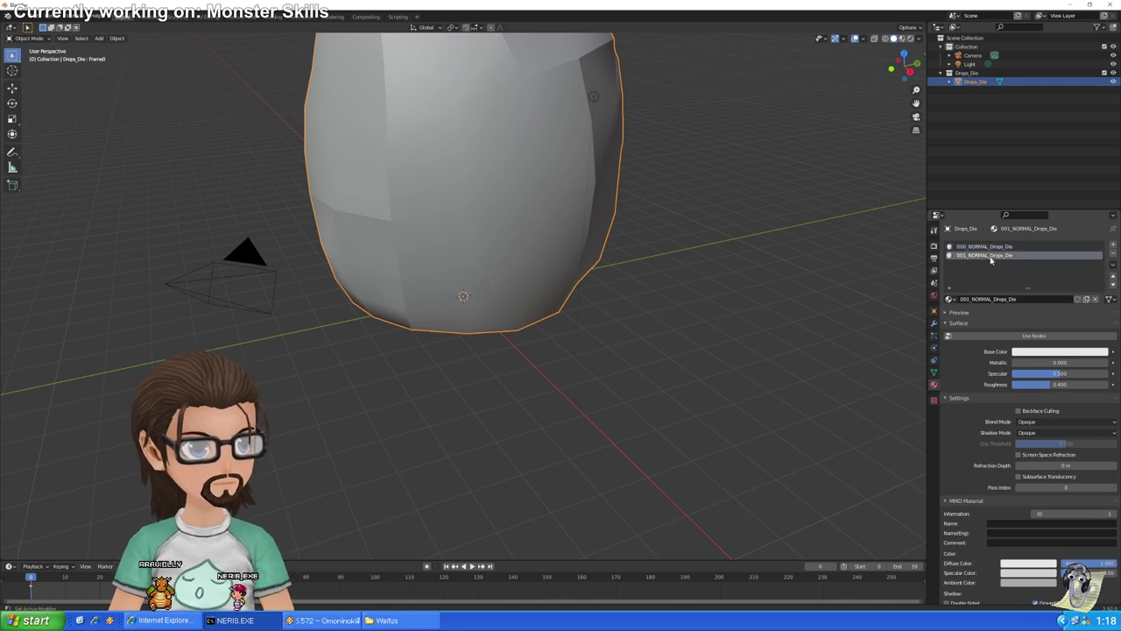
middle_click_drag(723, 300, 675, 273)
scroll(675, 254, "down", 4)
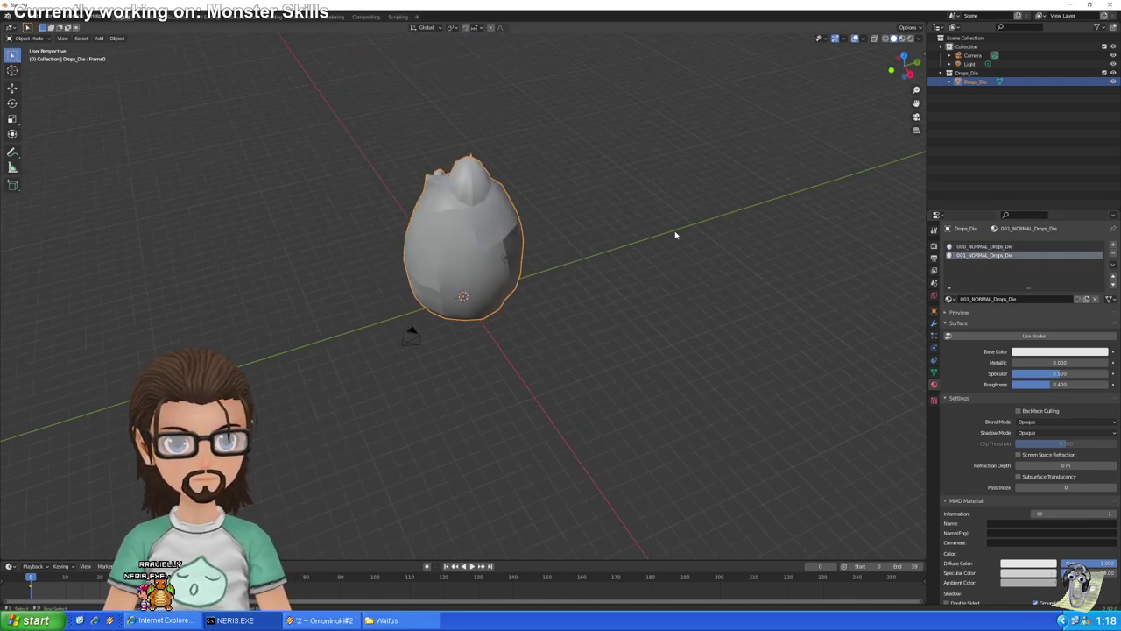
middle_click_drag(576, 277, 443, 250)
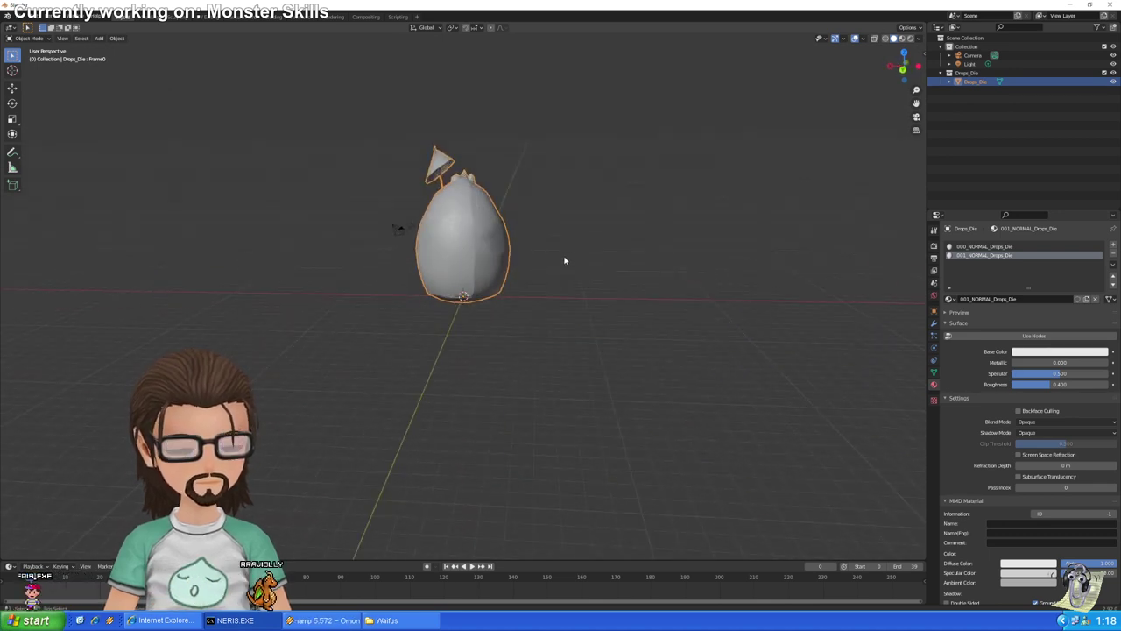
middle_click_drag(564, 260, 881, 304)
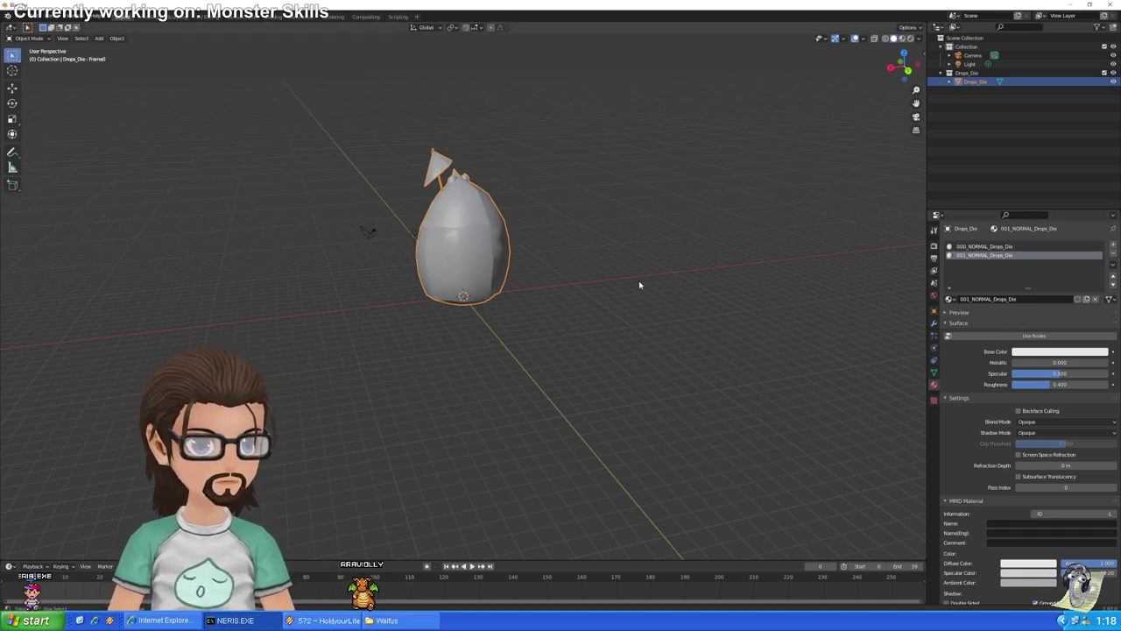
mouse_move(656, 283)
middle_mouse_down()
mouse_move(543, 296)
mouse_move(639, 276)
middle_mouse_up()
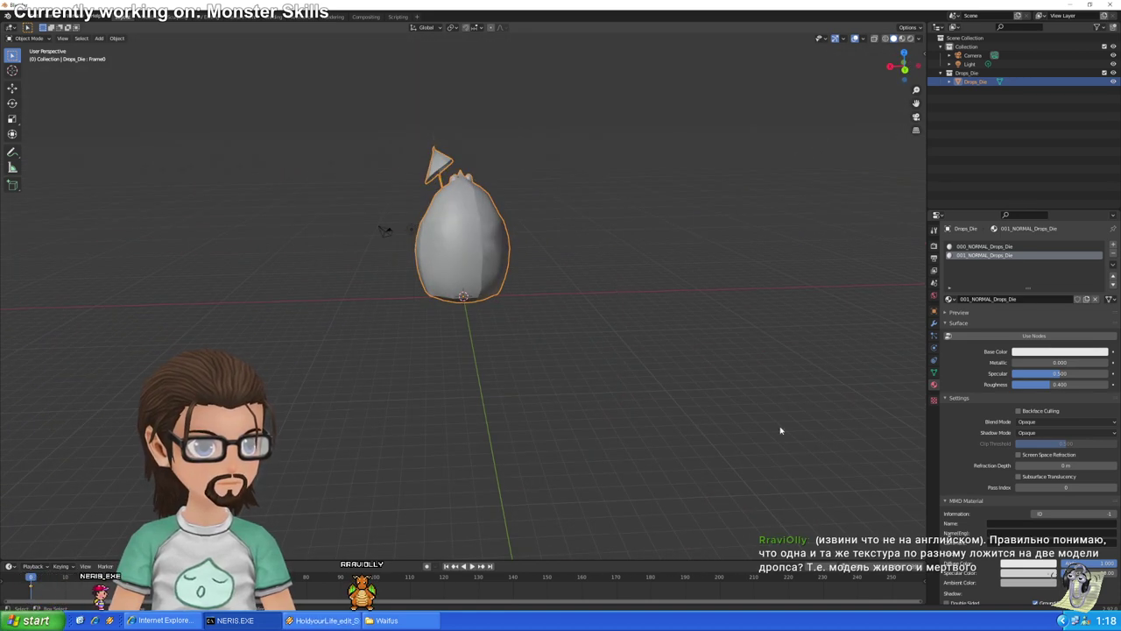
middle_click_drag(541, 295, 559, 326)
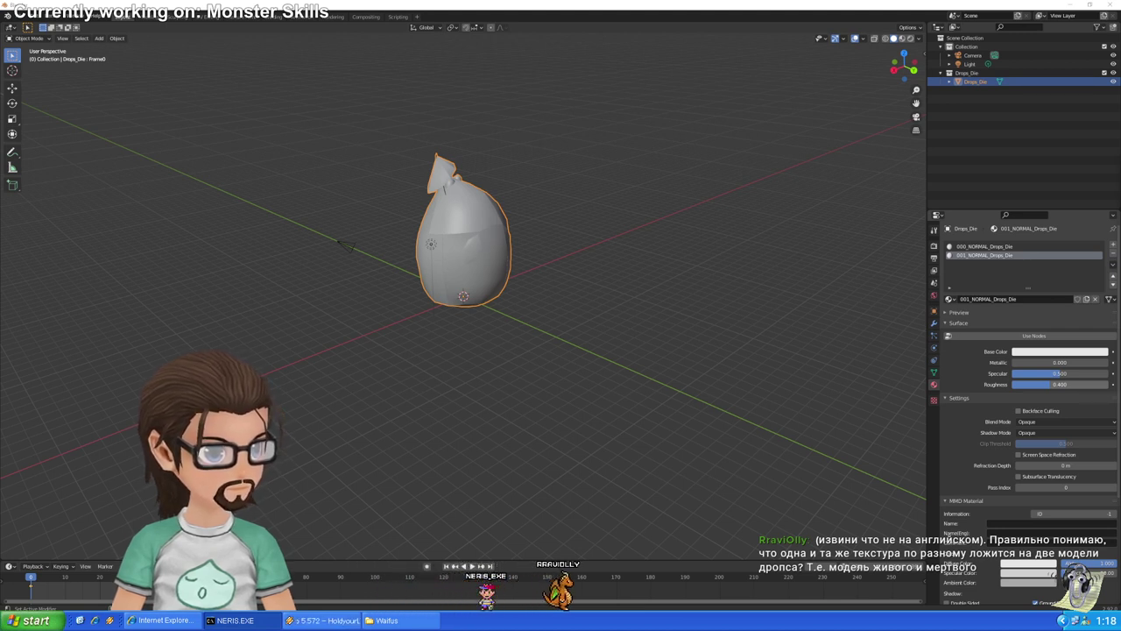
left_click(675, 332)
middle_click_drag(676, 333, 595, 309)
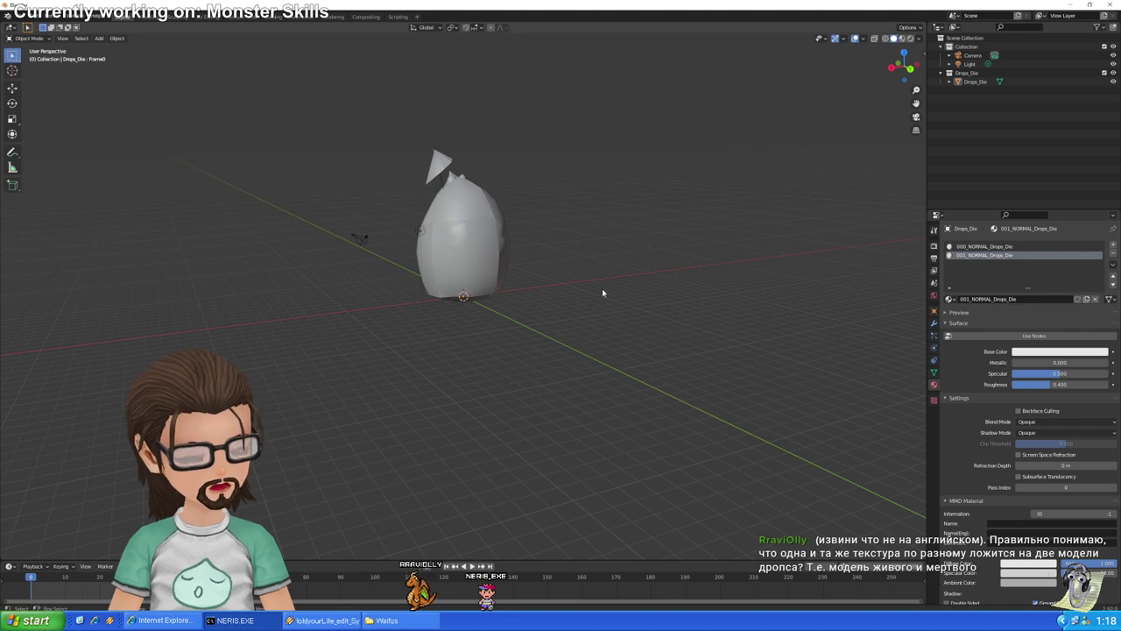
middle_click_drag(613, 289, 671, 293)
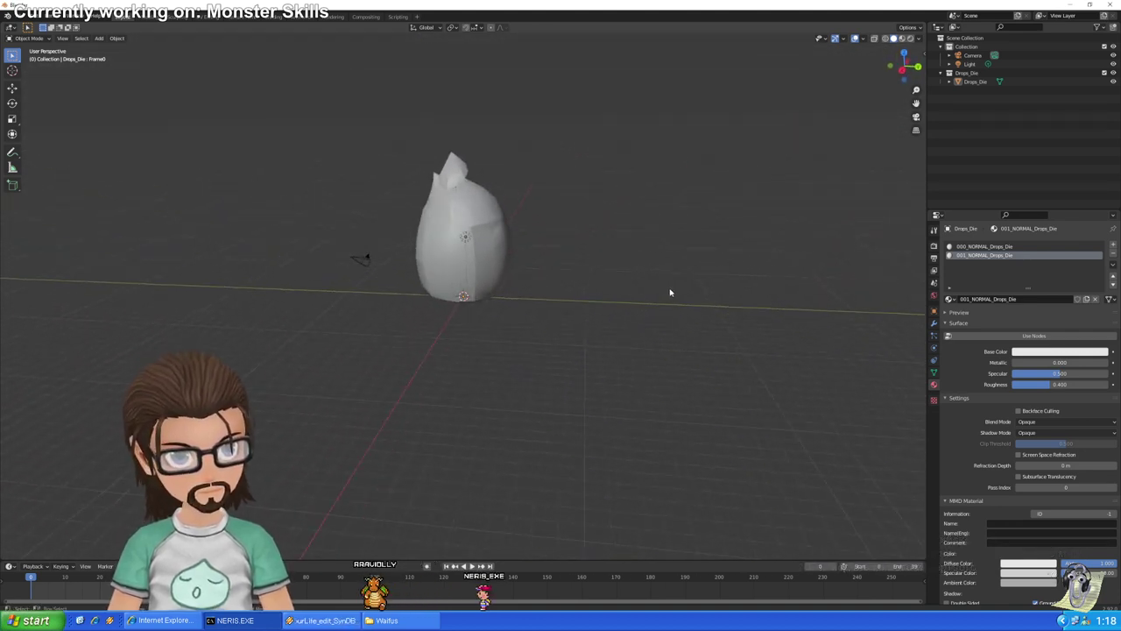
Compare the 000_NORMAL_Drops_Die and 001_NORMAL_Drops_Die material slots with the body and the umbrella of the Drops_Die mesh
left_click(990, 247)
left_click(992, 256)
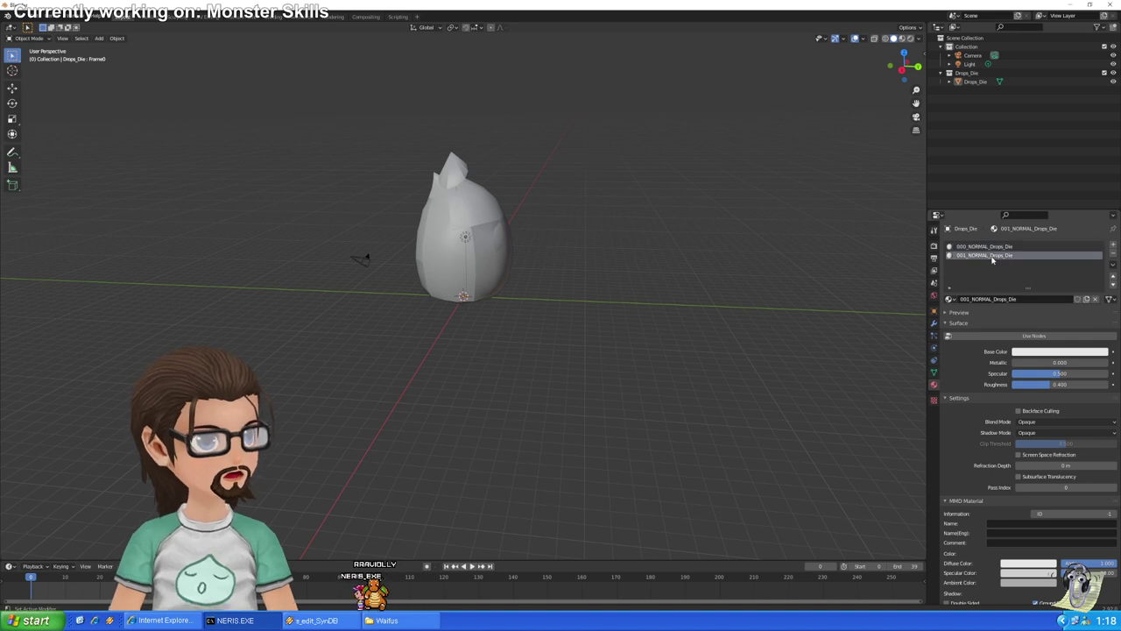
left_click(989, 247)
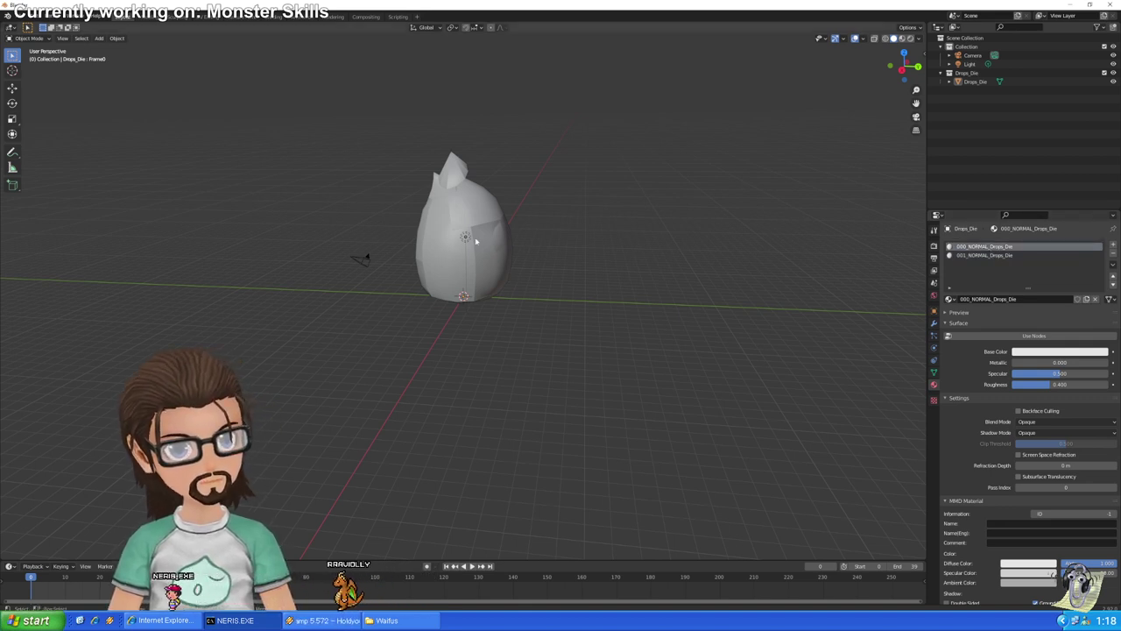
middle_click_drag(683, 293, 416, 178)
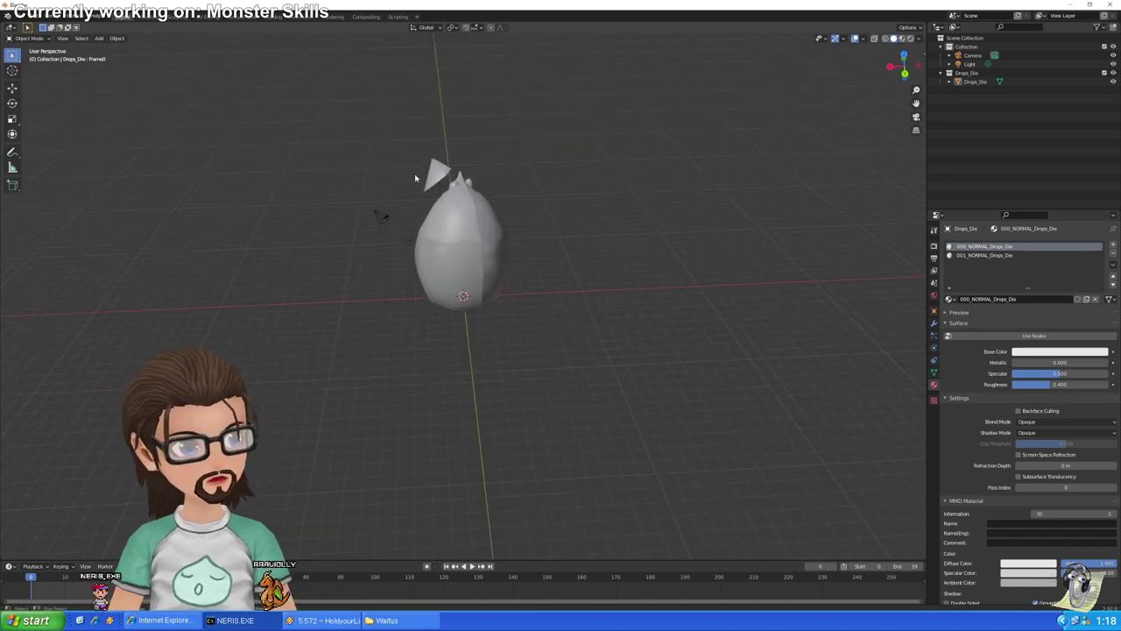
left_click(992, 255)
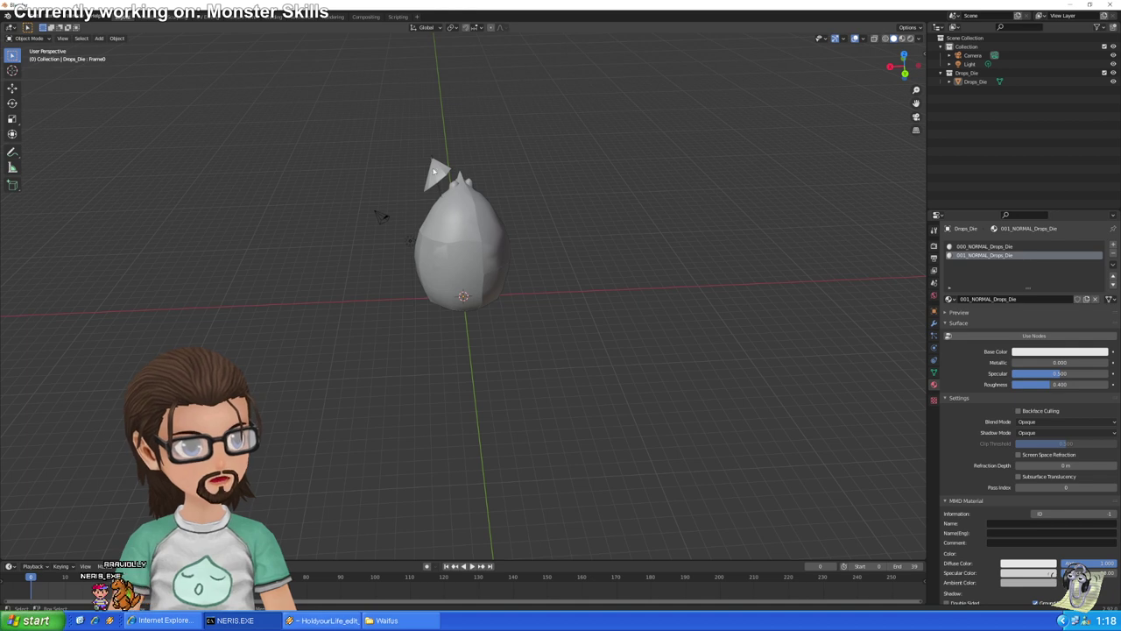
middle_click_drag(506, 292, 526, 386)
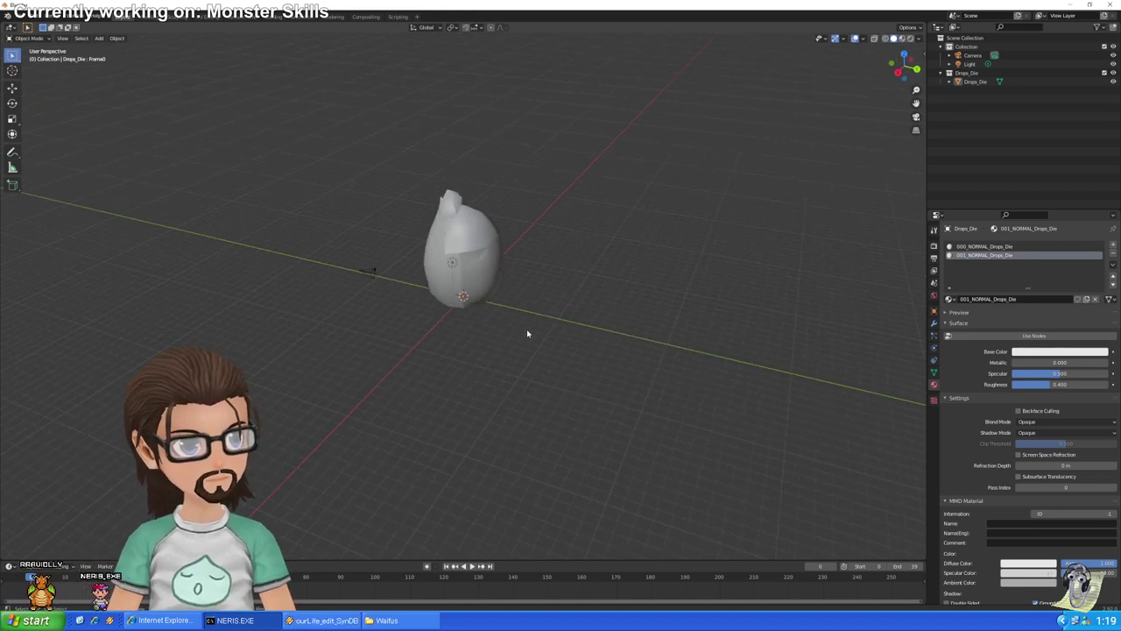
middle_click_drag(542, 344, 443, 177)
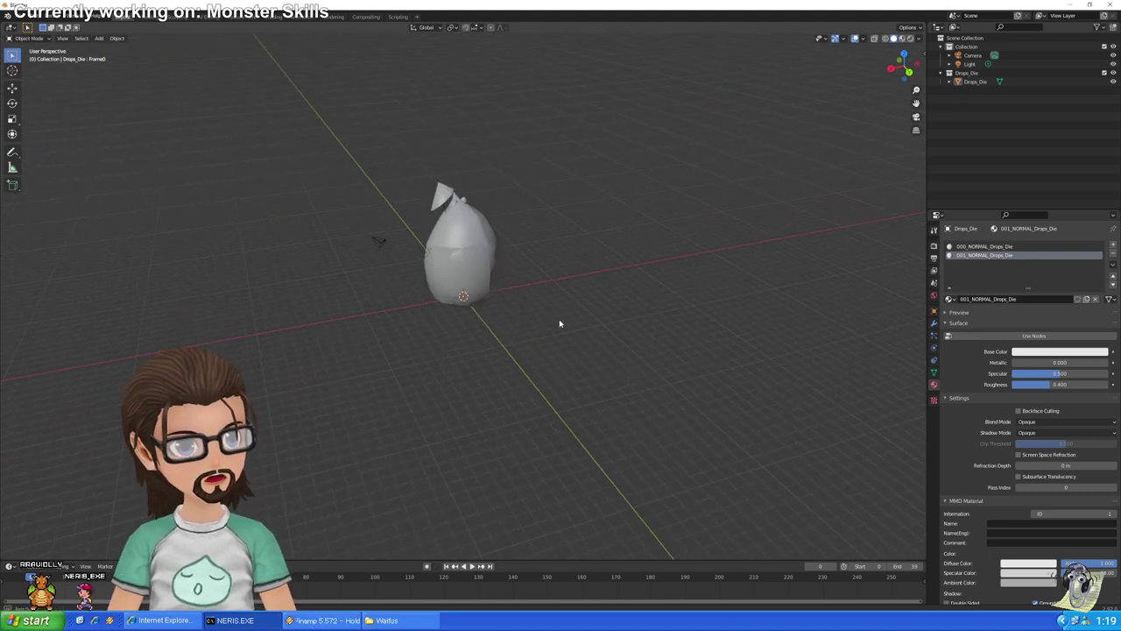
Switch to Rag2Drops.uc in Visual Studio Code and check the DropsMesh NUM=1 SETTEXTURE line against the DropsUmb texture import
mouse_move(560, 324)
middle_mouse_down()
mouse_move(403, 310)
mouse_move(569, 321)
middle_mouse_up()
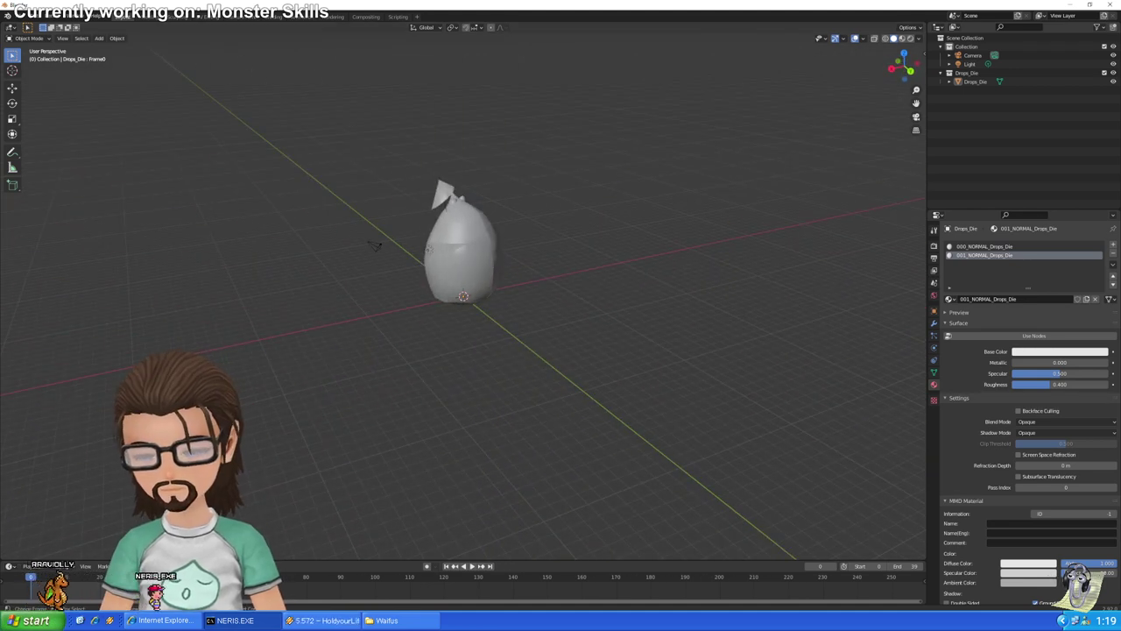
key("alt+Tab")
key("alt+Tab")
key("alt+Tab")
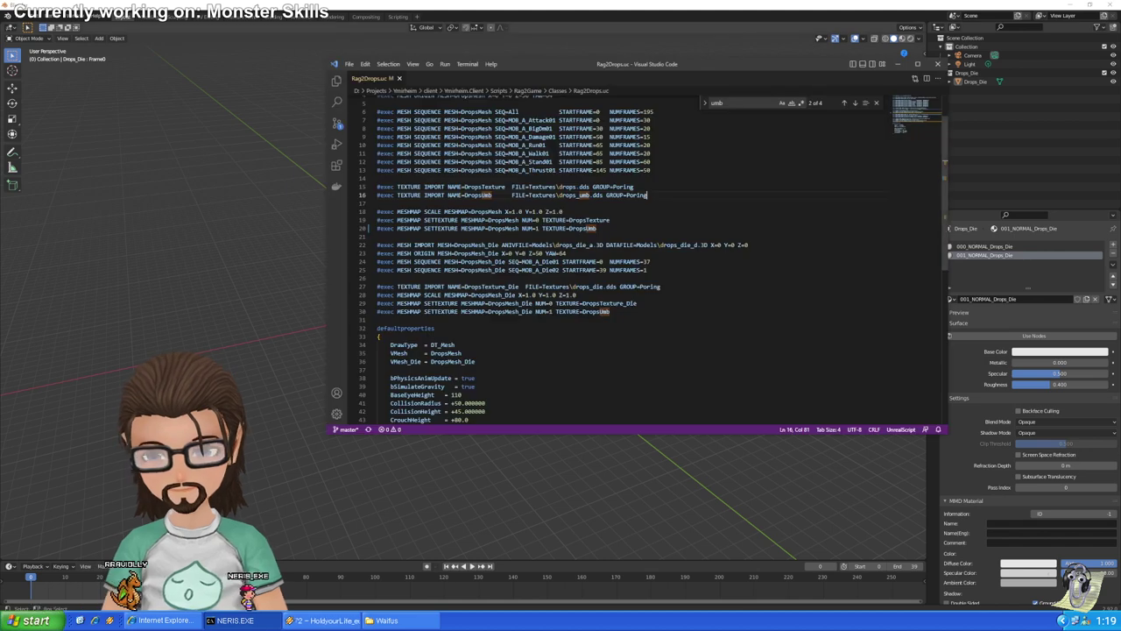
key("shift+Up")
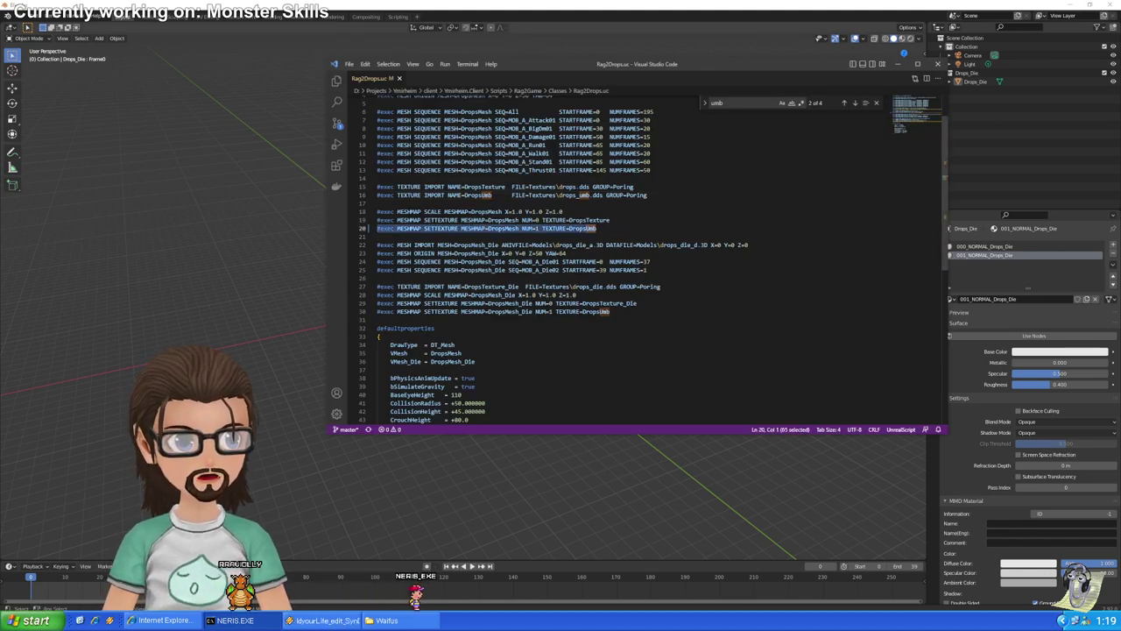
double_click(582, 228)
double_click(574, 195)
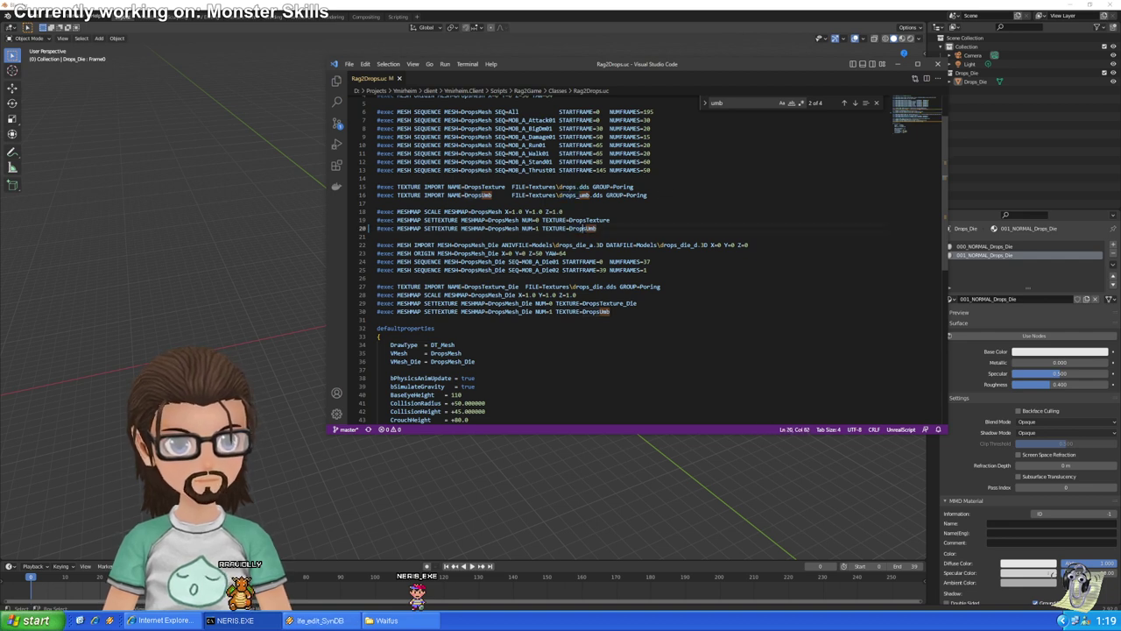
double_click(502, 228)
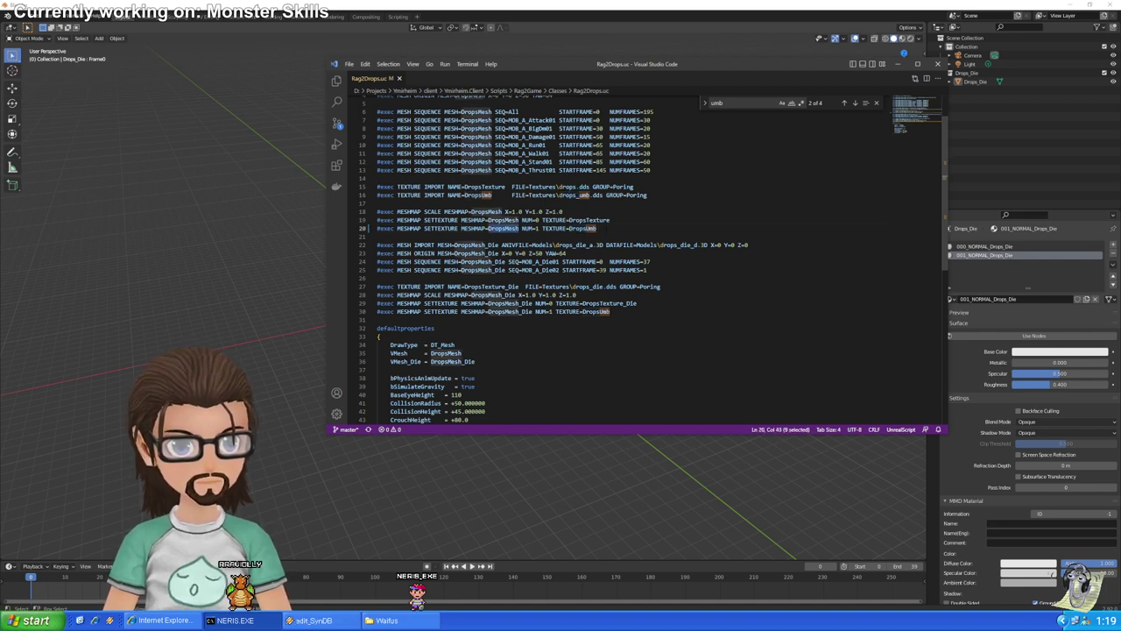
left_click_drag(597, 228, 339, 231)
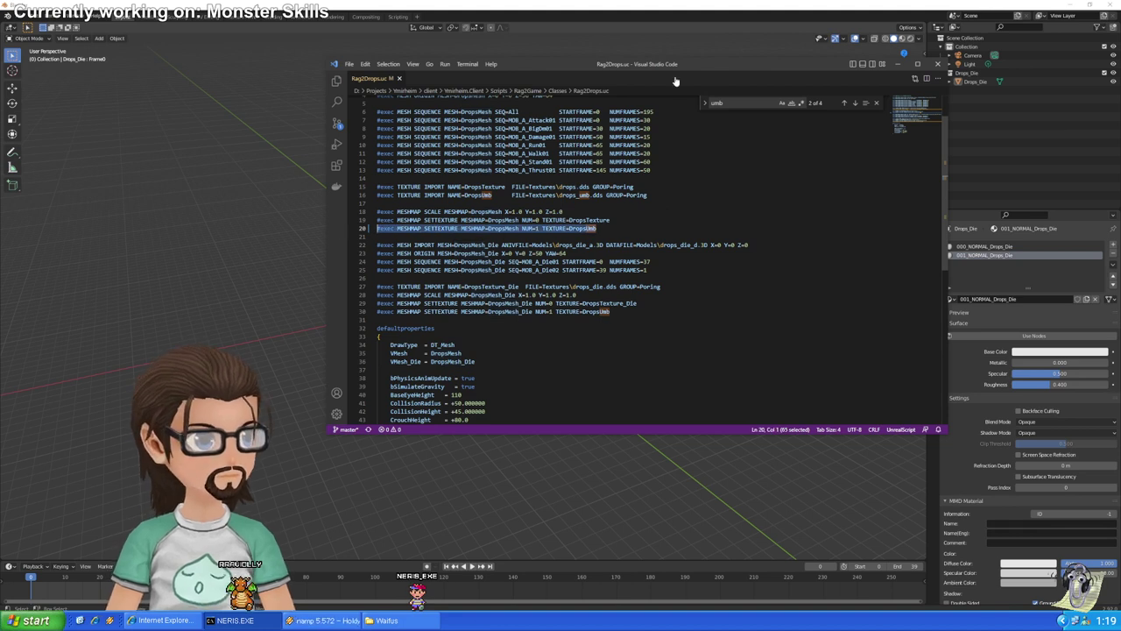
Return to Blender, inspect the Drops_Die mesh from a low angle, and start a new empty scene
key("alt+Tab")
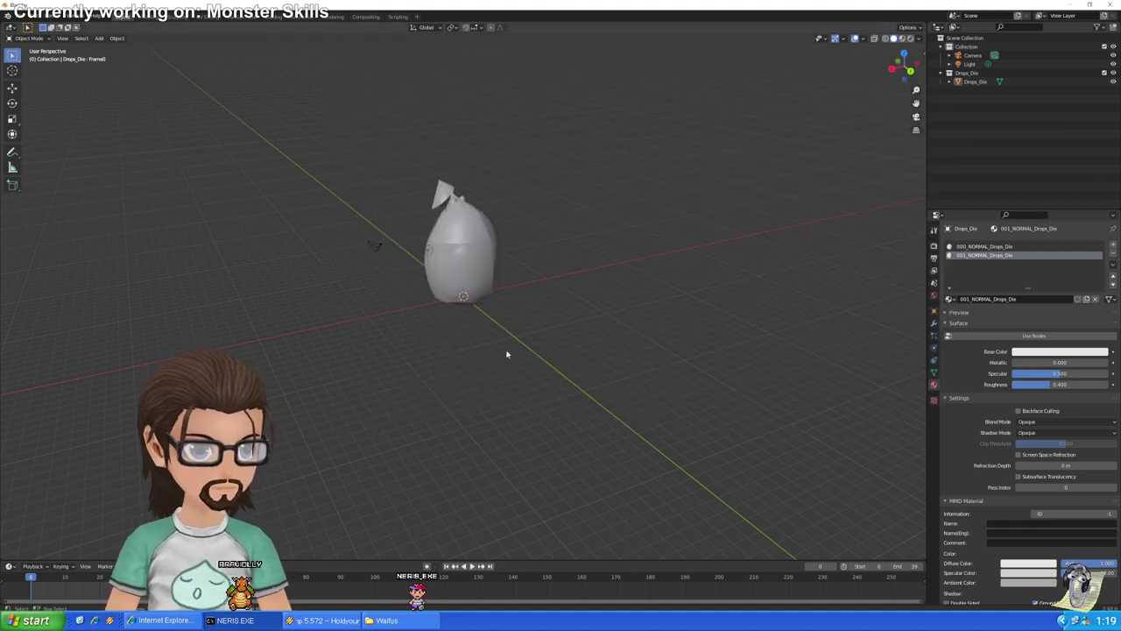
mouse_move(506, 354)
middle_mouse_down()
mouse_move(613, 336)
mouse_move(625, 318)
mouse_move(485, 344)
mouse_move(470, 363)
mouse_move(596, 335)
mouse_move(694, 337)
mouse_move(536, 328)
mouse_move(495, 330)
mouse_move(497, 346)
mouse_move(613, 343)
mouse_move(511, 333)
middle_mouse_up()
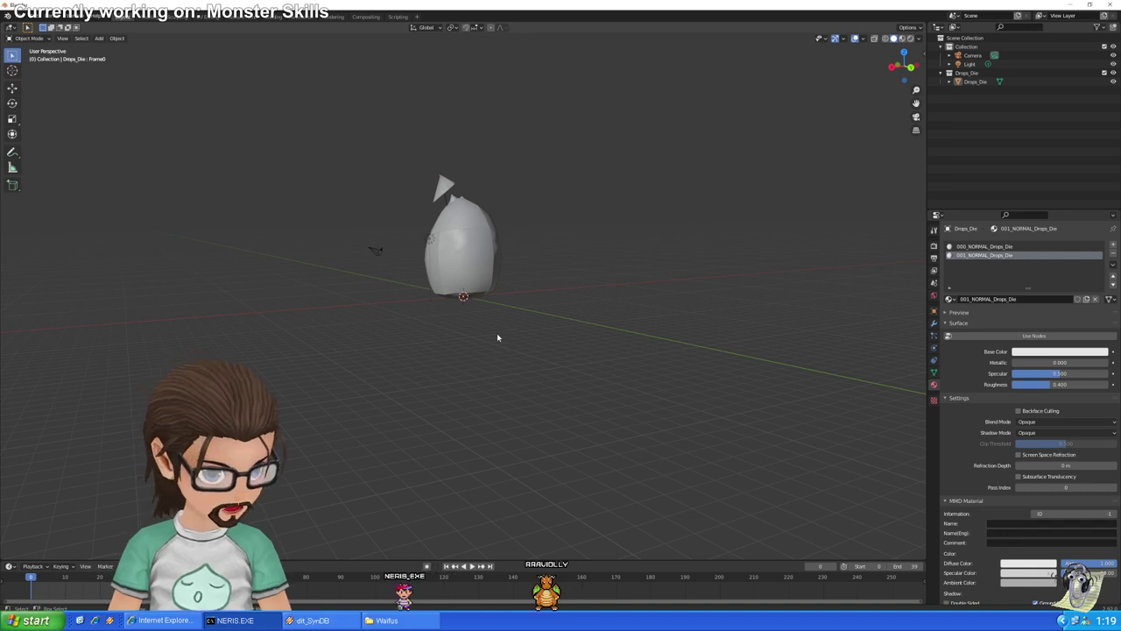
middle_click_drag(496, 337, 492, 342)
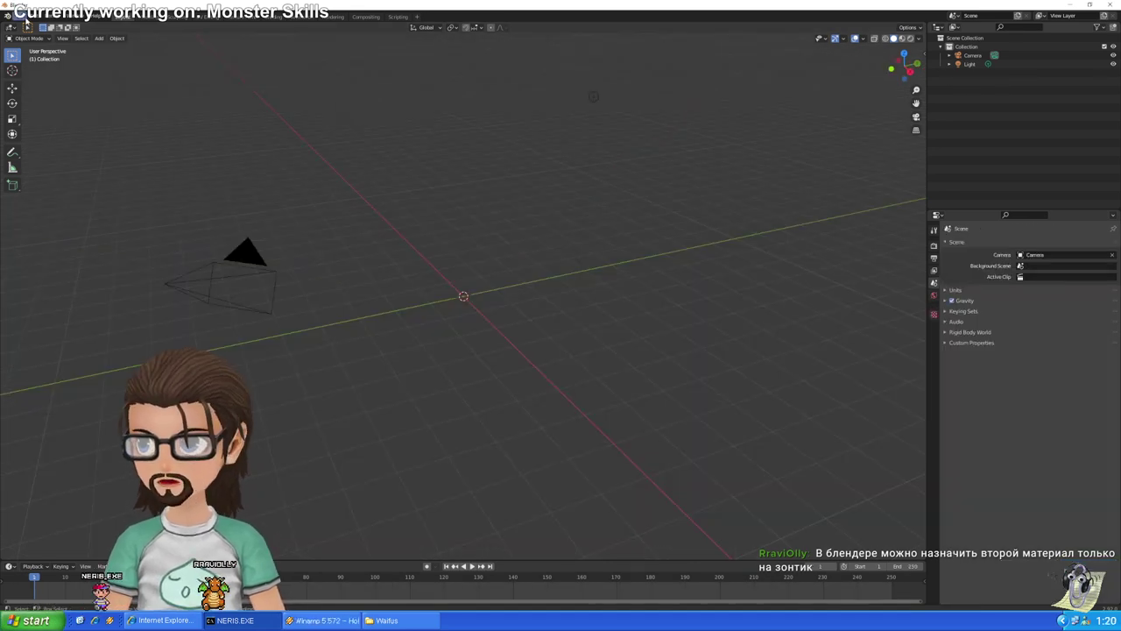
left_click(27, 25)
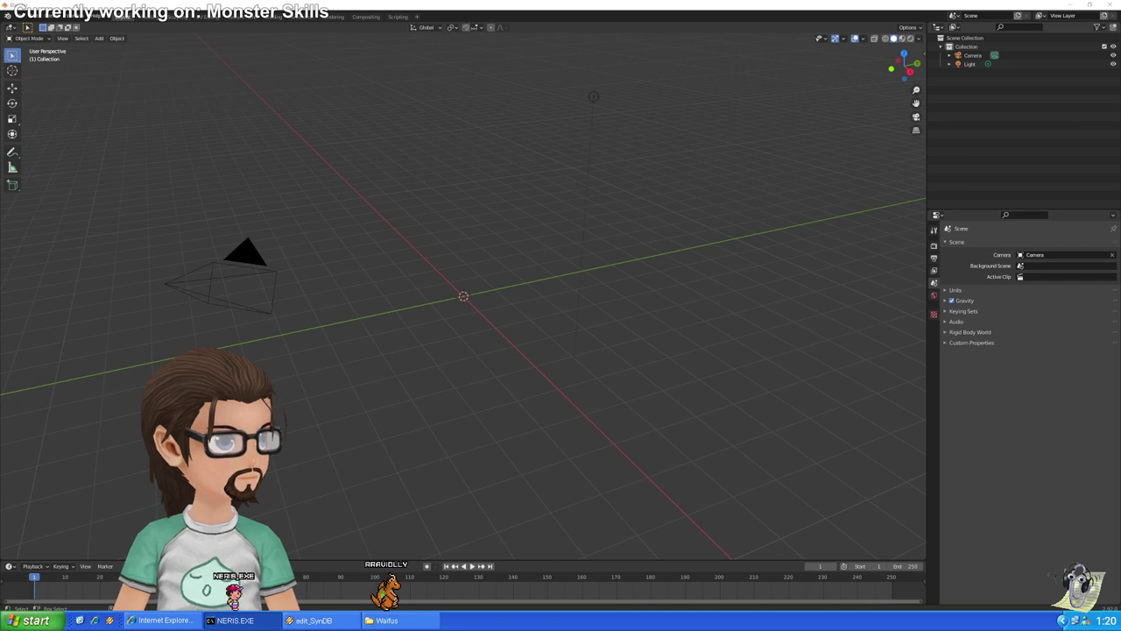
Switch to the vertex animations wiki page and read the instructions for importing vertex animations into Blender
key("alt+Tab")
scroll(578, 307, "down", 3)
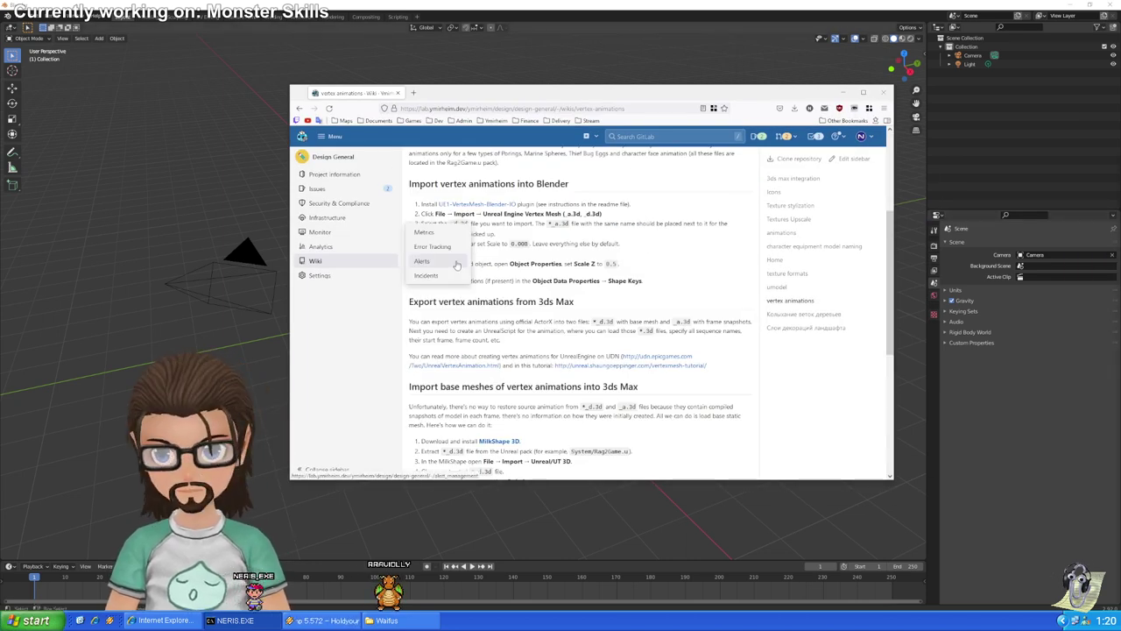
scroll(497, 249, "down", 1)
scroll(496, 248, "up", 1)
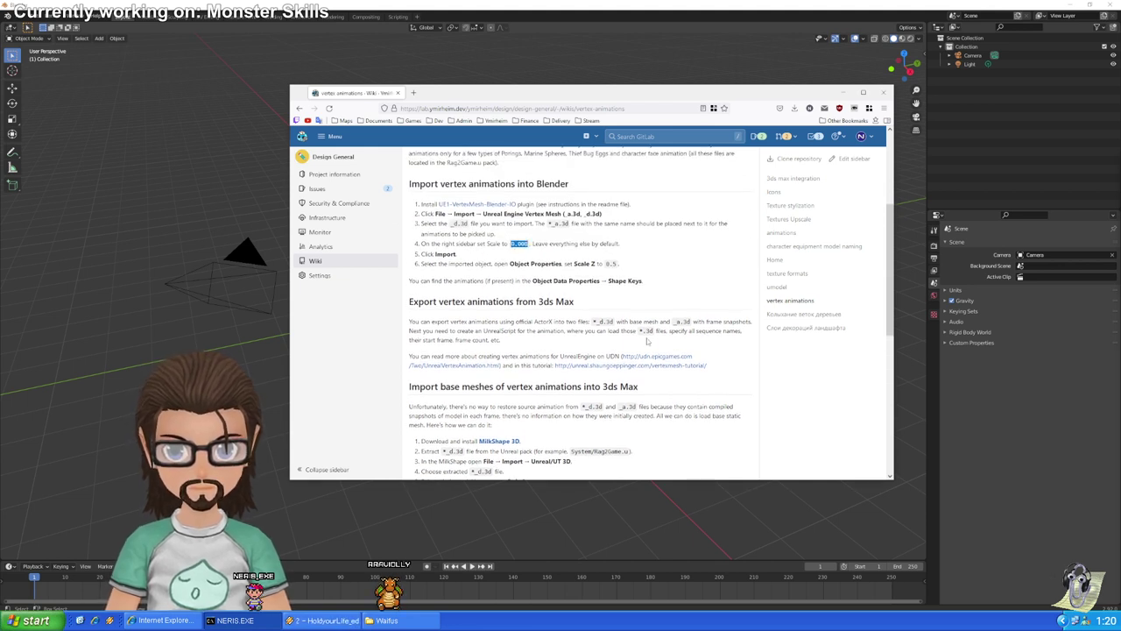
key("alt+Tab")
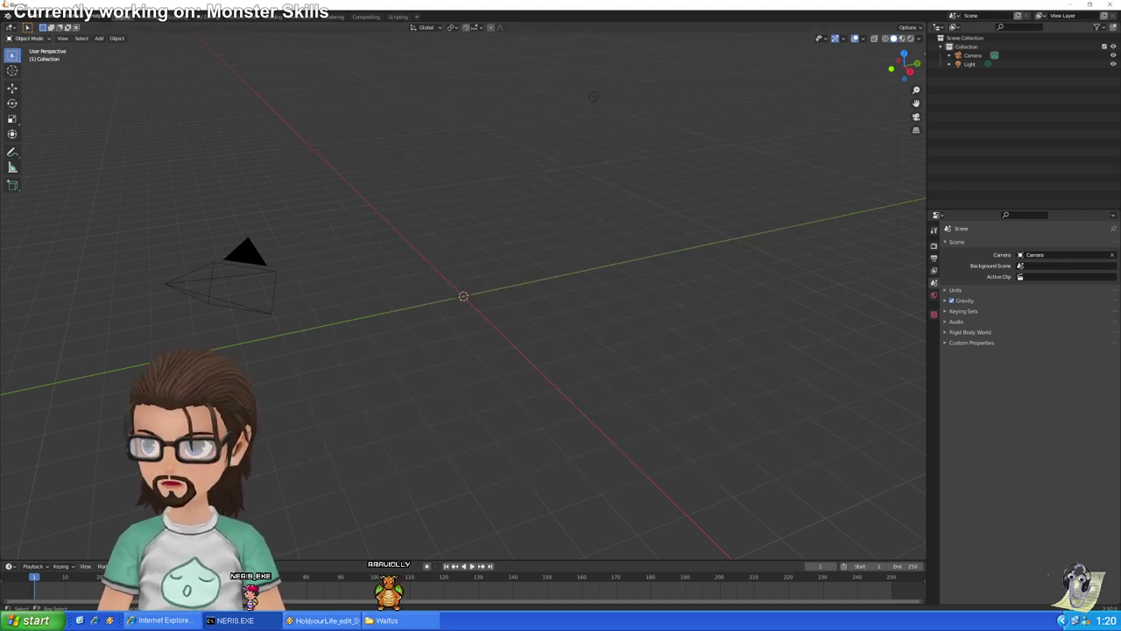
Try to import Drops_d.3d from the Rag2Game Models folder as an Unreal Engine vertex mesh at scale 1.00
left_click(20, 16)
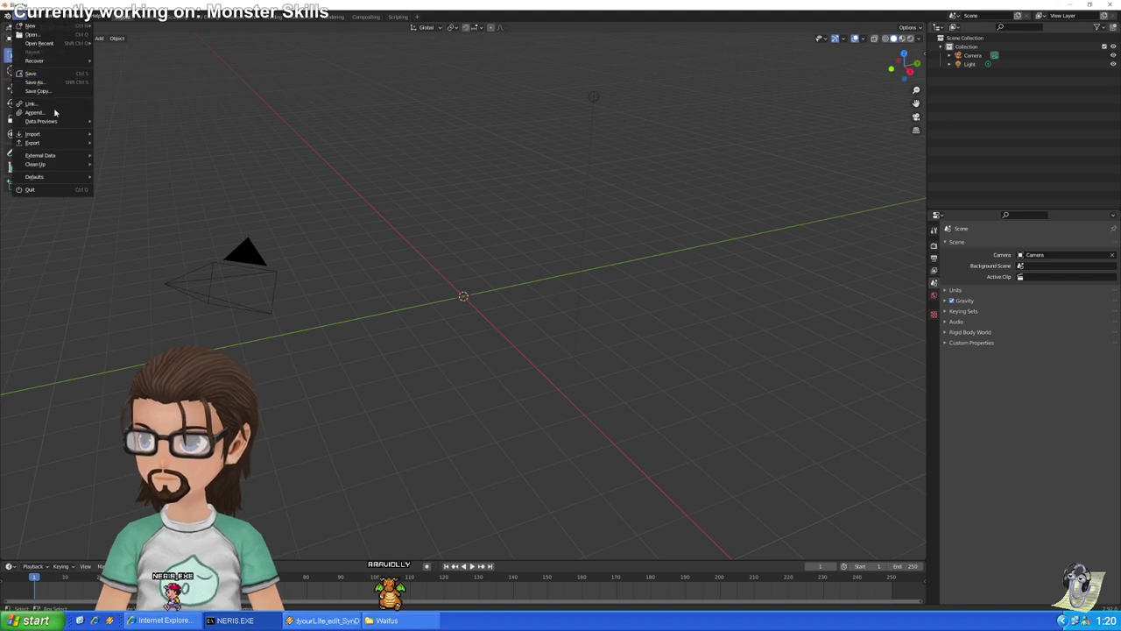
mouse_move(61, 134)
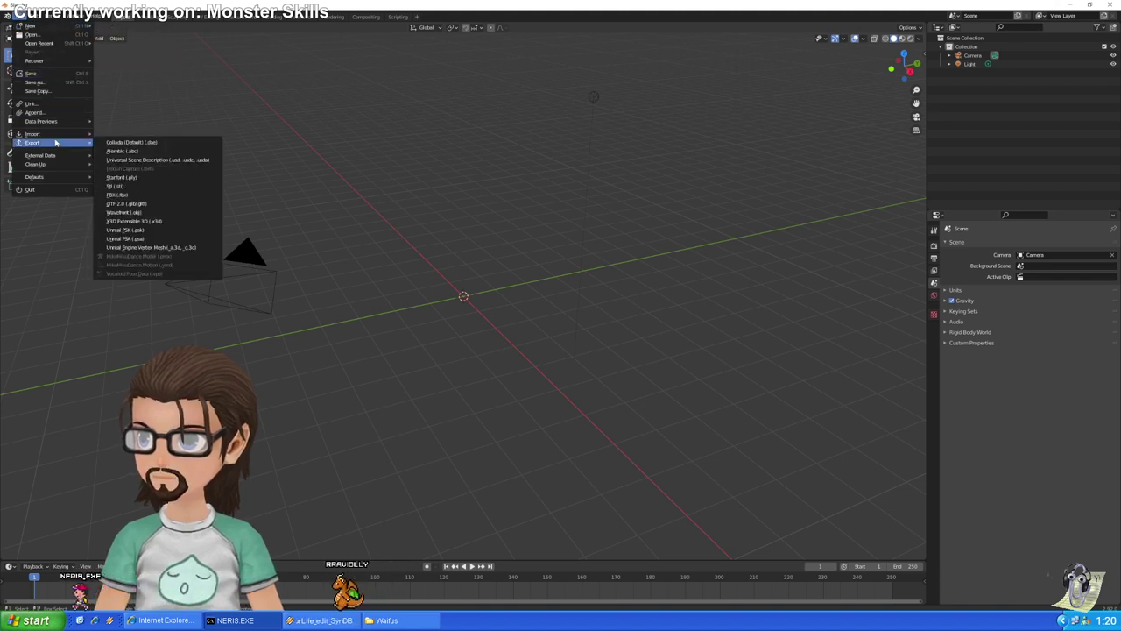
left_click(148, 238)
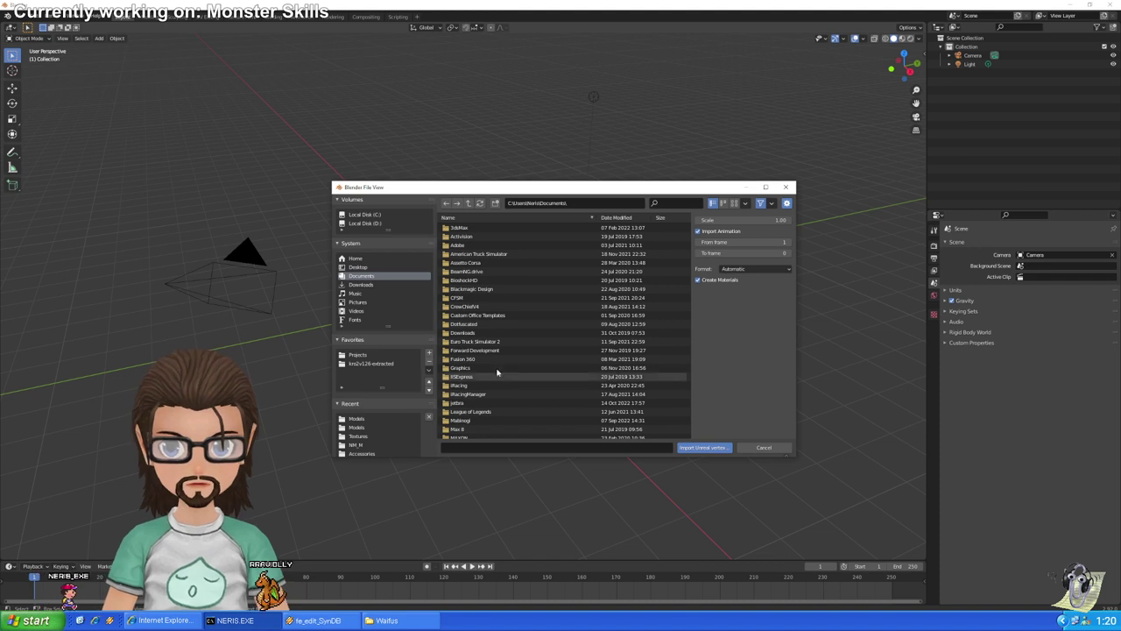
left_click(359, 364)
left_click(464, 246)
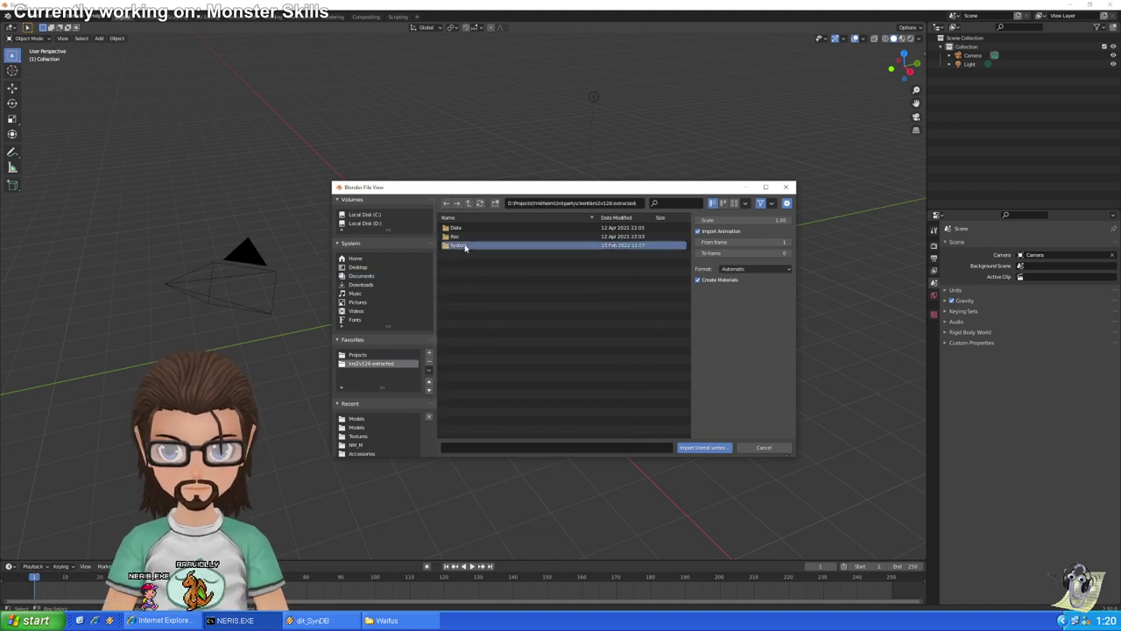
double_click(465, 246)
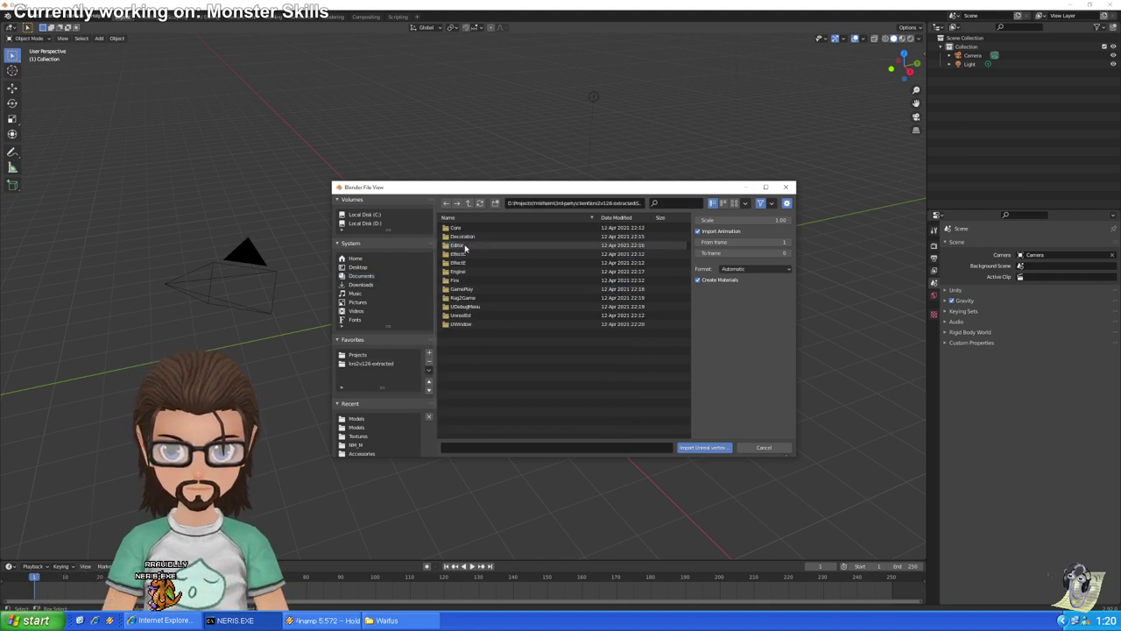
double_click(476, 294)
double_click(465, 237)
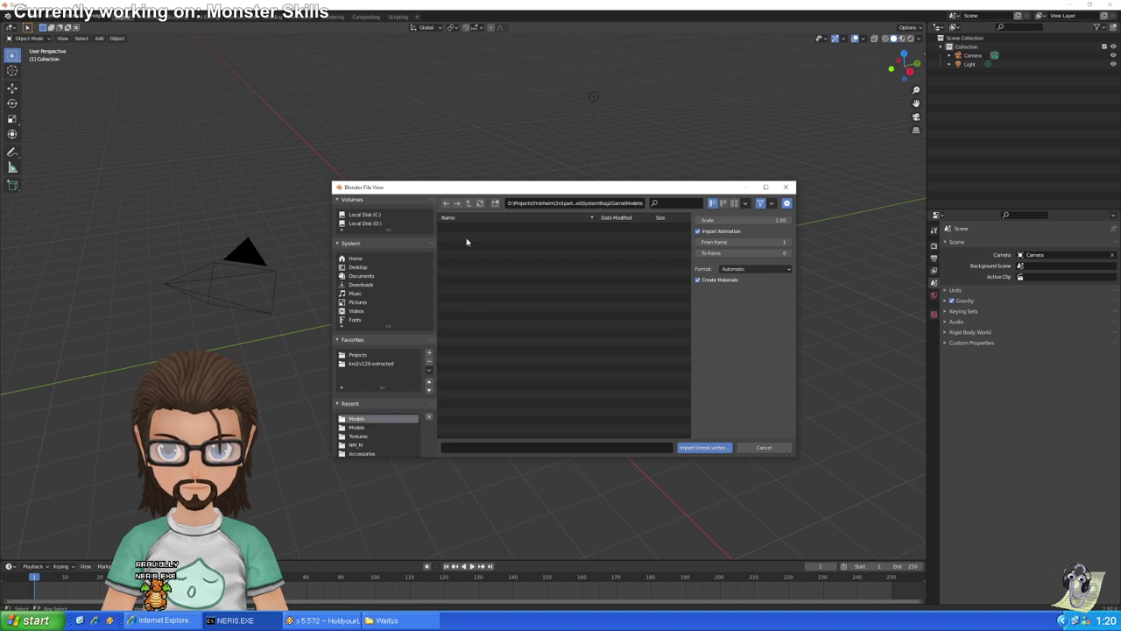
left_click(478, 238)
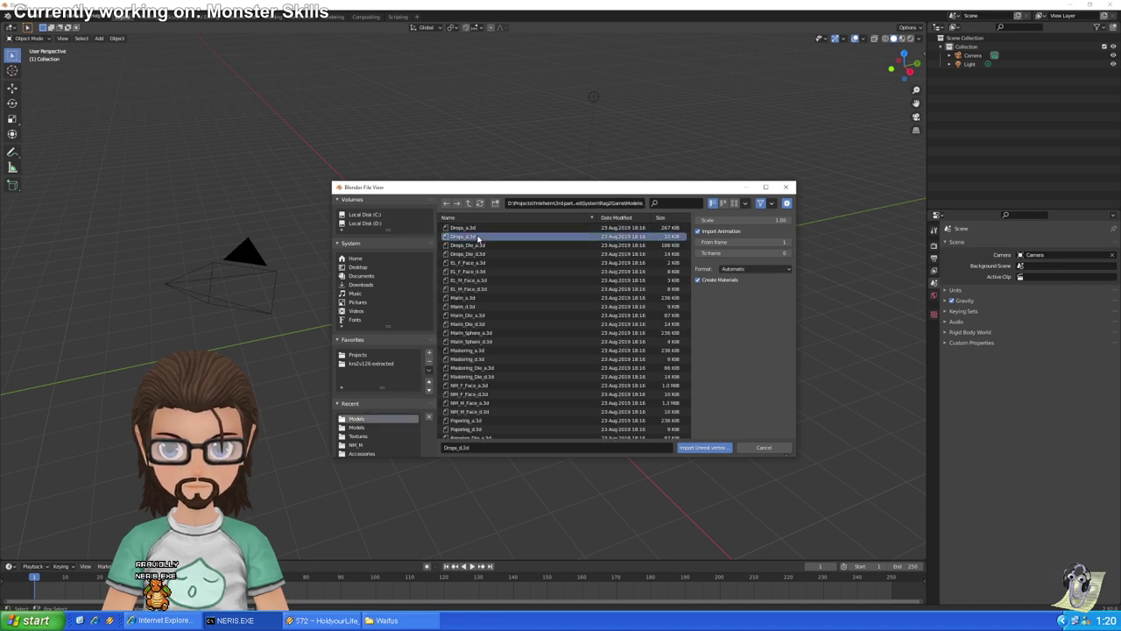
double_click(478, 237)
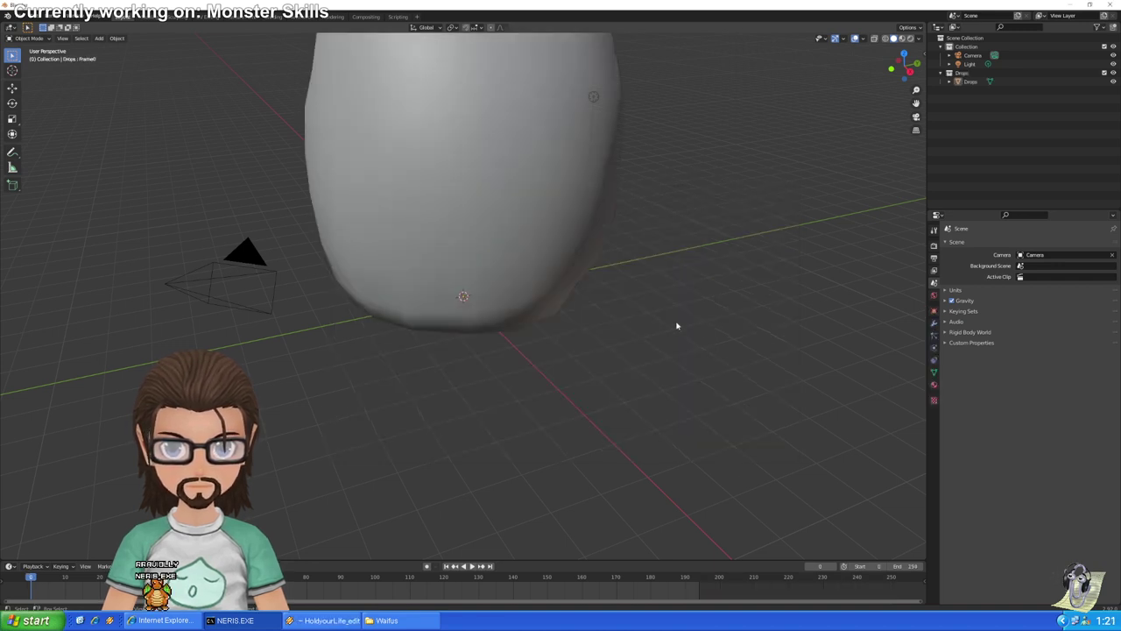
scroll(613, 302, "down", 4)
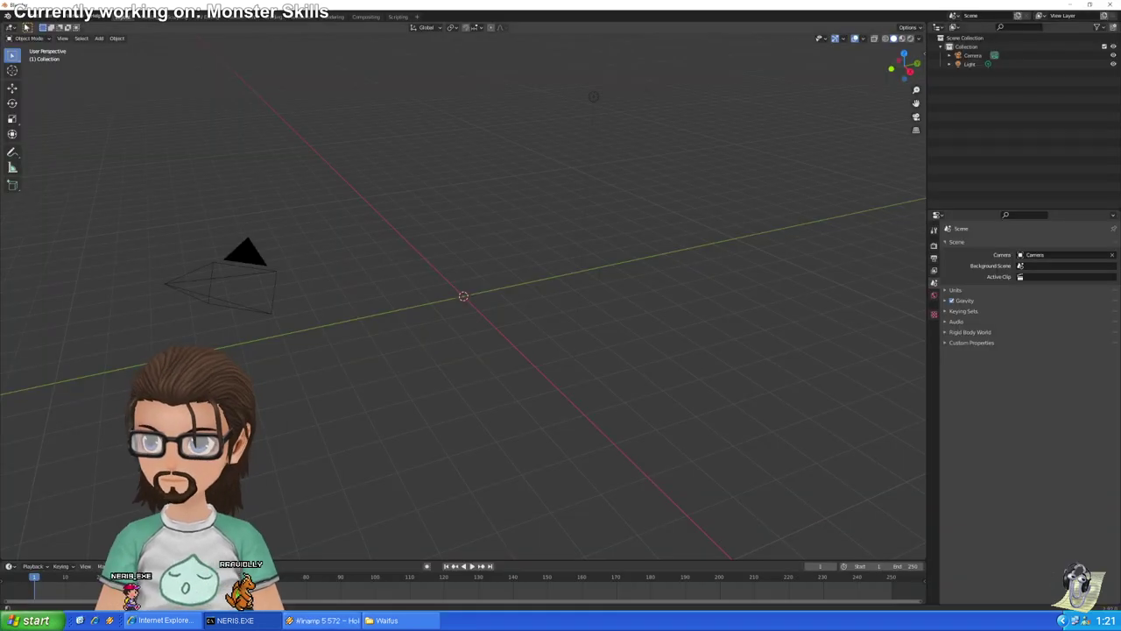
Choose Drops_d.3d in the Rag2Game Models folder for Unreal Engine vertex mesh import and set the import scale to 0.008
left_click(24, 17)
mouse_move(51, 134)
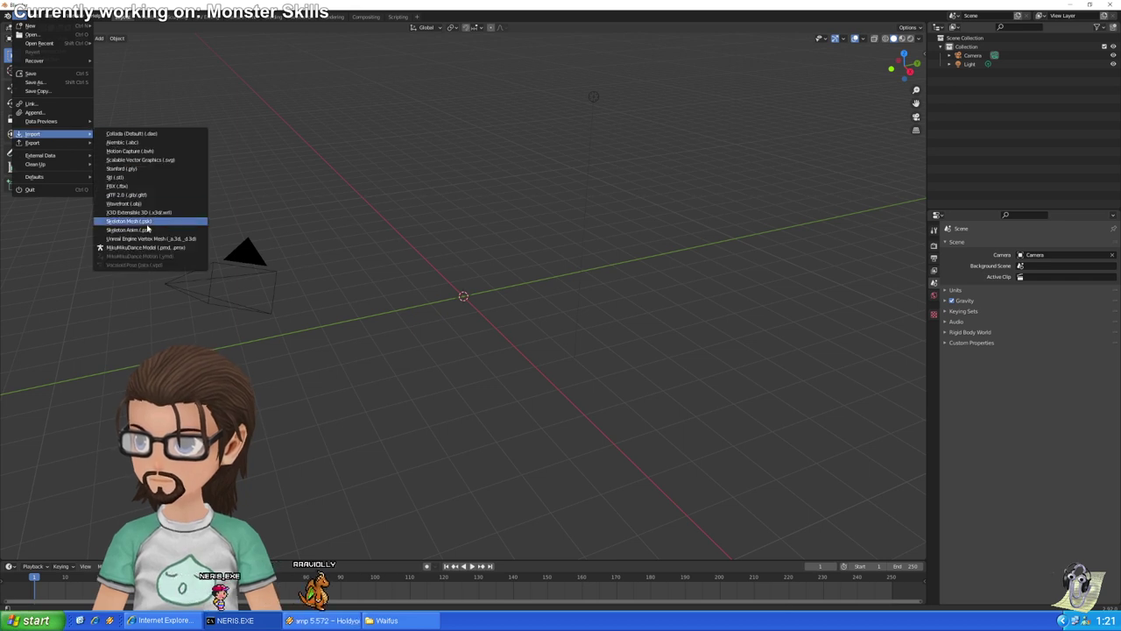
left_click(149, 242)
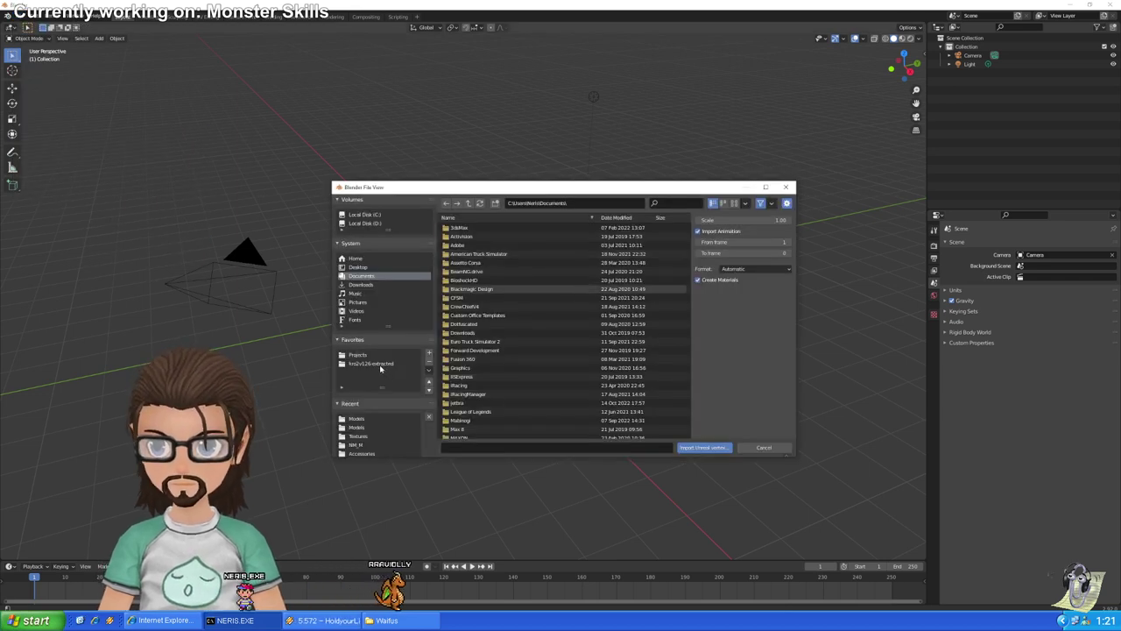
left_click(370, 363)
left_click(462, 246)
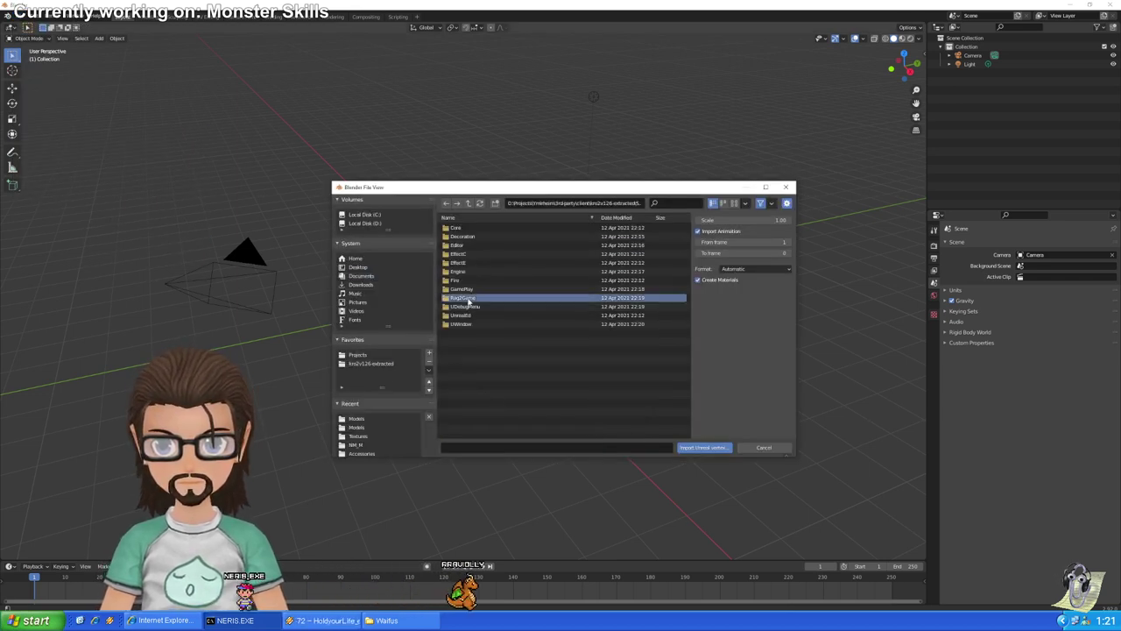
left_click(462, 298)
left_click(501, 236)
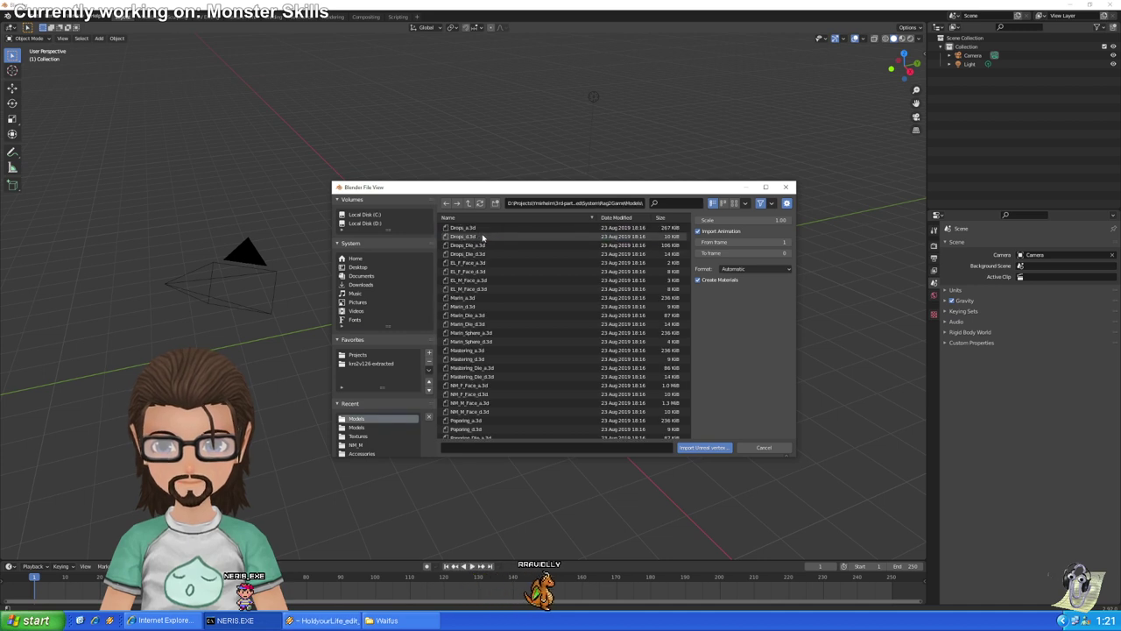
left_click(501, 237)
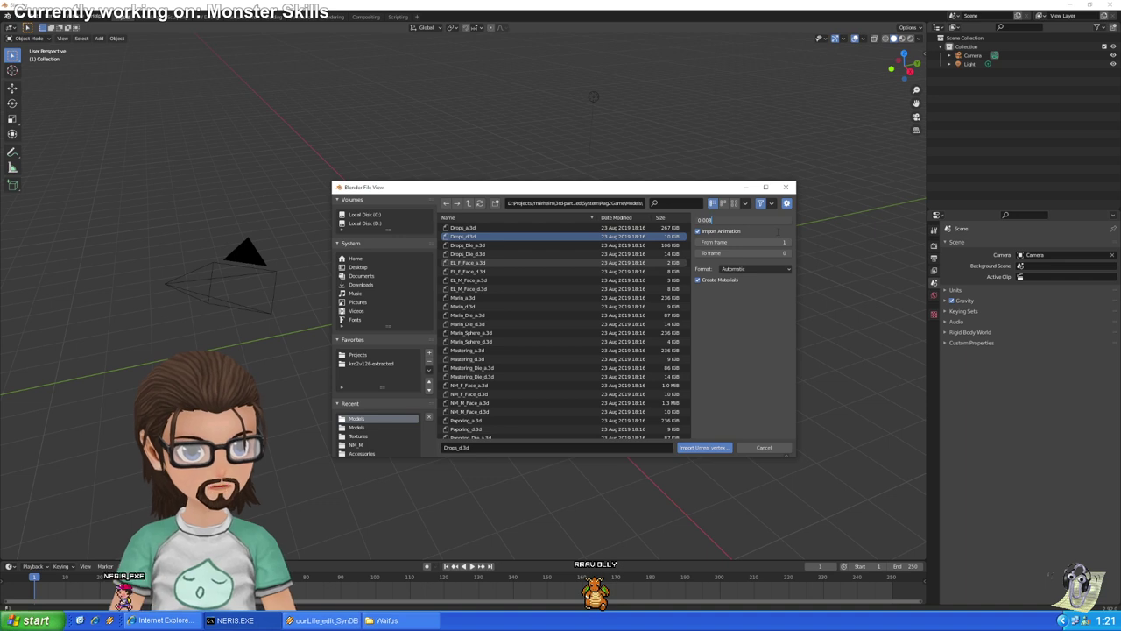
Look up the Scale Z value on the vertex animations wiki page and complete the Drops_d.3d import
key("alt+Tab")
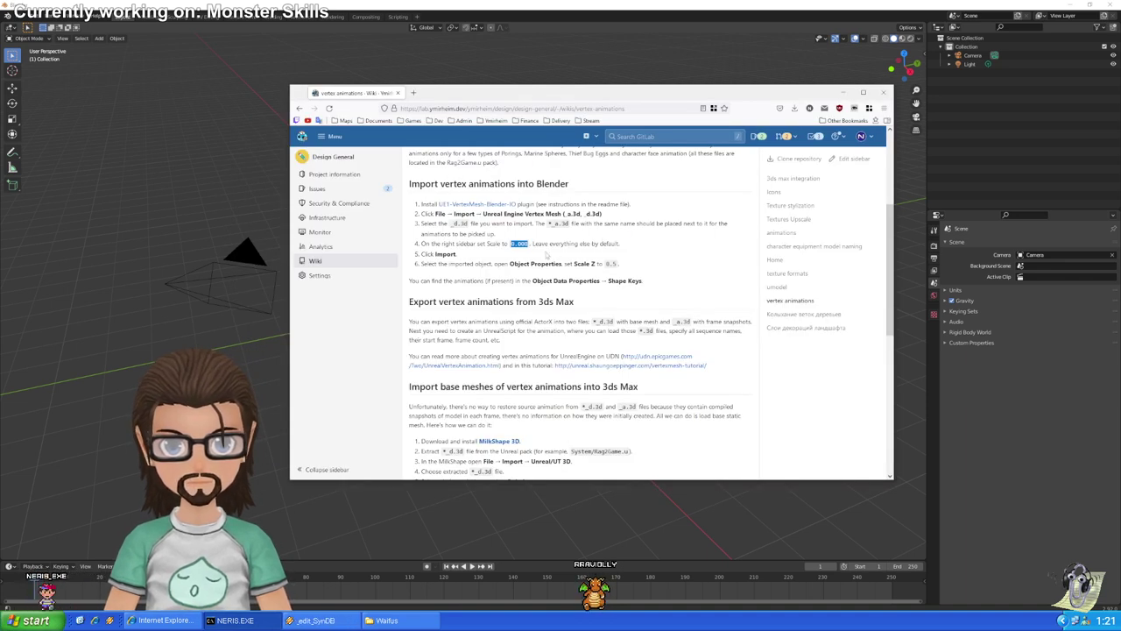
double_click(611, 263)
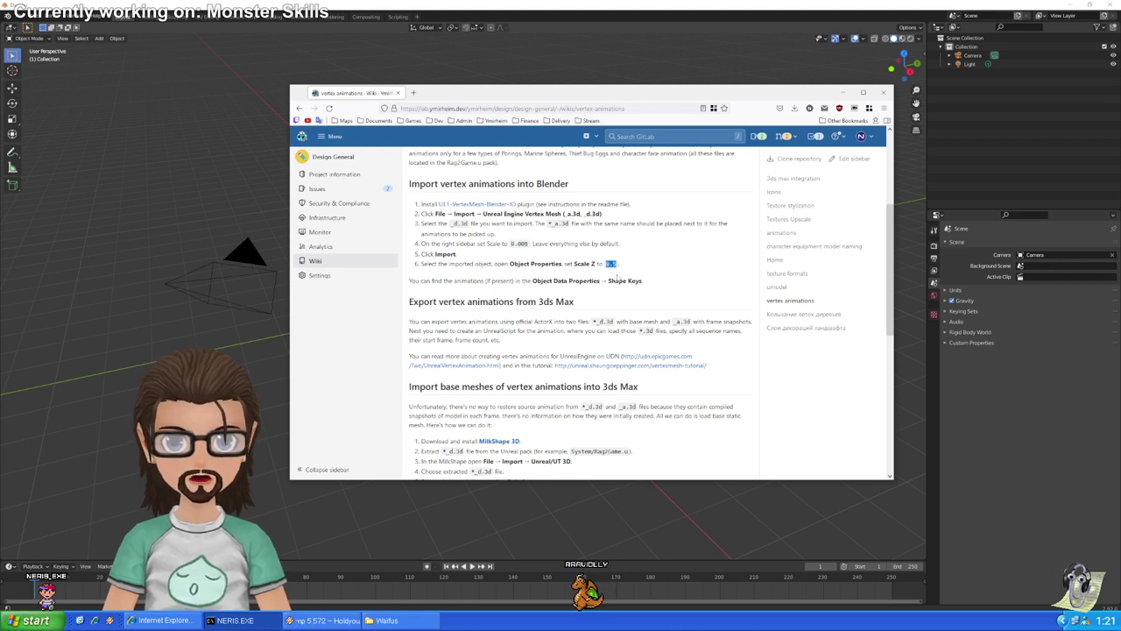
key("alt+Tab")
left_click(693, 448)
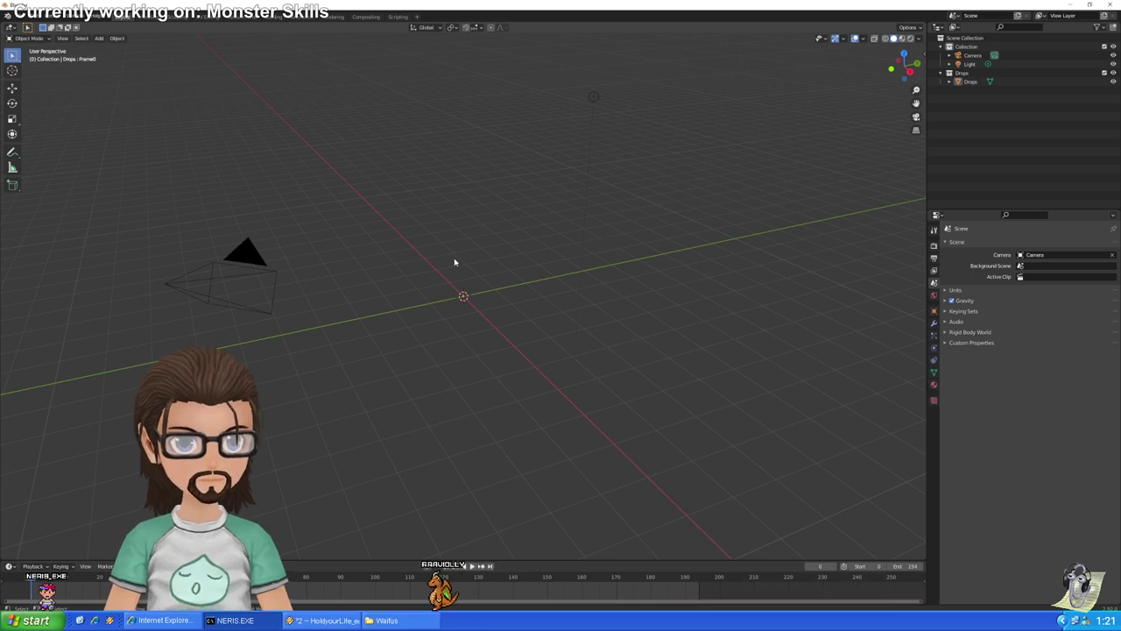
Select the imported Drops mesh, recheck the wiki's Scale Z instruction, and display the mesh's object transform properties
key("shift+h")
key("space")
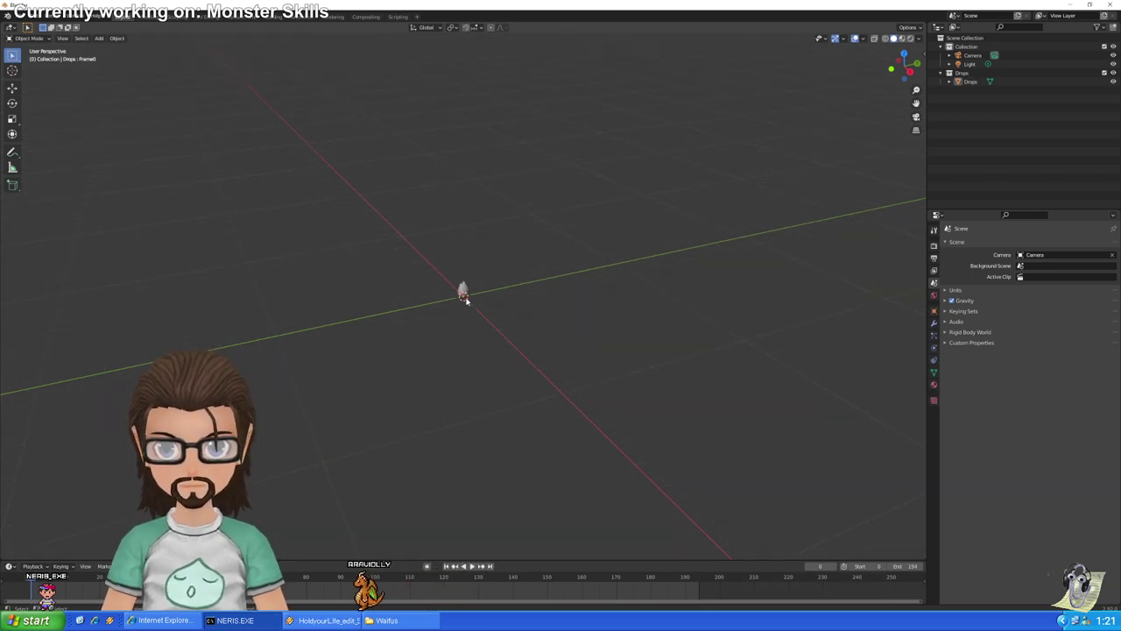
left_click(465, 274)
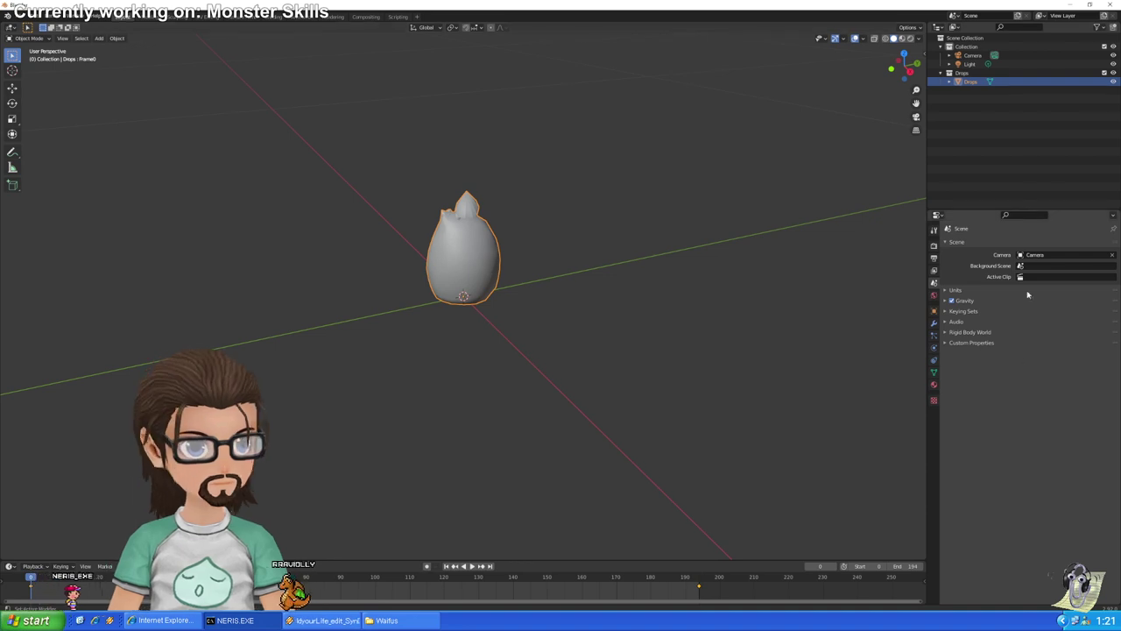
key("alt+Tab")
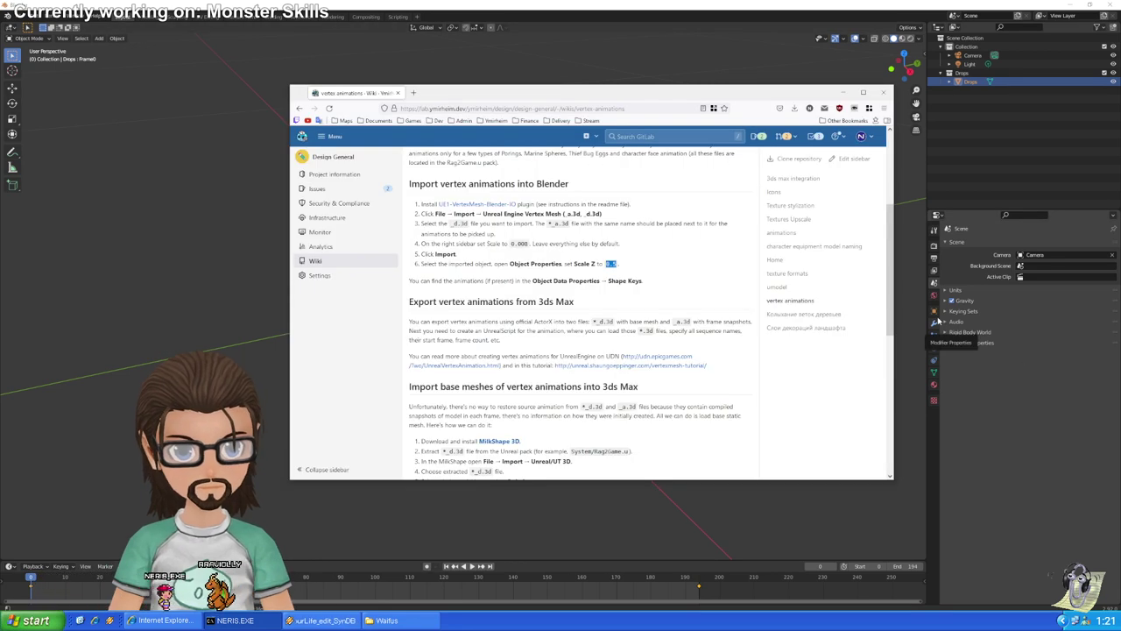
key("alt+Tab")
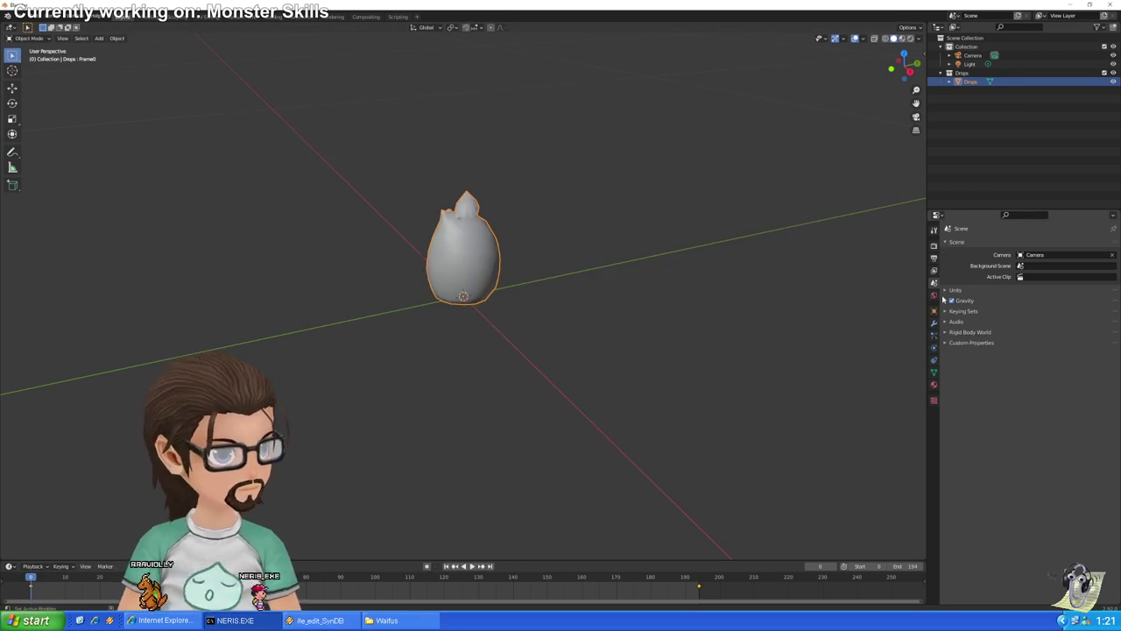
left_click(934, 314)
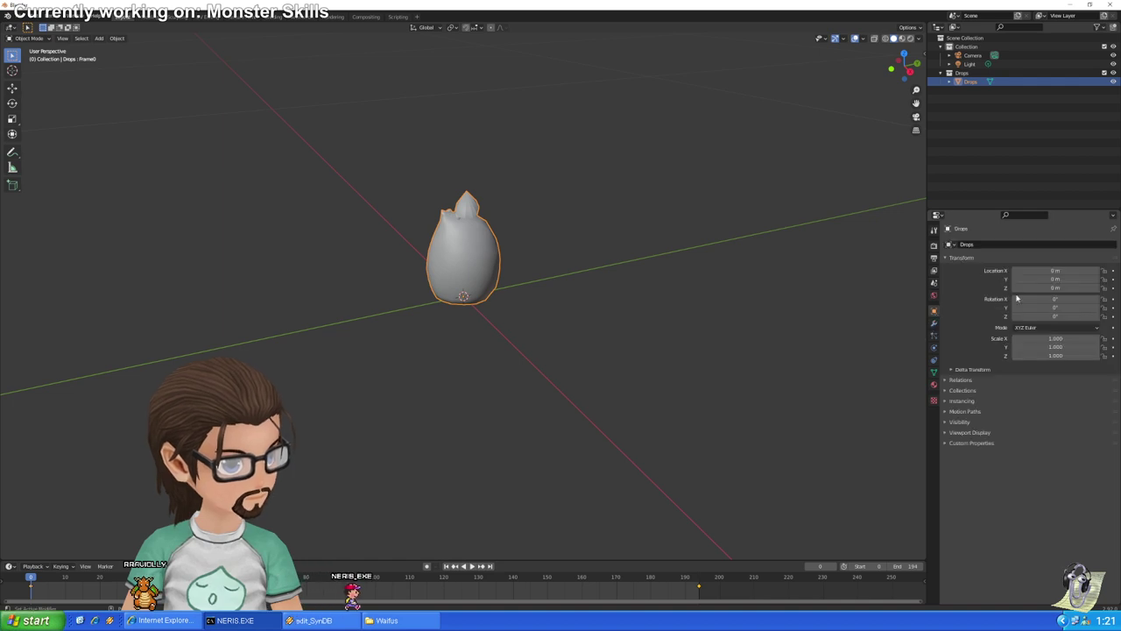
left_click(1051, 287)
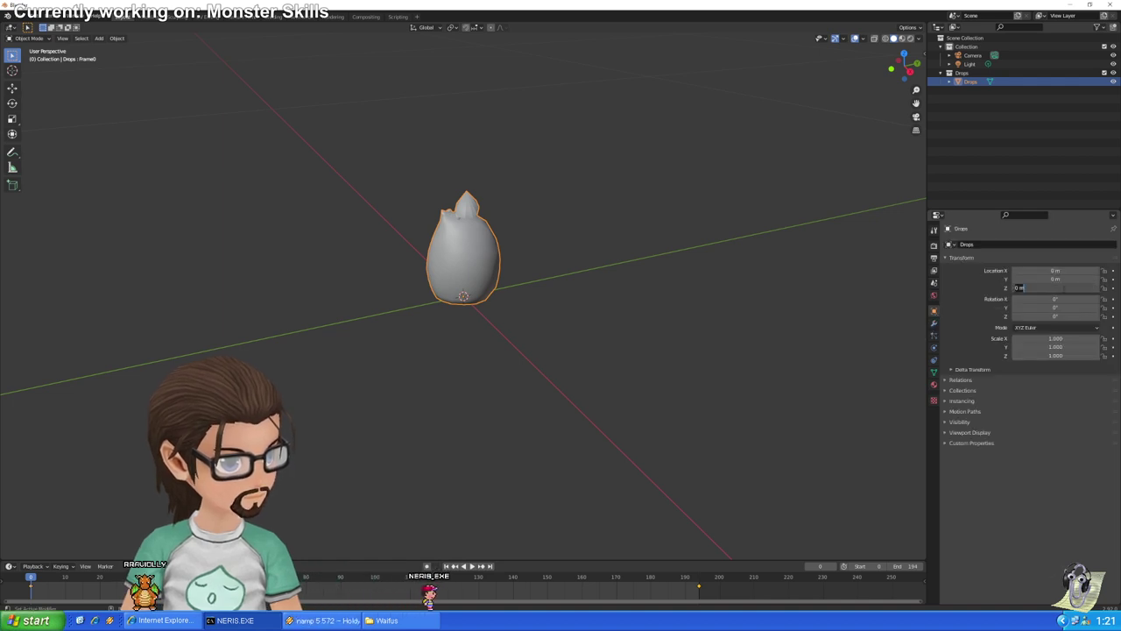
type("0.5")
key("Return")
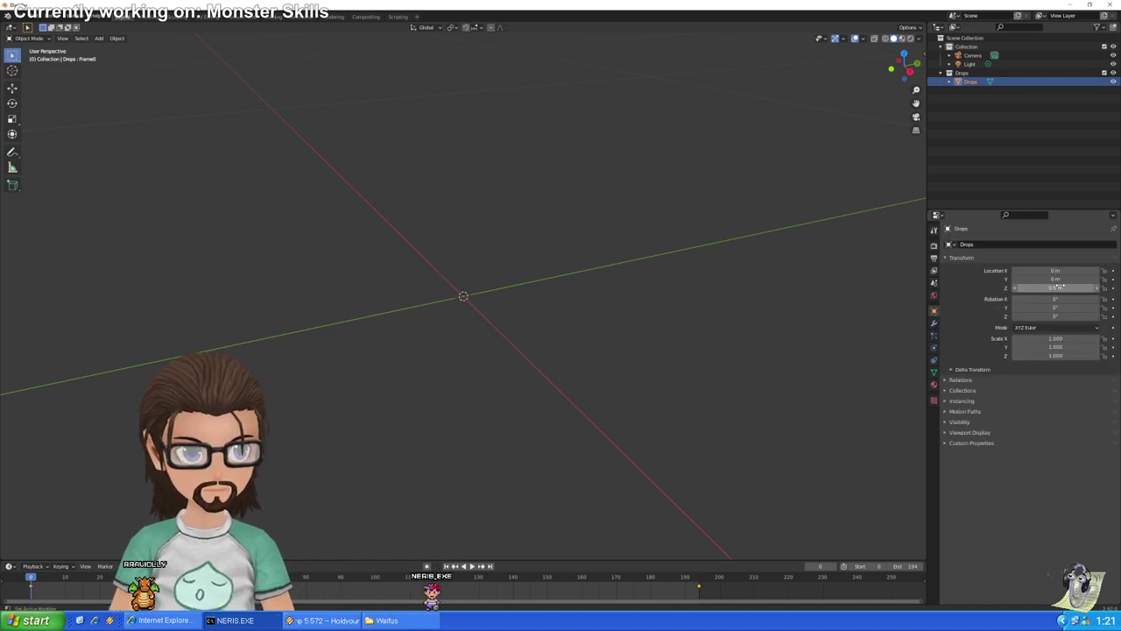
key("ctrl+z")
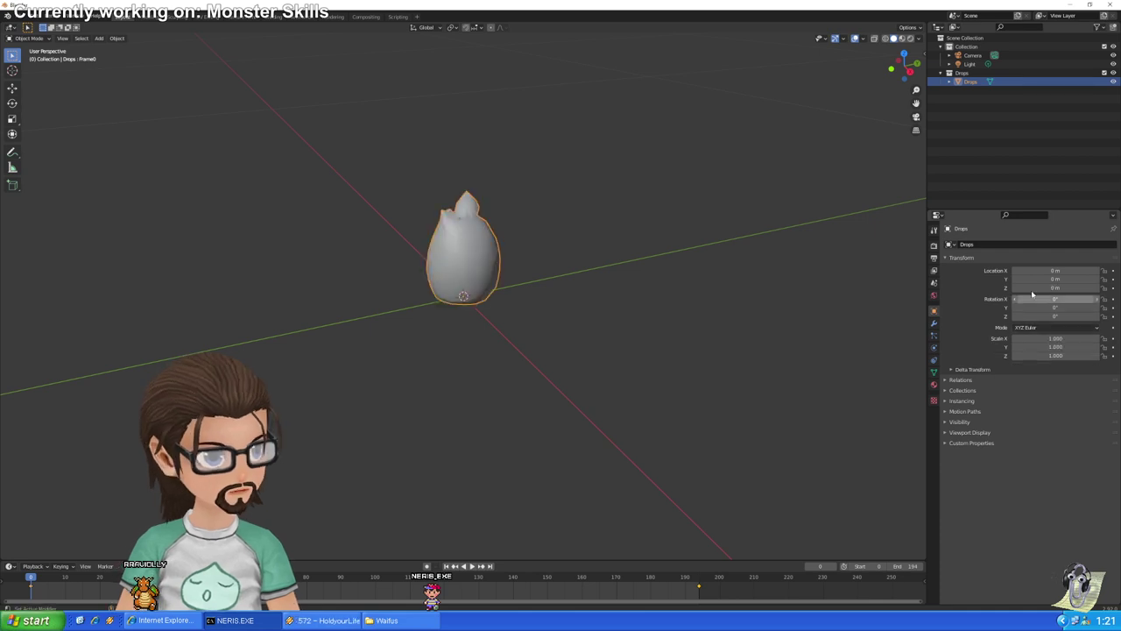
Set the Drops object's Scale Z to 0.5 and view the mesh with its umbrella from the front
left_click(1055, 355)
type("0.5")
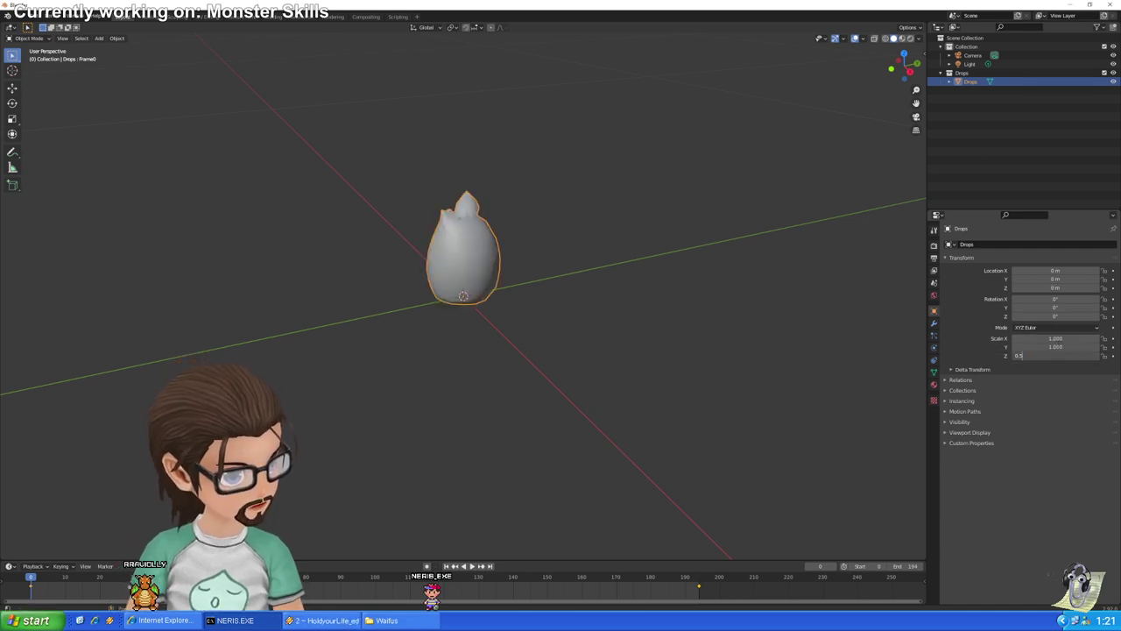
key("Return")
scroll(577, 315, "up", 6)
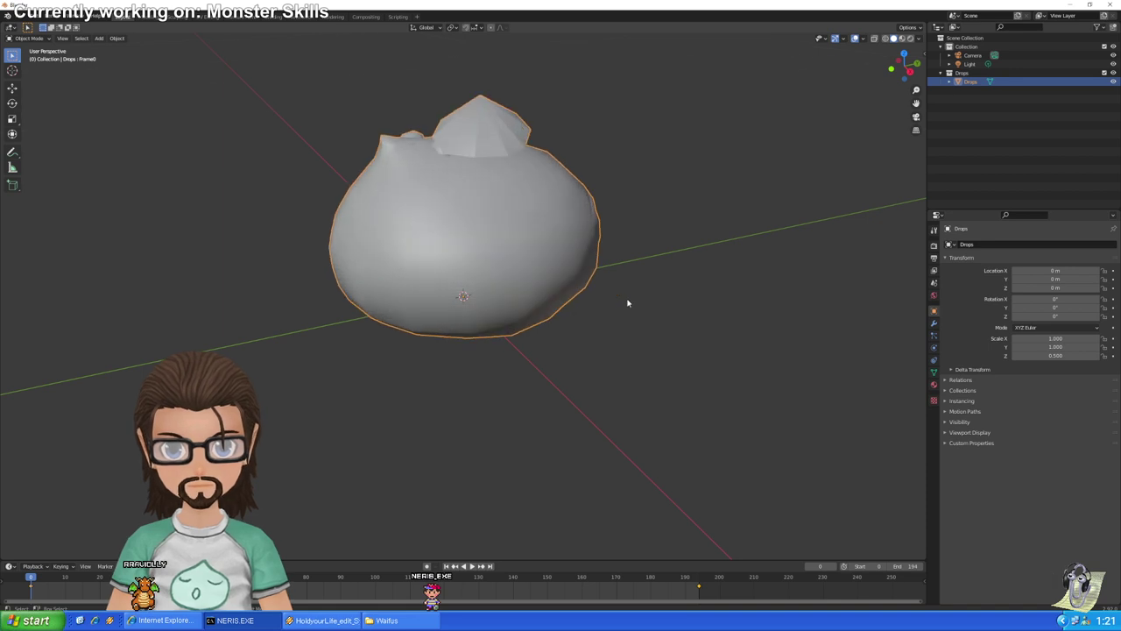
scroll(628, 303, "down", 1)
middle_click_drag(683, 290, 563, 292)
Enable nodes on the 000_NORMAL_Drops material and feed its Base Color from an Image Texture
left_click(934, 383)
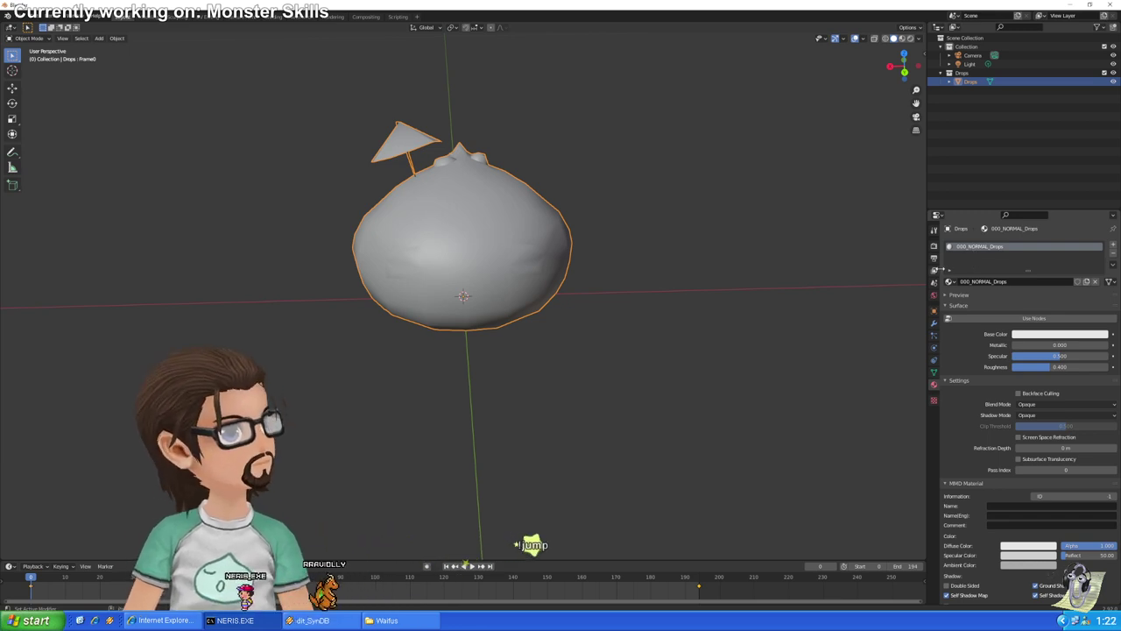
left_click(1003, 319)
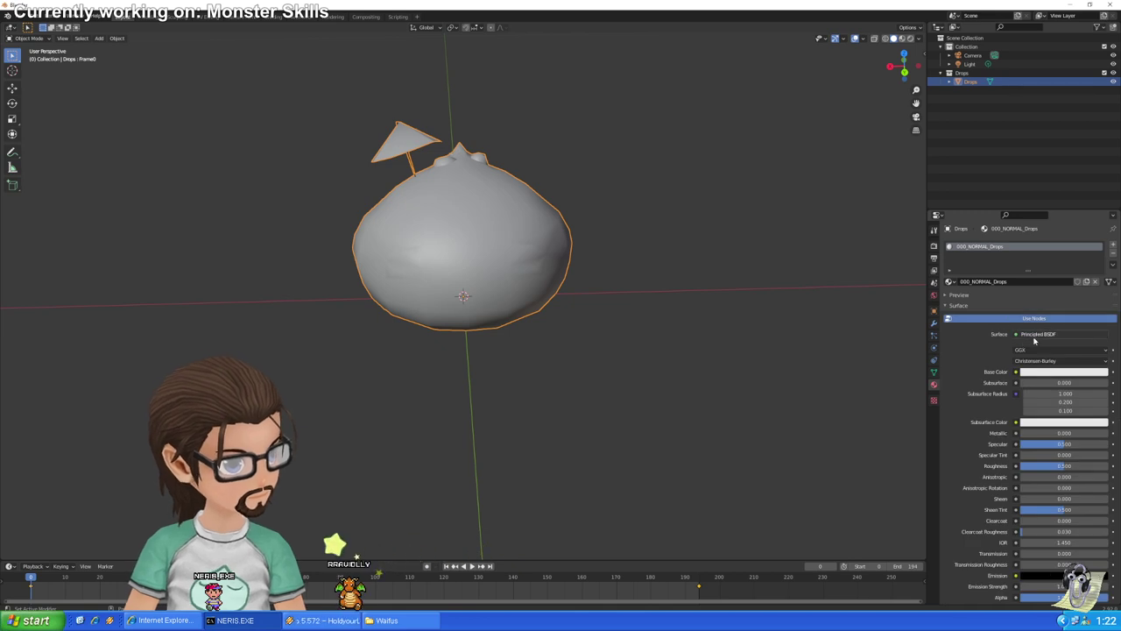
left_click(1036, 373)
left_click(1016, 372)
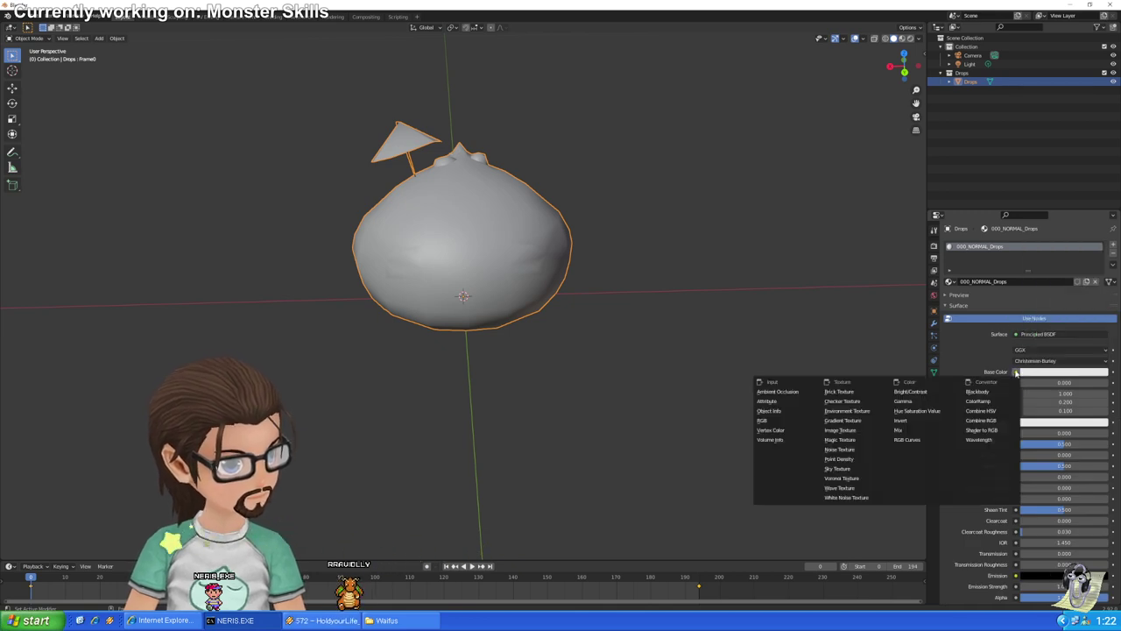
left_click(857, 430)
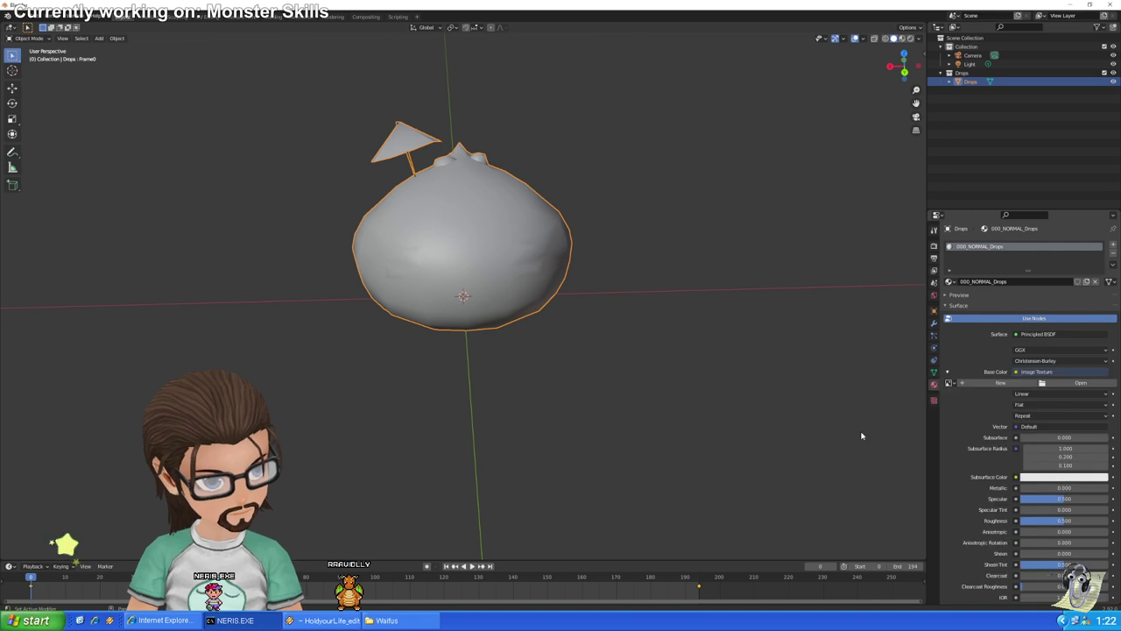
Load Drops.dds from the Rag2Game Textures folder as the material's Base Color image
left_click(1081, 383)
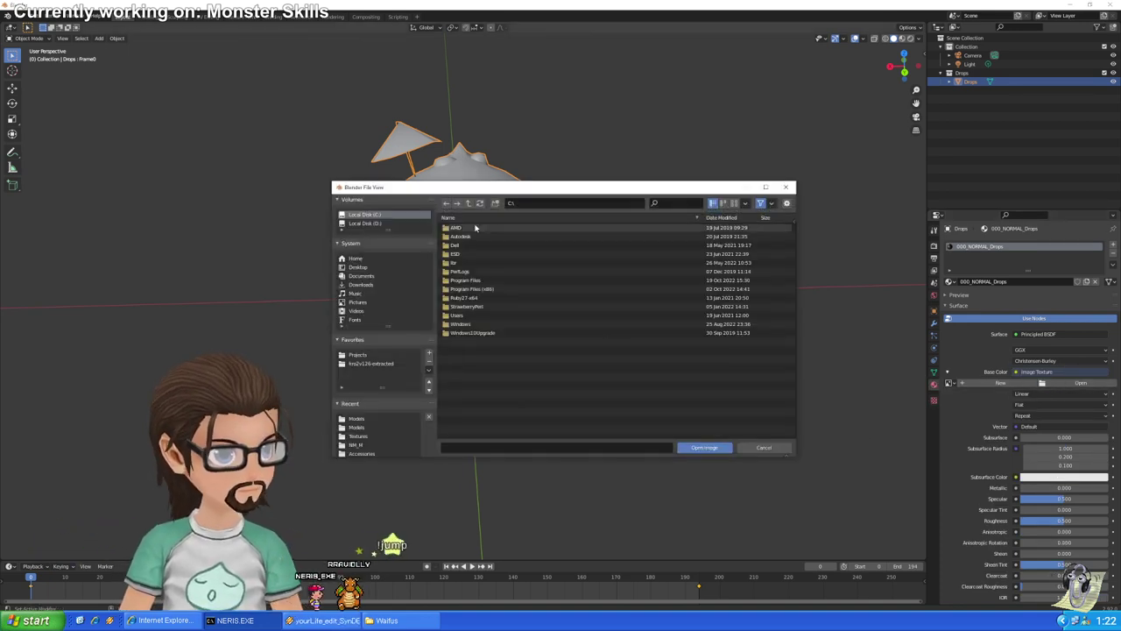
left_click(375, 363)
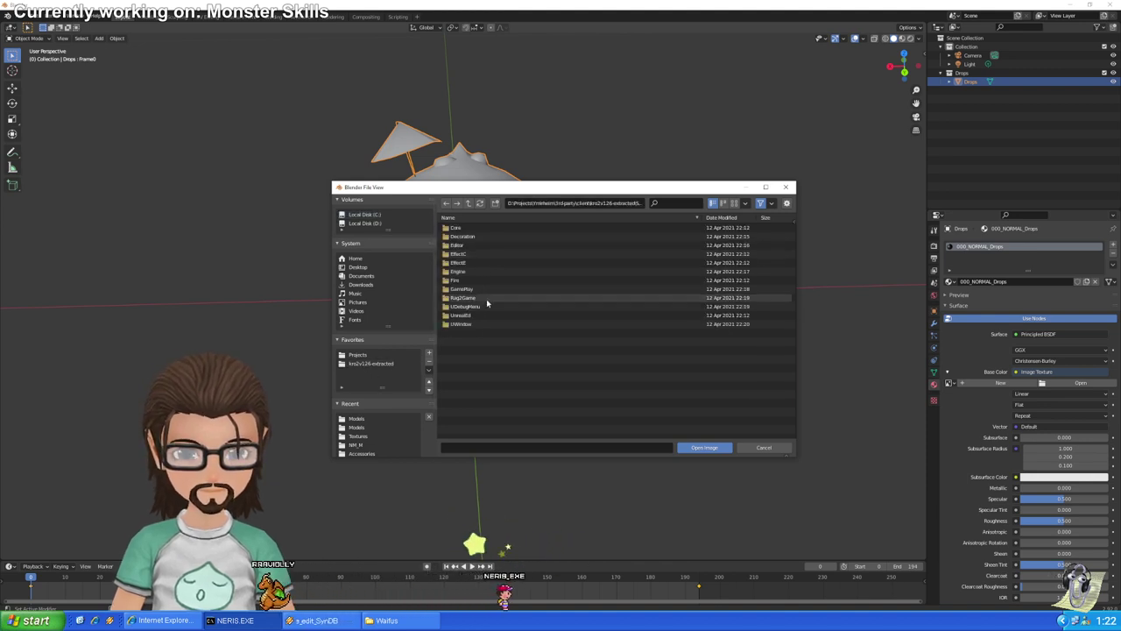
double_click(486, 298)
double_click(471, 245)
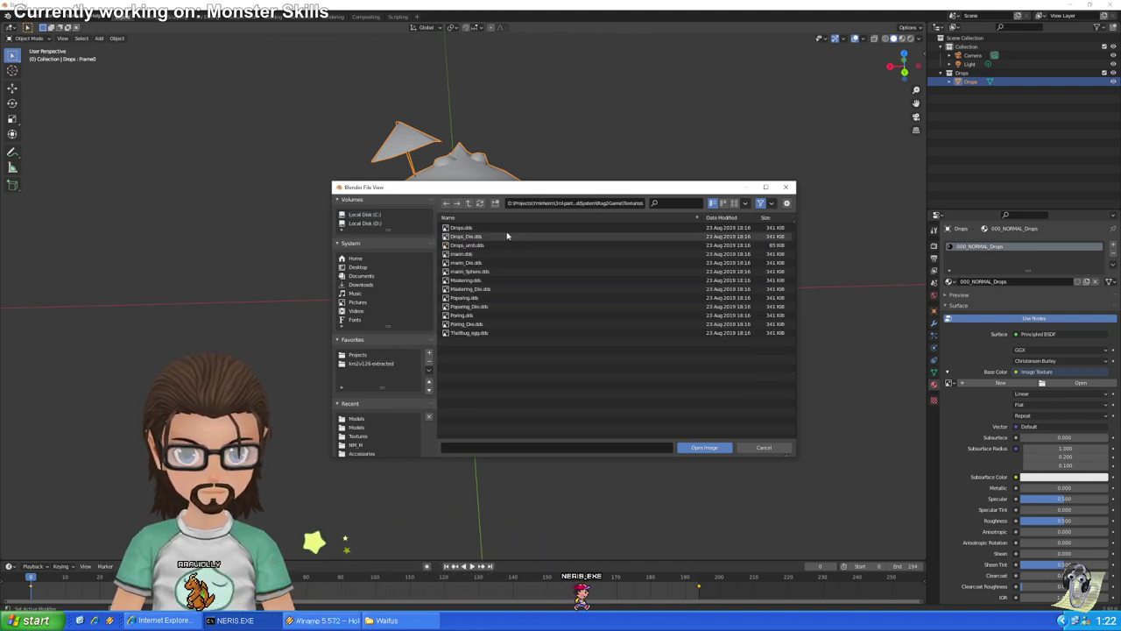
double_click(480, 229)
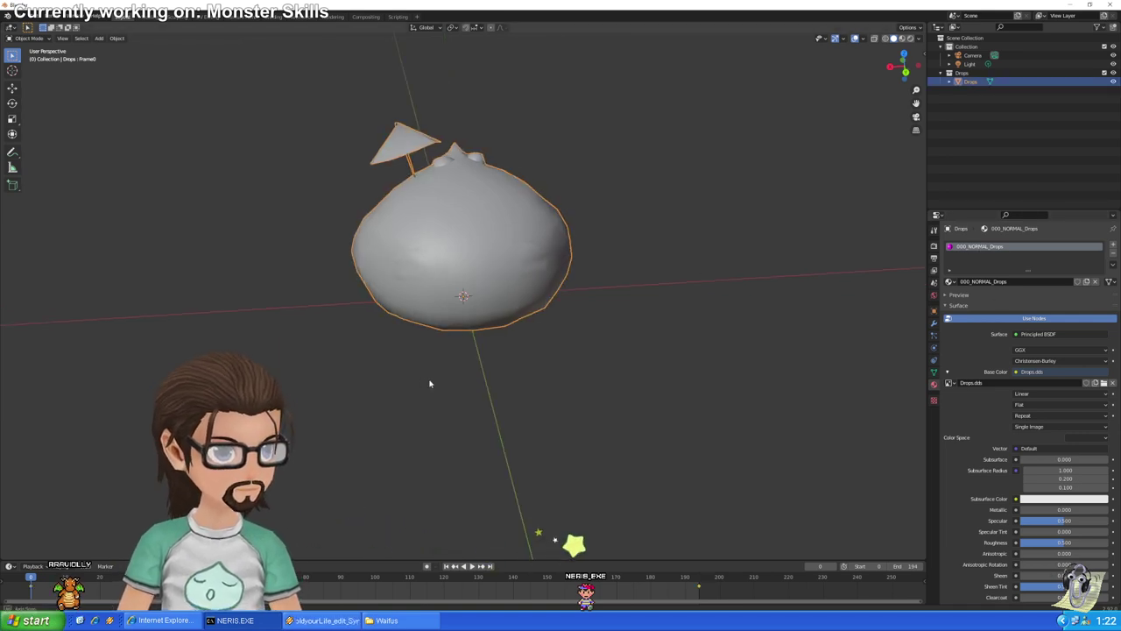
Show the viewport in Rendered shading and examine how the texture appears on the Drops mesh
middle_click_drag(430, 383, 376, 376)
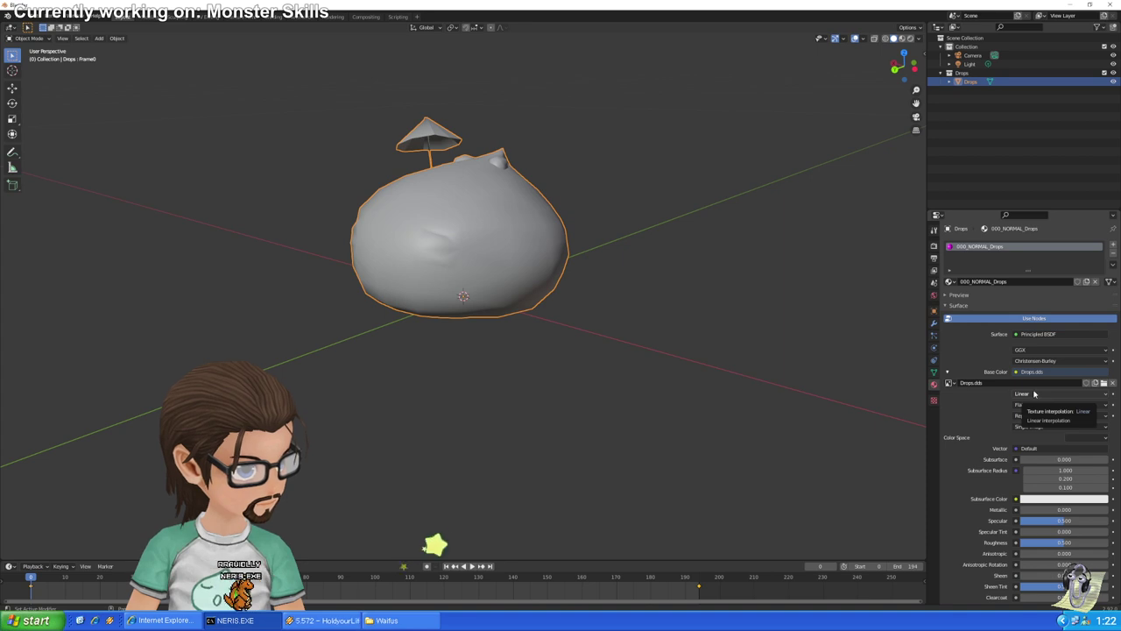
middle_click_drag(518, 398, 599, 349)
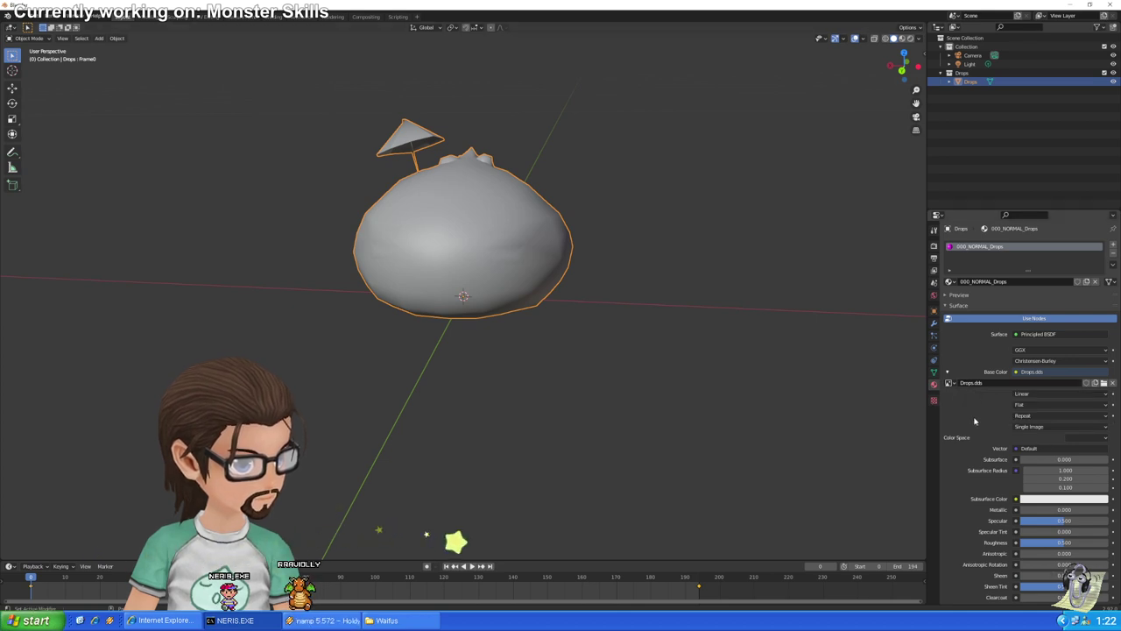
left_click(690, 358)
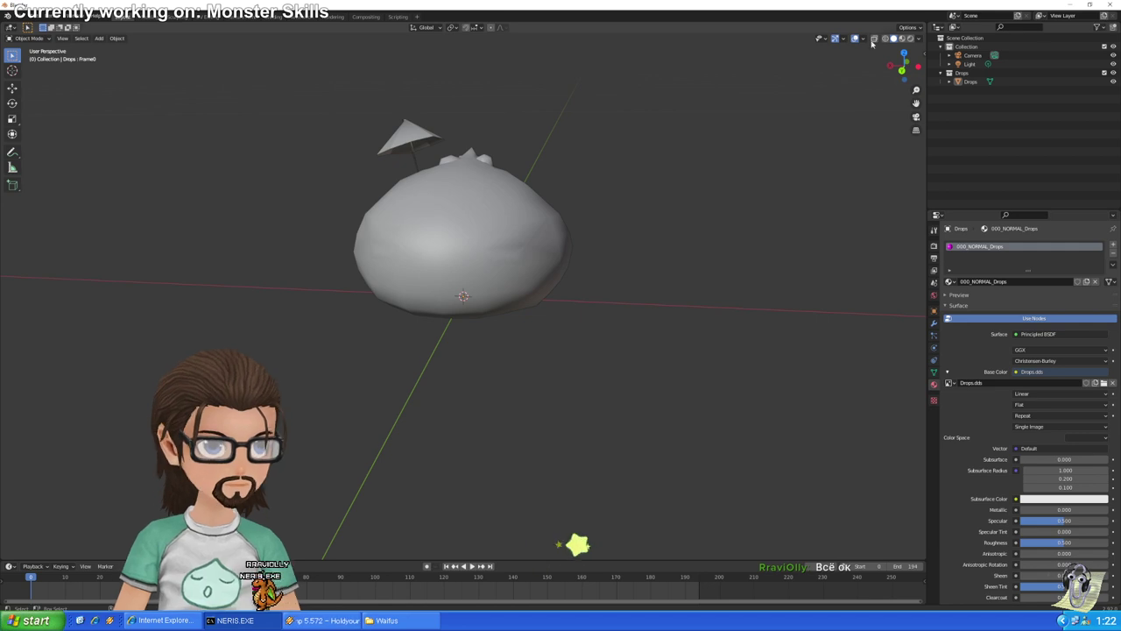
left_click(910, 40)
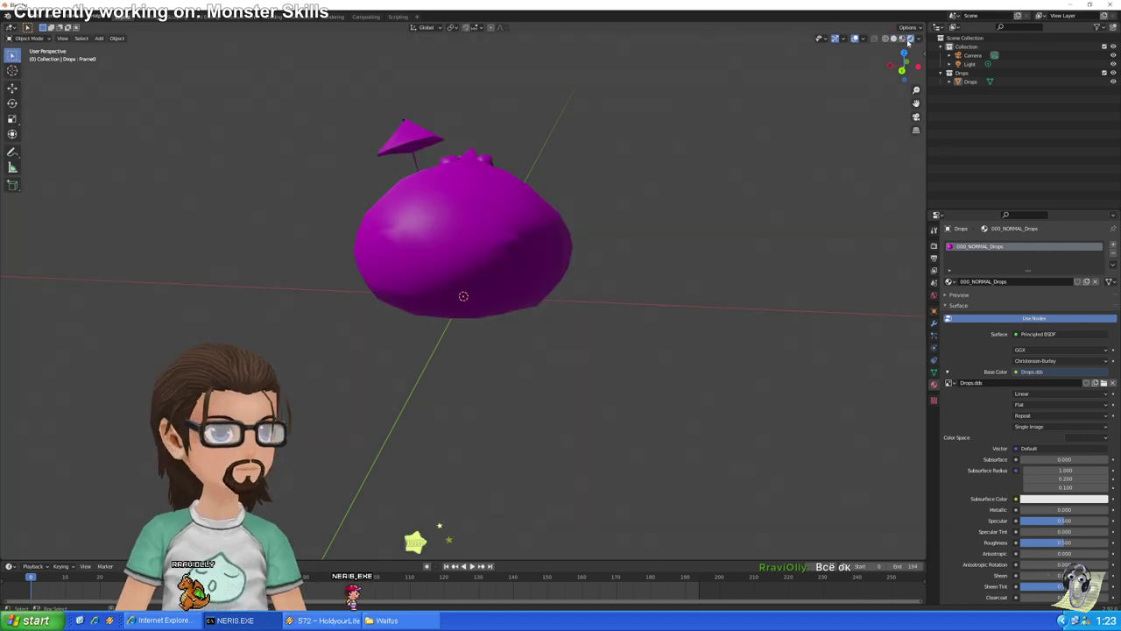
left_click(910, 39)
left_click(903, 40)
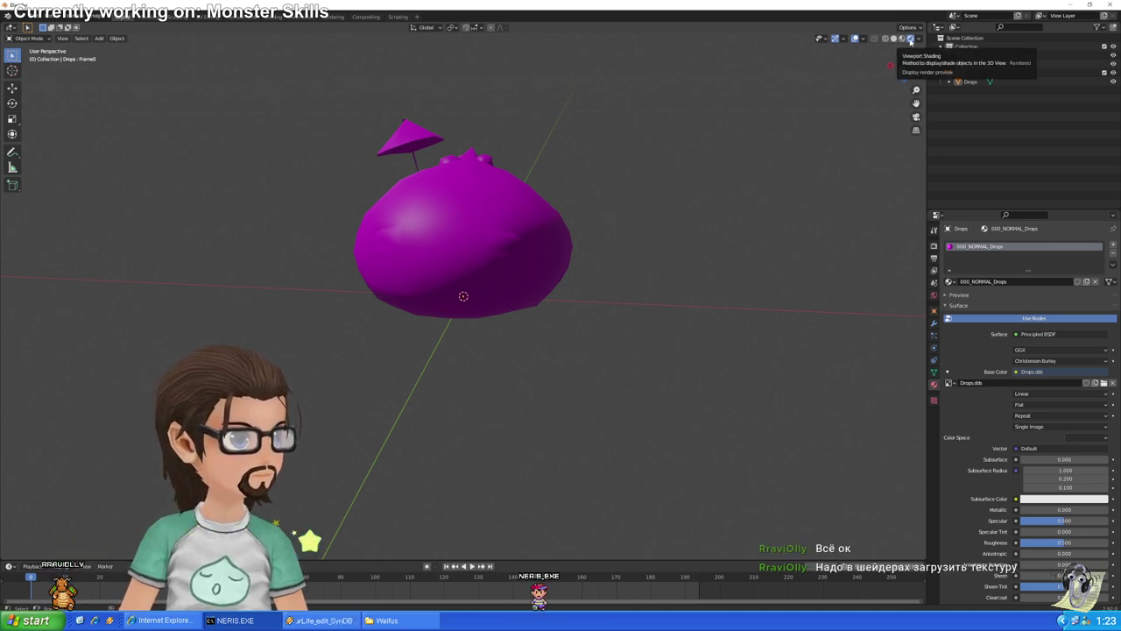
middle_click_drag(789, 376, 653, 341)
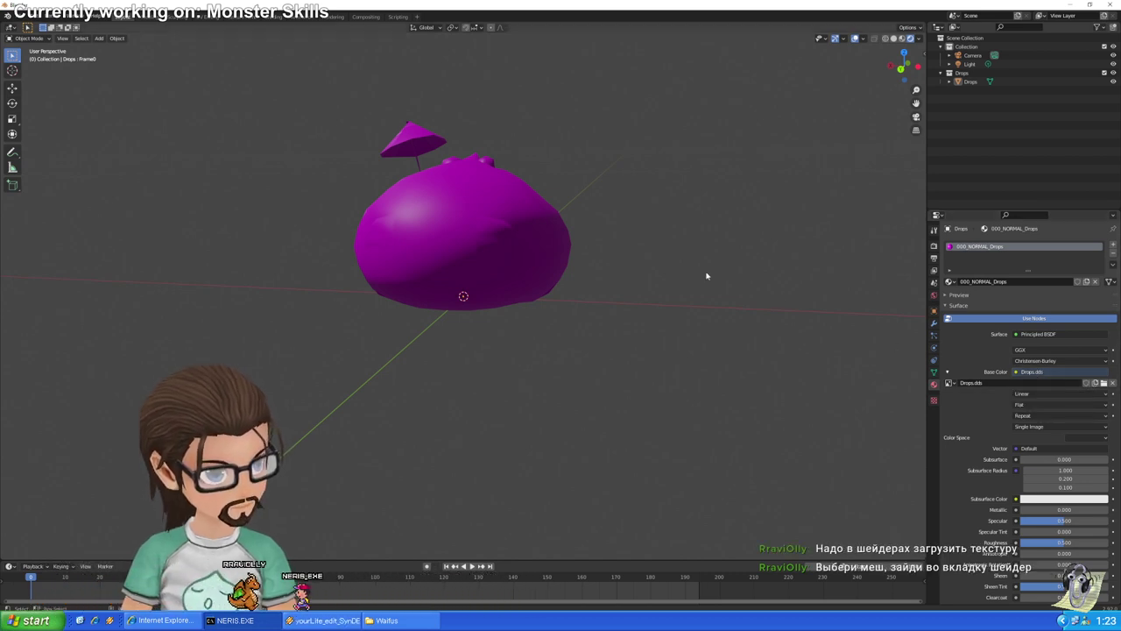
Select the Drops mesh and show its material nodes in the Shading workspace
left_click(538, 243)
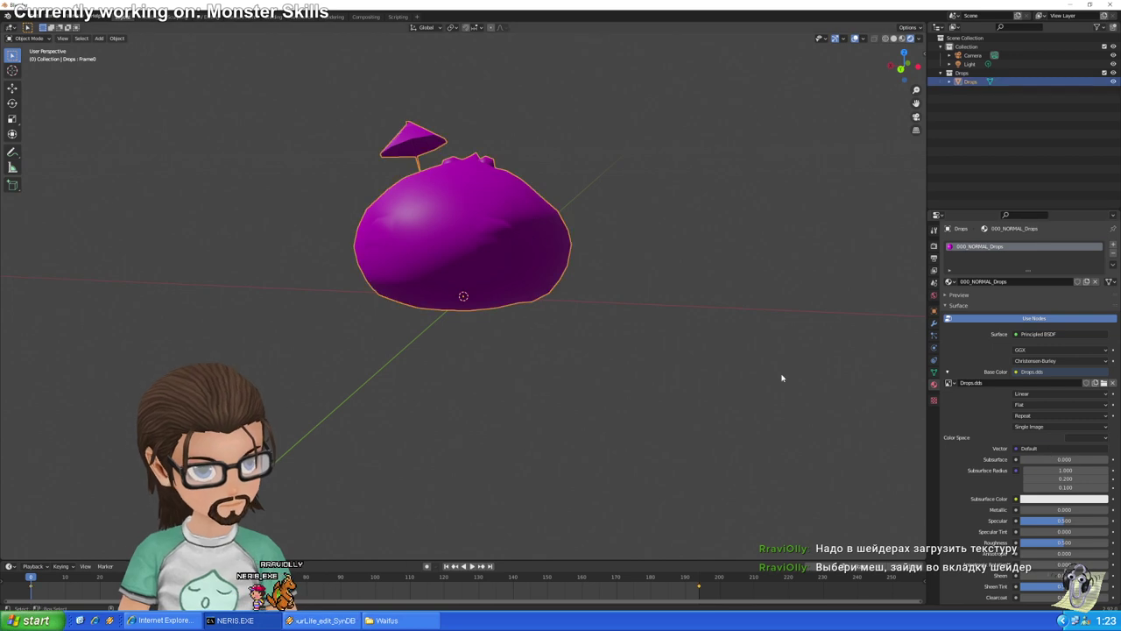
left_click(934, 400)
left_click(933, 385)
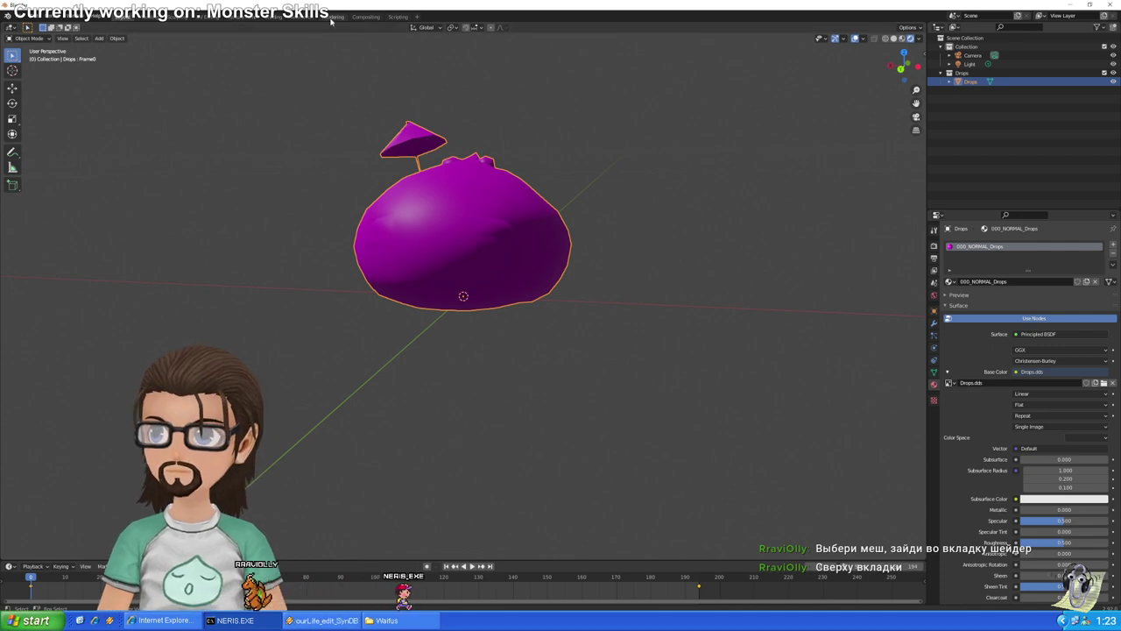
left_click(273, 16)
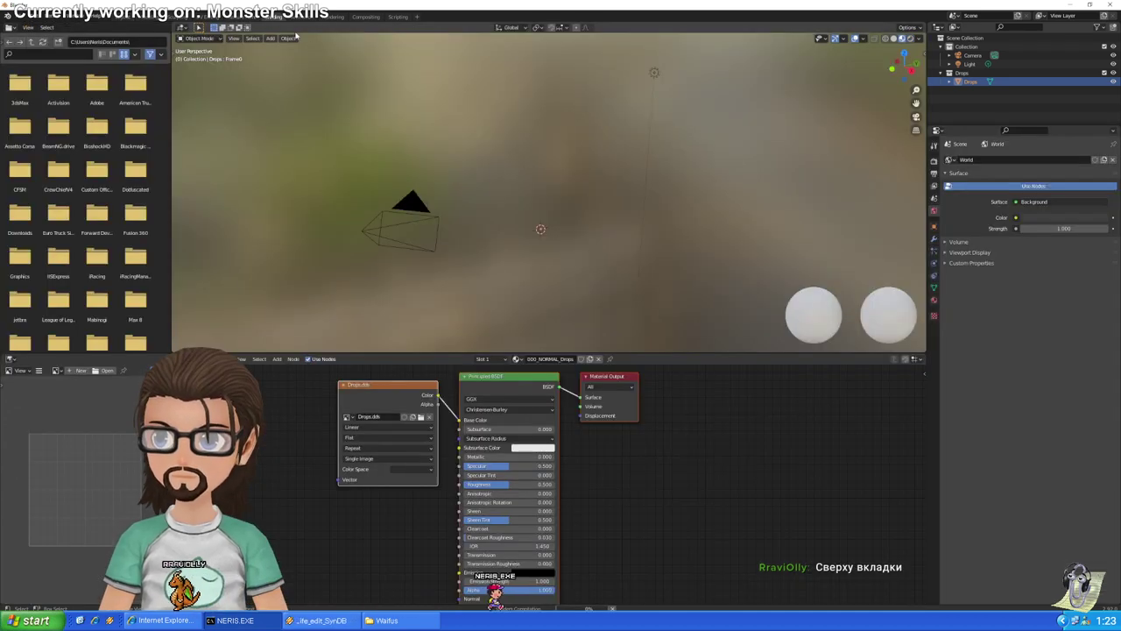
Look for the Drops mesh in the Shading workspace's 3D view
middle_click_drag(555, 190, 573, 290)
right_click(571, 289)
left_click(579, 307)
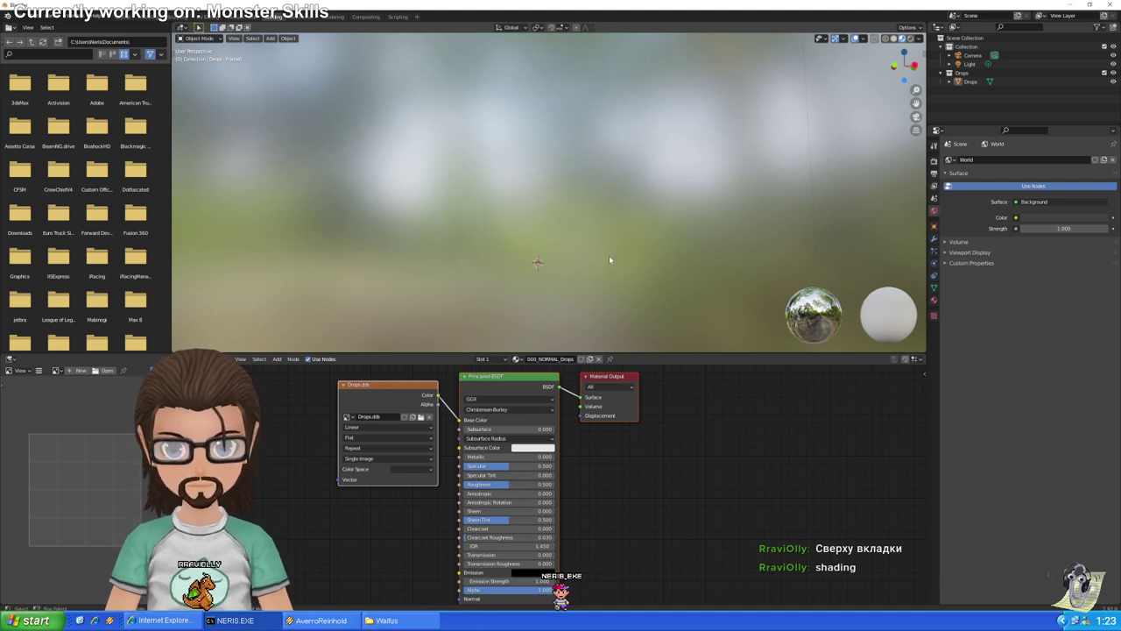
middle_click_drag(670, 237, 556, 293)
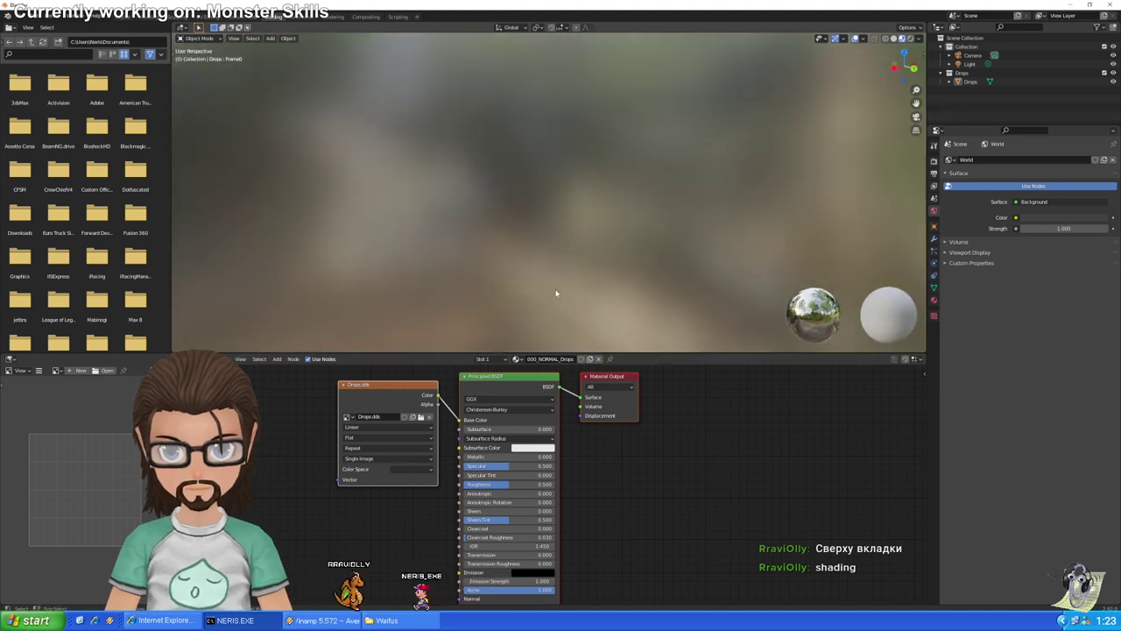
right_click_drag(575, 268, 583, 271, "shift")
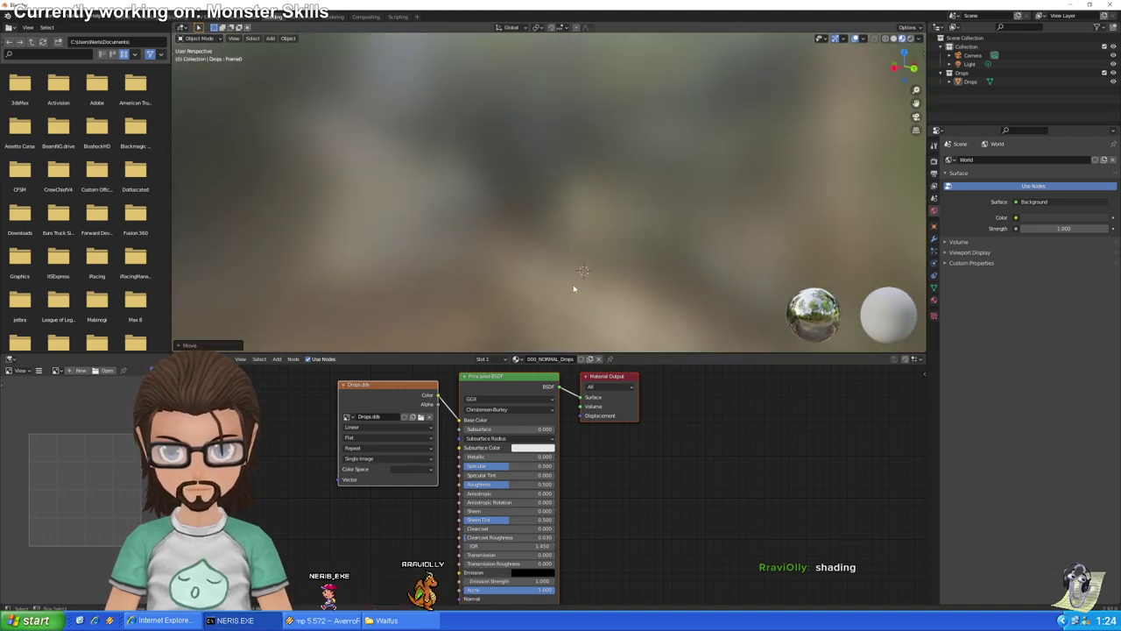
middle_click_drag(574, 288, 552, 307)
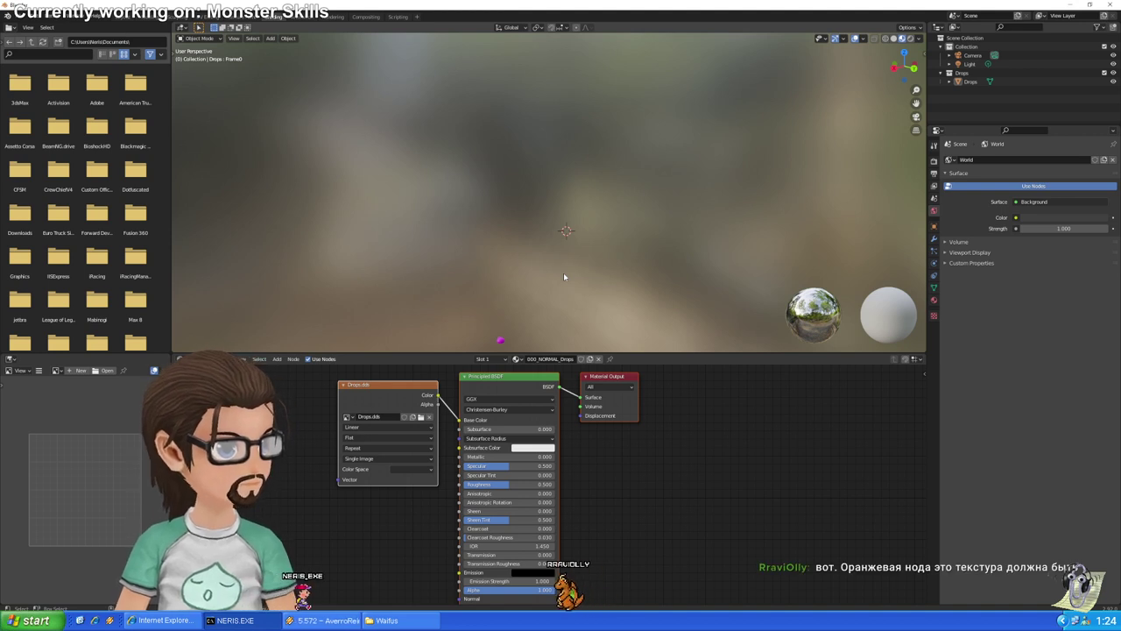
Choose Drops.dds again as the image of the orange texture node and pick the Drops mesh in the 3D view
left_click(421, 418)
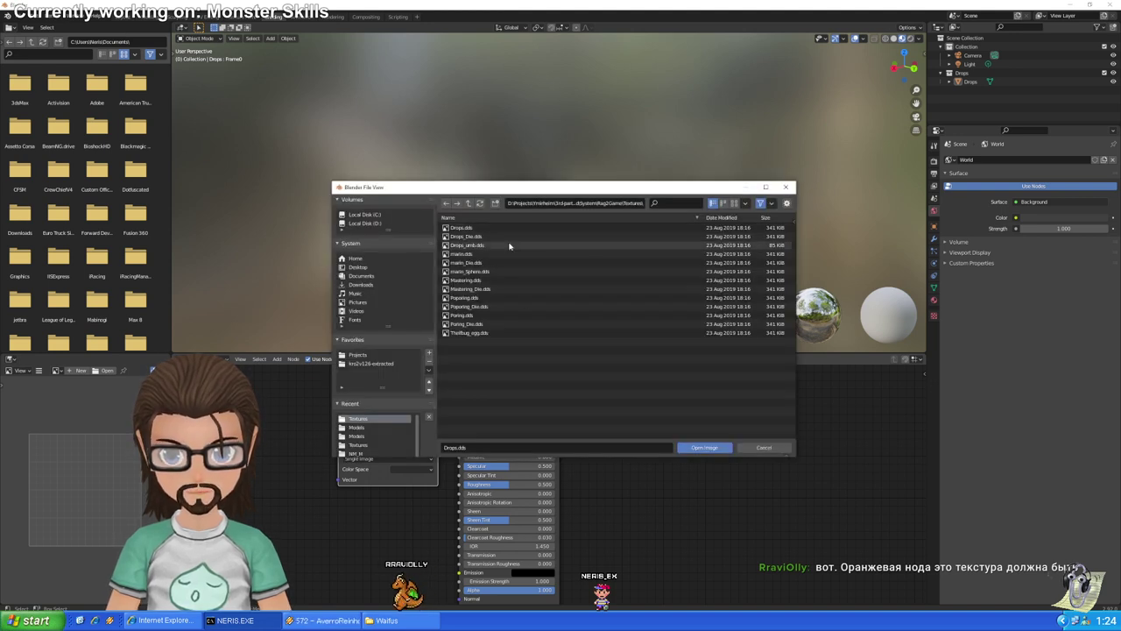
double_click(474, 228)
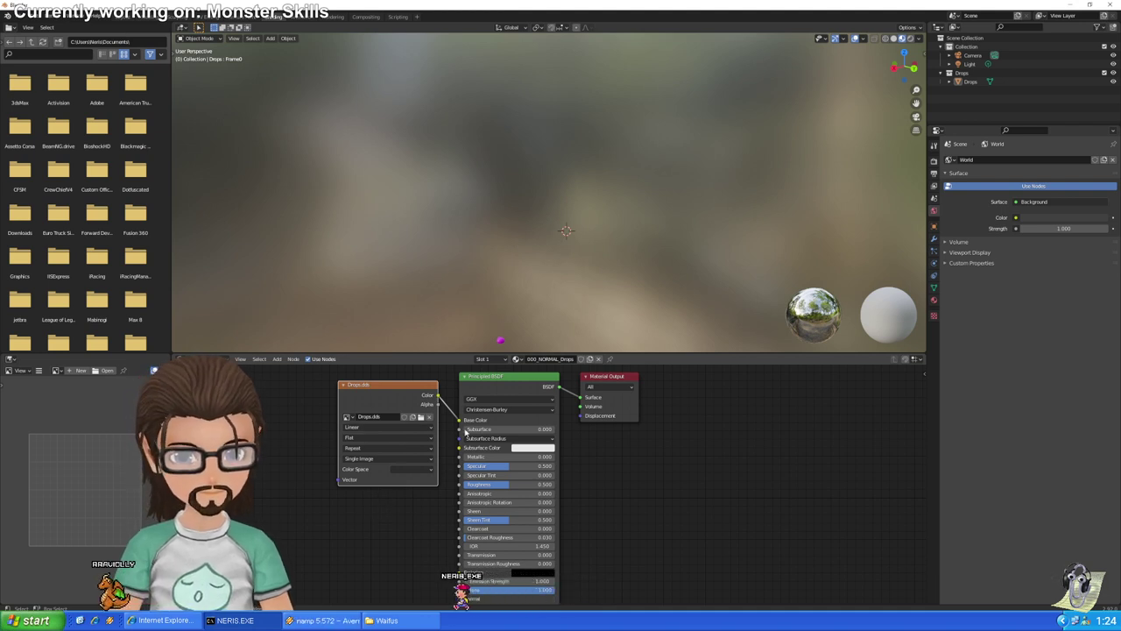
left_click(499, 340)
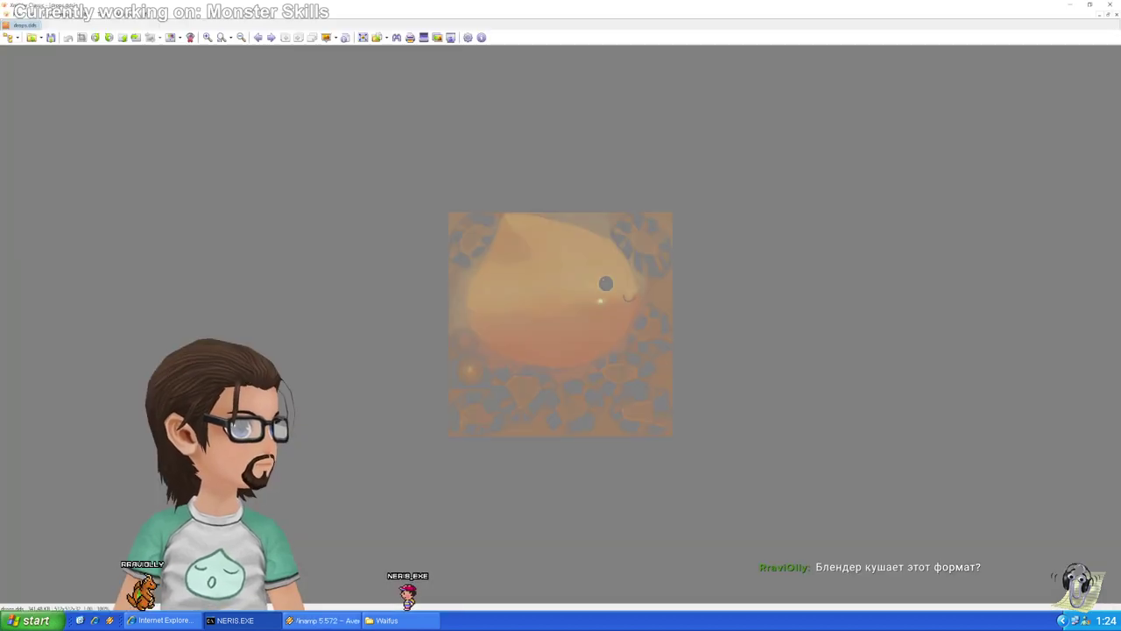
Save the drops.dds texture as the Targa file drops.tga in the Textures folder and close the image viewer
key("ctrl+shift+s")
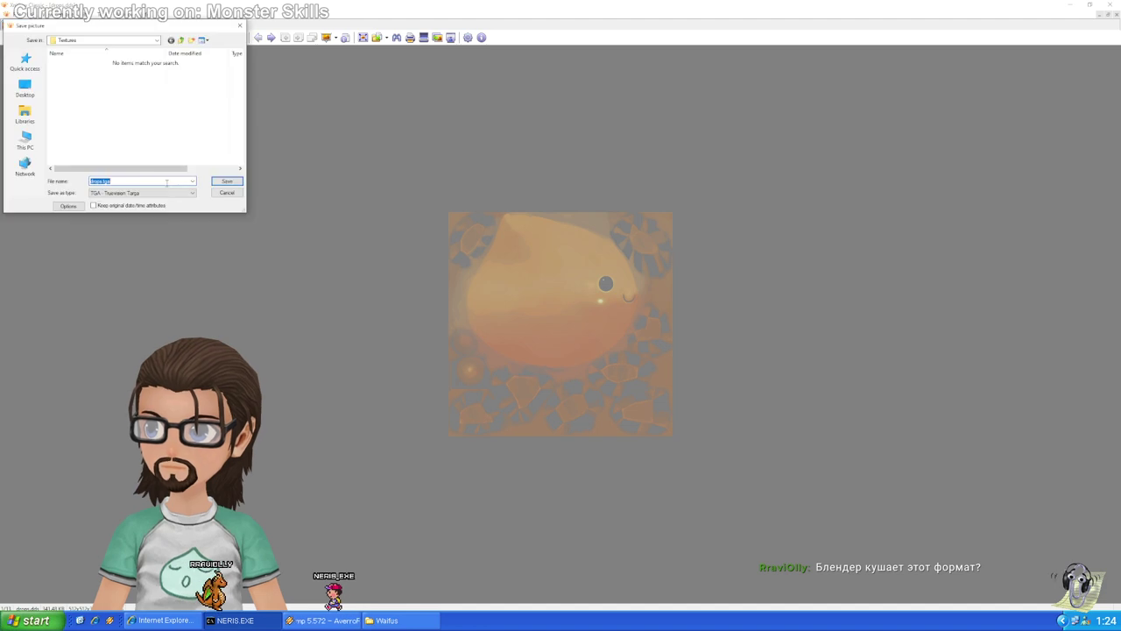
left_click(226, 182)
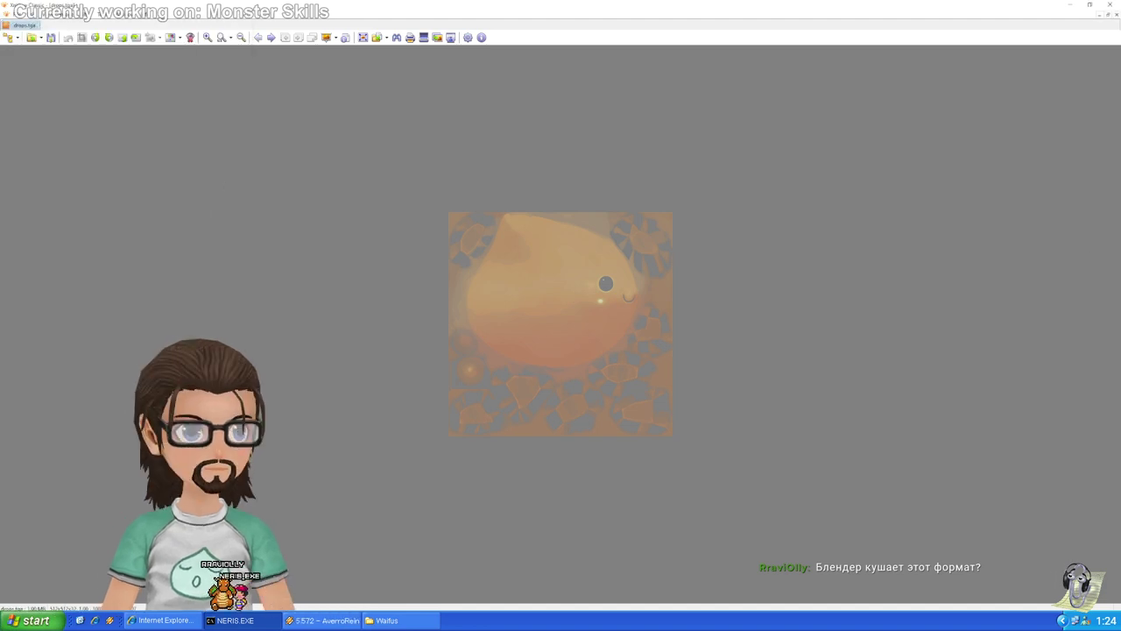
left_click(1108, 6)
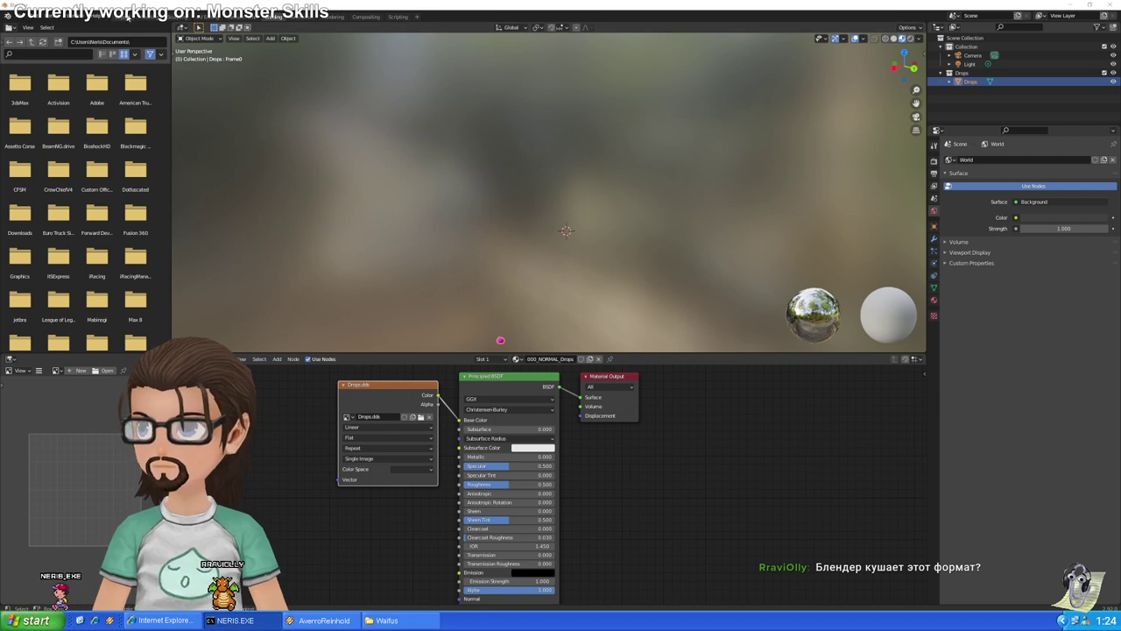
In the Layout workspace, replace the Drops material's base color image with drops.tga from the client's Rag2Game Textures folder
key("ctrl+Page_Up")
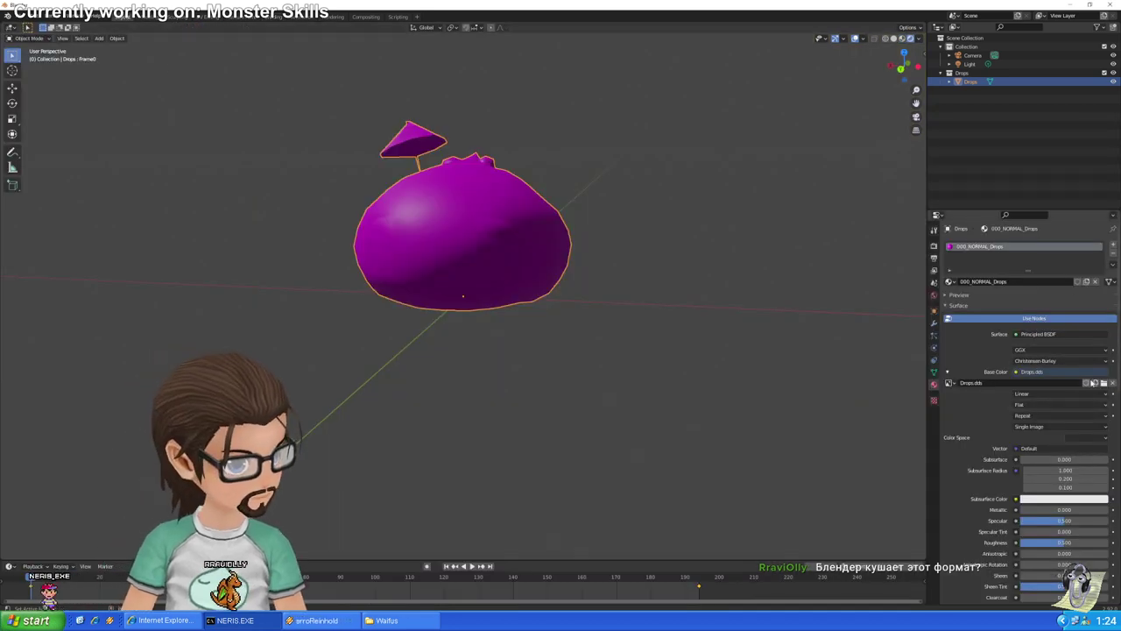
left_click(1104, 383)
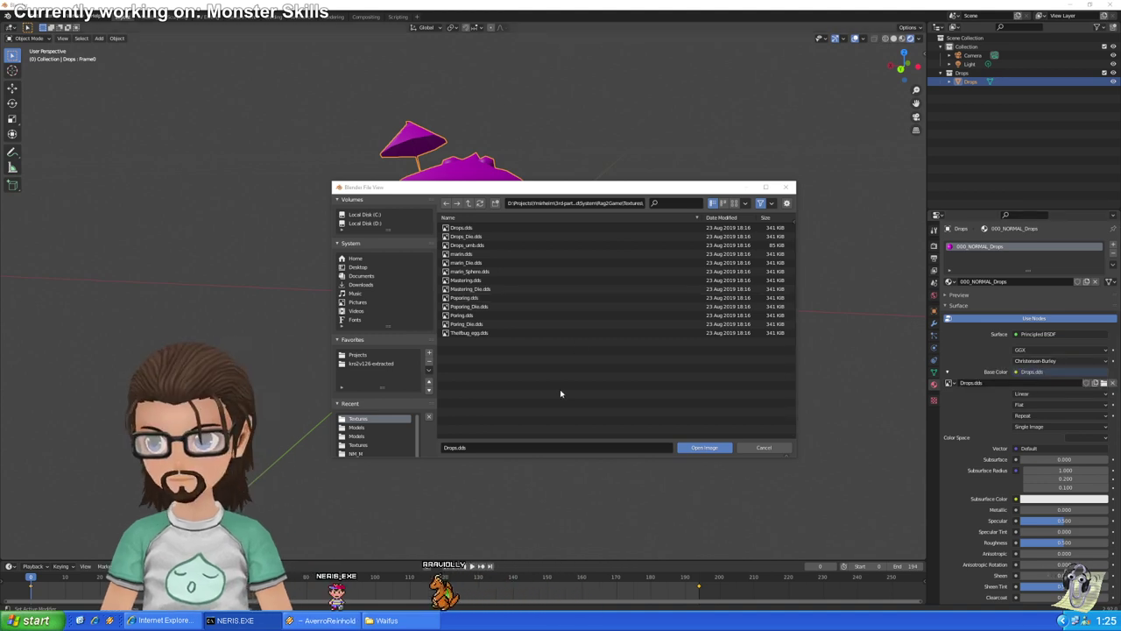
left_click(357, 355)
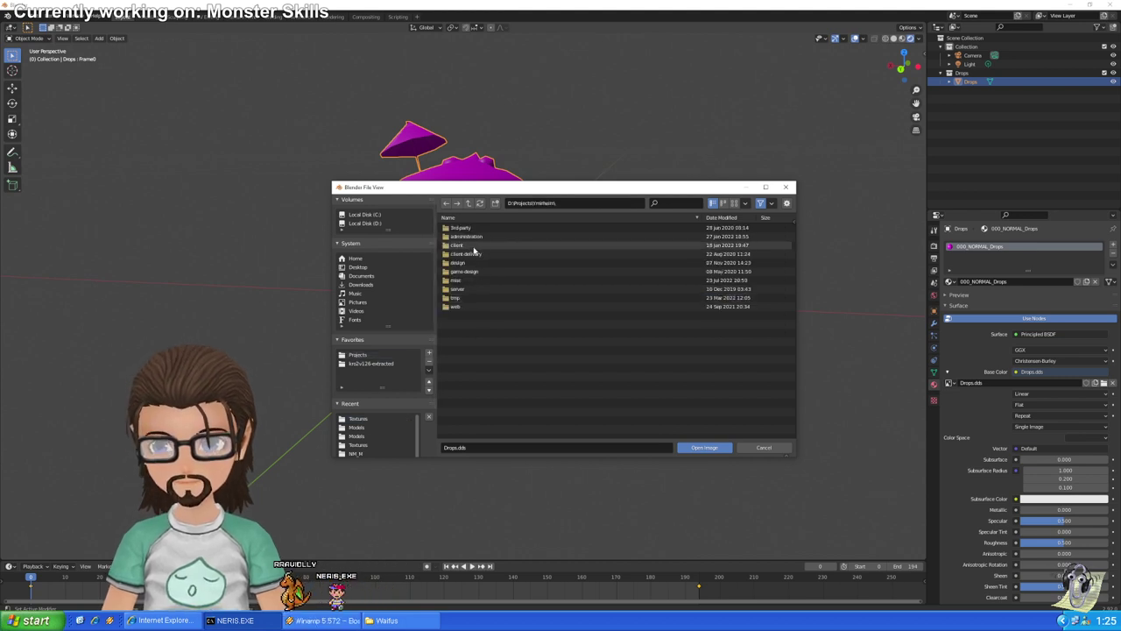
left_click(474, 247)
left_click(477, 246)
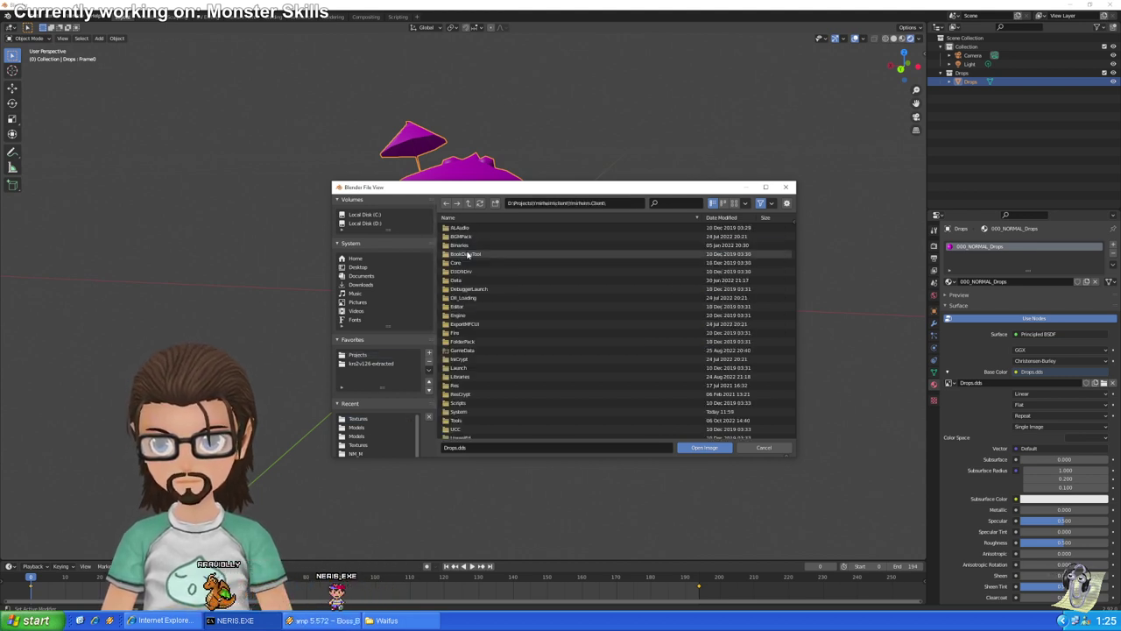
left_click(460, 403)
left_click(478, 306)
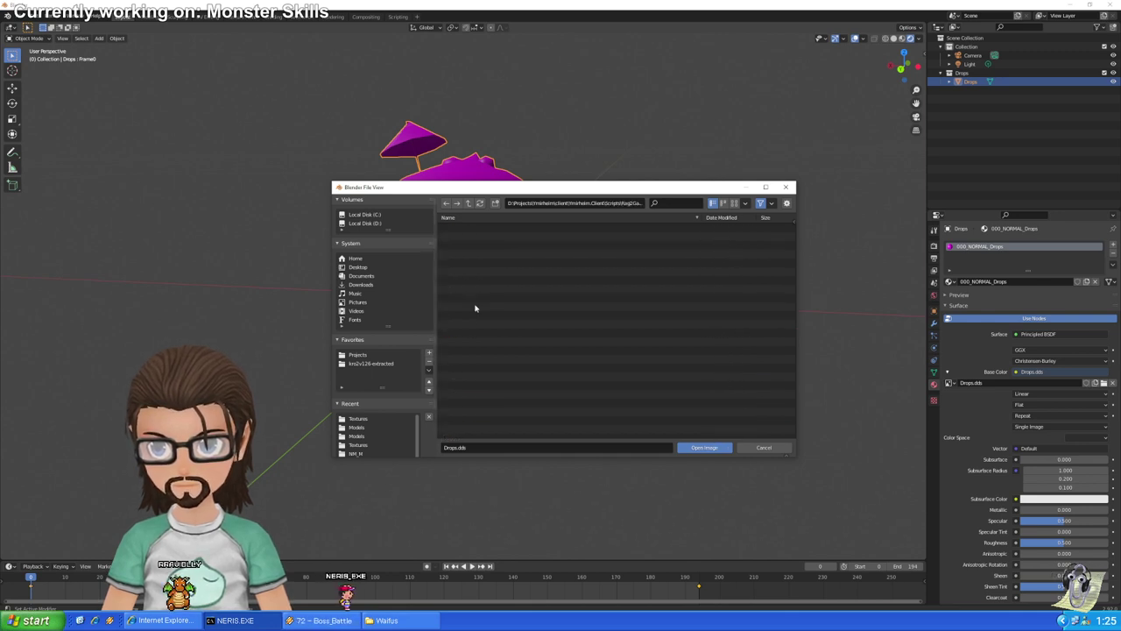
left_click(473, 244)
left_click(467, 236)
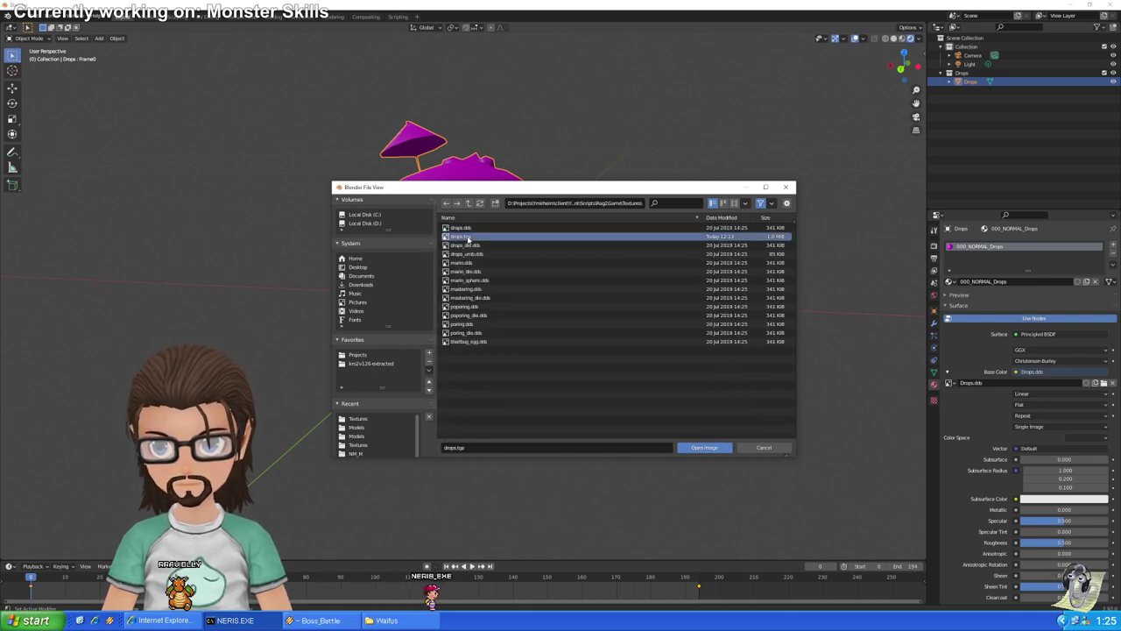
double_click(467, 236)
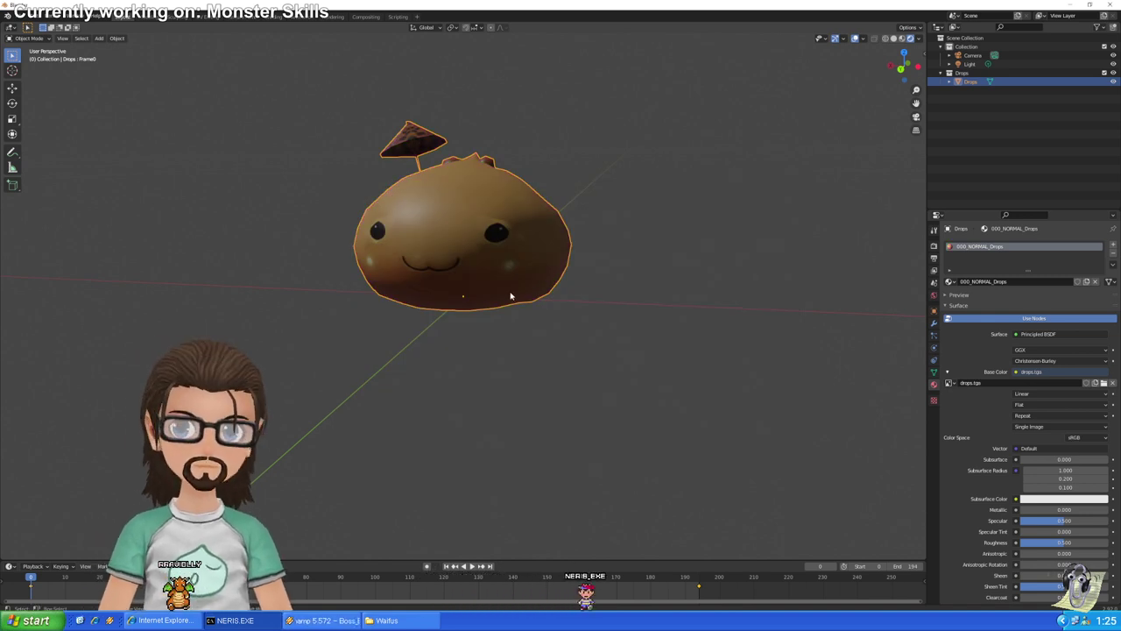
middle_click_drag(232, 277, 561, 286)
mouse_move(720, 286)
middle_mouse_down()
mouse_move(759, 293)
mouse_move(733, 282)
middle_mouse_up()
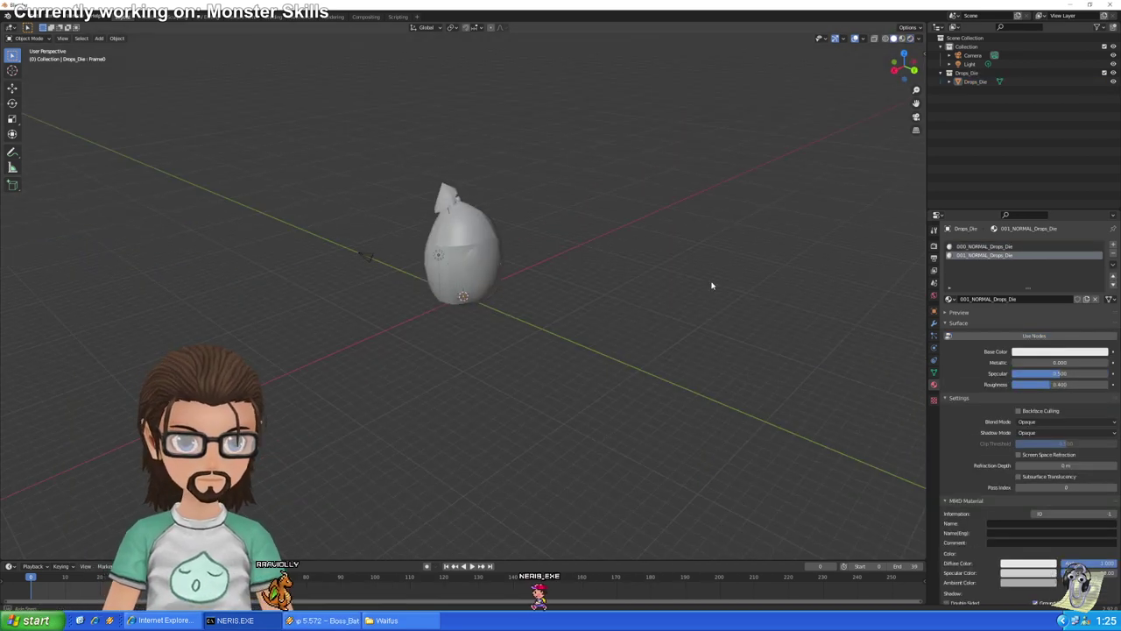
Set the Z scale of the Drops_Die object to 0.5
middle_click_drag(711, 285, 788, 289)
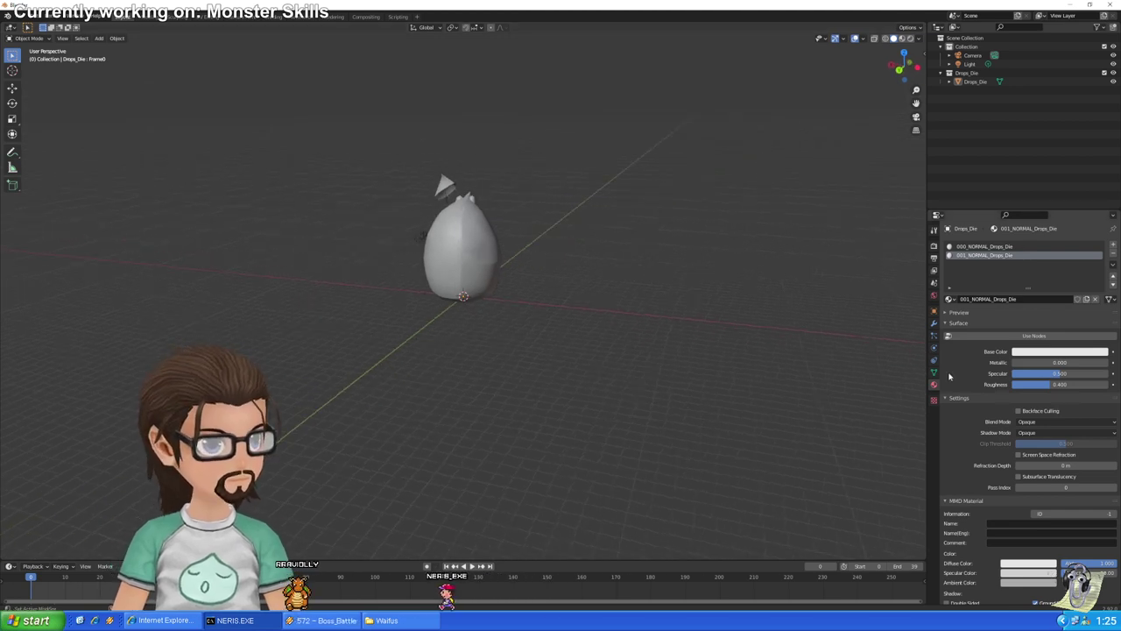
left_click(934, 311)
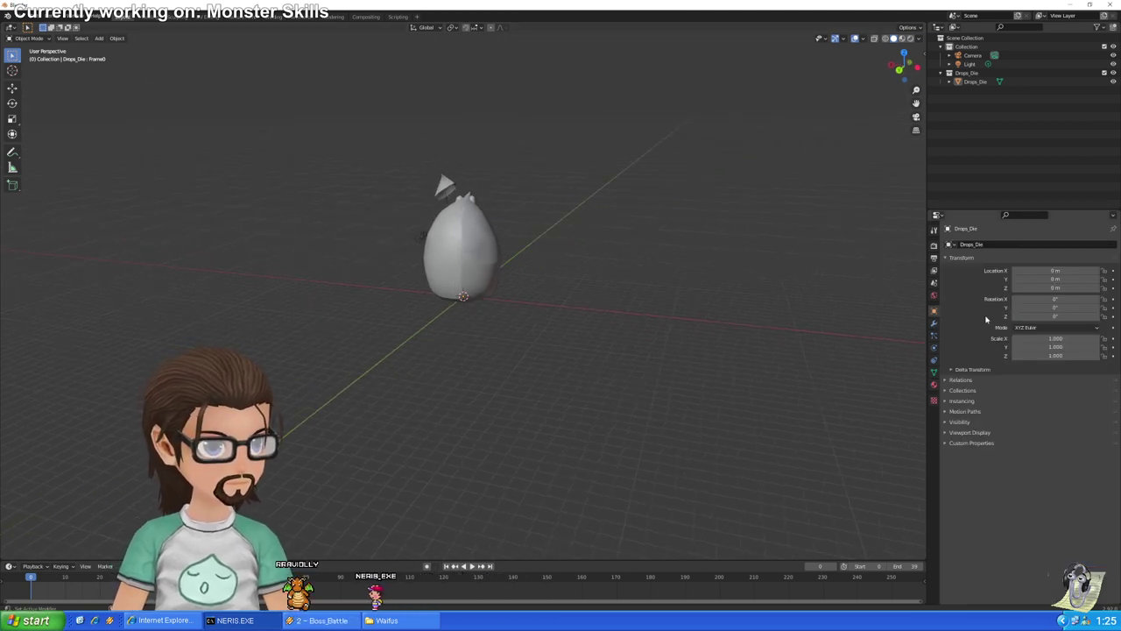
left_click(1064, 317)
left_click(1055, 355)
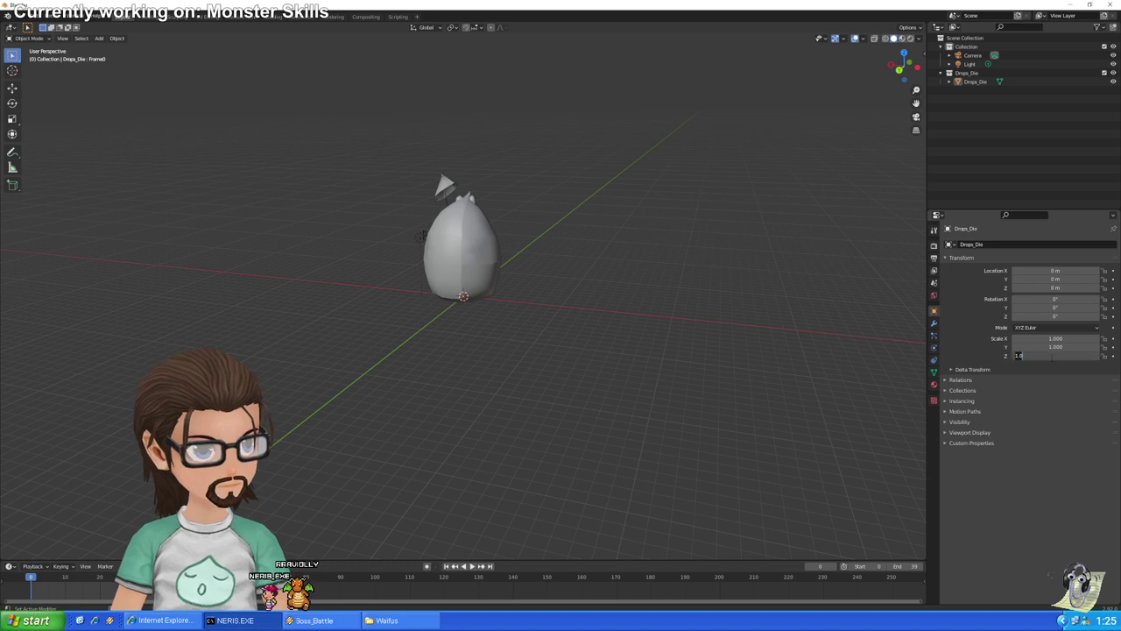
type("0.5")
key("Return")
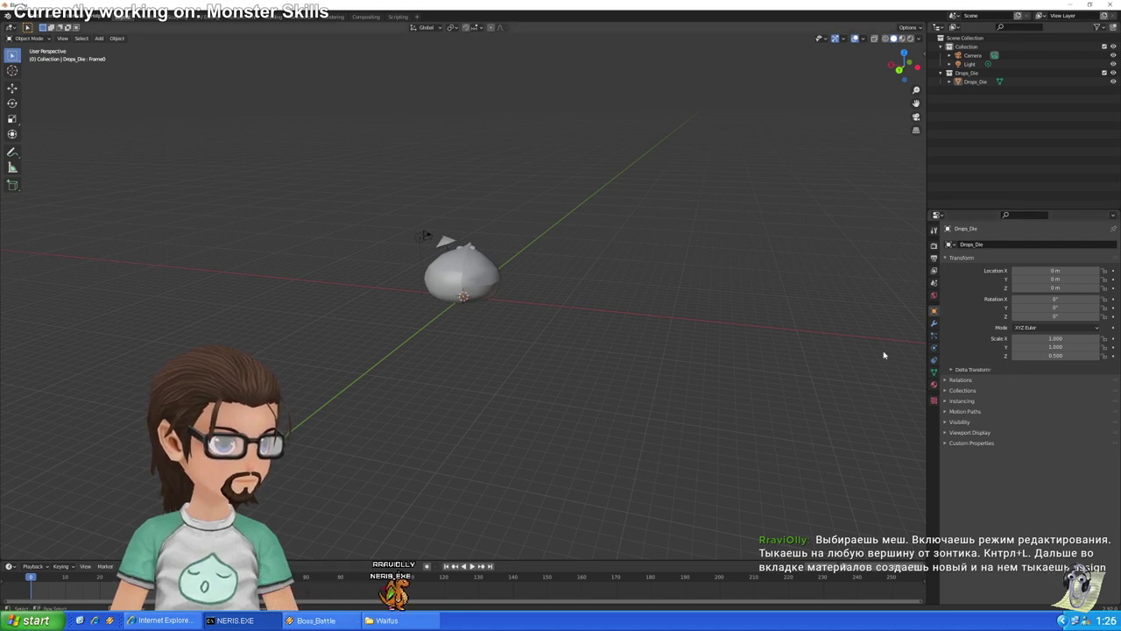
Show Rendered shading, enable nodes on the 000_NORMAL_Drops_Die material and give its base color an Image Texture
left_click(910, 38)
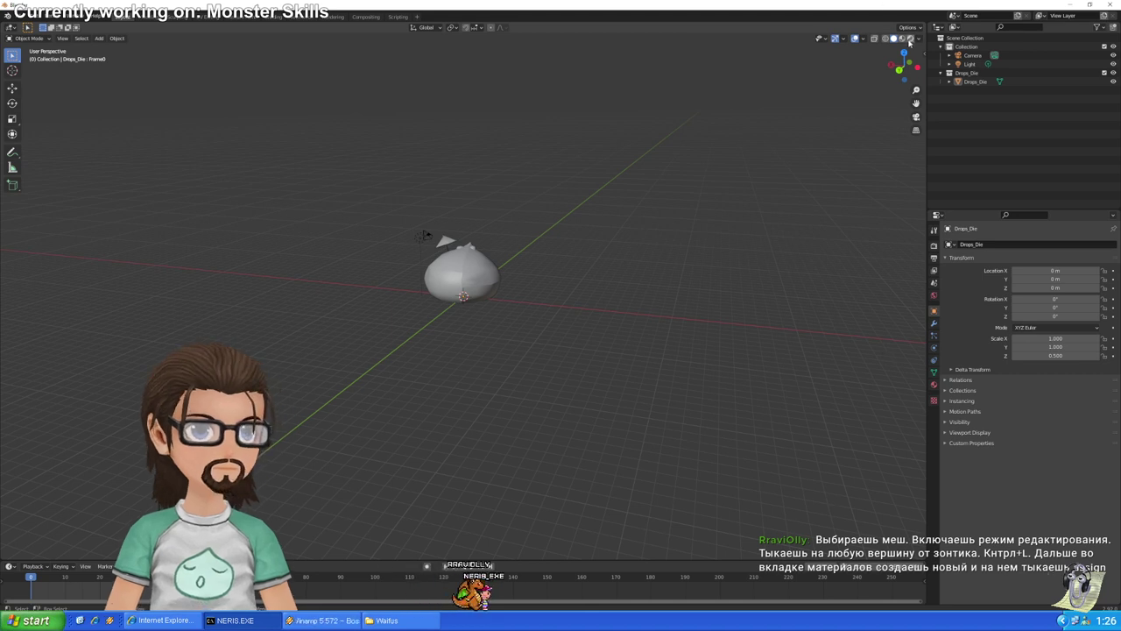
left_click(933, 384)
left_click(990, 247)
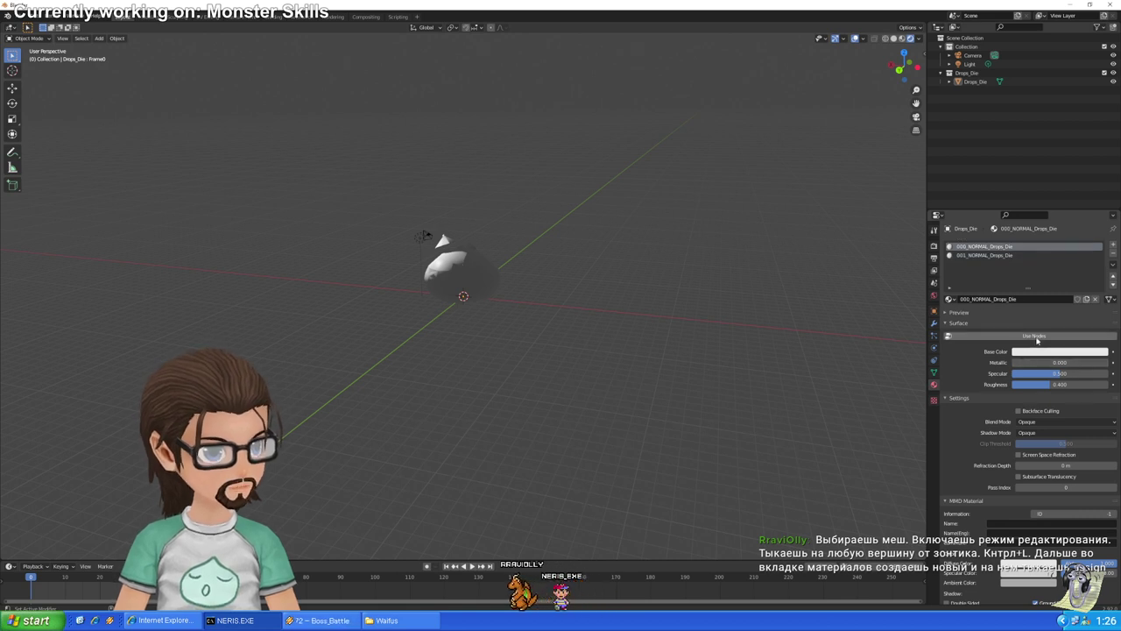
left_click(1032, 337)
left_click(1016, 391)
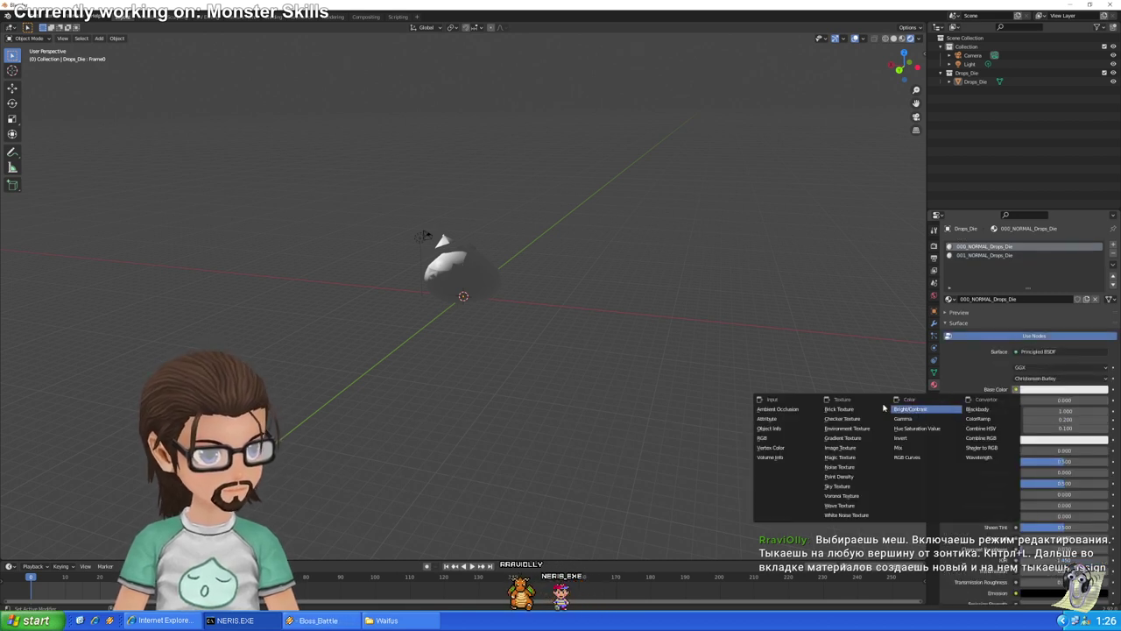
left_click(855, 449)
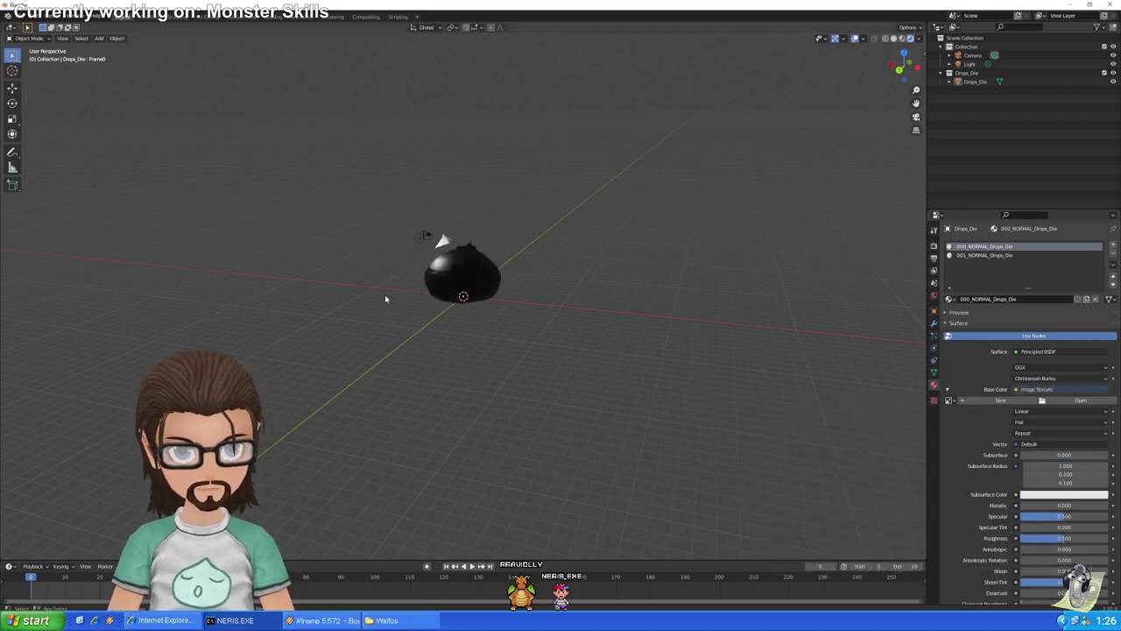
Load drops.tga from the client's Rag2Game Textures folder into the 000_NORMAL_Drops_Die image texture and check the model
left_click(1064, 401)
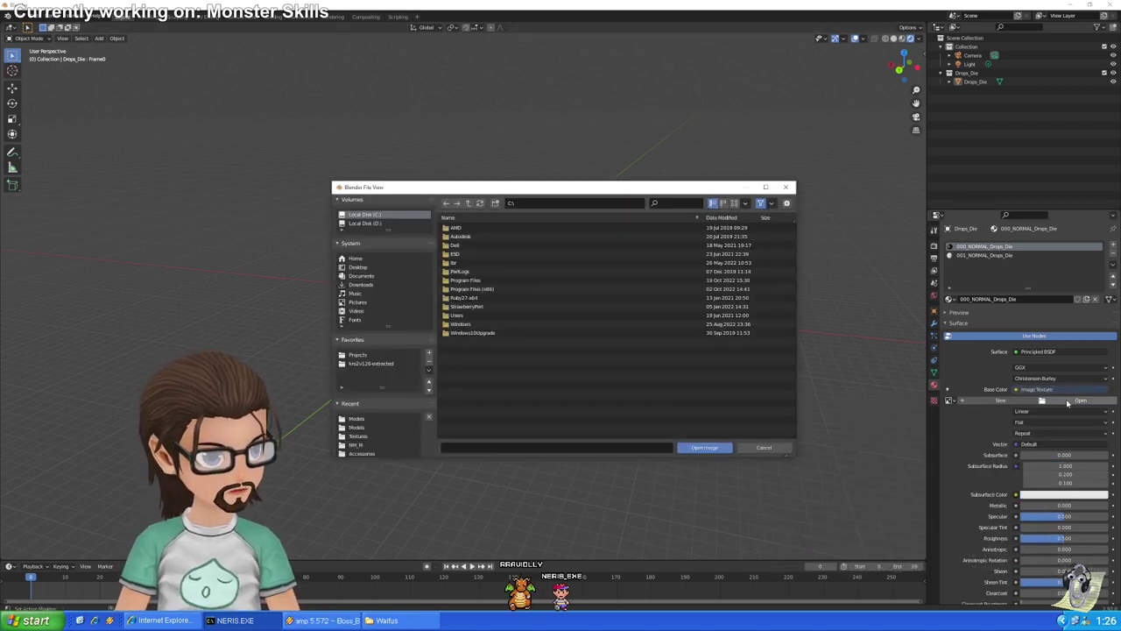
left_click(359, 355)
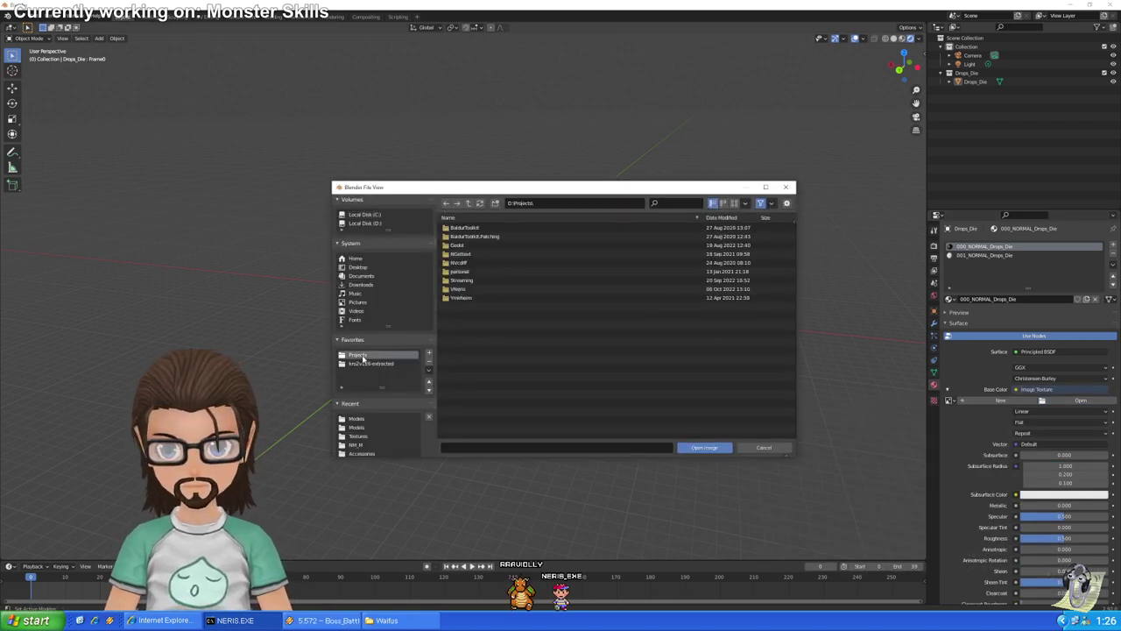
left_click(473, 297)
left_click(473, 245)
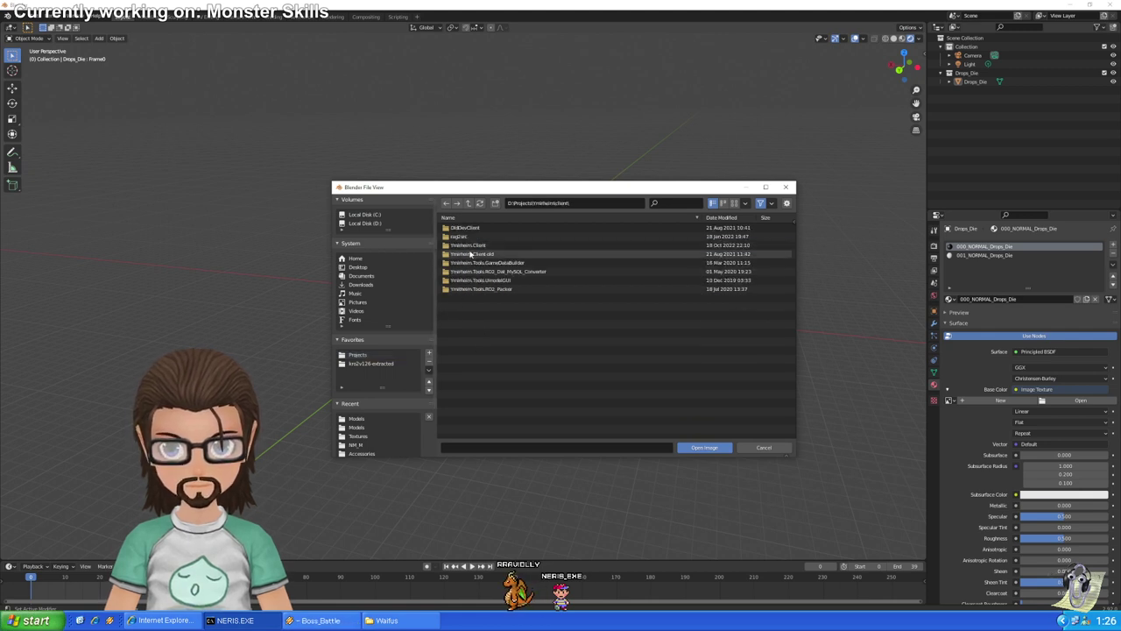
left_click(473, 254)
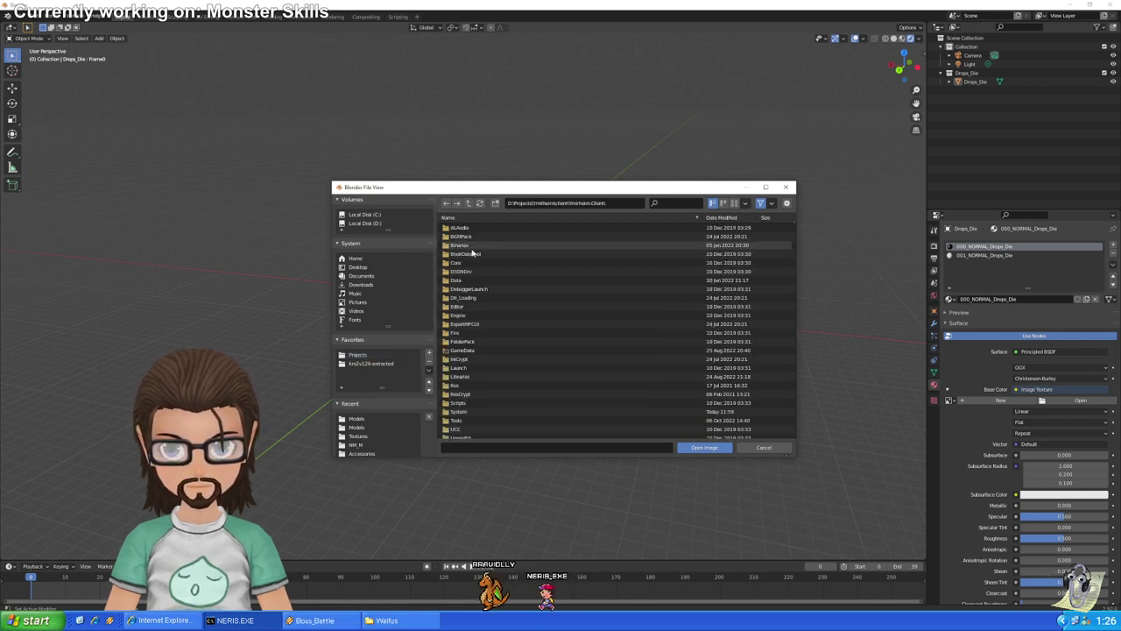
left_click(474, 404)
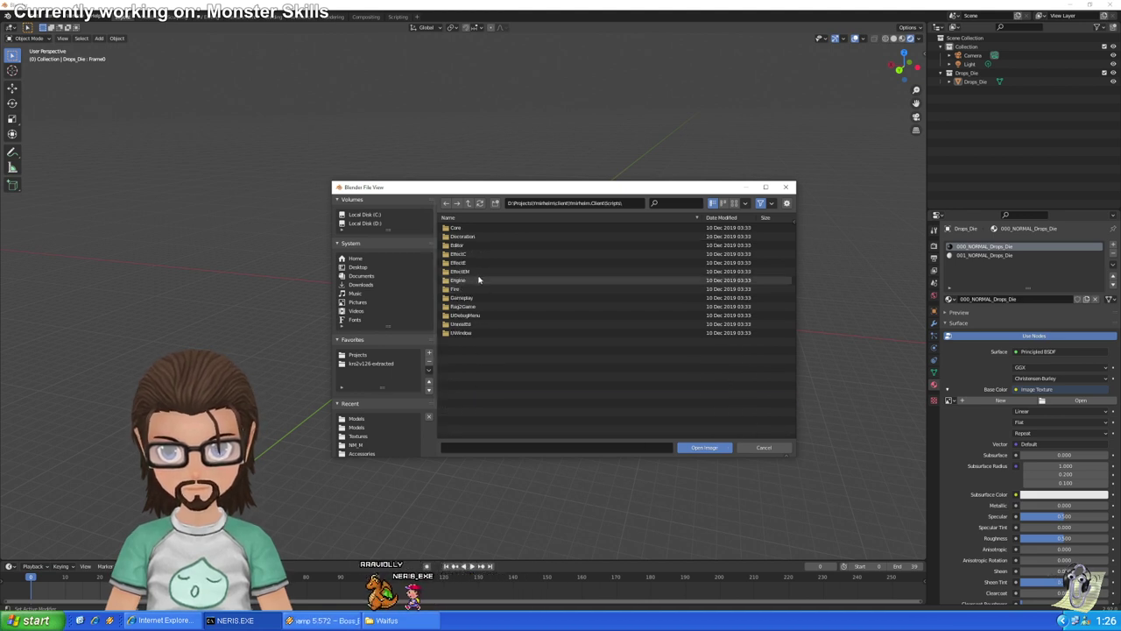
left_click(481, 309)
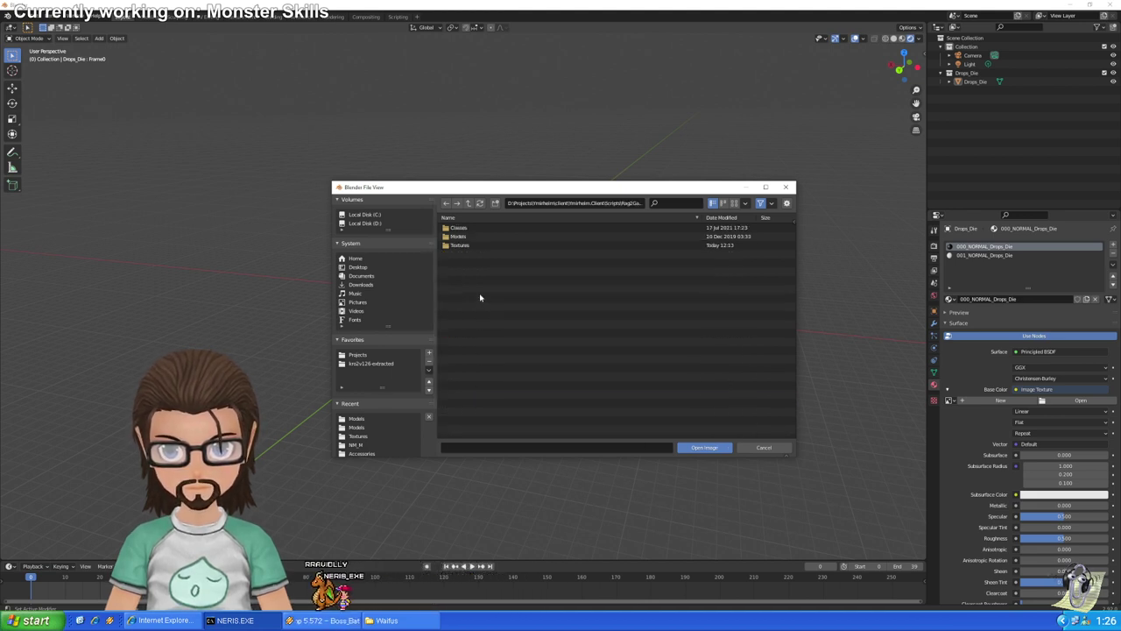
left_click(462, 249)
double_click(479, 236)
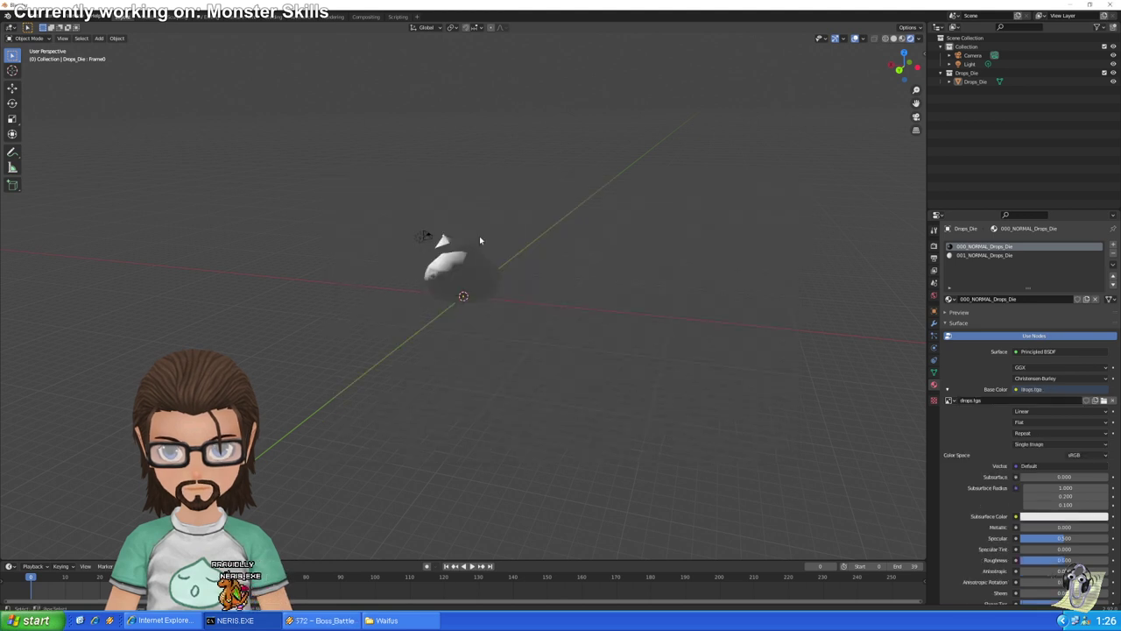
middle_click_drag(500, 312, 543, 327)
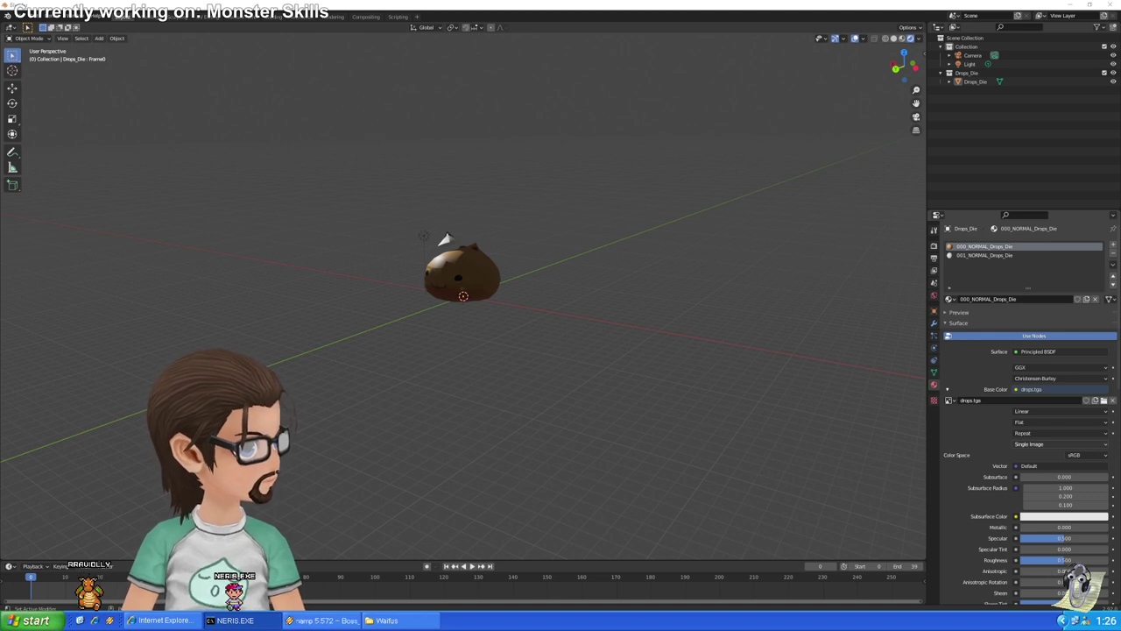
Switch to the image viewer, save drops_umb.dds as drops_umb.tga in the Textures folder and return to Blender
key("alt+Tab")
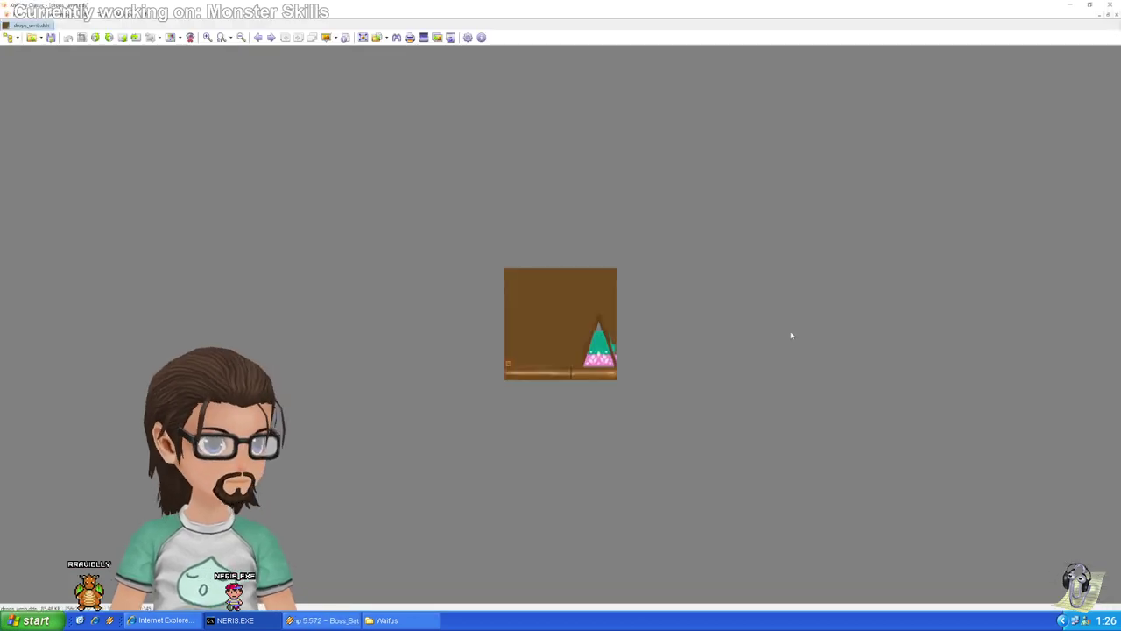
key("s")
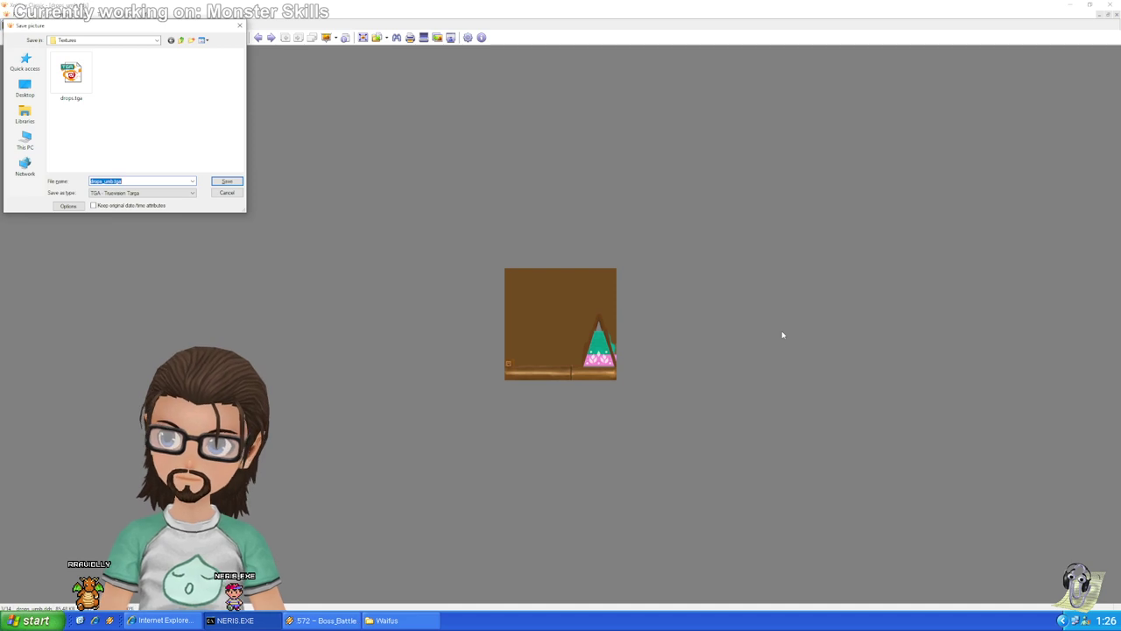
key("Return")
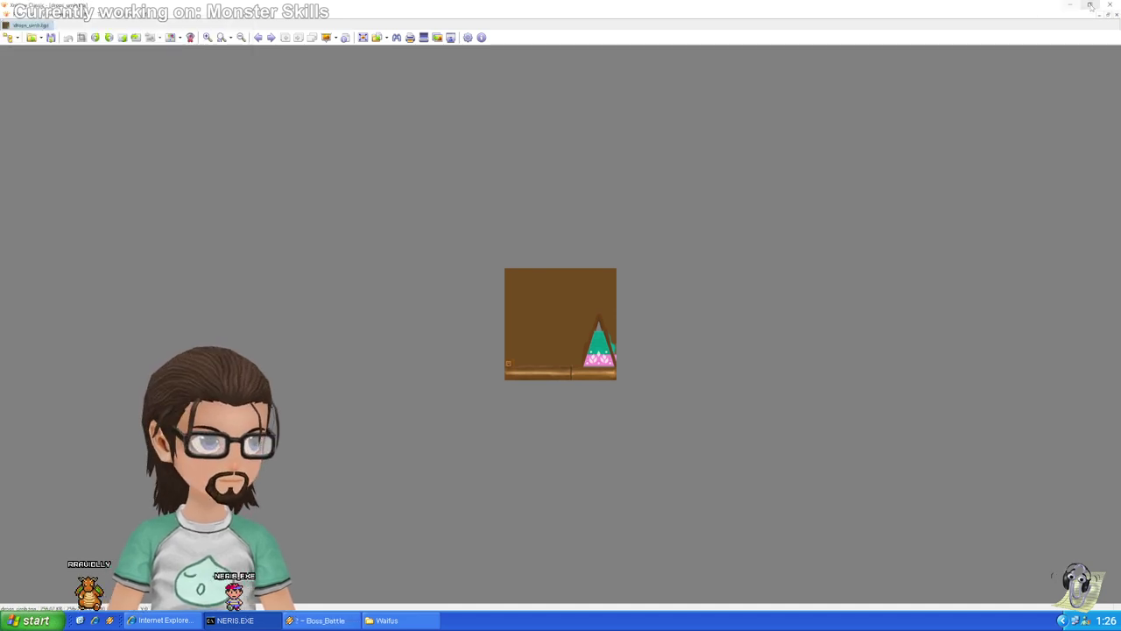
left_click(1090, 6)
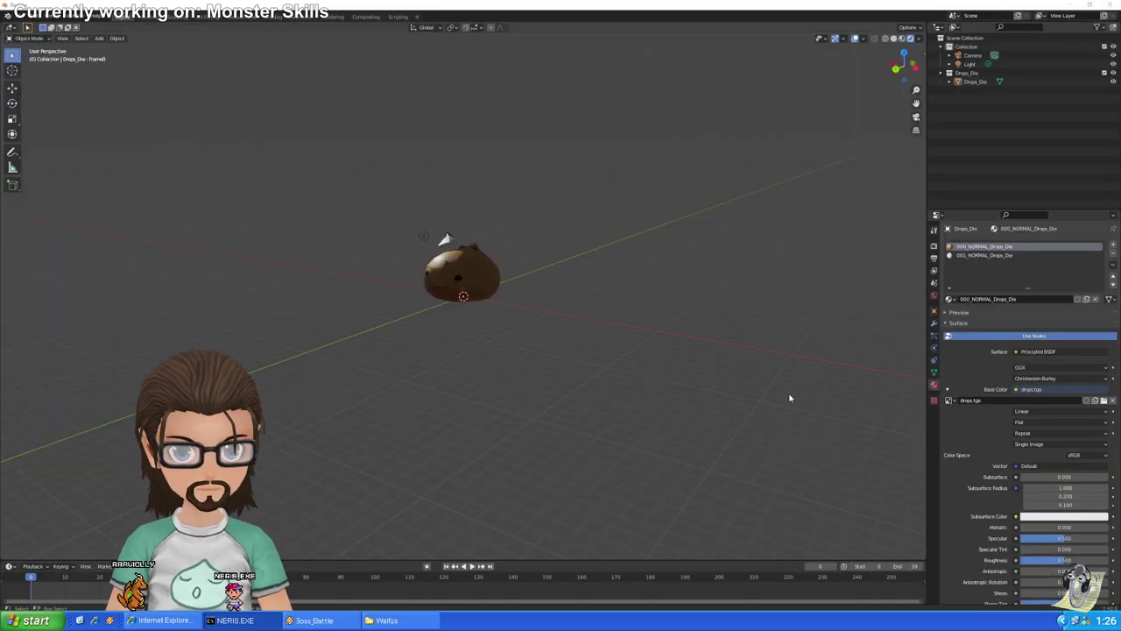
Enable nodes on the 001_NORMAL_Drops_Die material and give its base color an Image Texture
left_click(985, 255)
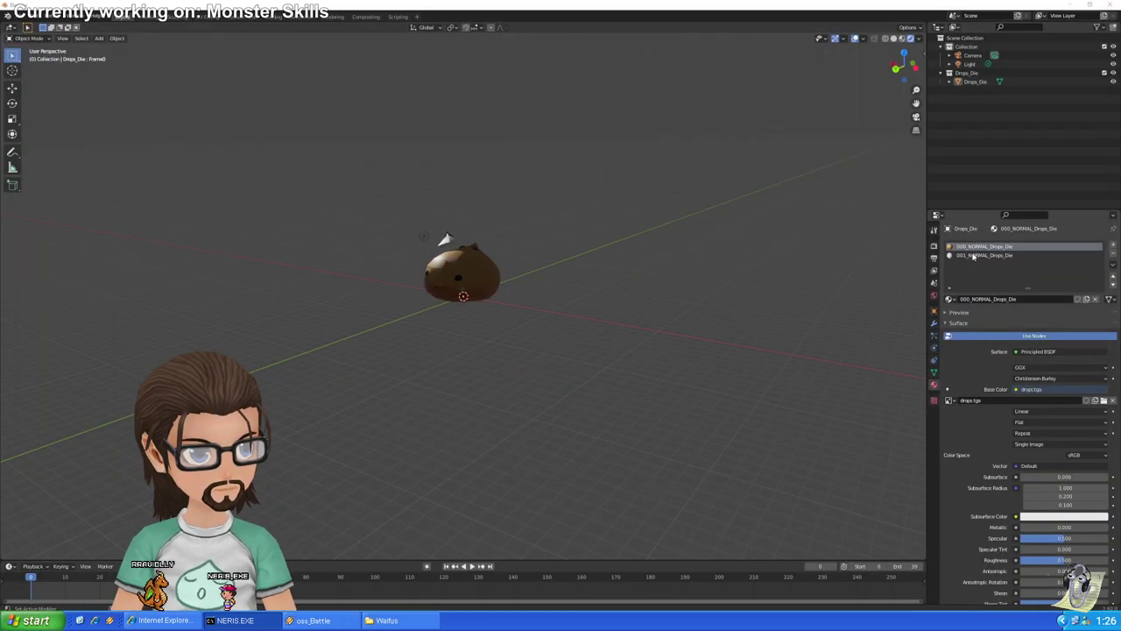
left_click(1011, 338)
left_click(1016, 389)
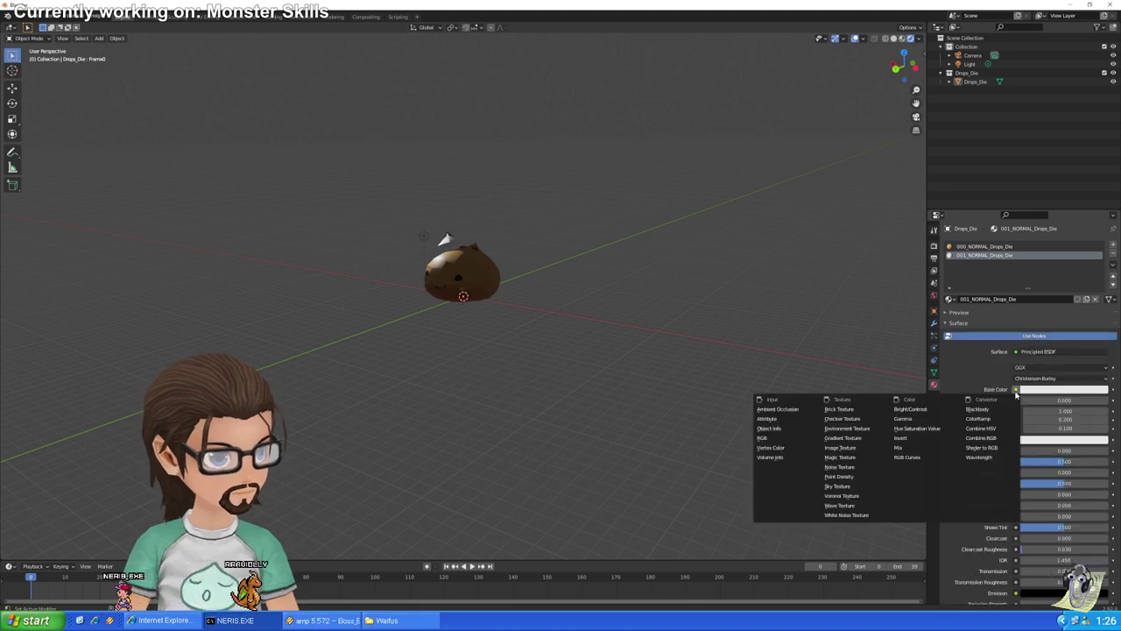
left_click(853, 449)
Load drops_umb.tga from the Textures folder into the 001_NORMAL_Drops_Die image texture and check the umbrella
left_click(1080, 401)
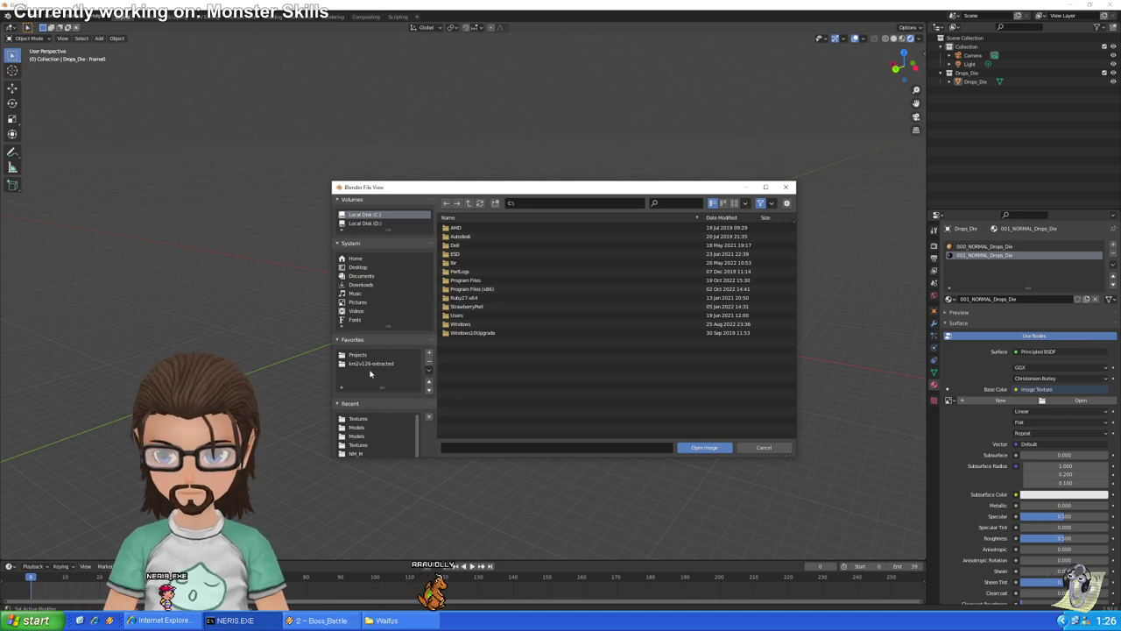
left_click(357, 419)
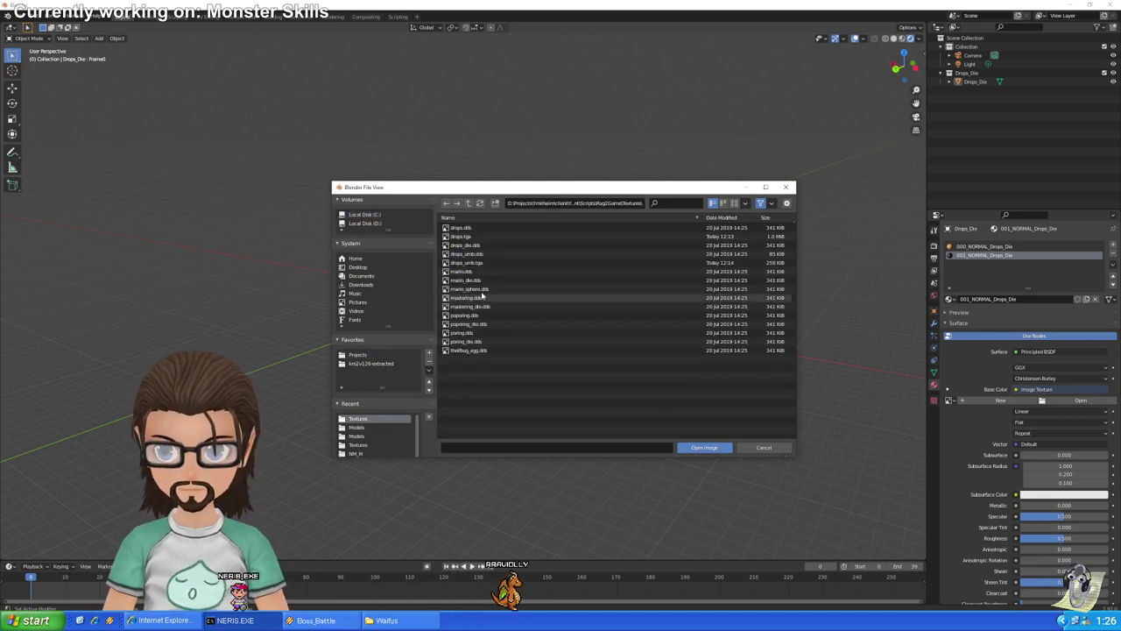
double_click(481, 262)
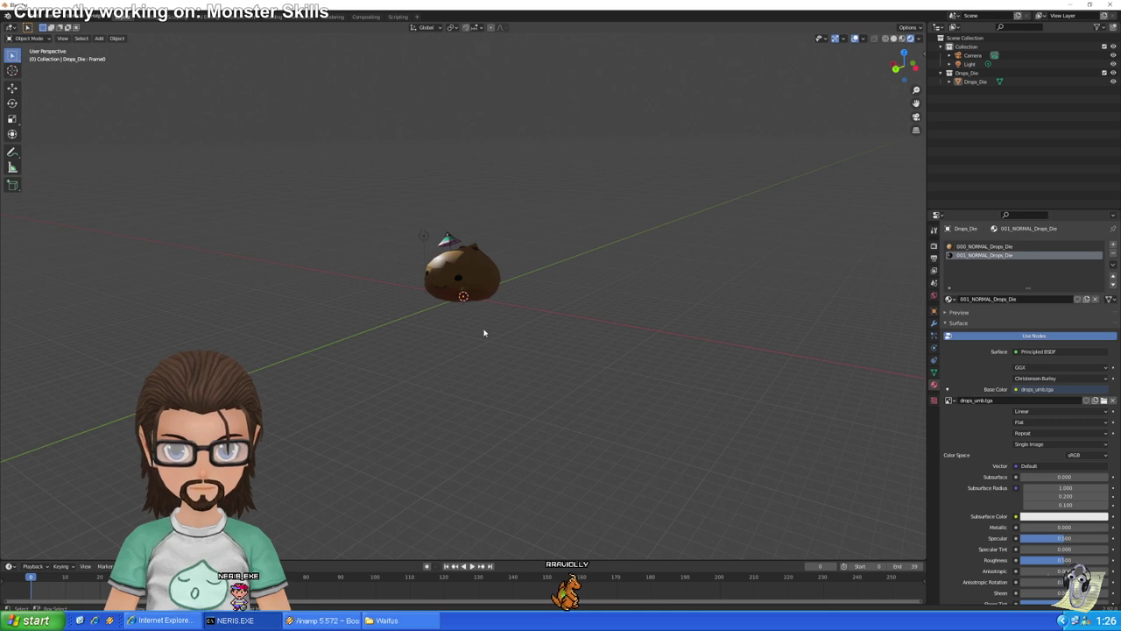
mouse_move(484, 332)
middle_mouse_down()
mouse_move(531, 338)
mouse_move(492, 330)
middle_mouse_up()
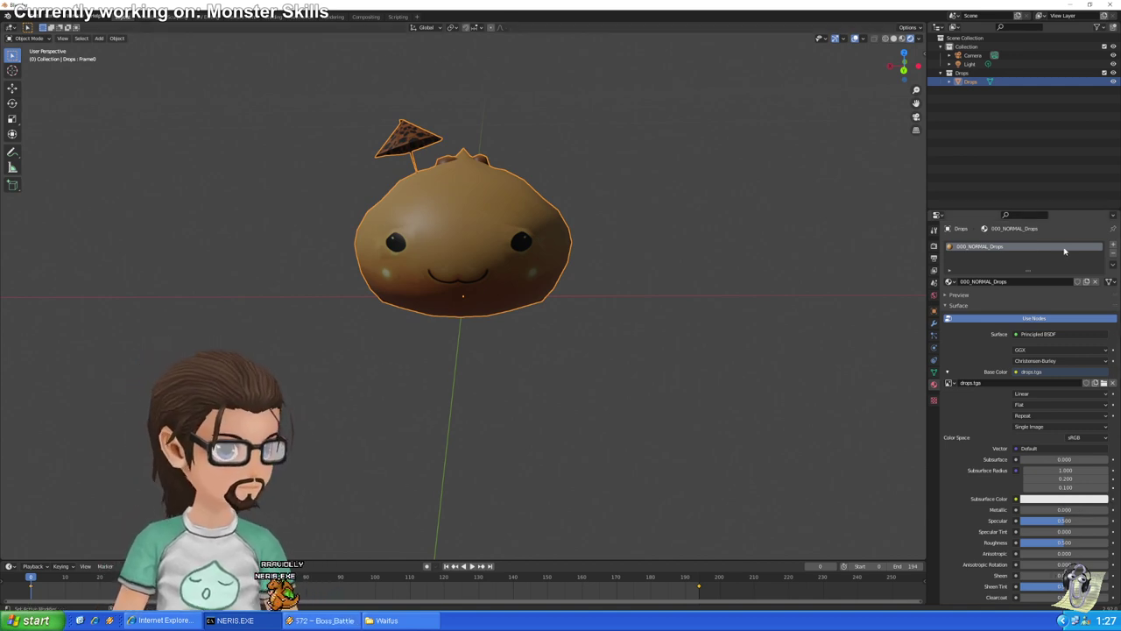
Inspect the Drops model and its 000_NORMAL_Drops node setup in the Shading workspace, and return to the Layout workspace
left_click(270, 17)
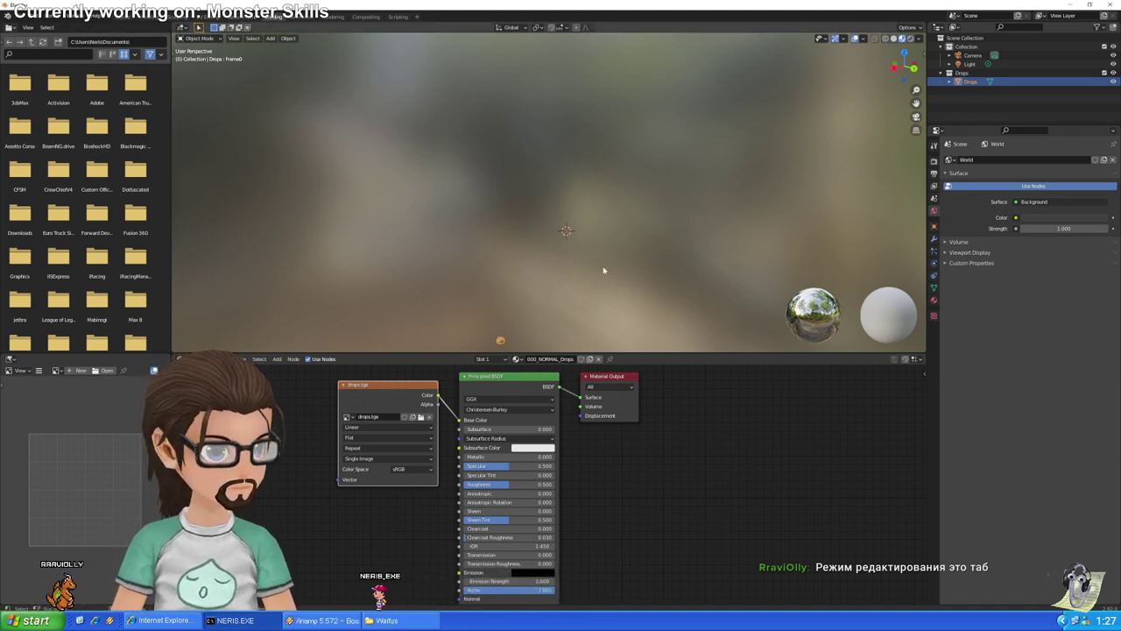
mouse_move(566, 232)
left_mouse_down()
mouse_move(500, 338)
mouse_move(578, 232)
left_mouse_up()
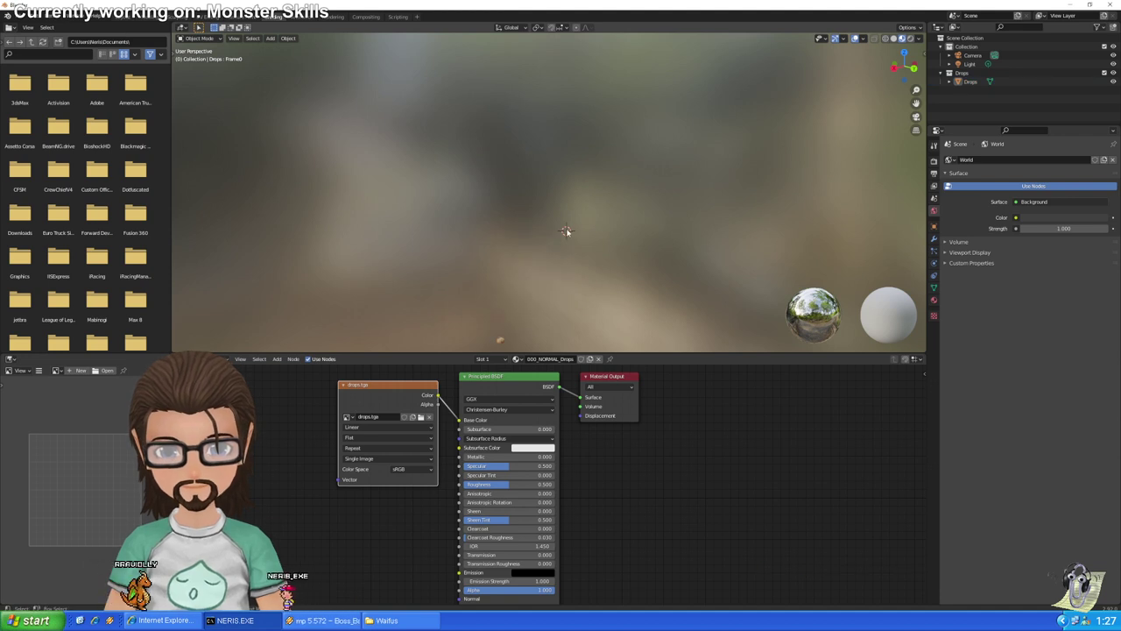
middle_click_drag(567, 231, 674, 286)
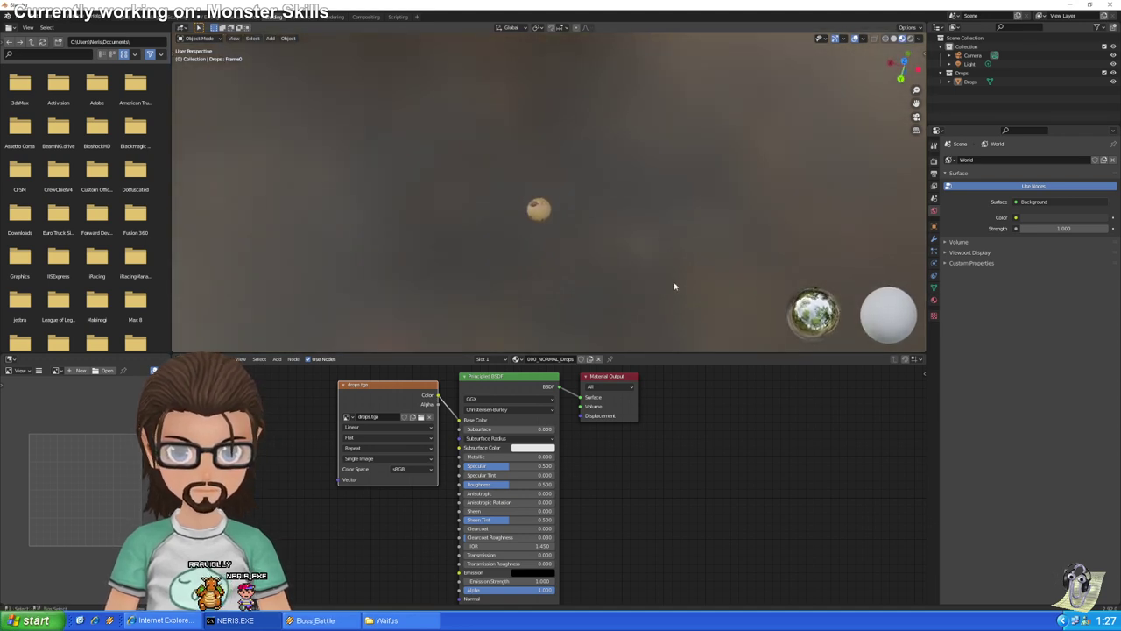
left_click(534, 205)
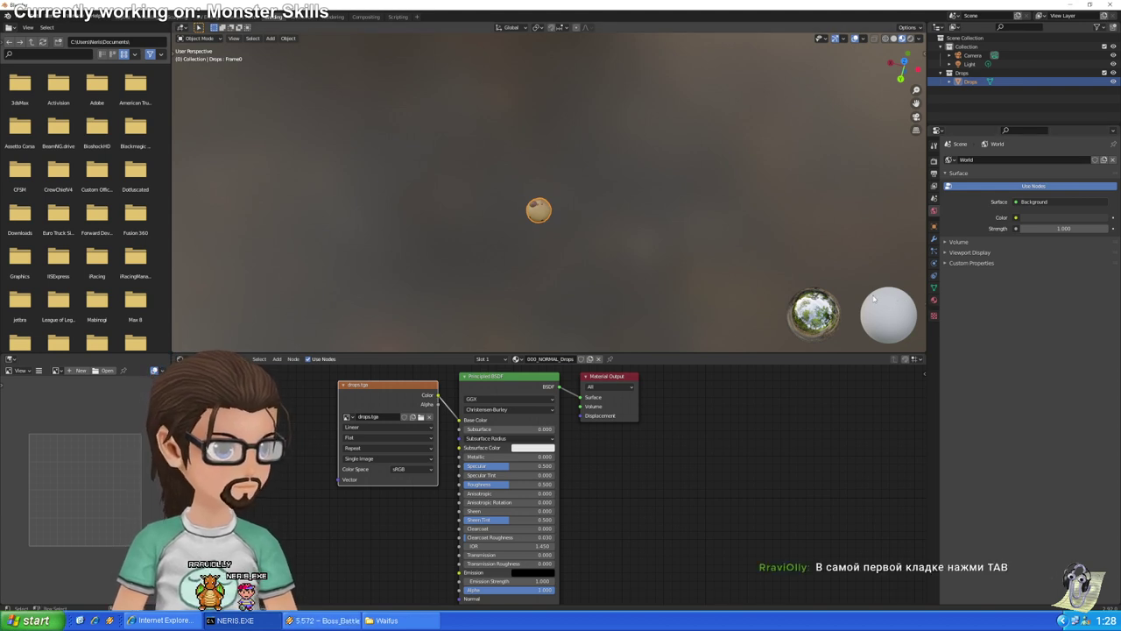
left_click(129, 17)
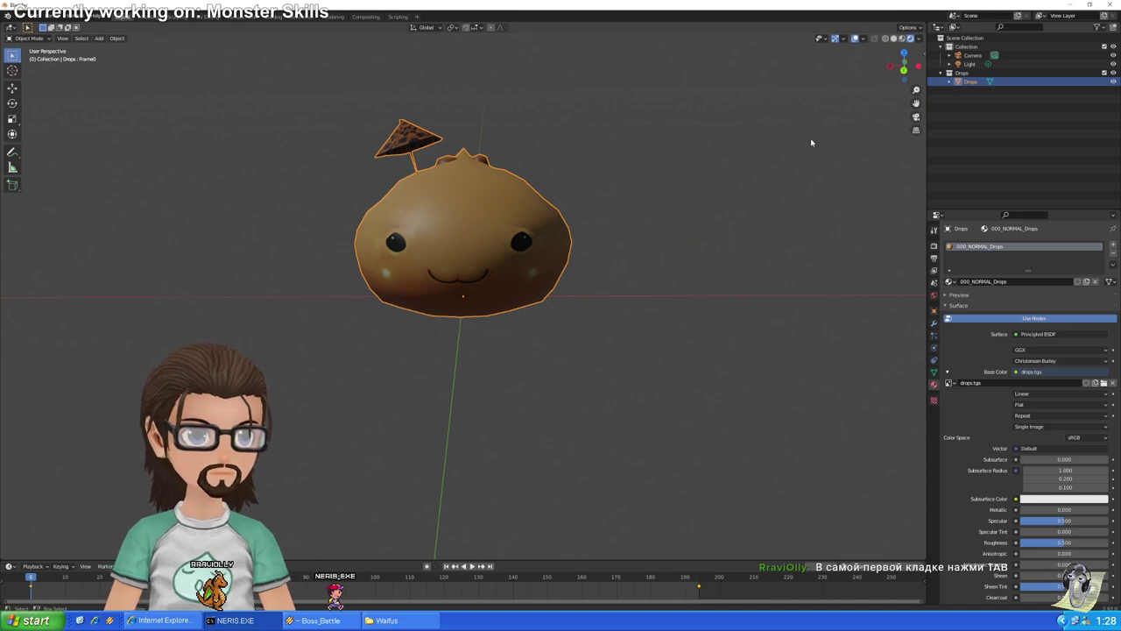
Enter Edit Mode on Drops, clear the selection and select the linked geometry of the umbrella canopy
key("Tab")
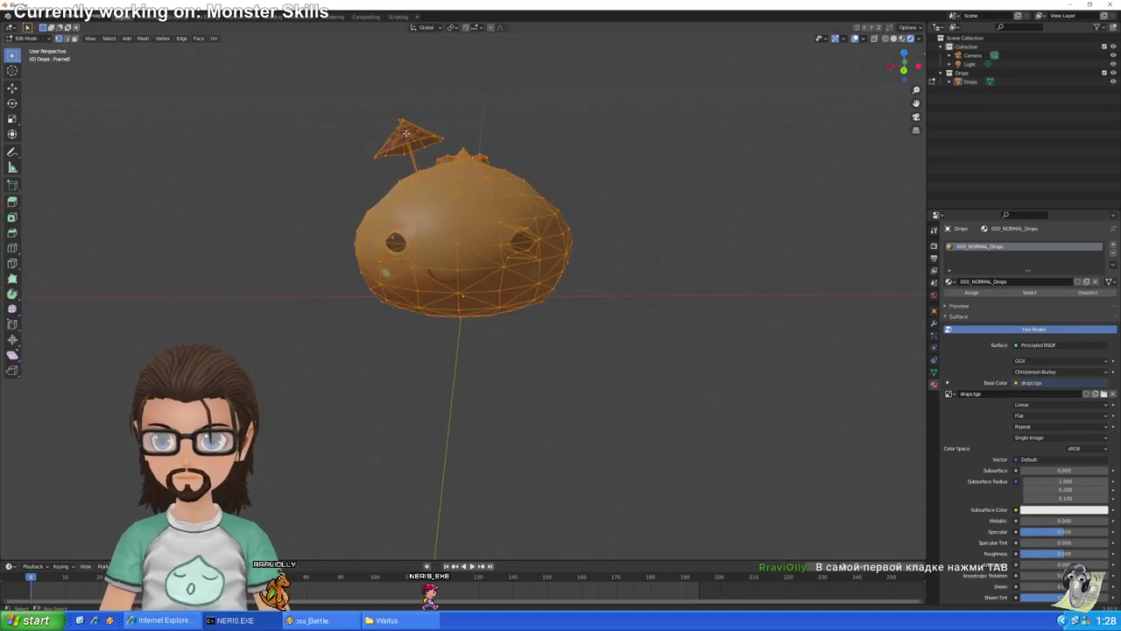
key("alt+a")
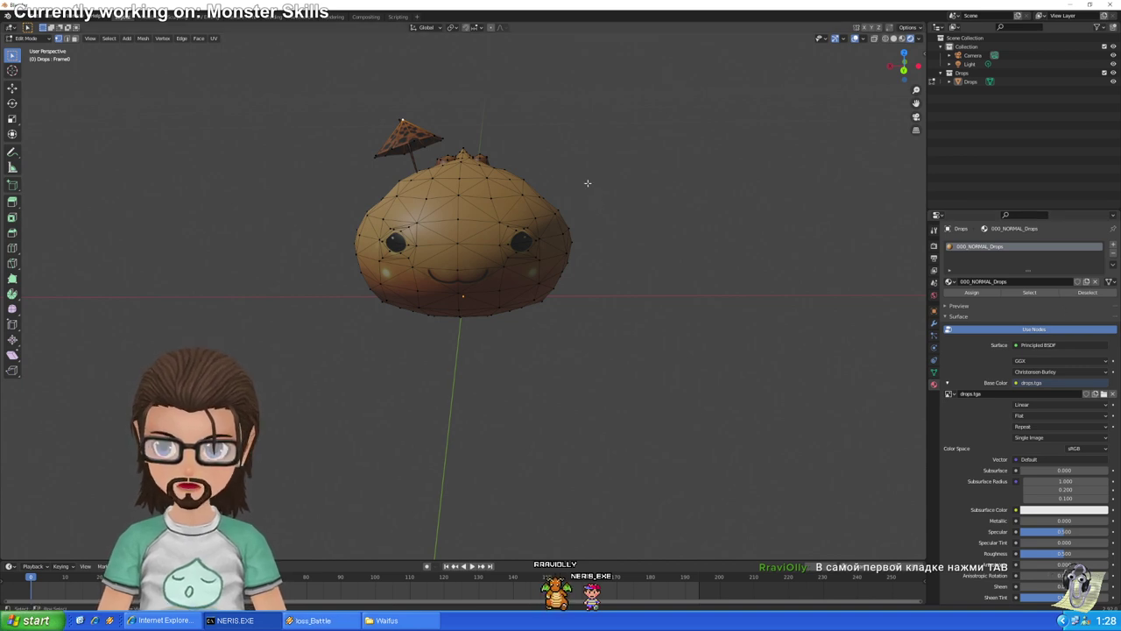
left_click_drag(588, 183, 636, 207)
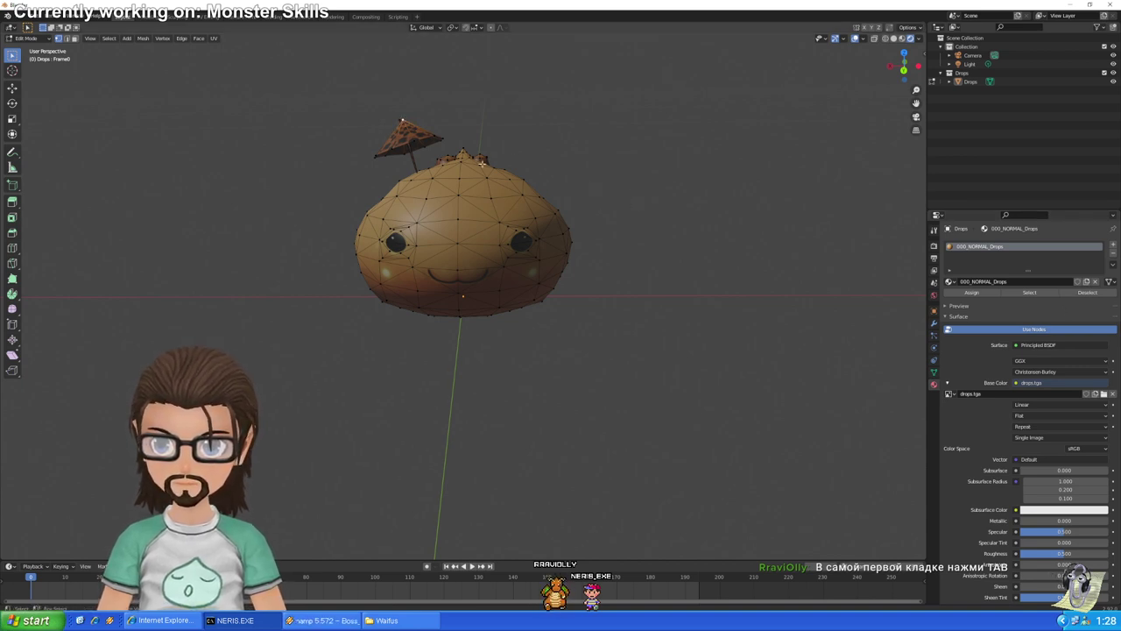
key("ctrl+l")
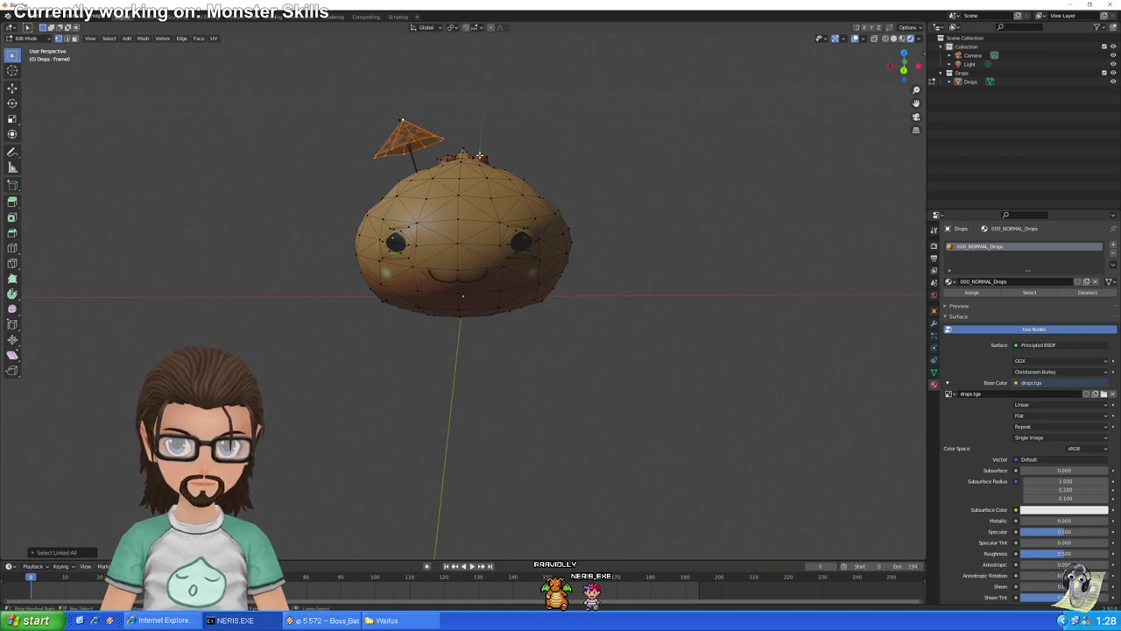
left_click(417, 154, "ctrl")
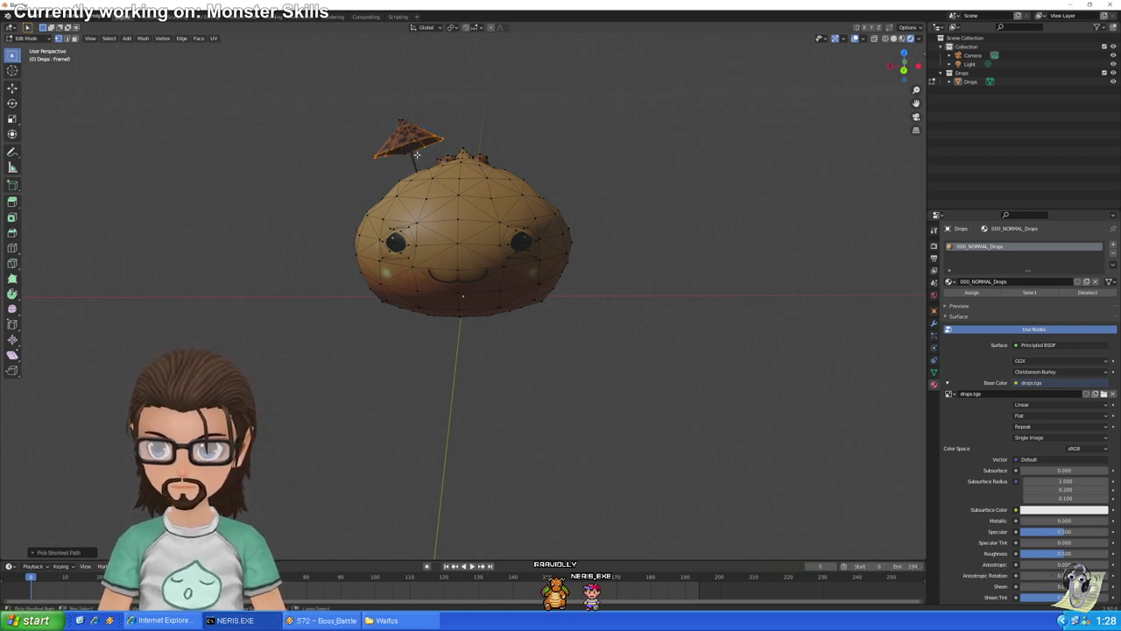
left_click(415, 133)
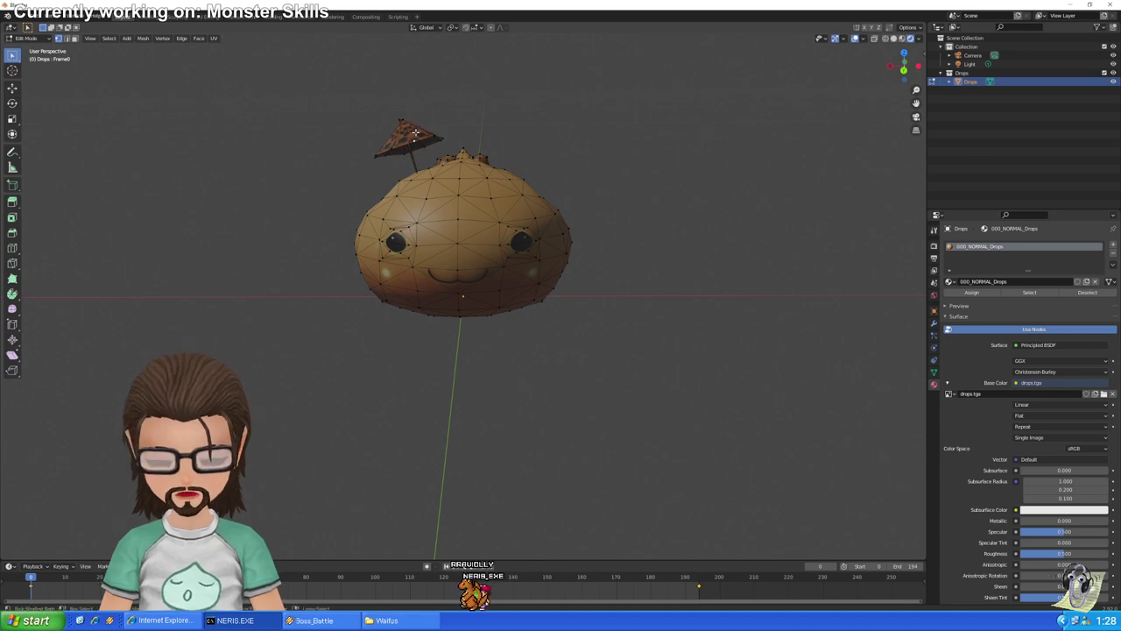
key("ctrl+l")
Select the umbrella's stick together with its canopy as linked geometry on the Drops mesh and check the selection from several sides
scroll(404, 145, "up", 5)
scroll(405, 145, "down", 4)
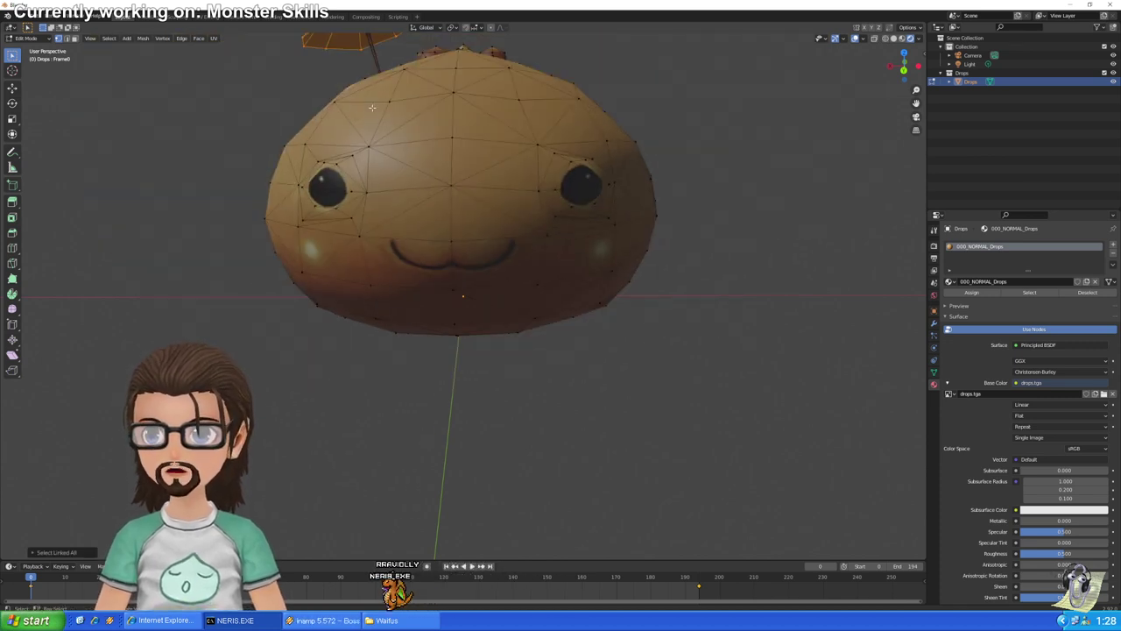
middle_click_drag(404, 144, 306, 94)
middle_click_drag(494, 120, 433, 105)
key("KP_3")
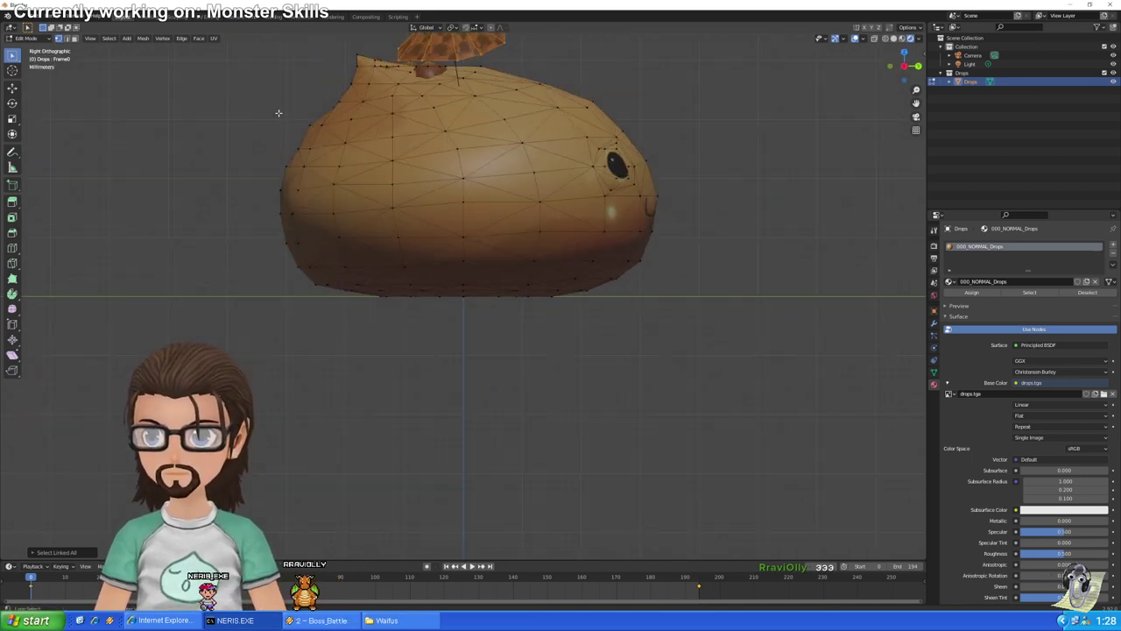
scroll(671, 112, "down", 3)
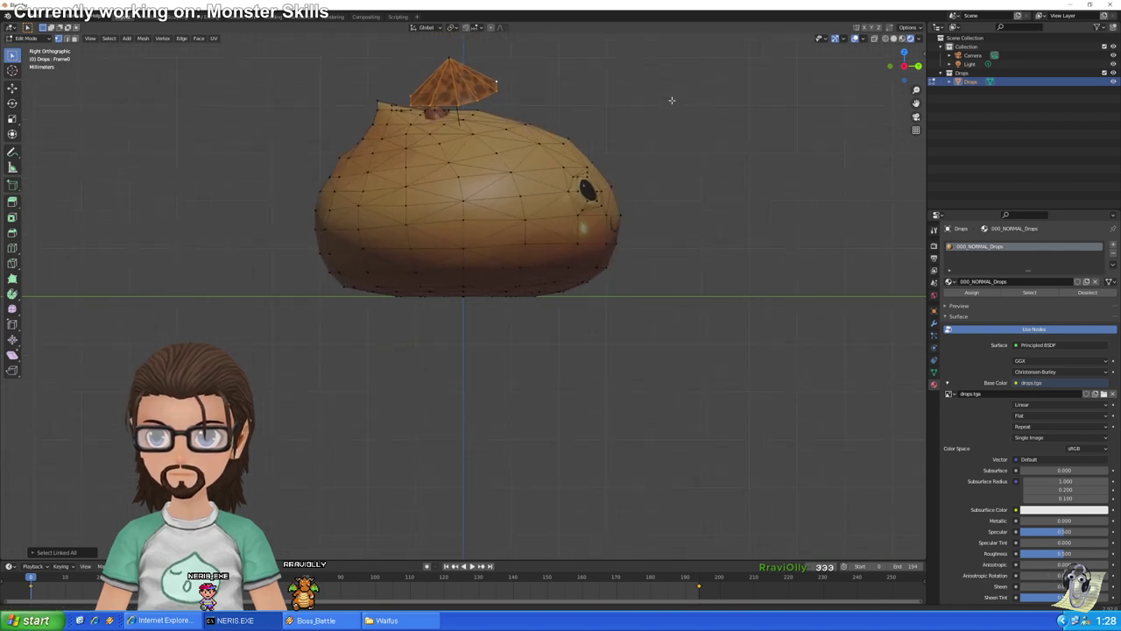
middle_click_drag(561, 117, 513, 133)
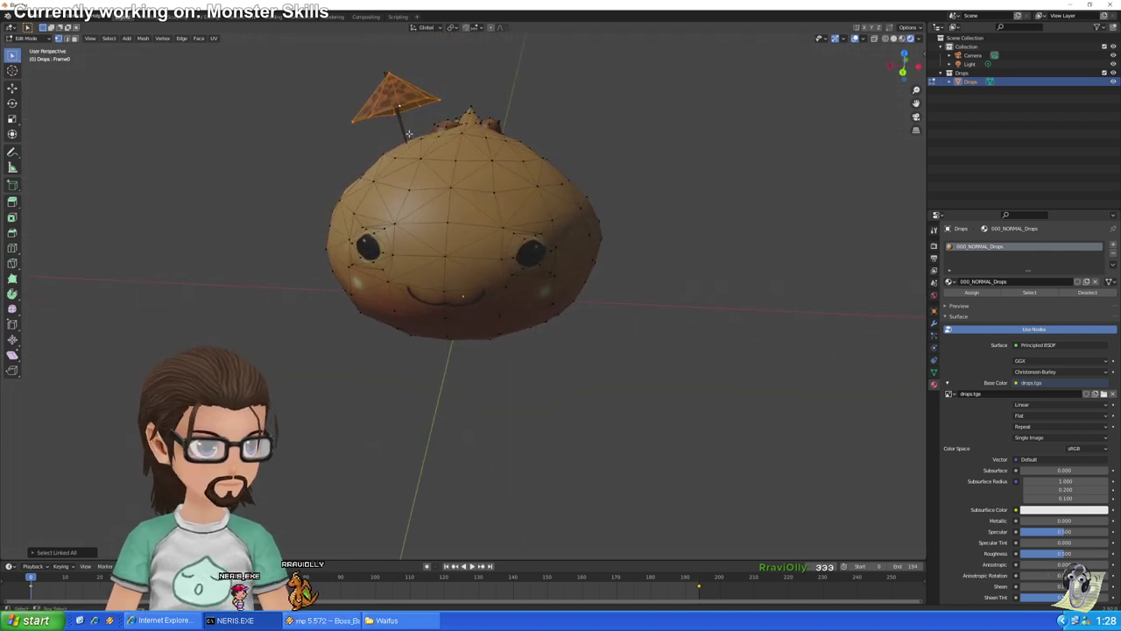
left_click(391, 76, "ctrl")
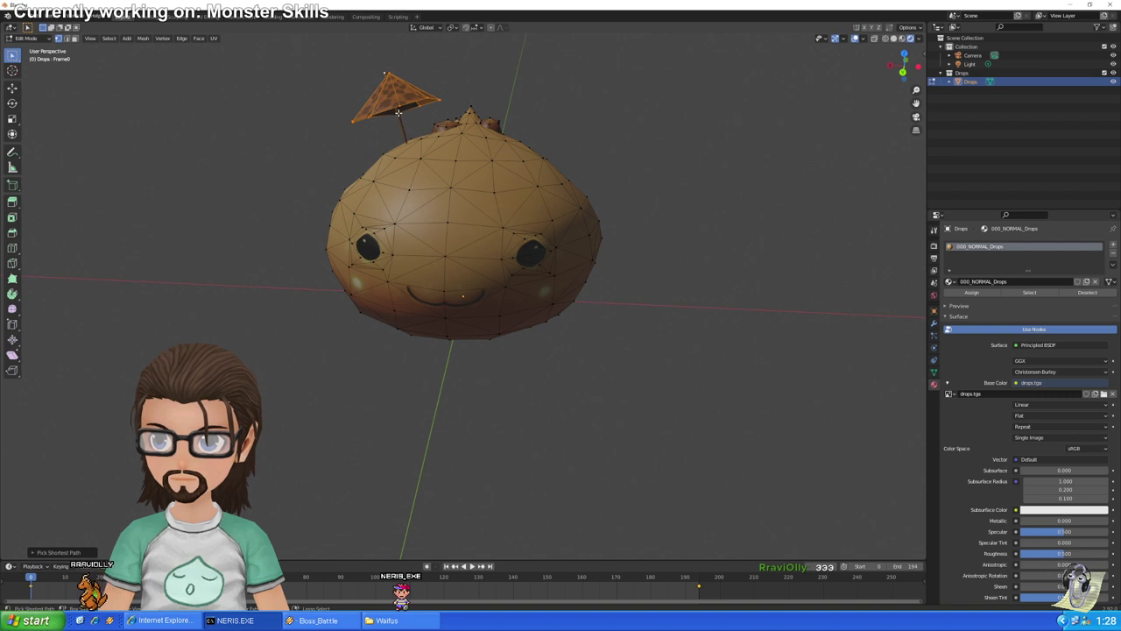
left_click(398, 112)
left_click(390, 77)
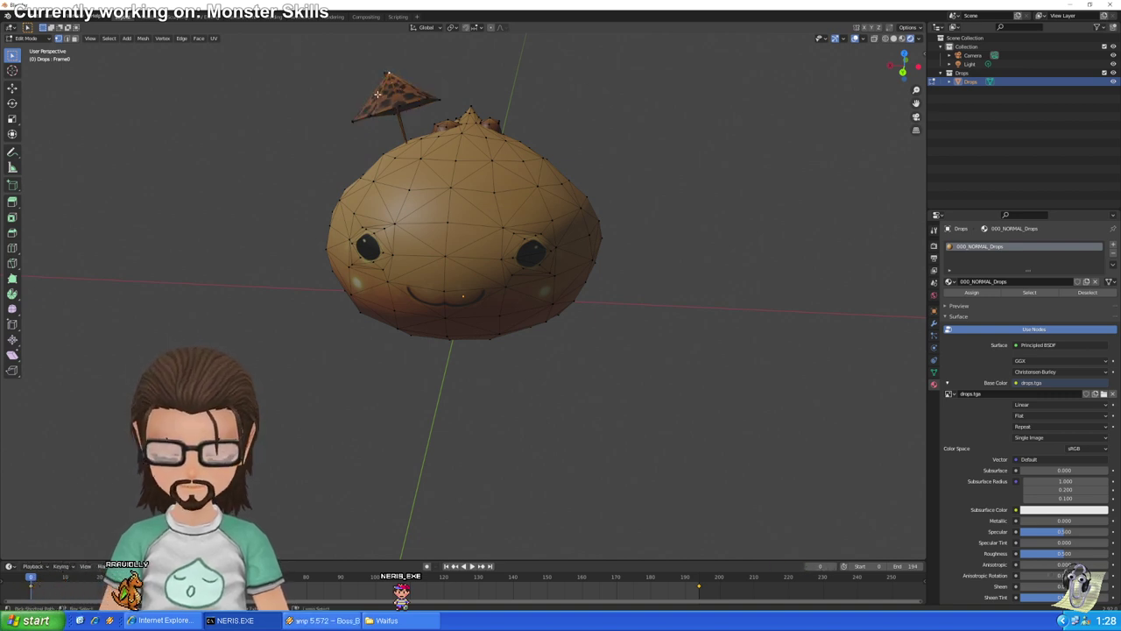
key("ctrl+l")
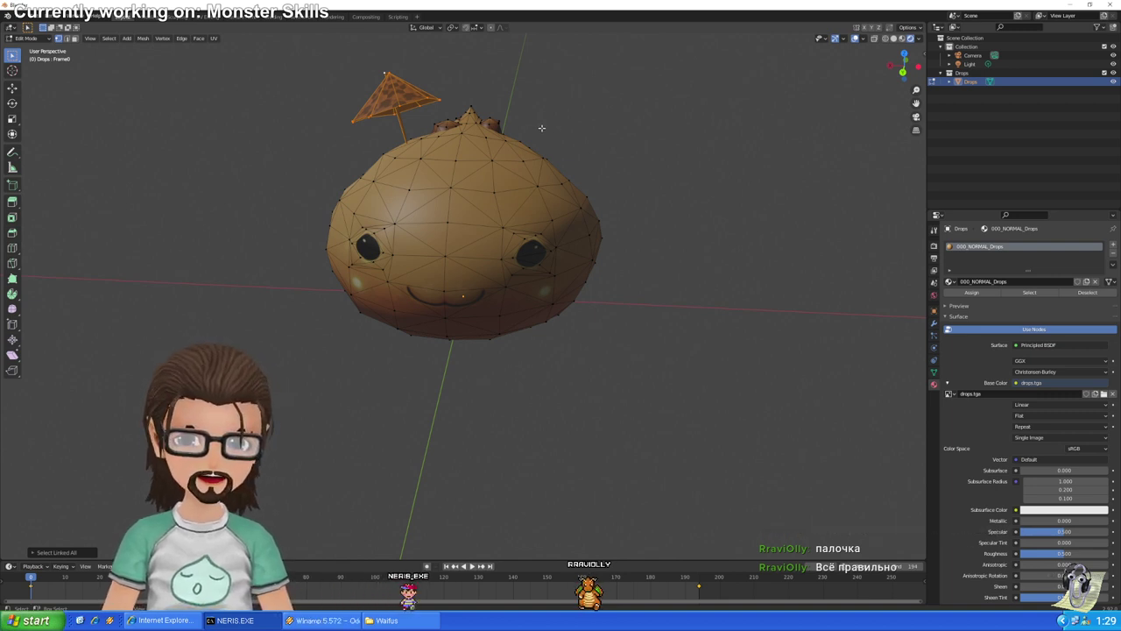
middle_click_drag(541, 128, 581, 125)
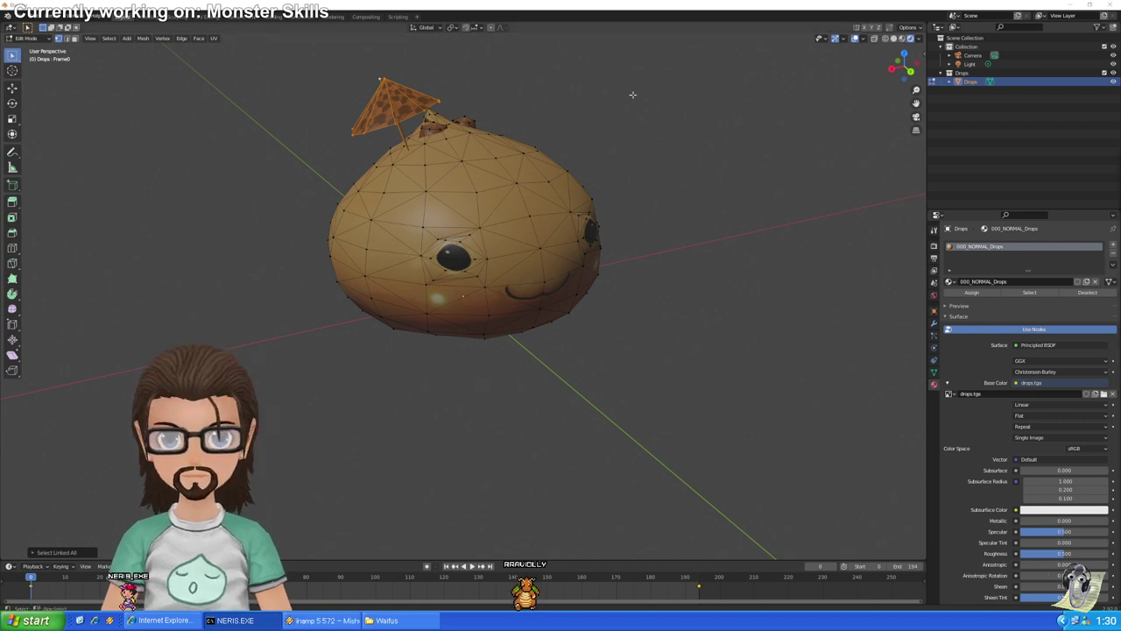
middle_click_drag(700, 158, 778, 237)
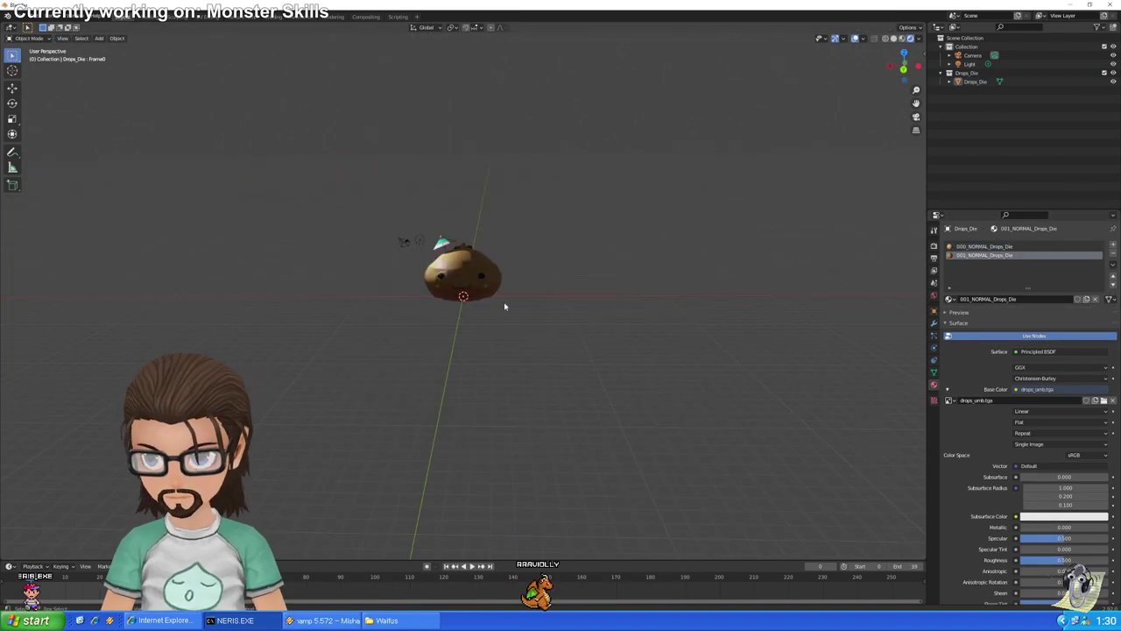
Switch to the Drops_Die scene, examine its textured umbrella up close and select the model
middle_click_drag(505, 307, 555, 308)
scroll(556, 280, "up", 4)
middle_click_drag(555, 257, 593, 190)
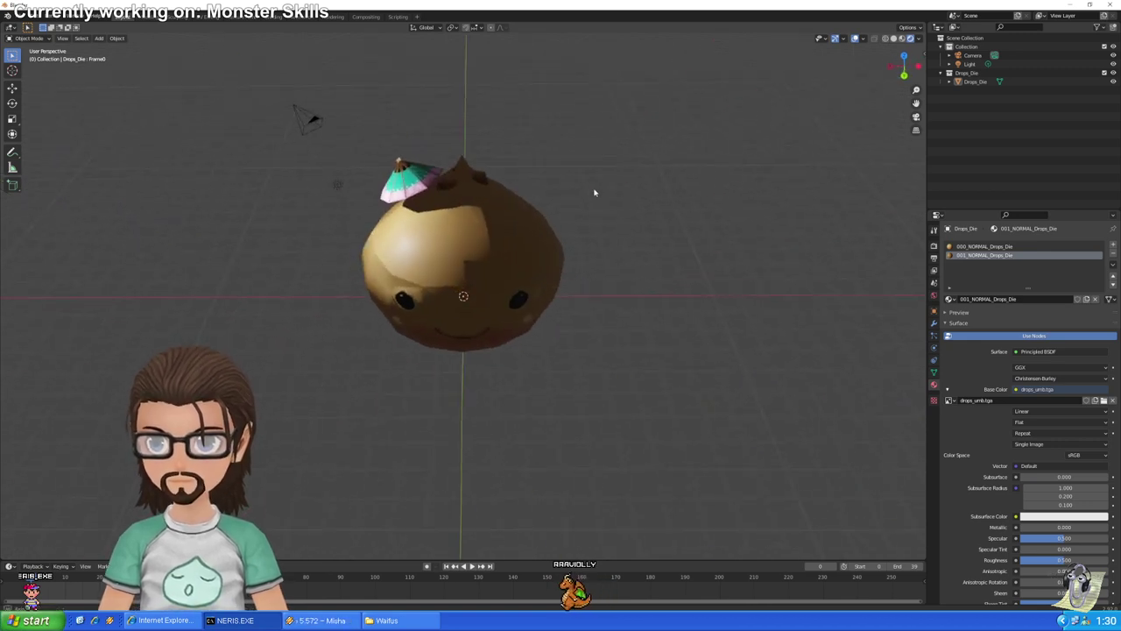
left_click(525, 205)
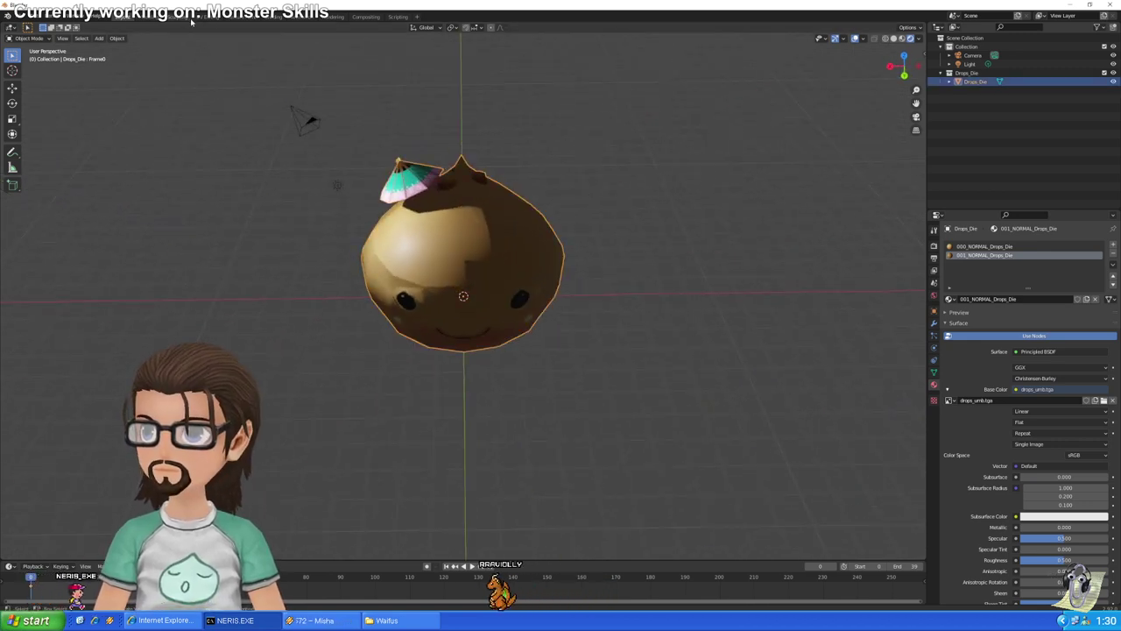
Examine the 001_NORMAL_Drops_Die node setup for the umbrella texture in the Shading workspace
left_click(280, 17)
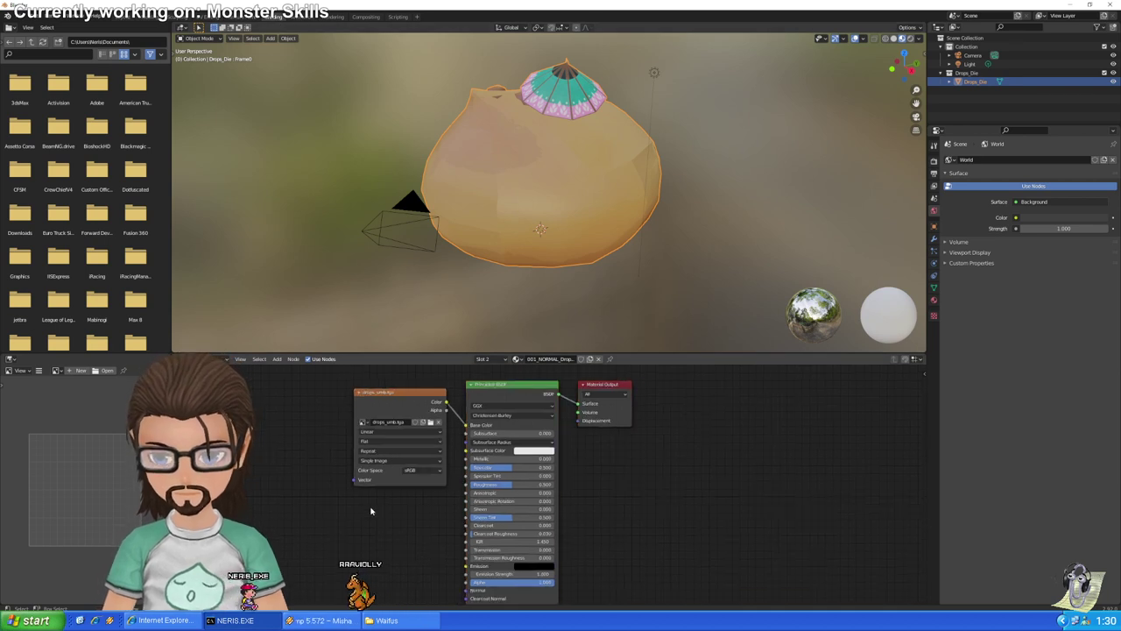
middle_click_drag(371, 511, 365, 552)
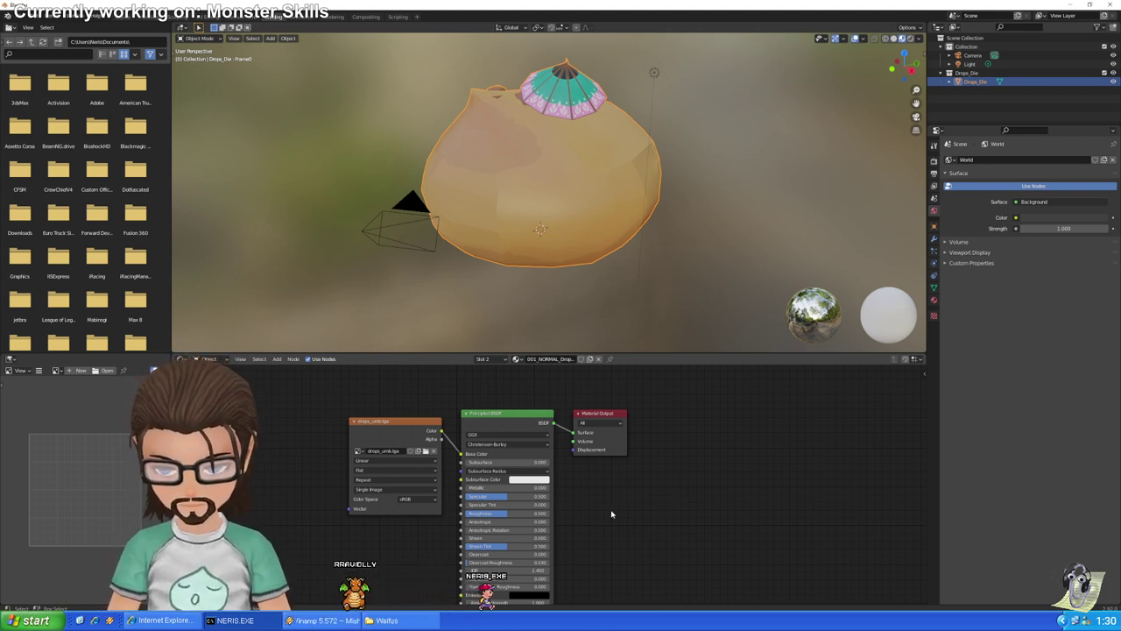
scroll(635, 528, "down", 4)
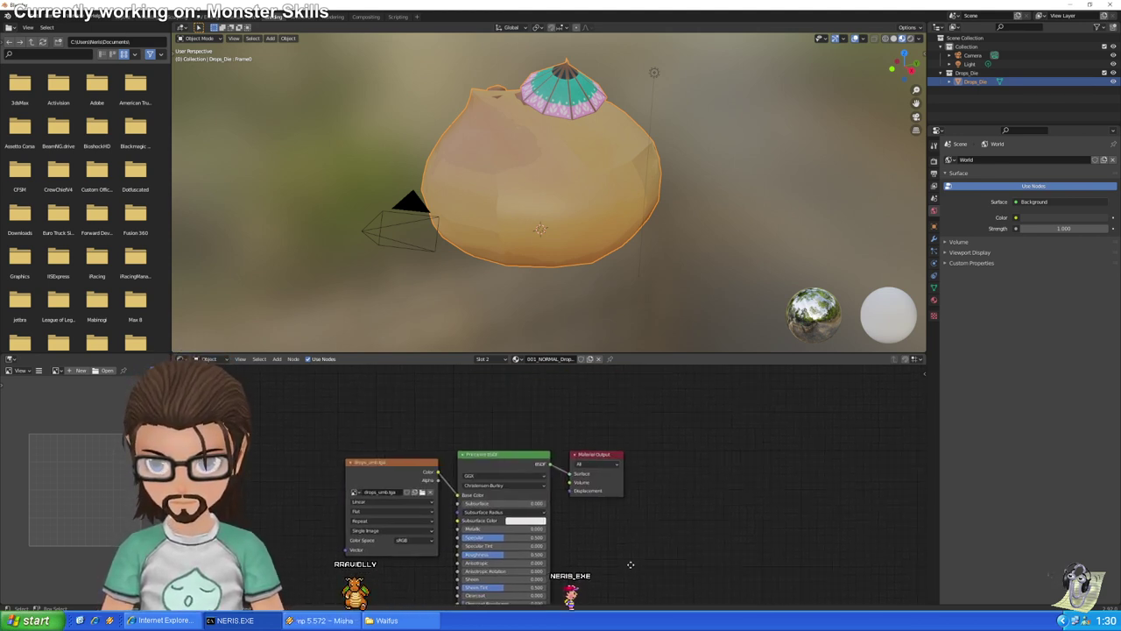
scroll(599, 501, "up", 5)
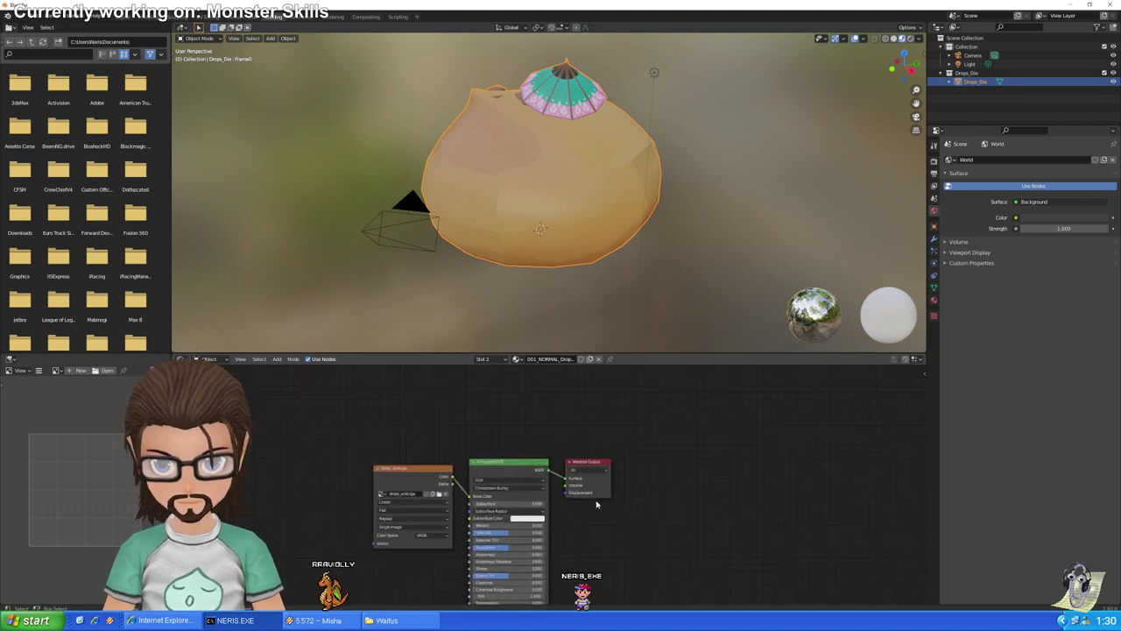
middle_click_drag(603, 483, 604, 467)
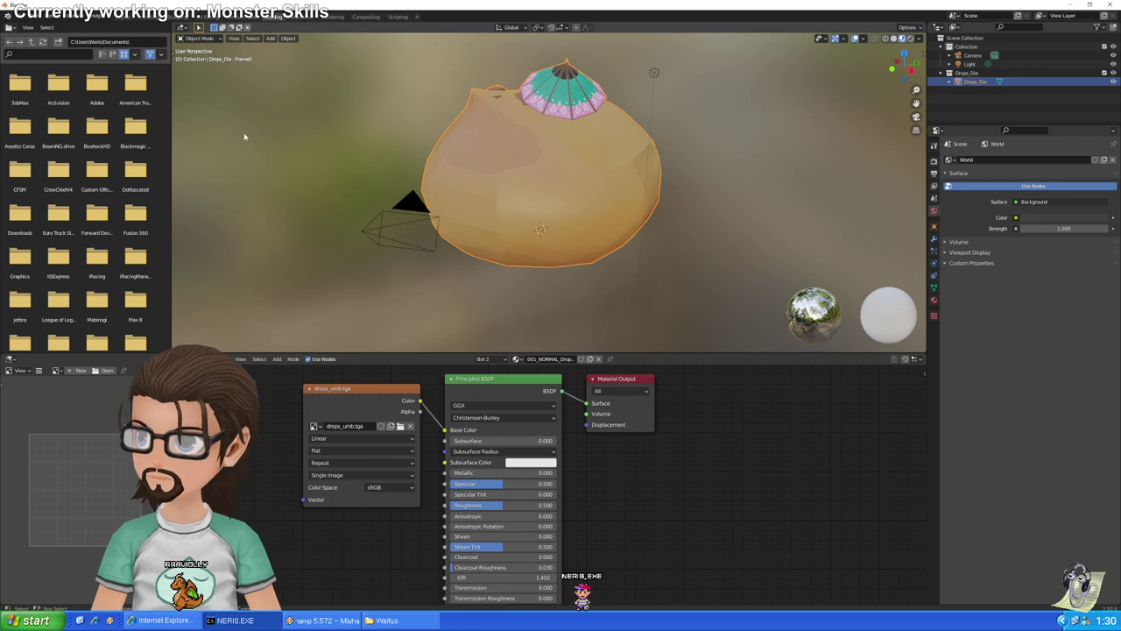
View the Drops_Die mesh in the UV Editing workspace with everything deselected, and return to the Drops scene to view its selected umbrella
left_click(245, 20)
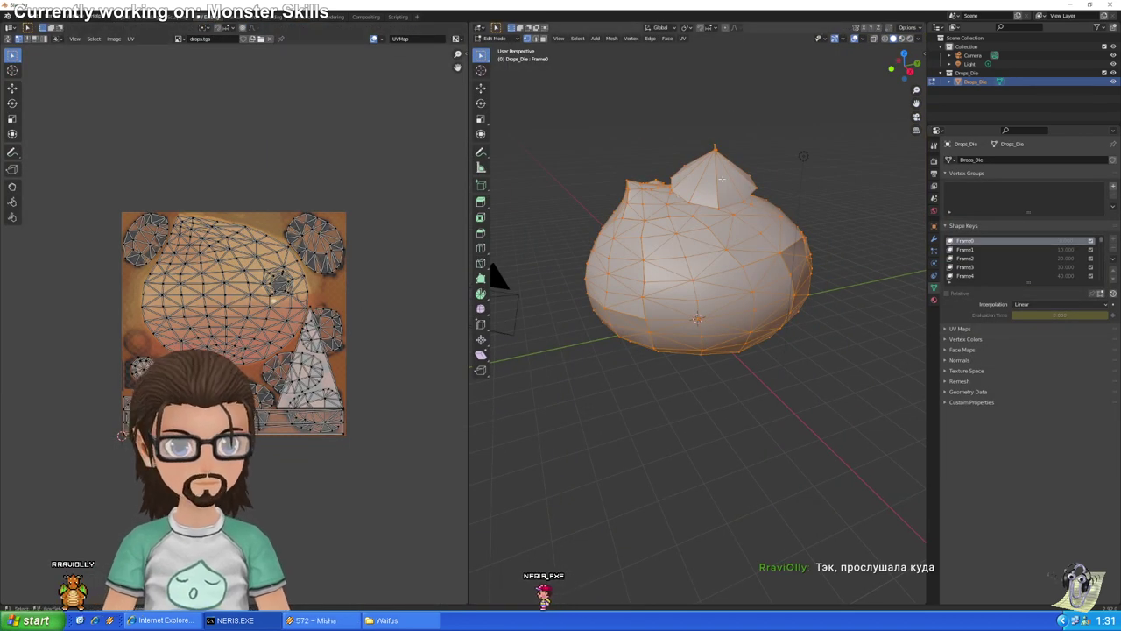
key("alt+a")
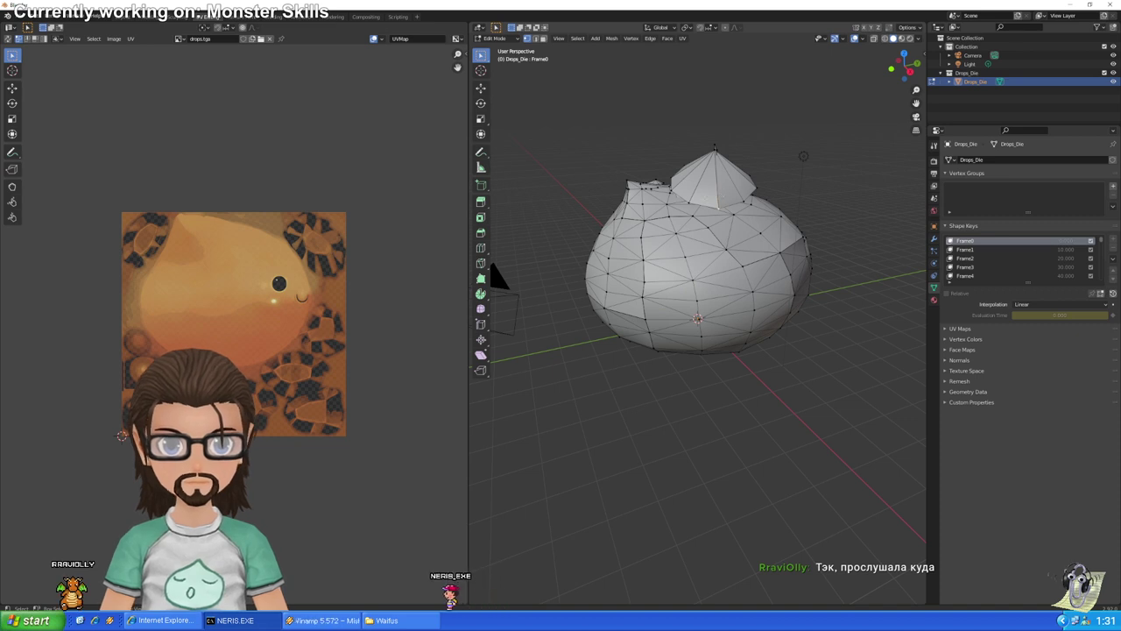
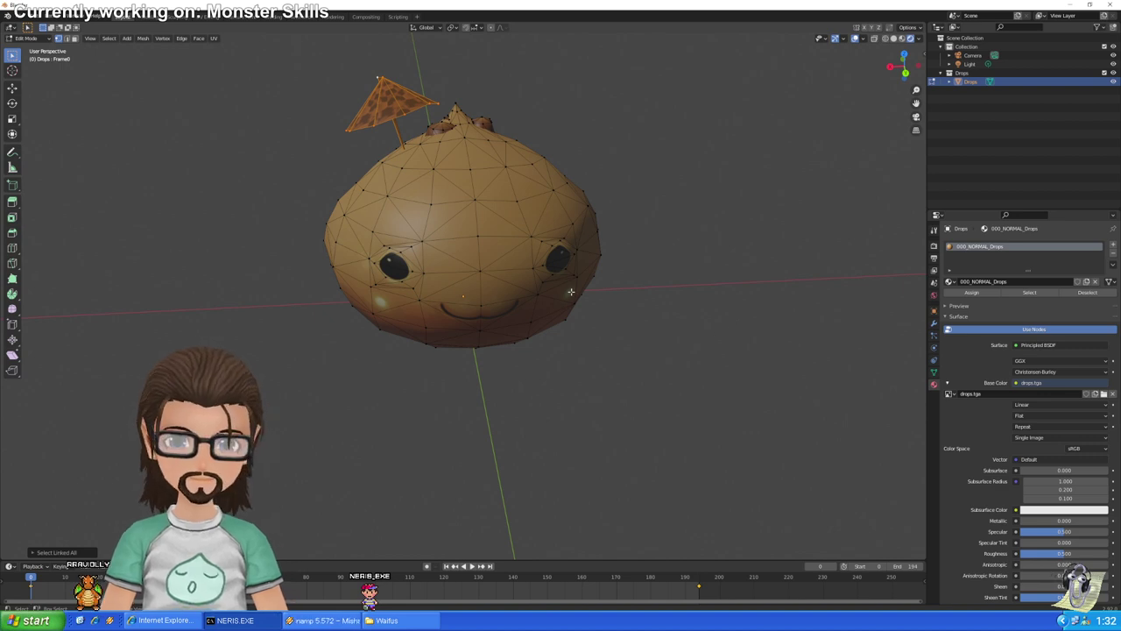
middle_click_drag(571, 292, 651, 163)
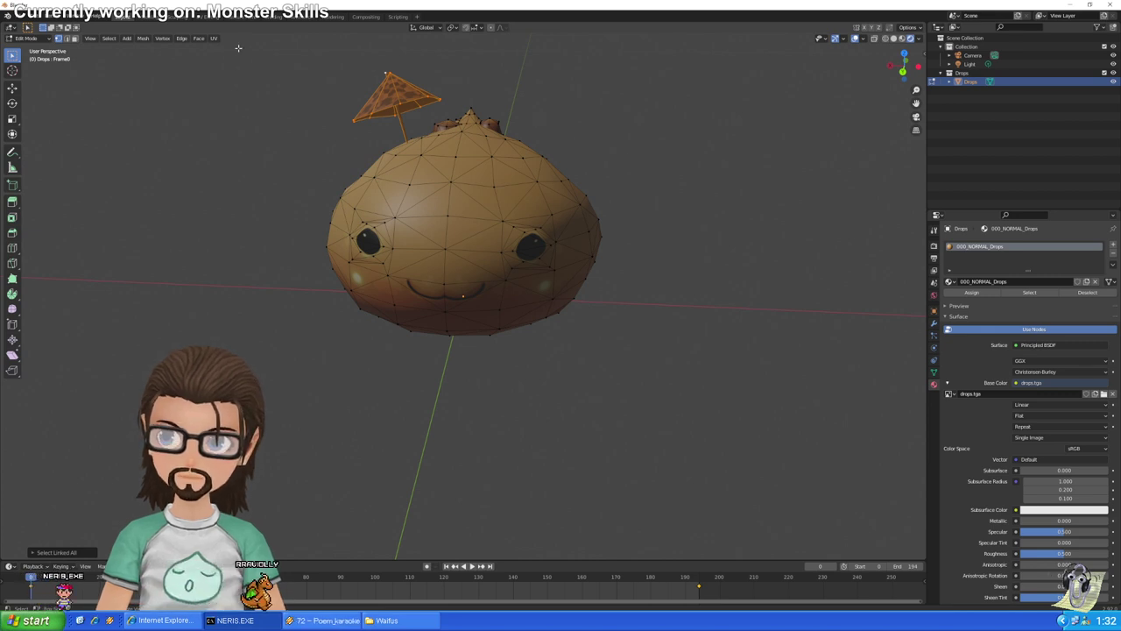
View the selected Drops umbrella in the UV Editing workspace and check which images are available for its UV display
left_click(188, 17)
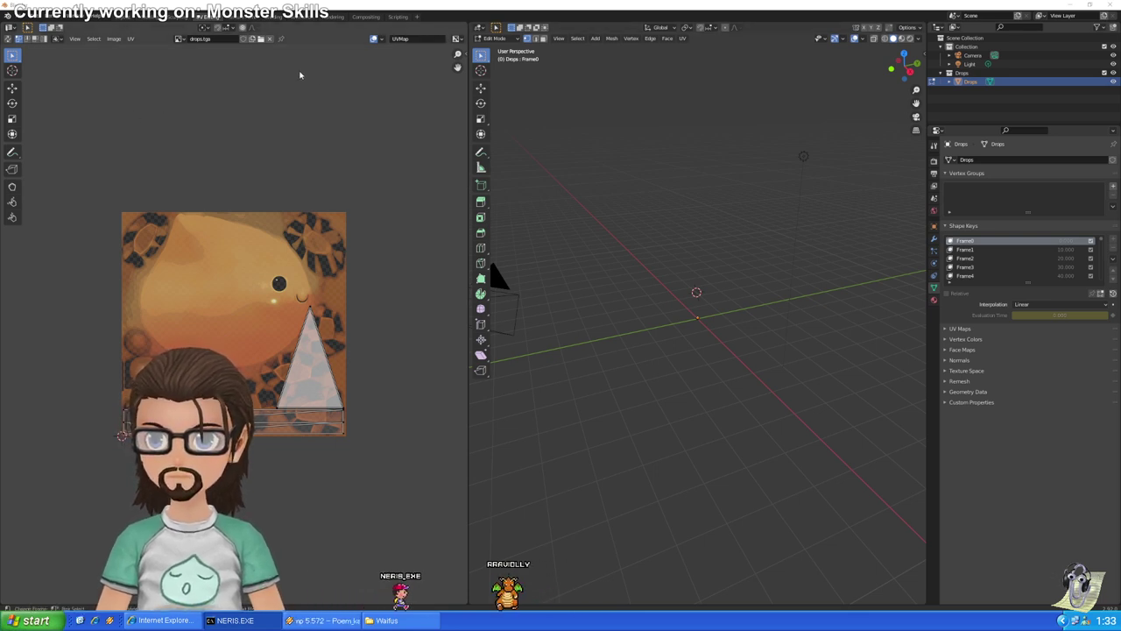
left_click(182, 40)
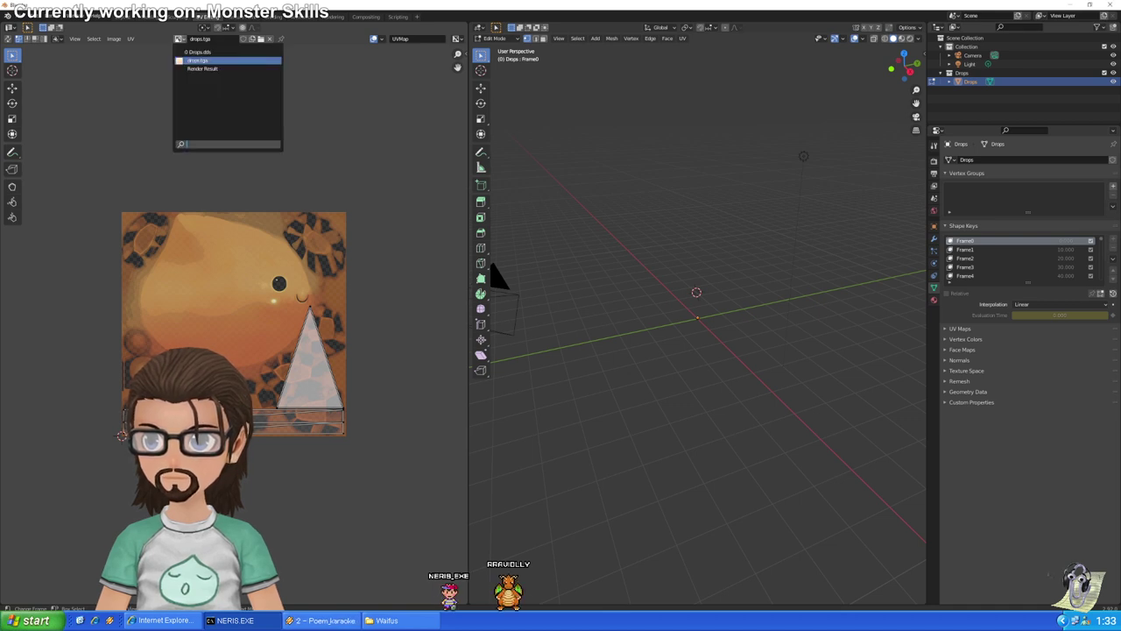
left_click(184, 41)
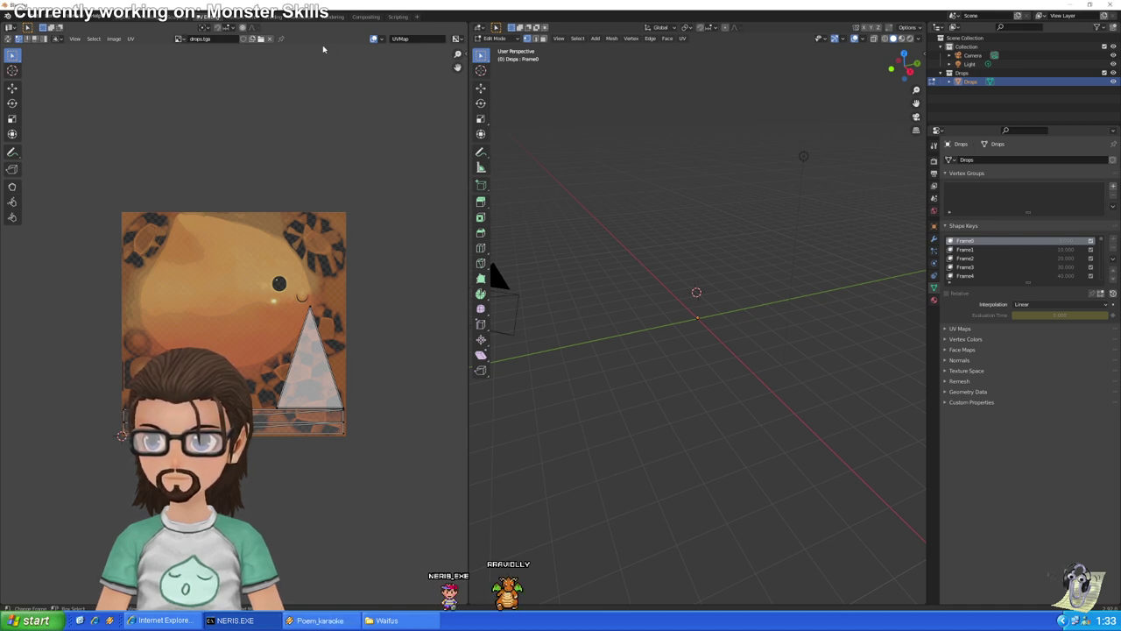
Switch to the Drops_Die scene, display drops_umb.tga behind the UVs, and select the umbrella canopy as linked geometry for inspection up close
key("ctrl+z")
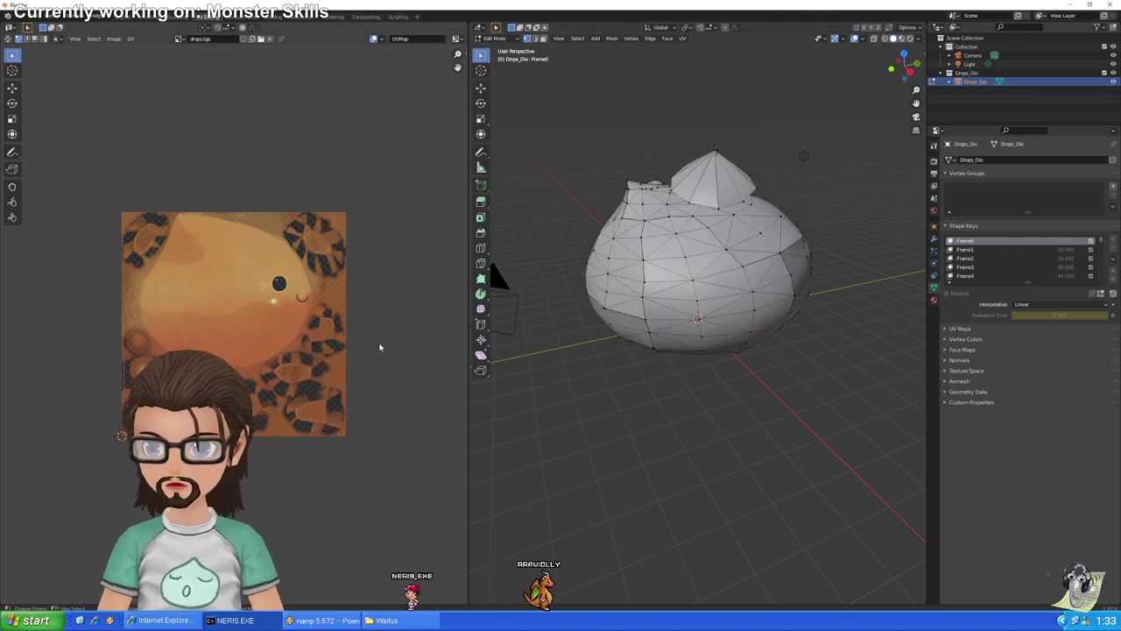
left_click(181, 40)
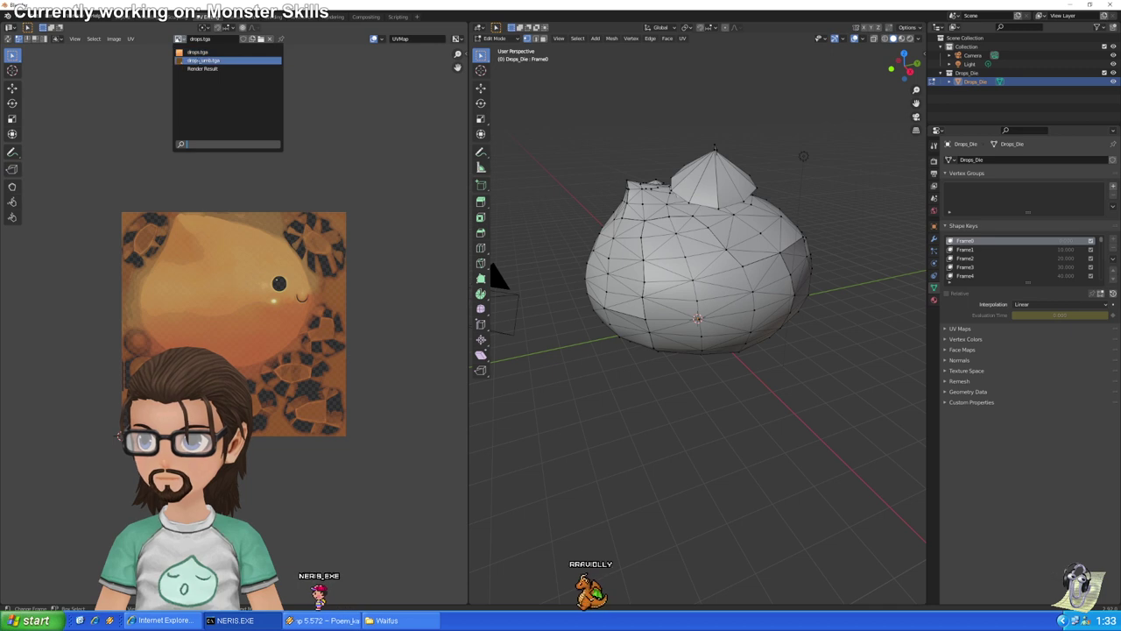
left_click(197, 66)
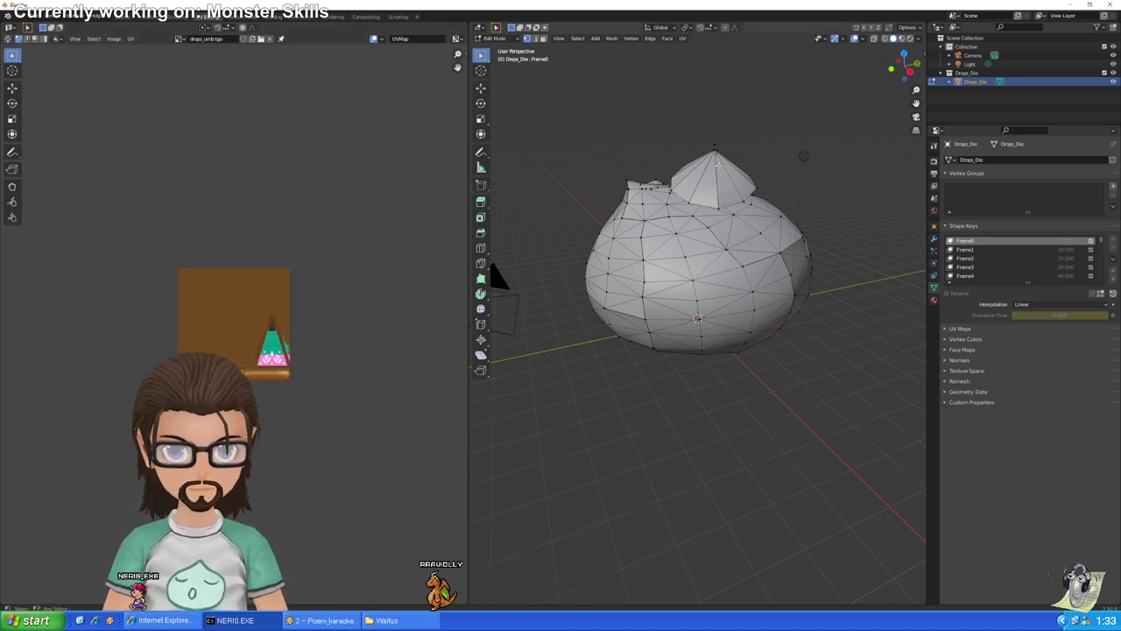
left_click(714, 151)
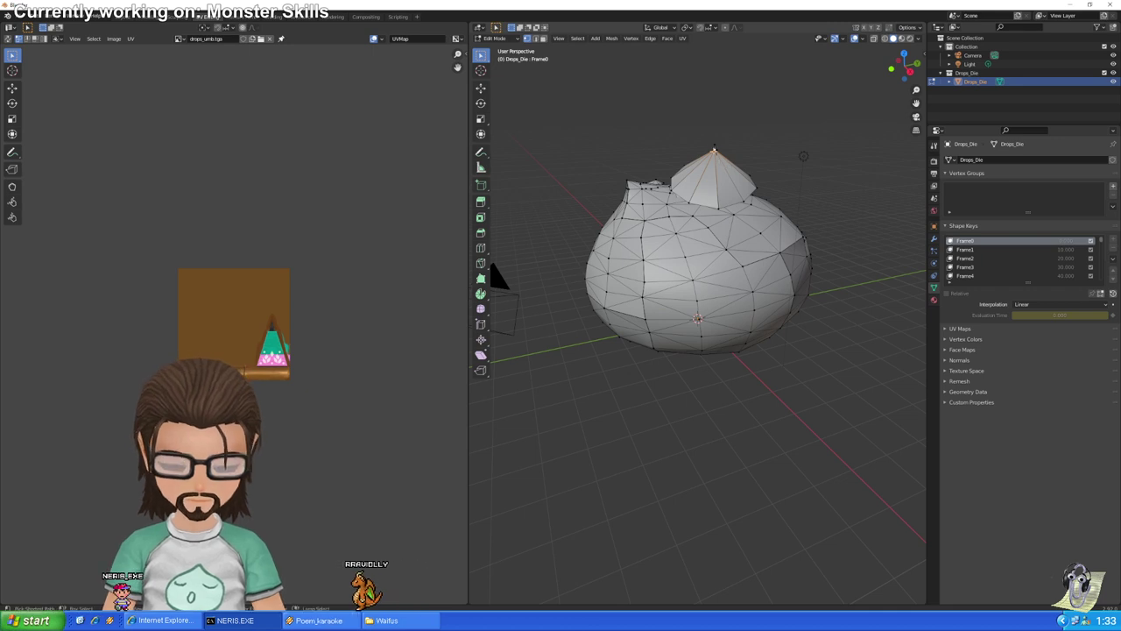
key("ctrl+l")
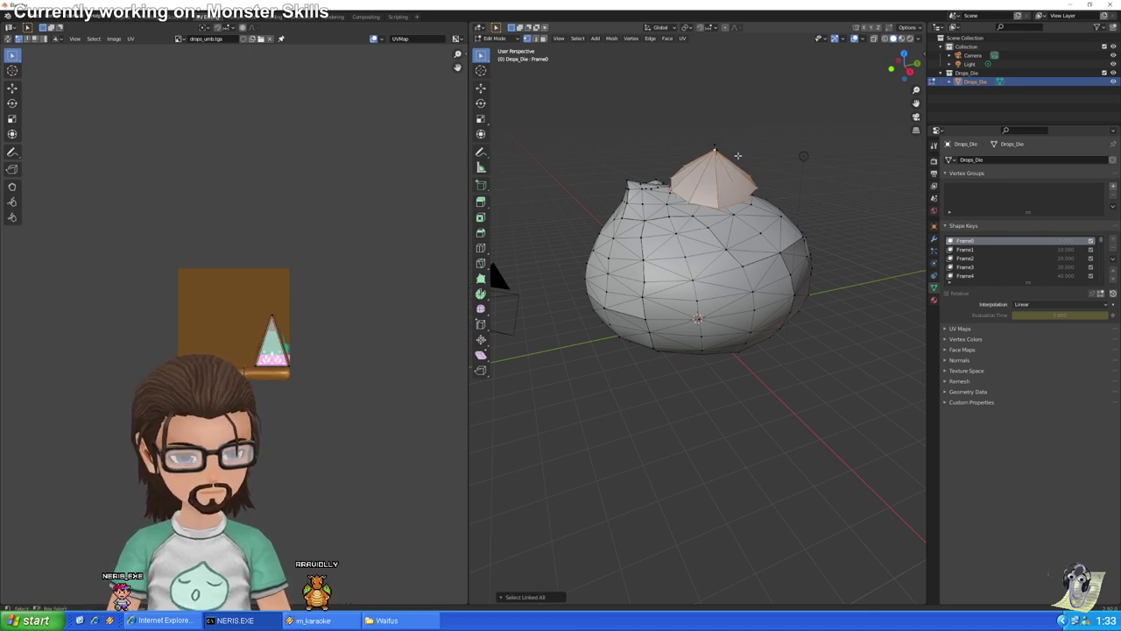
scroll(738, 155, "up", 5)
middle_click_drag(738, 155, 863, 96)
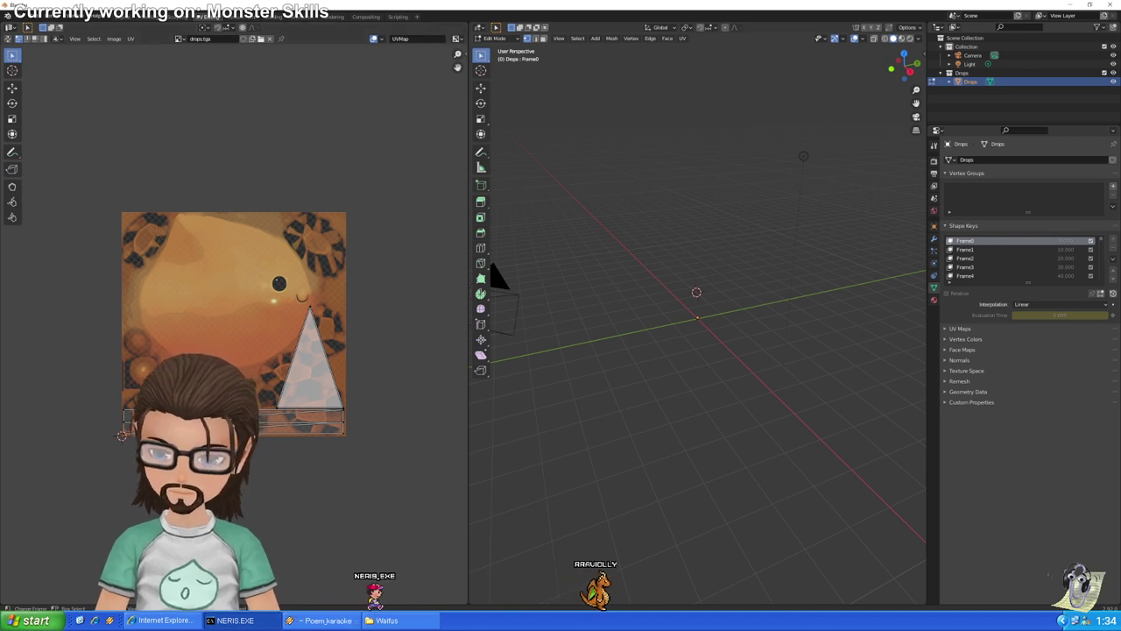
Compare the umbrella UV layouts of Drops and Drops_Die, and open the material settings in both scenes
key("ctrl+z")
key("ctrl+z")
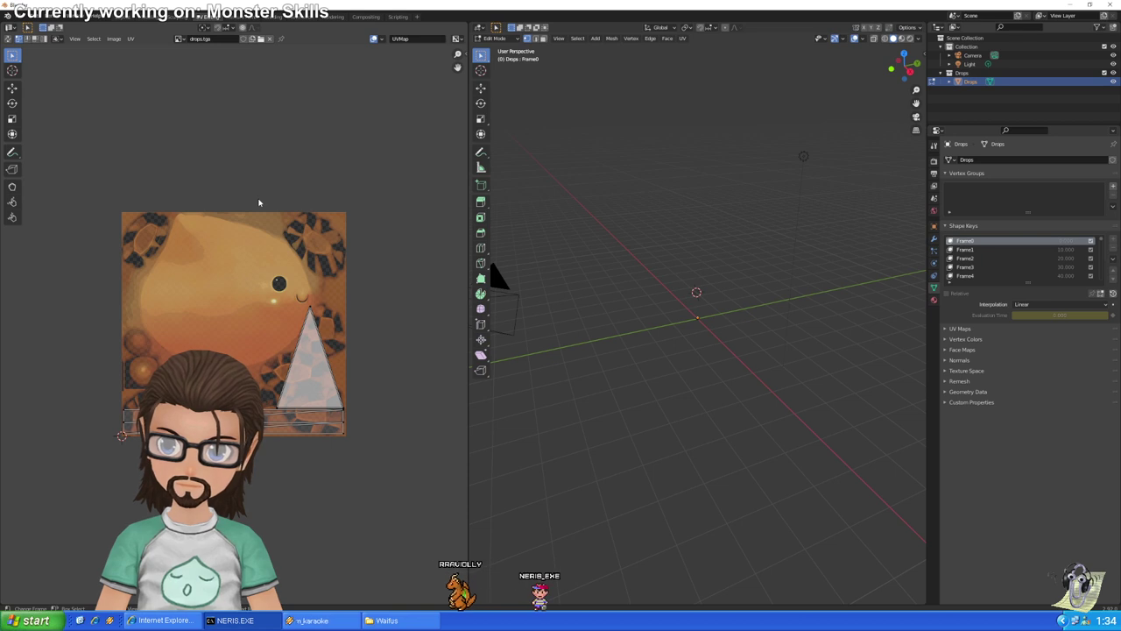
key("ctrl+shift+z")
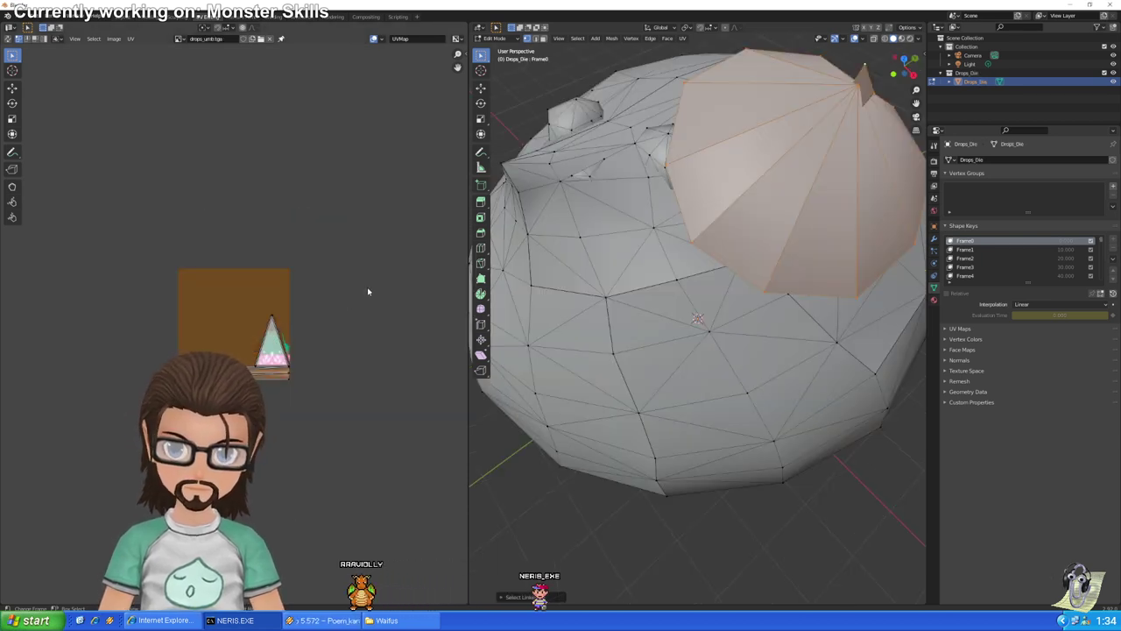
left_click(935, 300)
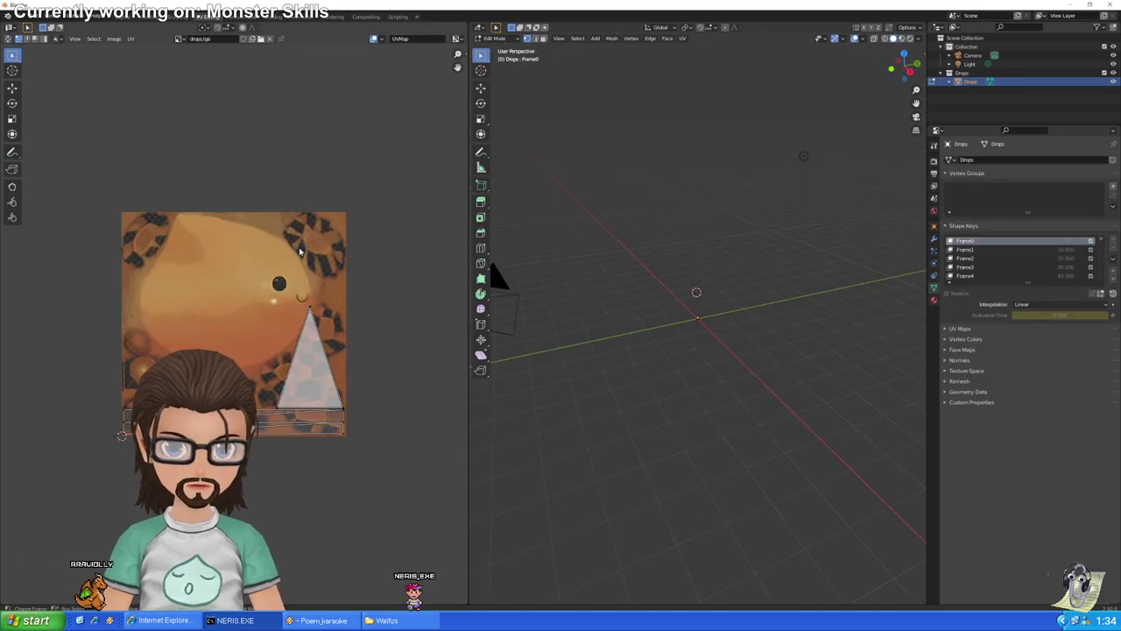
left_click(934, 300)
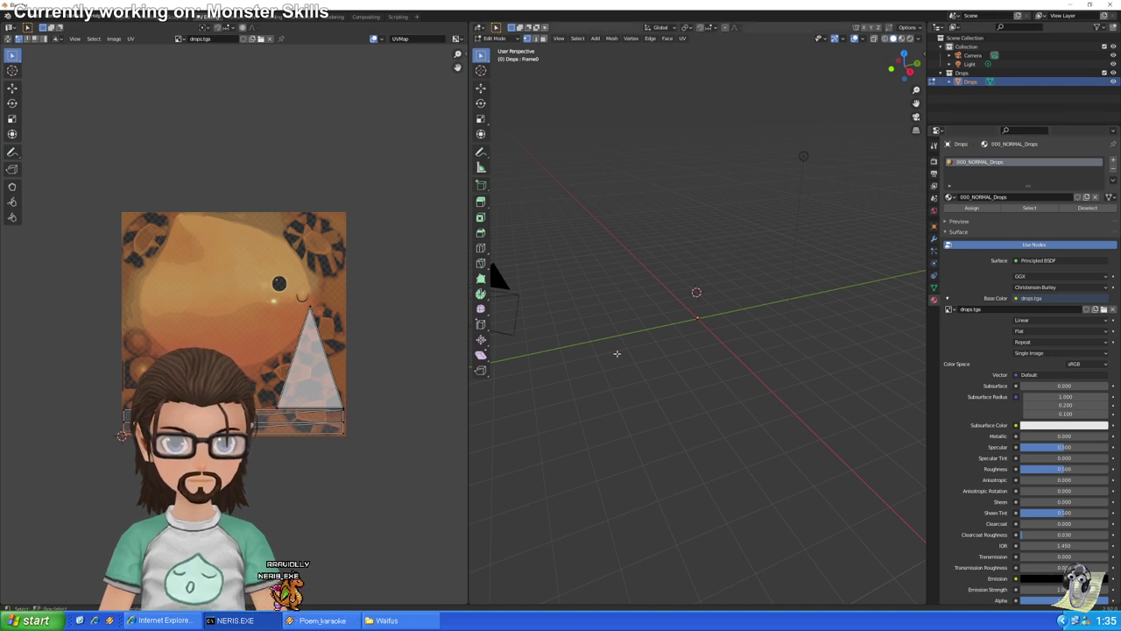
Add a second material slot to Drops with a new material named 001_NORMAL_Drops, following the Drops_Die material's naming
scroll(686, 329, "up", 10)
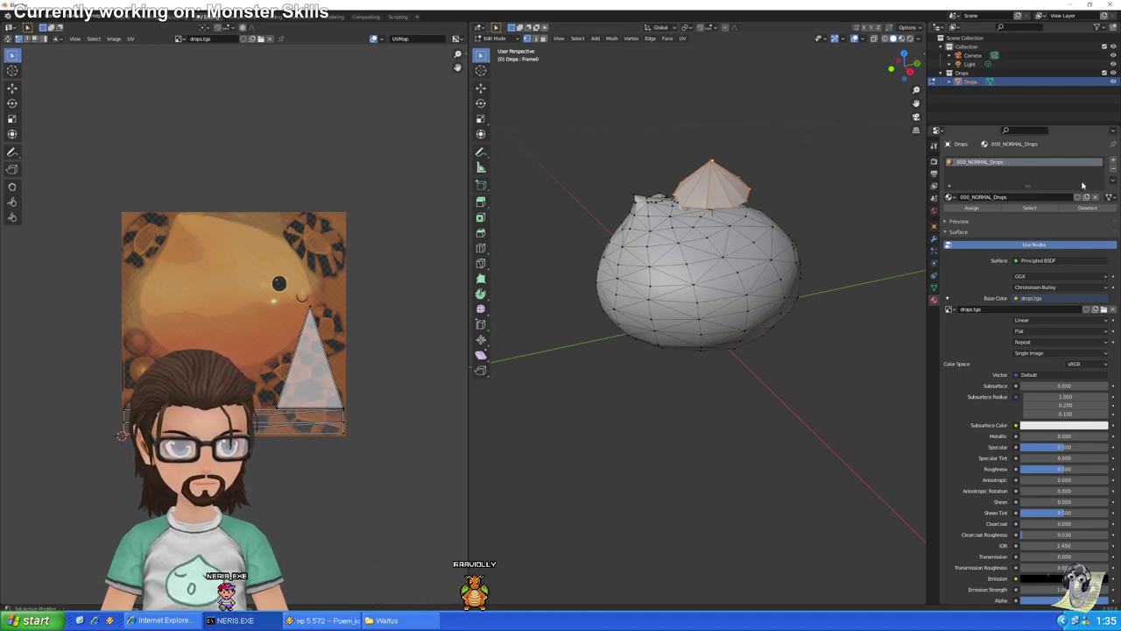
left_click(1112, 163)
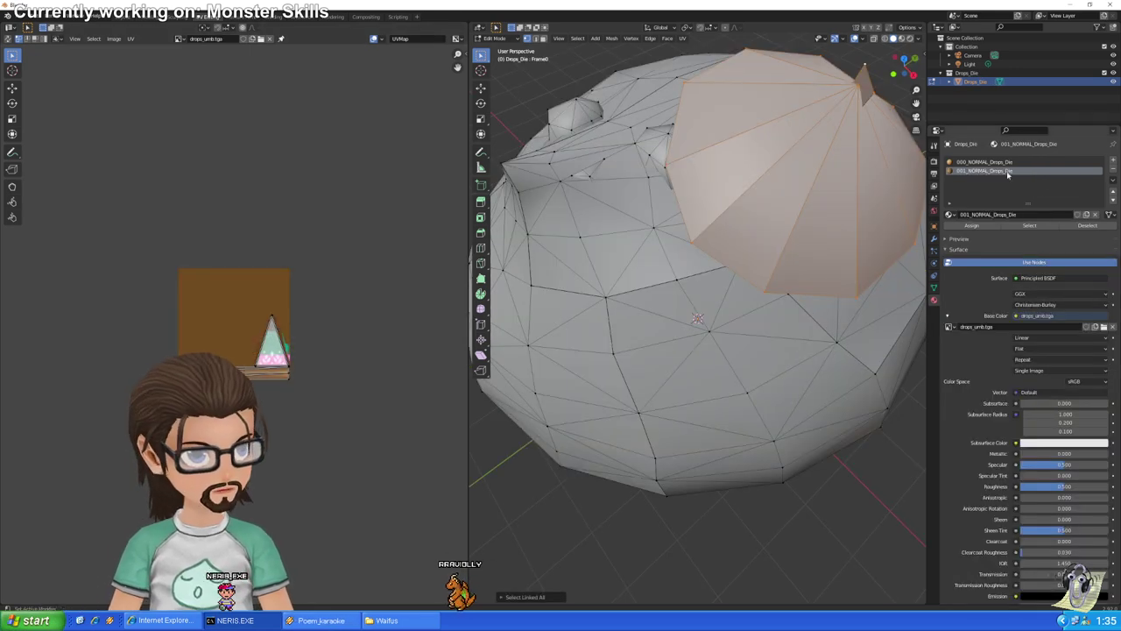
double_click(1016, 215)
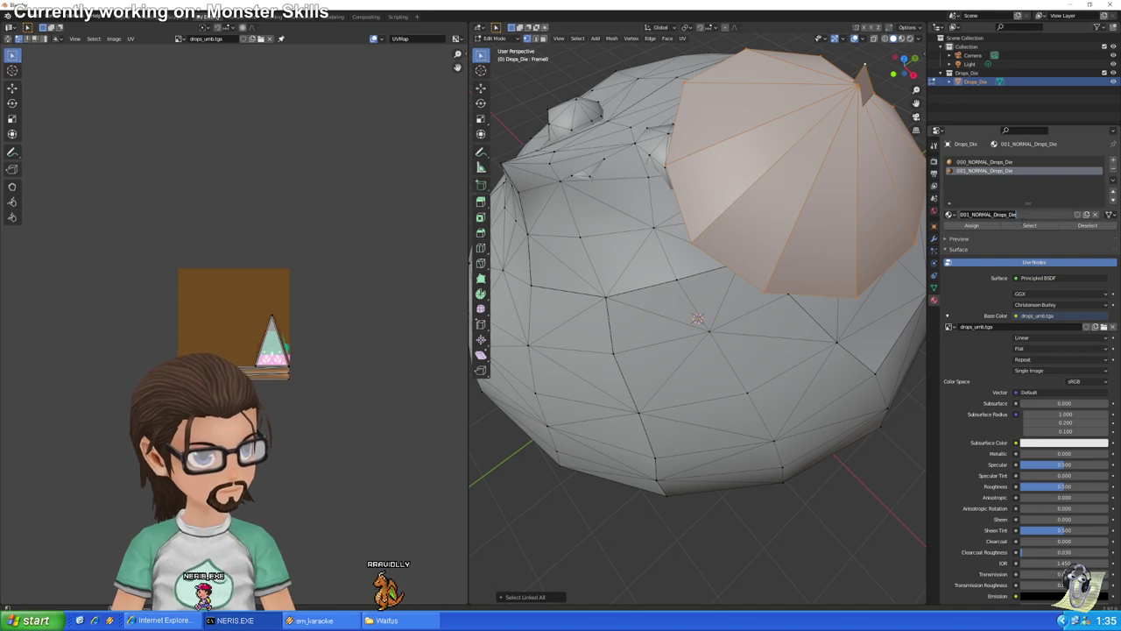
key("Return")
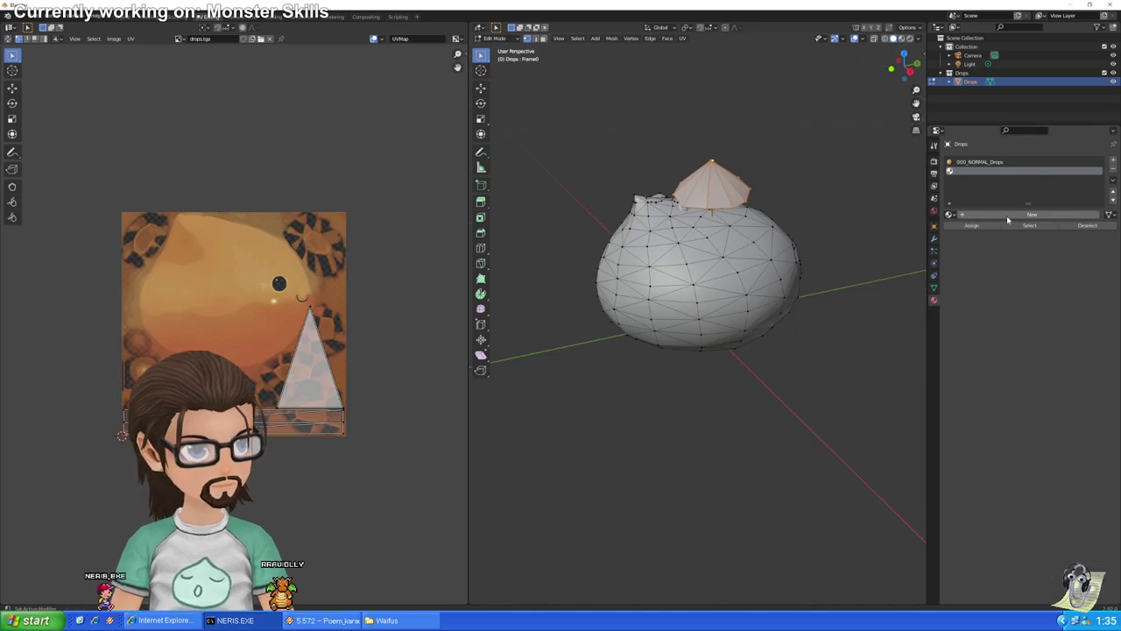
left_click(1003, 171)
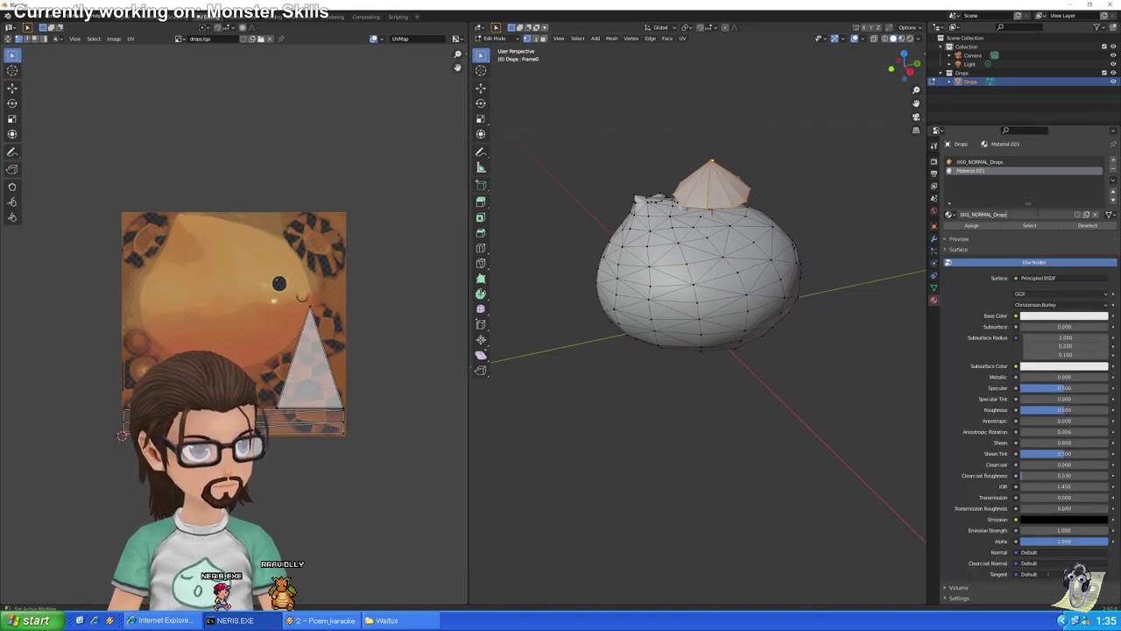
key("Return")
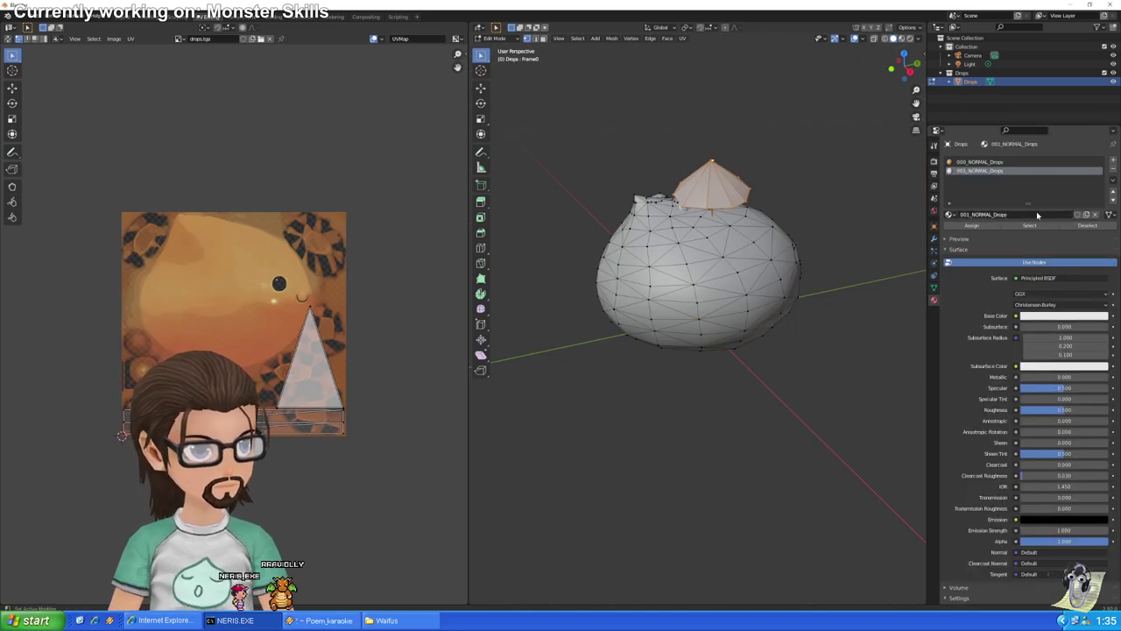
Assign 001_NORMAL_Drops to the selected umbrella and set its base color to an image texture using drops_umb.tga
left_click(1016, 316)
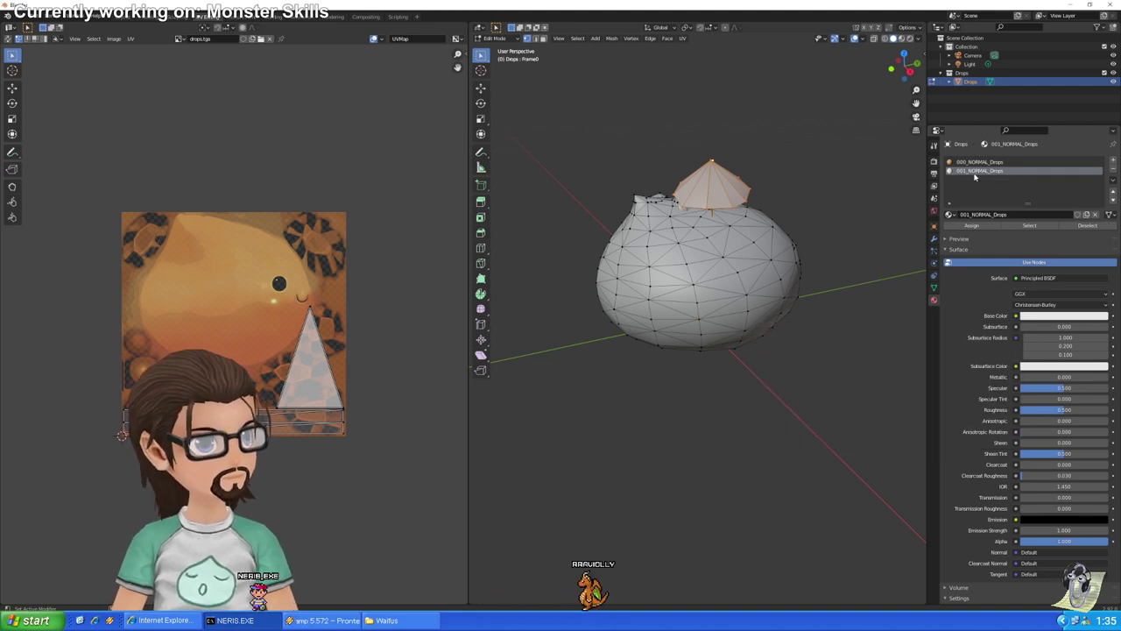
left_click(970, 227)
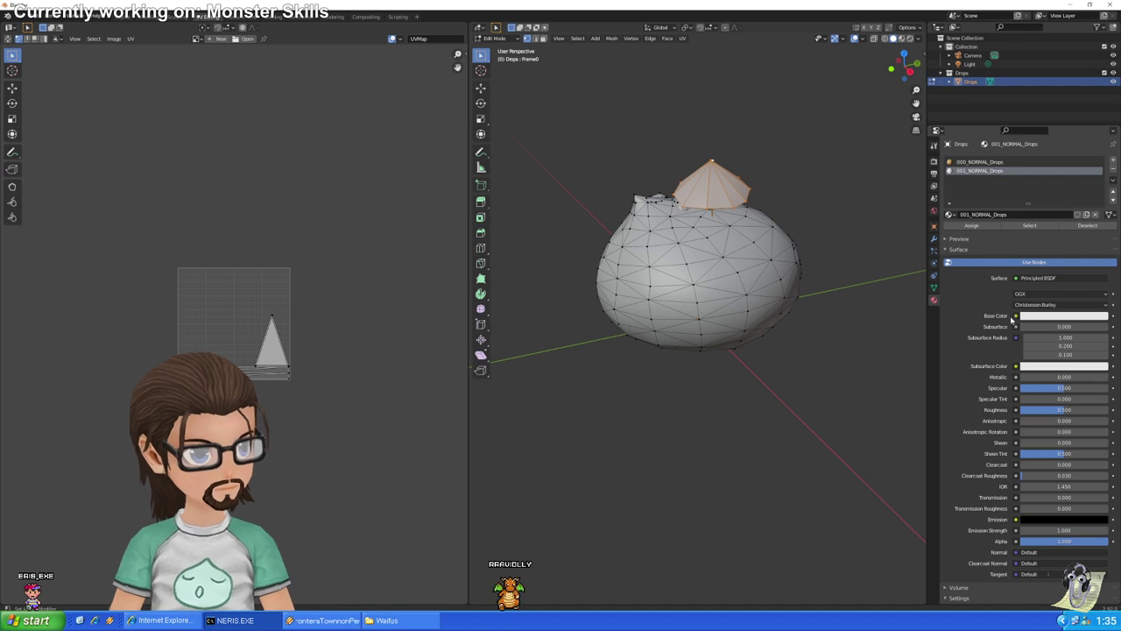
left_click(1016, 317)
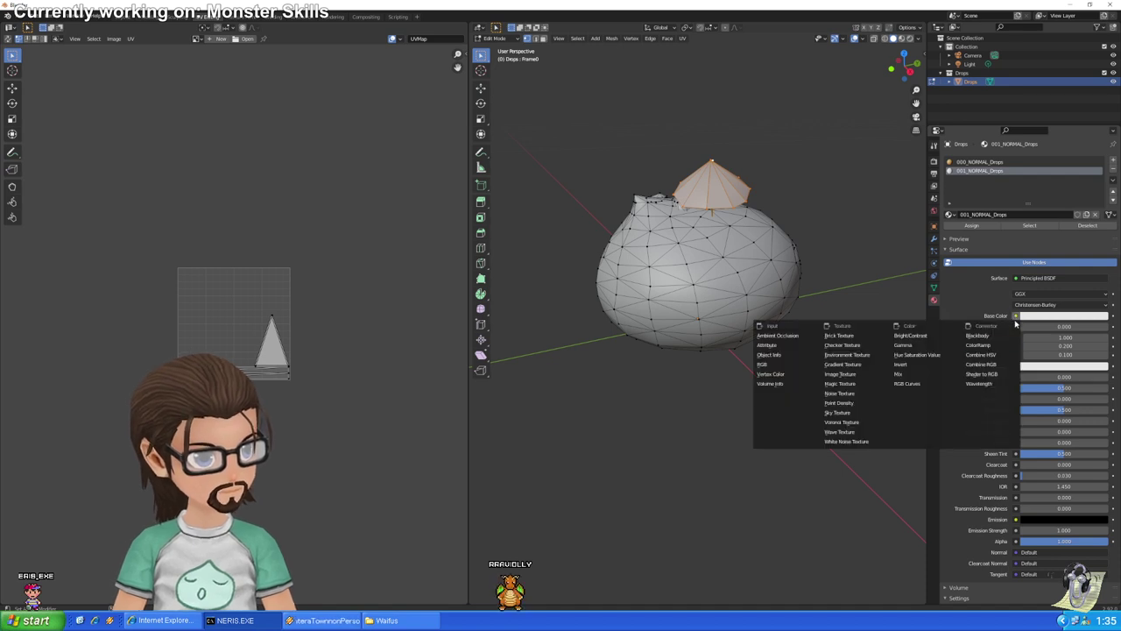
left_click(866, 375)
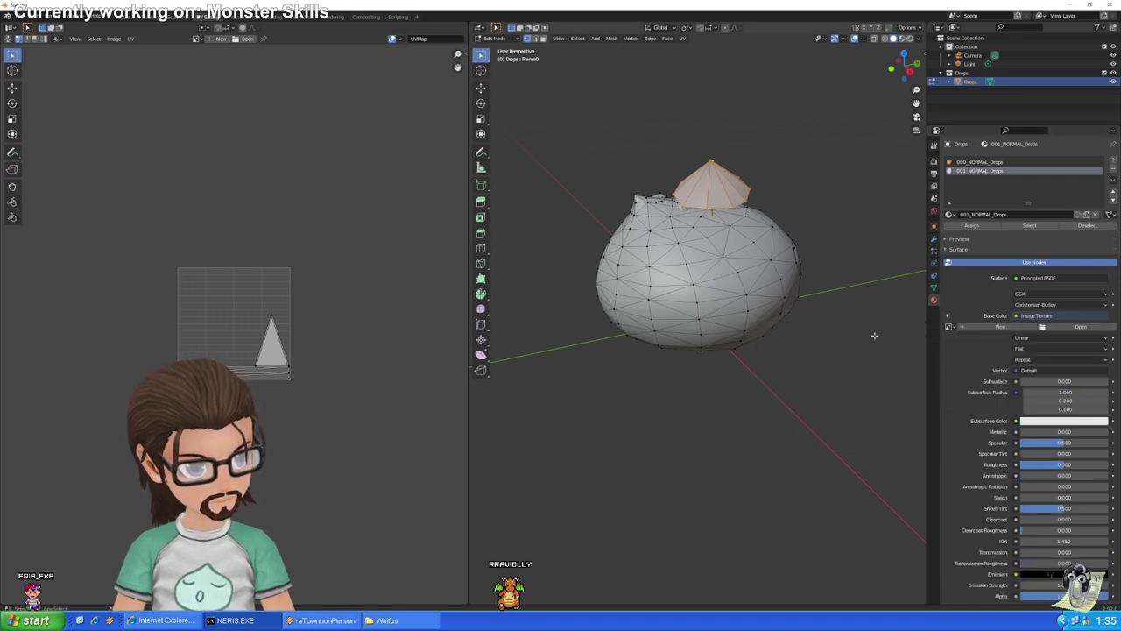
left_click(1079, 327)
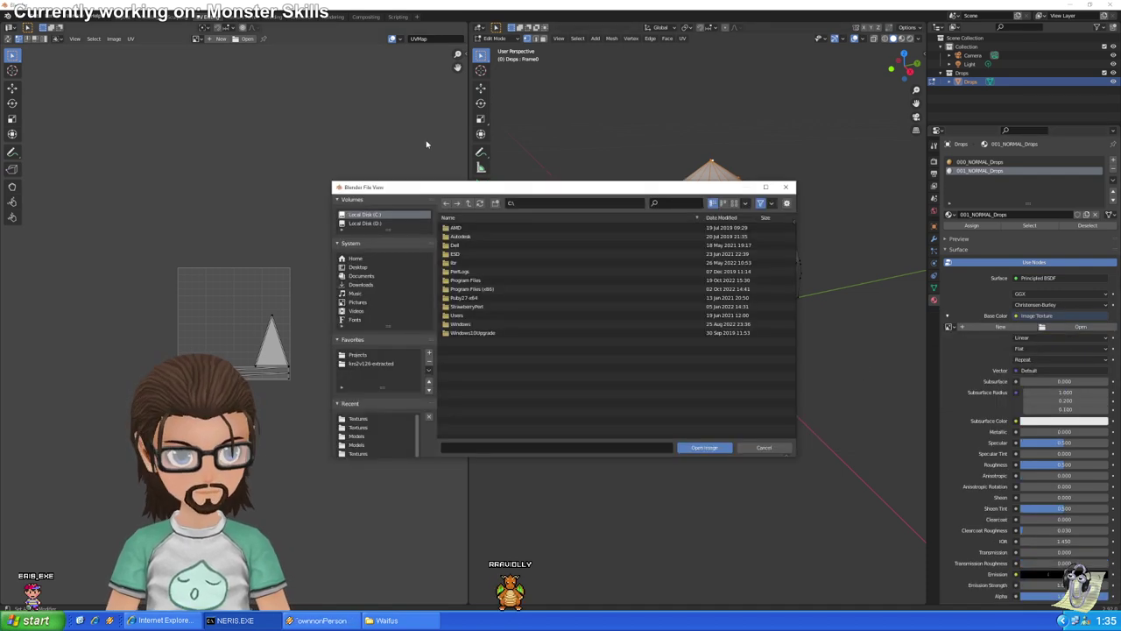
left_click(359, 419)
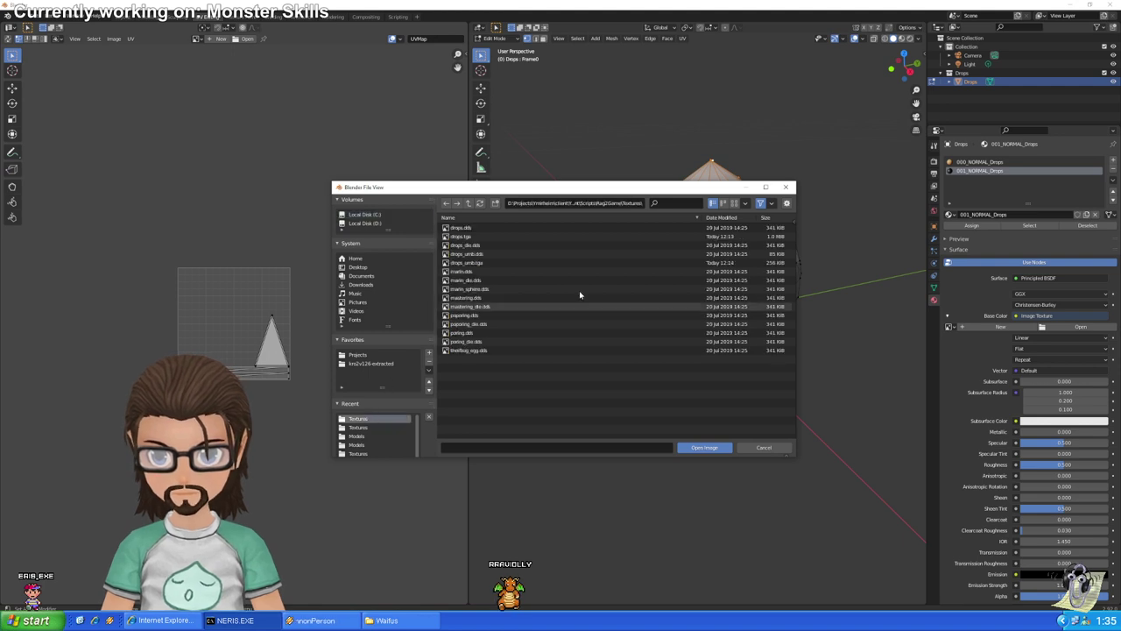
double_click(487, 263)
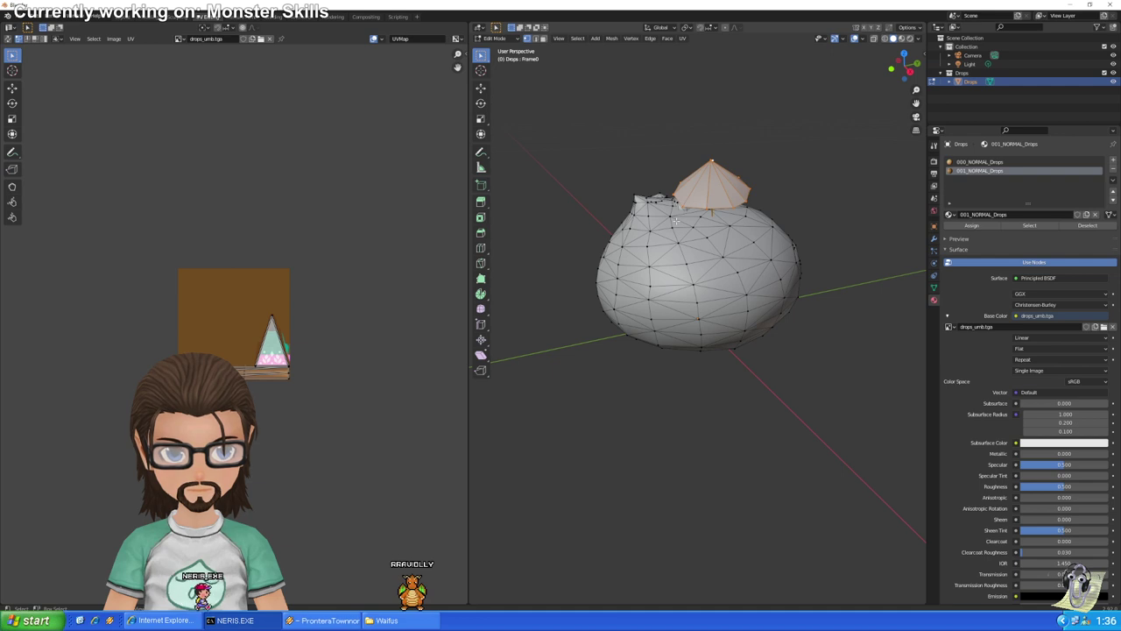
Show the Drops model in rendered shading and check the umbrella and body textures from several sides
left_click(909, 39)
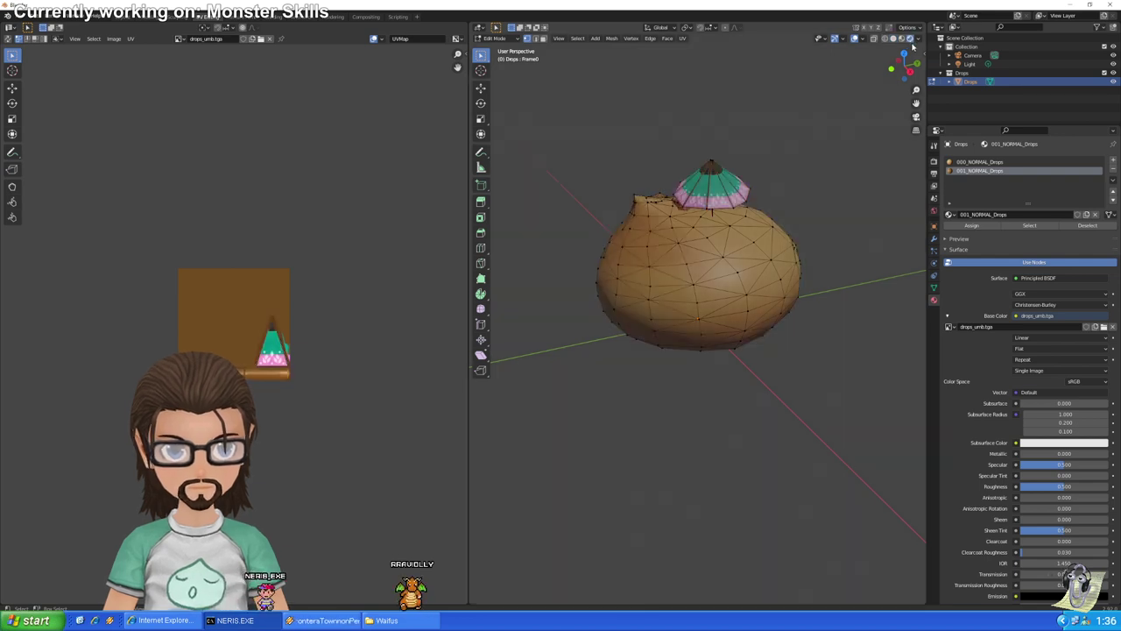
middle_click_drag(854, 181, 715, 205)
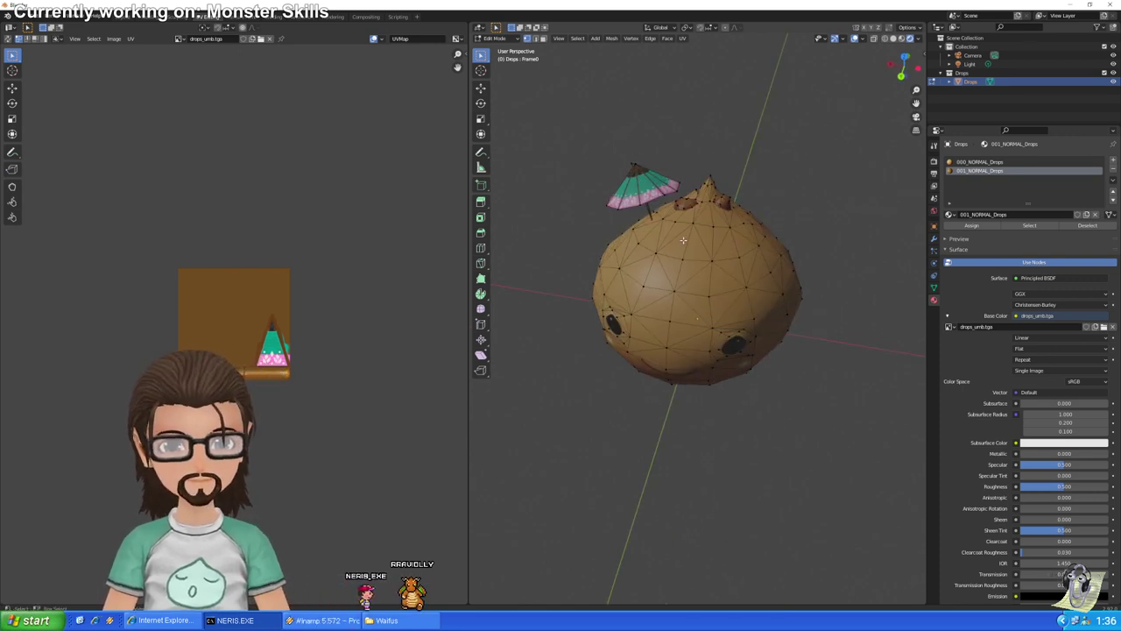
scroll(693, 385, "up", 1)
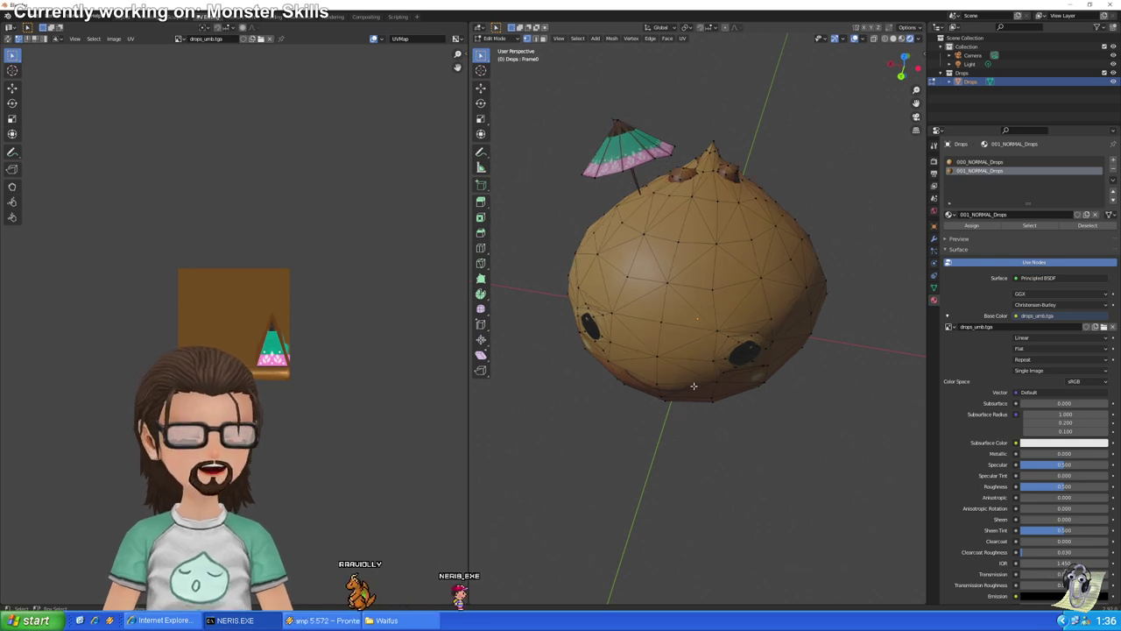
middle_click_drag(693, 385, 667, 430)
middle_click_drag(618, 399, 798, 378)
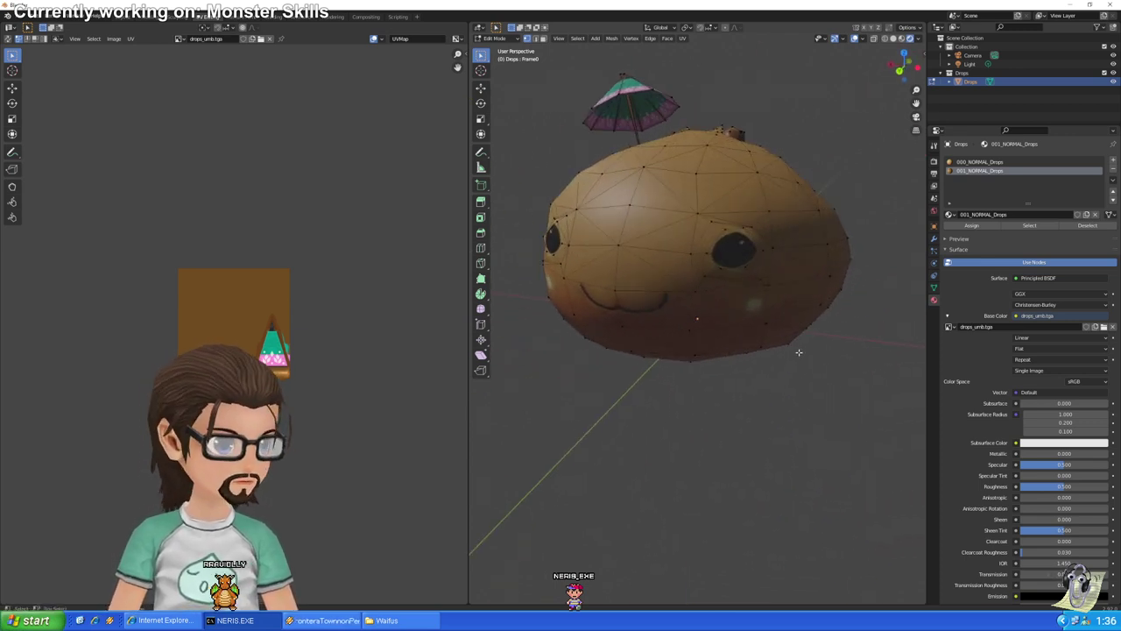
middle_click_drag(814, 295, 710, 344)
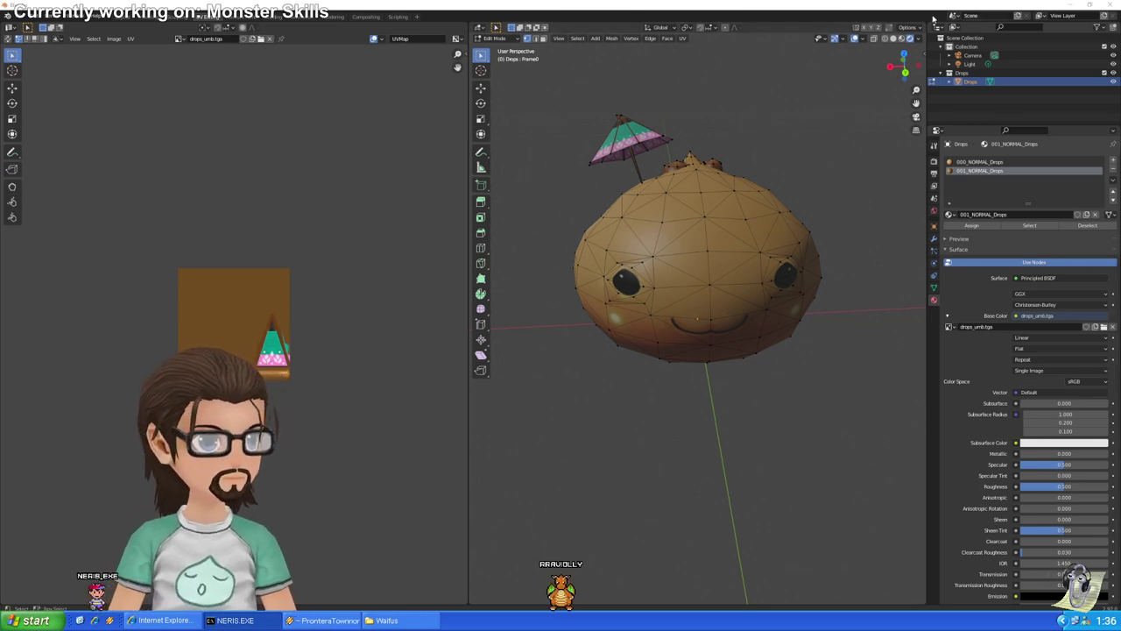
Switch to the Layout workspace and start an Unreal Engine Vertex Mesh export of the Drops model
left_click(118, 17)
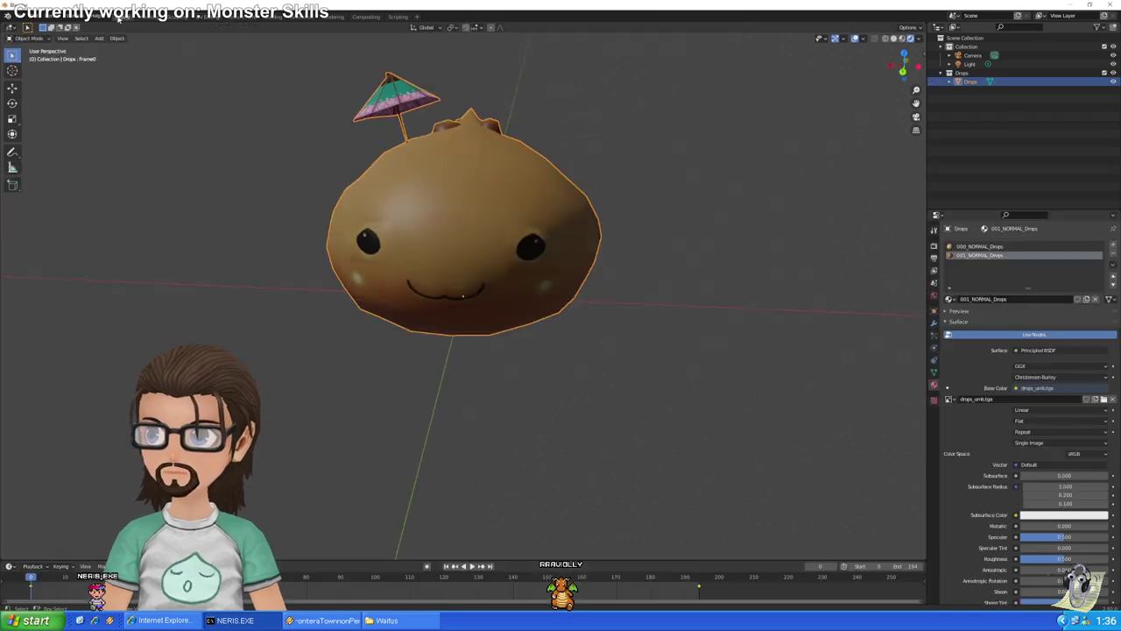
scroll(560, 233, "down", 8)
scroll(526, 248, "up", 6)
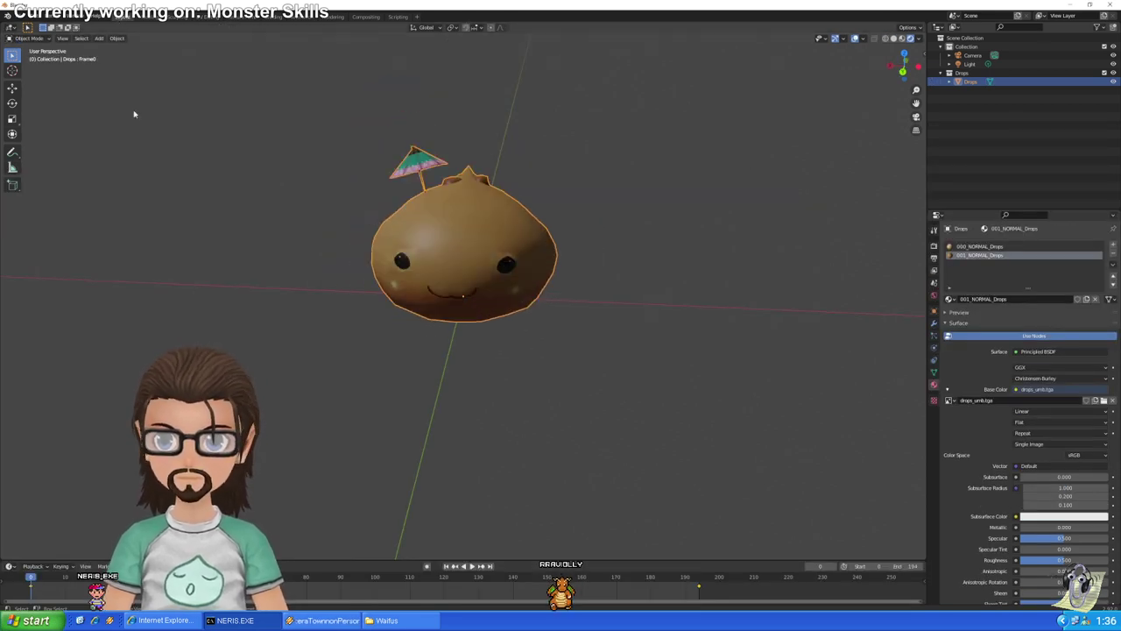
left_click(21, 16)
mouse_move(35, 142)
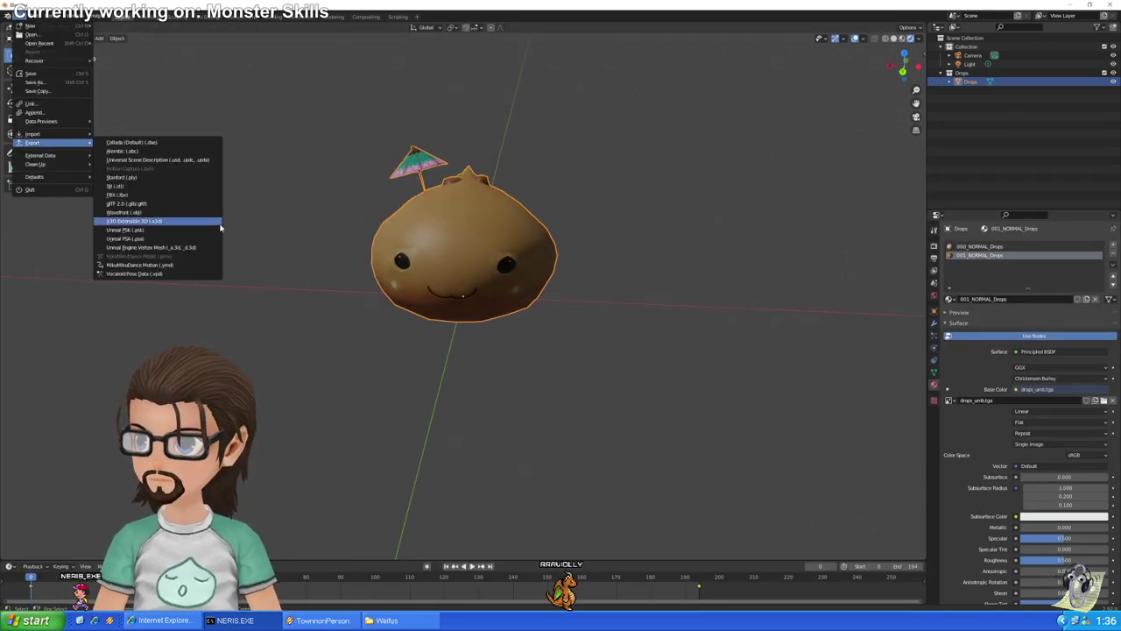
left_click(200, 247)
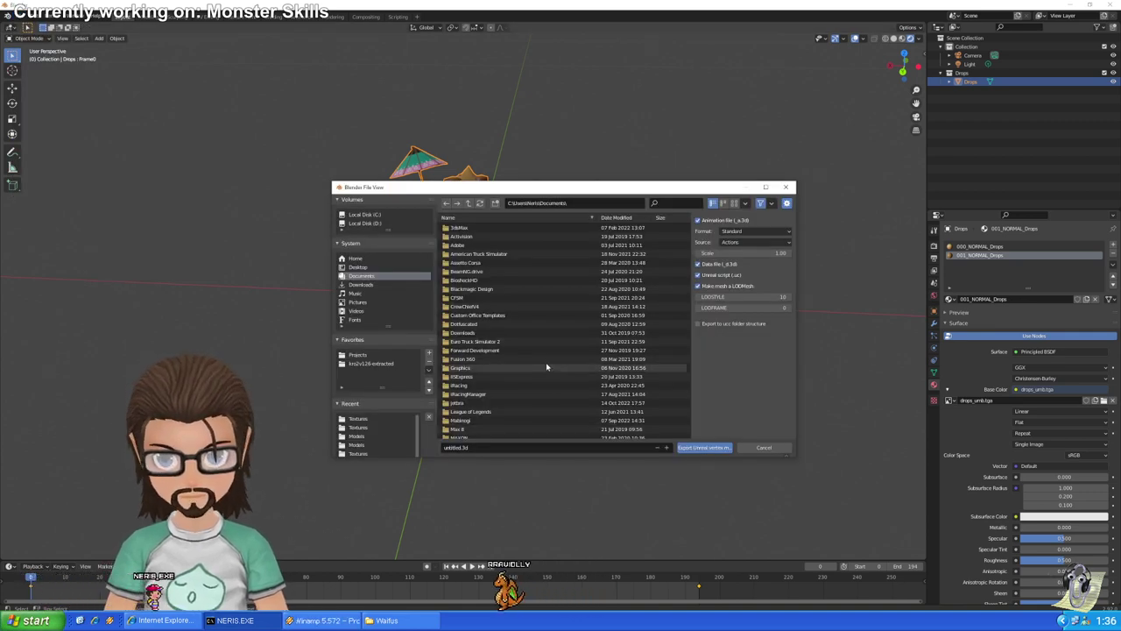
Browse to the Rag2Game Models folder for the export, name the file drops.3d and refresh the file list
scroll(547, 366, "down", 5)
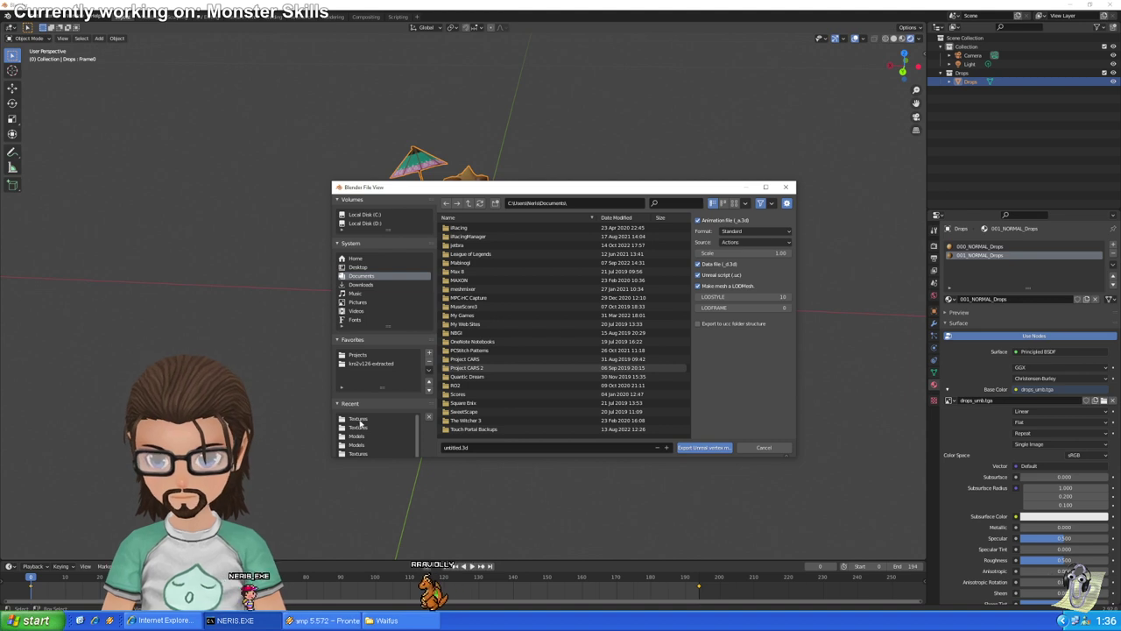
left_click(358, 421)
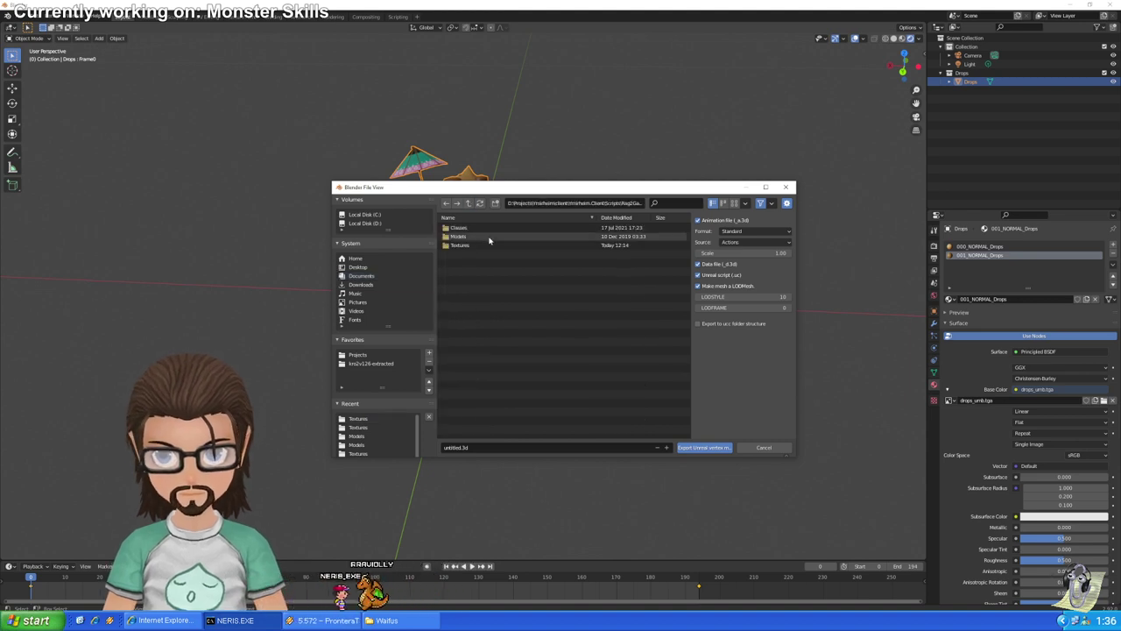
double_click(473, 237)
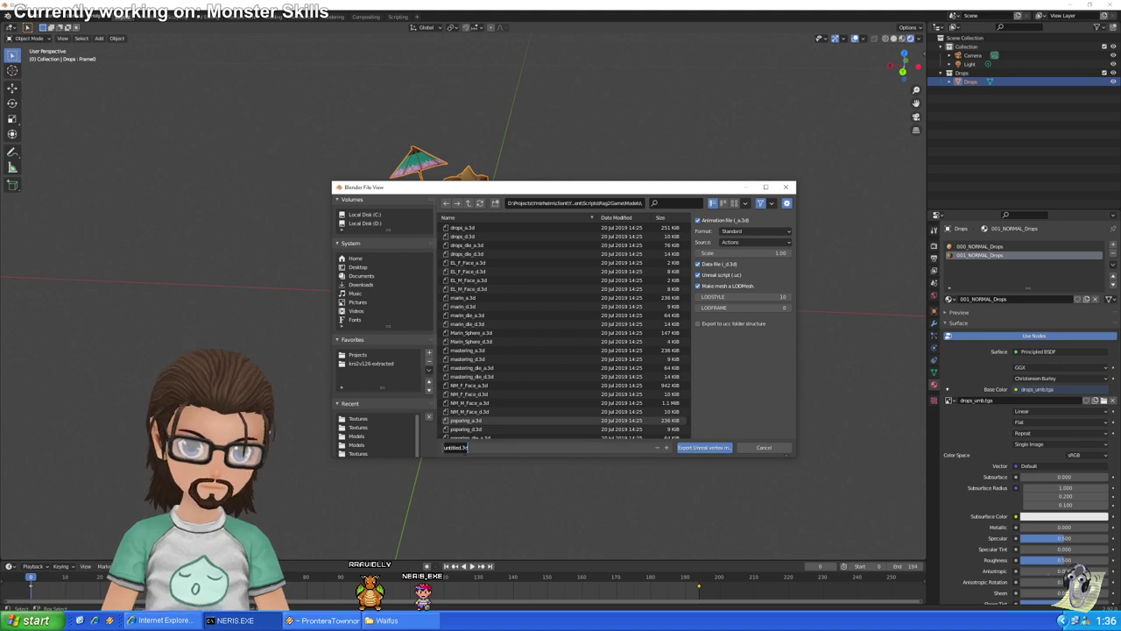
left_click(467, 448)
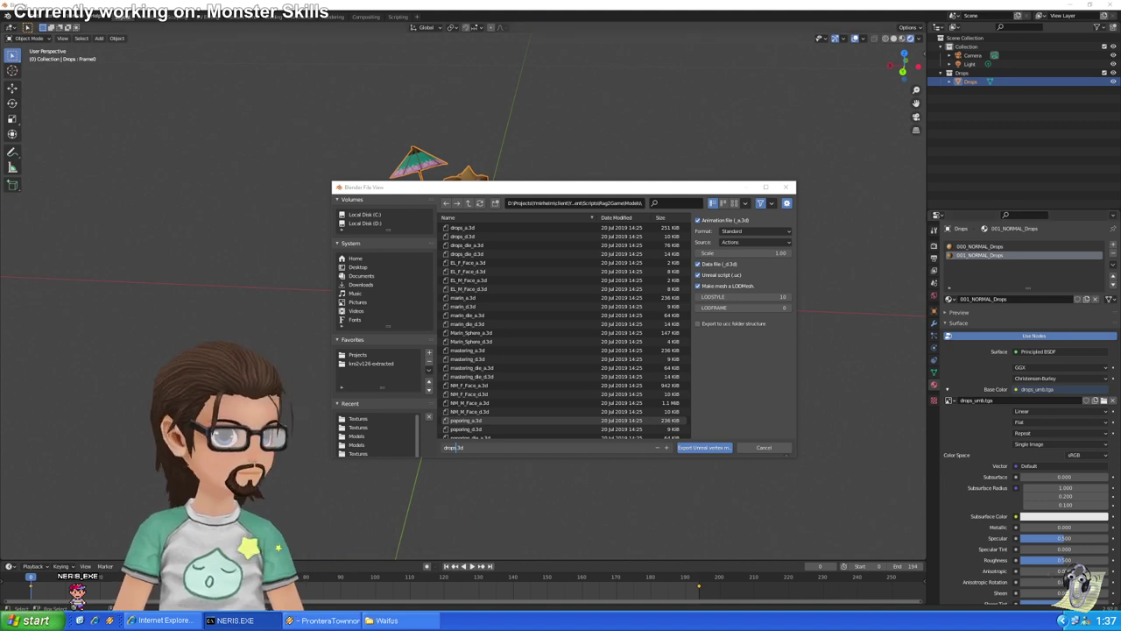
left_click(480, 203)
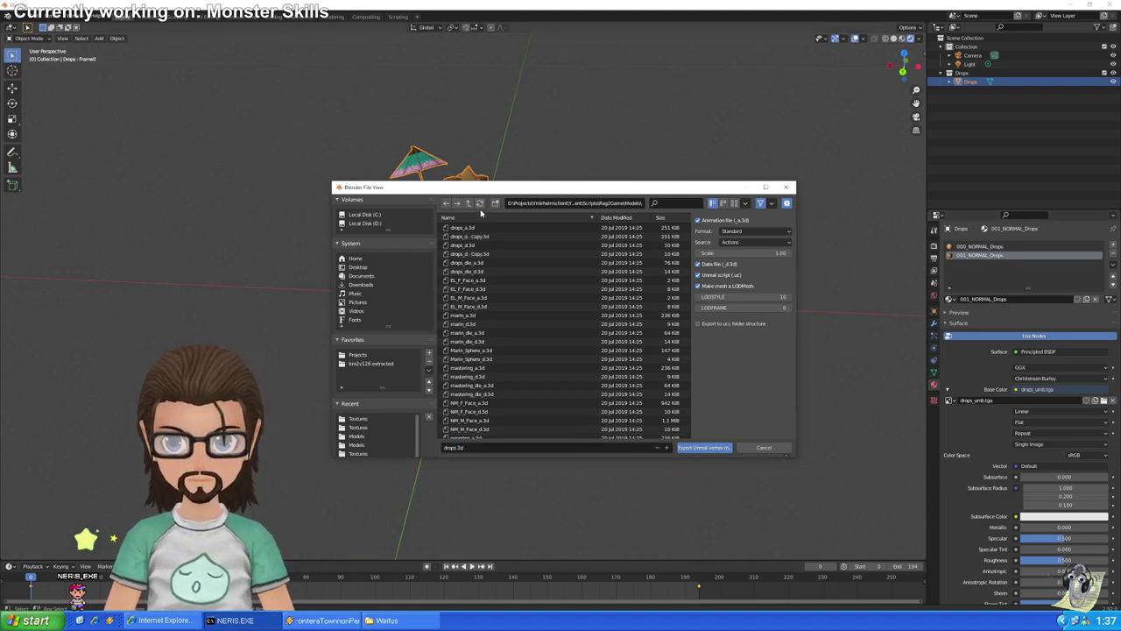
Pick the existing drops_d.3d as the target, review the format and source options, and export with Standard format and Actions source
left_click(470, 247)
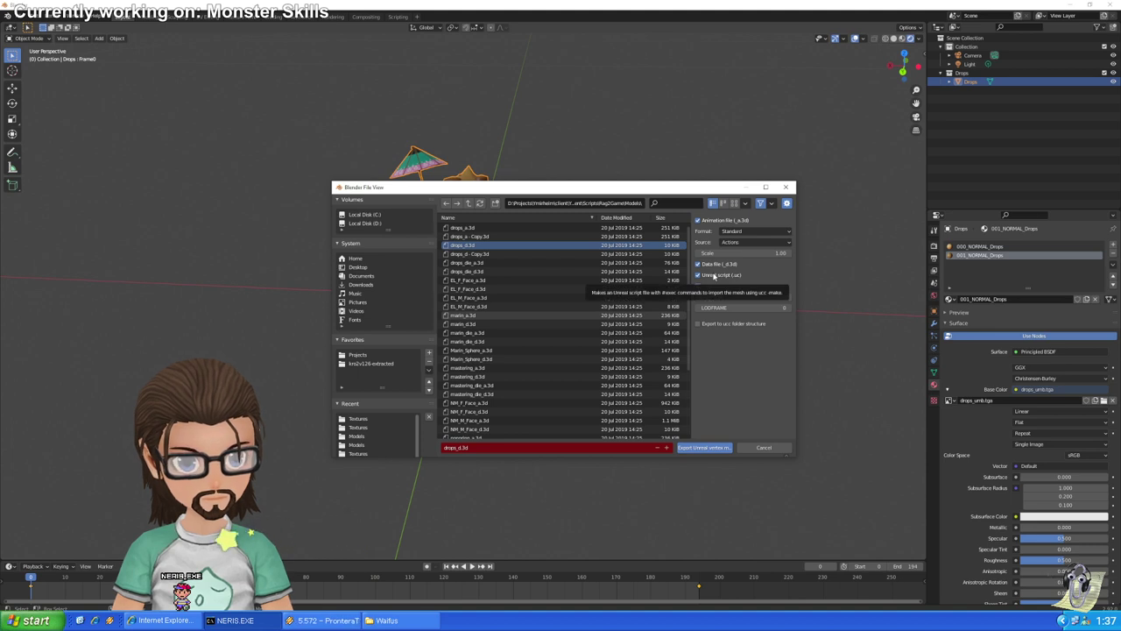
left_click(746, 232)
left_click(794, 230)
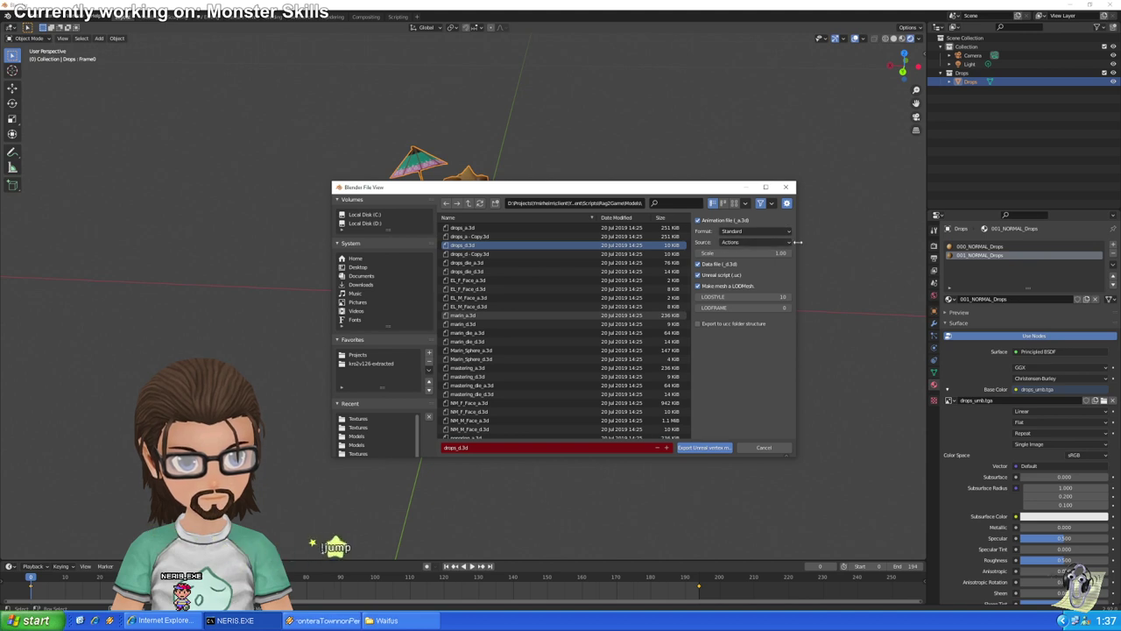
left_click(791, 243)
left_click(790, 244)
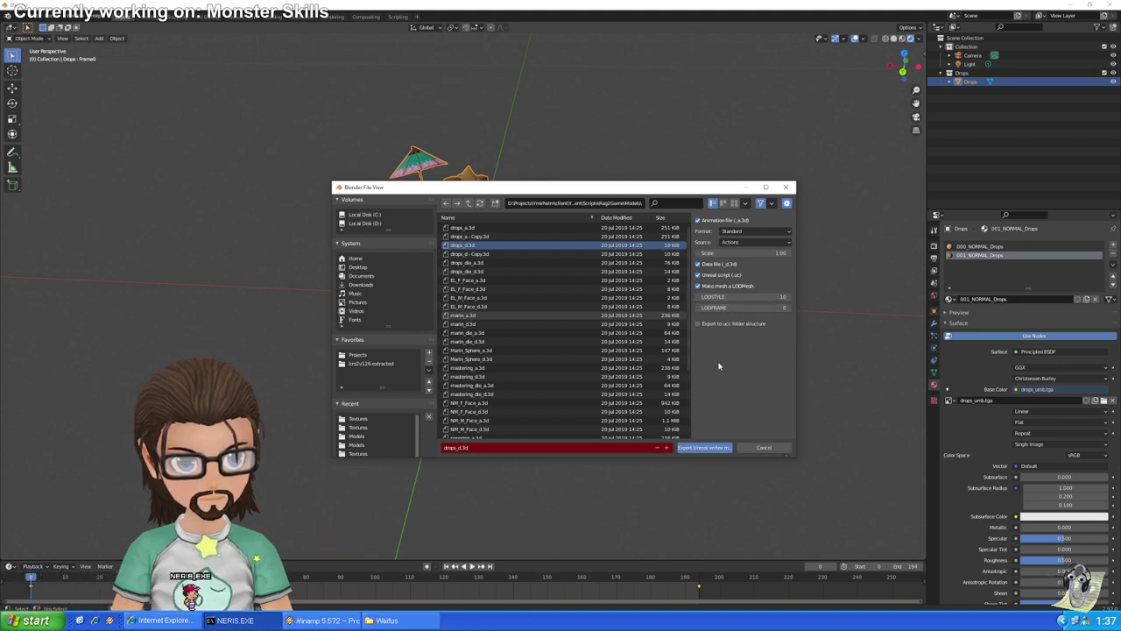
left_click(697, 449)
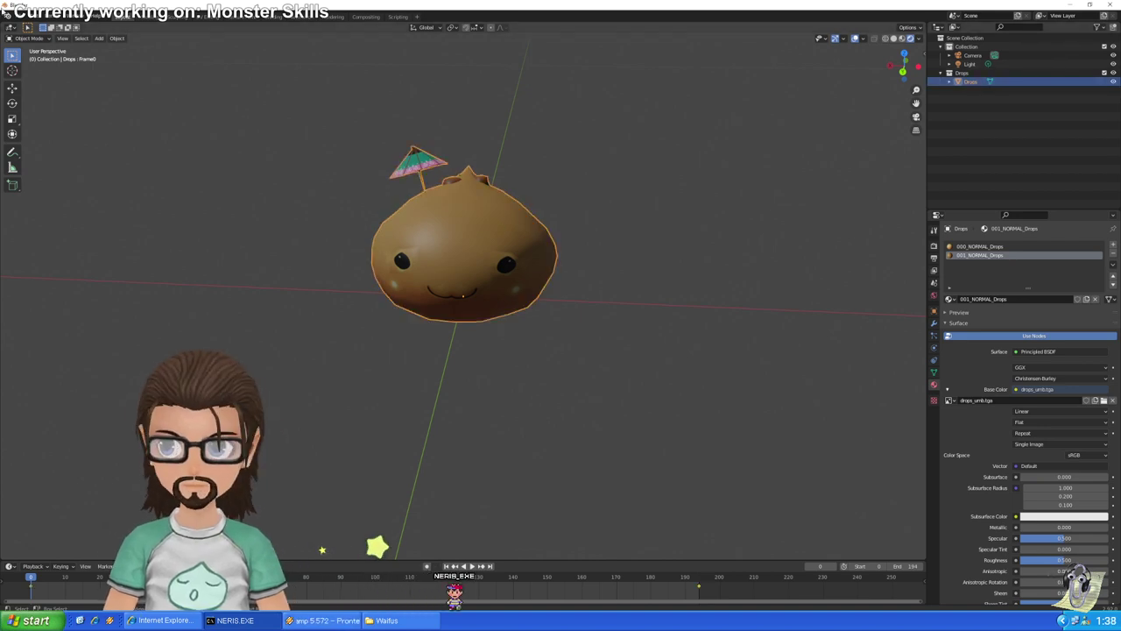
Try to export the Drops model as an Unreal Engine Vertex Mesh using the existing file name drops_d.3d
left_click(19, 17)
mouse_move(35, 142)
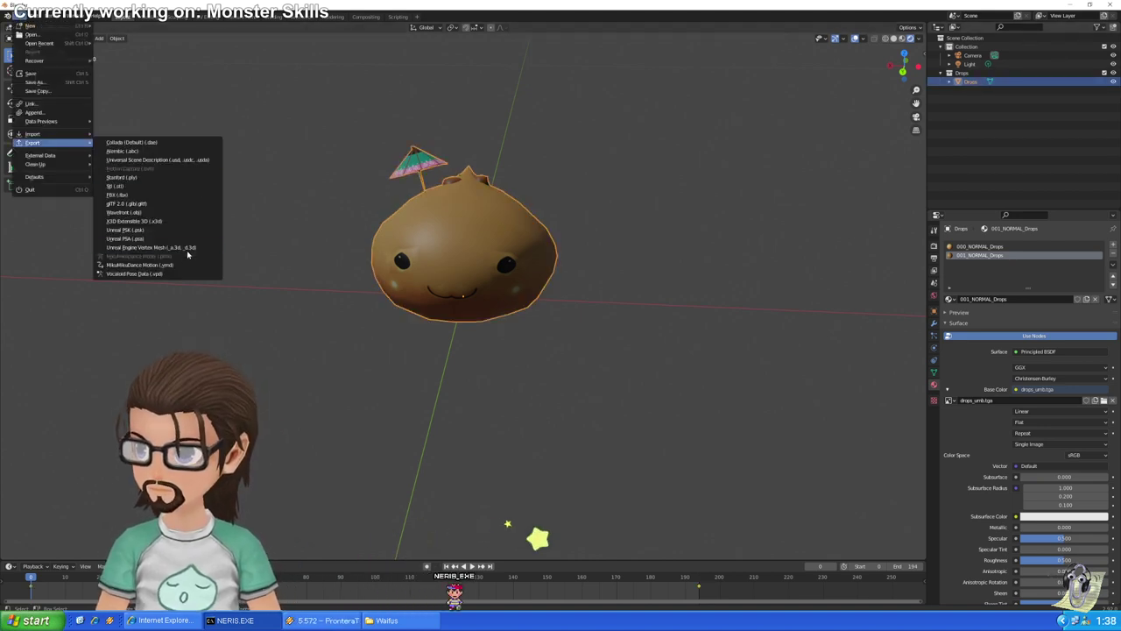
left_click(188, 248)
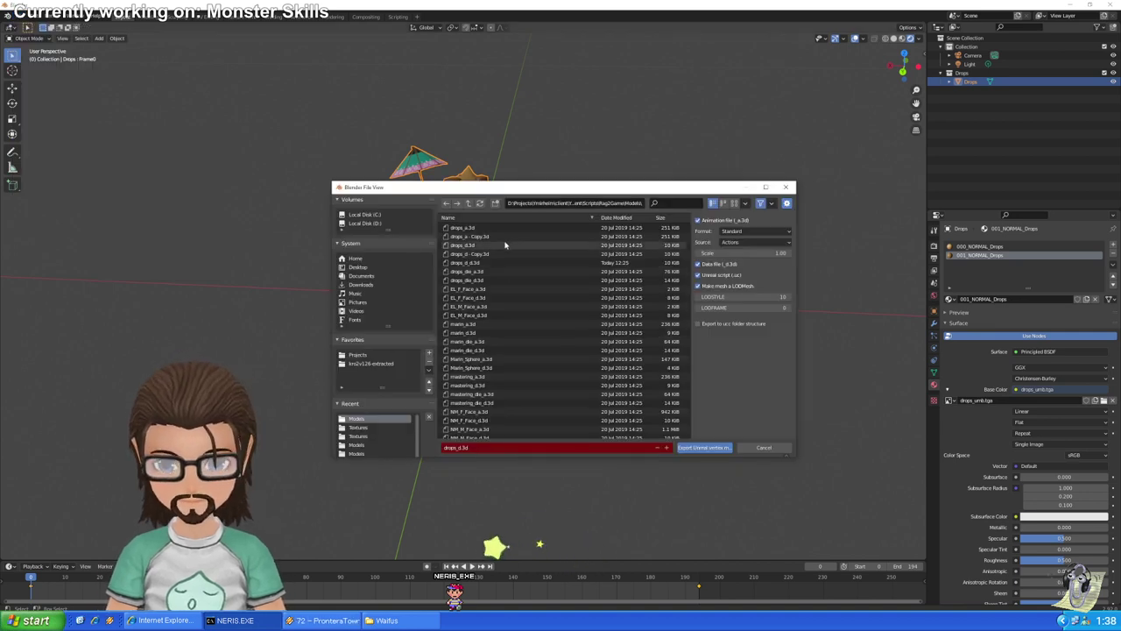
left_click(456, 246)
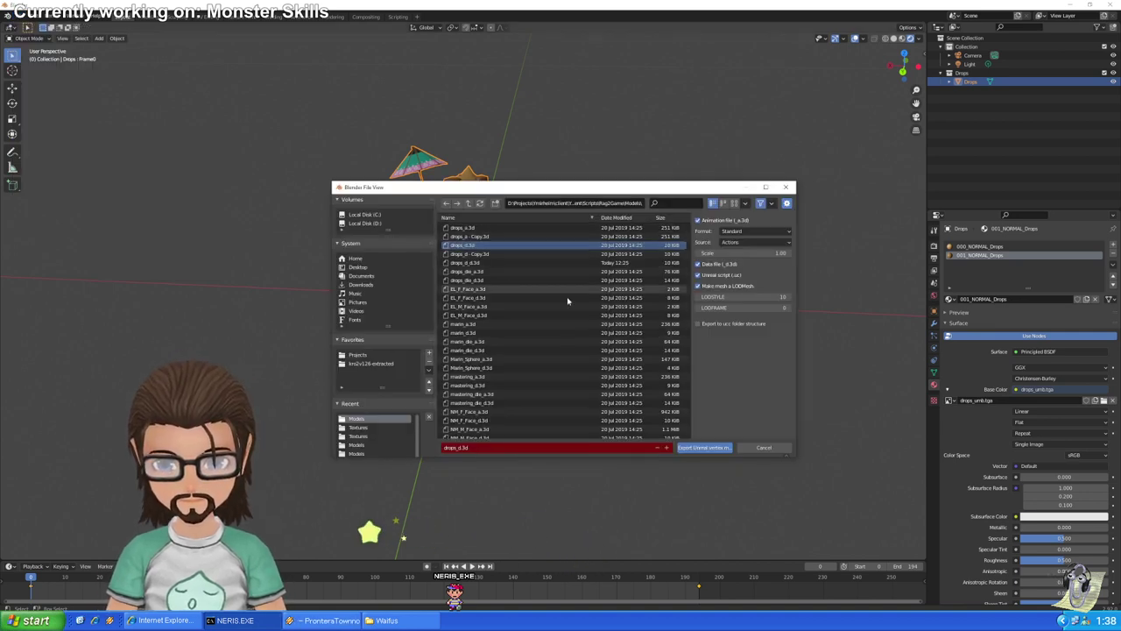
left_click(701, 447)
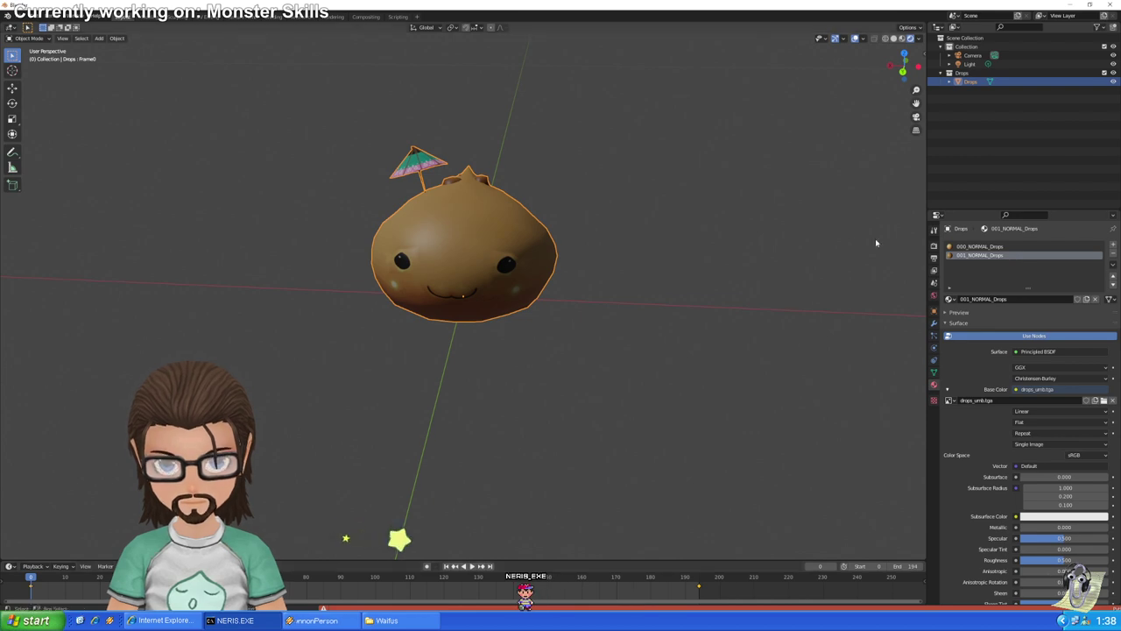
Expand the Drops mesh data in the outliner and export an Unreal Engine Vertex Mesh as drops_d.3d with the Unreal script option off
left_click(958, 90)
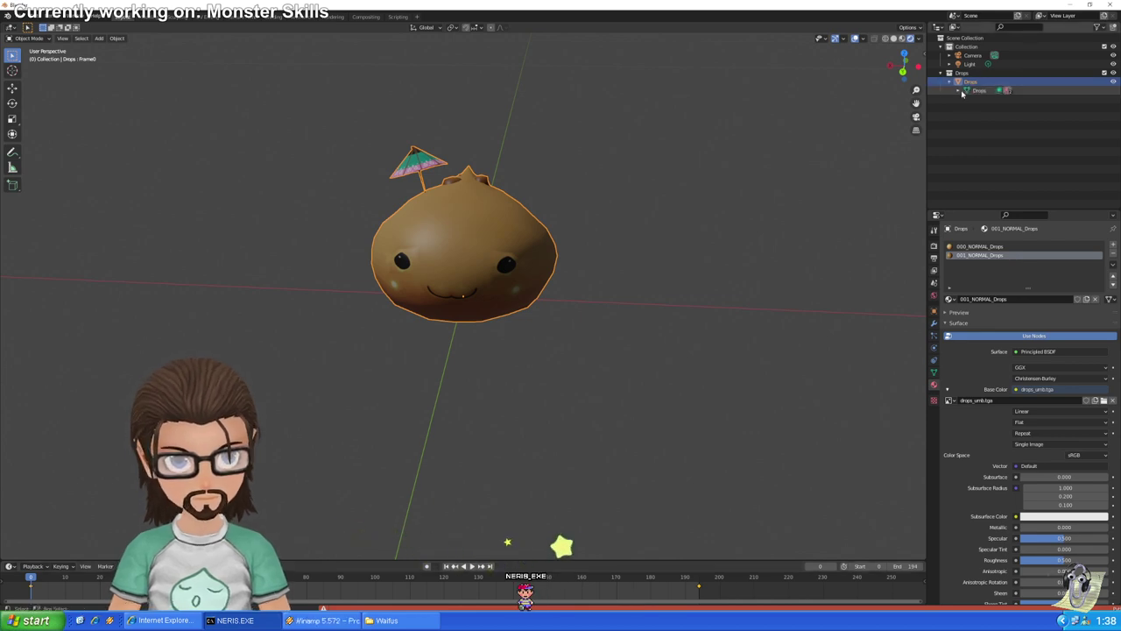
left_click(966, 99)
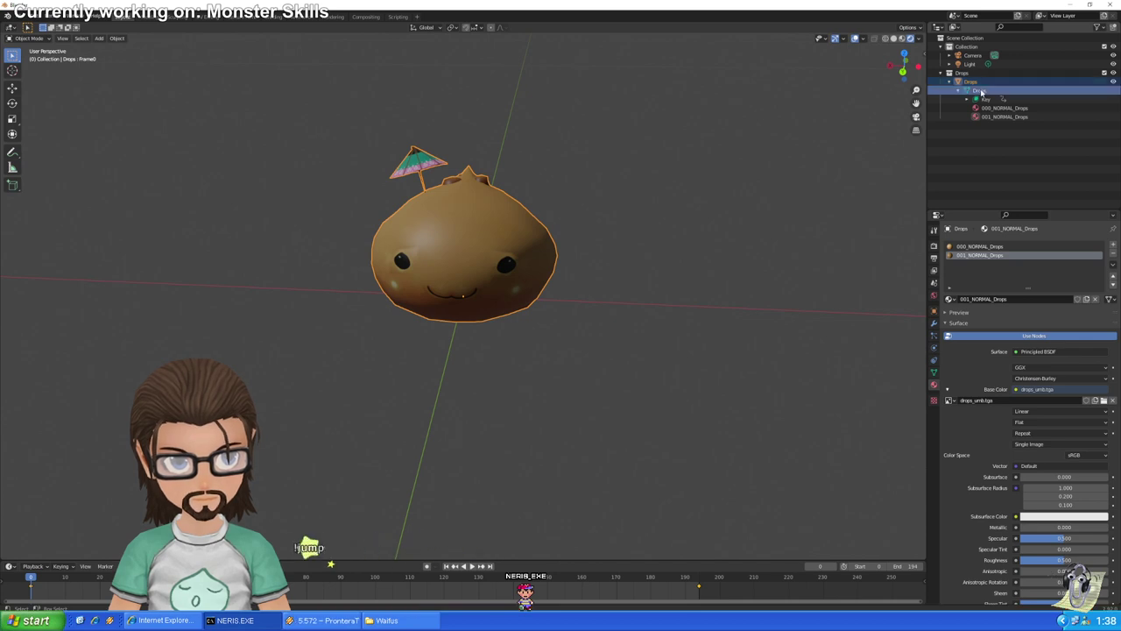
left_click(24, 16)
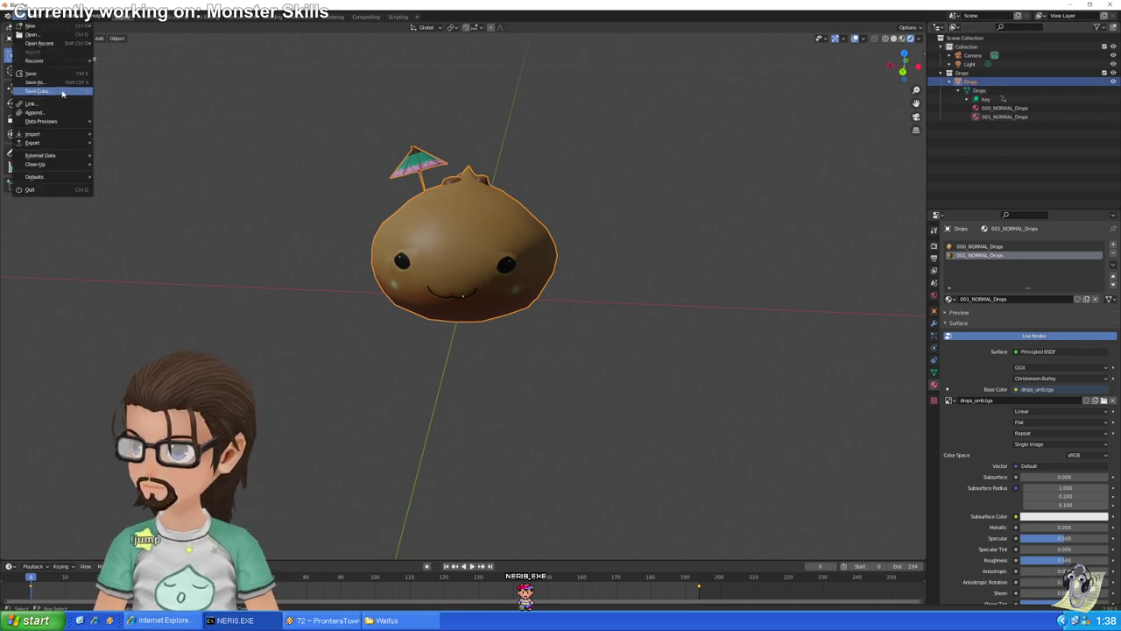
mouse_move(48, 143)
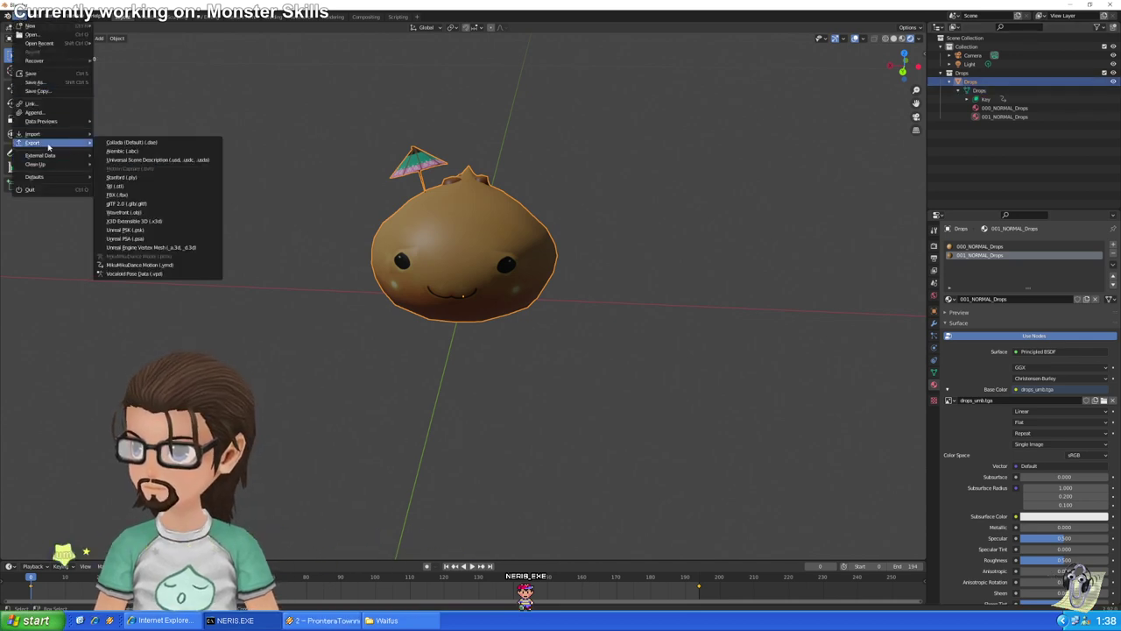
left_click(175, 248)
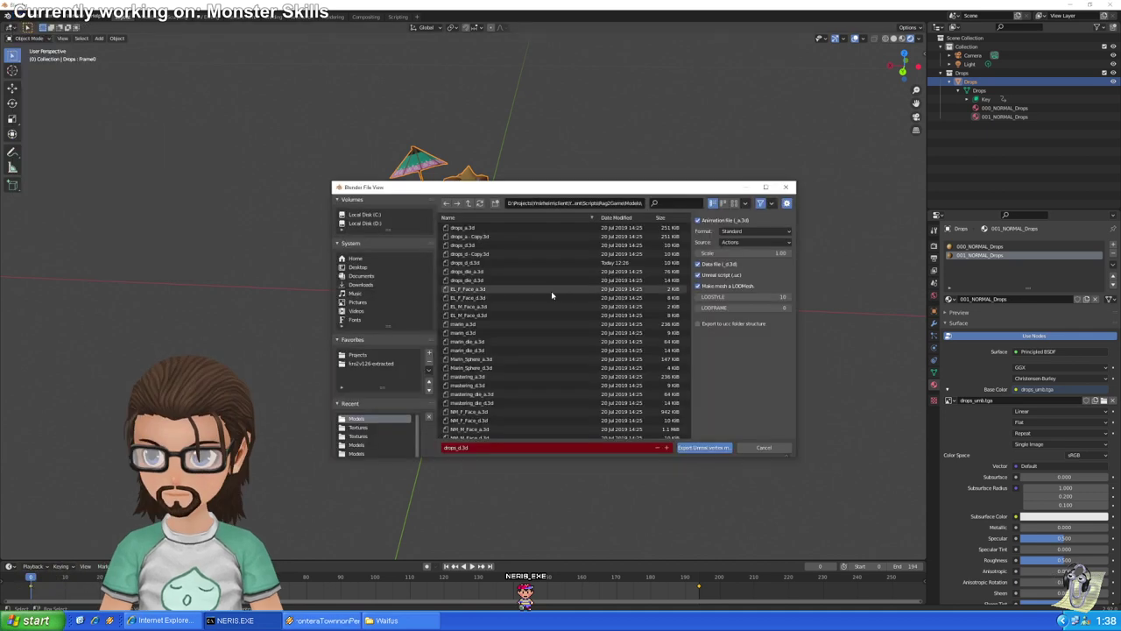
left_click(482, 245)
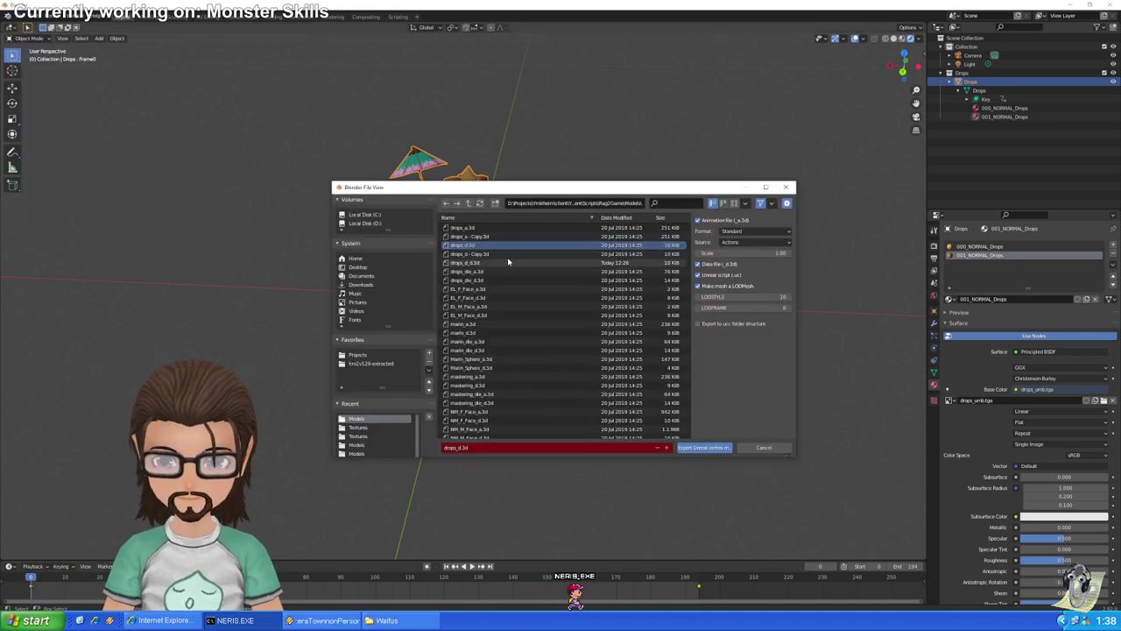
left_click(714, 276)
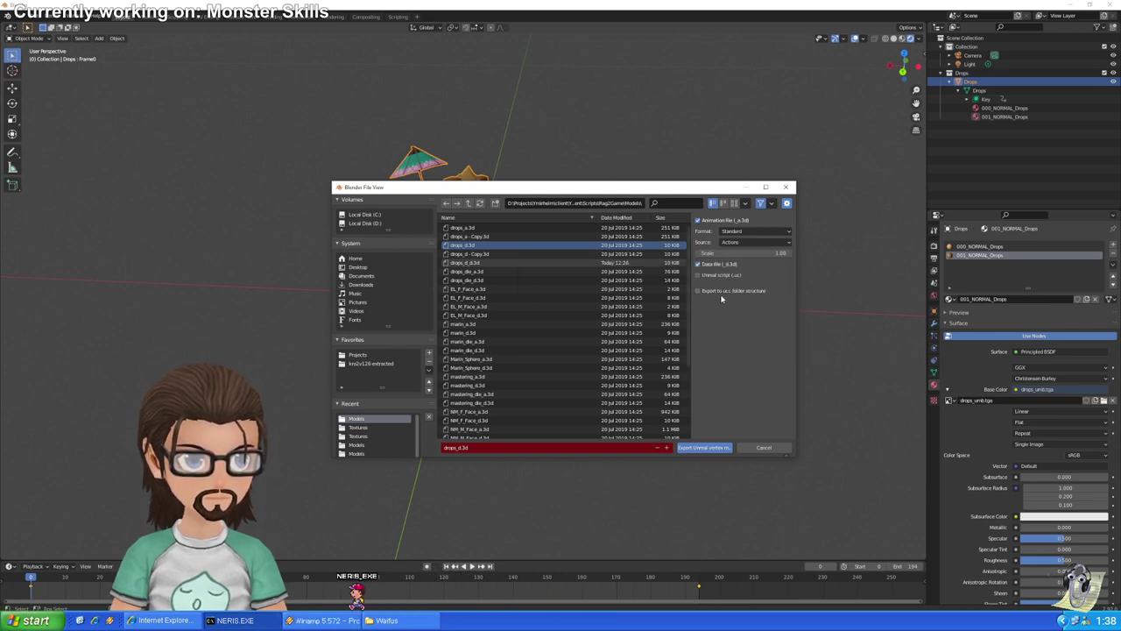
left_click(703, 447)
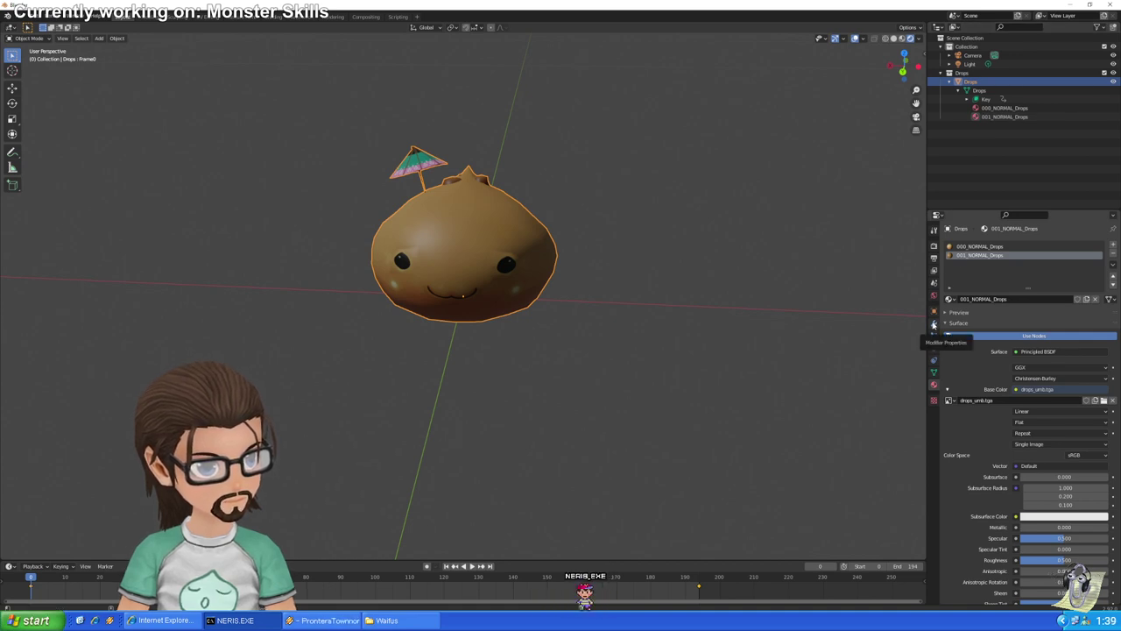
Check the Drops object's transform properties and the wiki's instructions on importing vertex animations into Blender
left_click(934, 322)
left_click(933, 312)
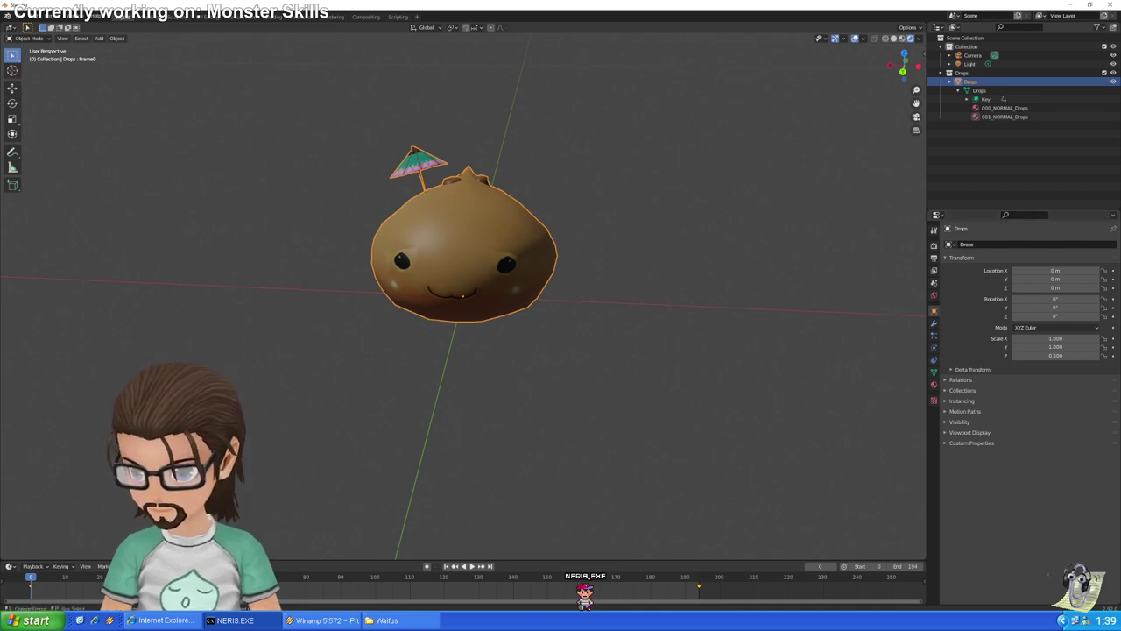
key("alt+Tab")
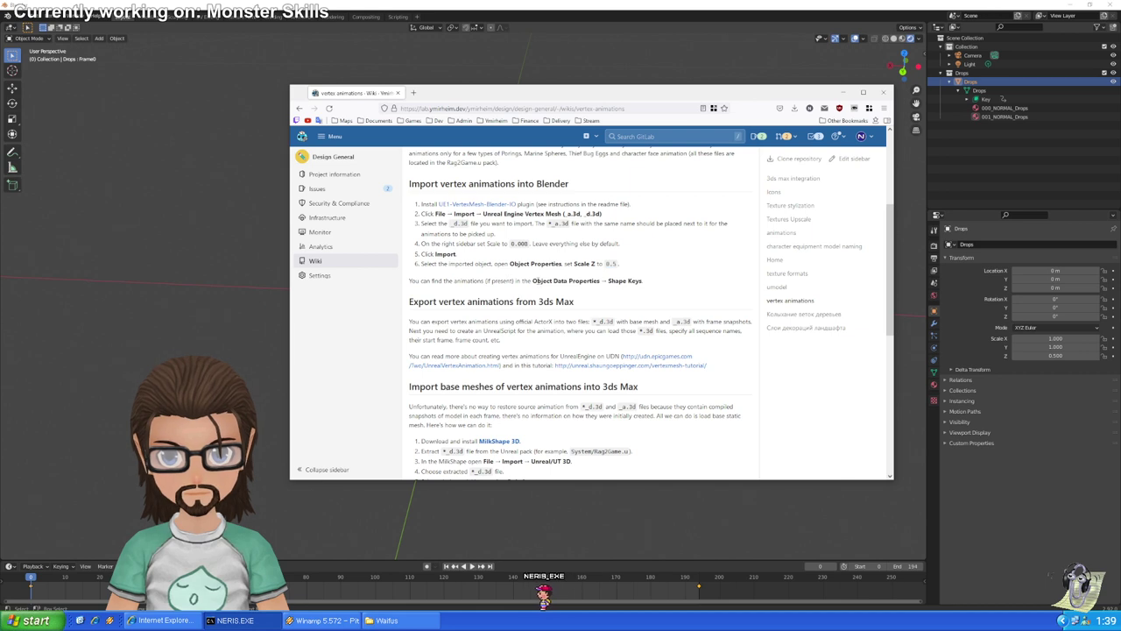
left_click_drag(532, 282, 646, 282)
left_click(650, 289)
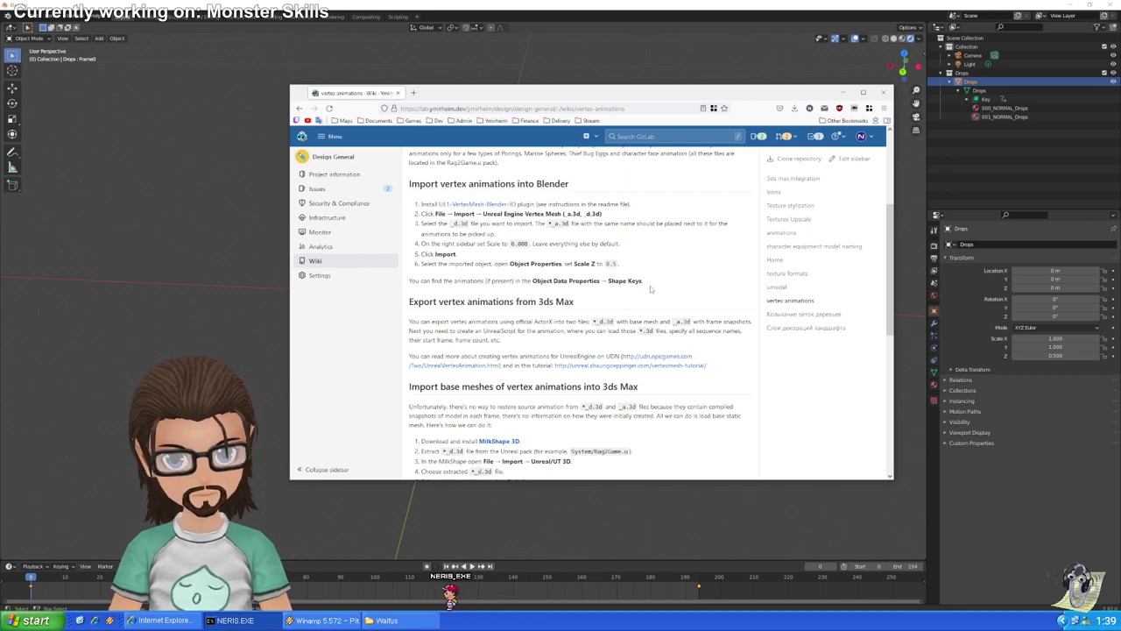
key("alt+Tab")
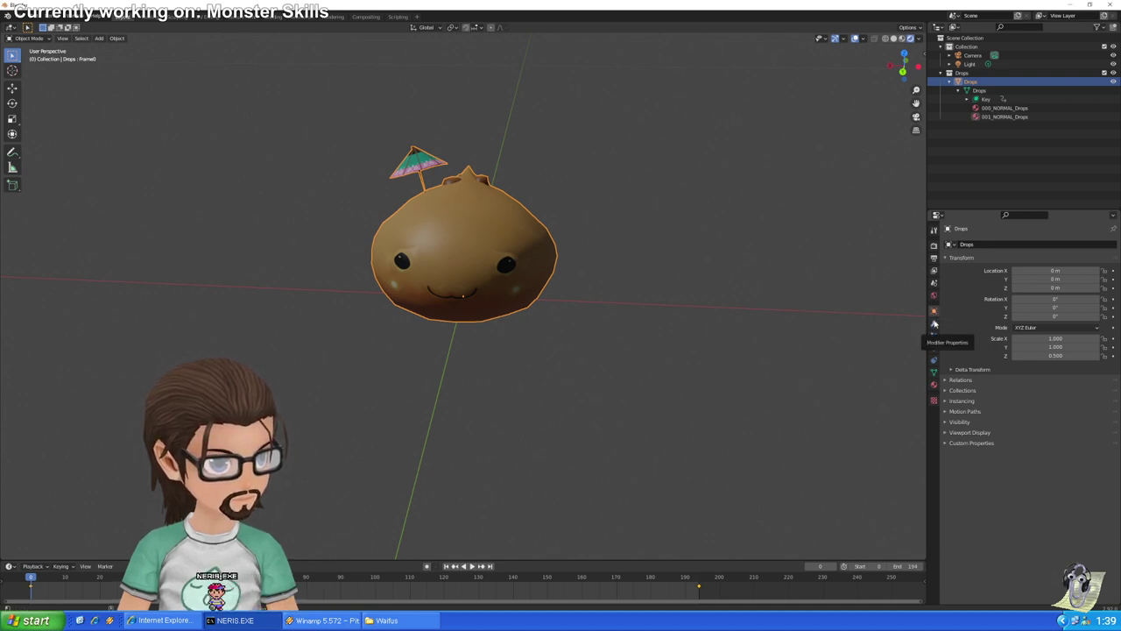
Look through the shape key frames in the Drops mesh's object data
left_click(934, 372)
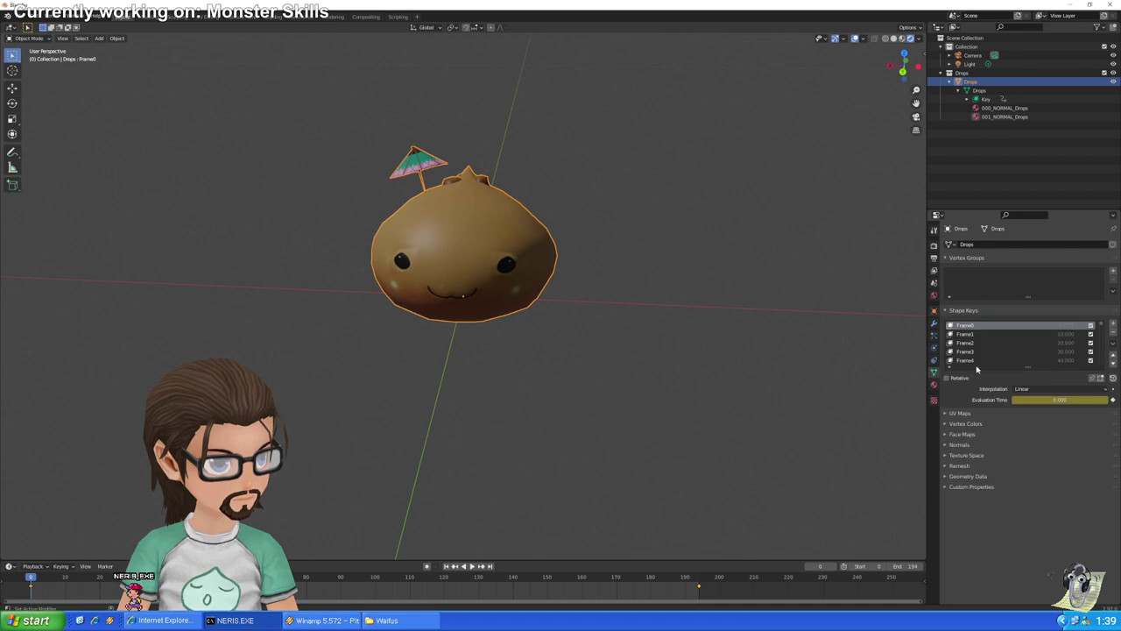
scroll(983, 347, "down", 3)
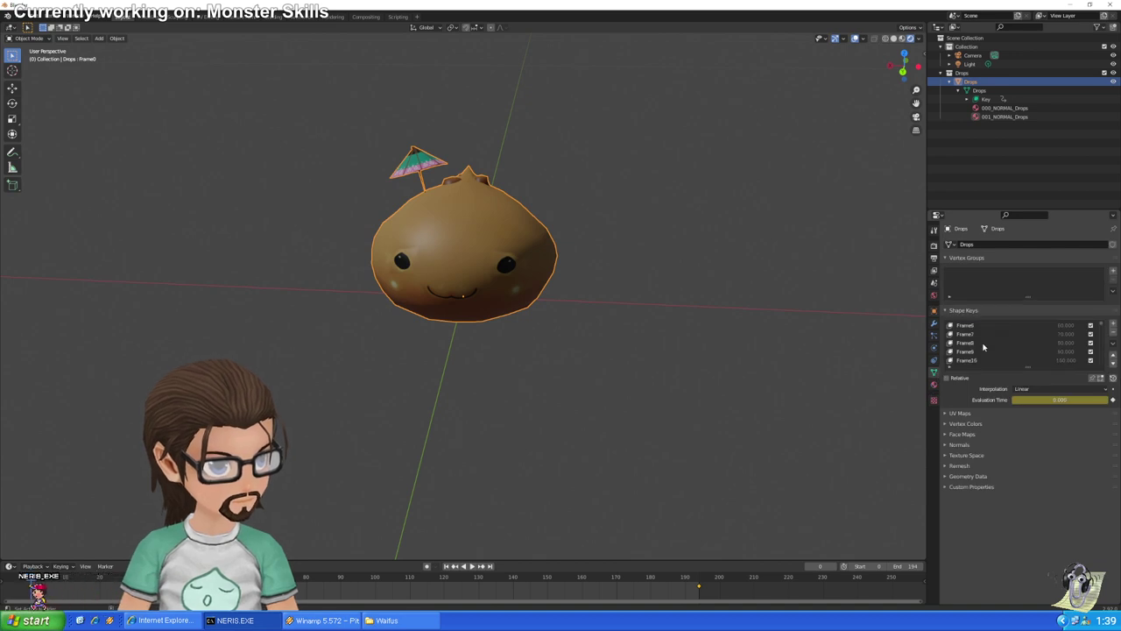
scroll(981, 347, "down", 10)
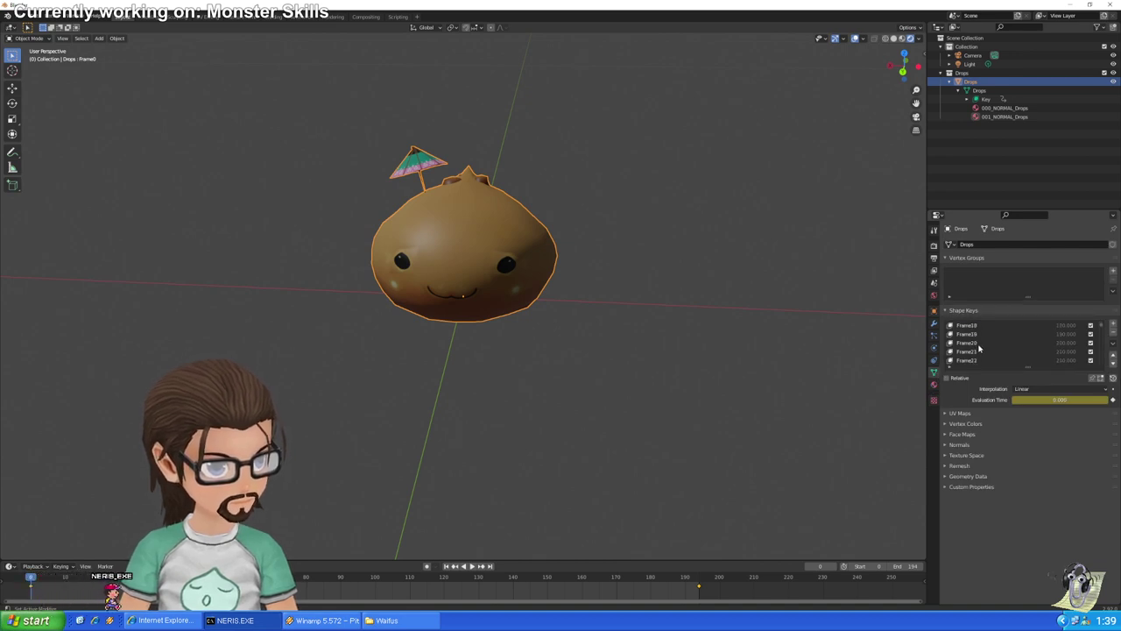
scroll(979, 348, "down", 3)
scroll(979, 351, "down", 7)
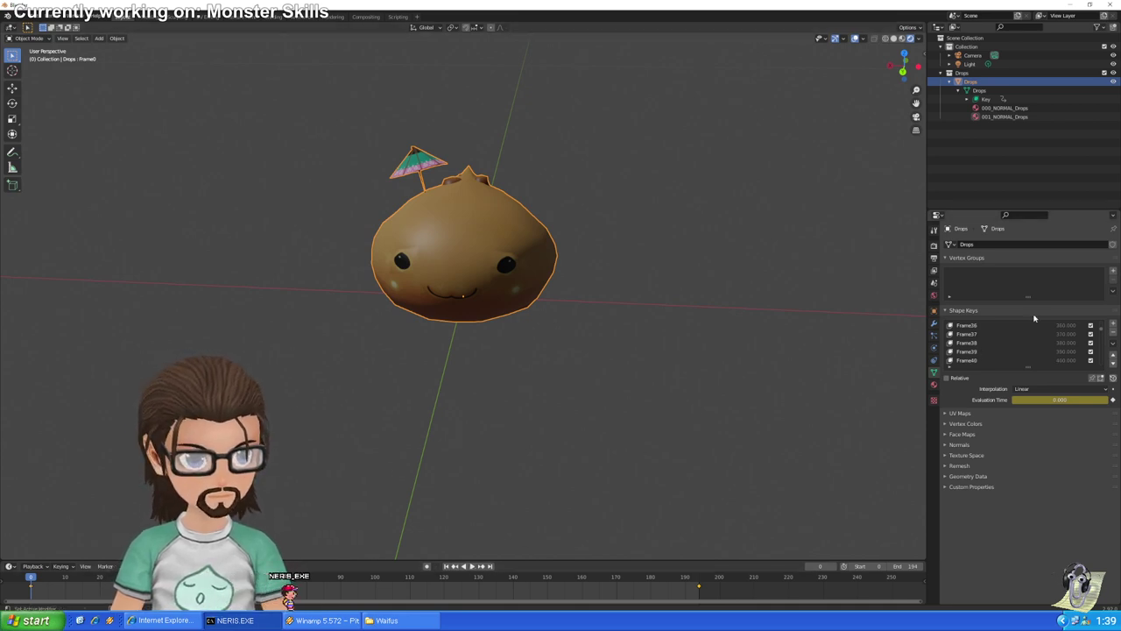
Export the Unreal Engine Vertex Mesh as drops_d.3d with Standard format and Actions source, enabling only the data file and excluding the animation file
left_click(21, 16)
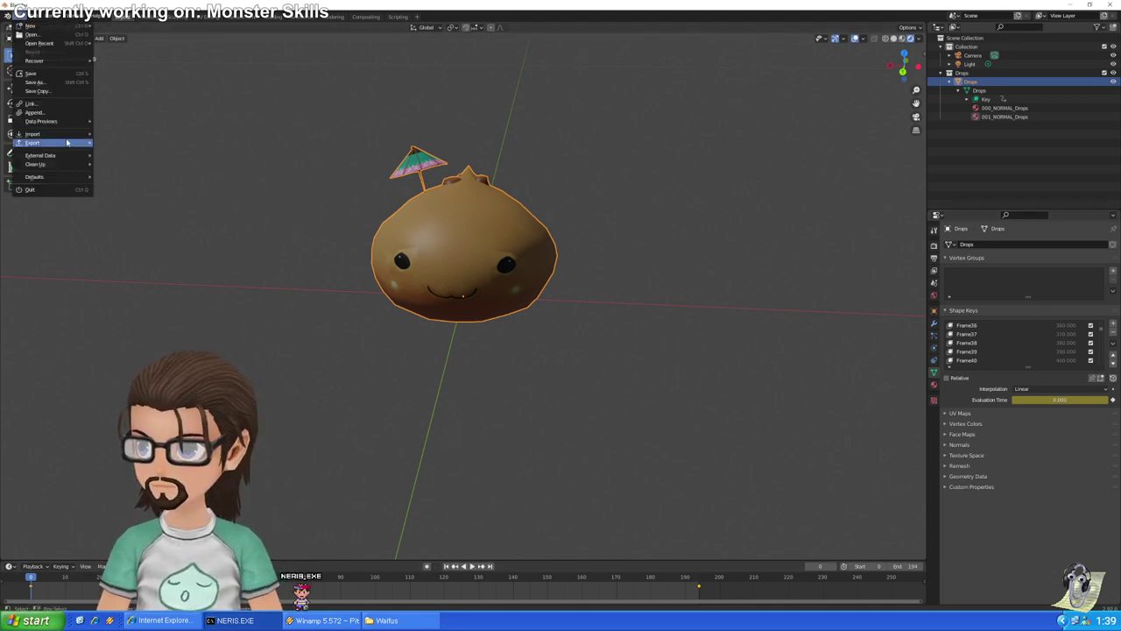
mouse_move(53, 142)
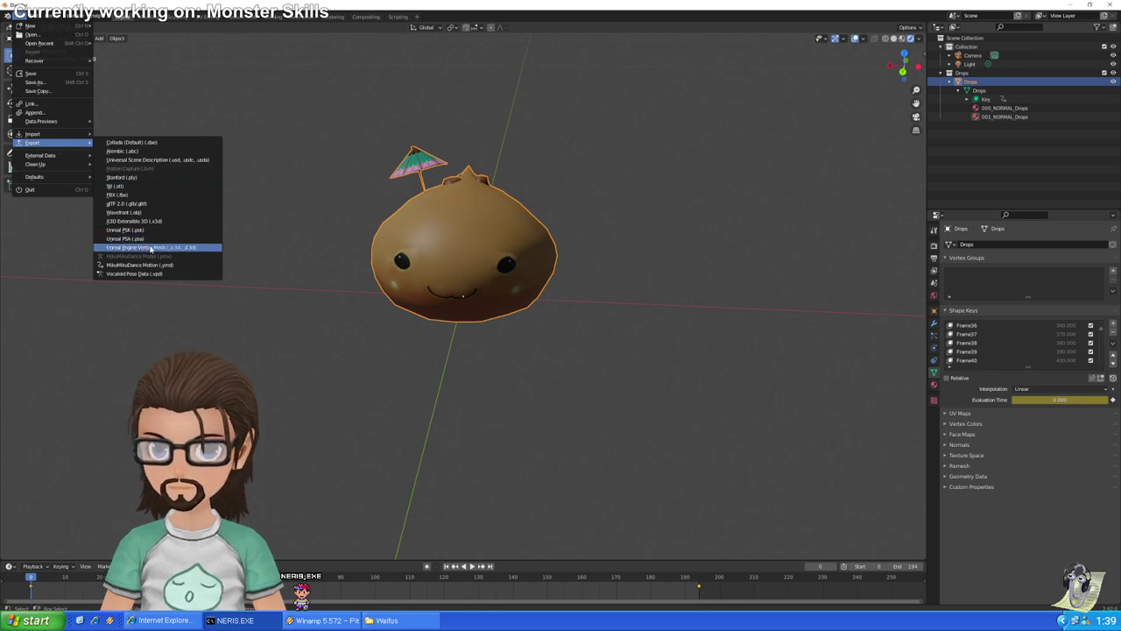
left_click(150, 247)
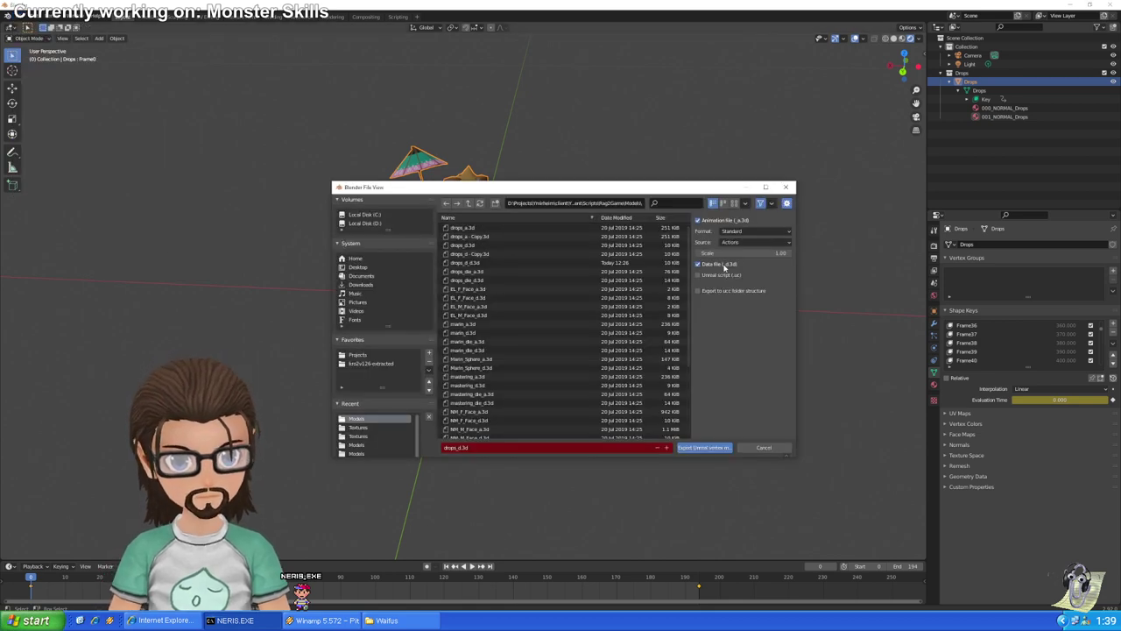
left_click(746, 231)
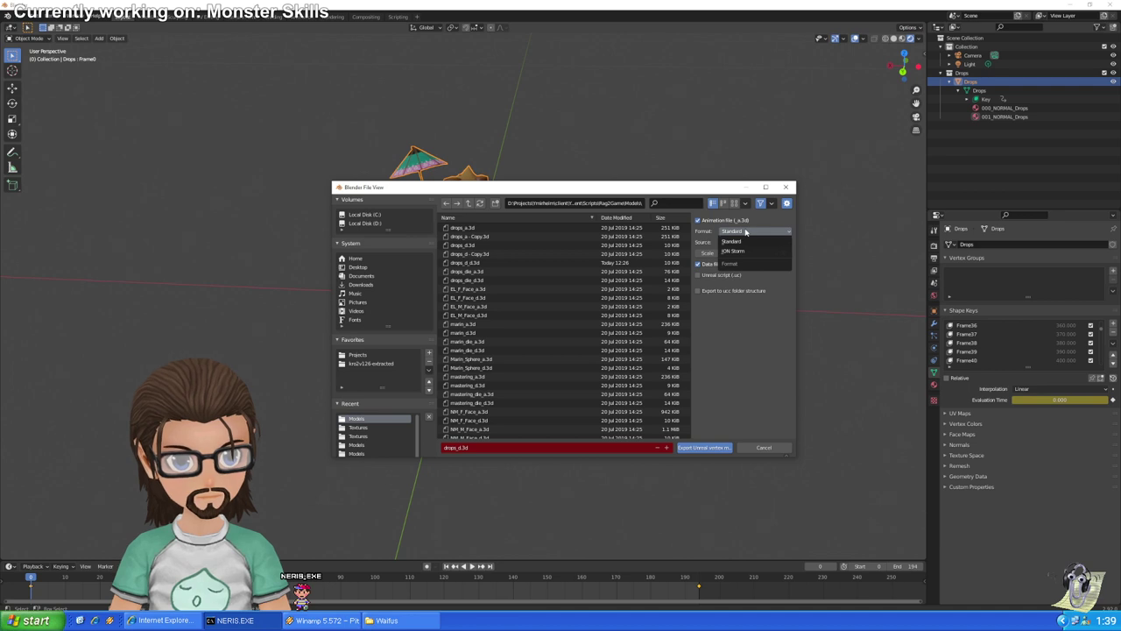
left_click(741, 241)
left_click(741, 243)
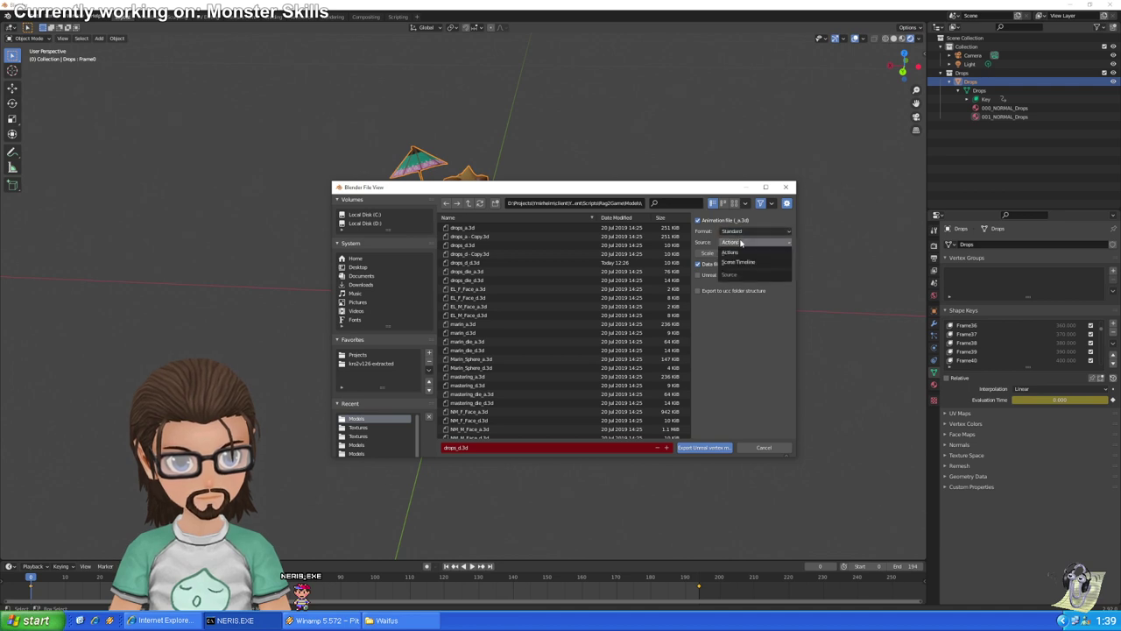
left_click(729, 252)
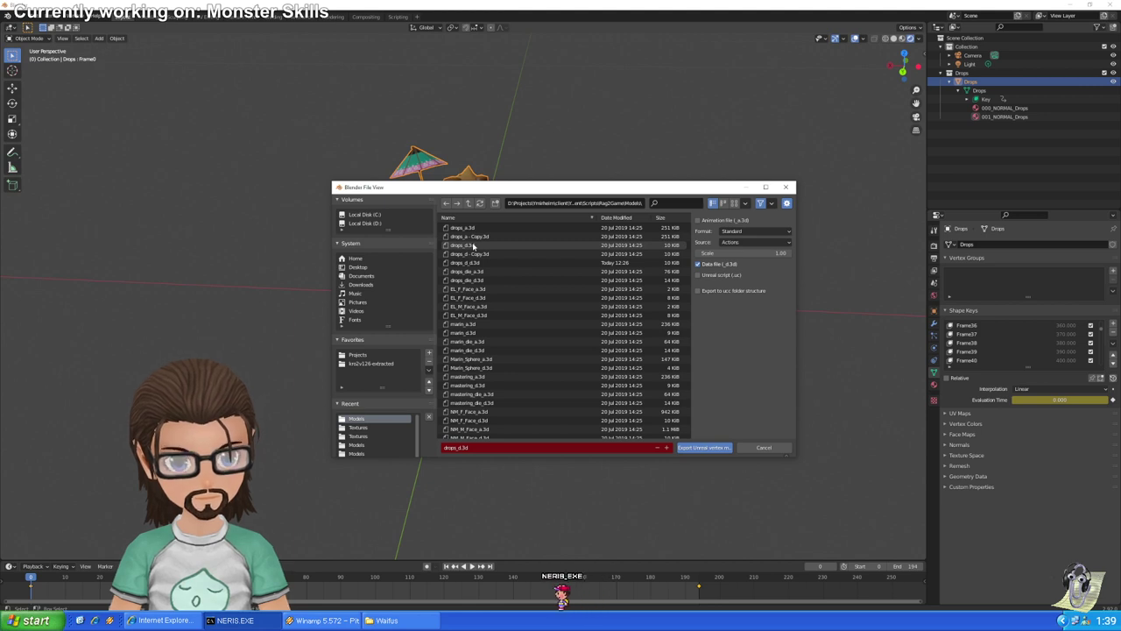
left_click(473, 246)
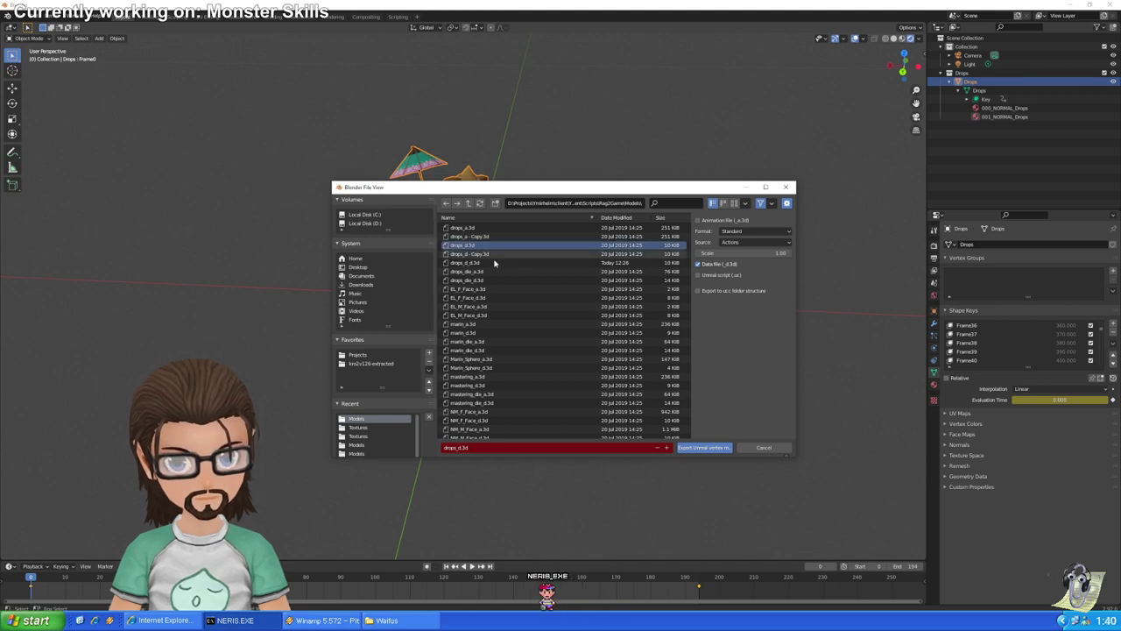
left_click(705, 448)
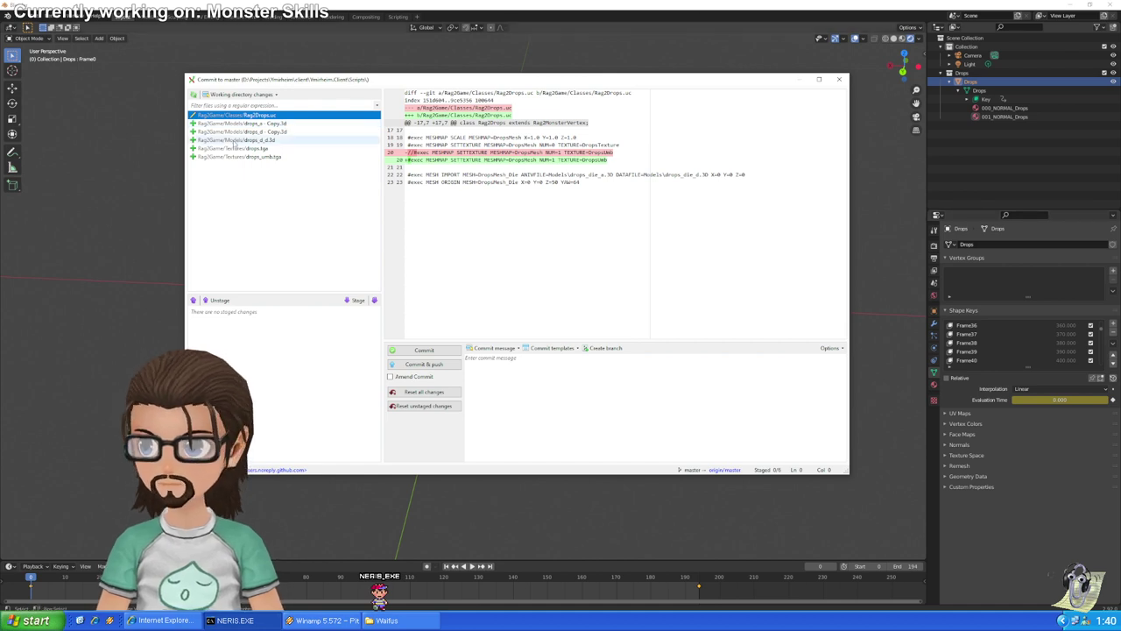
Inspect drops_d_d.3d in the commit window, refresh the working directory changes and view the diff of drops_d.3d
left_click(261, 140)
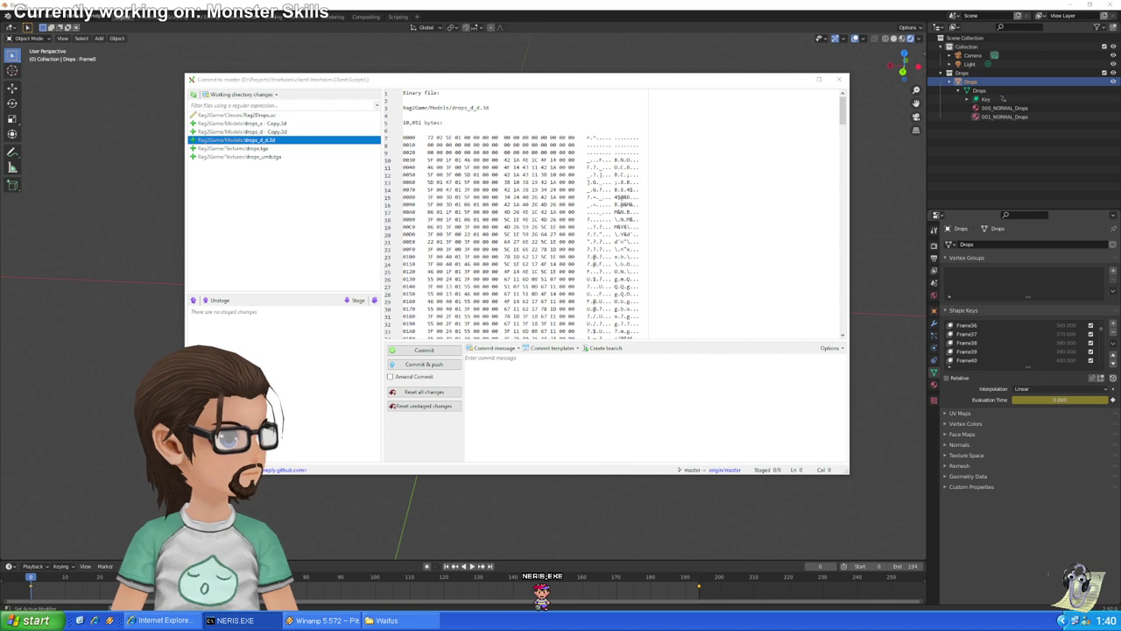
left_click(214, 95)
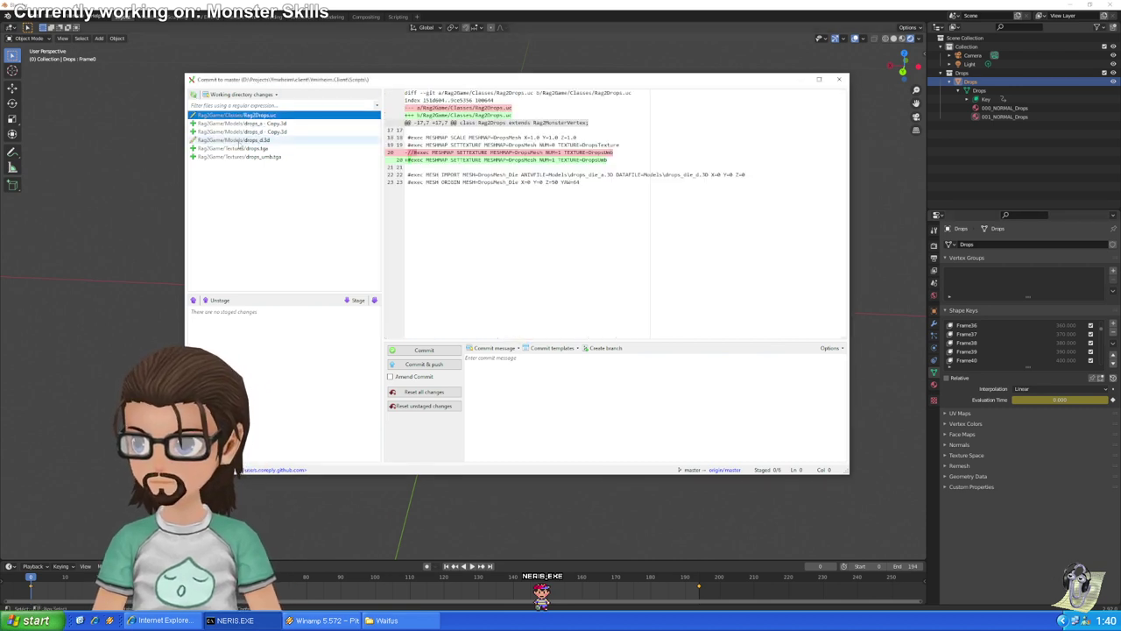
left_click(227, 124)
left_click(230, 139)
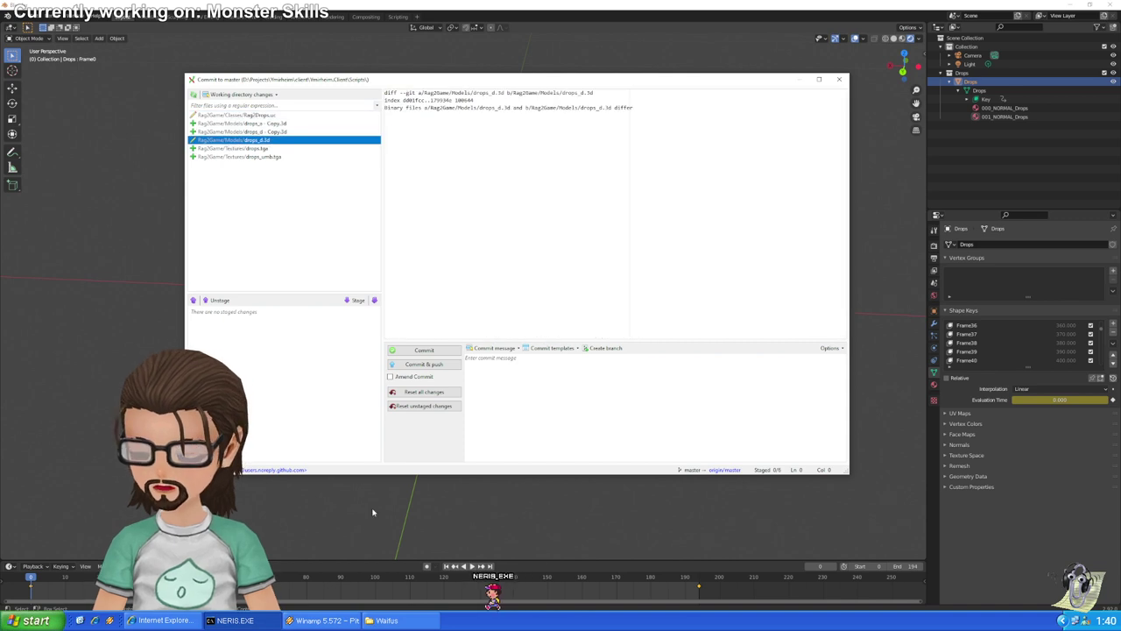
Switch to Visual Studio Code and review the DropsMesh import and texture lines in Rag2Drops.uc
key("alt+Tab")
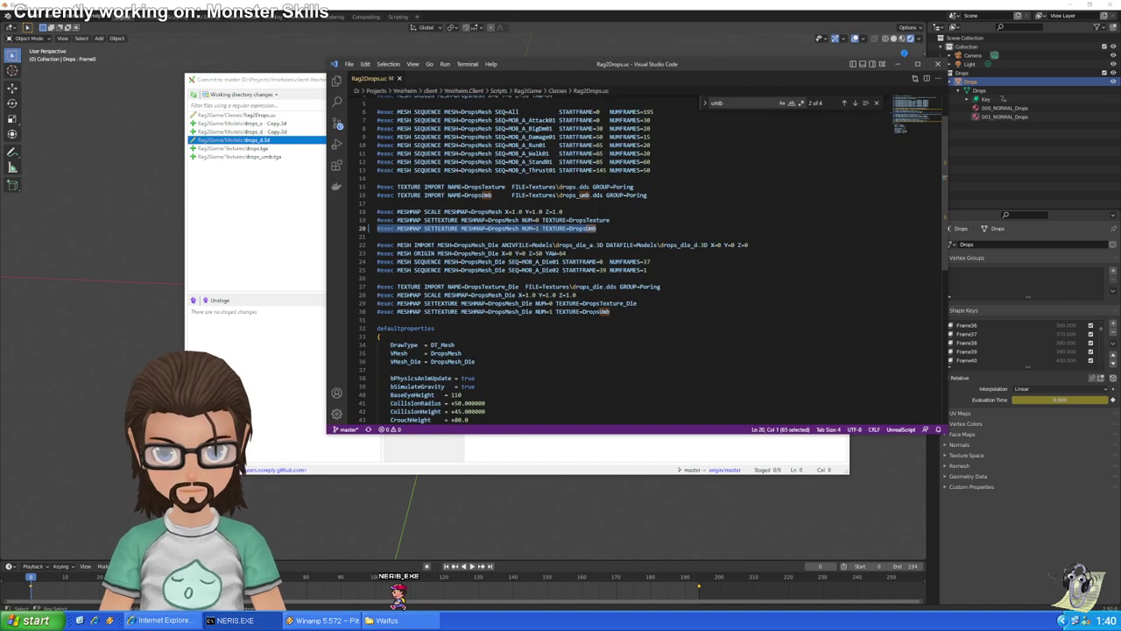
scroll(614, 263, "up", 2)
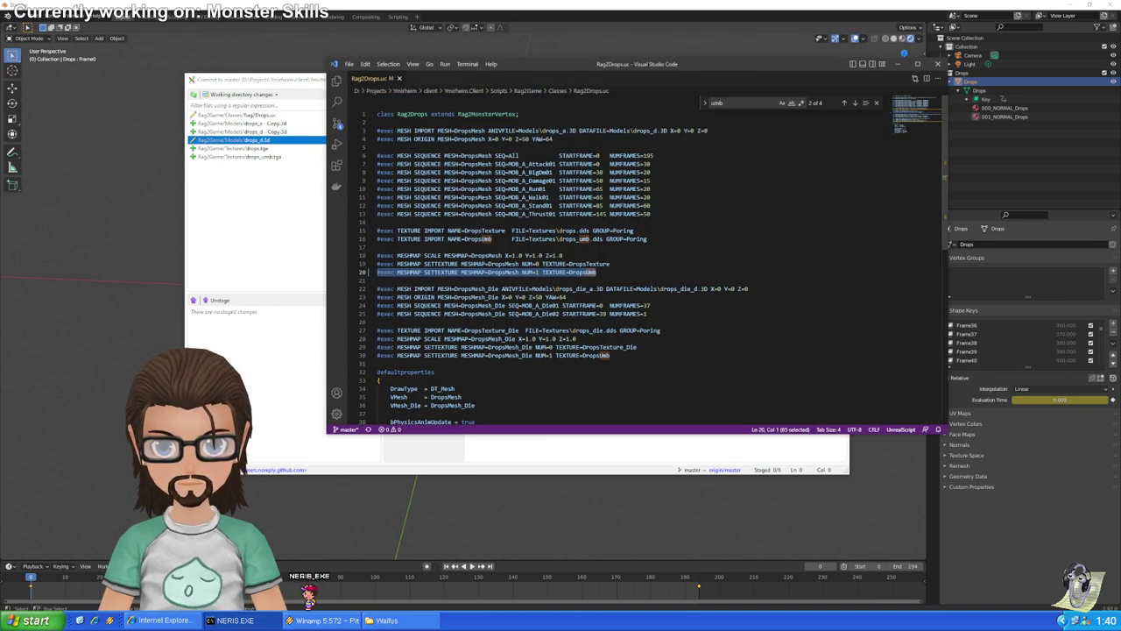
double_click(503, 272)
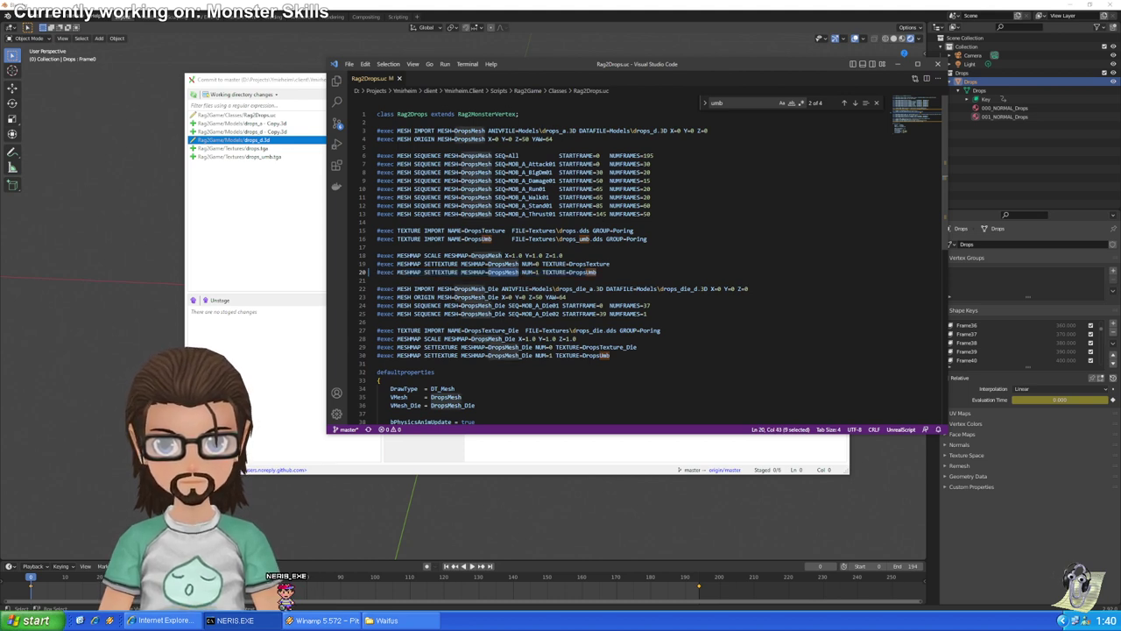
left_click(378, 280)
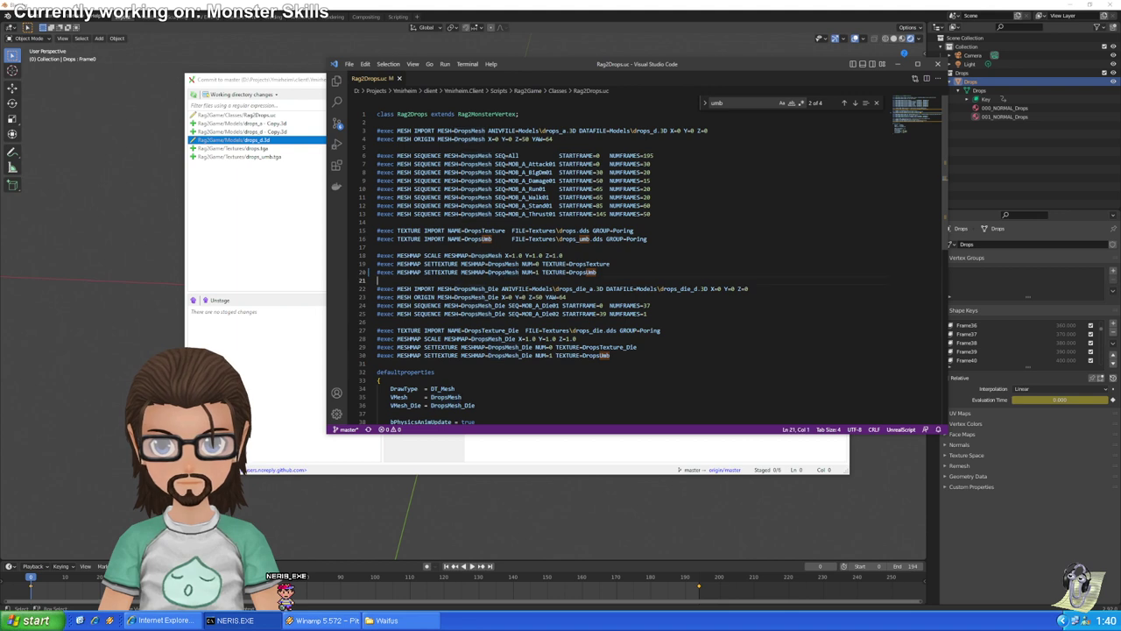
Build the client's script packages, closing the Unreal level editor and the first build console before rerunning the build
key("ctrl+shift+b")
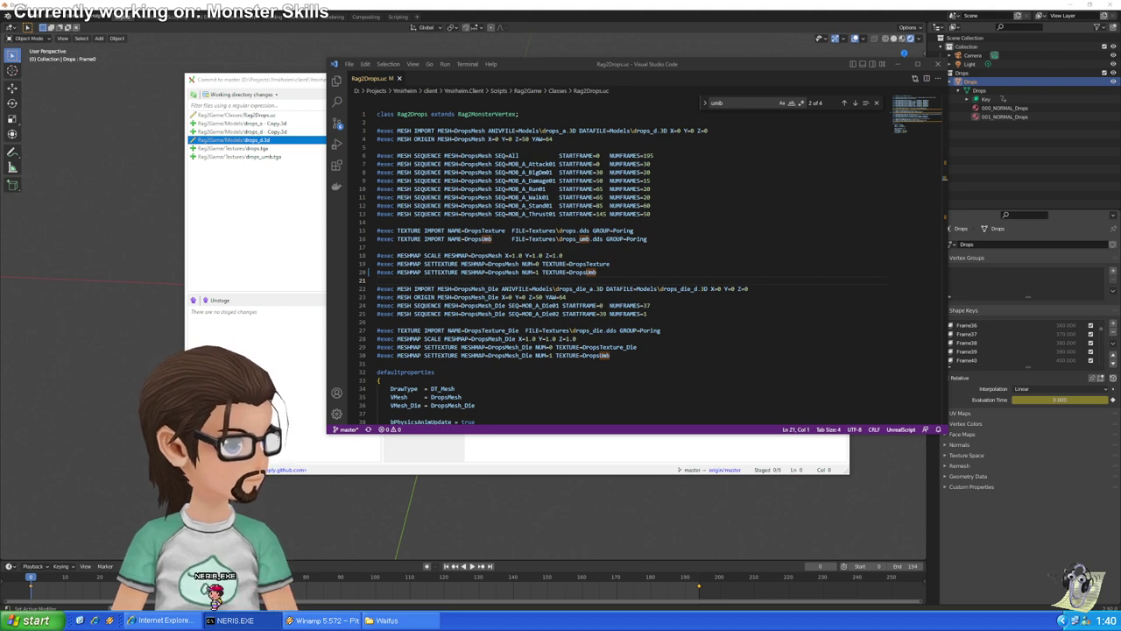
key("ctrl+shift+b")
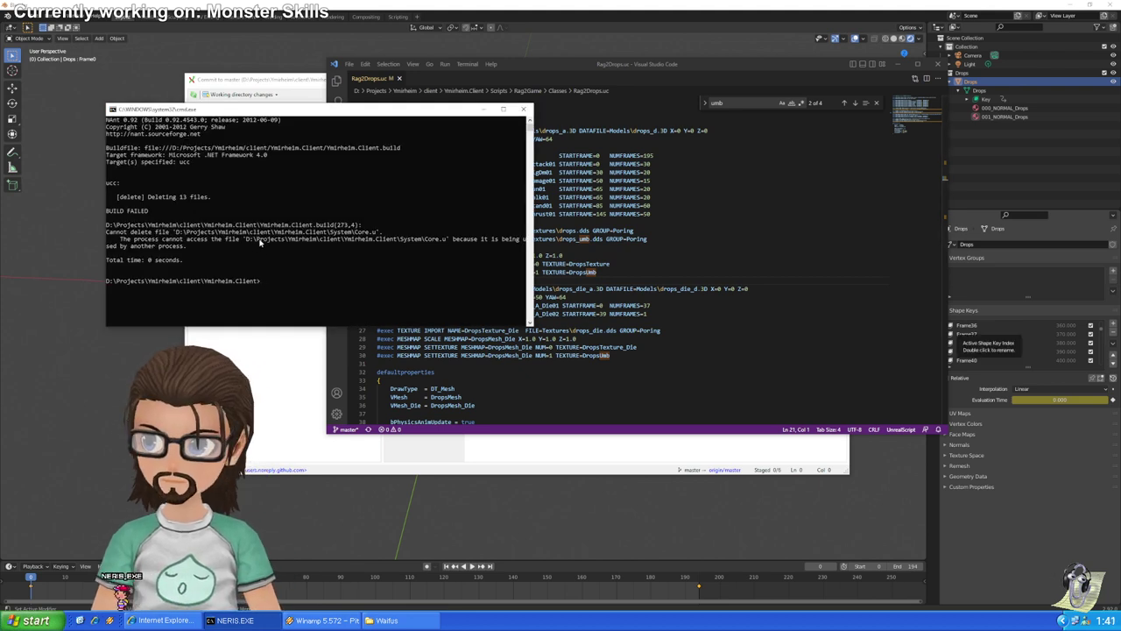
key("alt+Tab")
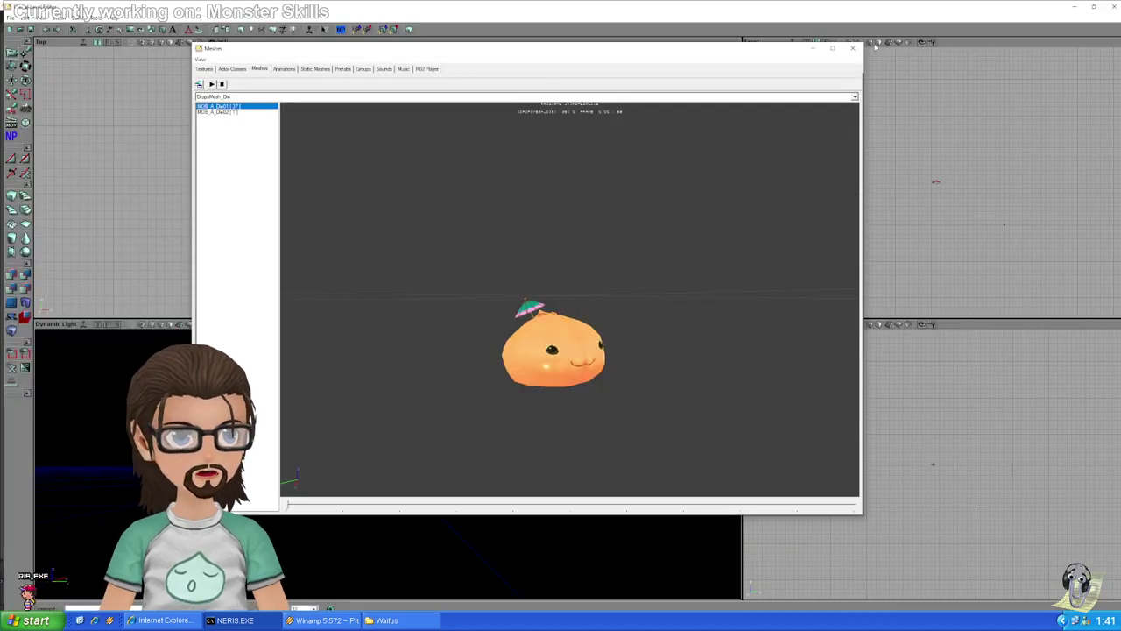
left_click(856, 48)
key("alt+F4")
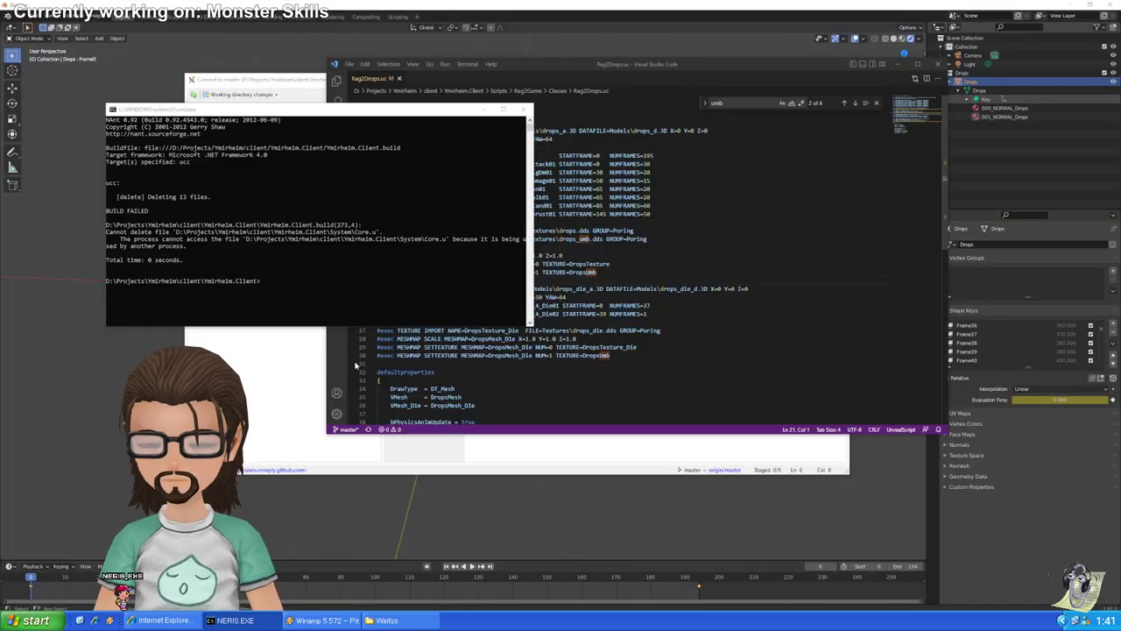
left_click(523, 108)
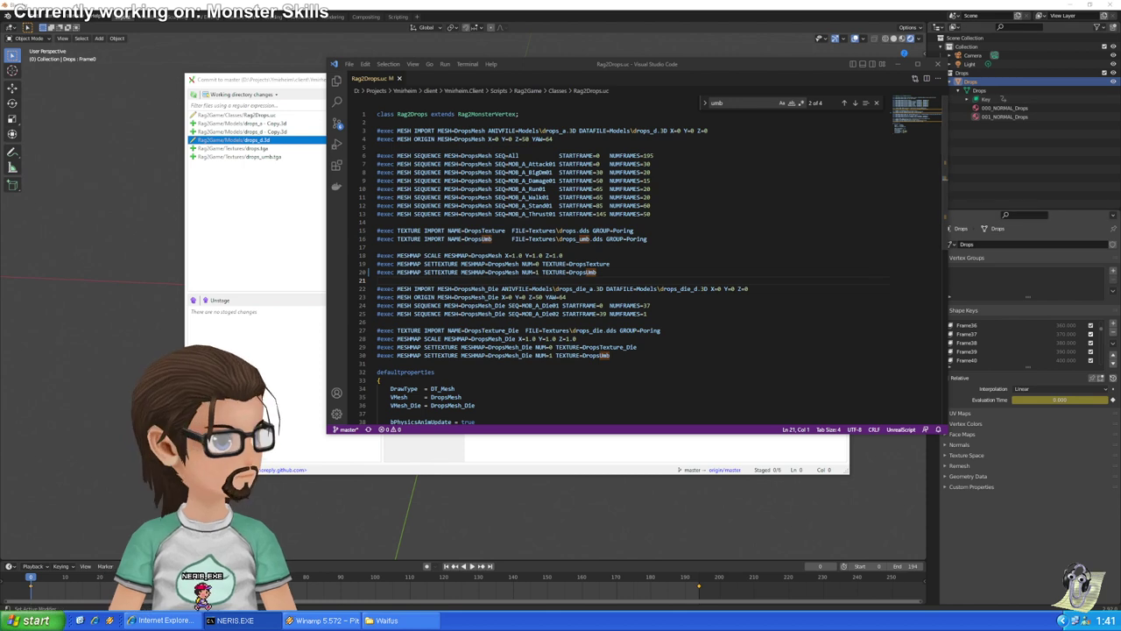
key("ctrl+shift+b")
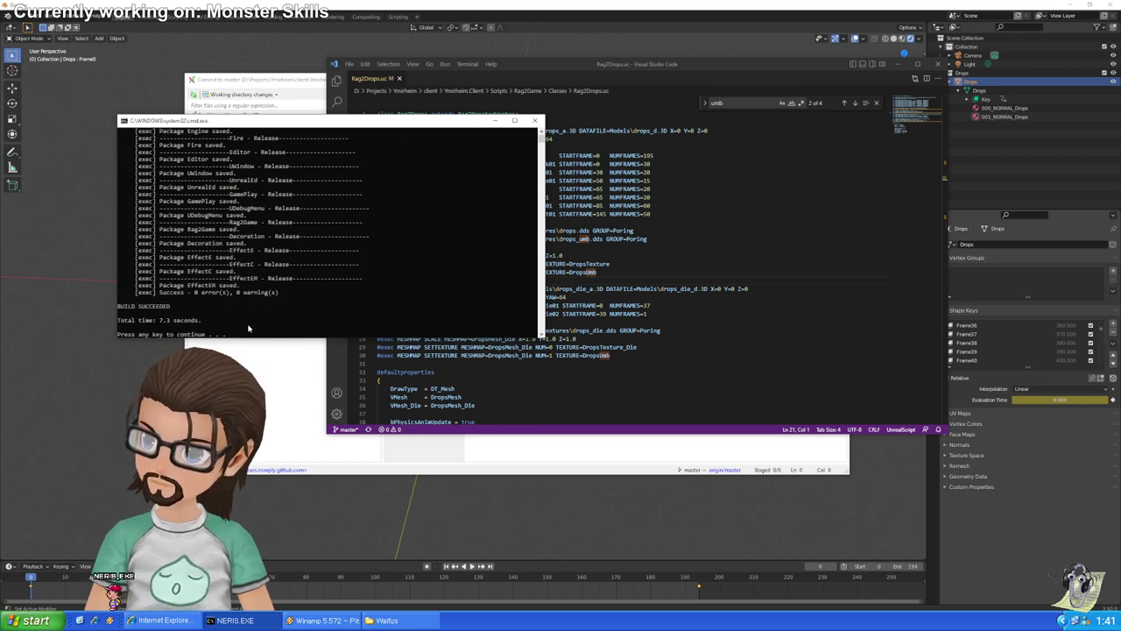
key("Return")
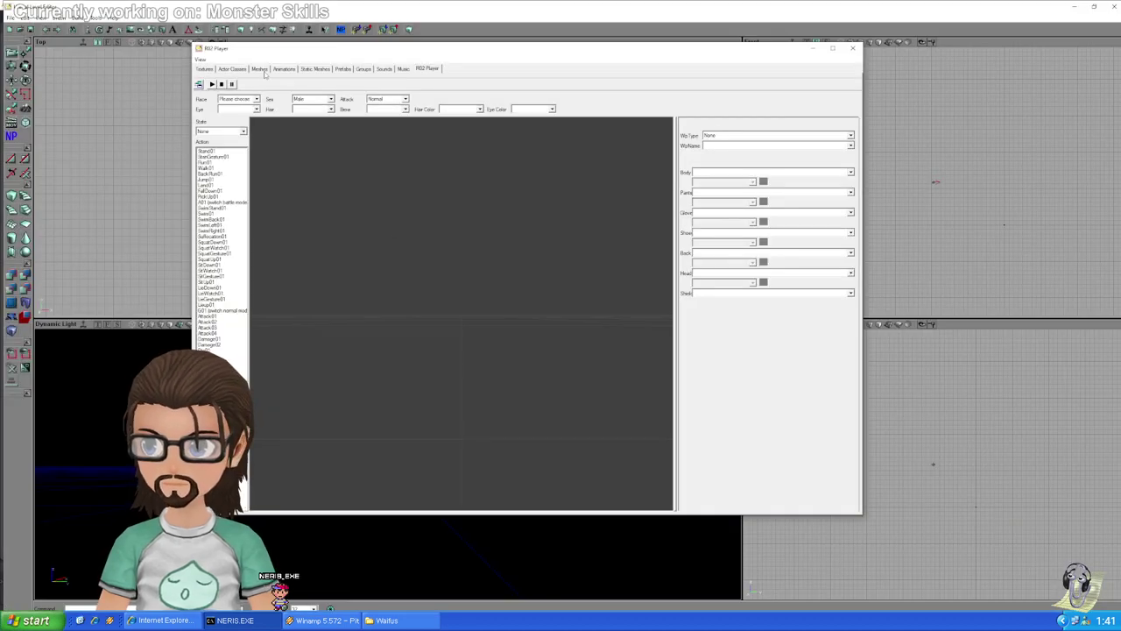
Preview the All sequence of DropsMesh in the Unreal editor's mesh browser and return to Blender
left_click(261, 70)
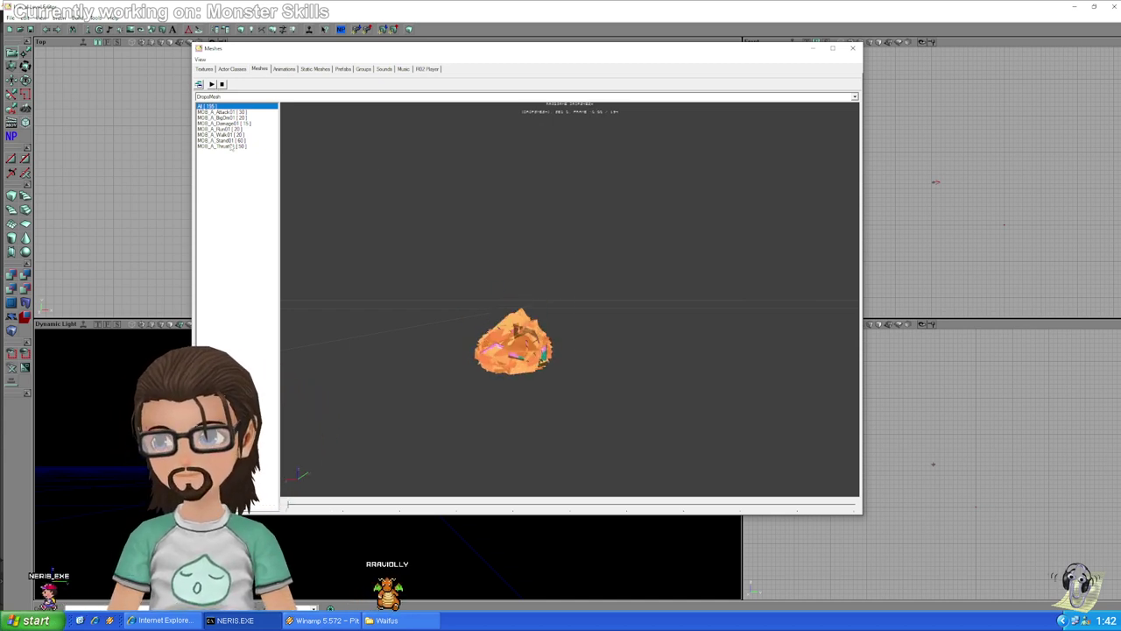
left_click(294, 604)
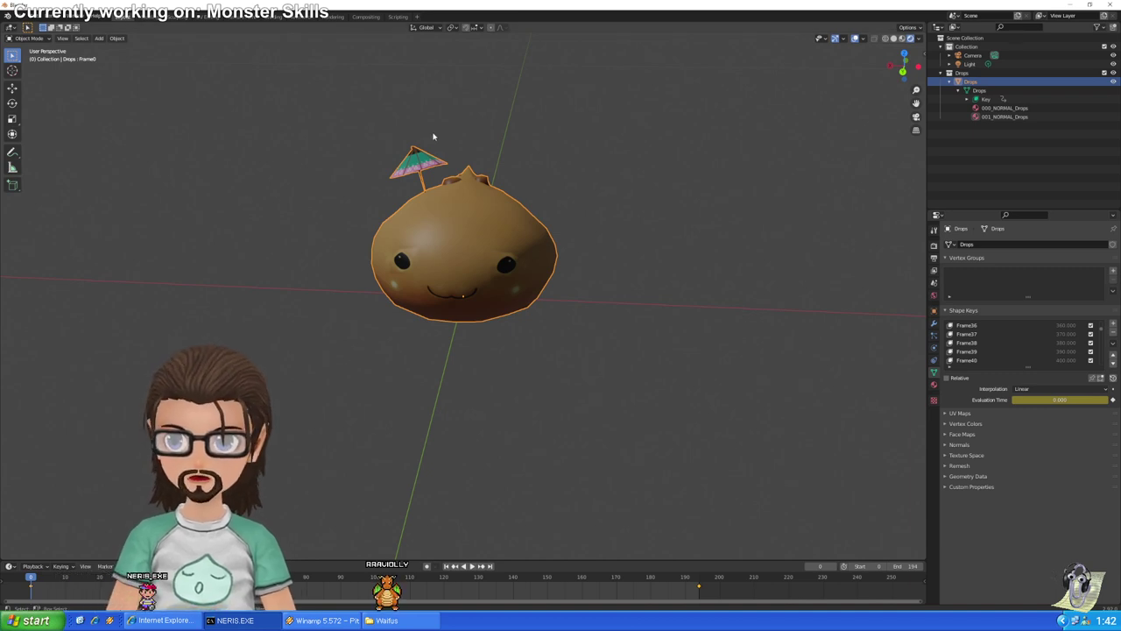
Export the Drops mesh as an Unreal Engine Vertex Mesh named drops_d.3d with Standard format and Actions source, without the Unreal script
mouse_move(329, 620)
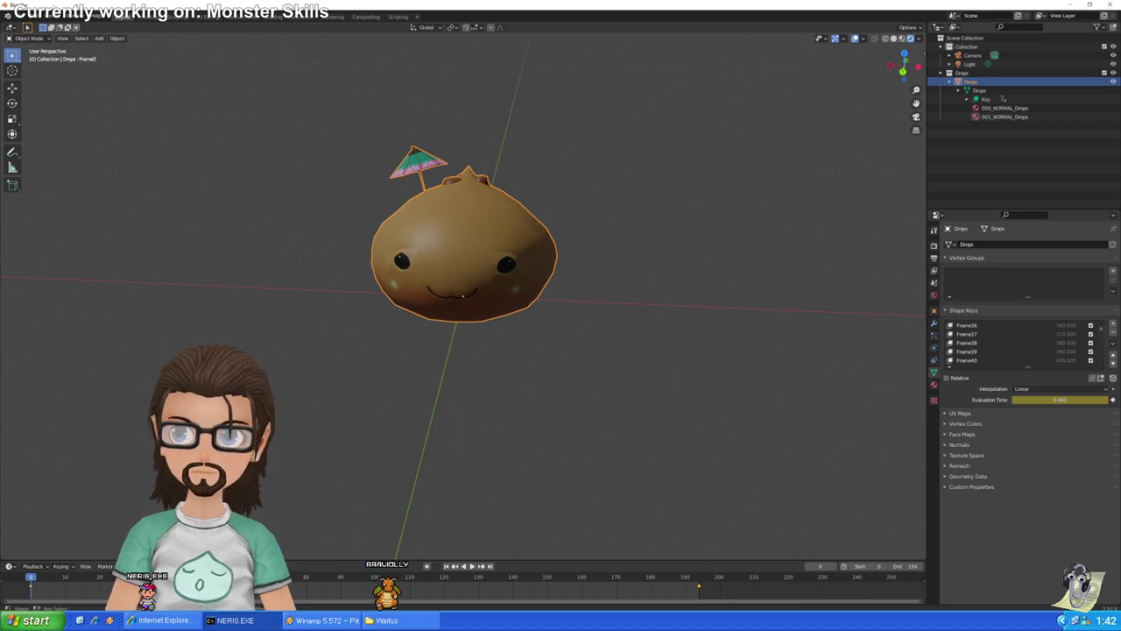
left_click(19, 17)
mouse_move(54, 142)
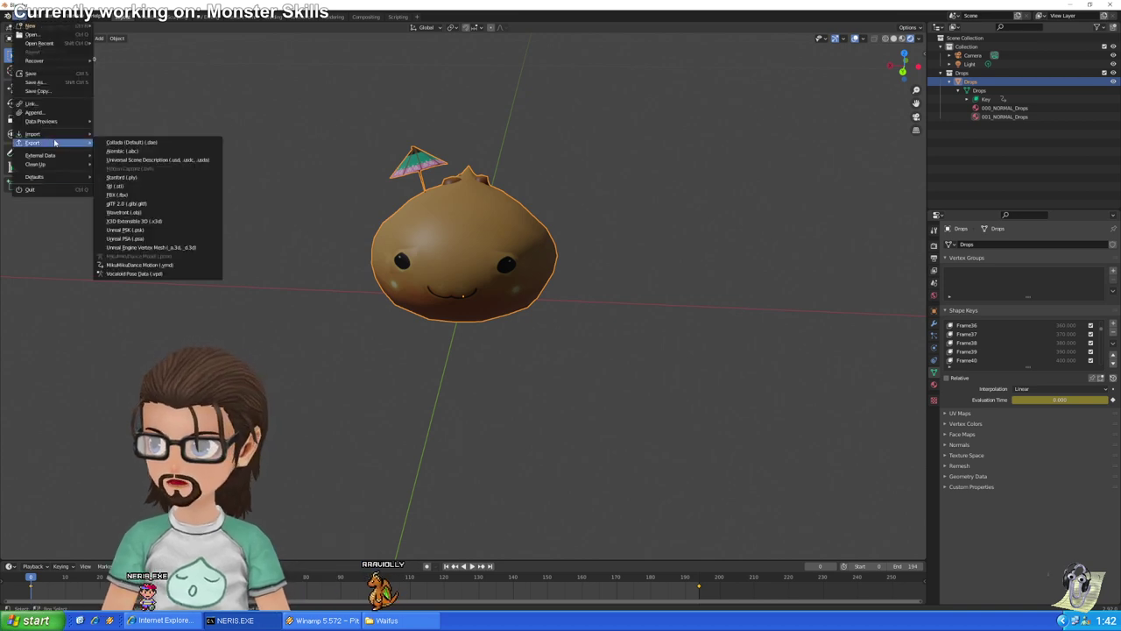
left_click(207, 248)
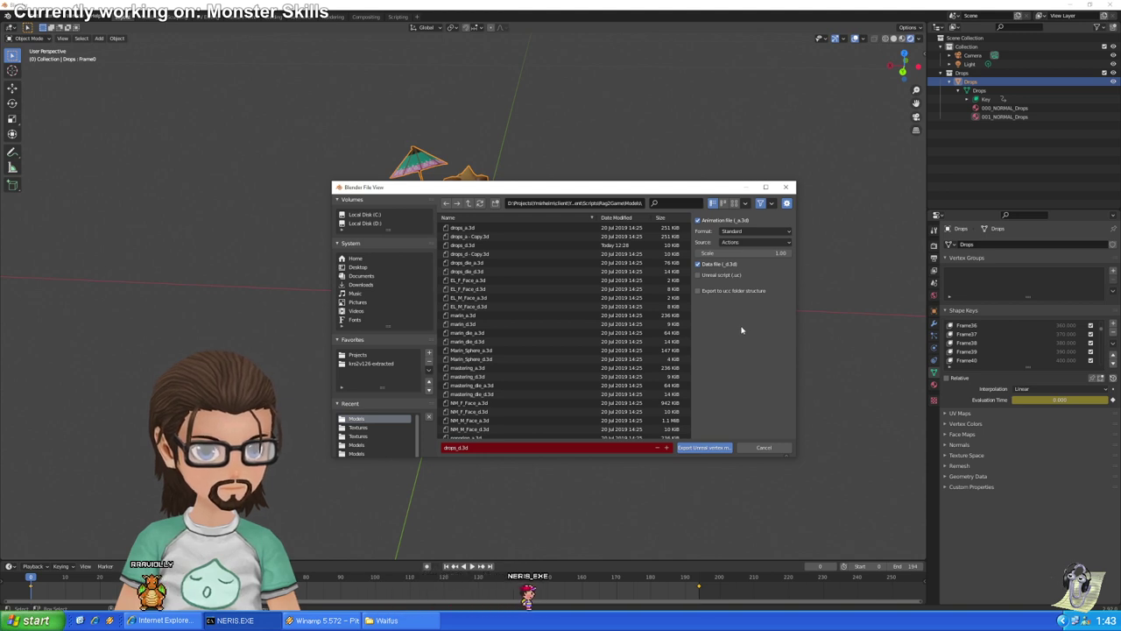
left_click(697, 449)
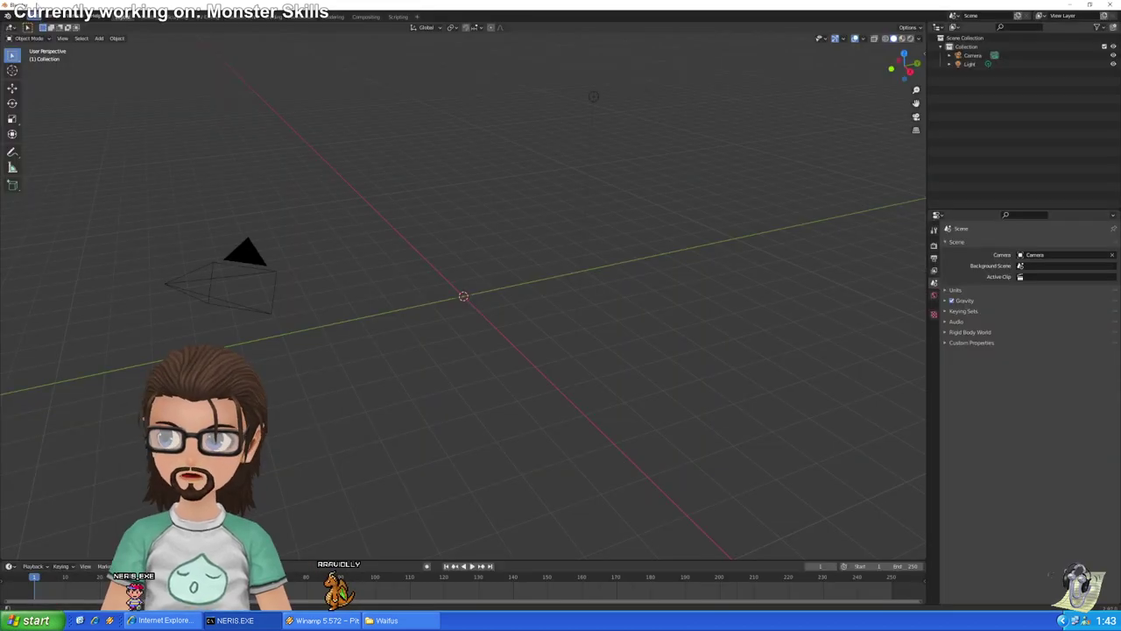
Start an Unreal Engine Vertex Mesh import and choose the original Drops_d.3d from the extracted Rag2Game Models folder
left_click(24, 17)
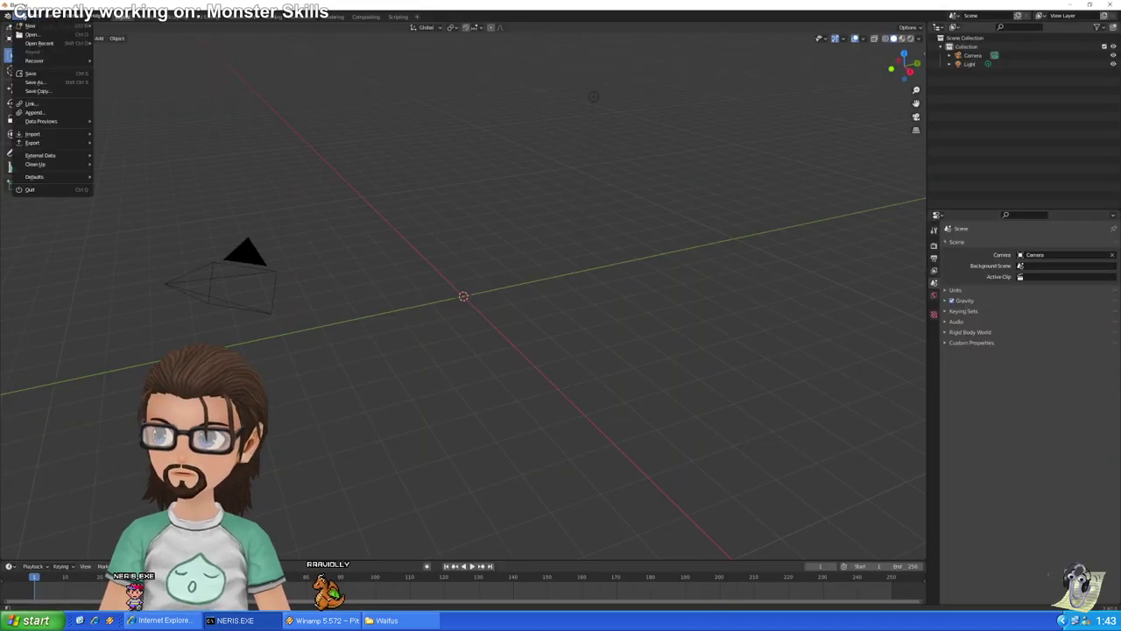
mouse_move(79, 134)
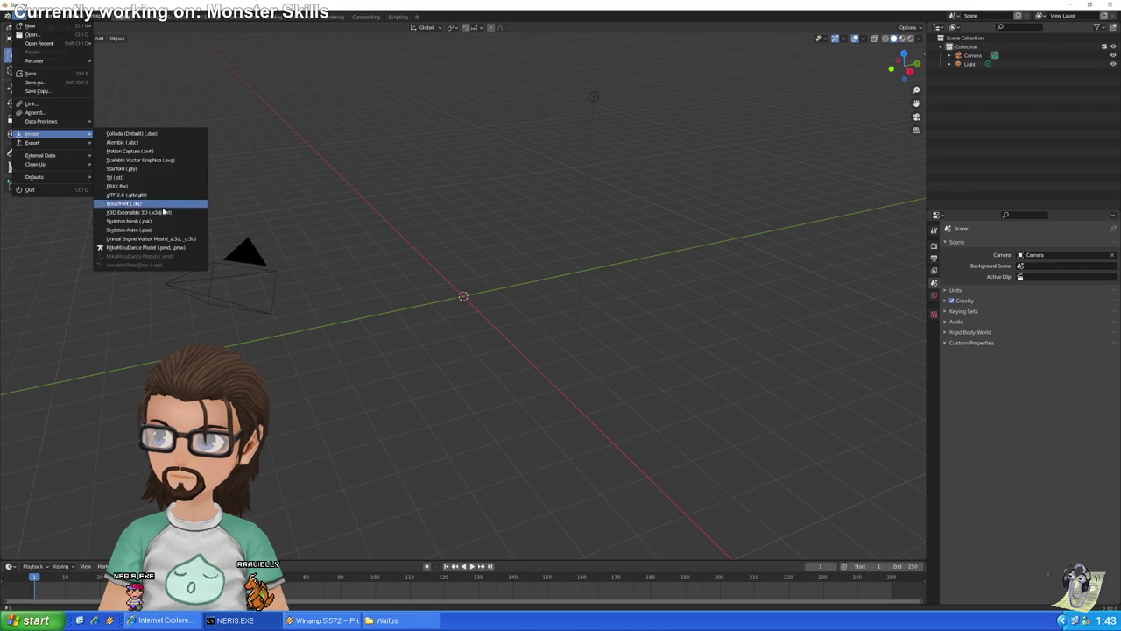
left_click(140, 241)
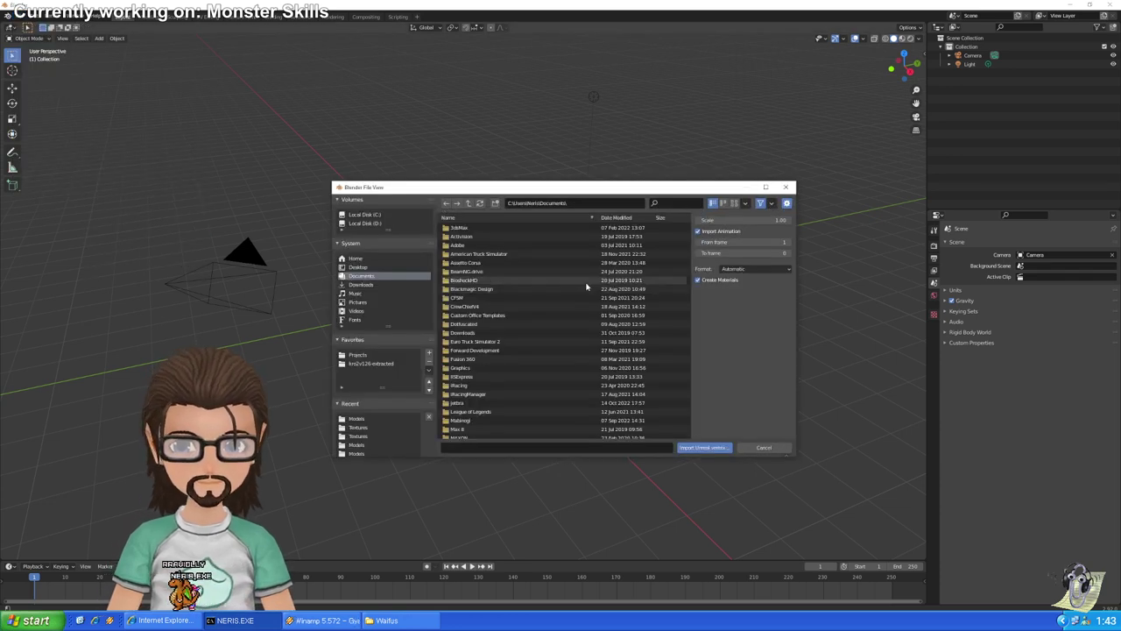
left_click(358, 419)
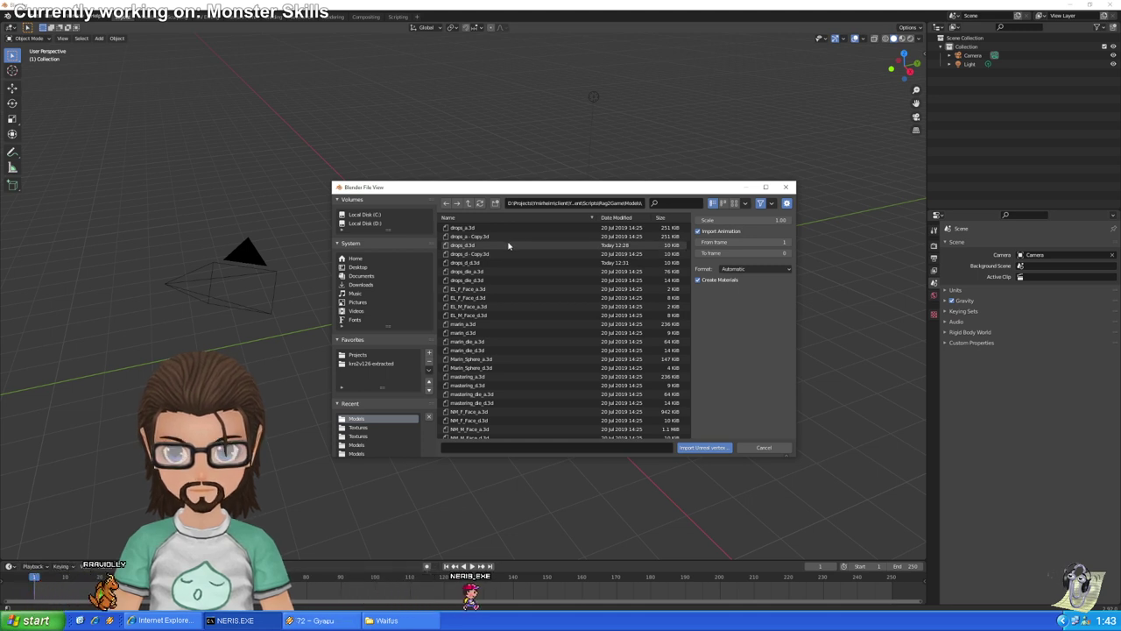
left_click(357, 445)
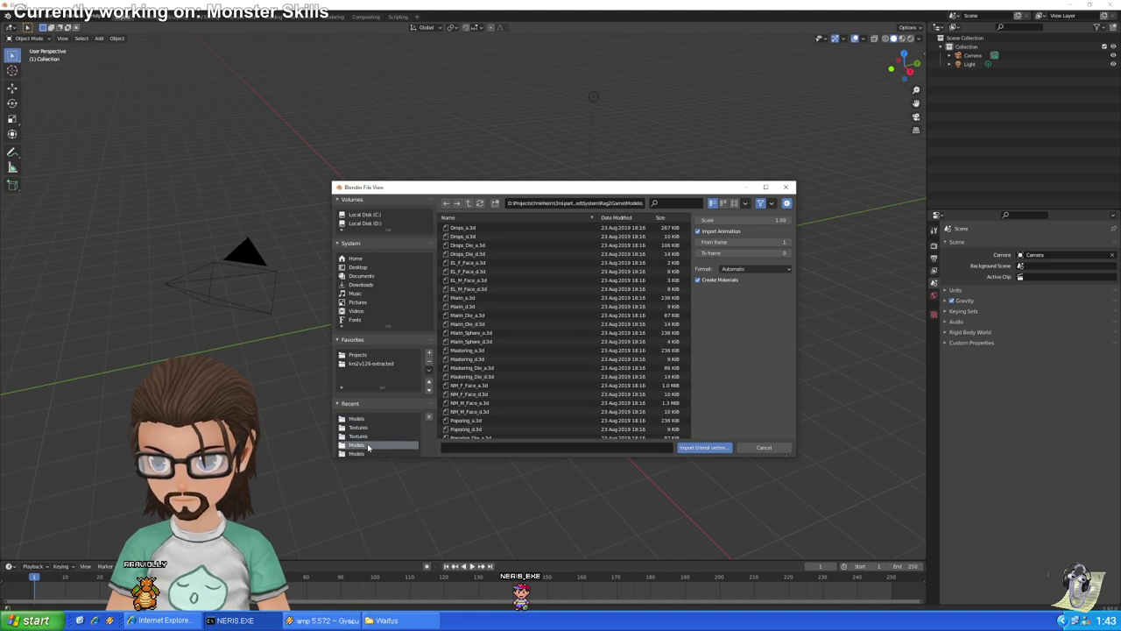
left_click(494, 253)
left_click(482, 238)
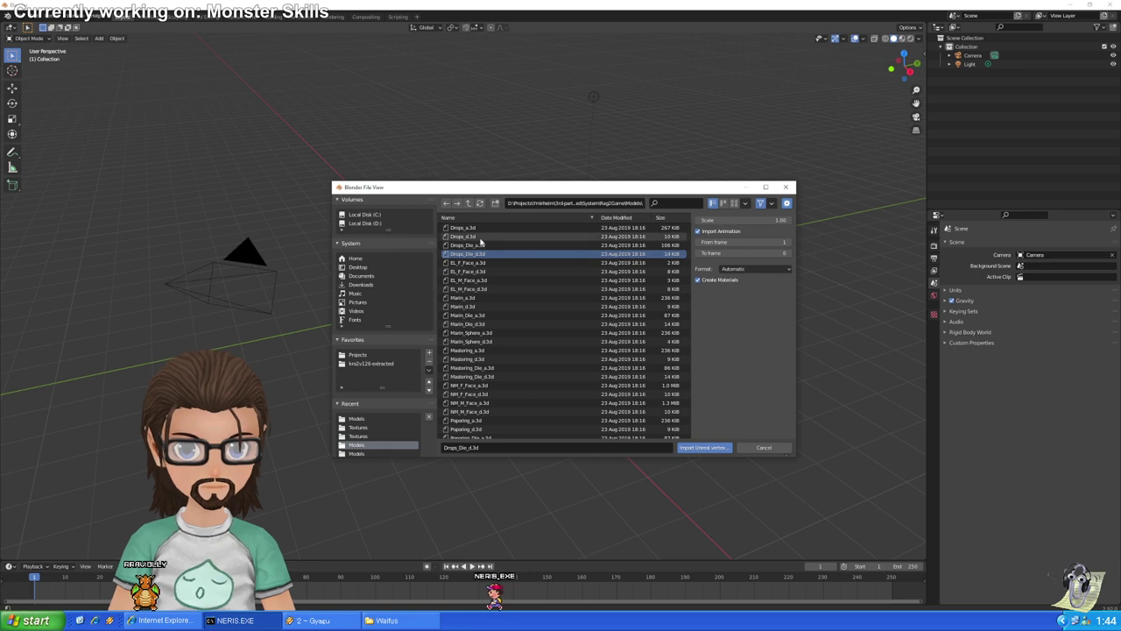
Check the vertex animations wiki page for the import scale, set it to about 0.01 and import Drops_d.3d with its animation
left_click(733, 233)
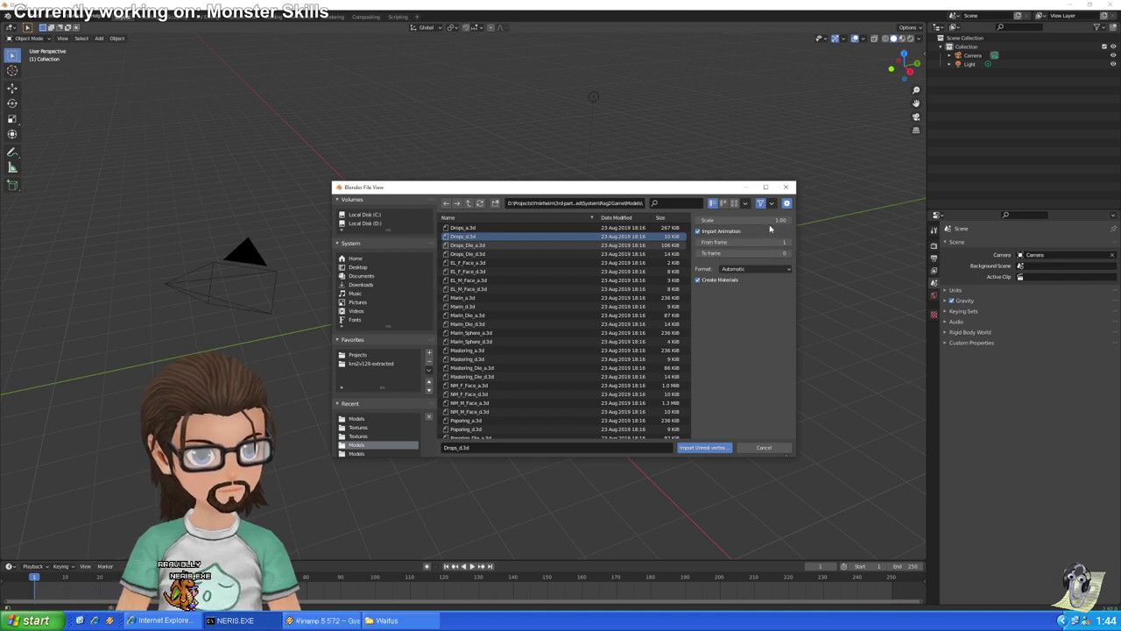
key("alt+Tab")
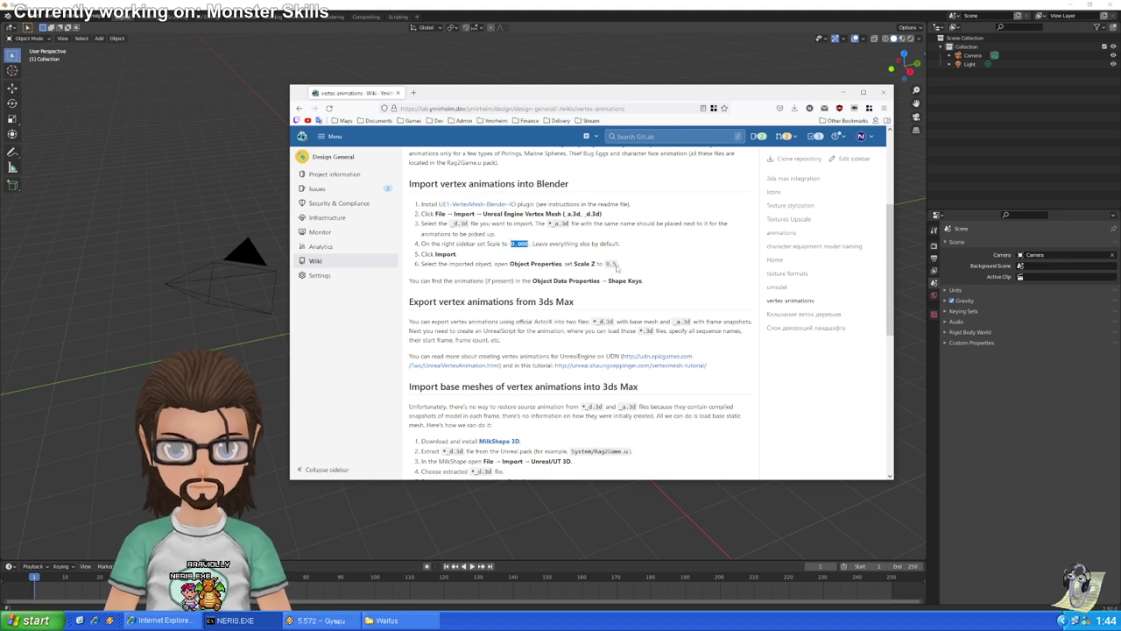
key("alt+Tab")
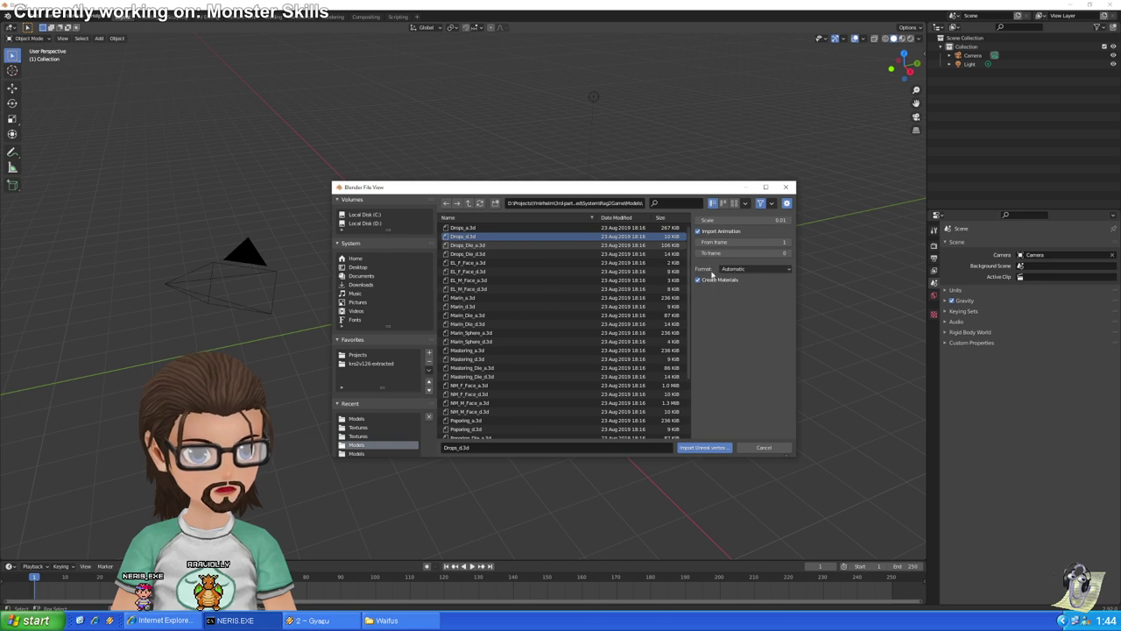
left_click(703, 447)
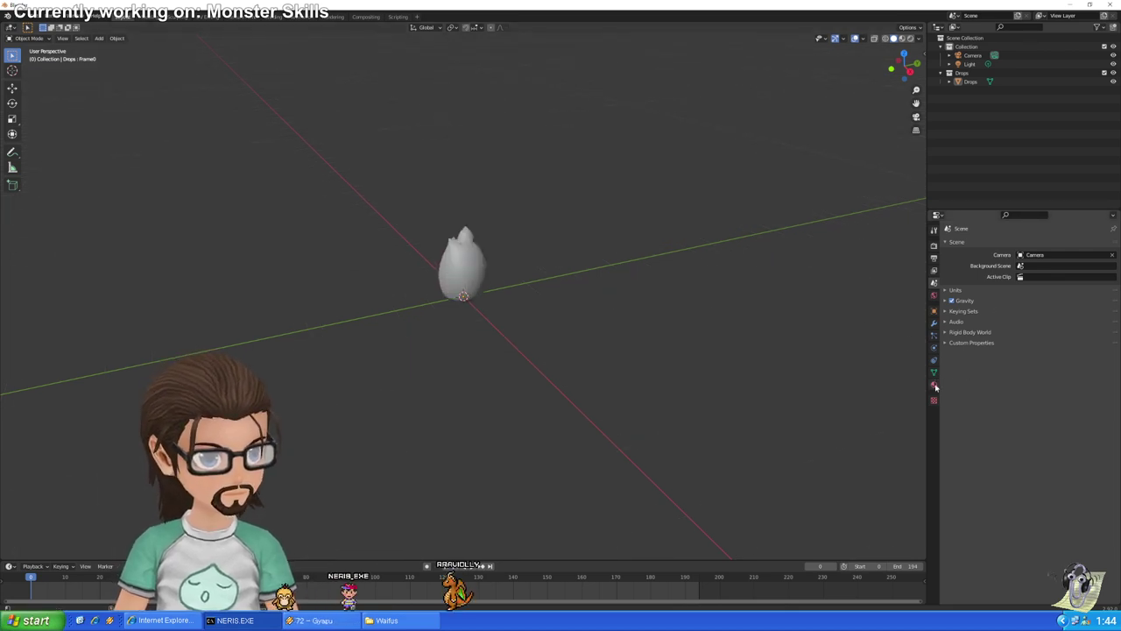
Enable nodes for the 000_NORMAL_Drops material
left_click(934, 383)
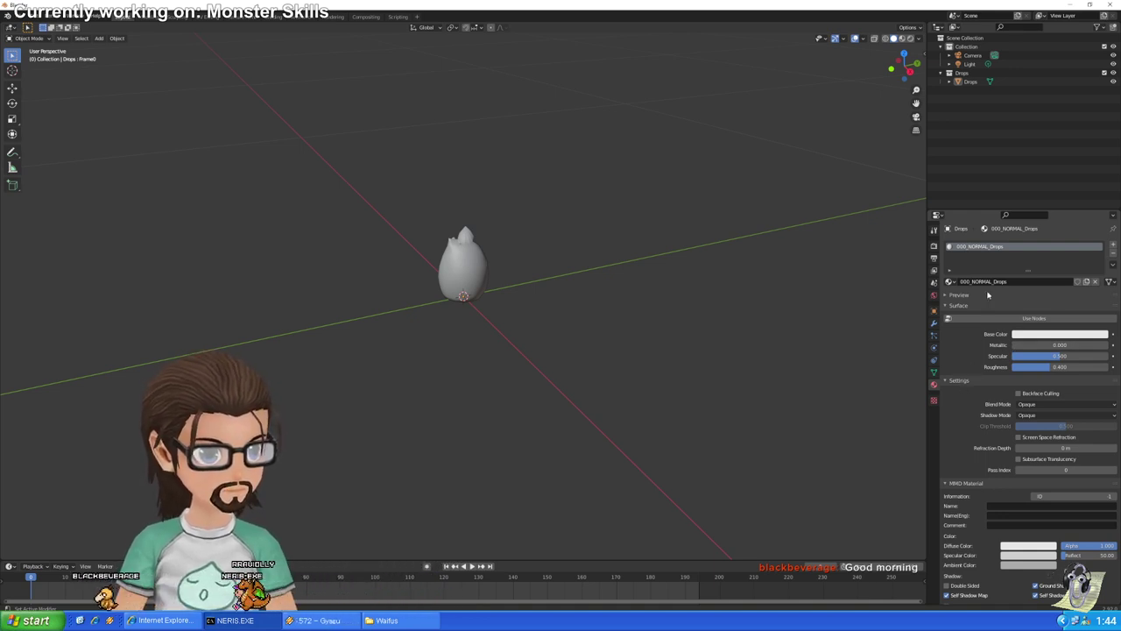
left_click(1008, 318)
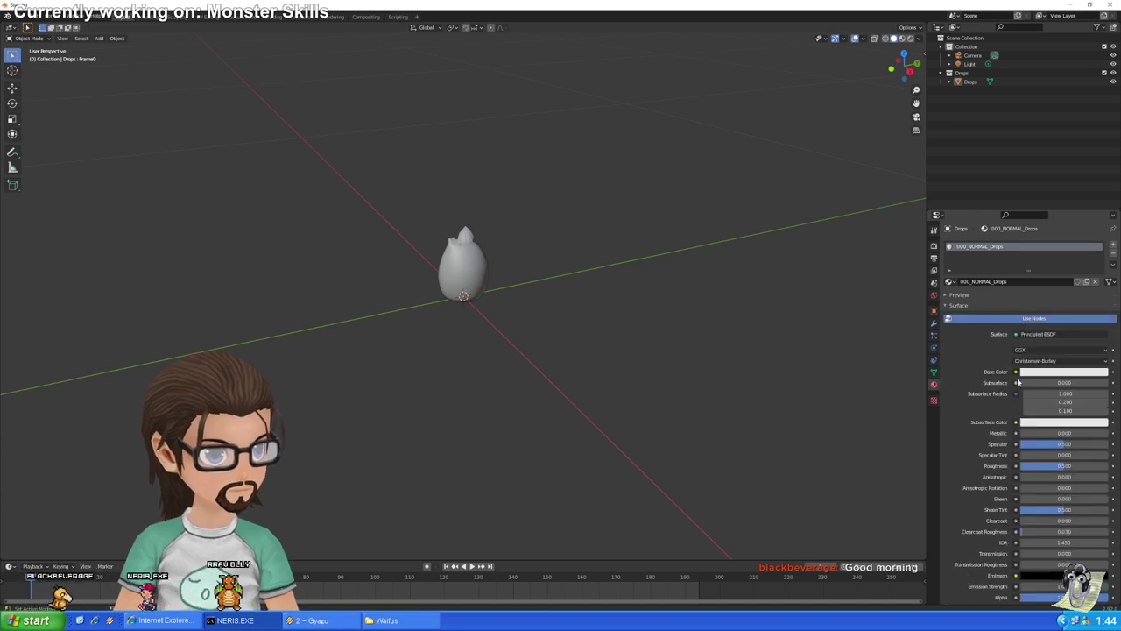
left_click(1017, 373)
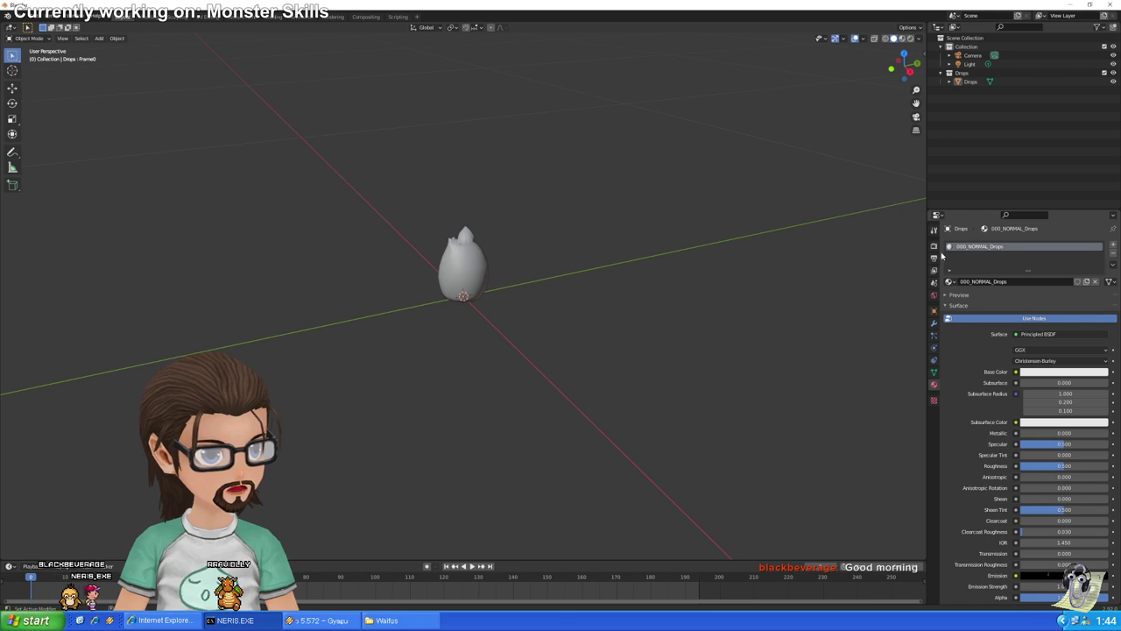
Set the Drops object's Z scale to 0.5 and inspect the mesh from its umbrella side
left_click(933, 311)
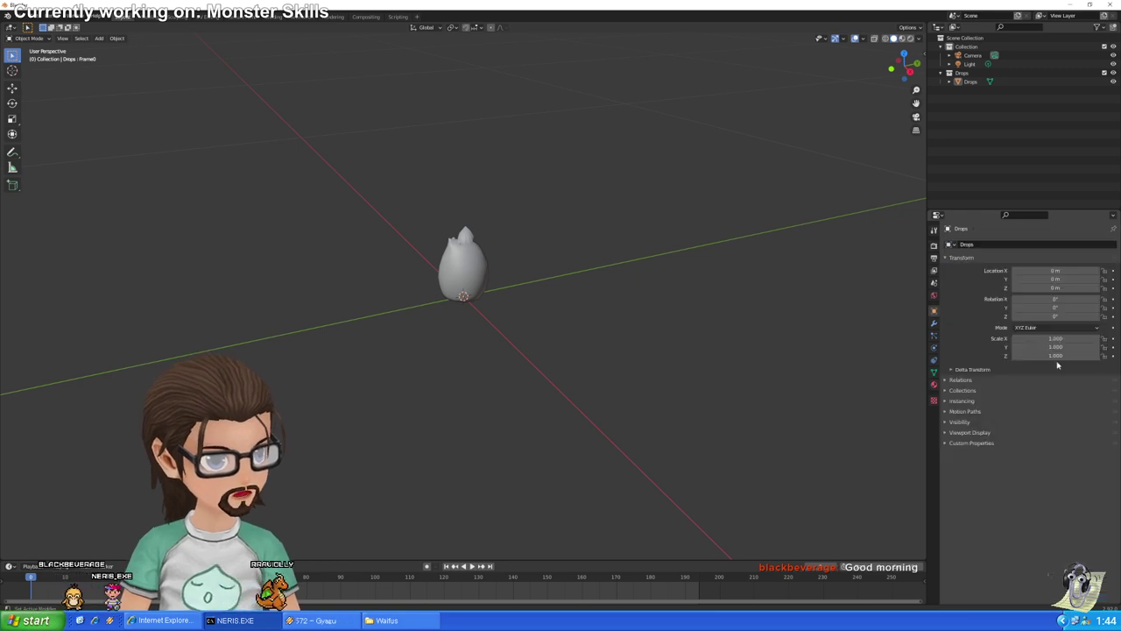
type("0.5")
key("Return")
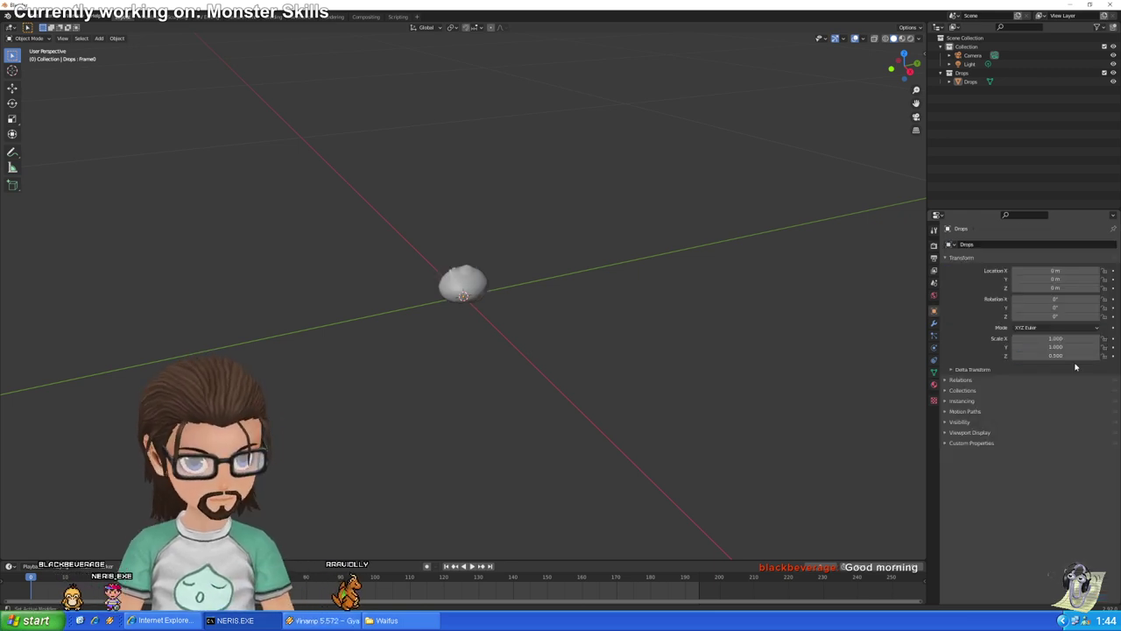
scroll(616, 295, "up", 5)
right_click(633, 290)
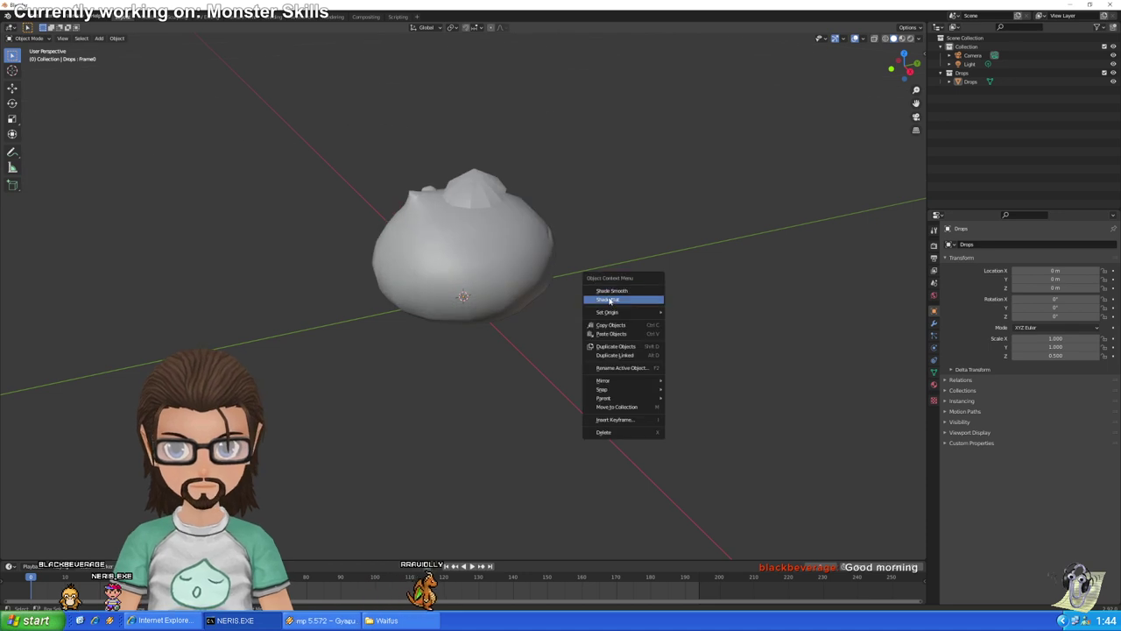
middle_click_drag(633, 290, 584, 236)
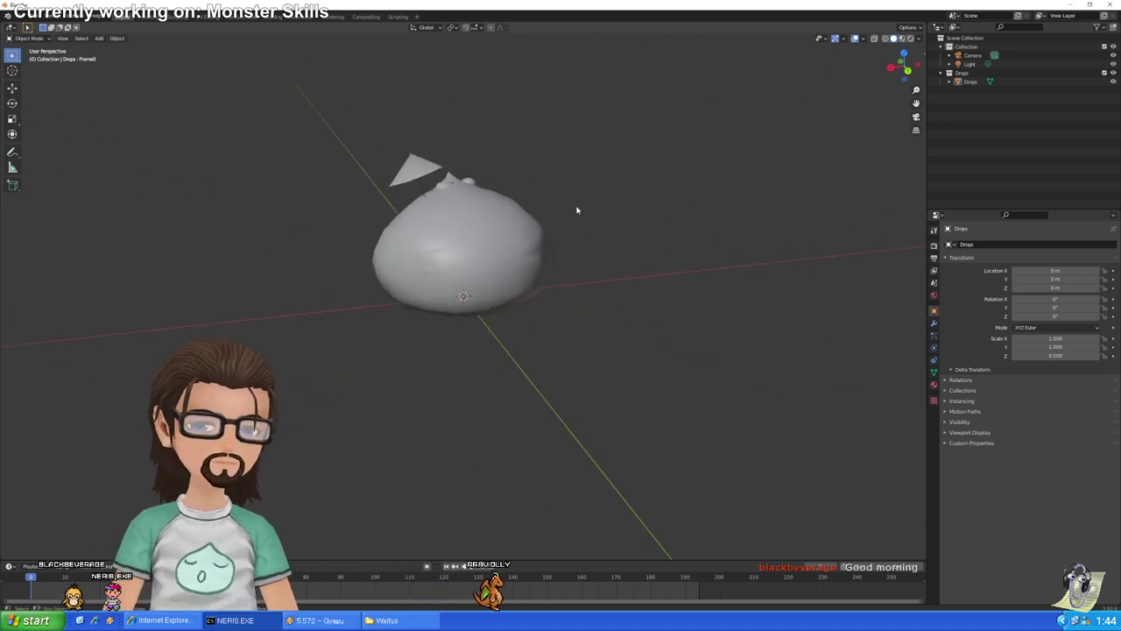
Export the selected Drops mesh as an Unreal Engine Vertex Mesh and switch to the vertex animations wiki page
left_click(472, 226)
left_click(24, 16)
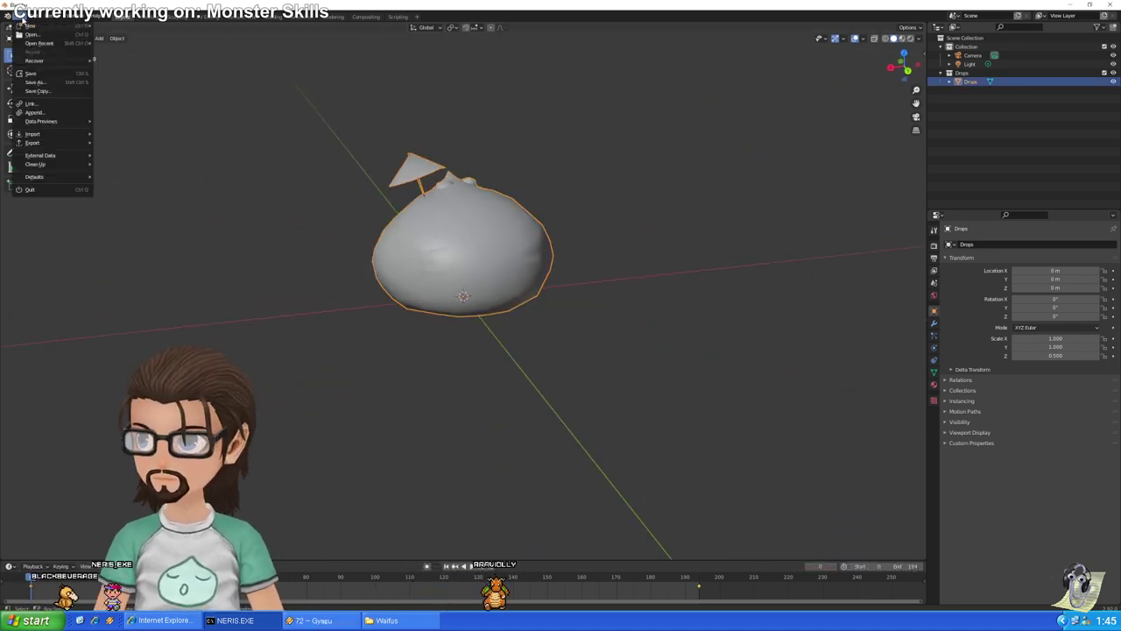
mouse_move(53, 142)
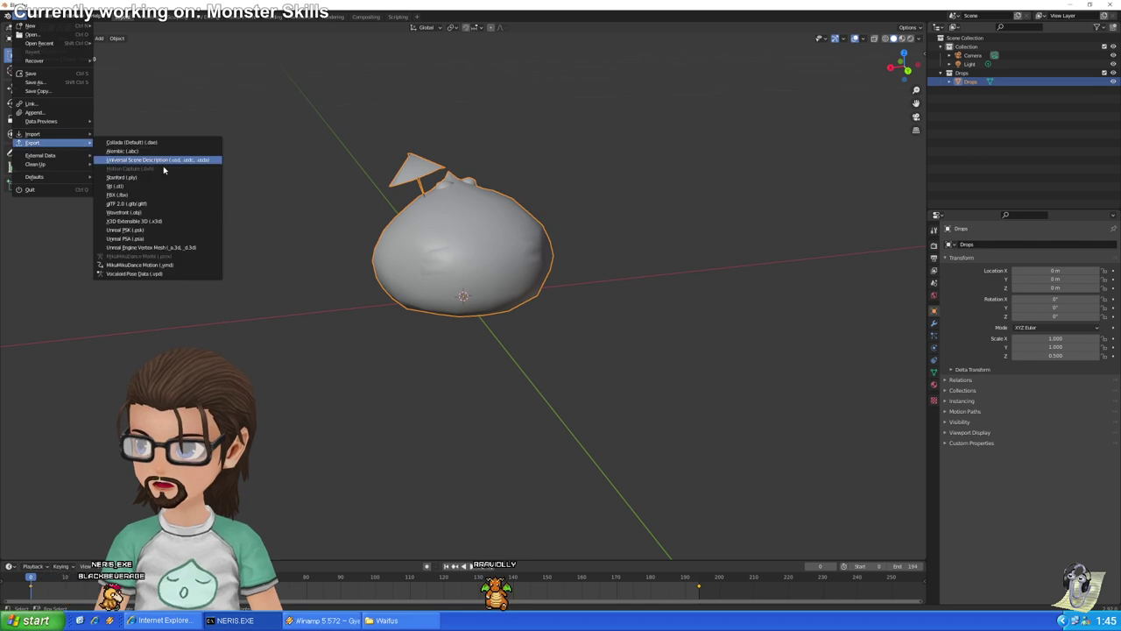
left_click(181, 248)
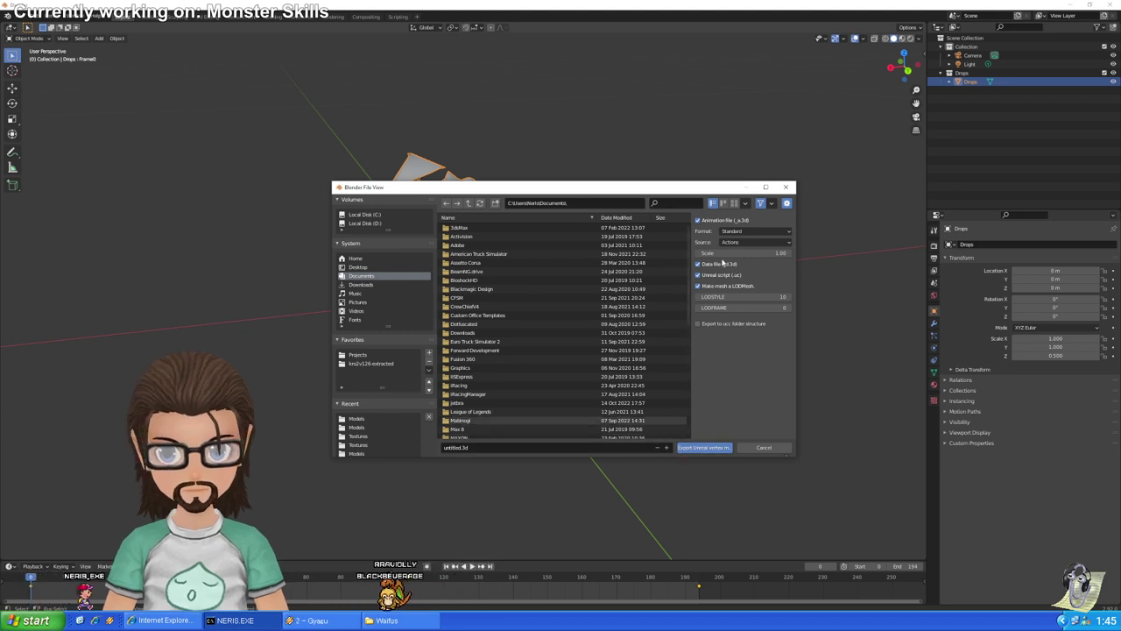
left_click(684, 448)
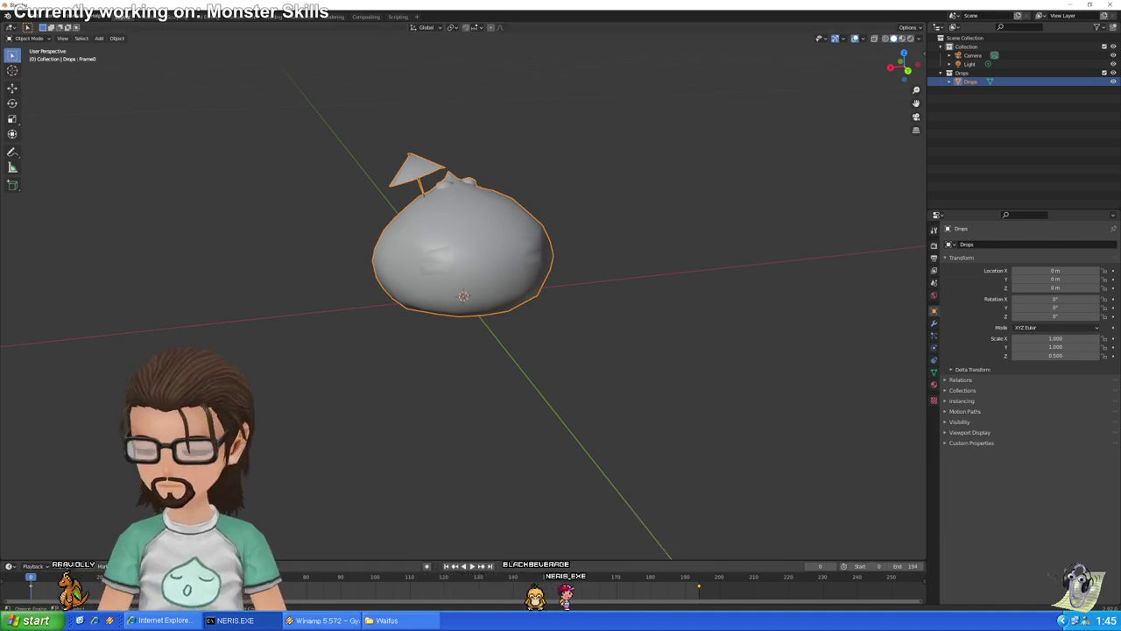
key("alt+Tab")
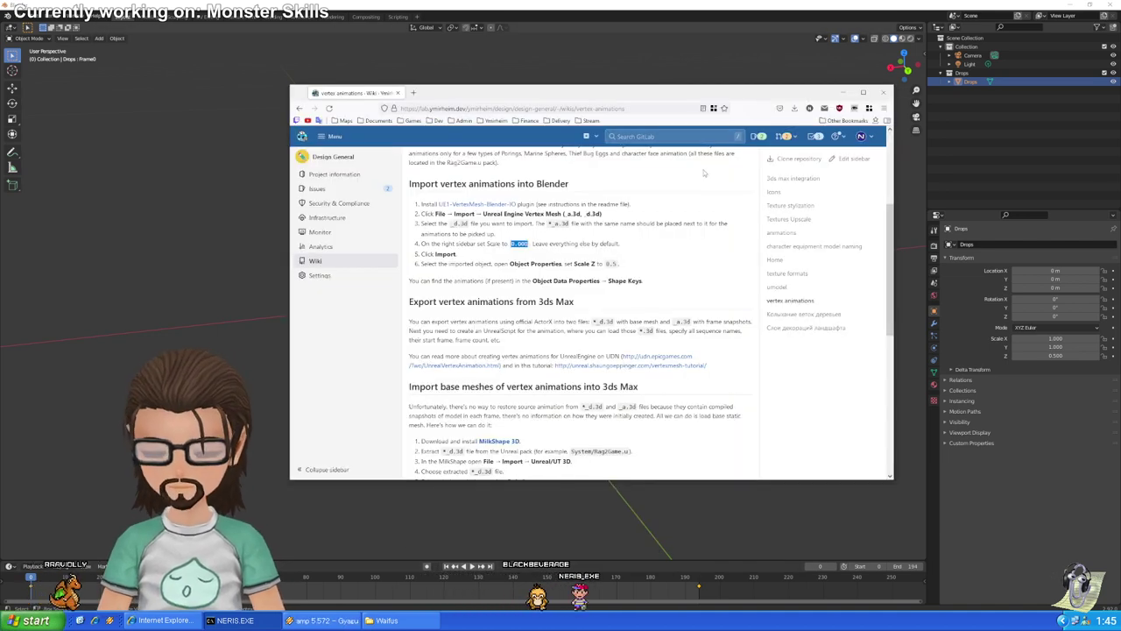
Open the UE1-VertexMesh-Blender-IO repository linked on the wiki page and check its readme and issues list
key("ctrl+n")
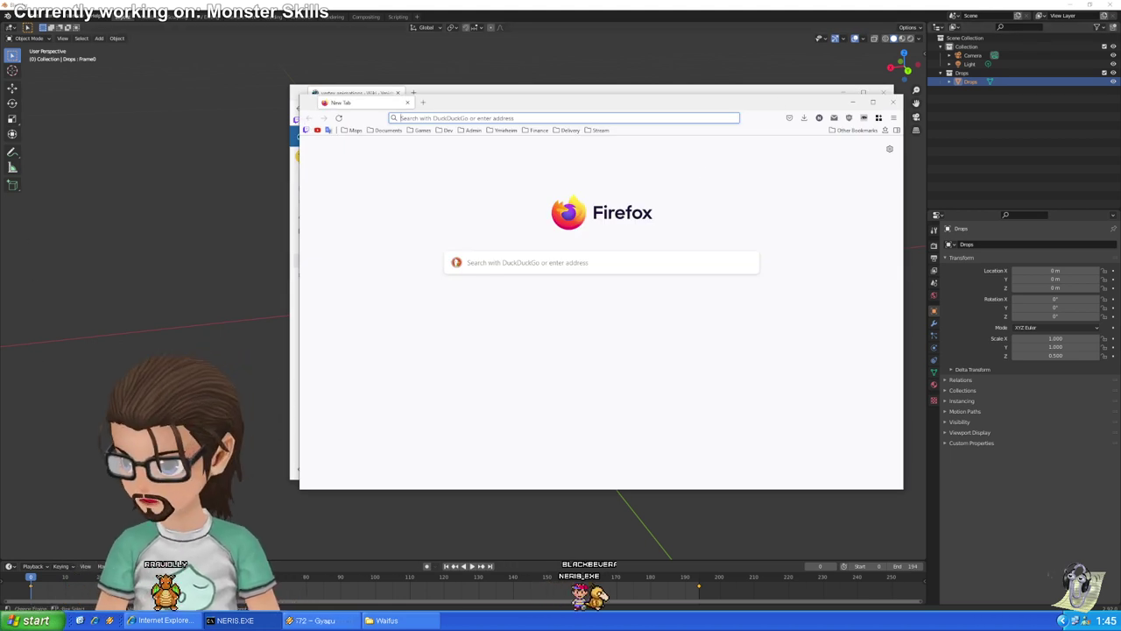
key("ctrl+w")
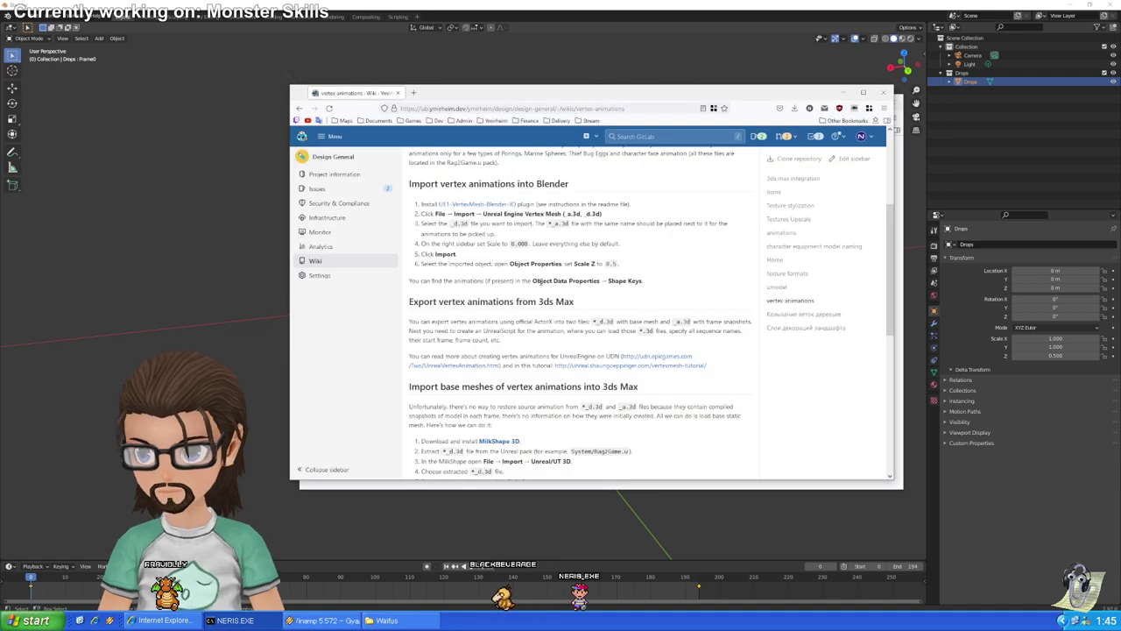
key("ctrl+n")
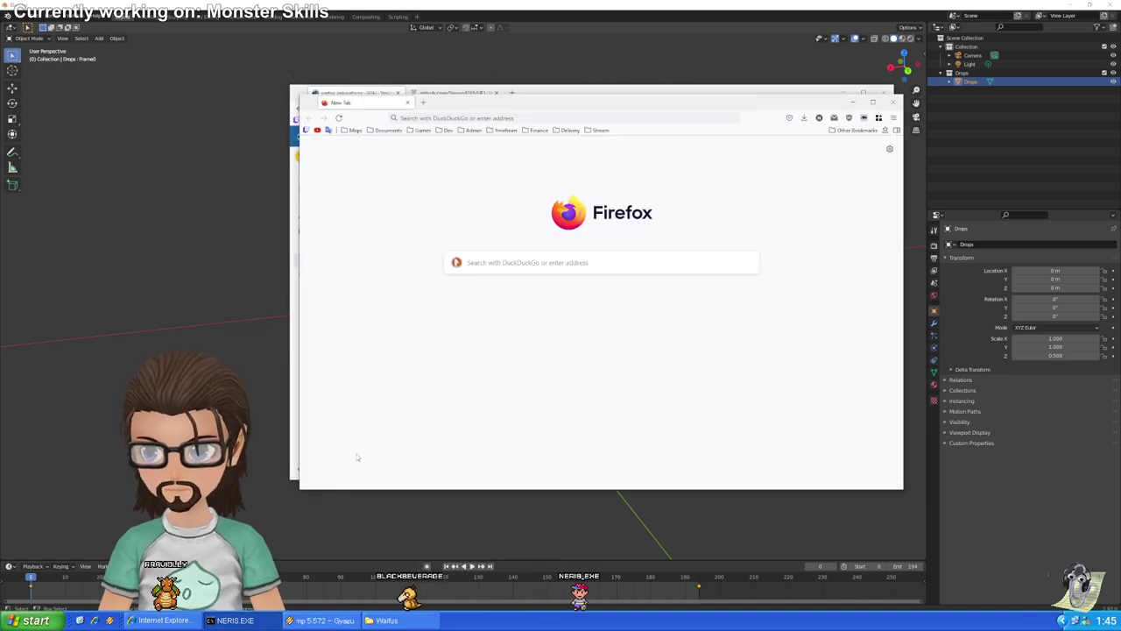
key("ctrl+w")
key("ctrl+Tab")
scroll(592, 350, "down", 1)
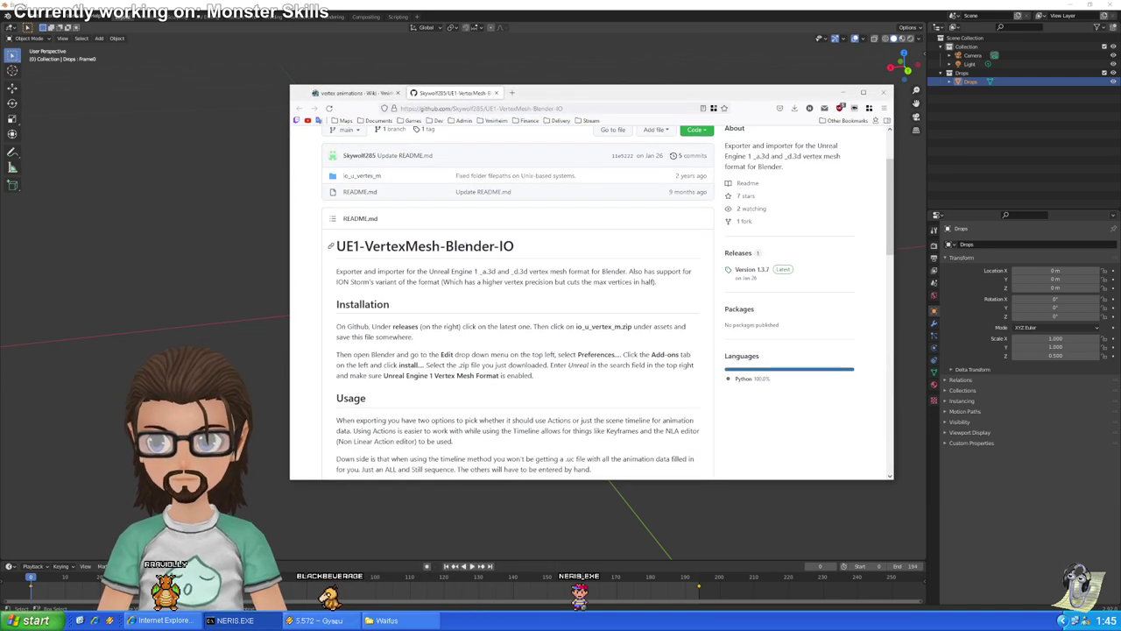
scroll(363, 229, "up", 1)
left_click(375, 193)
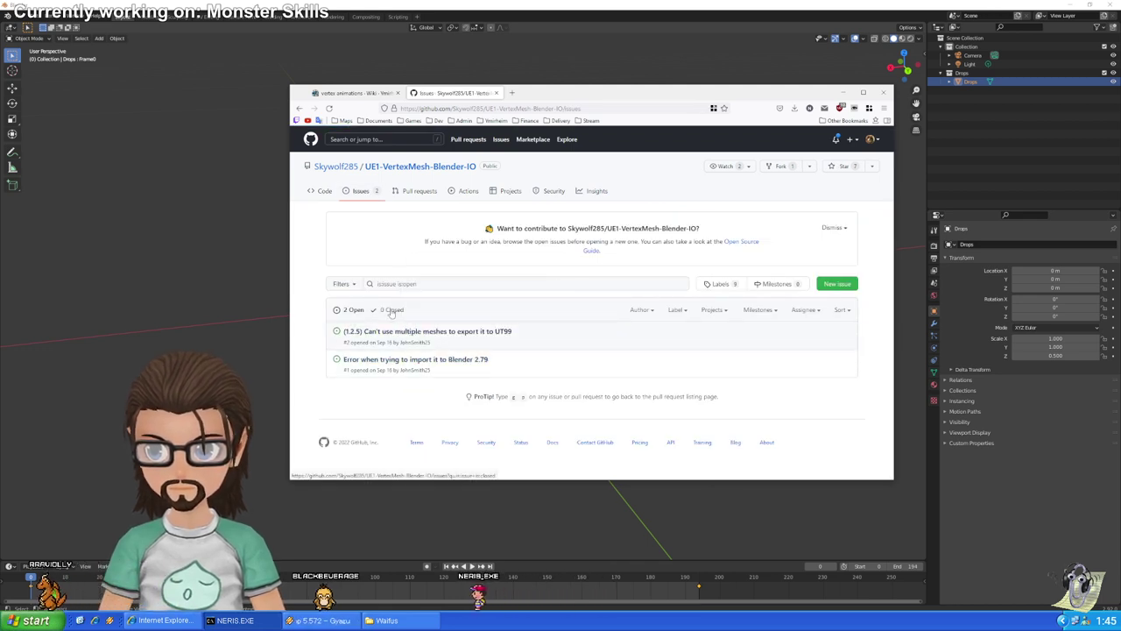
left_click(320, 191)
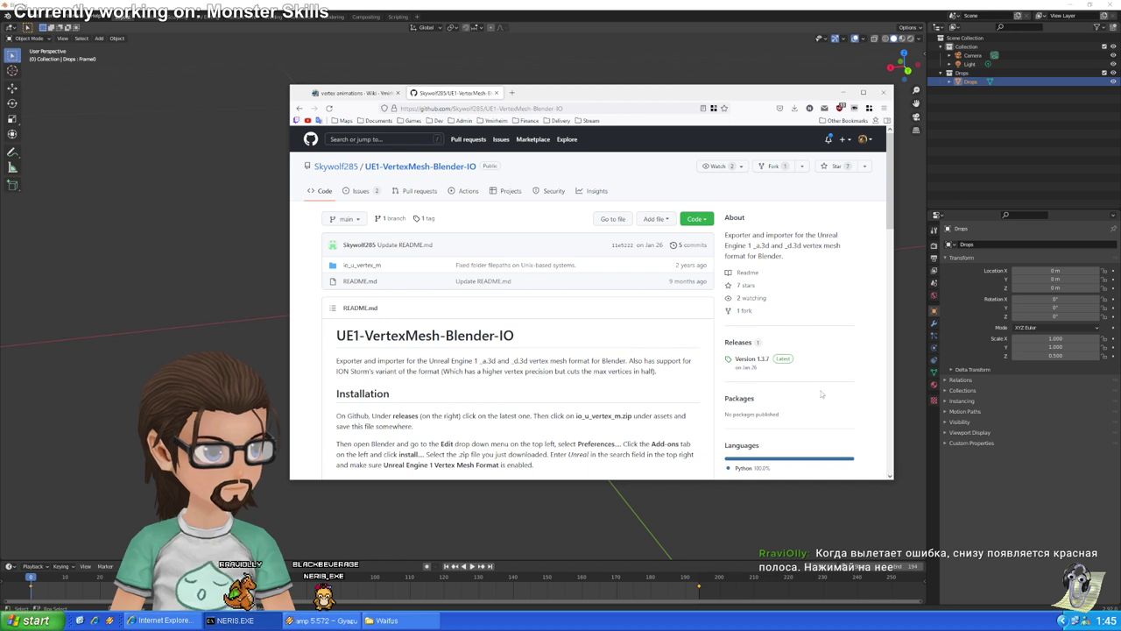
Switch to Blender, try to export the Drops mesh as an Unreal Engine Vertex Mesh again, and examine the error traceback in the info log
key("alt+Tab")
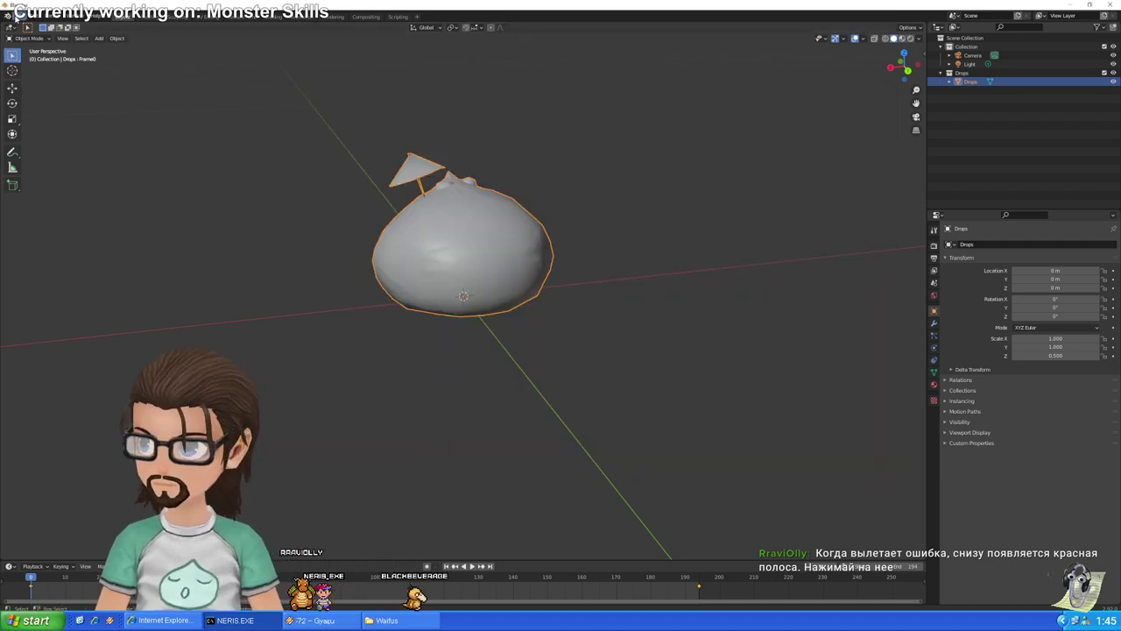
left_click(23, 16)
mouse_move(69, 146)
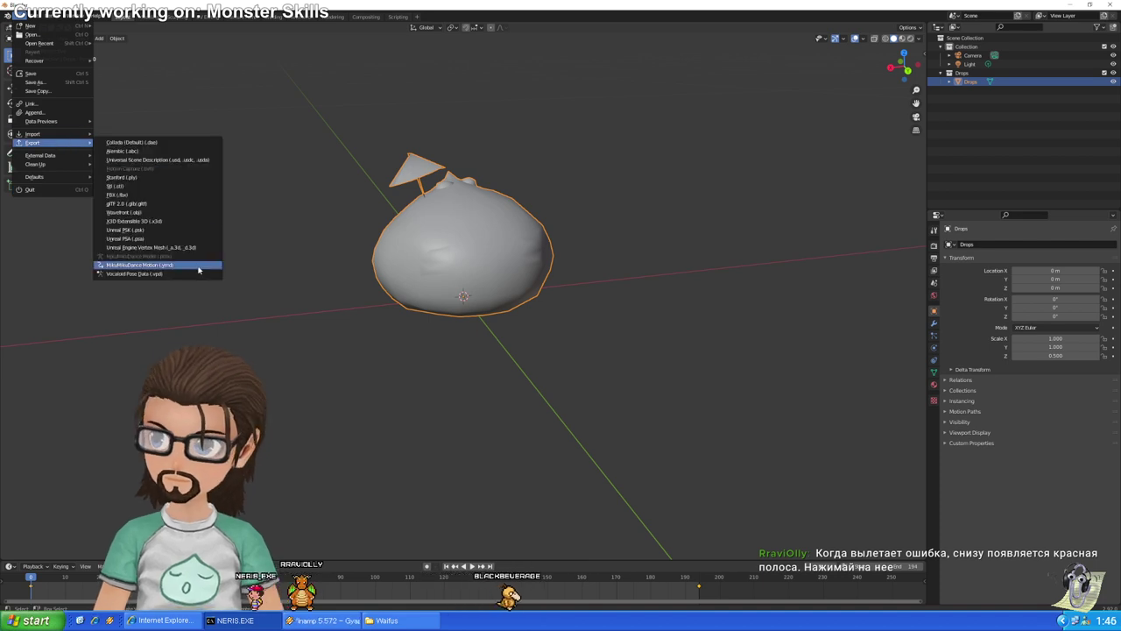
left_click(149, 248)
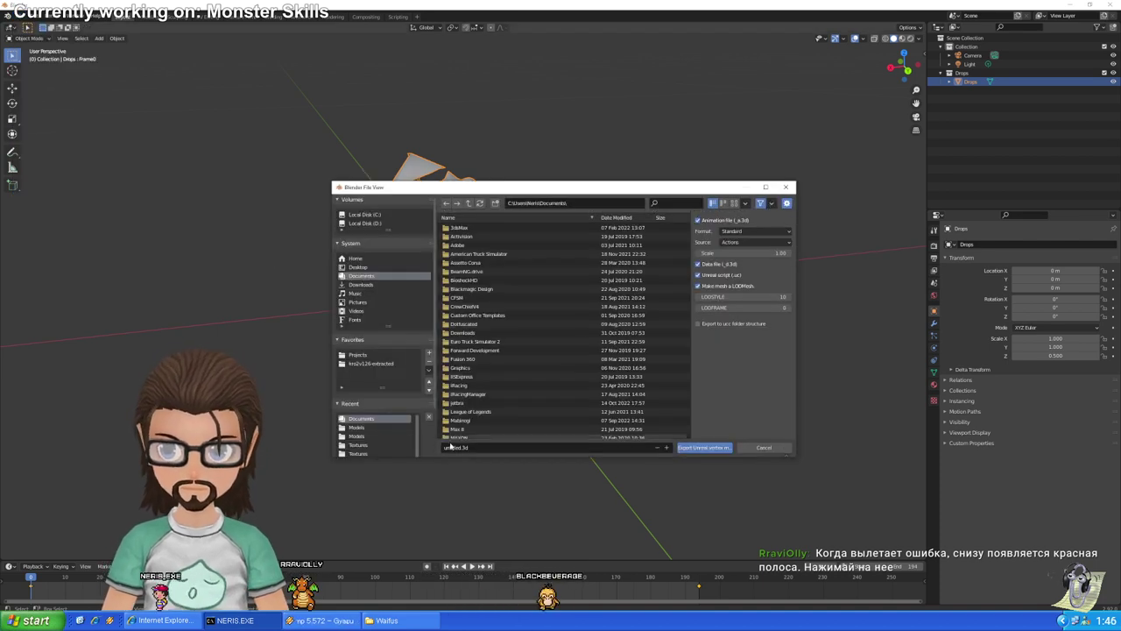
left_click(702, 454)
left_click(578, 607)
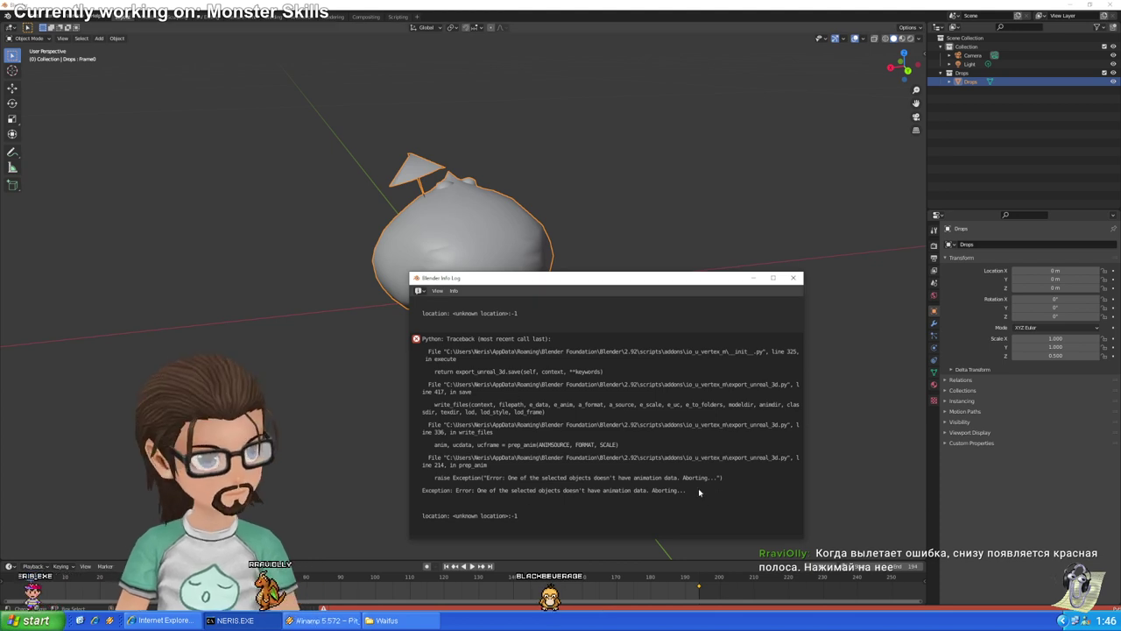
left_click_drag(664, 492, 420, 491)
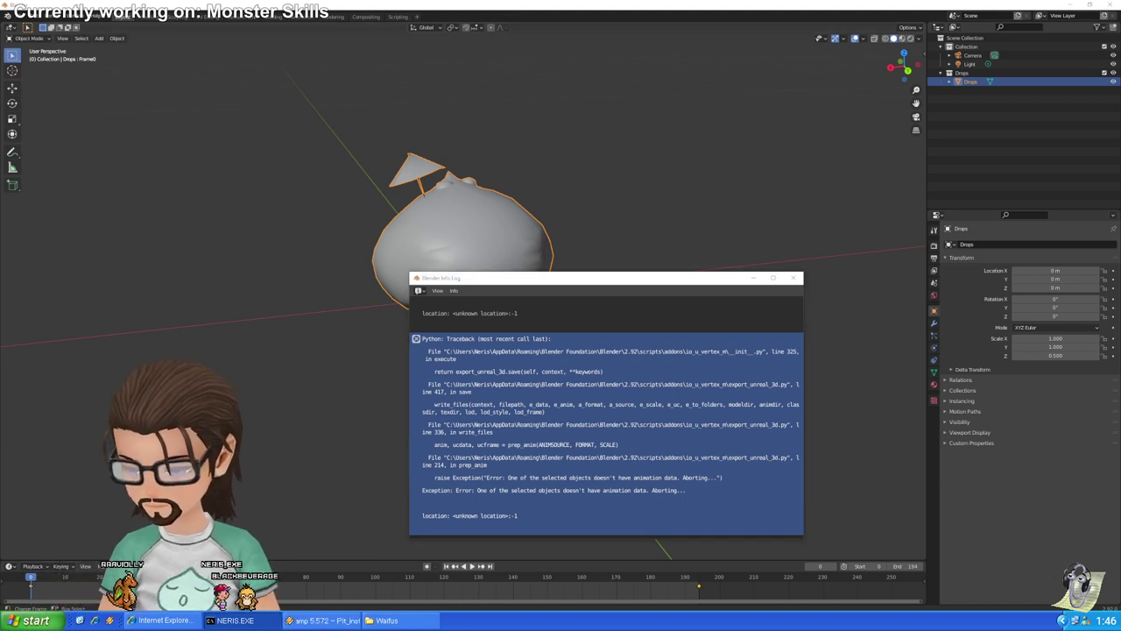
Open export_unreal_3d.py from the repository's io_u_vertex_m folder in the browser and find the animation_data check in prep_anim
key("alt+Tab")
left_click(359, 266)
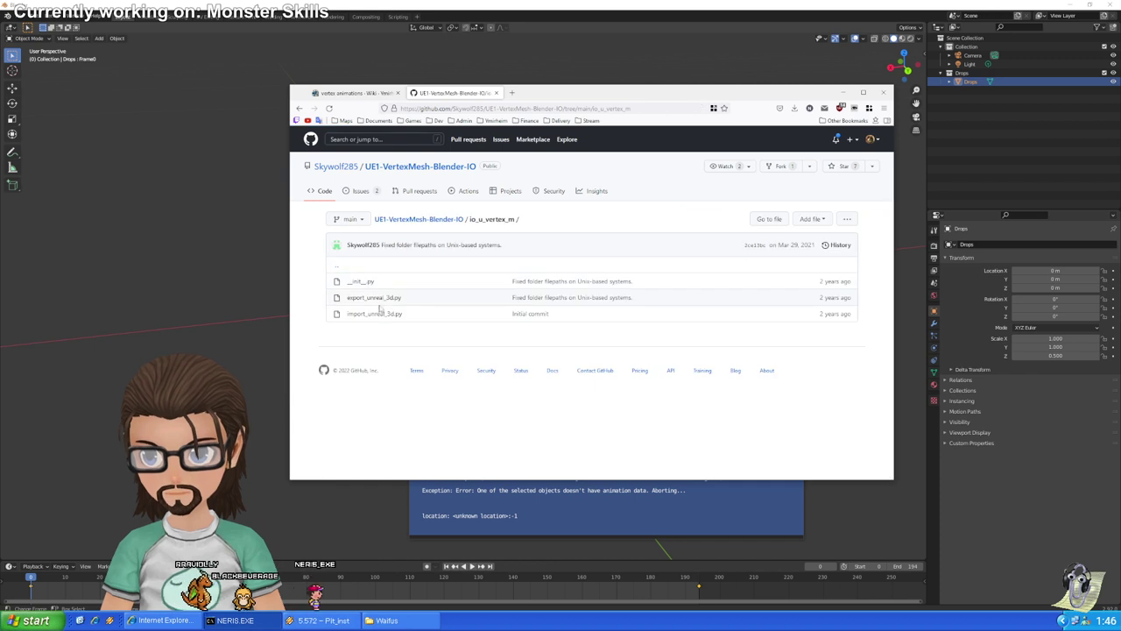
left_click(367, 301)
double_click(617, 91)
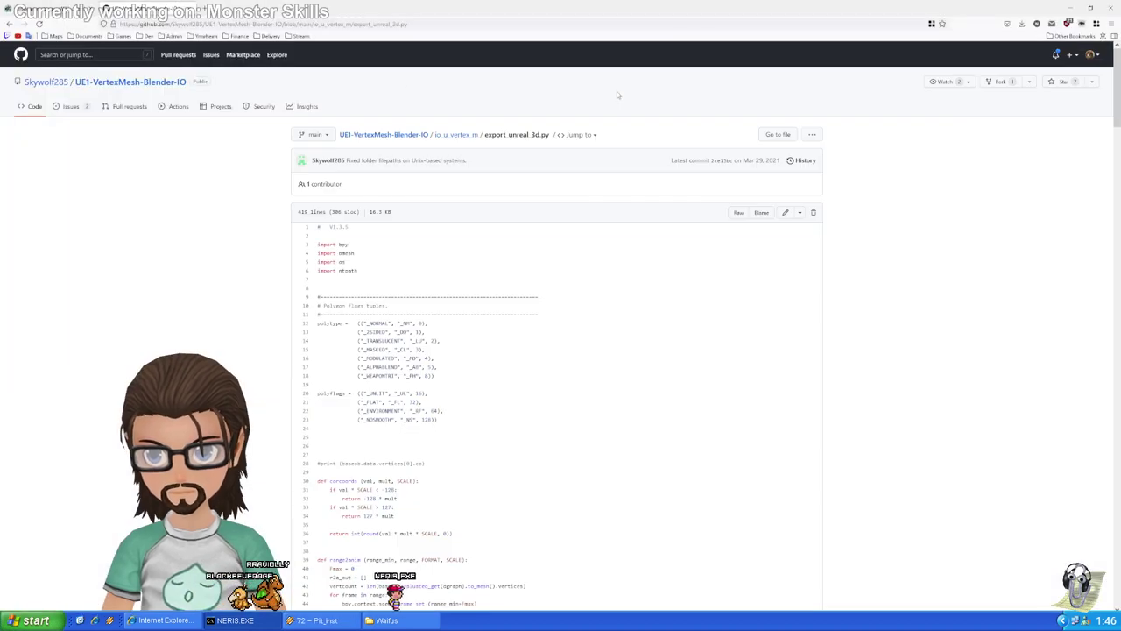
scroll(510, 313, "down", 3)
scroll(510, 314, "down", 15)
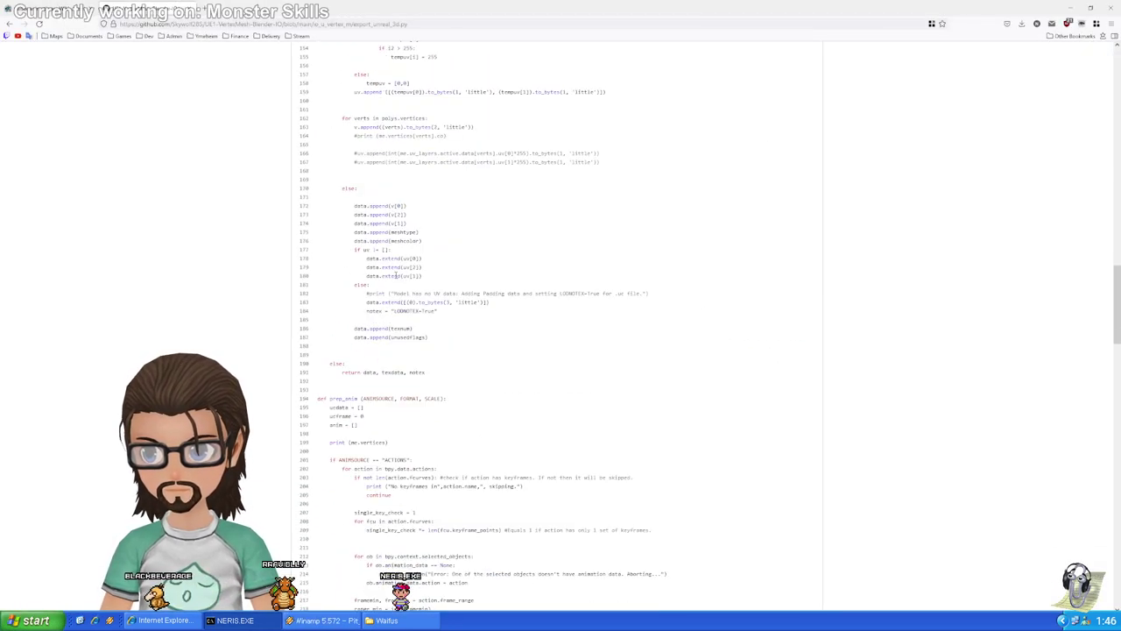
scroll(386, 294, "up", 1)
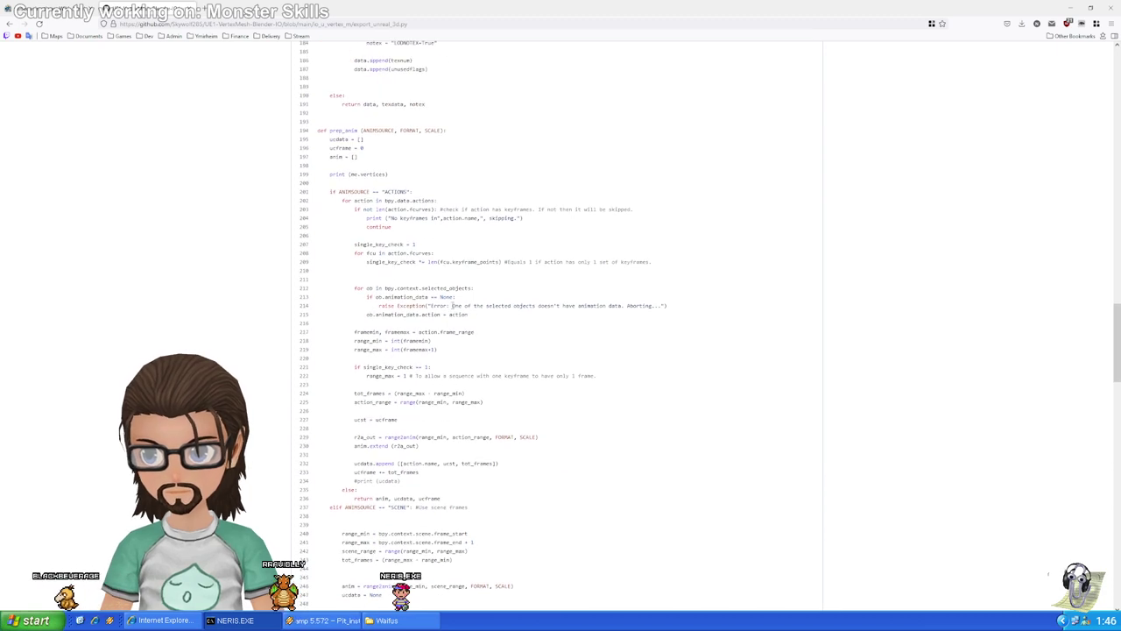
double_click(407, 297)
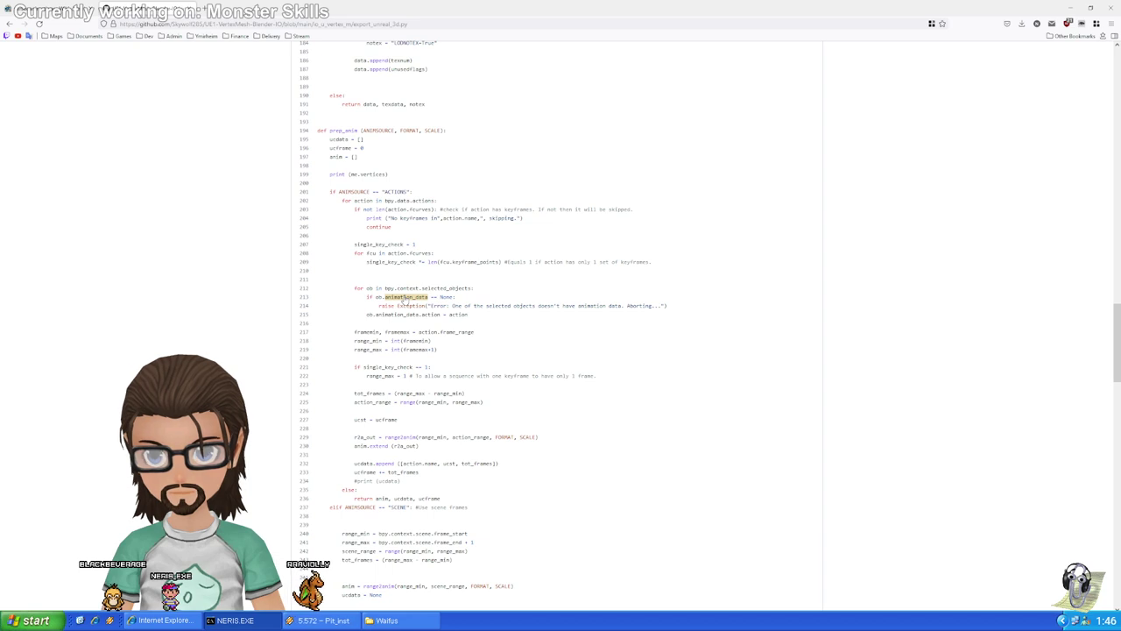
Return to Blender, switch to the Animation workspace and expand the Drops Key channel in the Dope Sheet
mouse_move(325, 620)
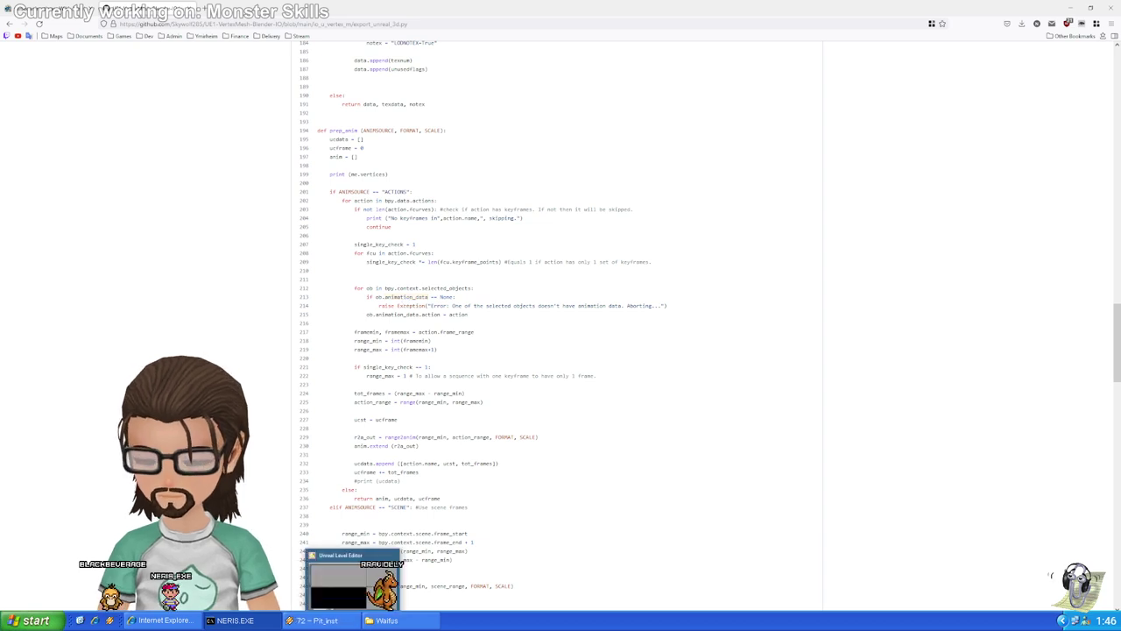
left_click(407, 583)
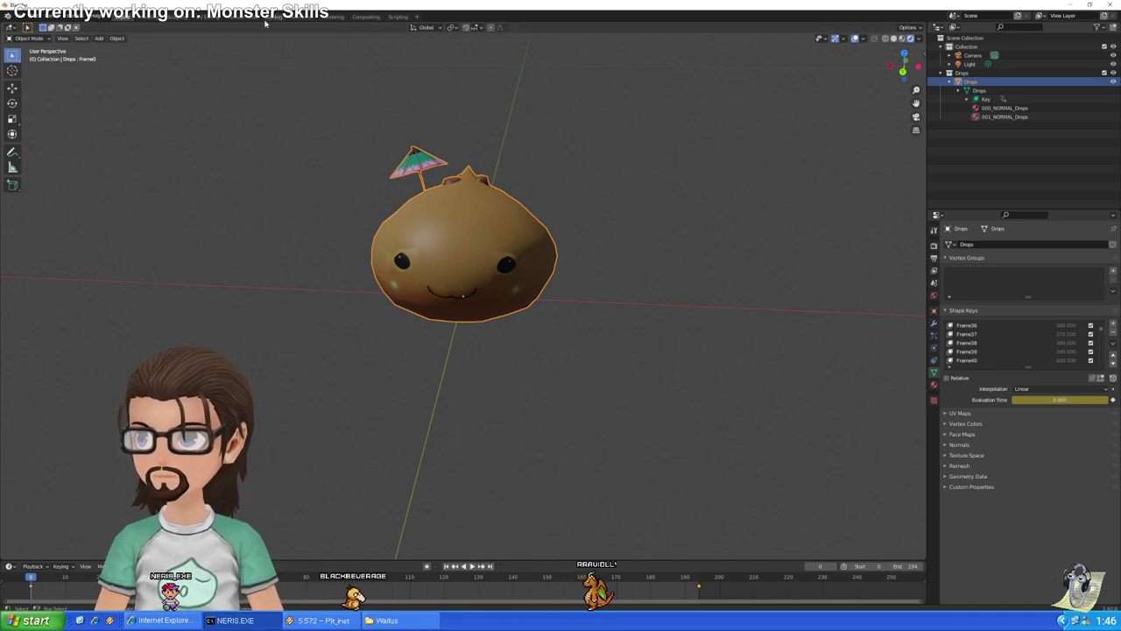
left_click(294, 17)
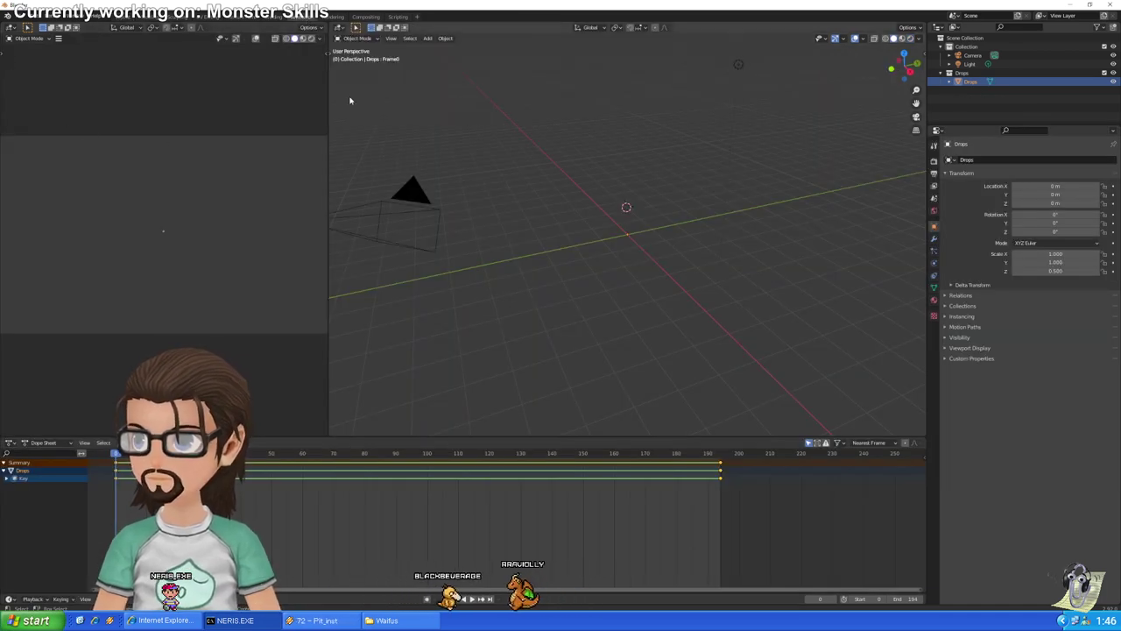
left_click(8, 478)
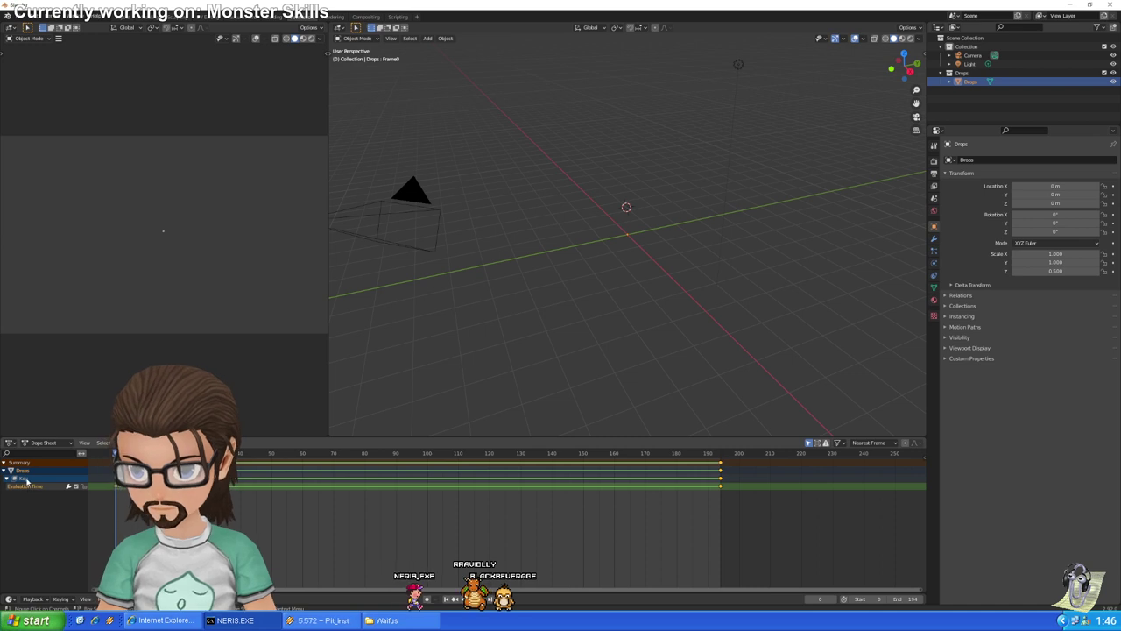
left_click(27, 477)
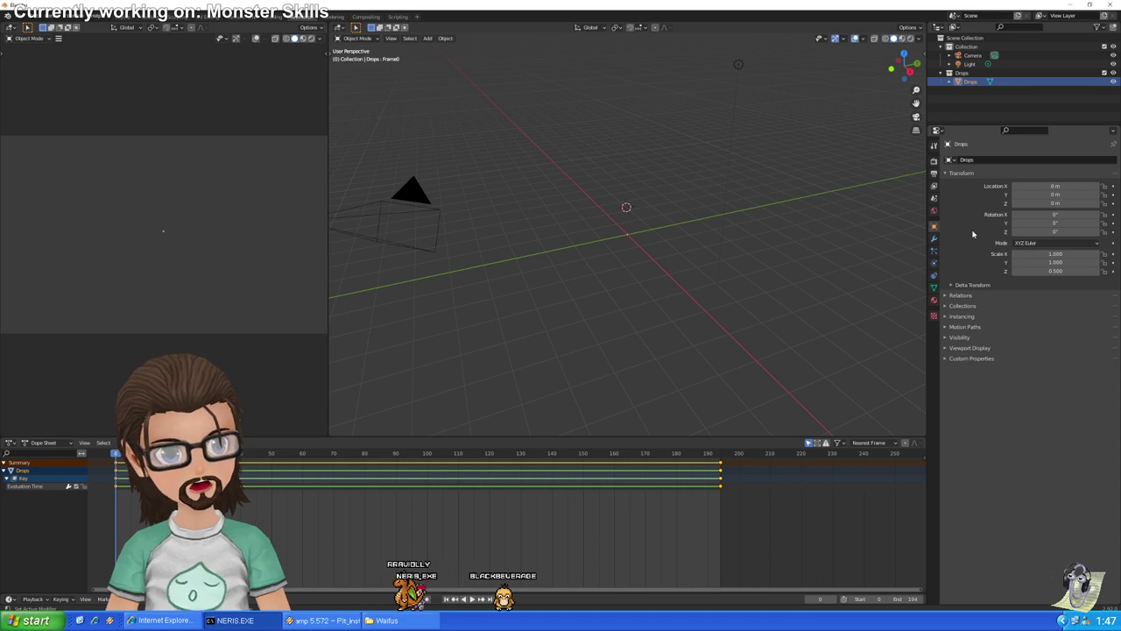
Examine the list of frame shape keys in the Drops object's mesh data properties
left_click(934, 287)
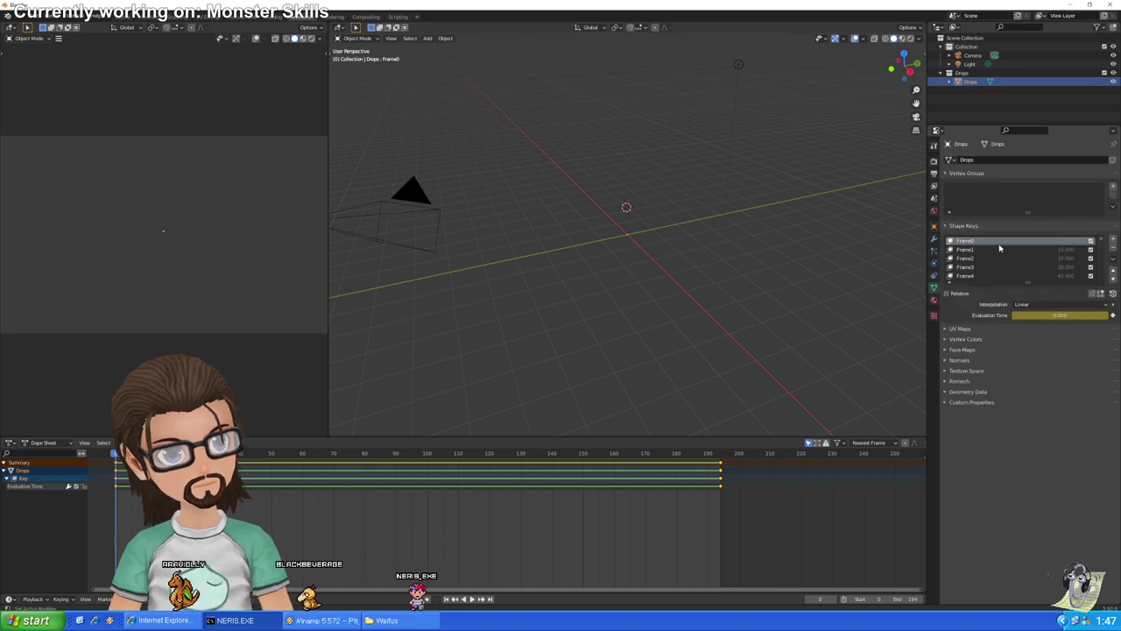
scroll(1001, 253, "down", 2)
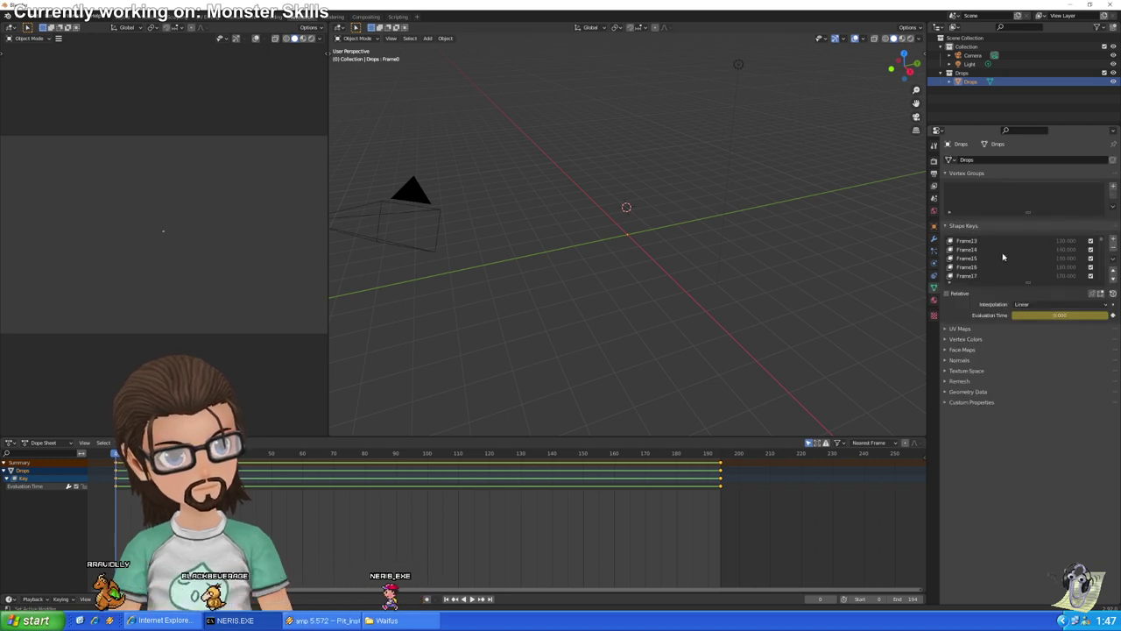
scroll(1007, 255, "up", 16)
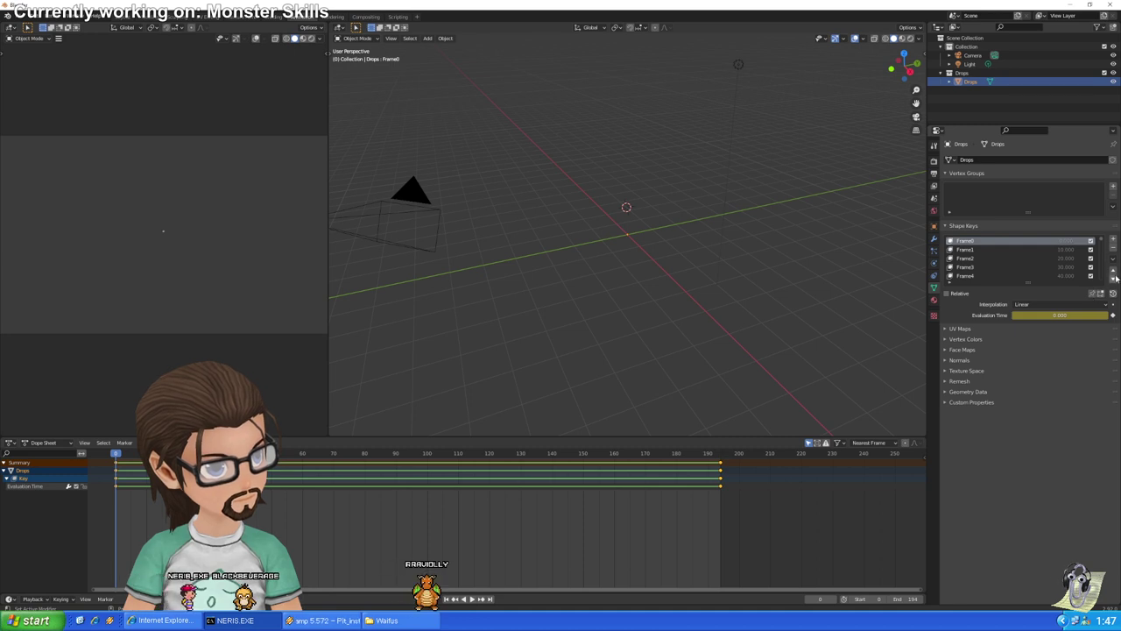
scroll(981, 257, "down", 8)
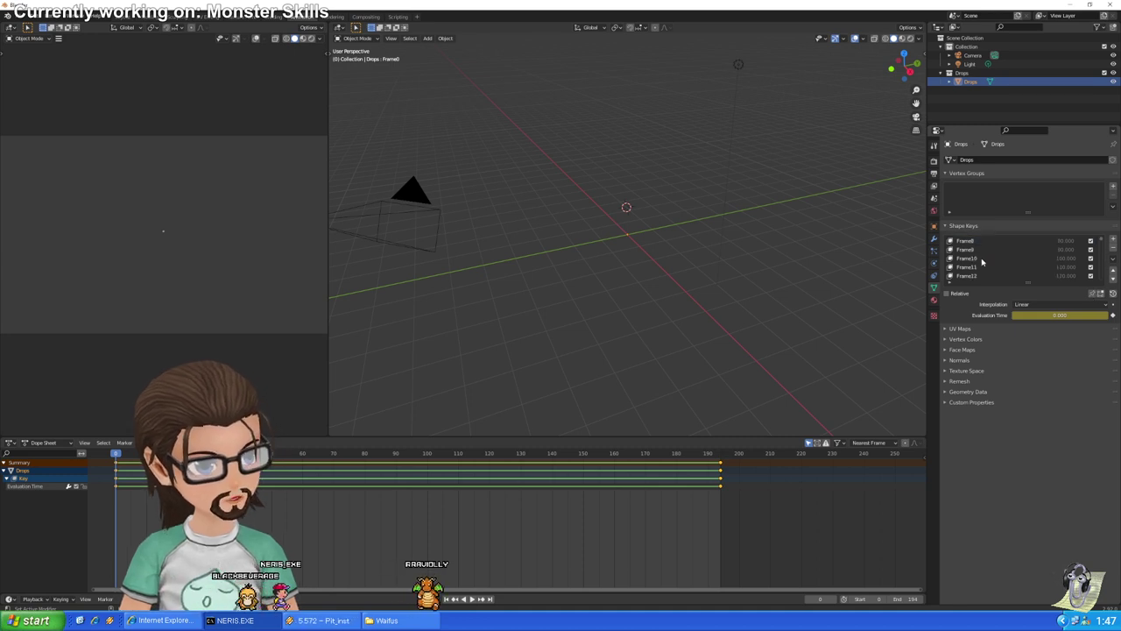
scroll(982, 261, "up", 3)
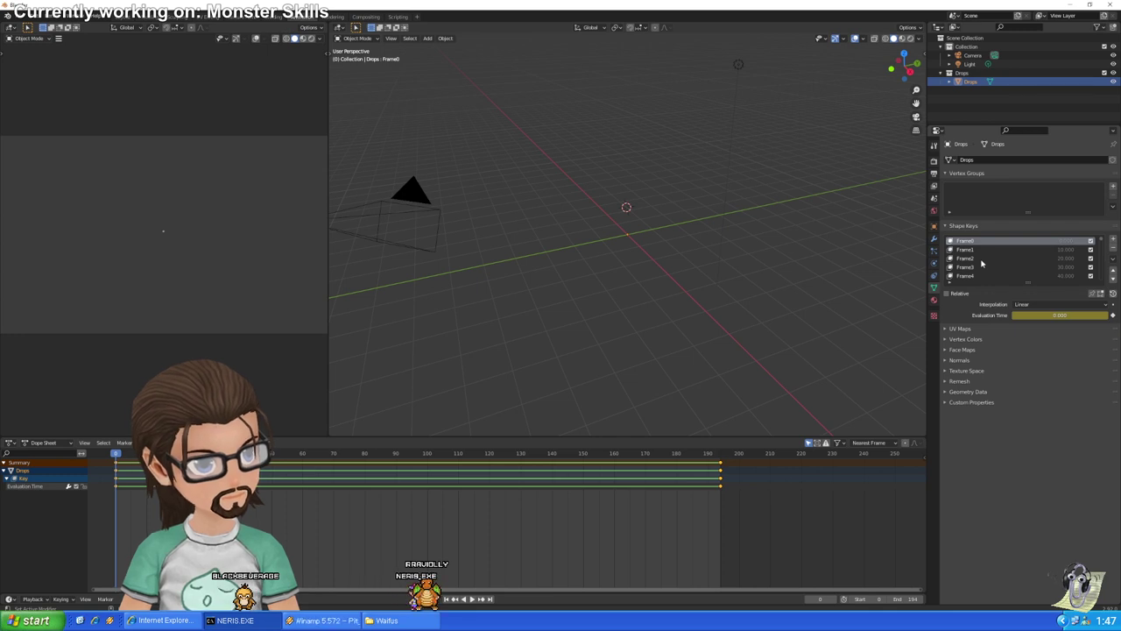
scroll(624, 236, "up", 5)
View the Drops mesh from its umbrella side, play its vertex animation and stop the playback
scroll(653, 227, "up", 8)
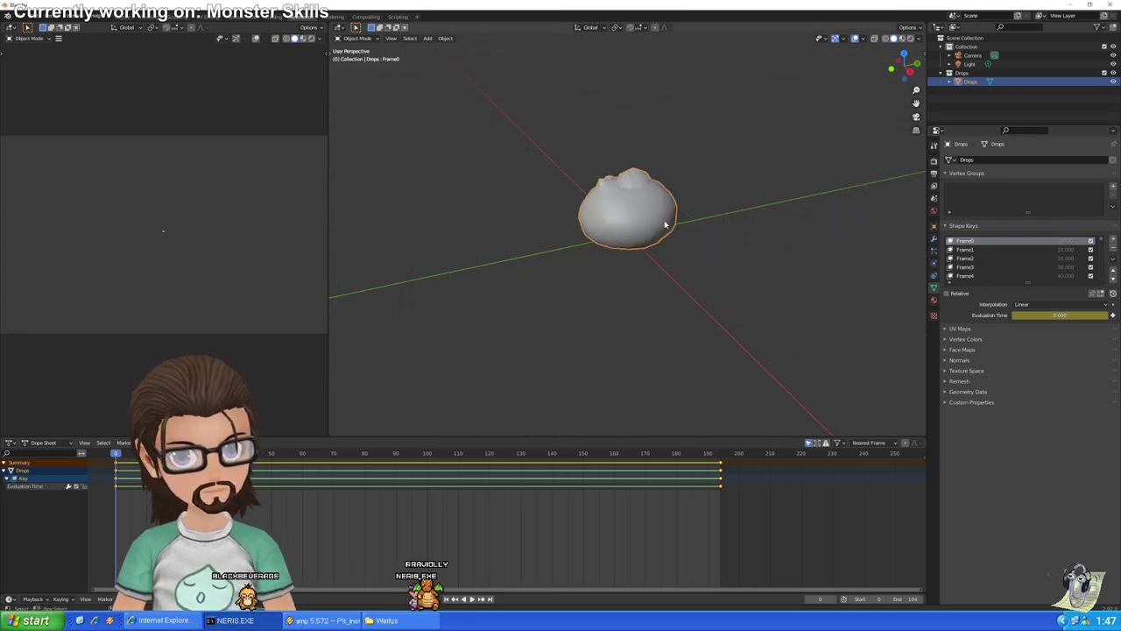
middle_click_drag(660, 231, 632, 221)
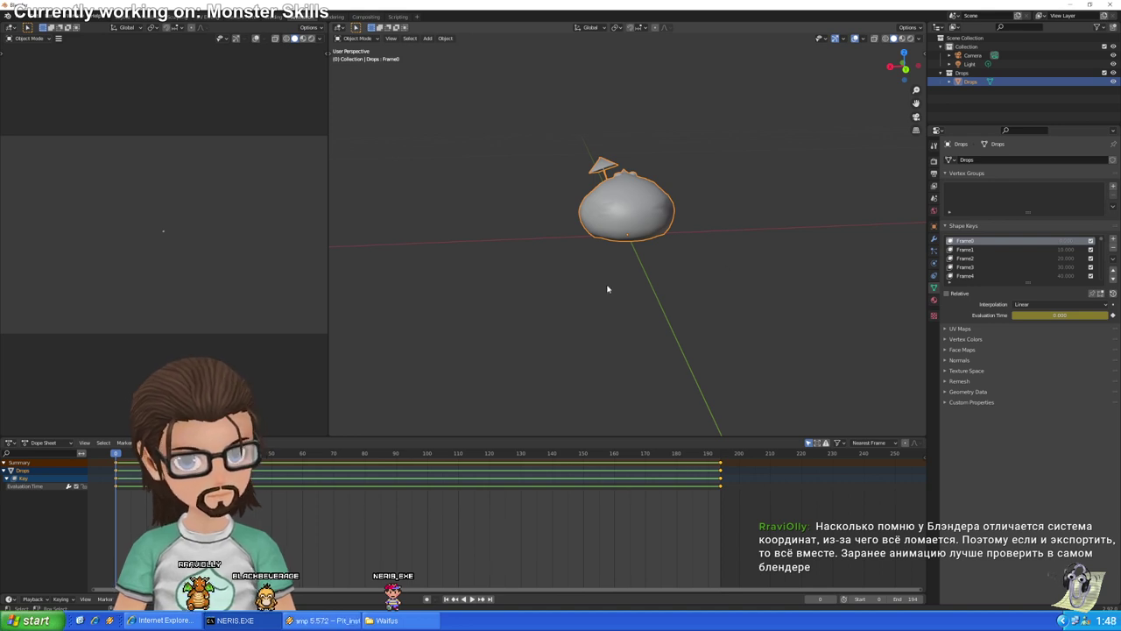
left_click(471, 599)
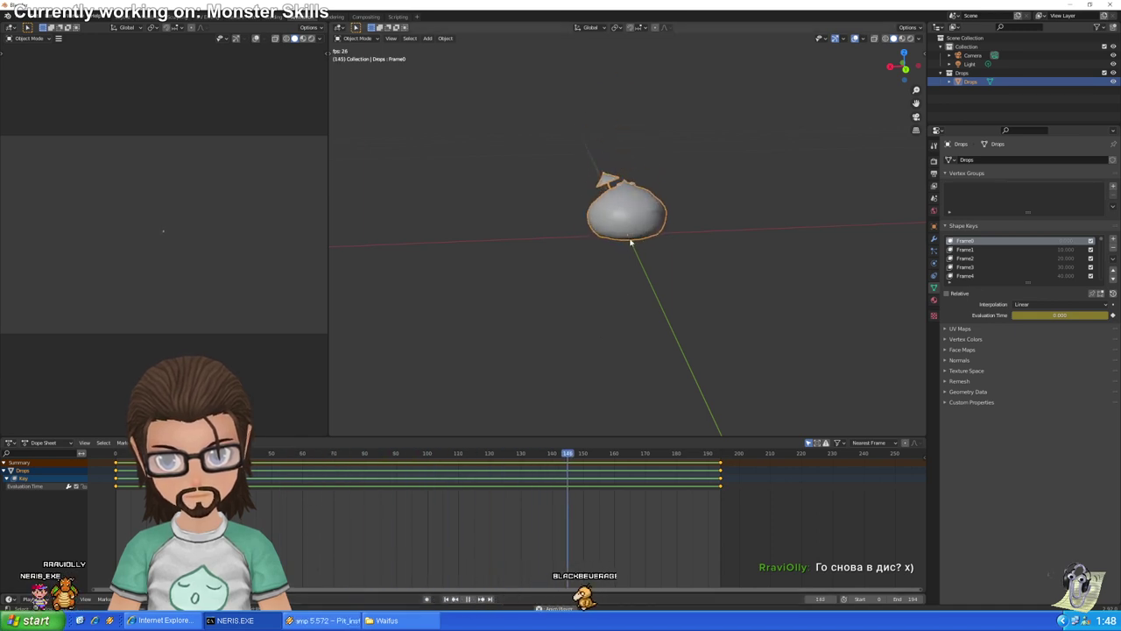
left_click(468, 600)
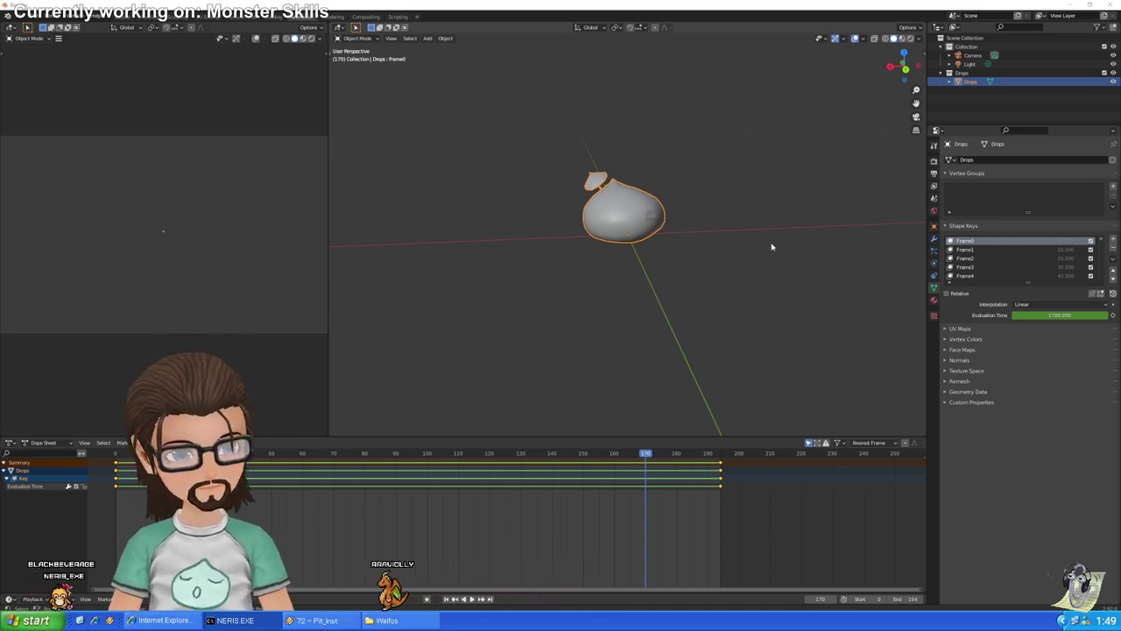
Inspect the Drops mesh up close from another angle and replay its animation in short bursts, pausing at frame 52
mouse_move(768, 243)
middle_mouse_down()
mouse_move(715, 215)
mouse_move(760, 226)
middle_mouse_up()
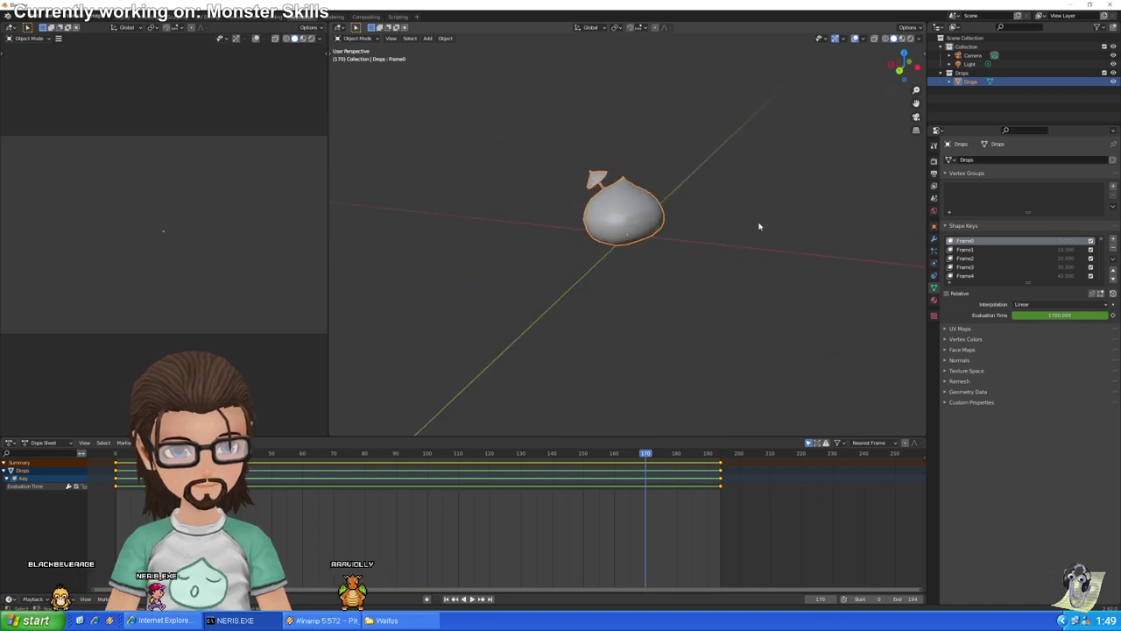
scroll(723, 221, "up", 4)
middle_click_drag(694, 254, 691, 283)
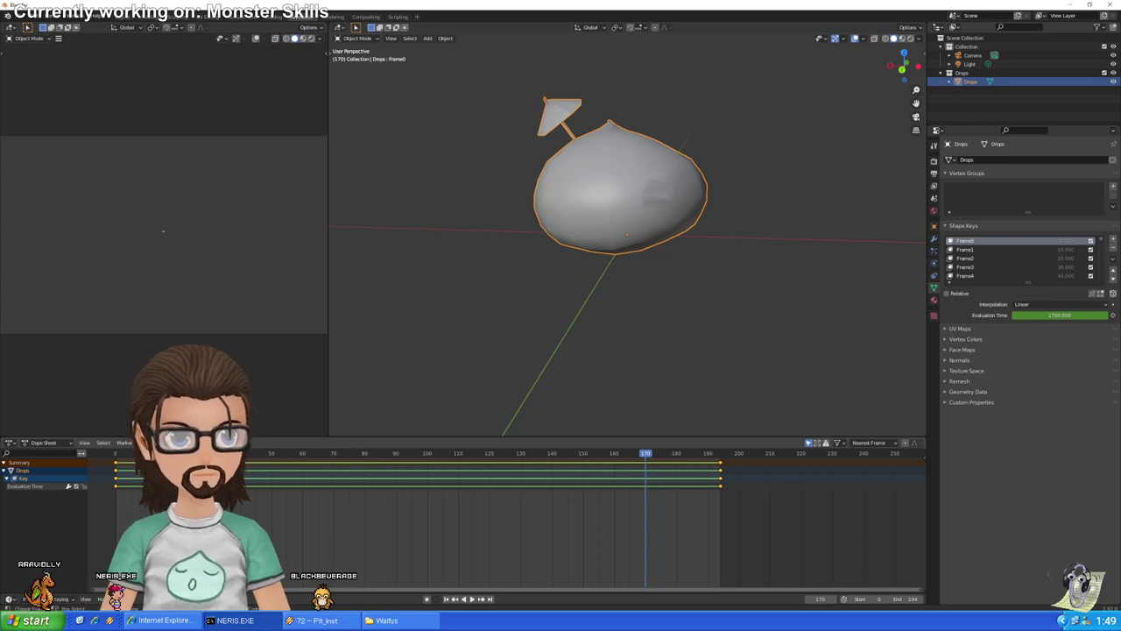
left_click(472, 598)
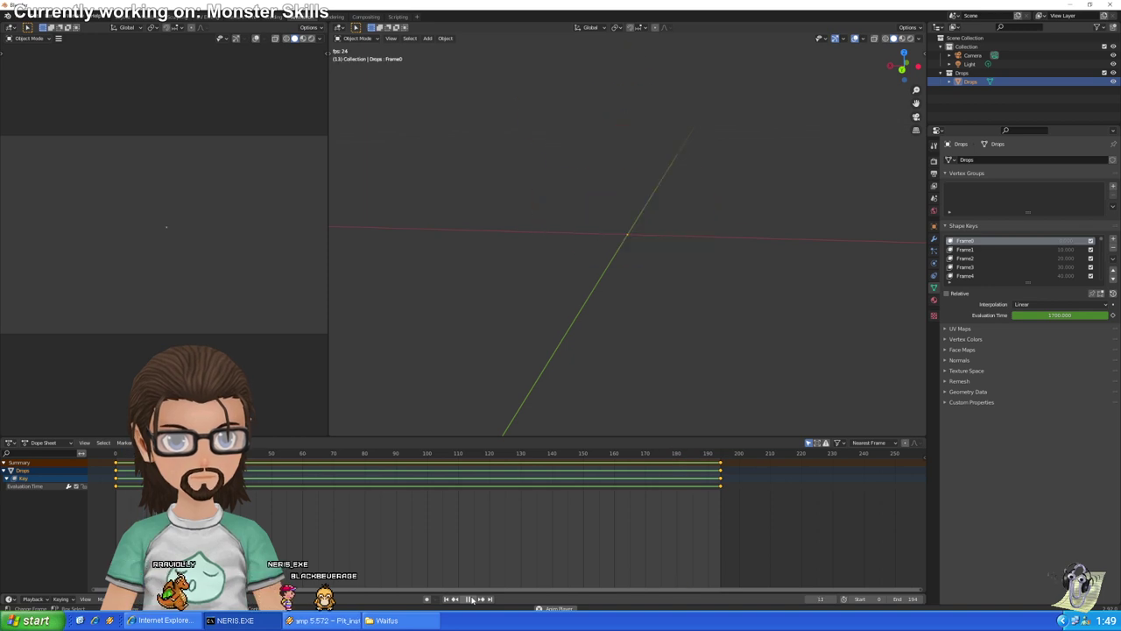
left_click(470, 598)
left_click(472, 598)
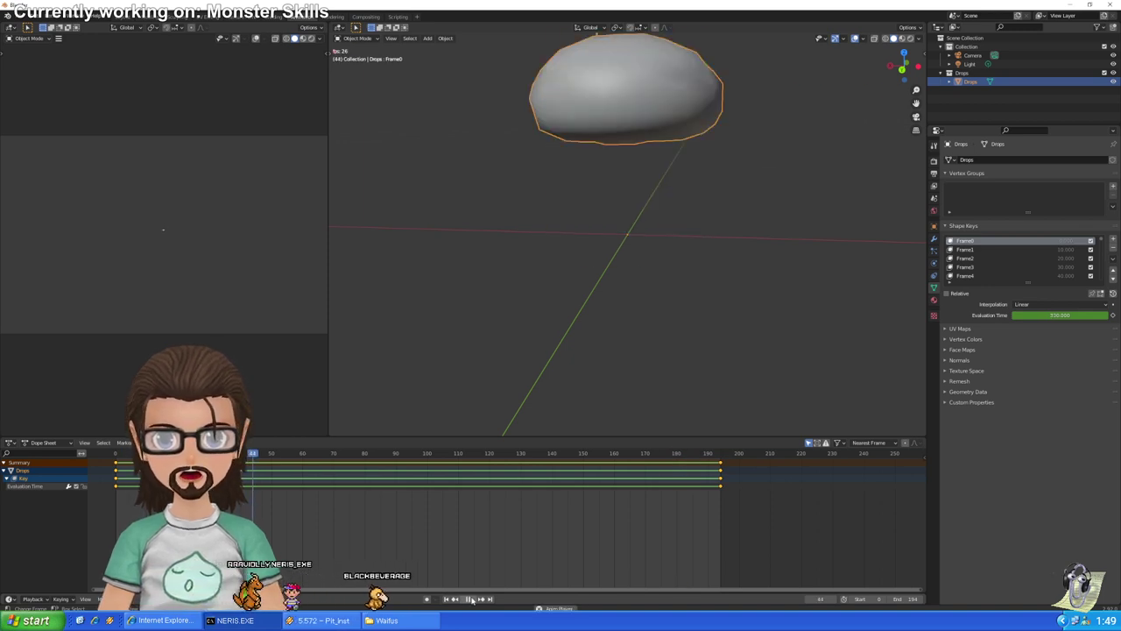
left_click(472, 598)
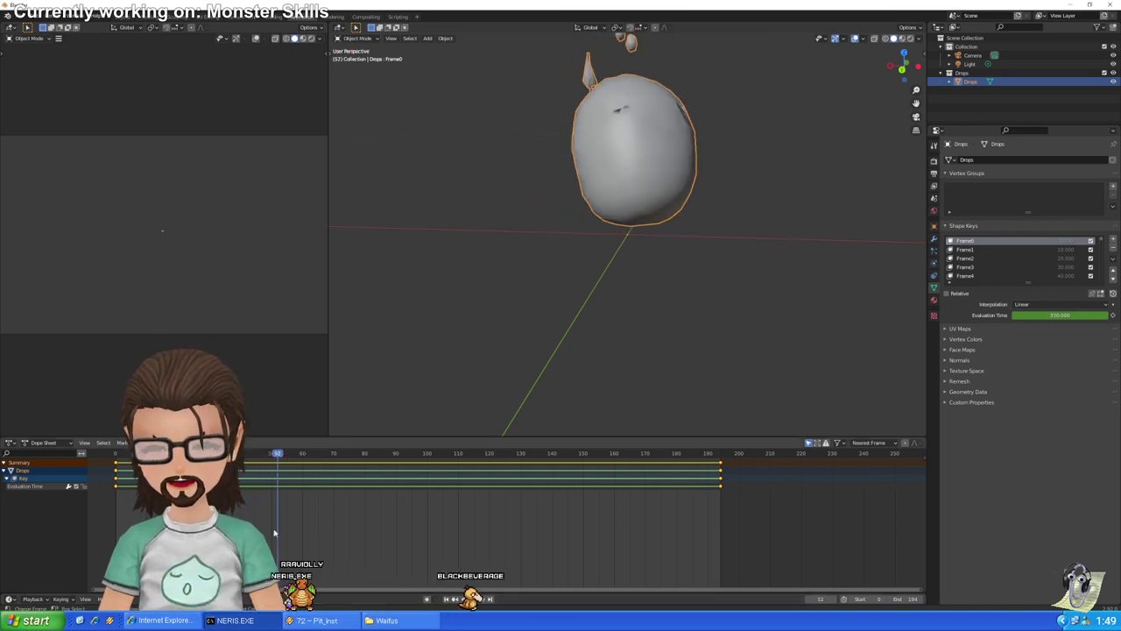
Switch to the browser and examine the exporter script's animation_data check and the exception text it raises
key("alt+Tab")
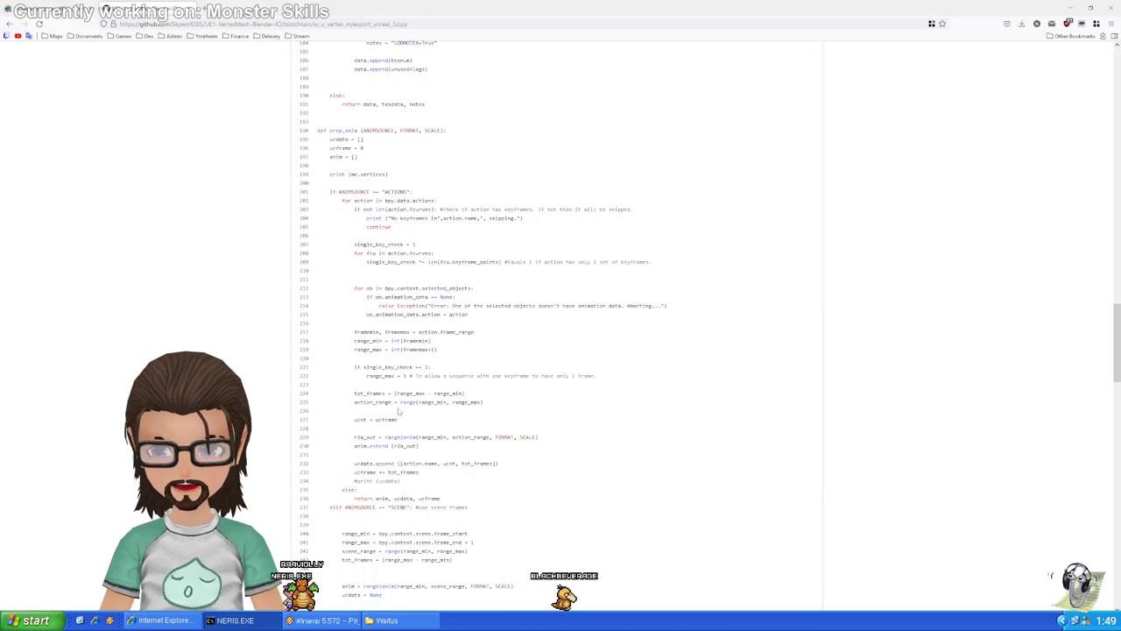
double_click(405, 296)
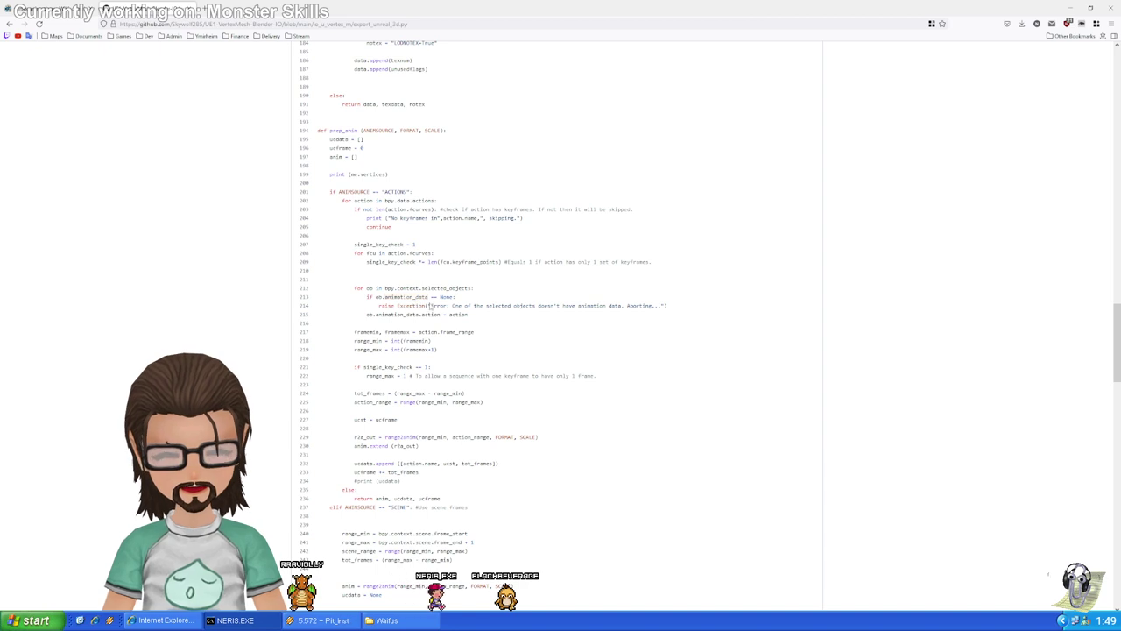
left_click_drag(429, 306, 649, 308)
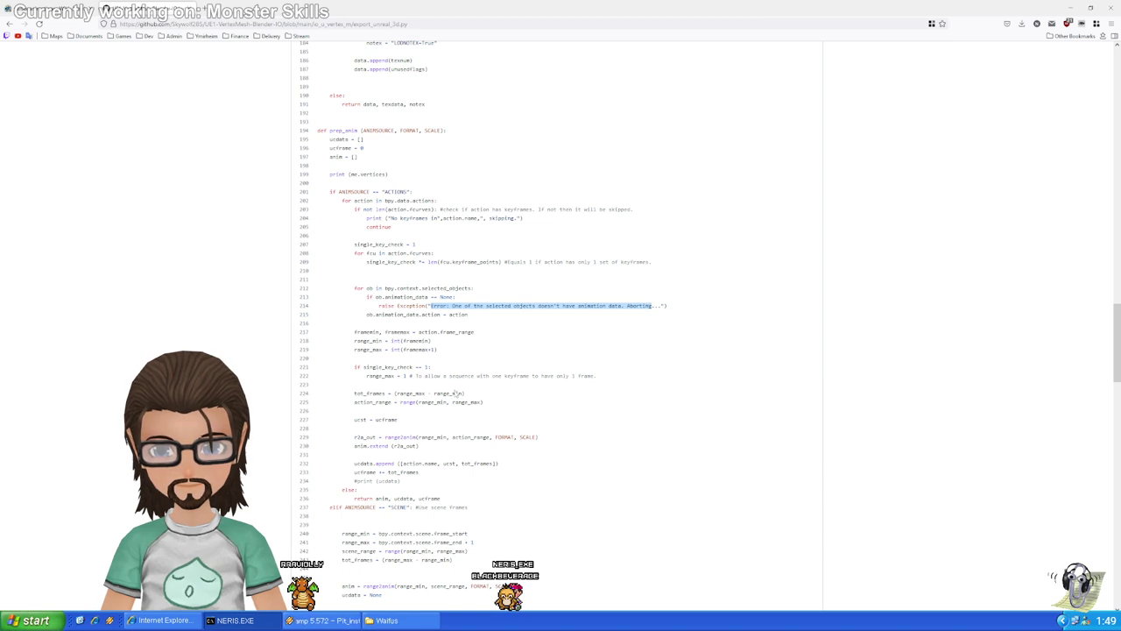
Return to Blender, switch the Dope Sheet to the Action Editor and open the list of existing actions
key("alt+Tab")
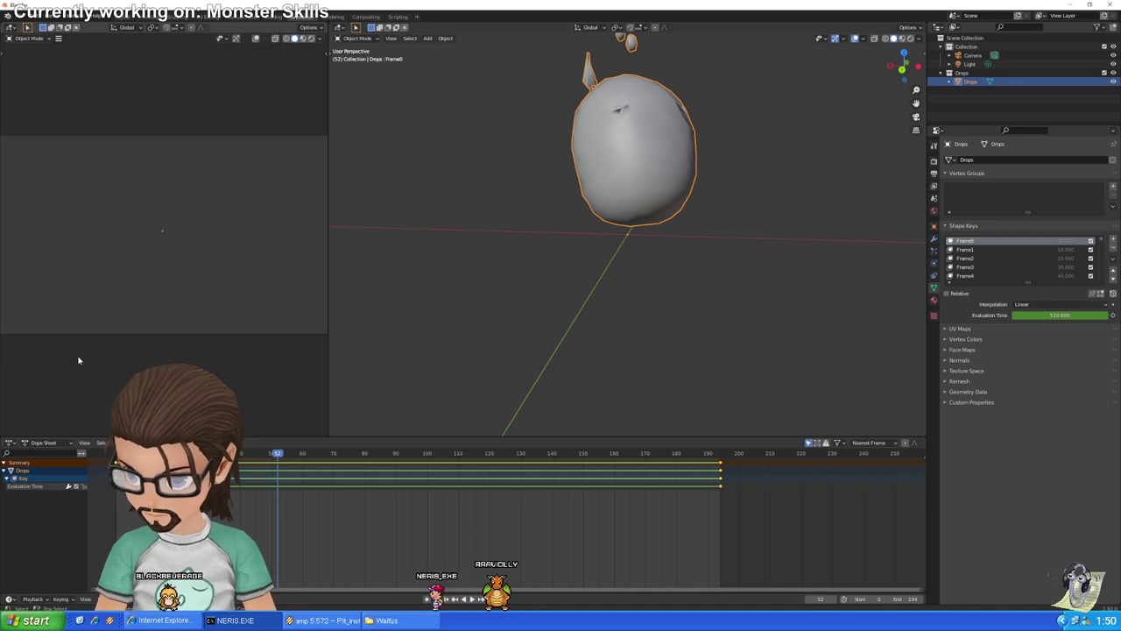
left_click(58, 443)
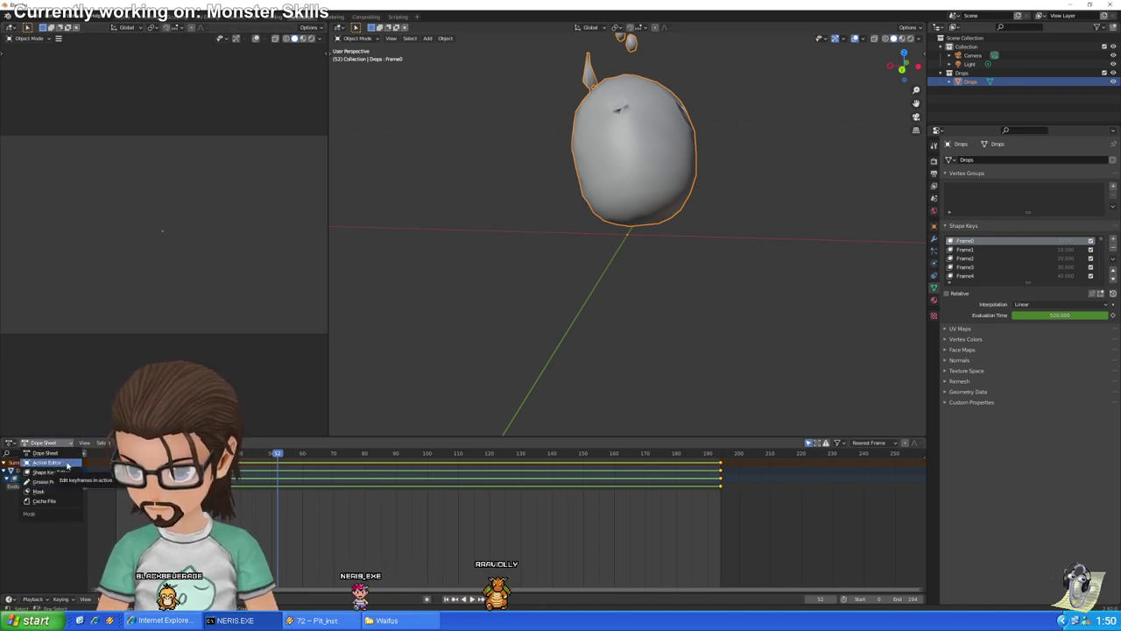
left_click(66, 465)
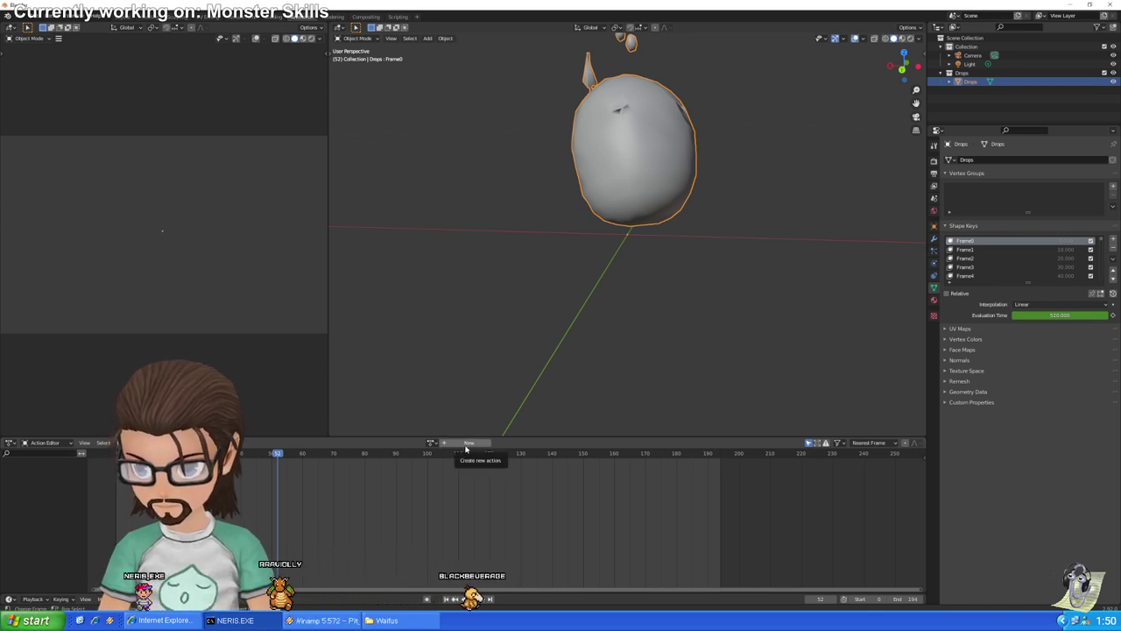
left_click(429, 452)
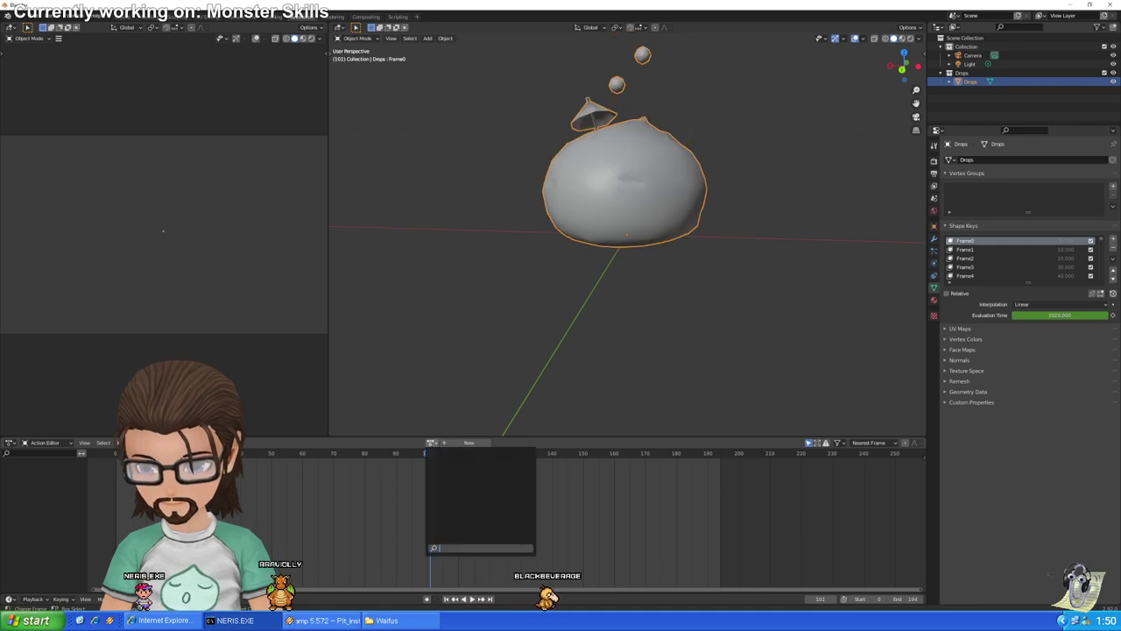
key("F3")
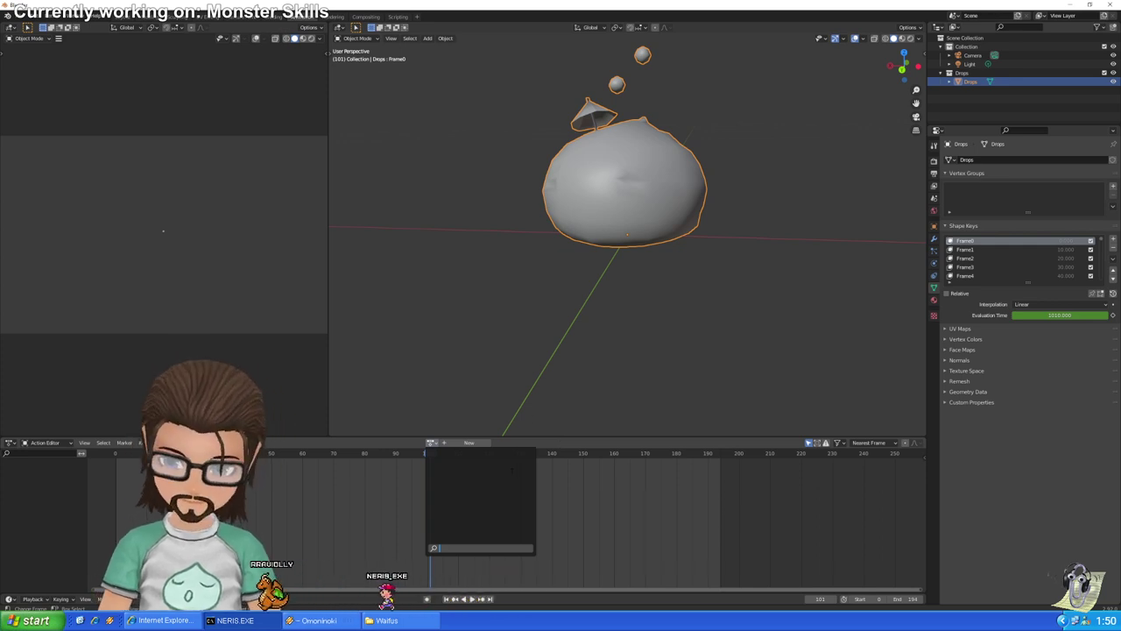
Close the action list, return the playhead to the start frame and browse the existing actions again
left_click(577, 447)
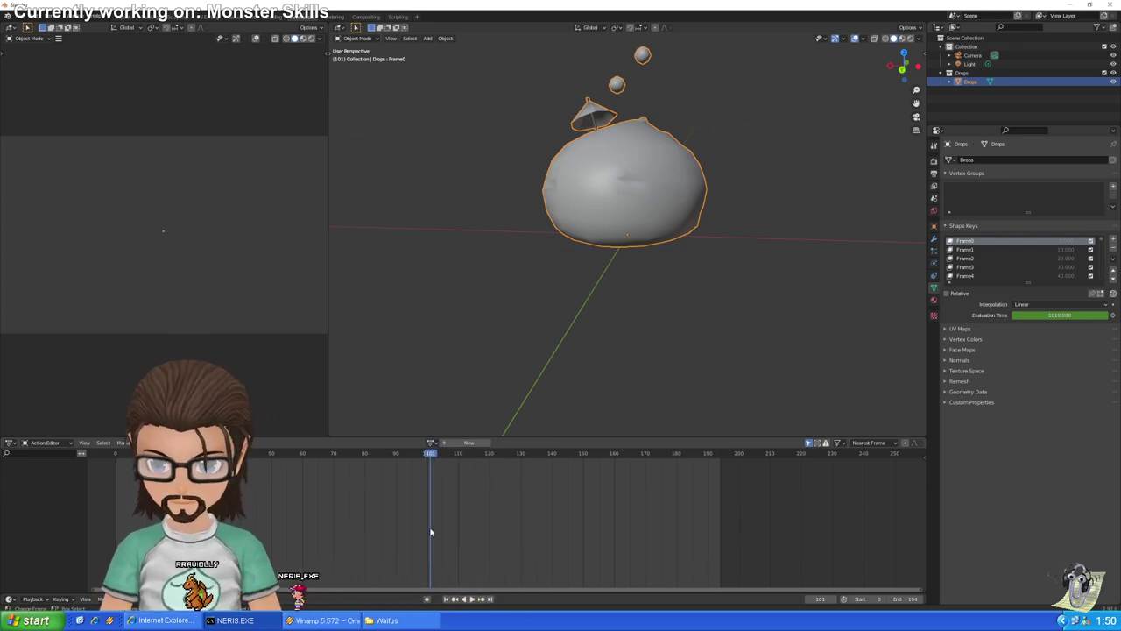
left_click(446, 599)
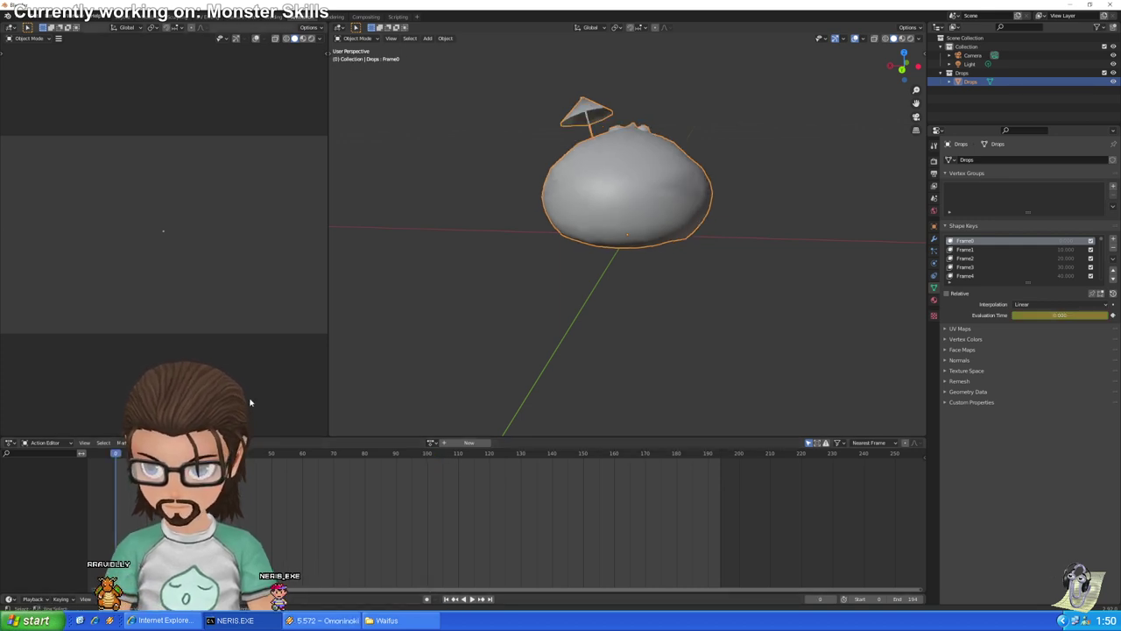
left_click(432, 442)
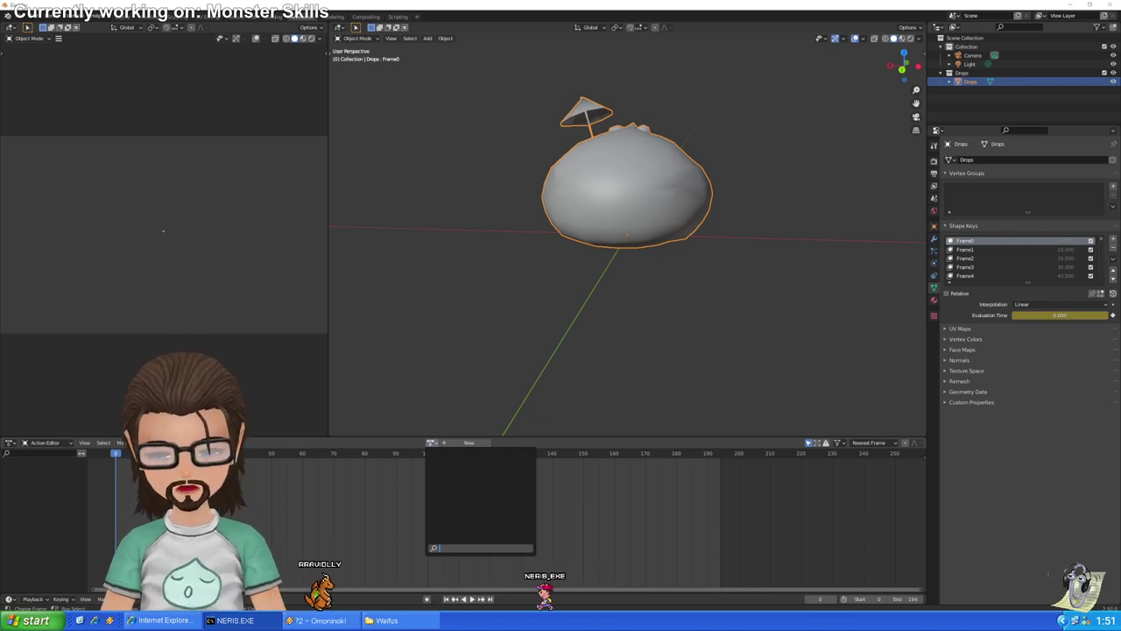
Switch to the browser and open the UE1-VertexMesh-Blender-IO repository page in a new tab, enlarged to 110%
key("alt+Tab")
scroll(460, 238, "up", 12)
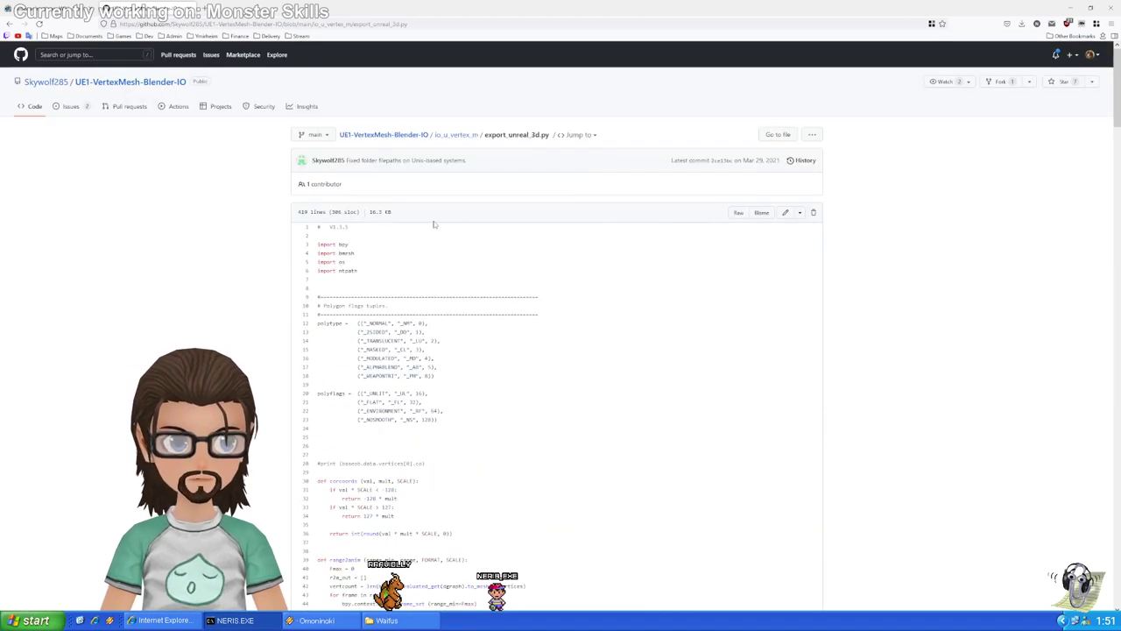
left_click(417, 136)
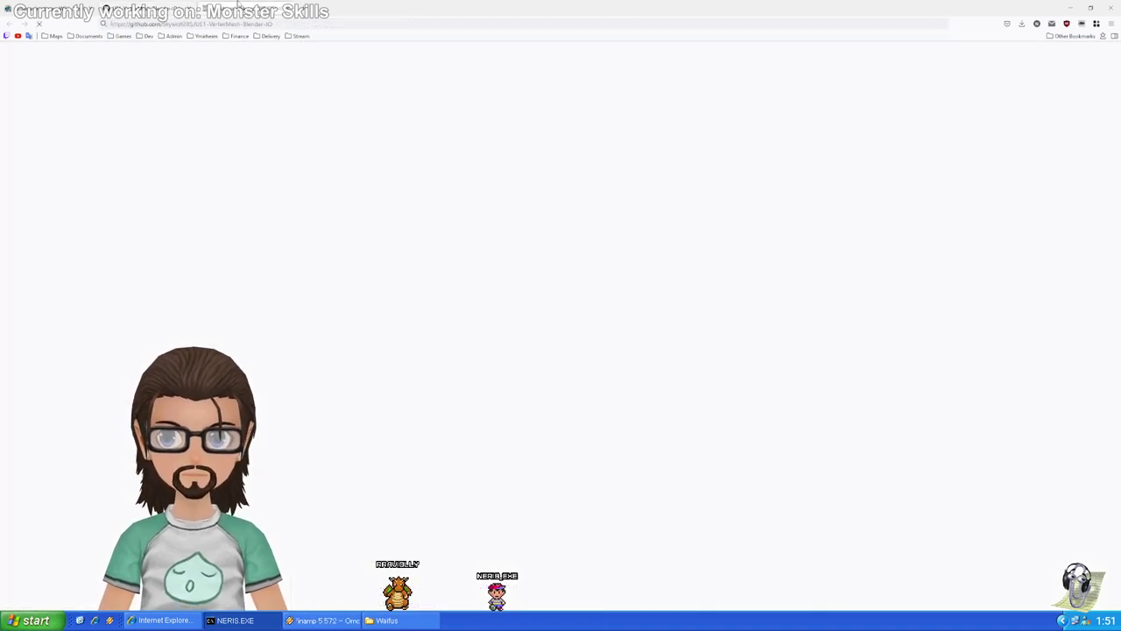
scroll(462, 241, "down", 1)
scroll(462, 241, "up", 1, "ctrl")
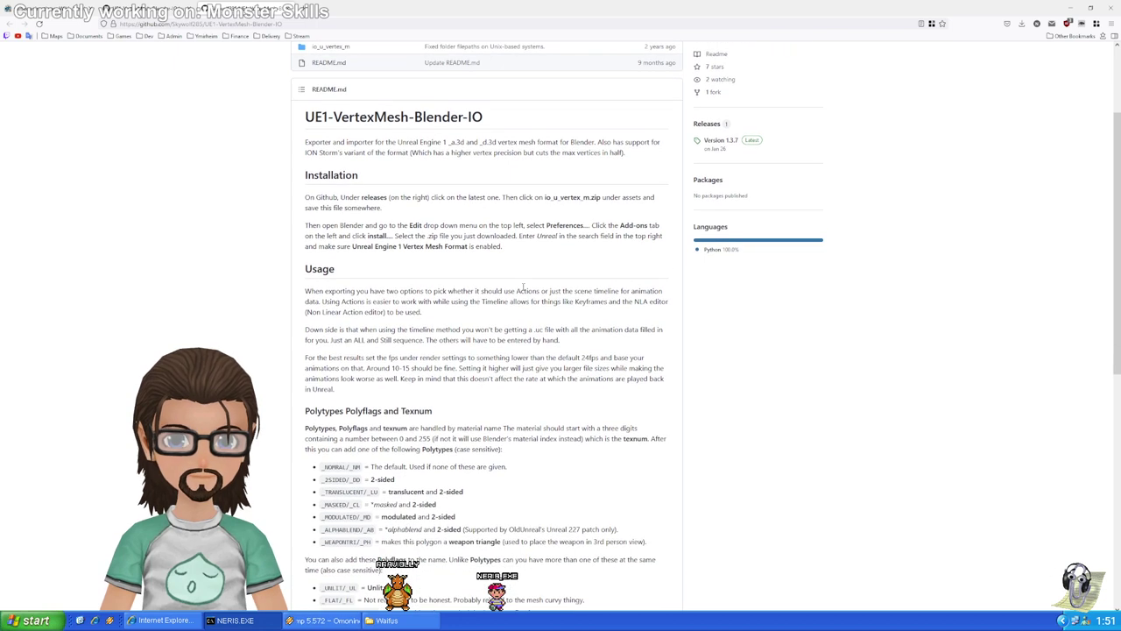
Skim the repository's README through to its Limitations section and return to the Usage section
scroll(523, 292, "down", 2)
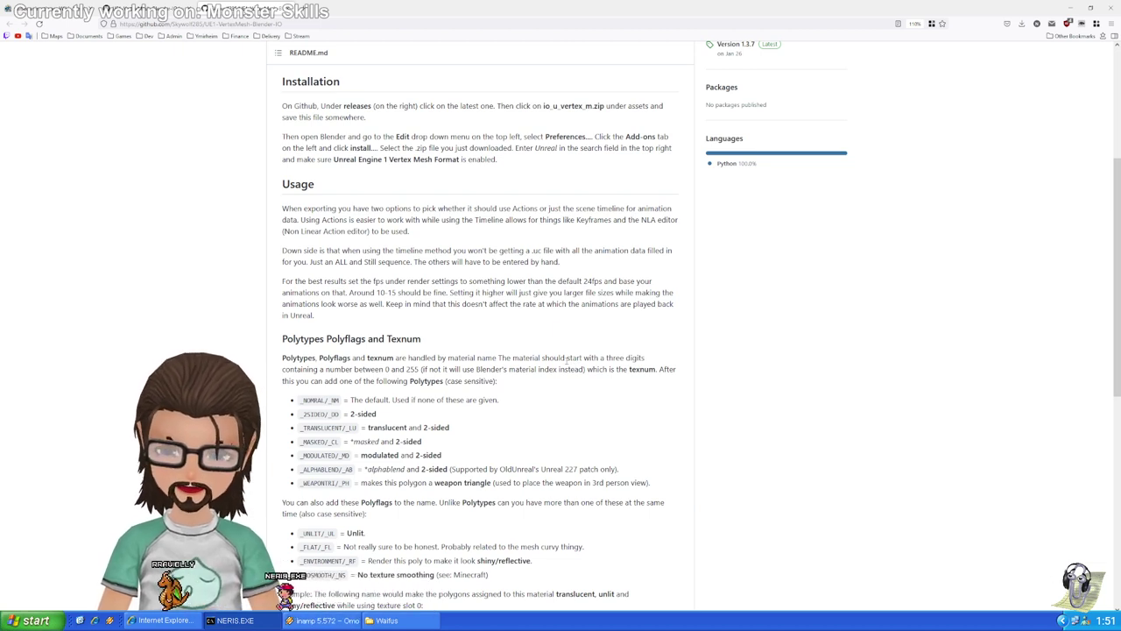
scroll(548, 364, "down", 3)
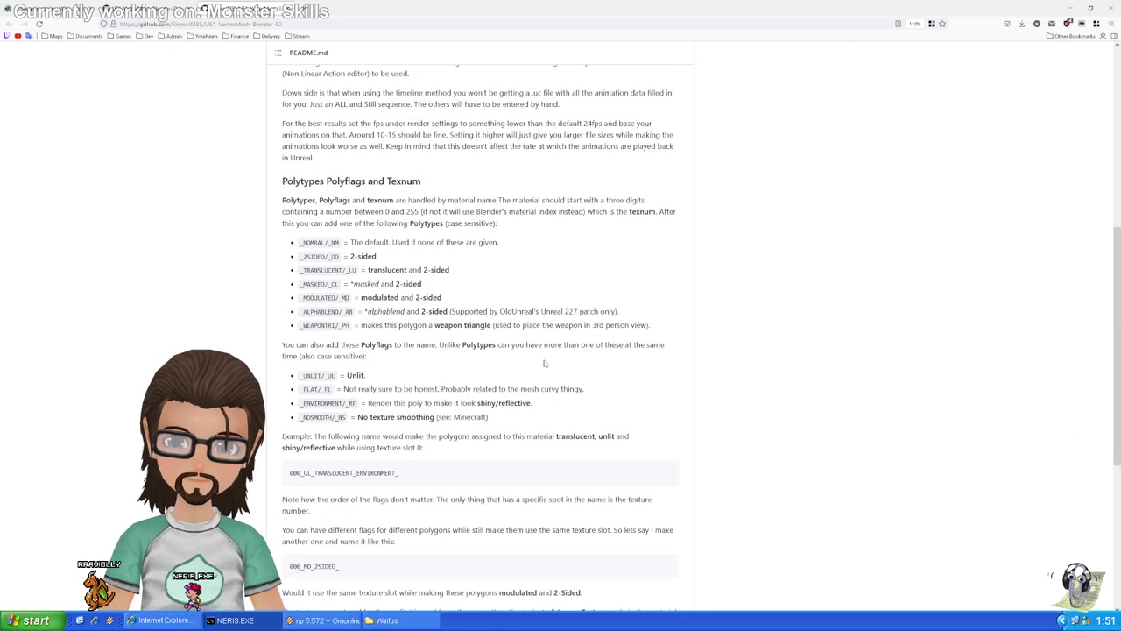
scroll(536, 372, "down", 5)
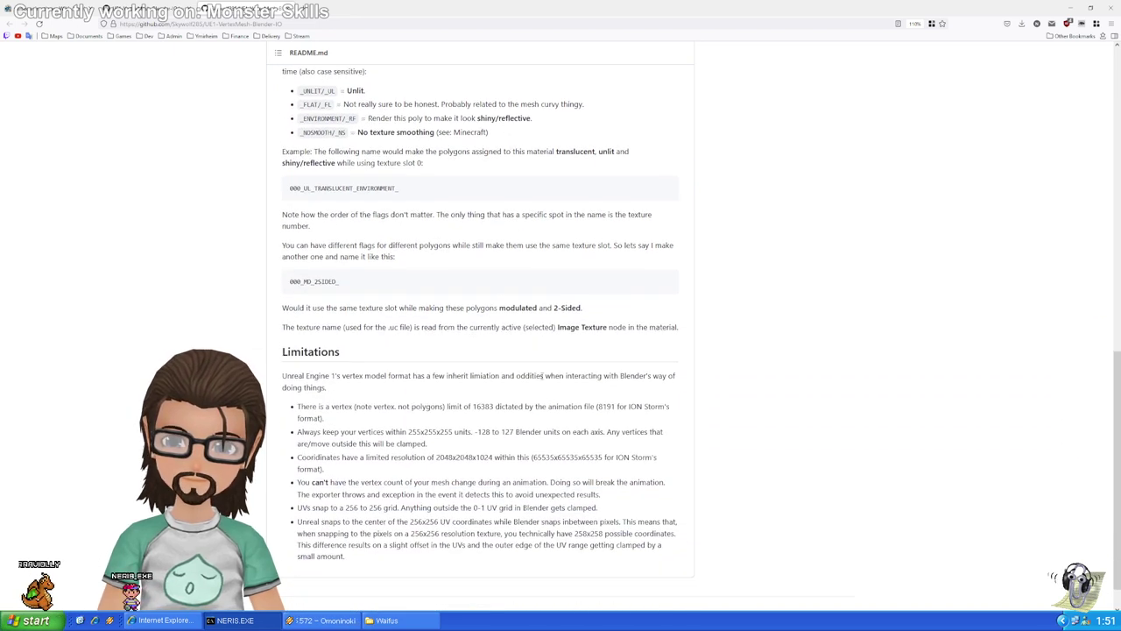
scroll(541, 378, "up", 15)
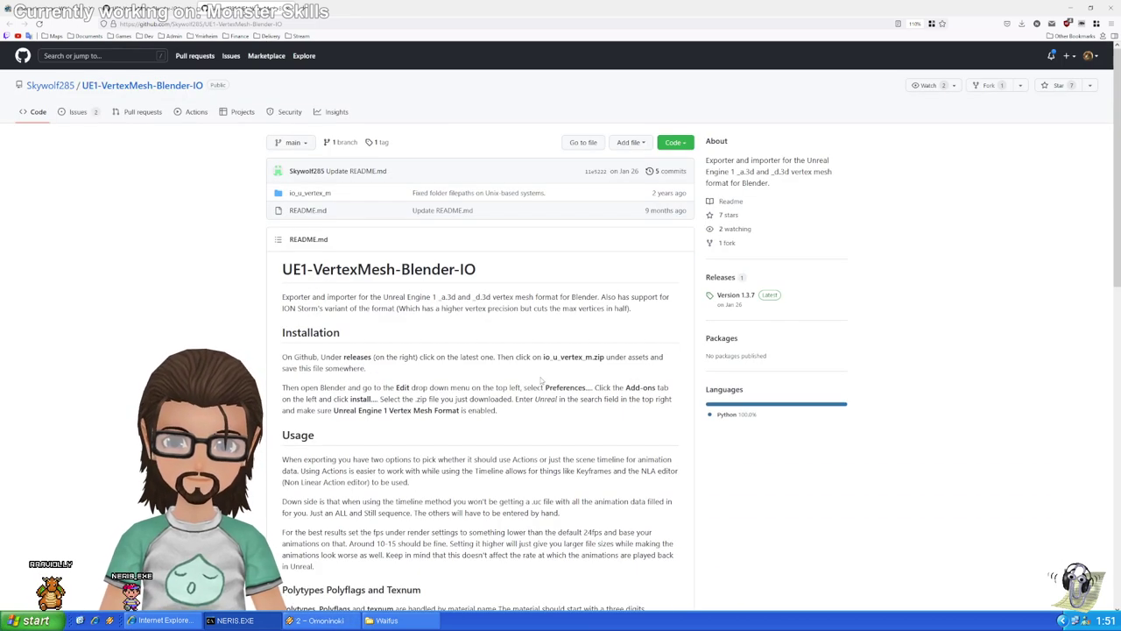
scroll(539, 378, "down", 1)
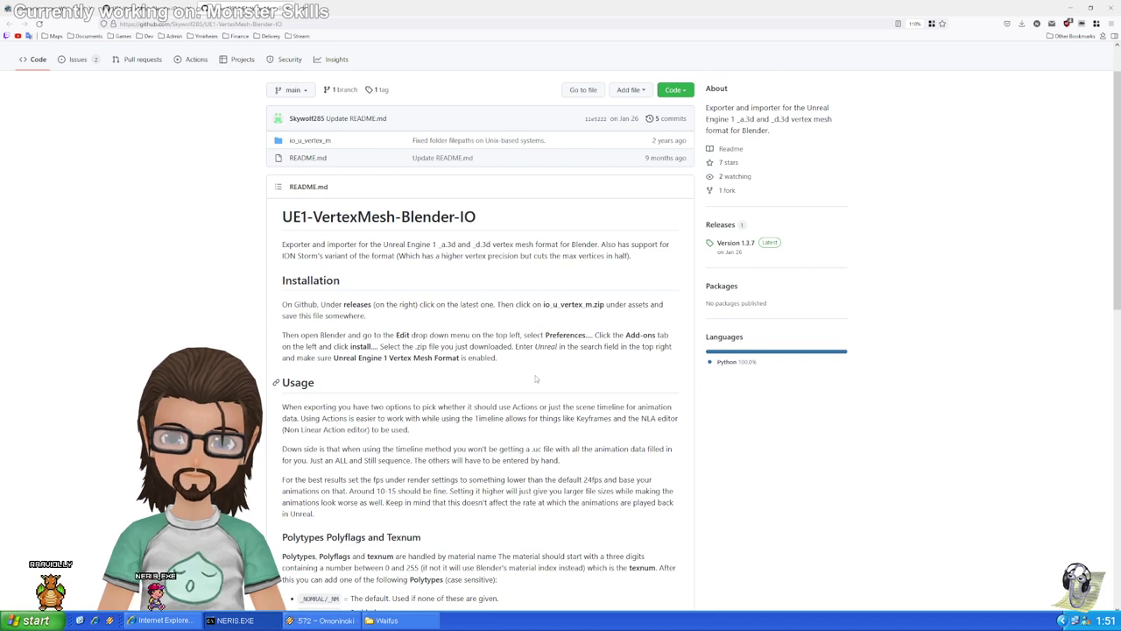
scroll(536, 378, "down", 3)
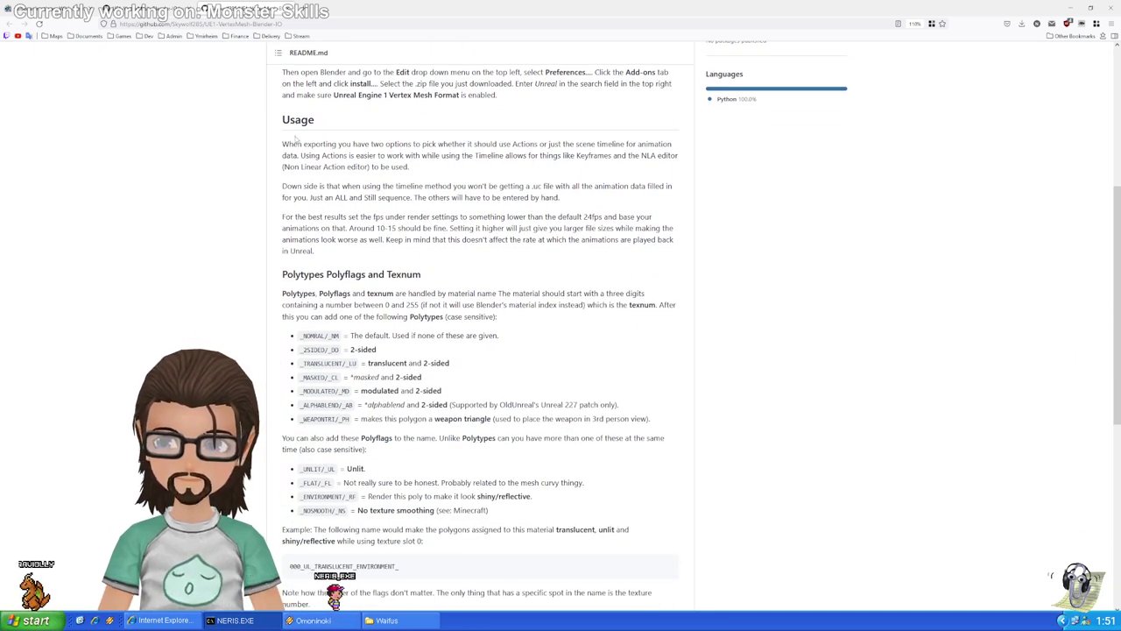
Read the Usage section's opening paragraph about exporting with Actions or the scene timeline and the Non Linear Action editor
left_click_drag(294, 143, 366, 144)
left_click_drag(435, 138, 469, 143)
left_click_drag(548, 144, 636, 144)
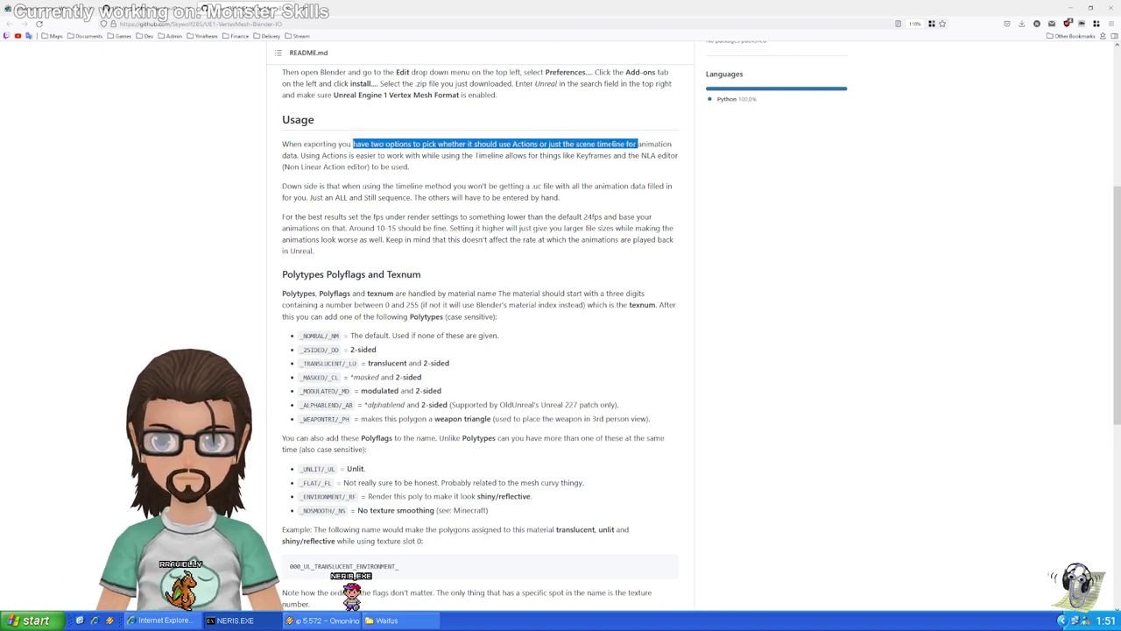
left_click(524, 144)
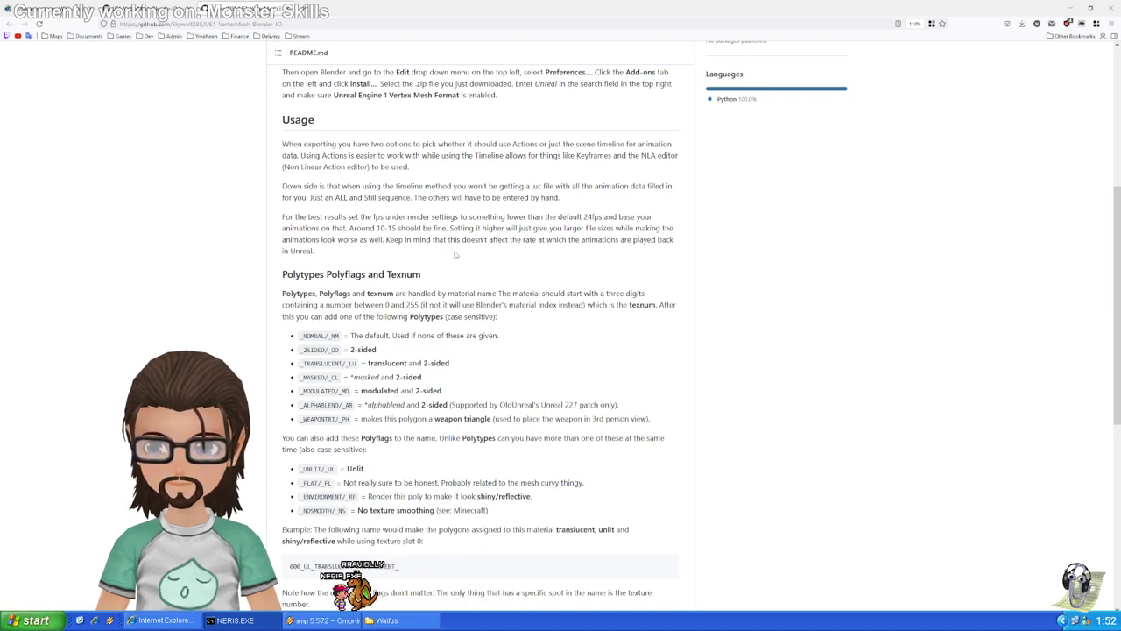
left_click_drag(283, 167, 346, 166)
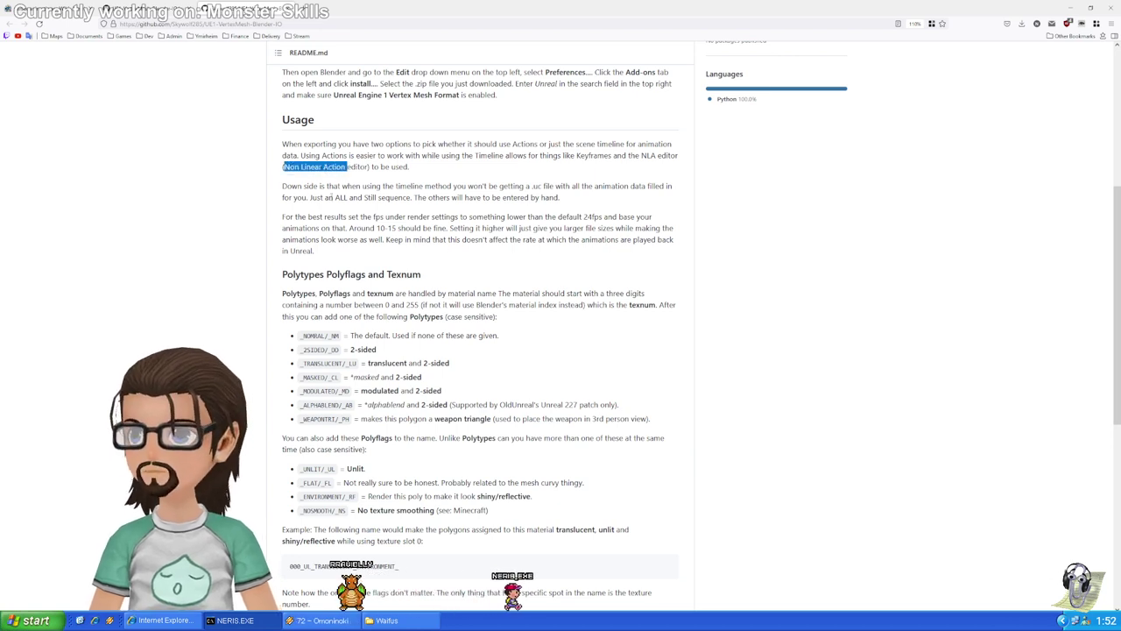
left_click(337, 254)
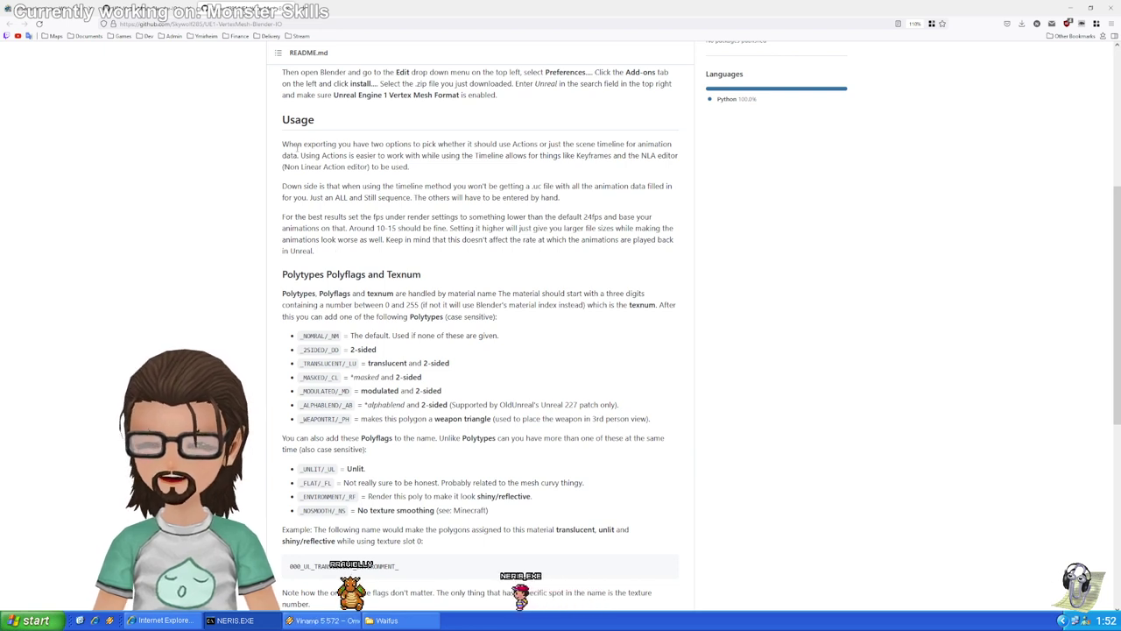
Reread the Usage notes comparing how Actions and the Timeline supply animation data for the export
left_click_drag(297, 147, 538, 146)
left_click(480, 158)
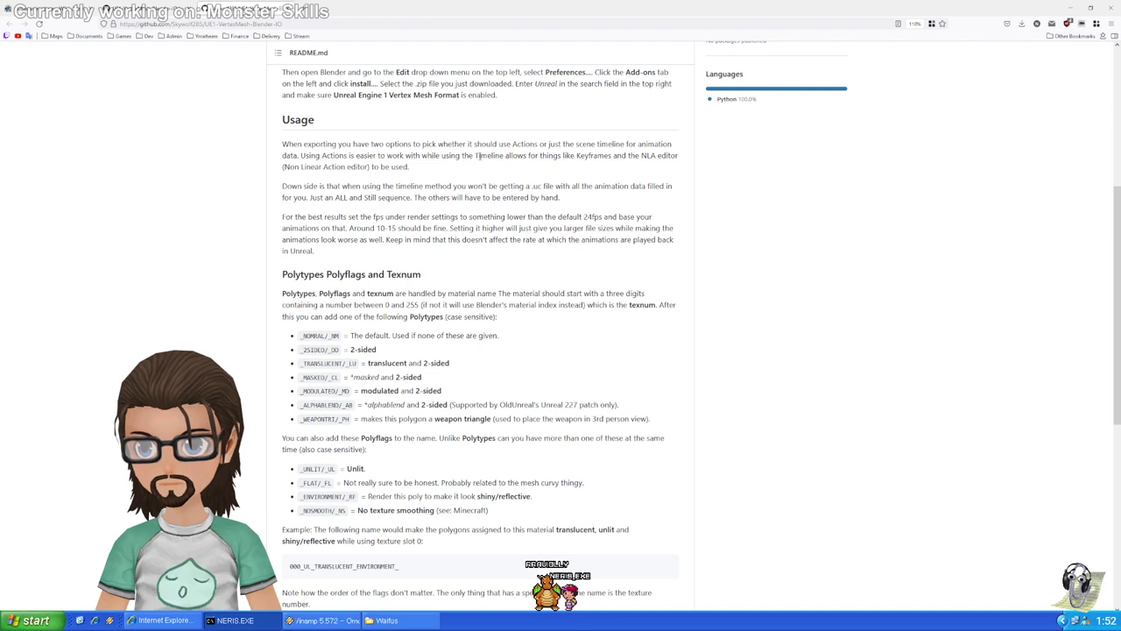
double_click(525, 143)
left_click(611, 168)
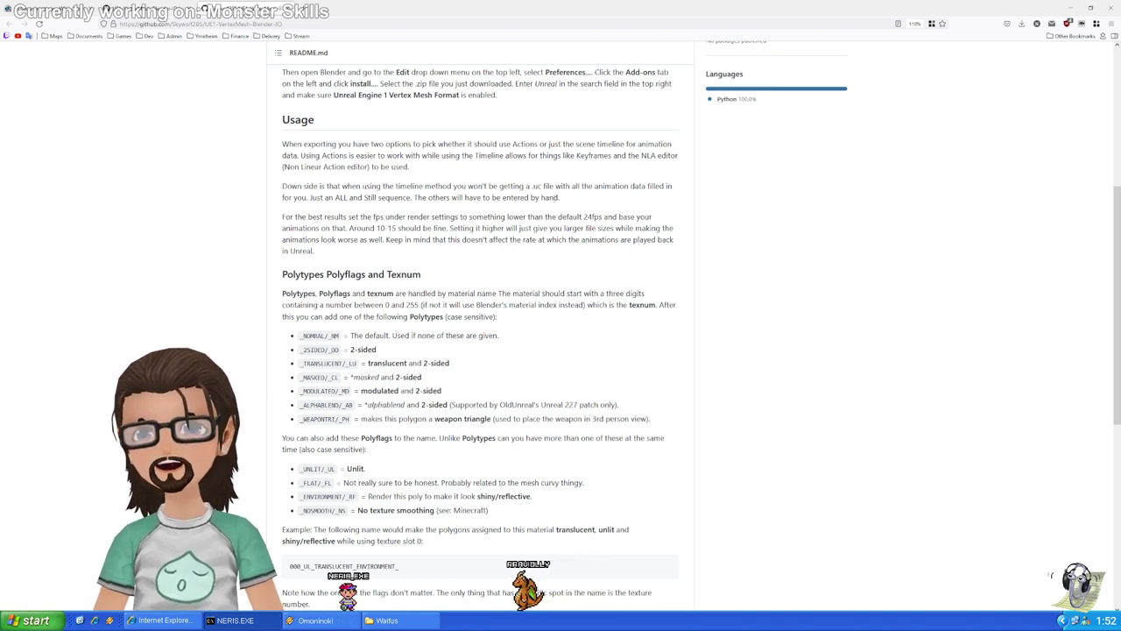
double_click(524, 144)
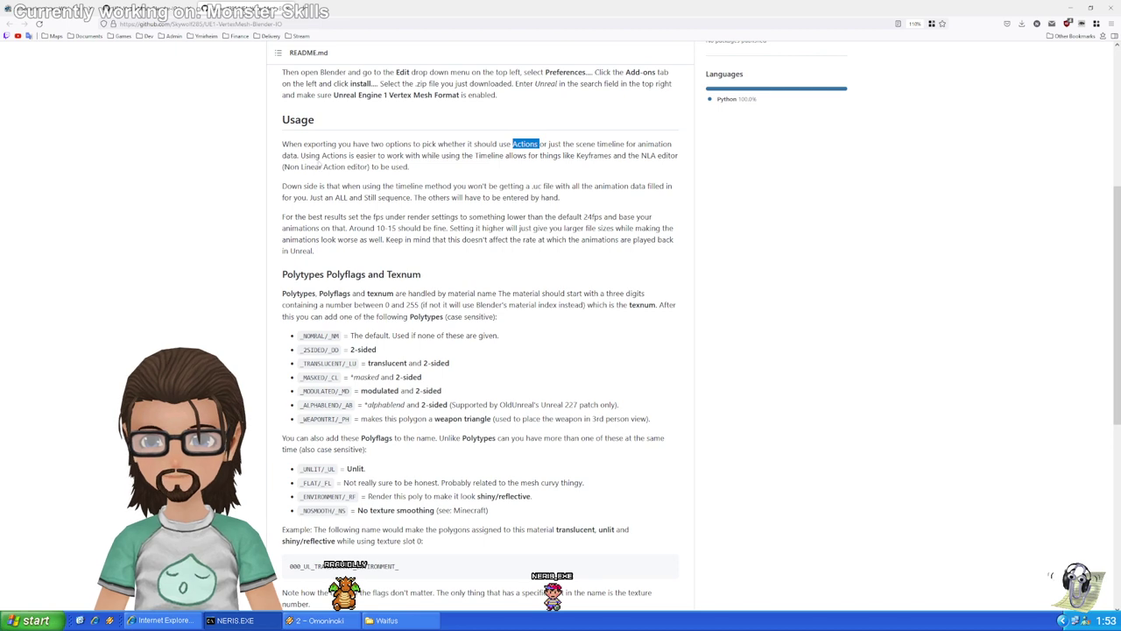
left_click_drag(299, 155, 529, 155)
left_click(473, 169)
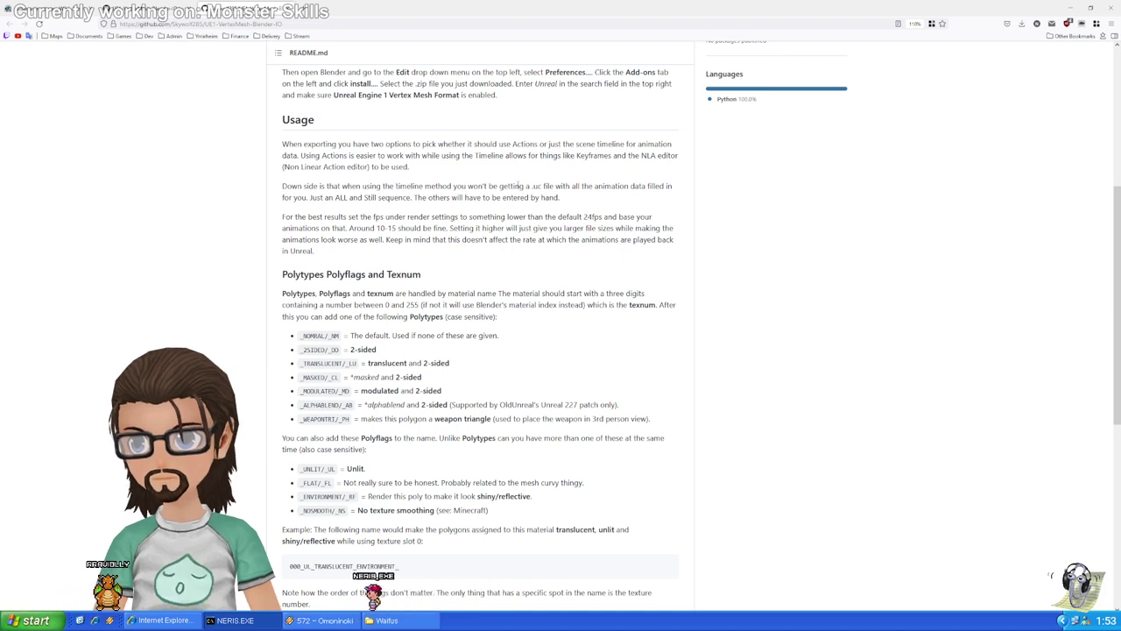
Switch to Visual Studio Code, examine the DropsMesh sequence definitions in Rag2Drops.uc and return to Blender
key("alt+Tab")
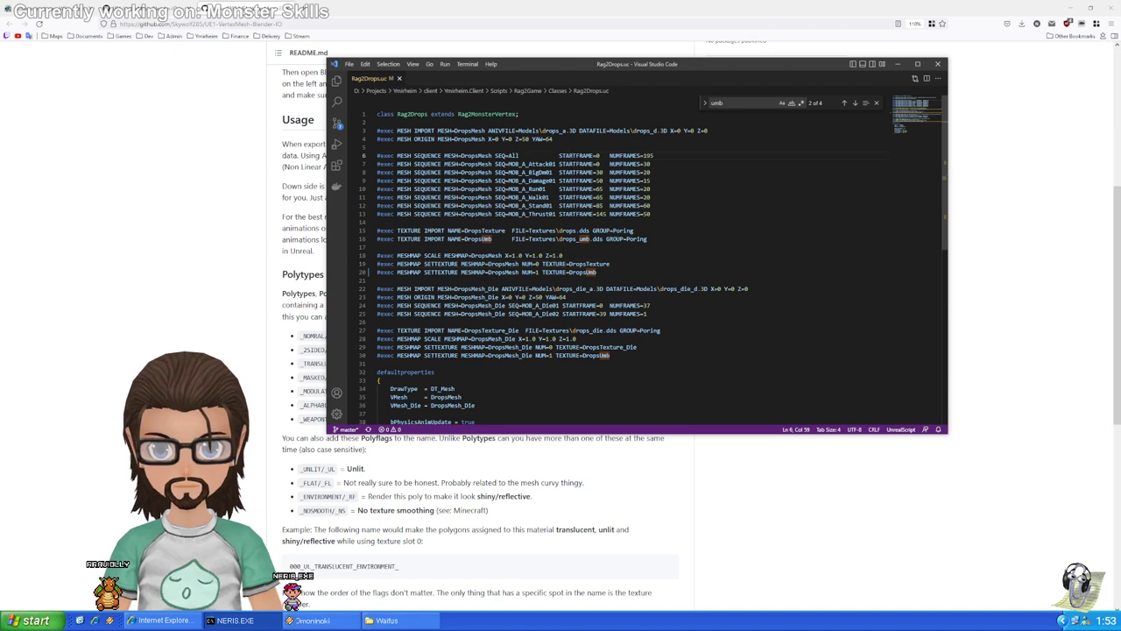
mouse_move(404, 155)
left_mouse_down()
mouse_move(651, 214)
mouse_move(404, 155)
left_mouse_up()
left_click(520, 155)
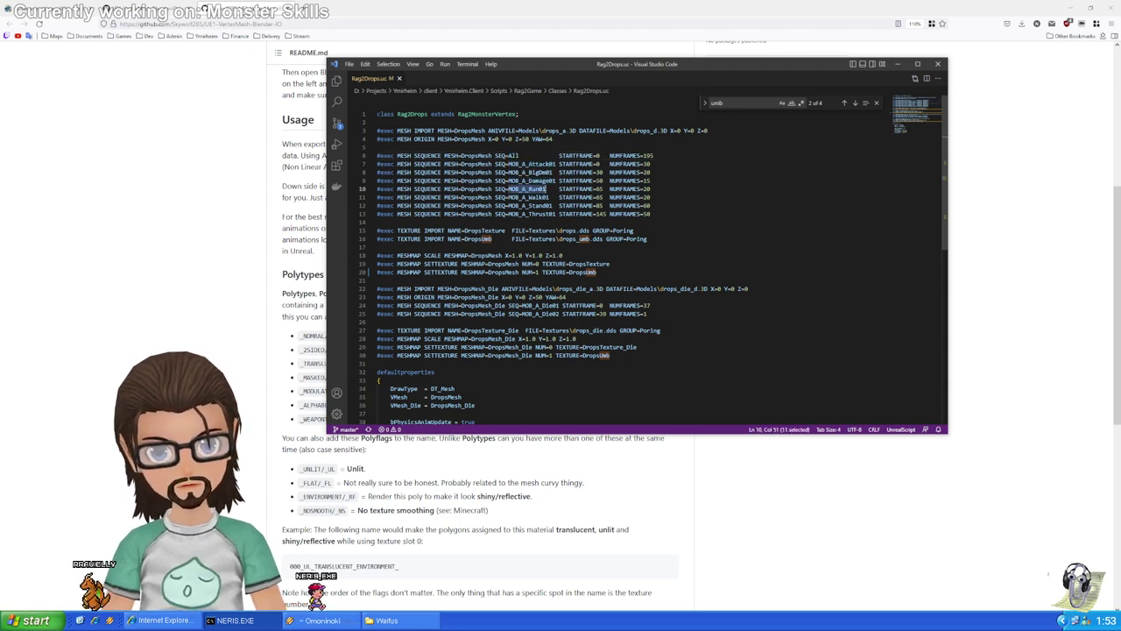
left_click(578, 155)
left_click(620, 155)
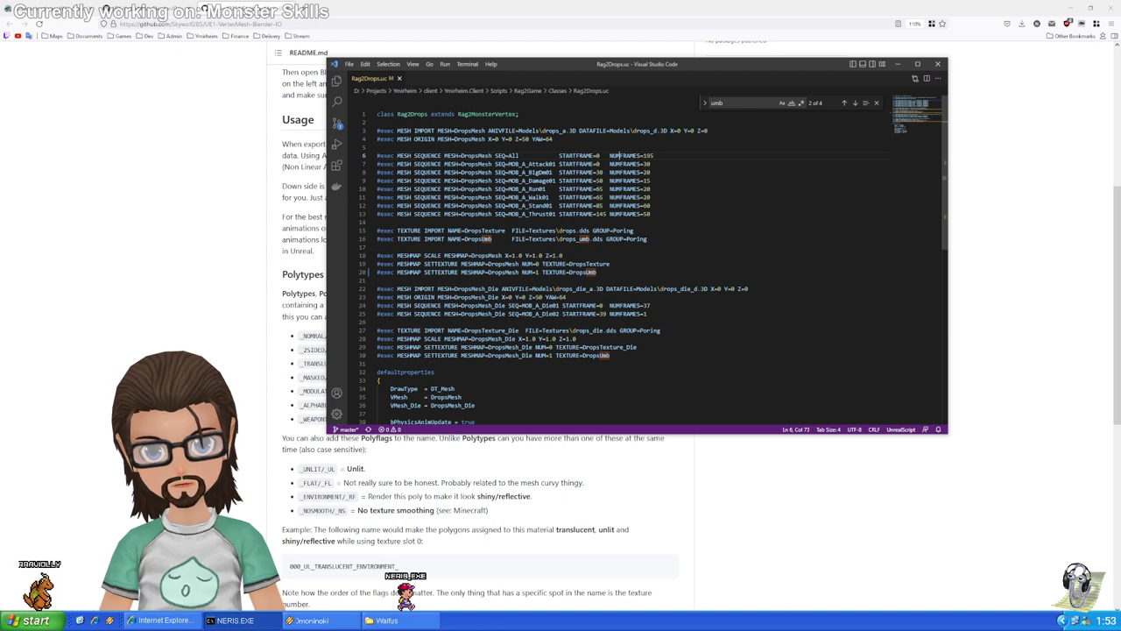
left_click(619, 180)
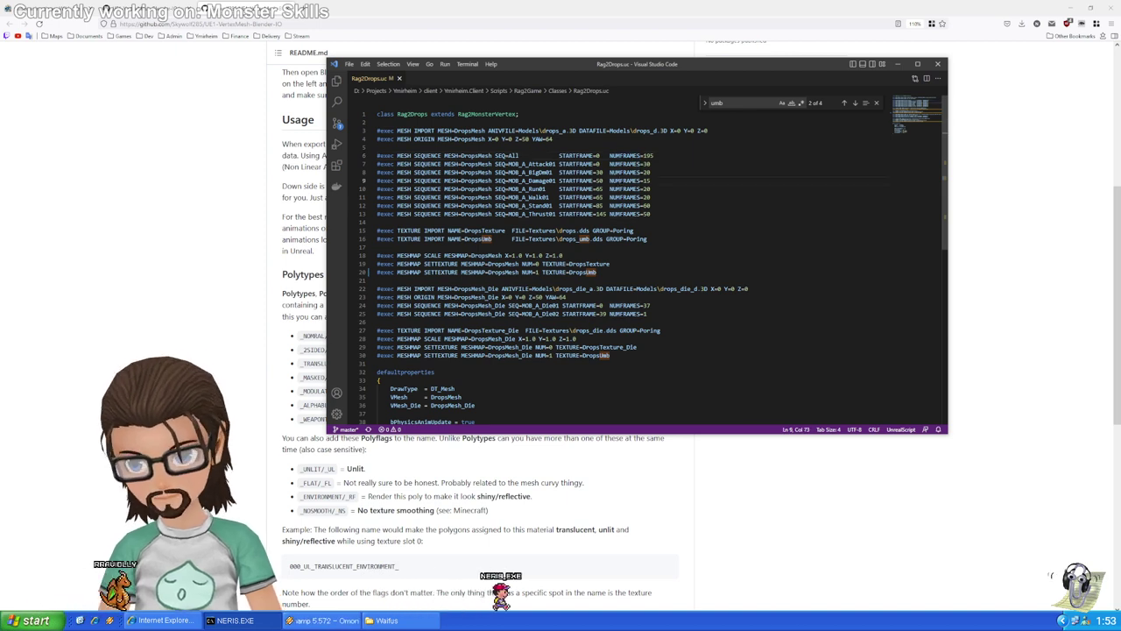
left_click_drag(651, 214, 376, 155)
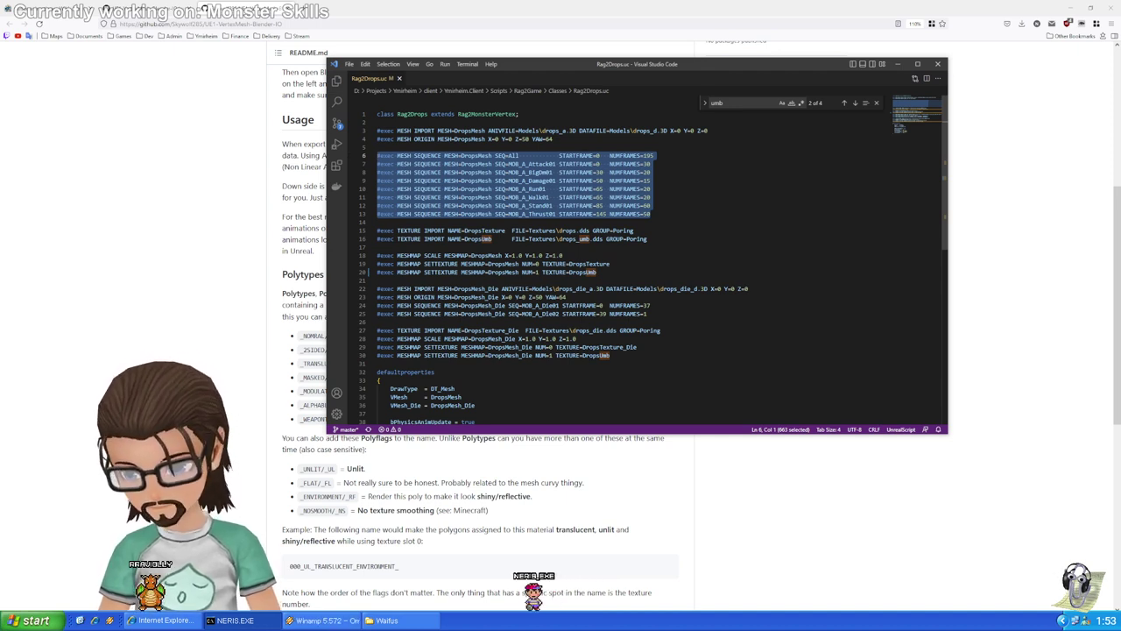
left_click(517, 155)
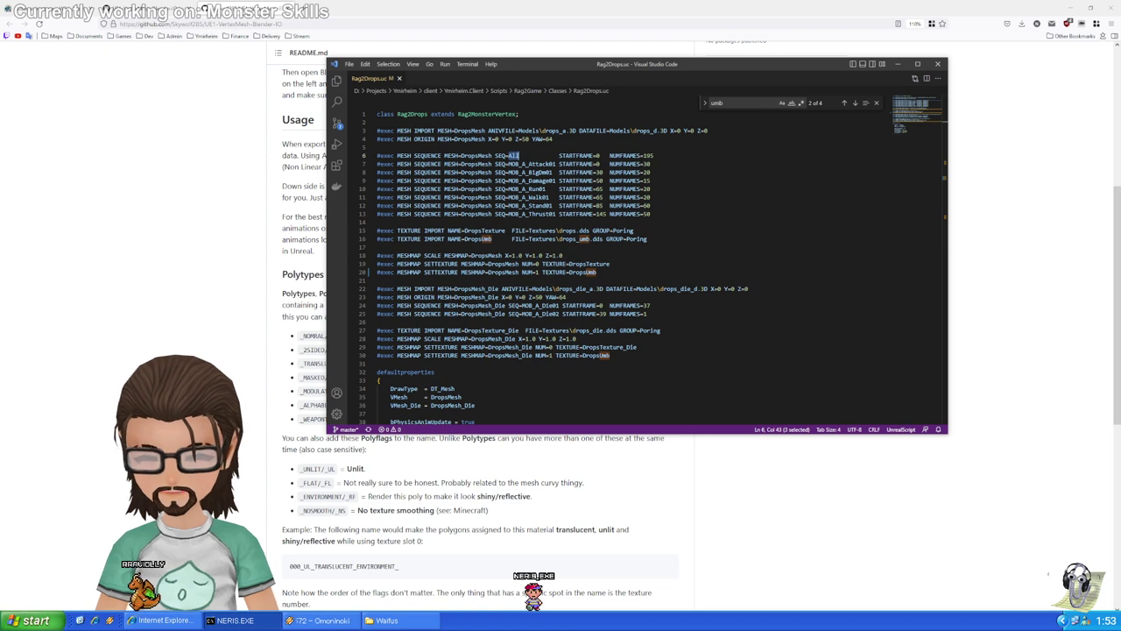
key("alt+Tab")
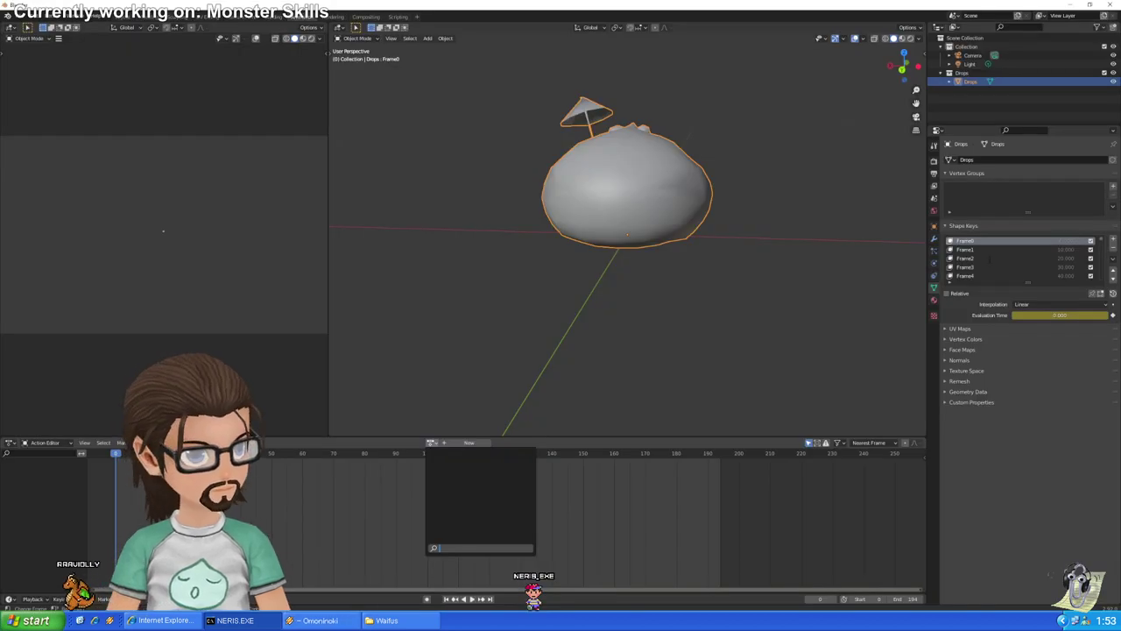
Look through the Drops shape key list and display the scene's keyframes in the Dope Sheet
scroll(979, 269, "down", 10)
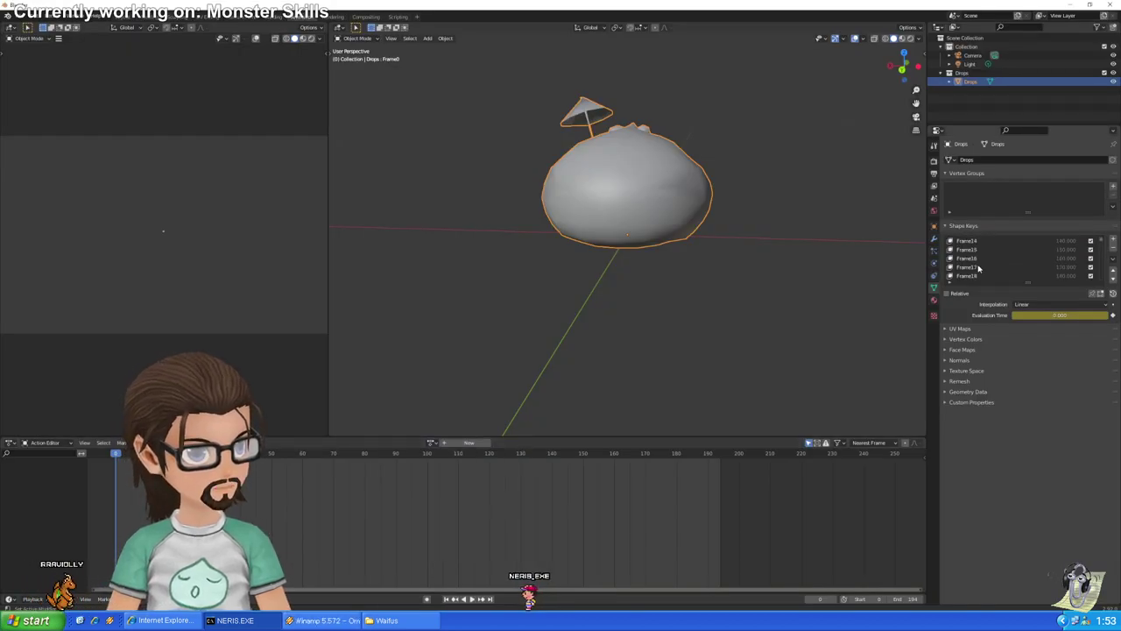
scroll(981, 270, "up", 10)
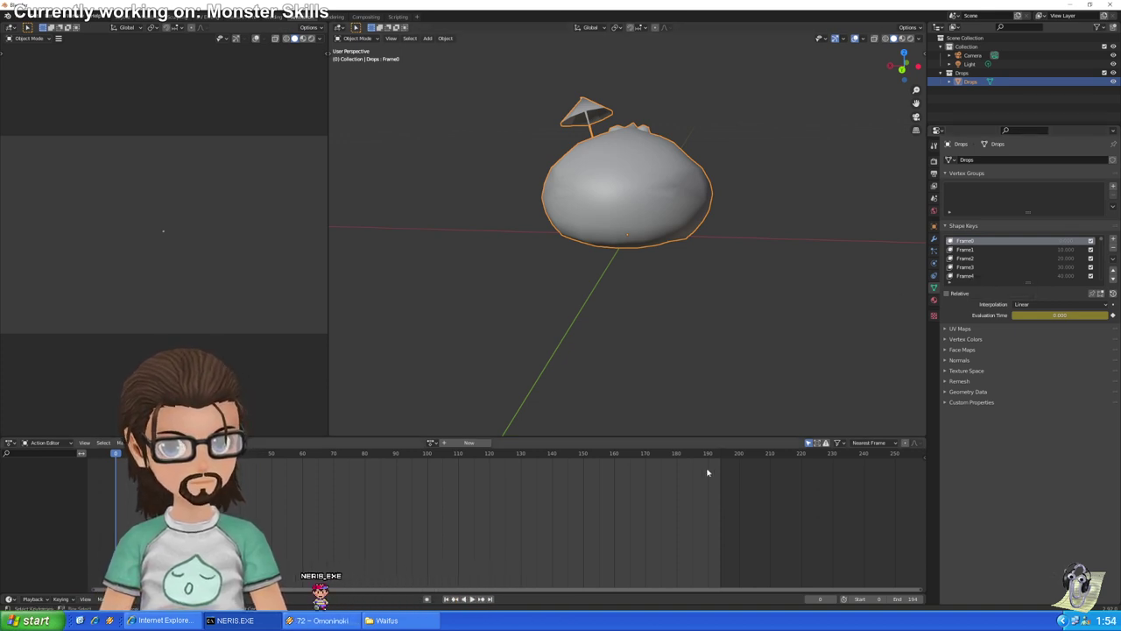
left_click(52, 442)
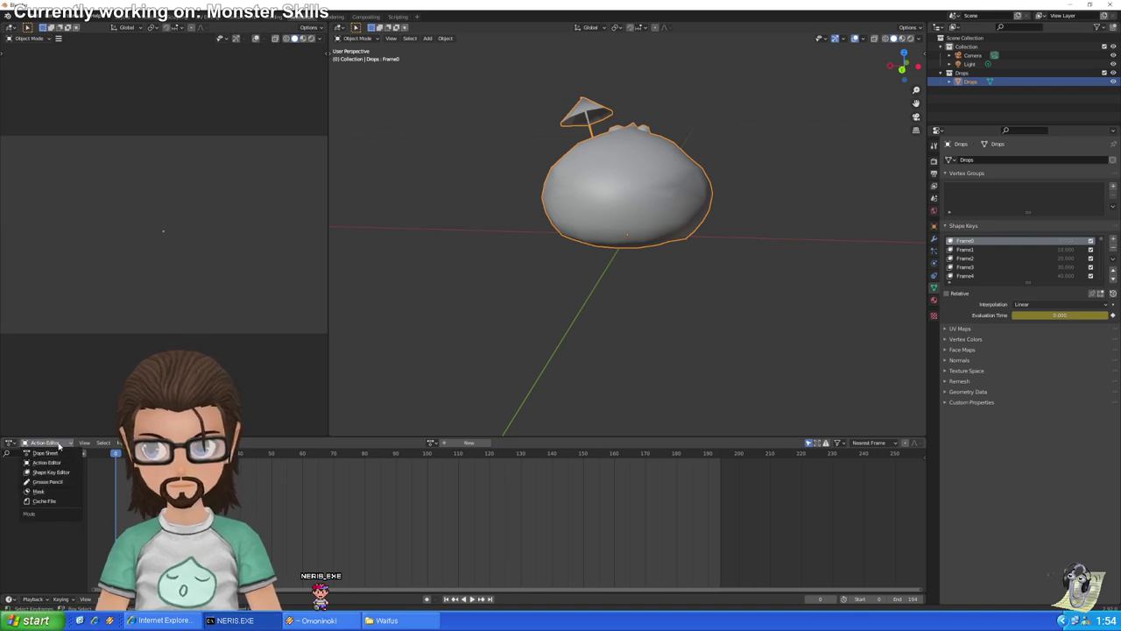
left_click(64, 453)
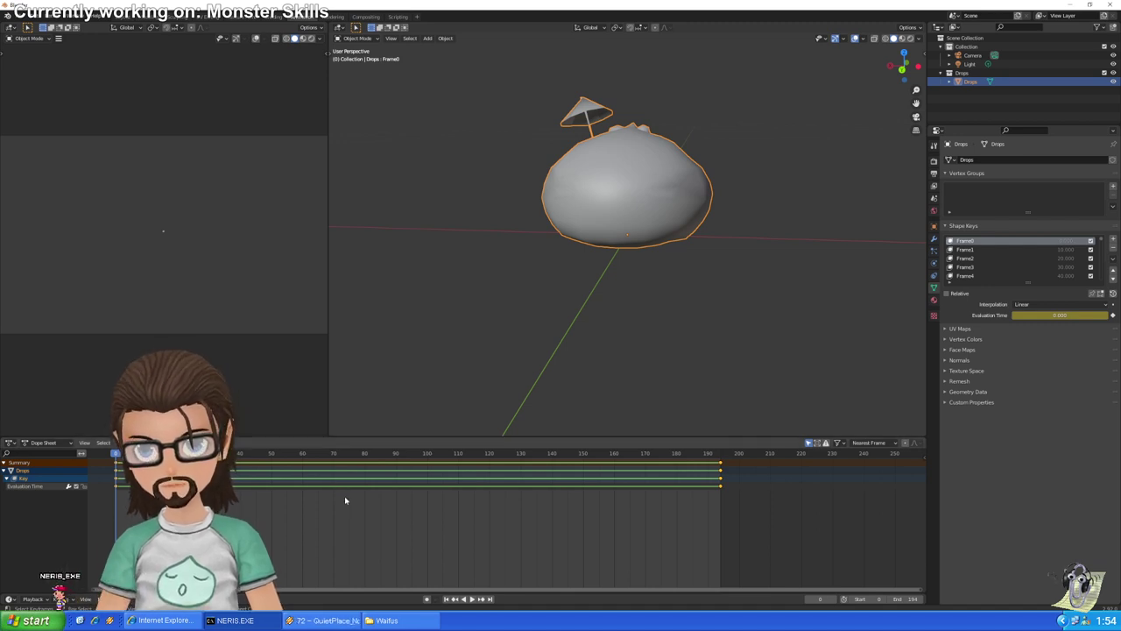
Glance at Rag2Drops.uc, play the Drops animation briefly and return it to frame 0
key("alt+Tab")
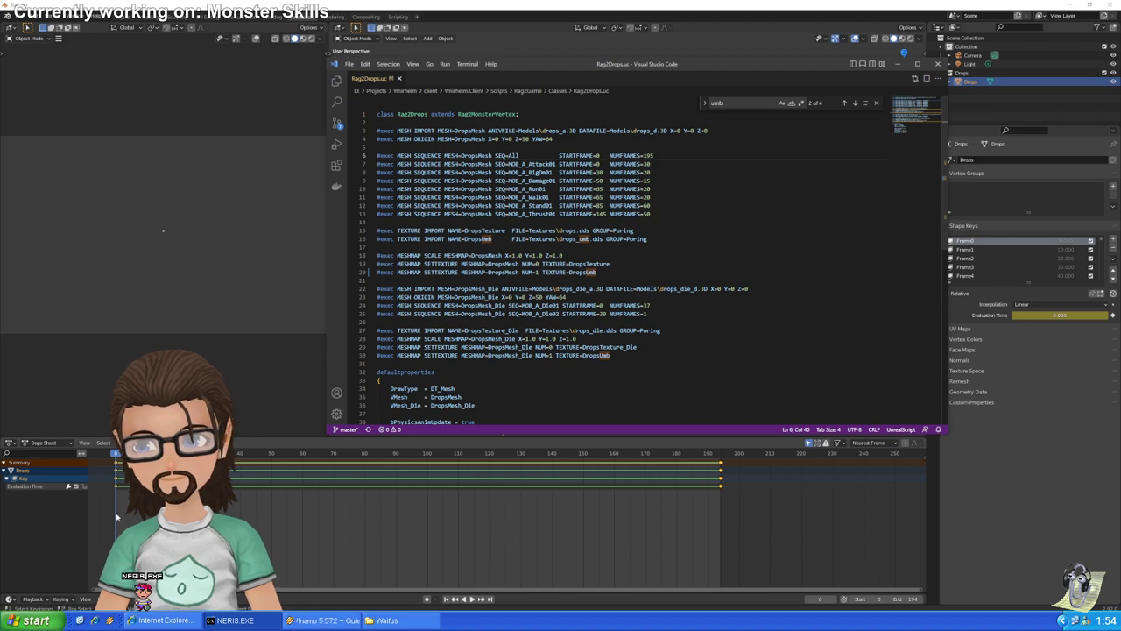
key("alt+Tab")
key("space")
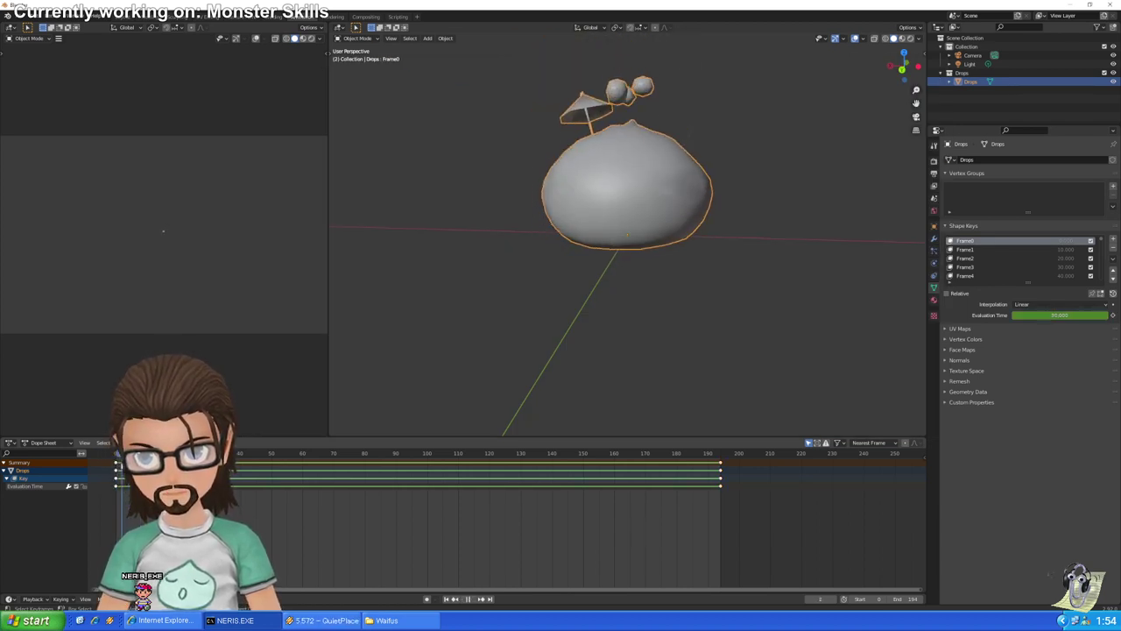
key("Escape")
mouse_move(114, 462)
left_mouse_down()
mouse_move(700, 462)
mouse_move(106, 473)
mouse_move(723, 464)
mouse_move(111, 483)
left_mouse_up()
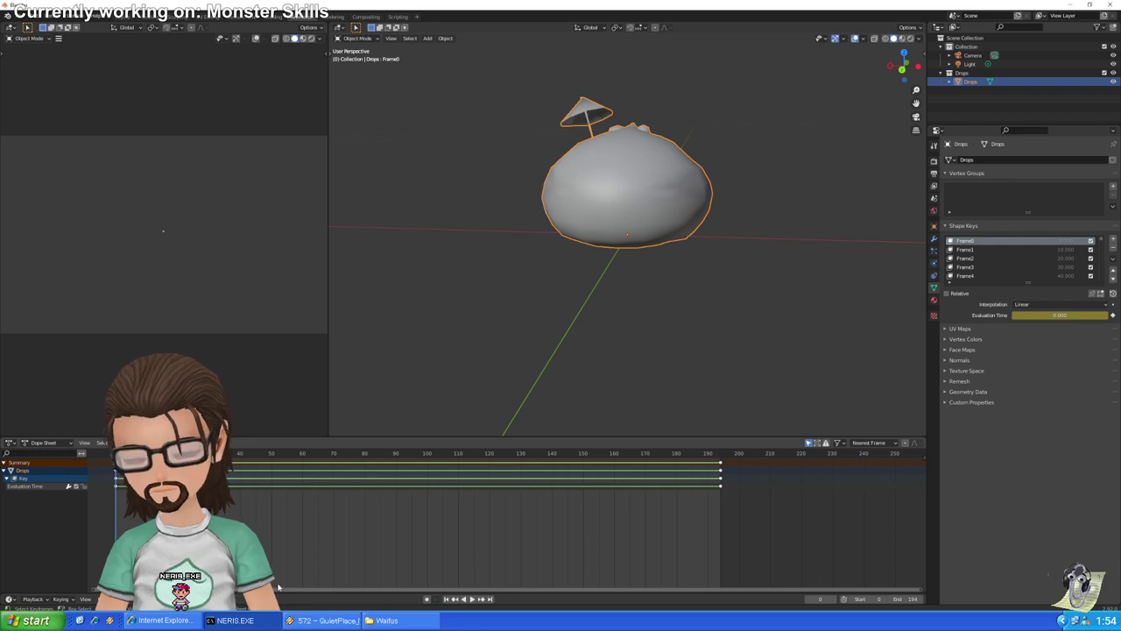
Switch to Visual Studio Code, examine the DropsMesh sequence line for SEQ=All in Rag2Drops.uc and return to Blender
key("alt+Tab")
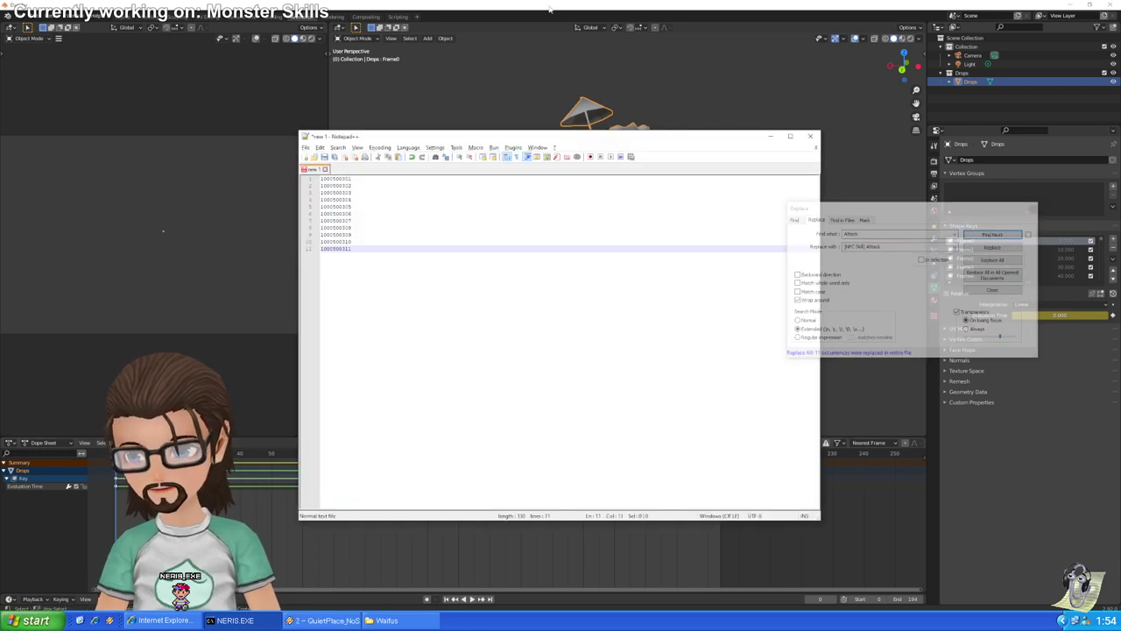
key("alt+Tab")
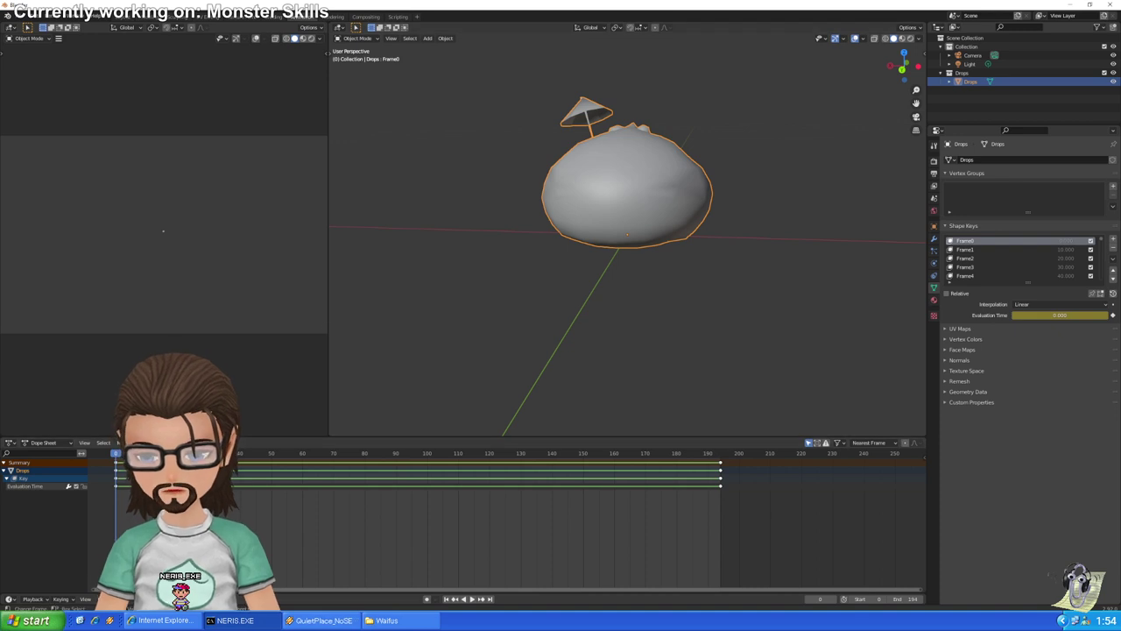
key("alt+Tab")
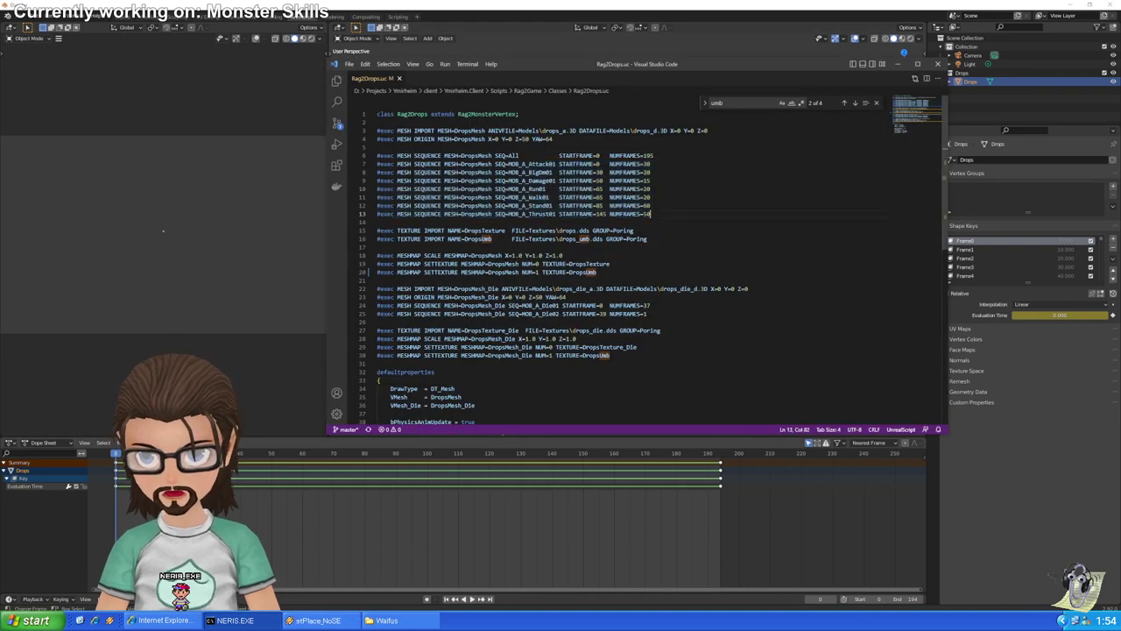
double_click(514, 155)
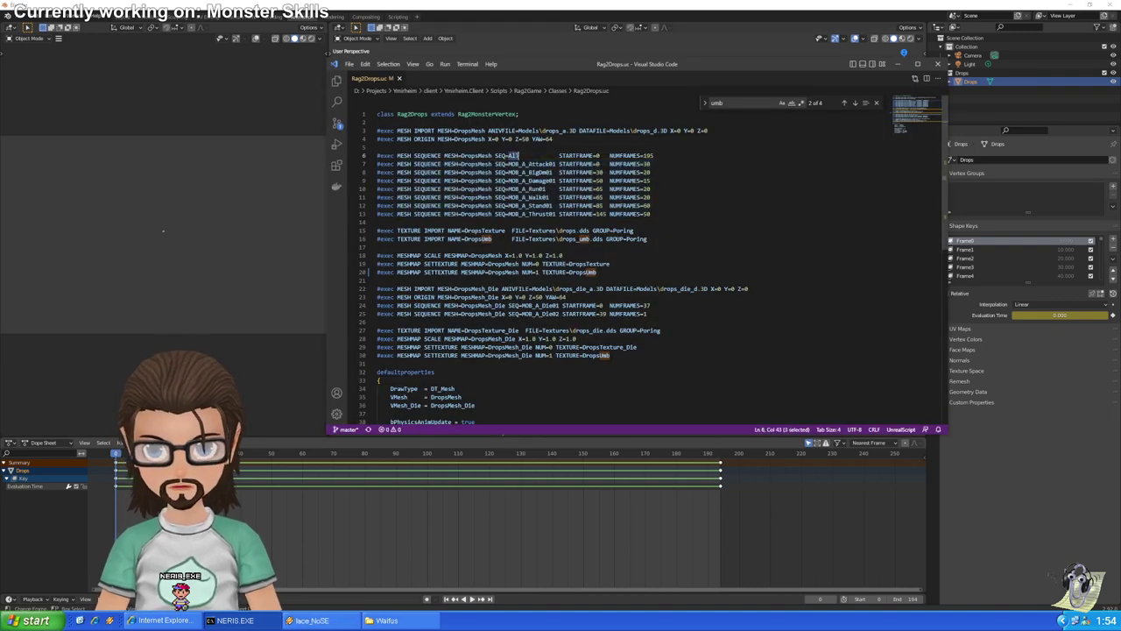
left_click_drag(518, 155, 439, 155)
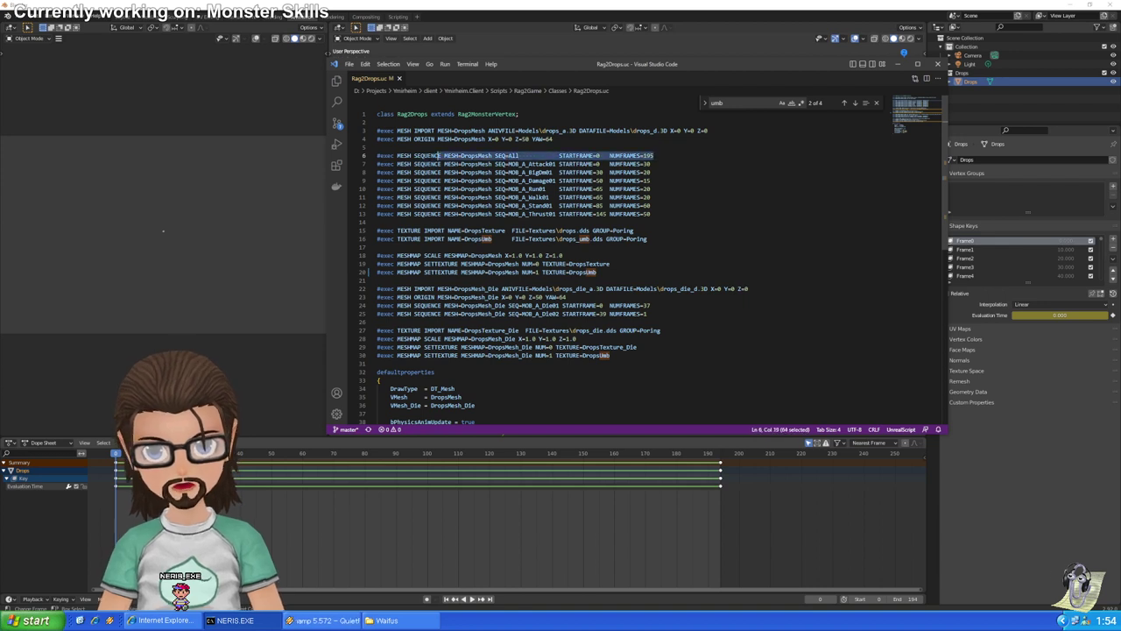
left_click(493, 55)
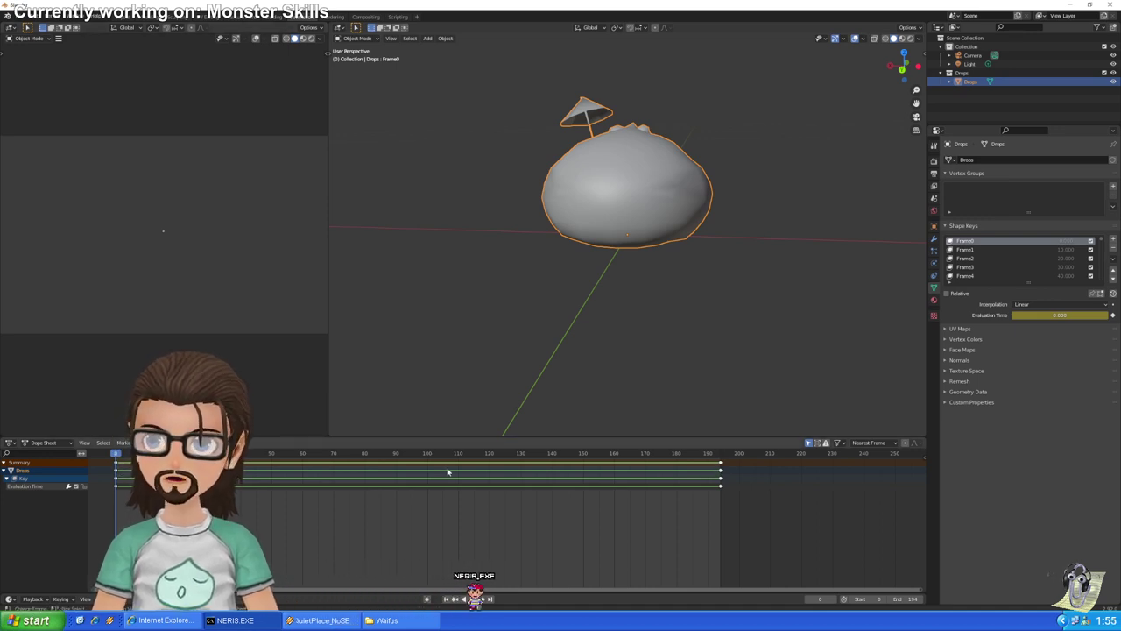
Check the Action Editor for existing Drops actions and return to the Dope Sheet
left_click(45, 443)
left_click(48, 462)
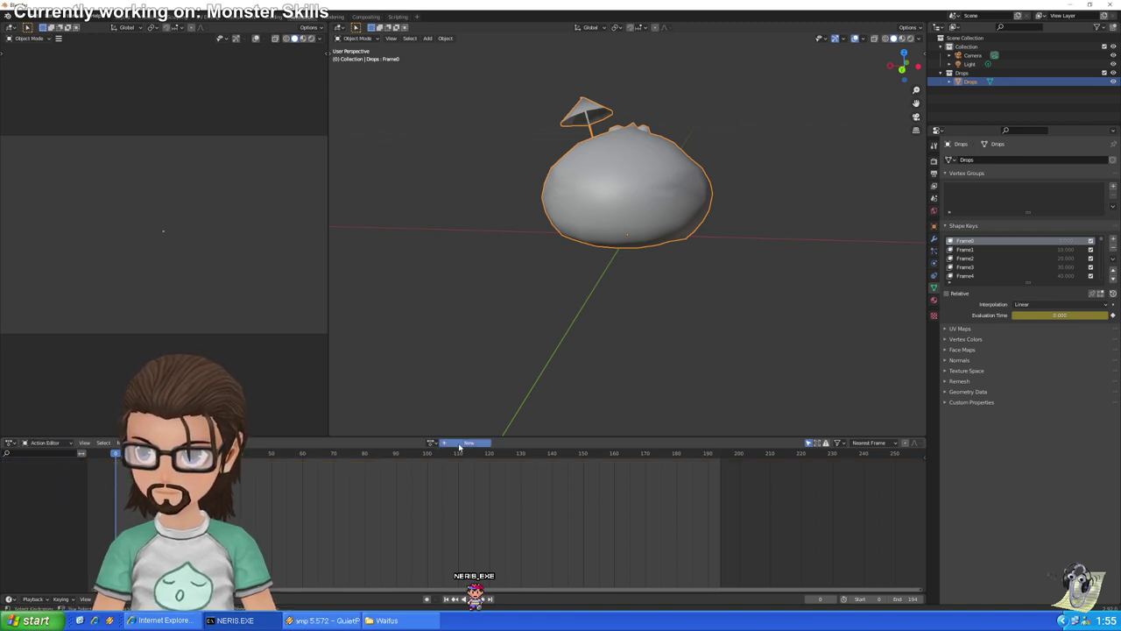
left_click(45, 443)
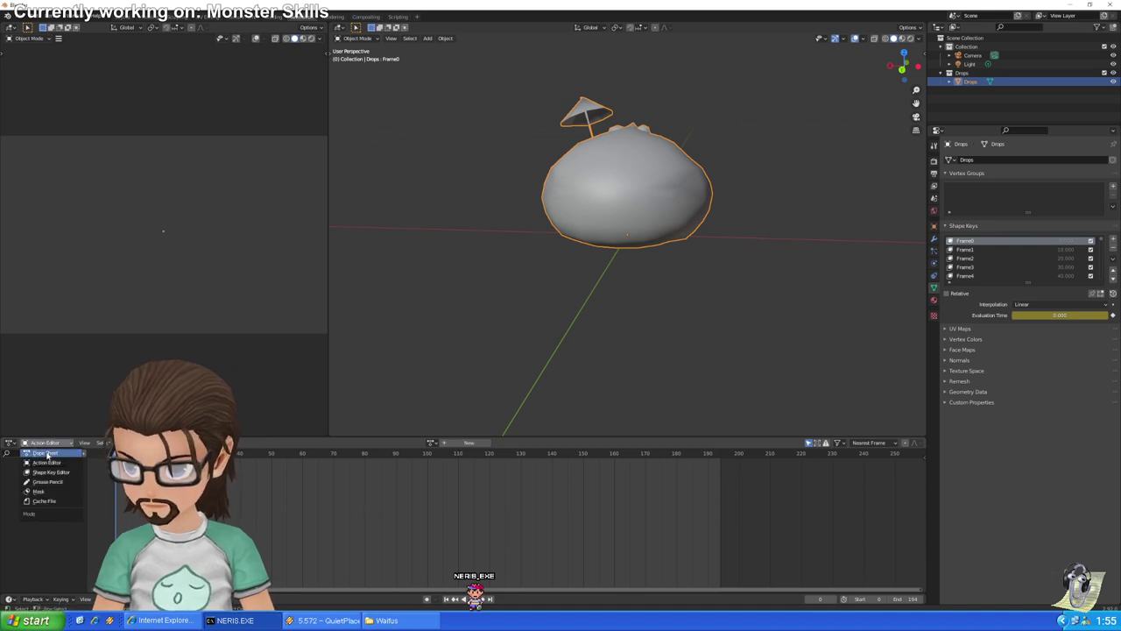
left_click(44, 452)
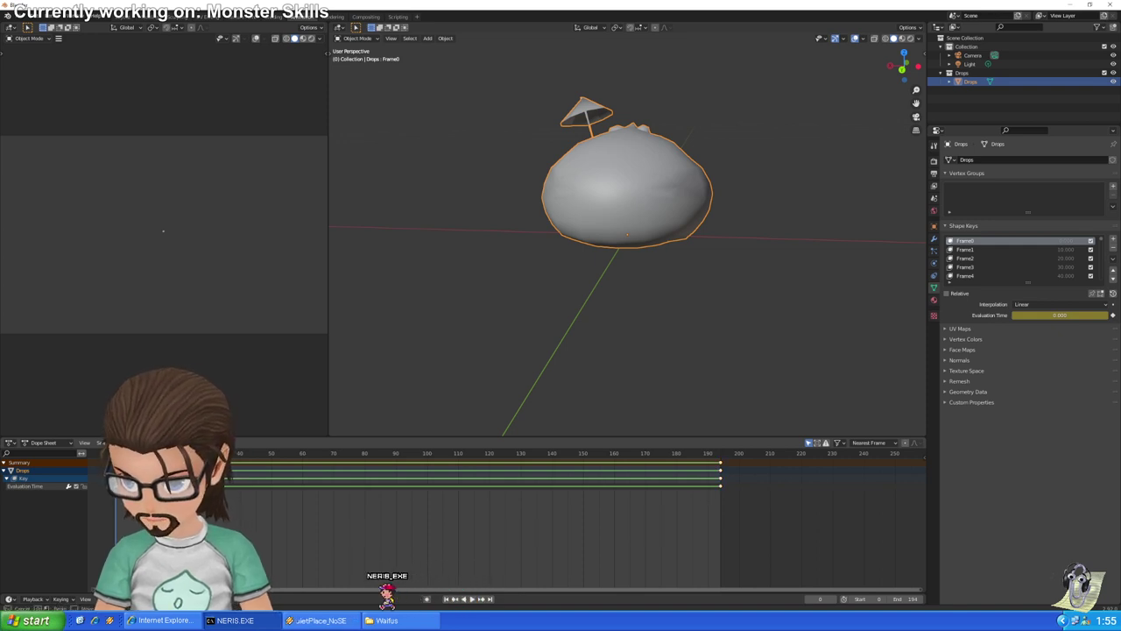
Select all Drops keyframes in the Dope Sheet, create an action named All and try to paste them into it
left_click_drag(749, 512, 280, 460)
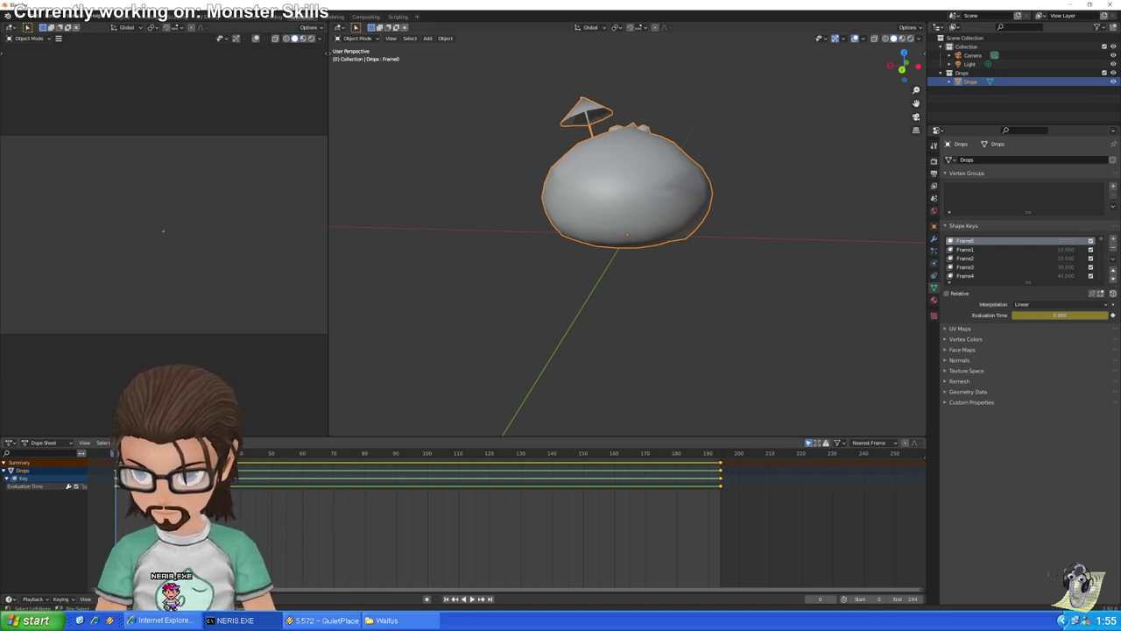
left_click(41, 443)
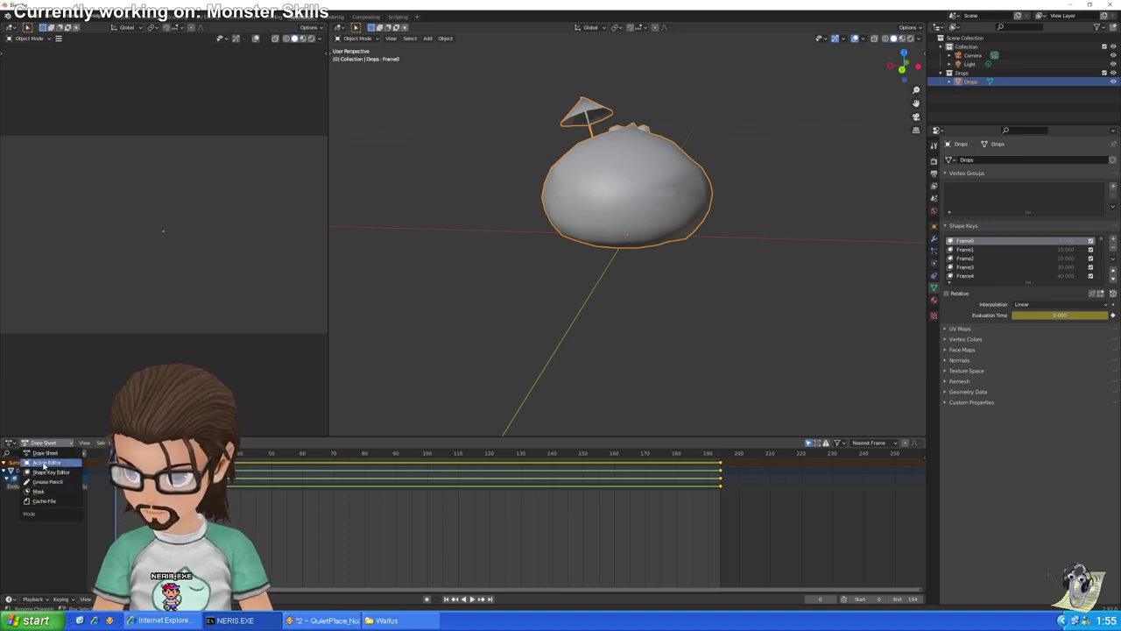
left_click(45, 462)
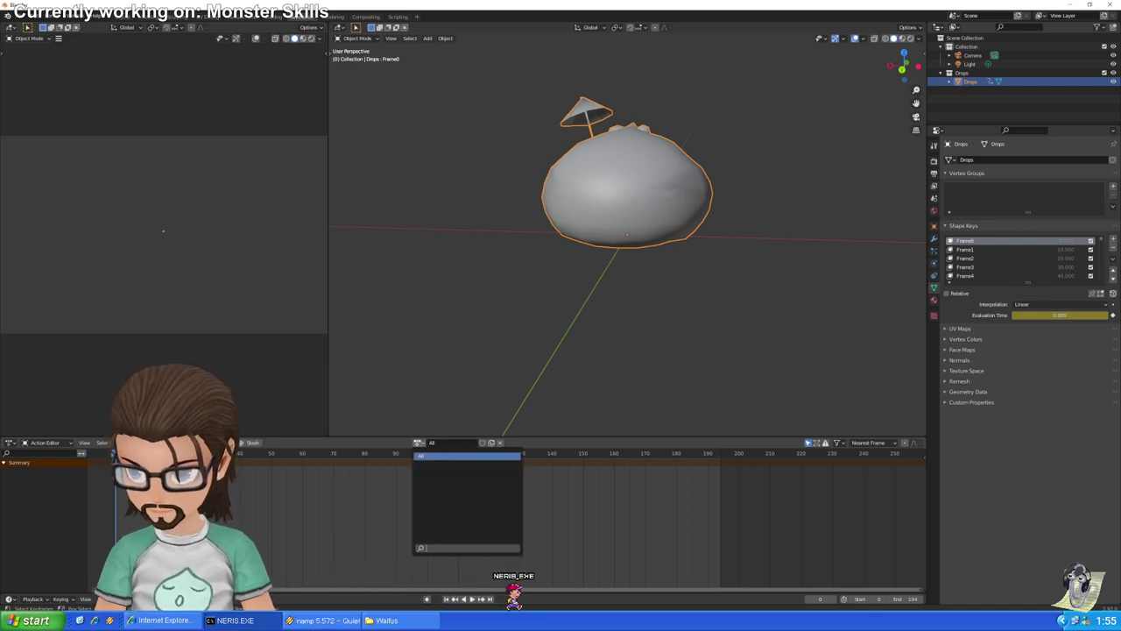
left_click(447, 443)
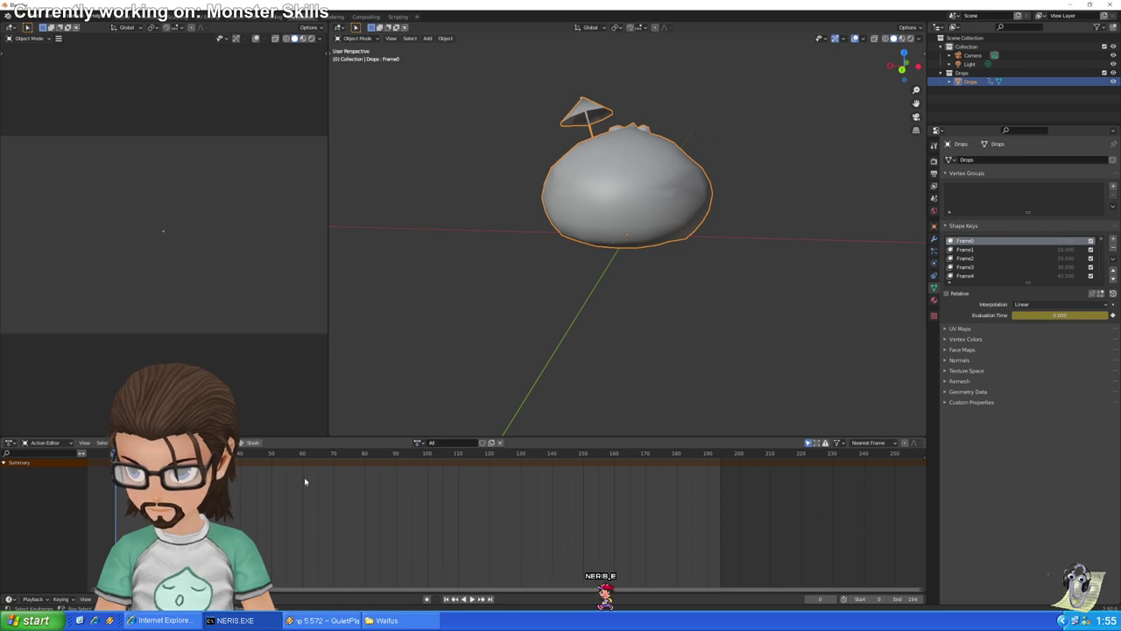
key("ctrl+v")
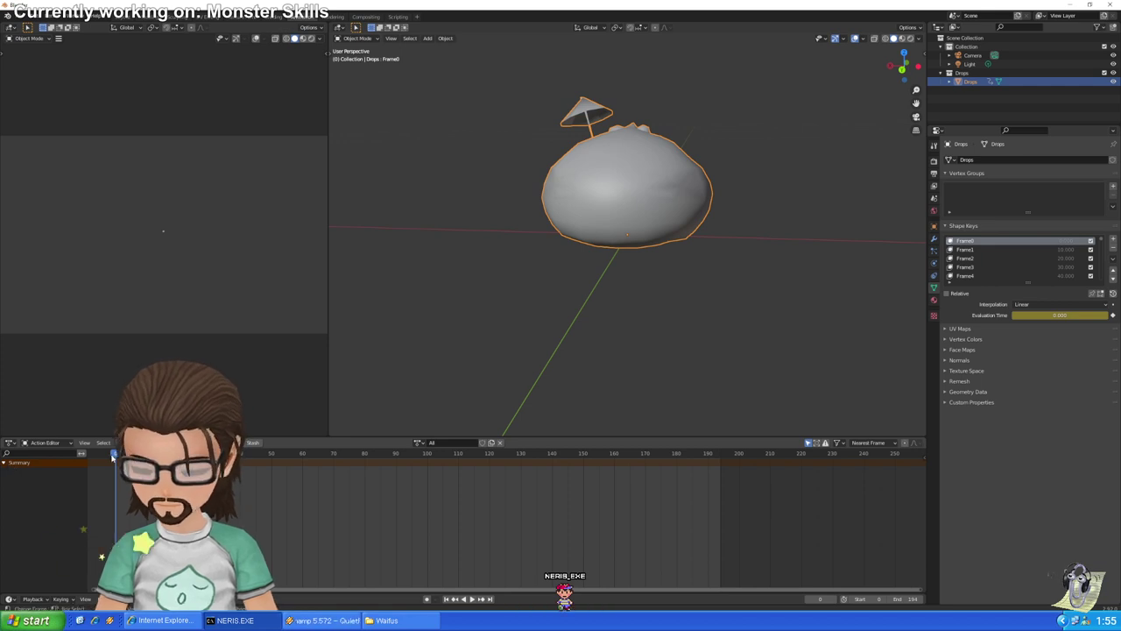
Compare the Drops channels in the Dope Sheet with the All action in the Action Editor
left_click(44, 442)
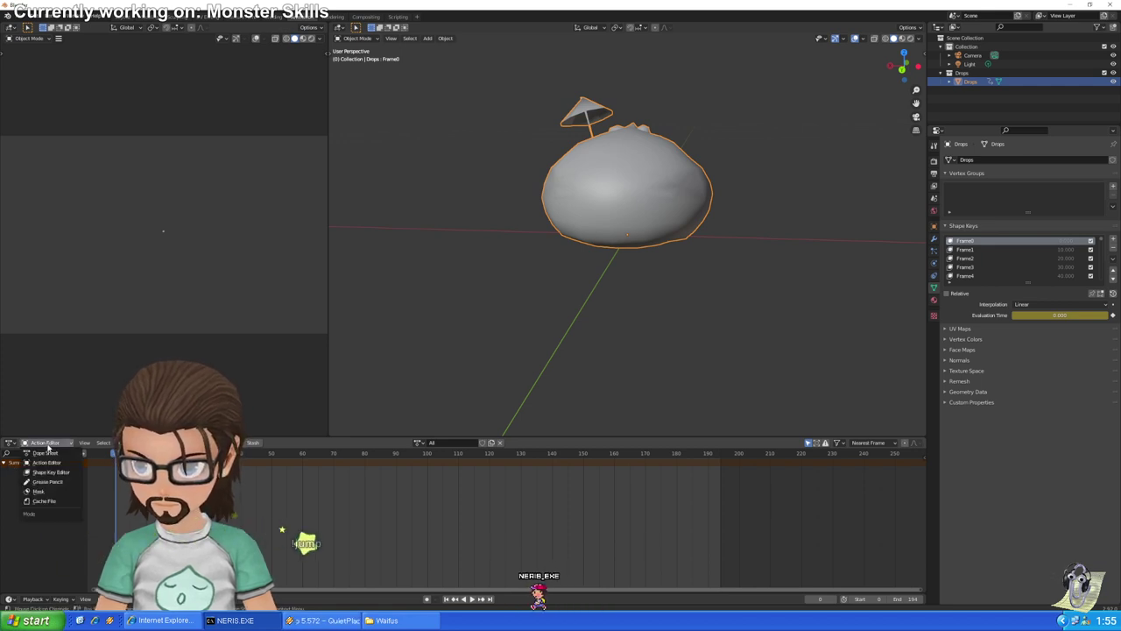
left_click(40, 454)
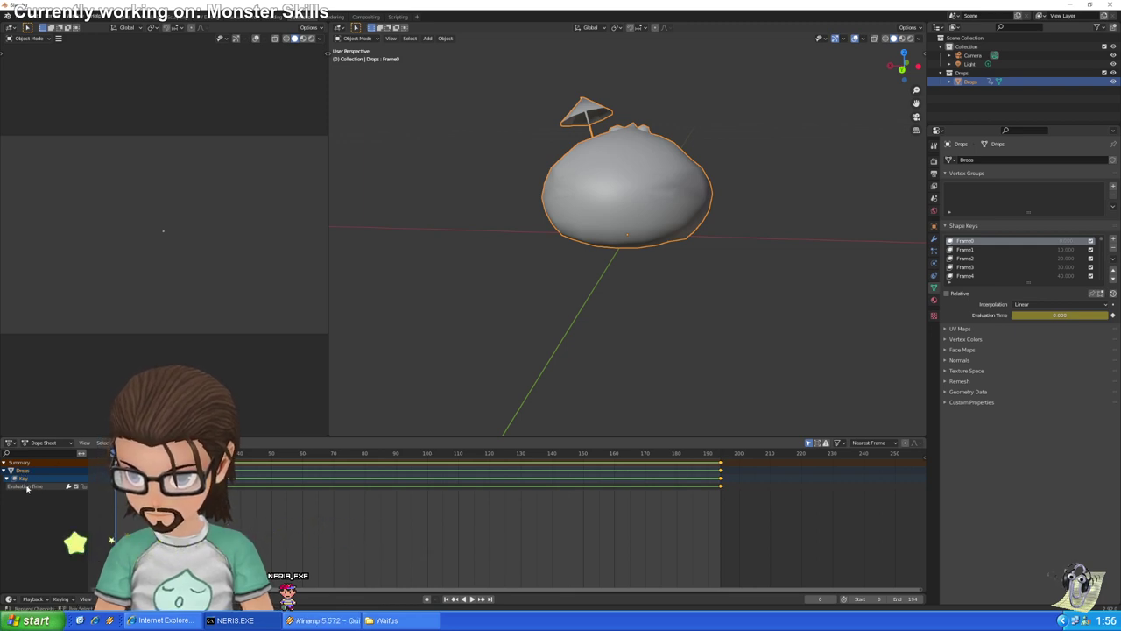
left_click(43, 443)
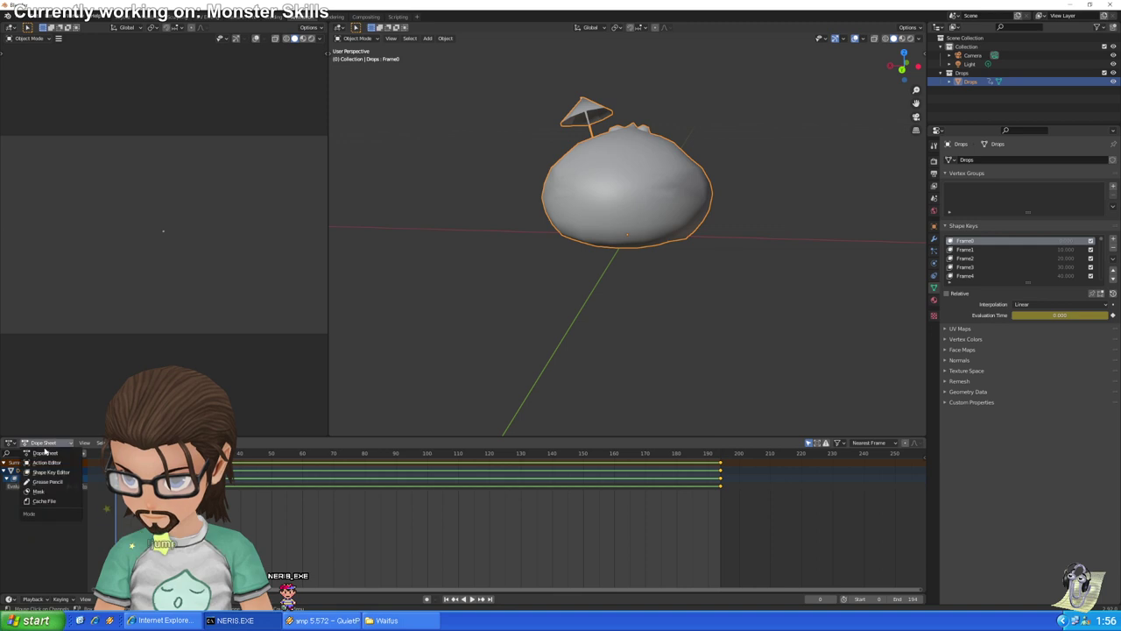
left_click(48, 469)
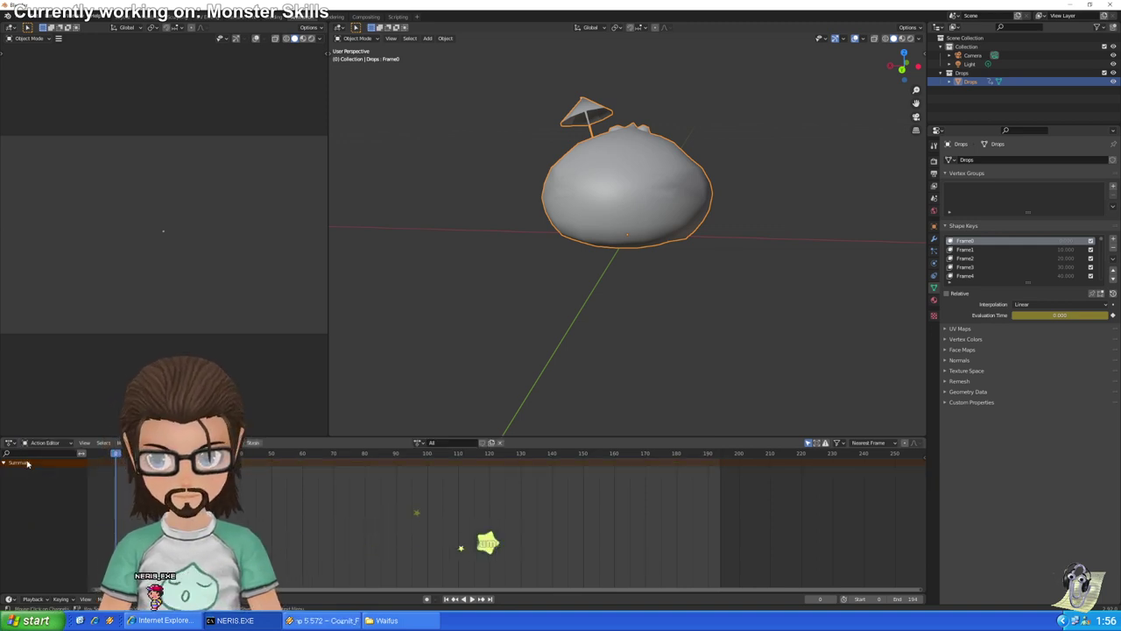
left_click(44, 442)
left_click(26, 459)
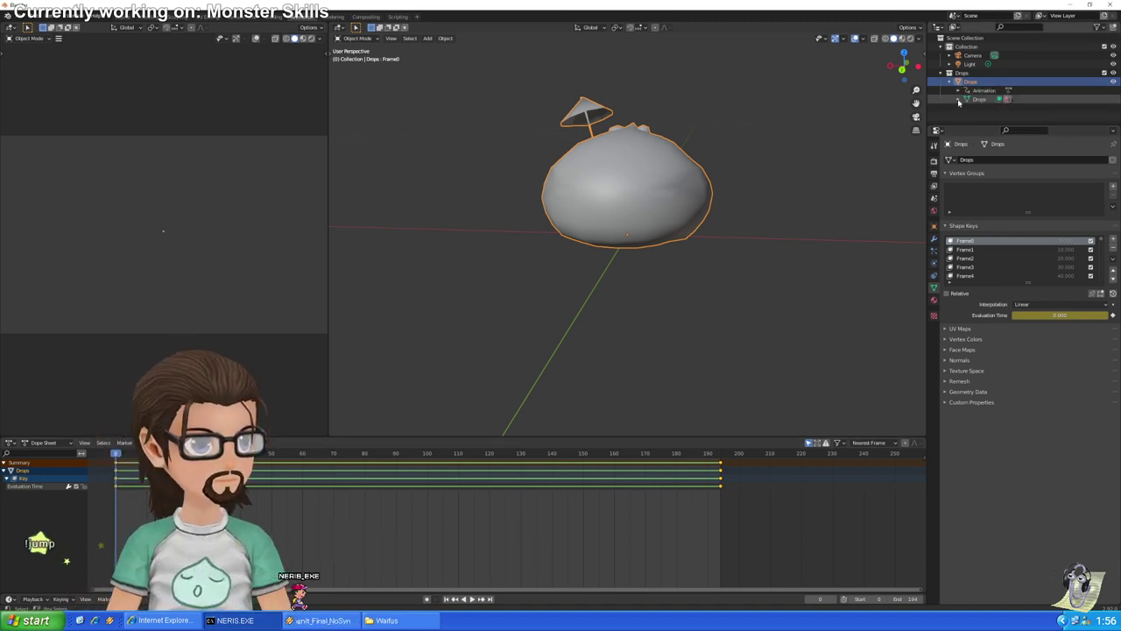
Expand the Drops object's animation and mesh data in the Outliner, and show the All action in the Action Editor
left_click(959, 99)
left_click(959, 91)
scroll(997, 85, "down", 1)
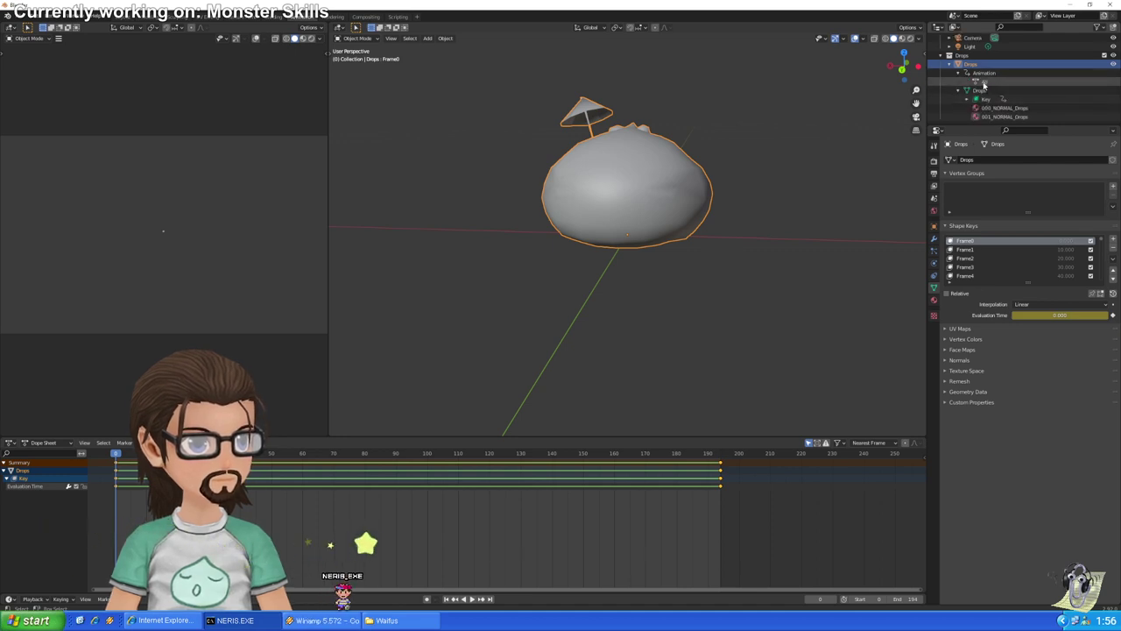
left_click(44, 442)
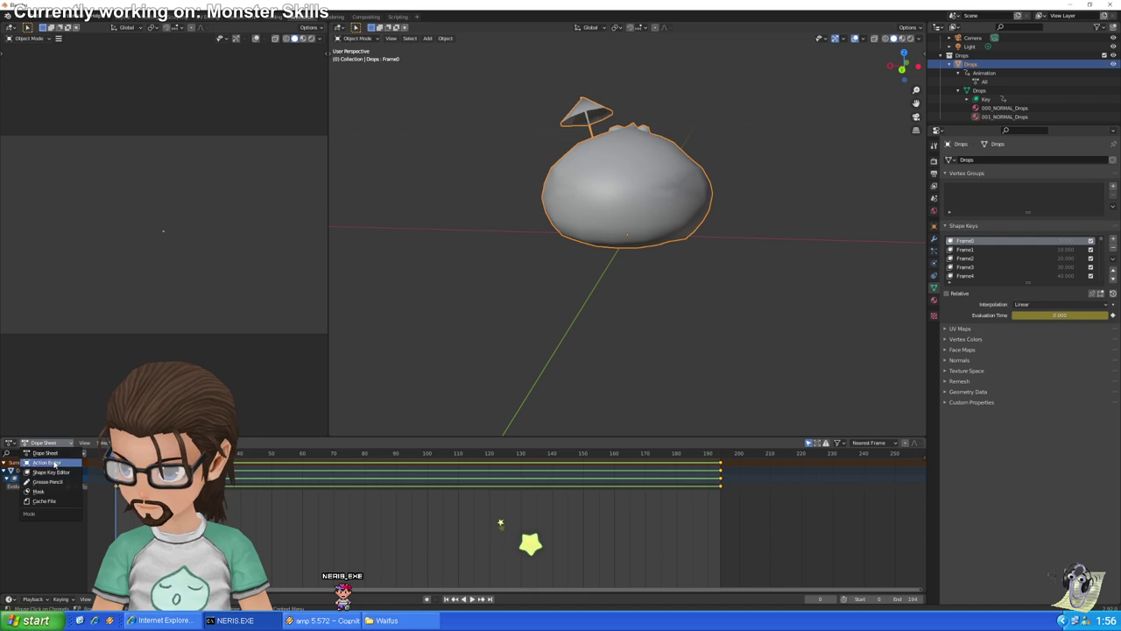
left_click(54, 462)
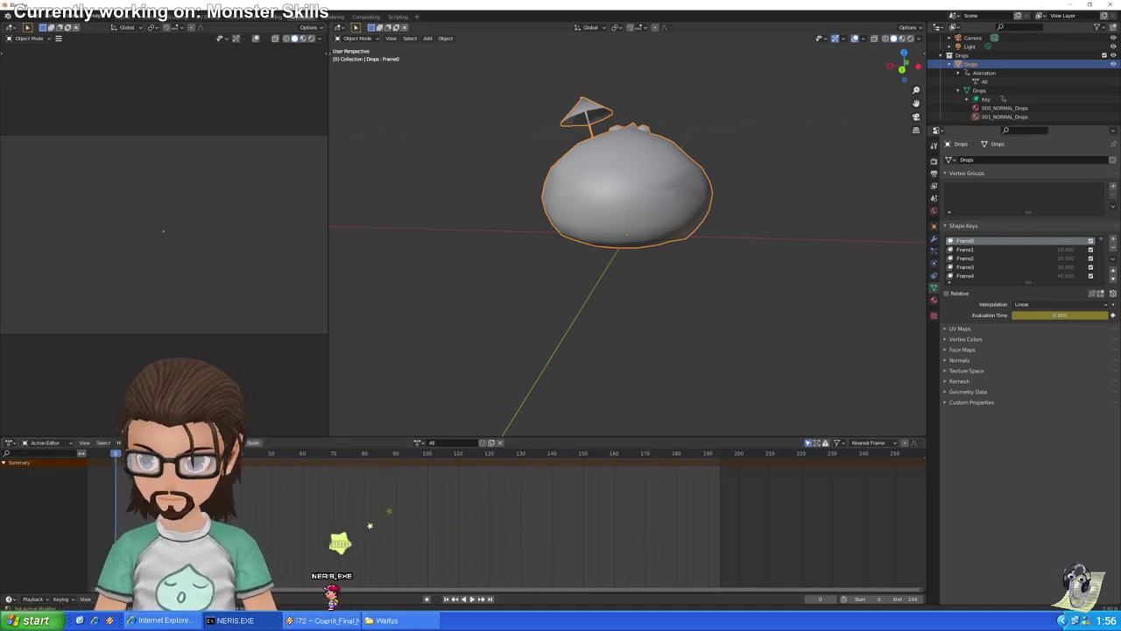
Compare the Drops mesh data and its shape key channels in the Dope Sheet with the All action in the Action Editor
left_click(979, 91)
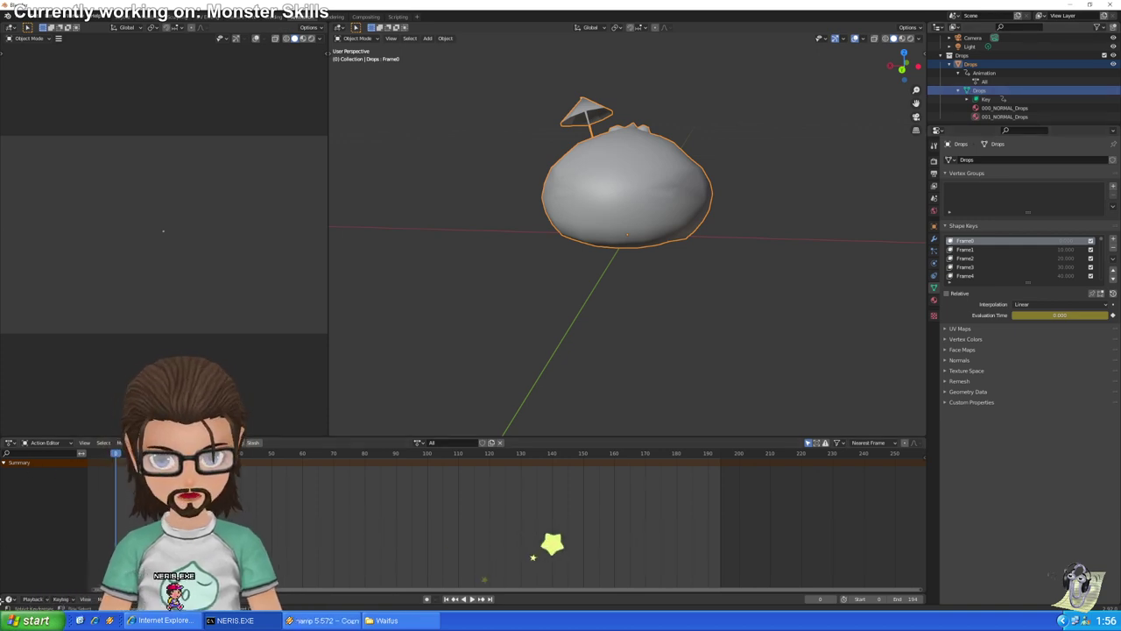
left_click(46, 443)
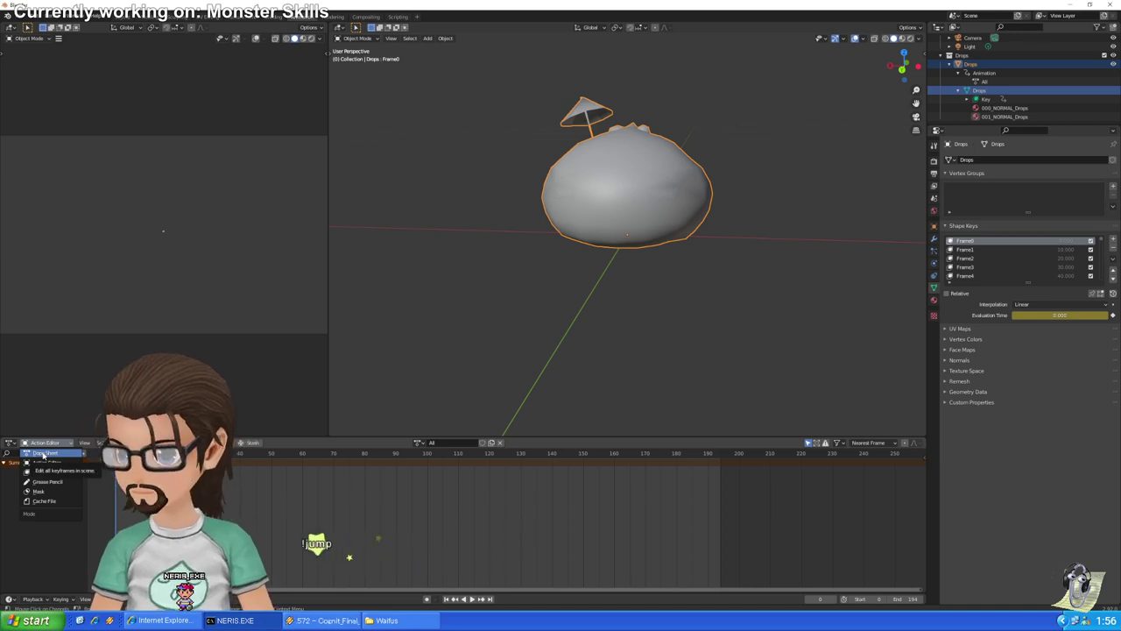
left_click(43, 452)
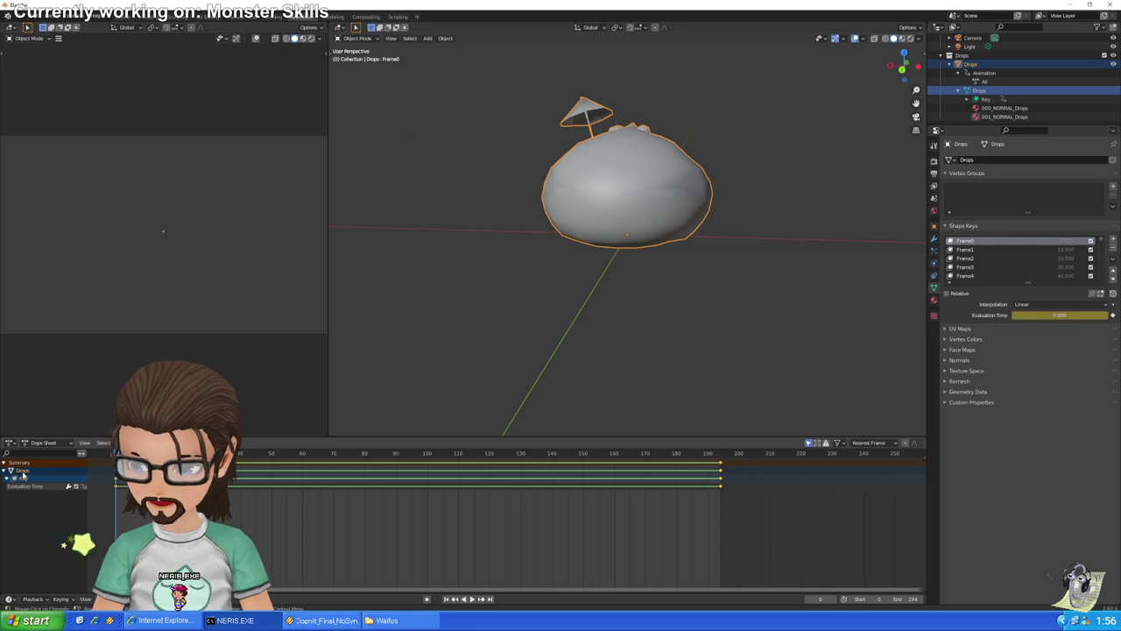
double_click(26, 470)
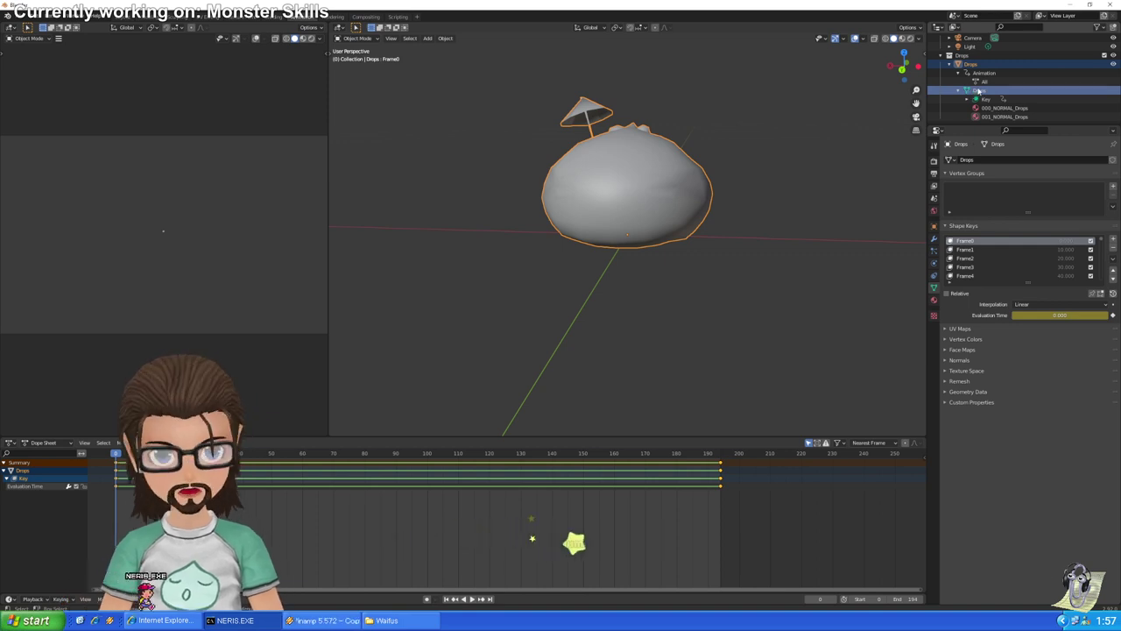
left_click(976, 99)
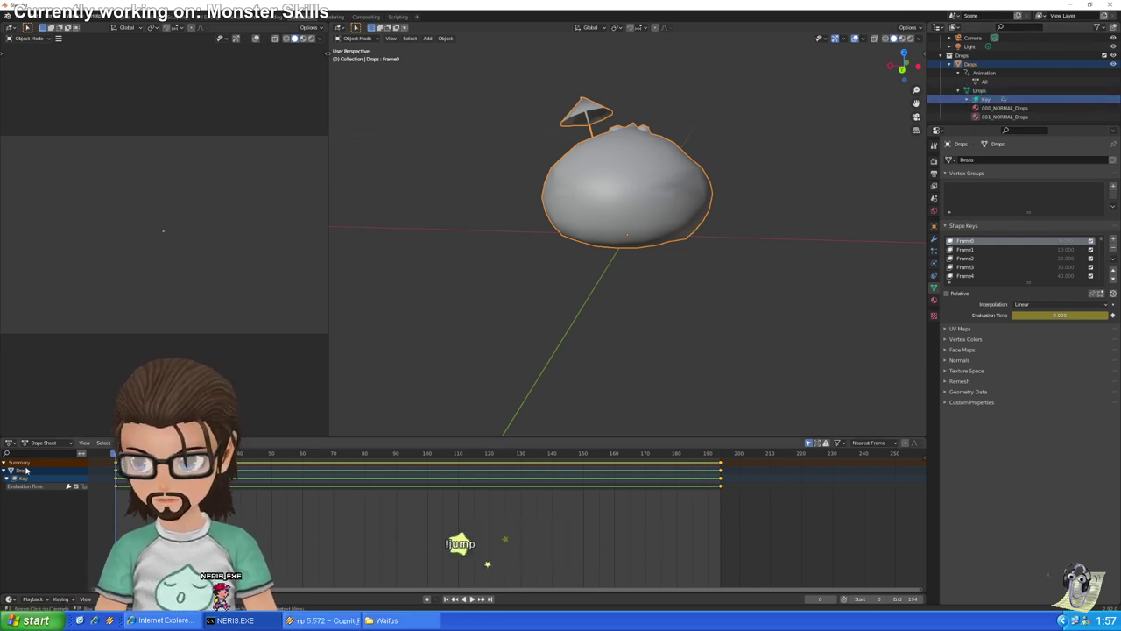
left_click(43, 442)
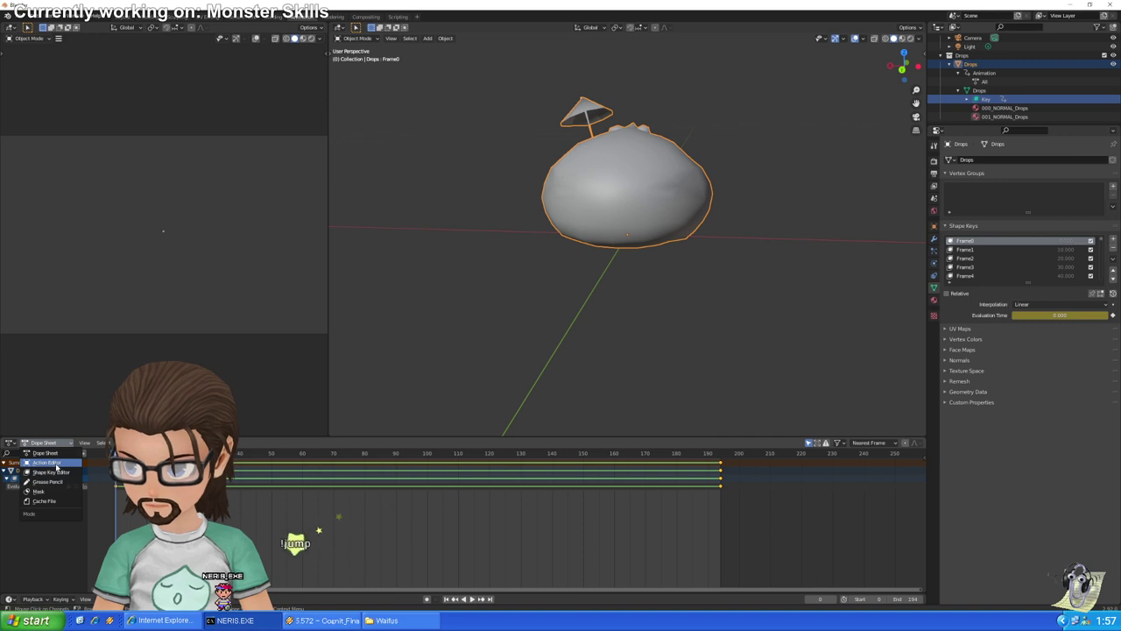
left_click(48, 462)
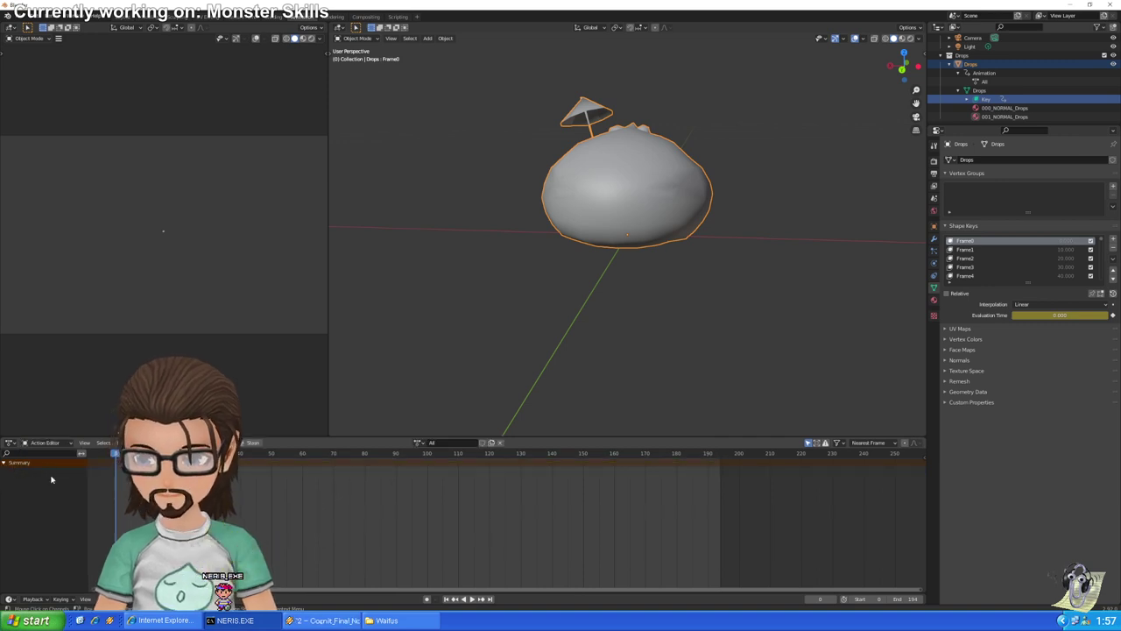
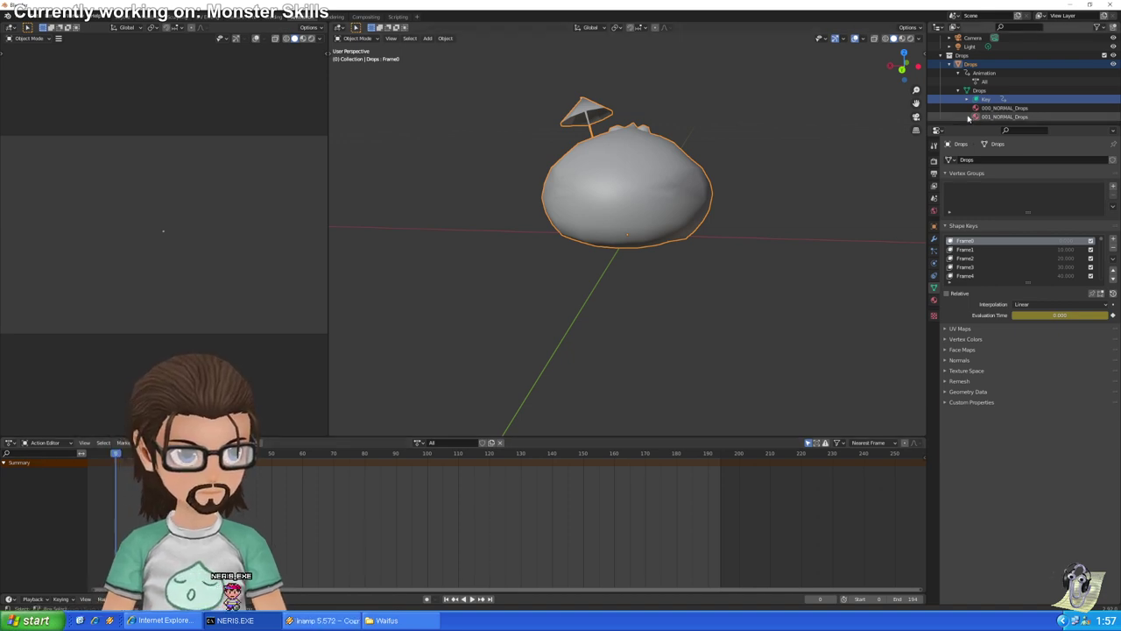
Select the Drops mesh data in the Outliner and look for its channels in the Action Editor and the Dope Sheet
right_click(985, 91)
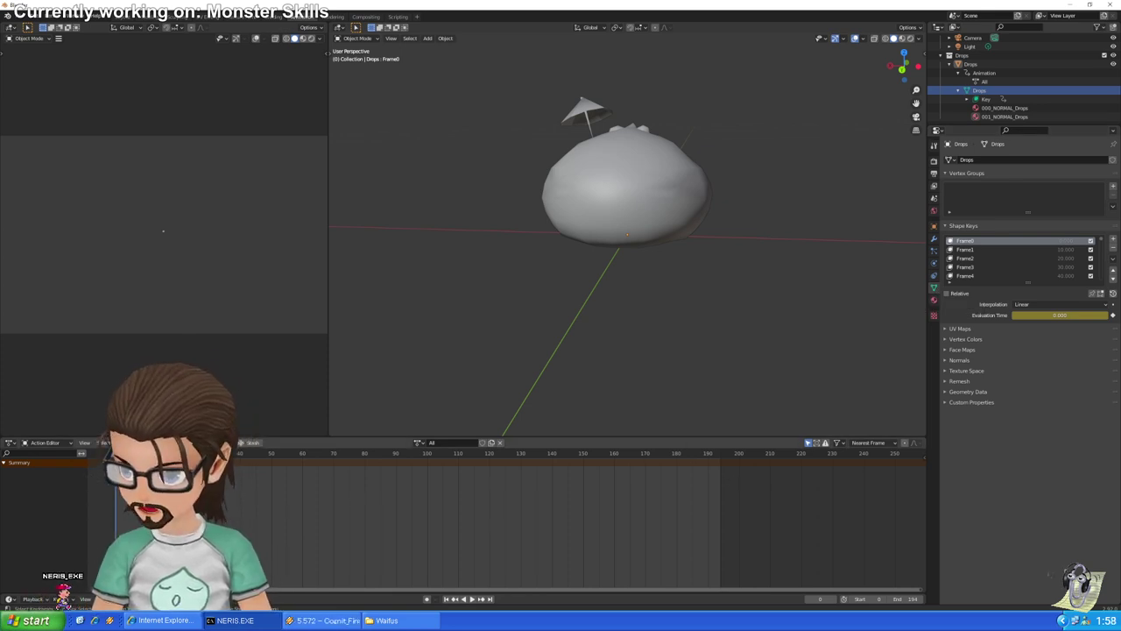
right_click(70, 495)
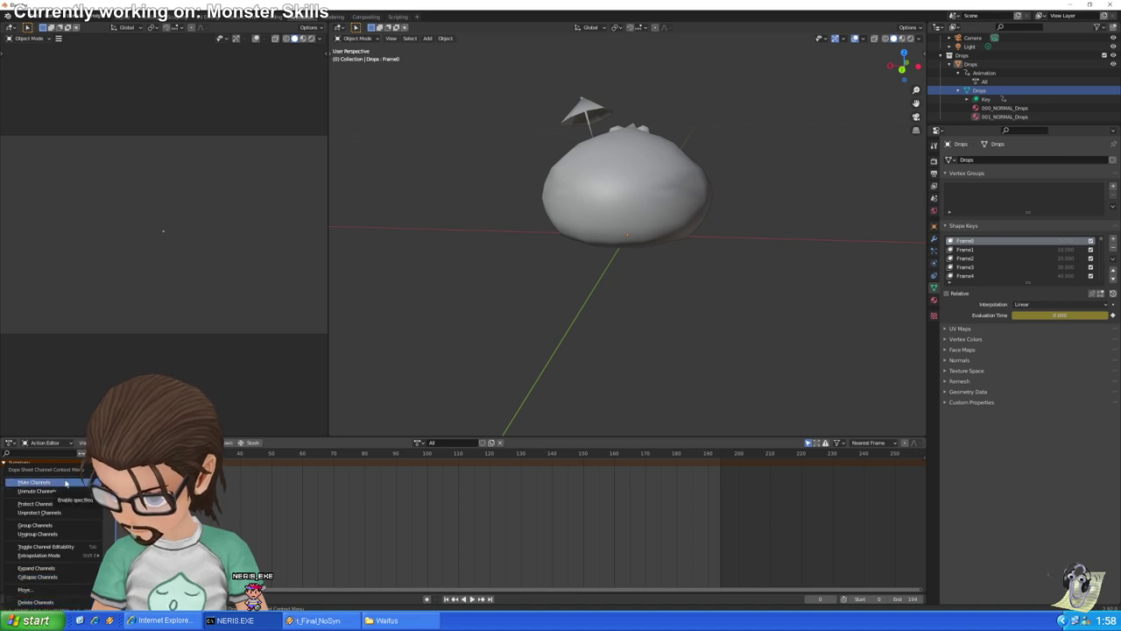
left_click(44, 442)
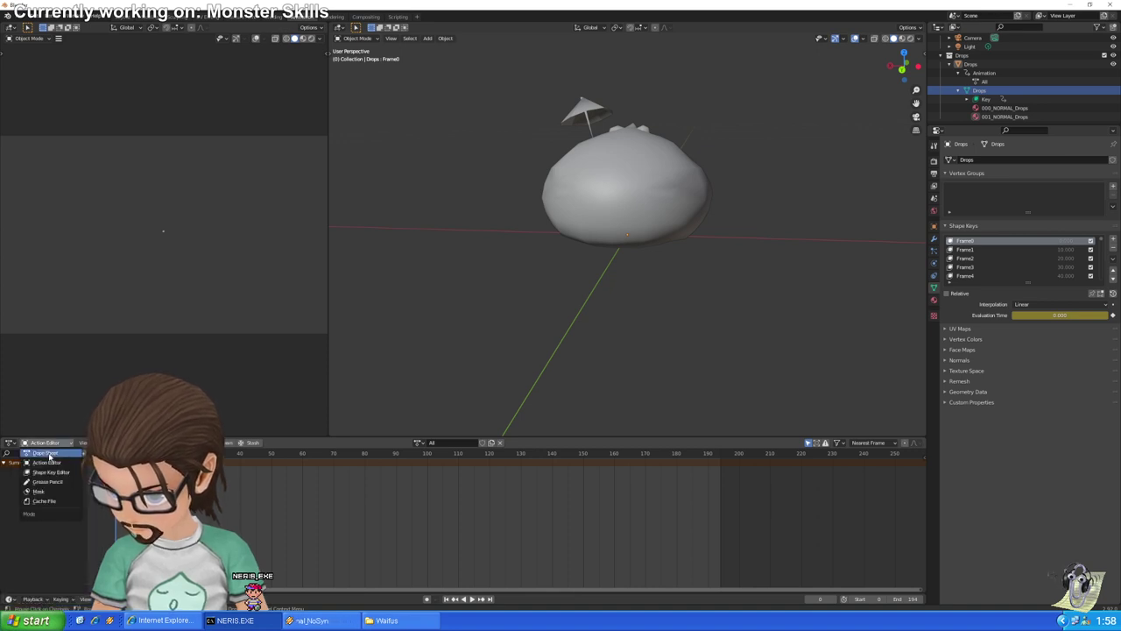
left_click(50, 454)
left_click(43, 443)
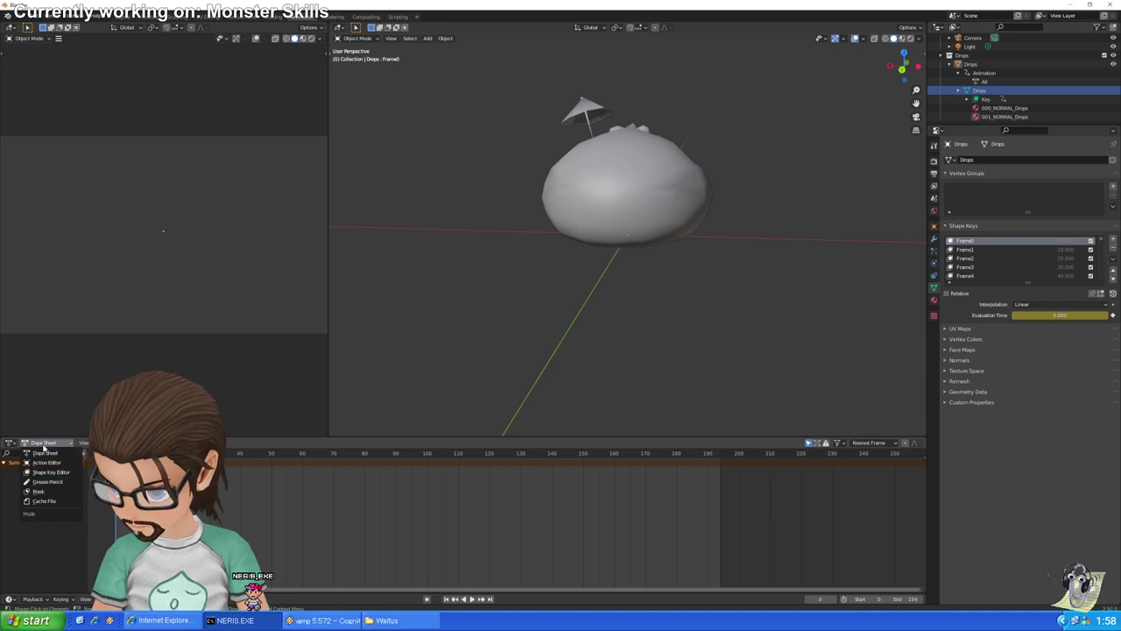
left_click(43, 452)
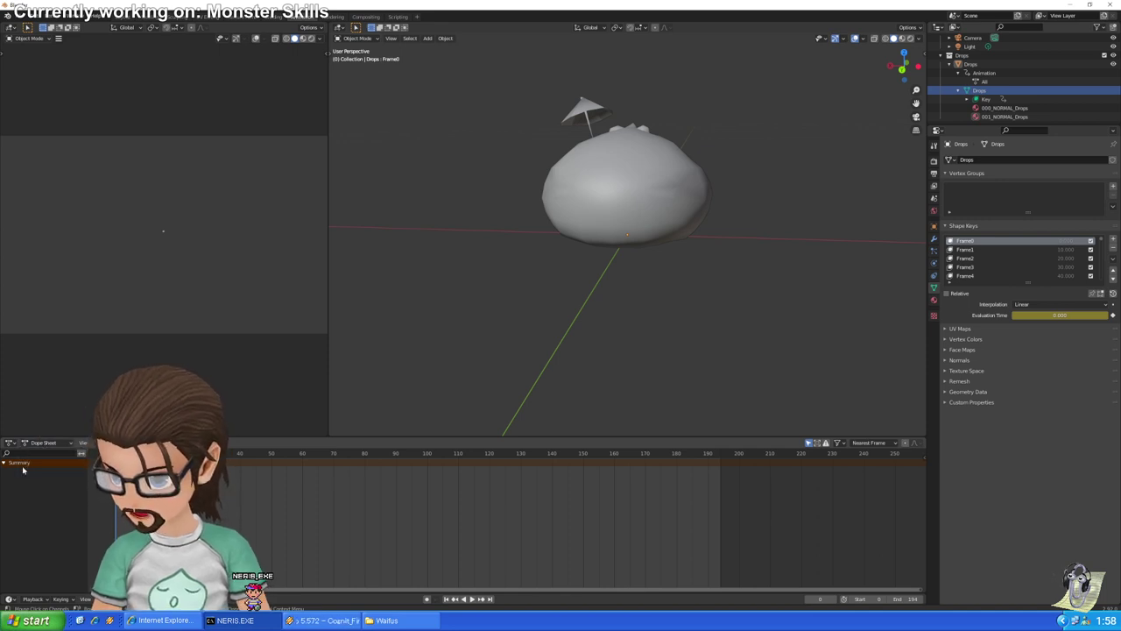
left_click(44, 443)
left_click(53, 450)
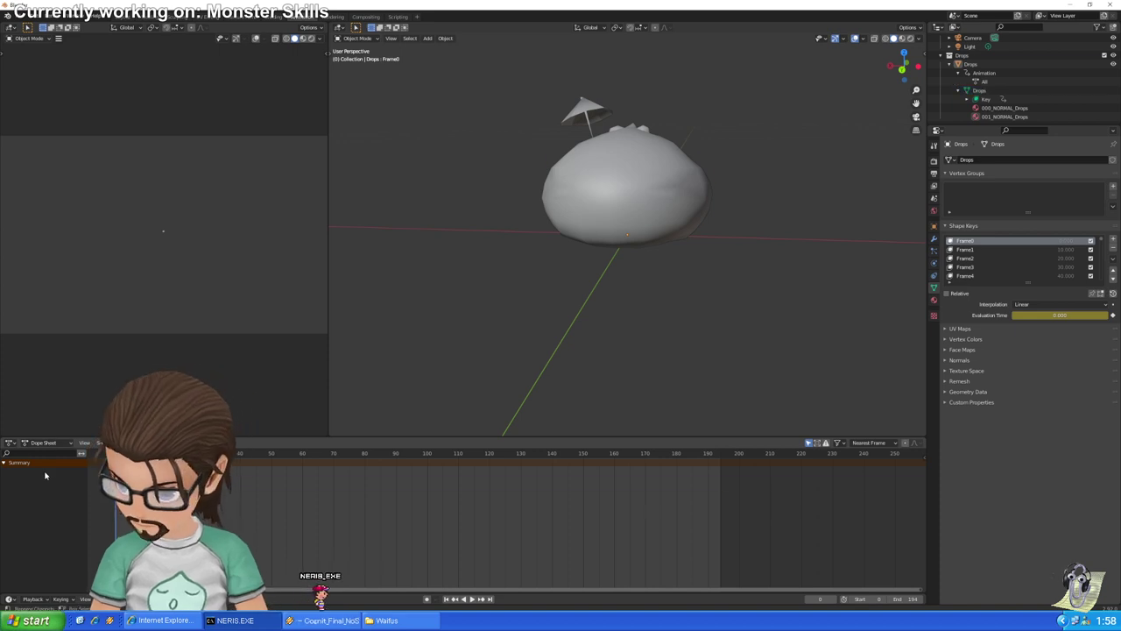
Undo the last selection changes to bring back the Drops object's selection and its Dope Sheet channels
key("ctrl+z")
key("ctrl+z")
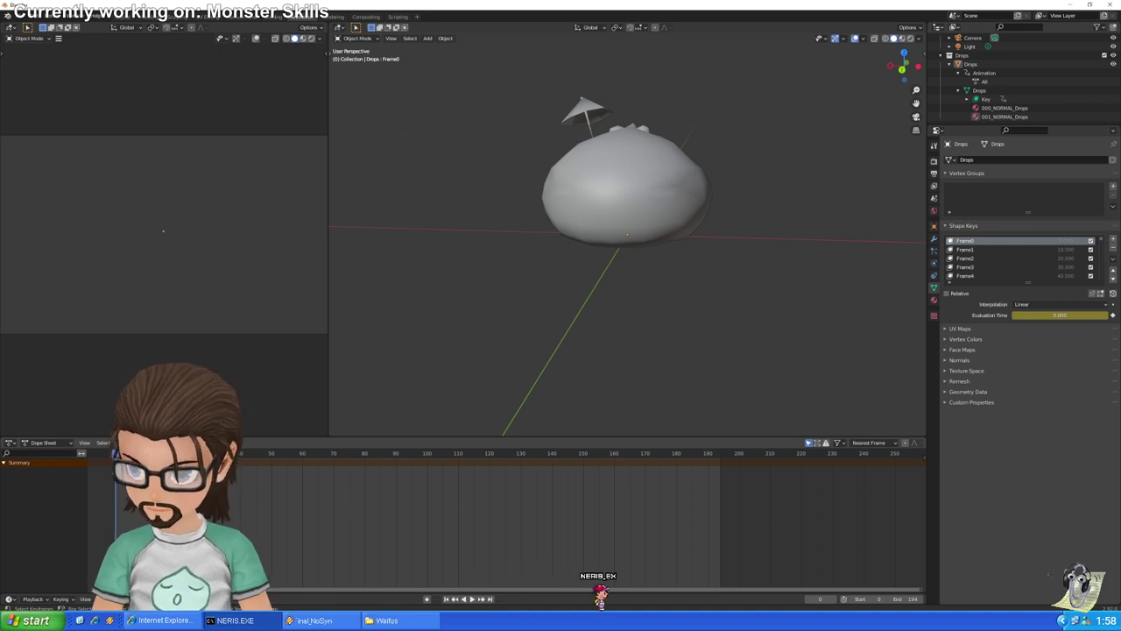
key("ctrl+shift+z")
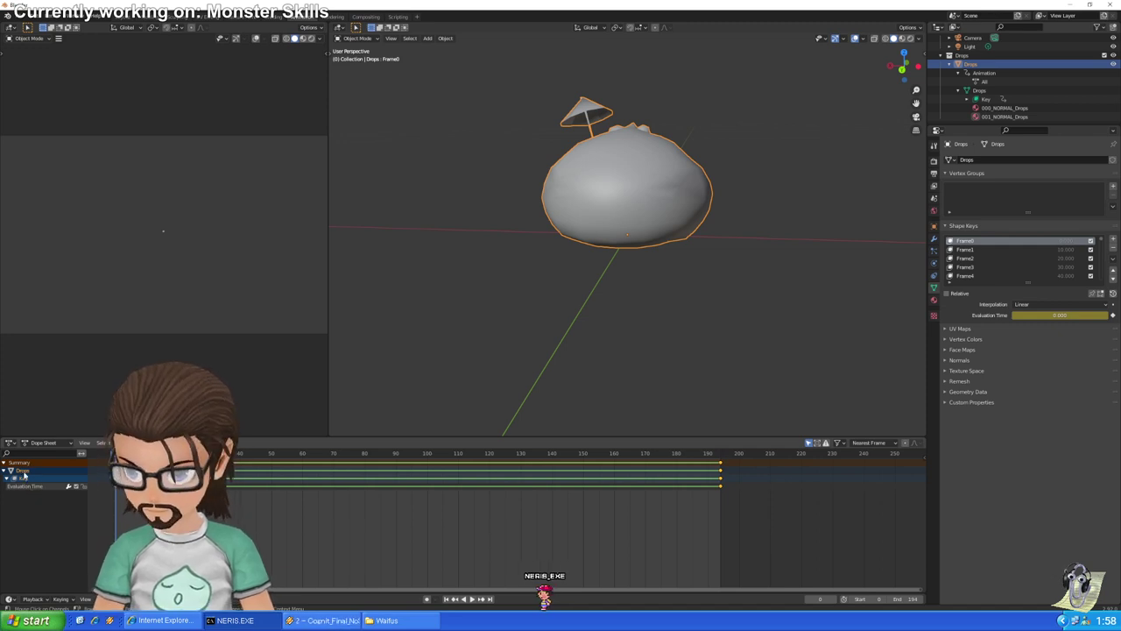
right_click(24, 473)
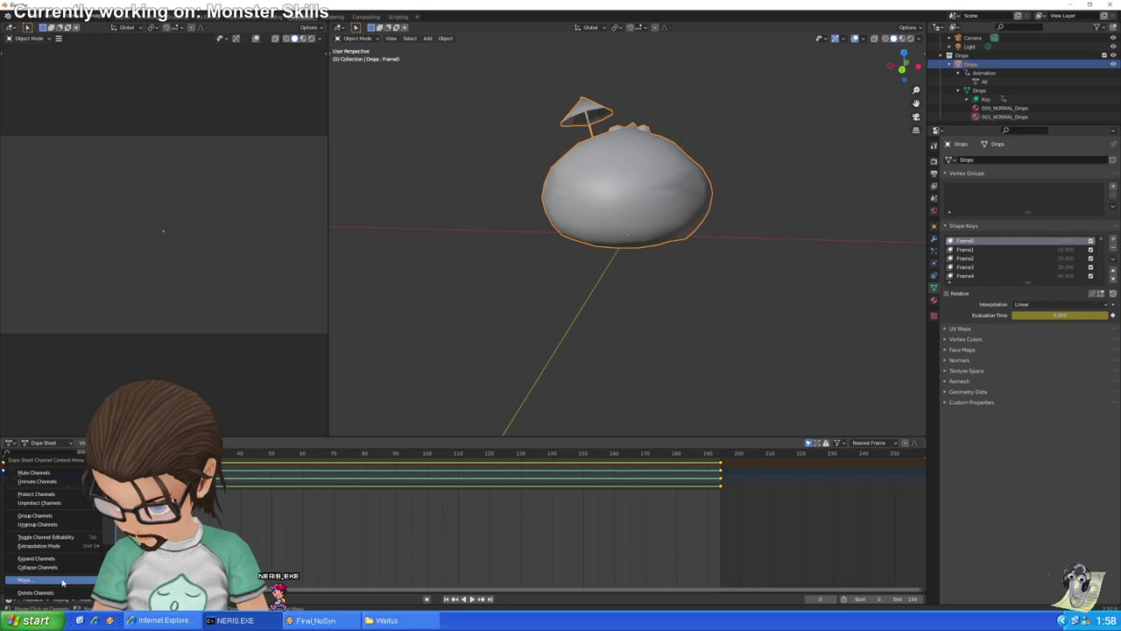
key("Escape")
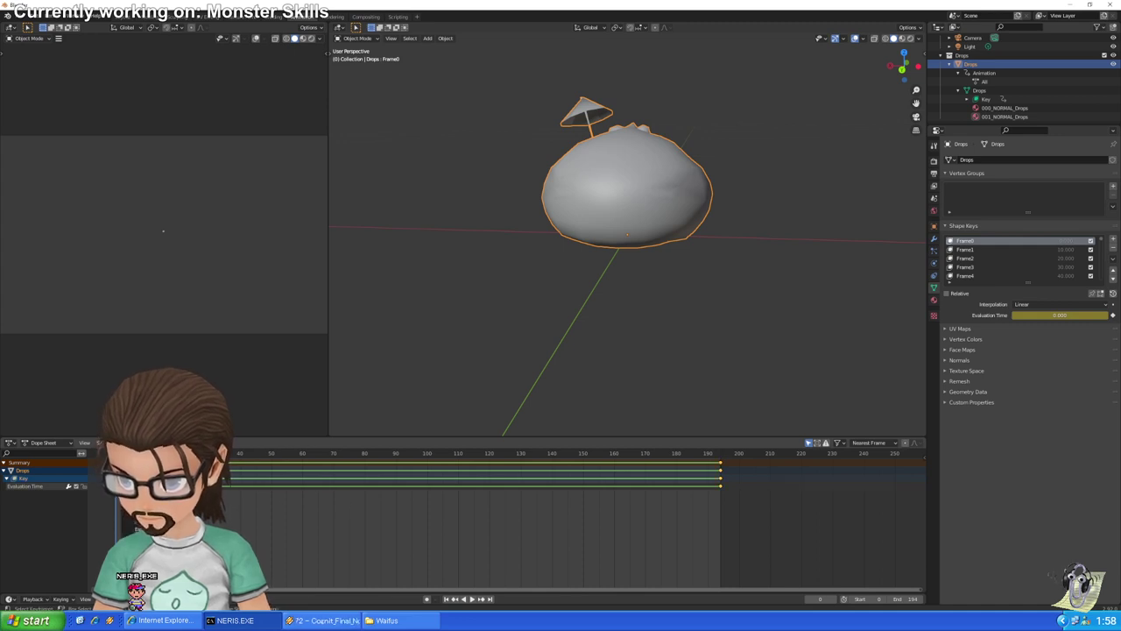
key("r")
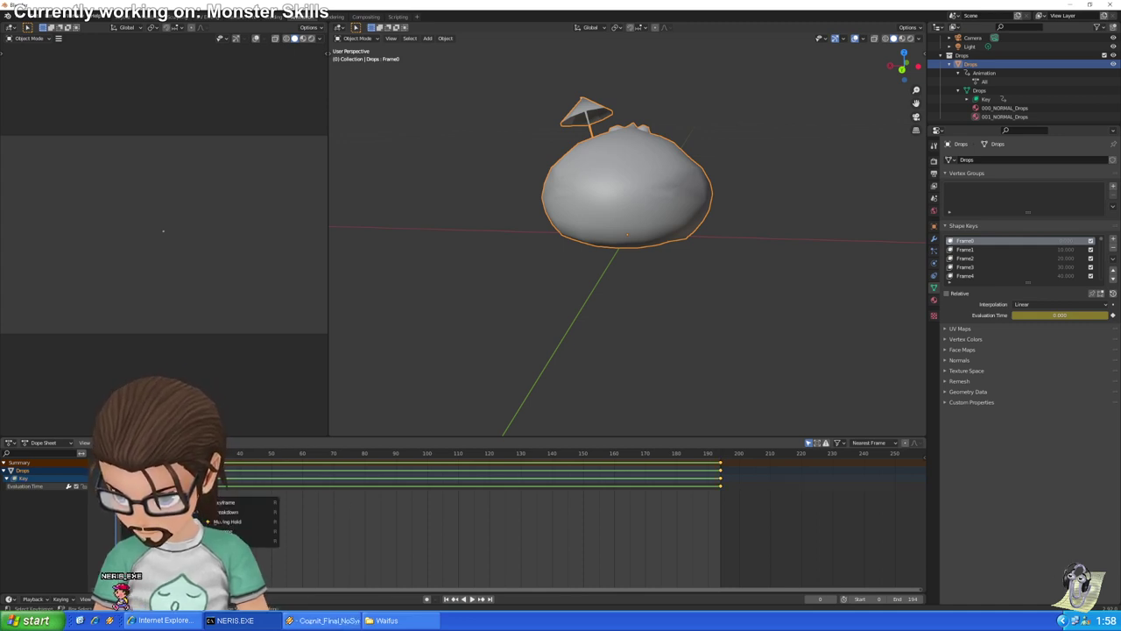
key("Escape")
key("r")
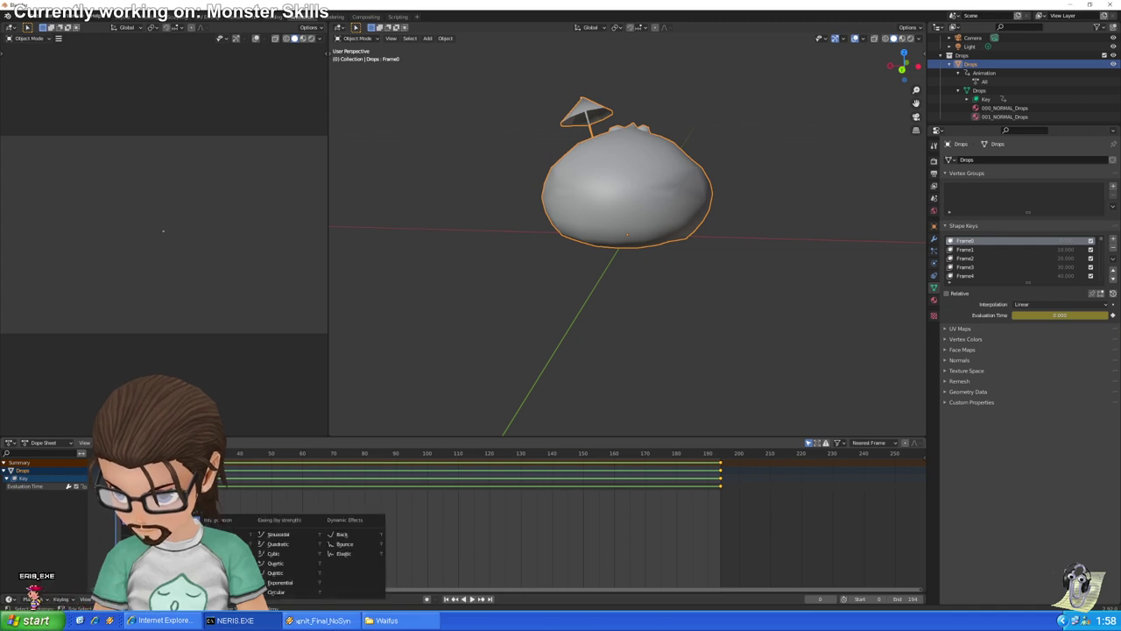
key("Escape")
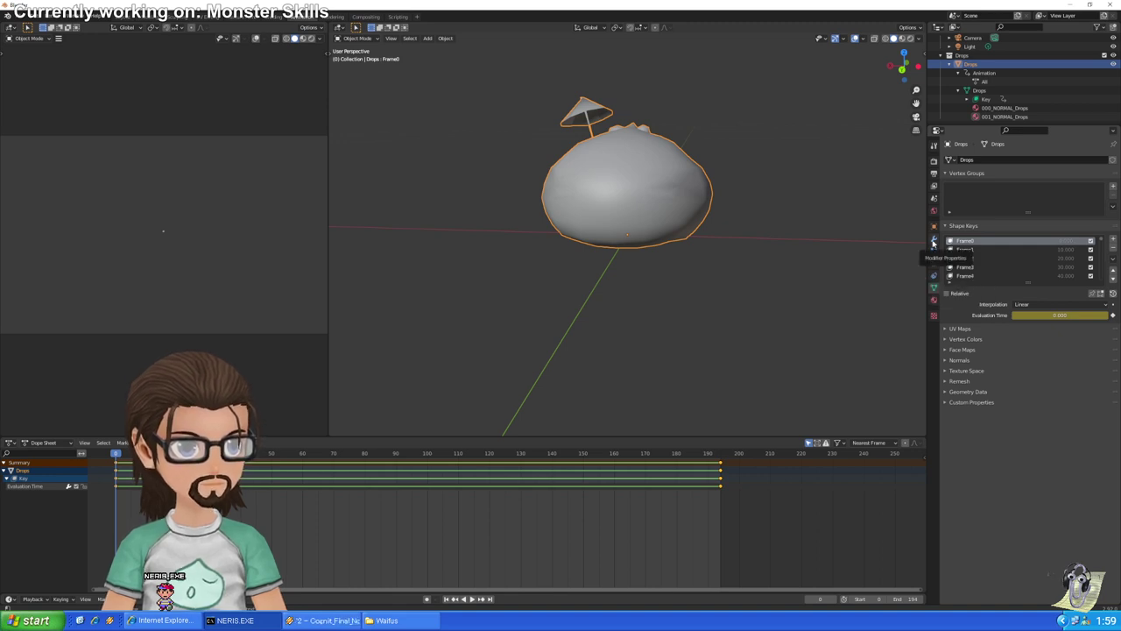
Select the All action under the Drops object's animation data in the Outliner
left_click(988, 73)
left_click(992, 82)
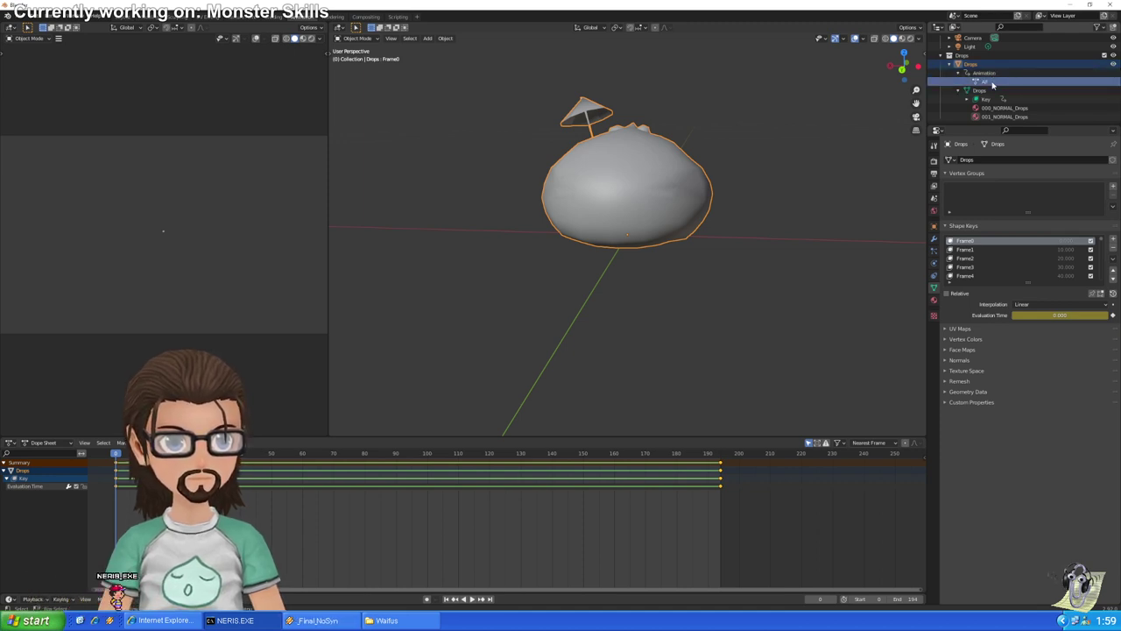
left_click(42, 442)
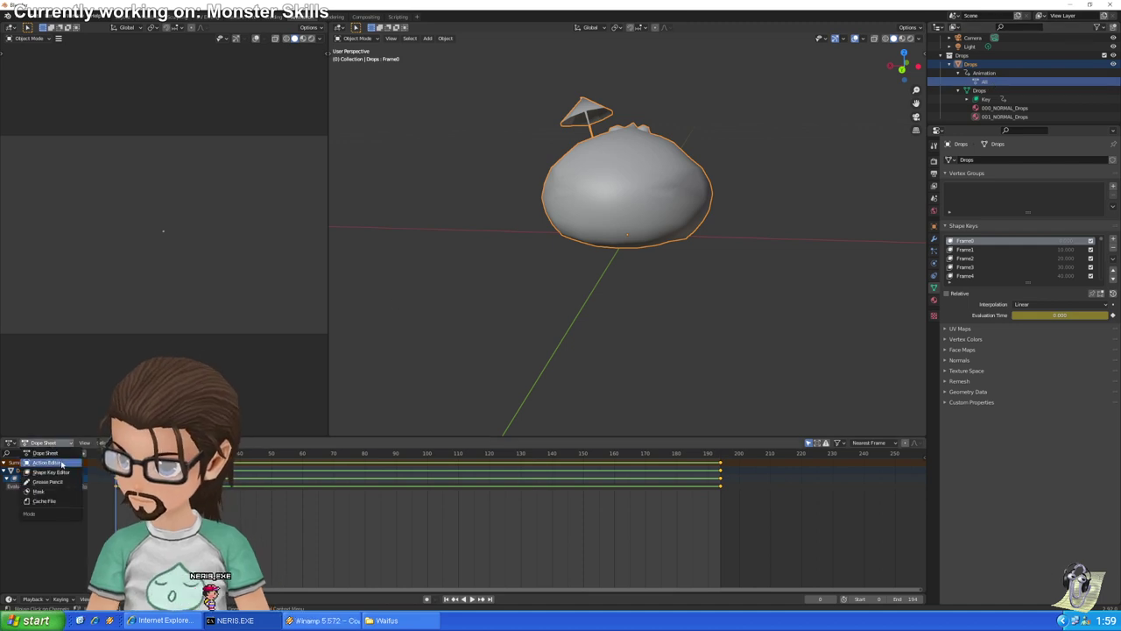
Switch to the browser and read the vertex mesh exporter's README on Actions versus scene timeline, frame rate and limitations
key("alt+Tab")
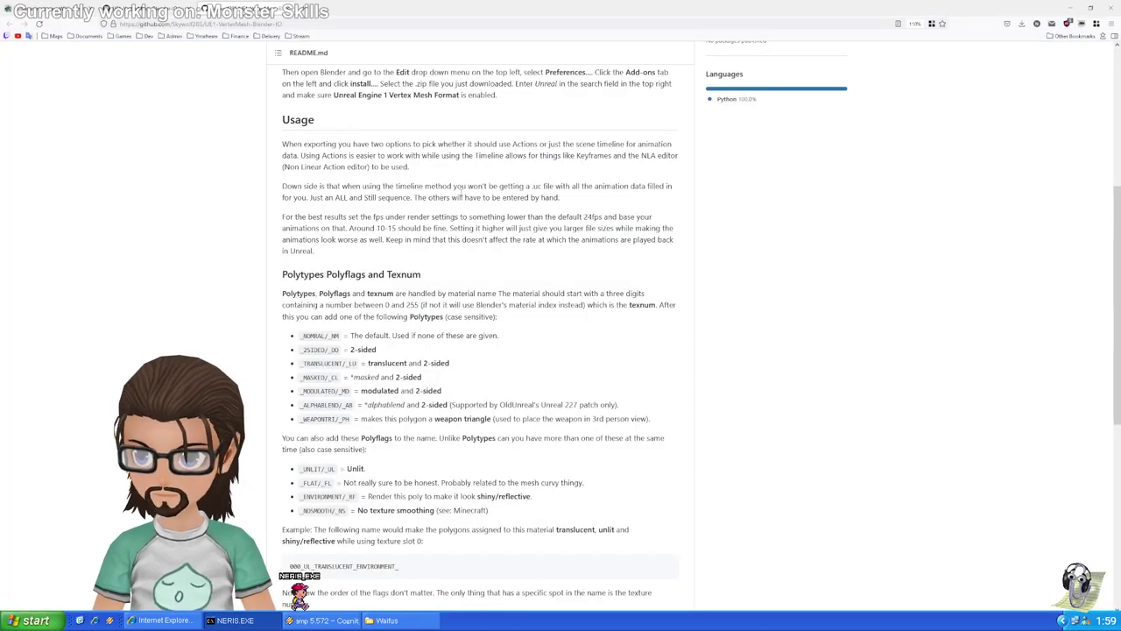
scroll(348, 272, "down", 3)
scroll(348, 272, "down", 3)
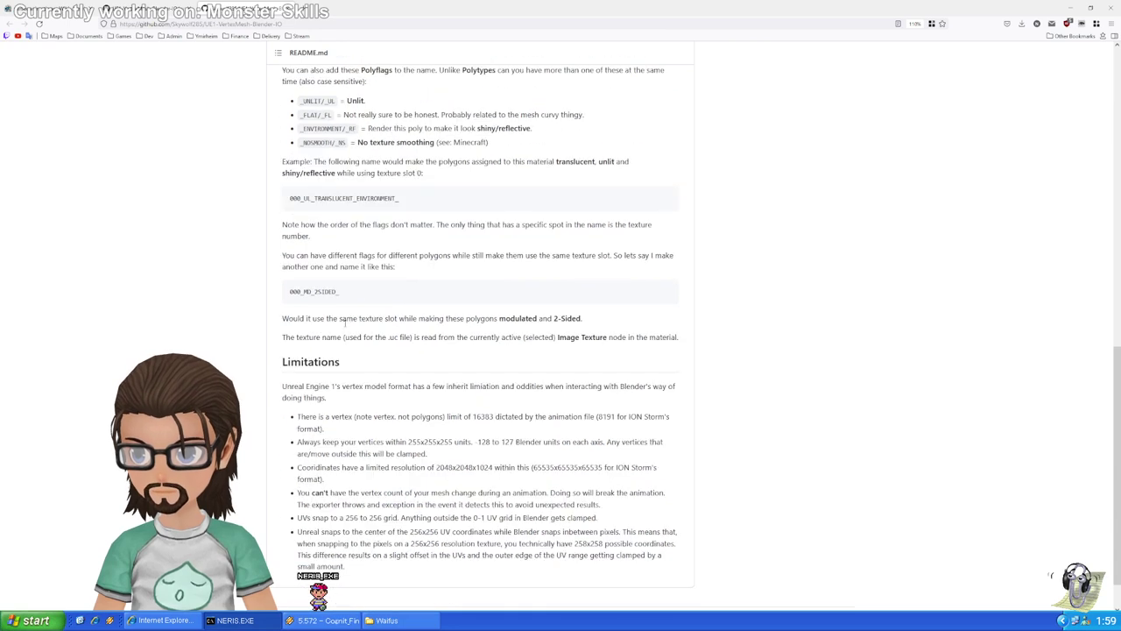
scroll(333, 454, "up", 8)
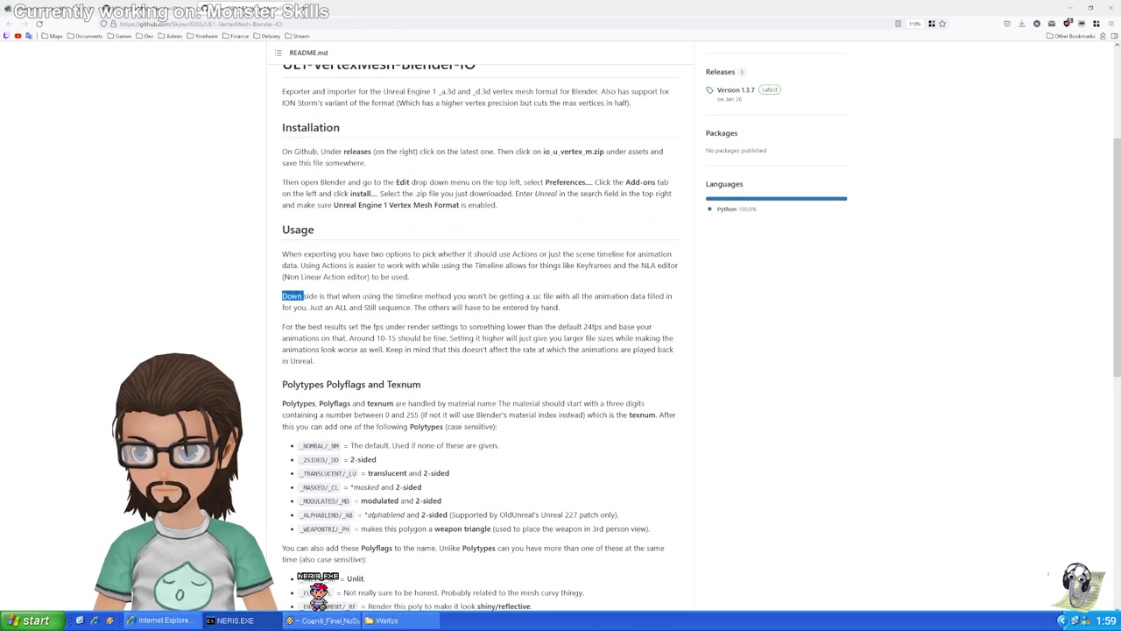
left_click_drag(303, 296, 574, 316)
left_click_drag(282, 326, 313, 360)
left_click(359, 339)
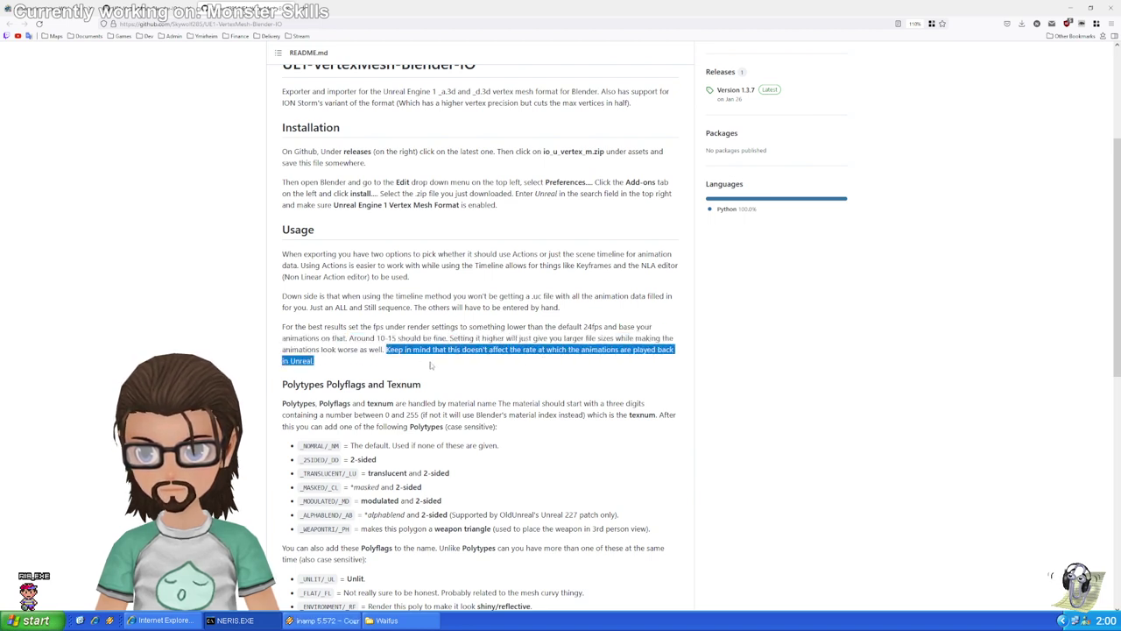
left_click(380, 338)
left_click_drag(283, 253, 539, 254)
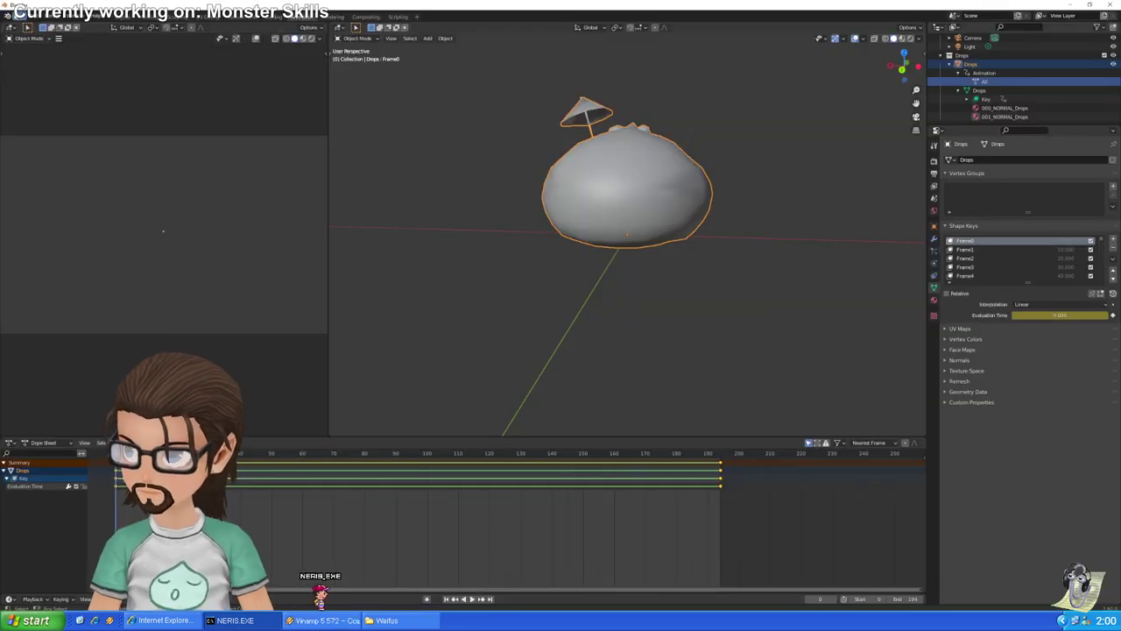
Switch back to Blender and export Drops as an Unreal Engine Vertex Mesh to drops_d.3d, with Scene Timeline as the animation source
left_click(22, 16)
mouse_move(35, 142)
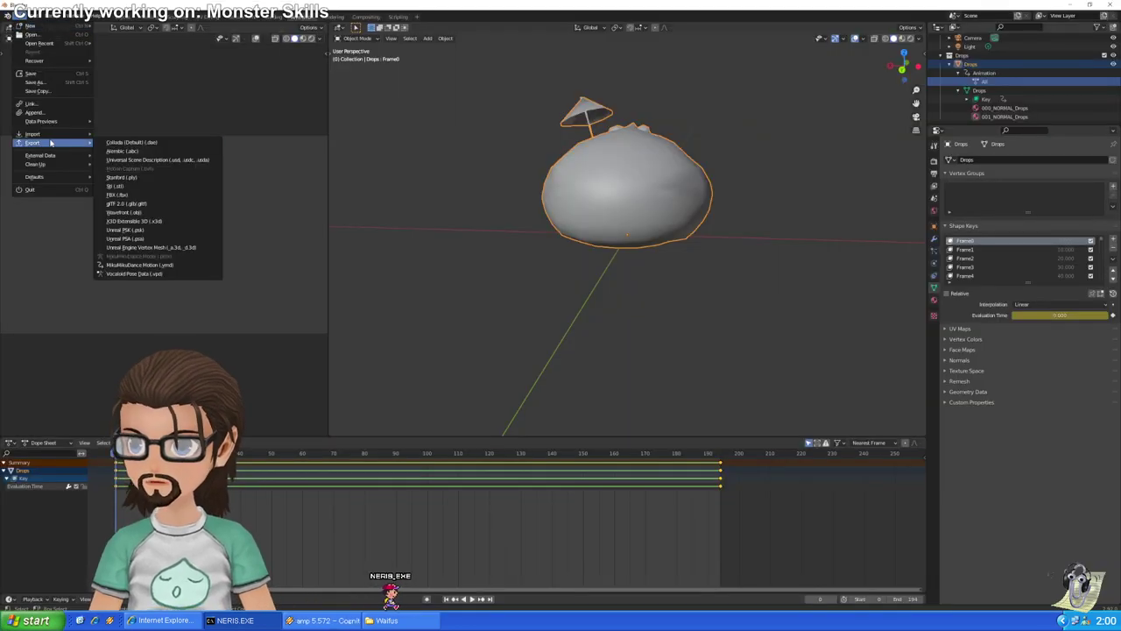
left_click(185, 249)
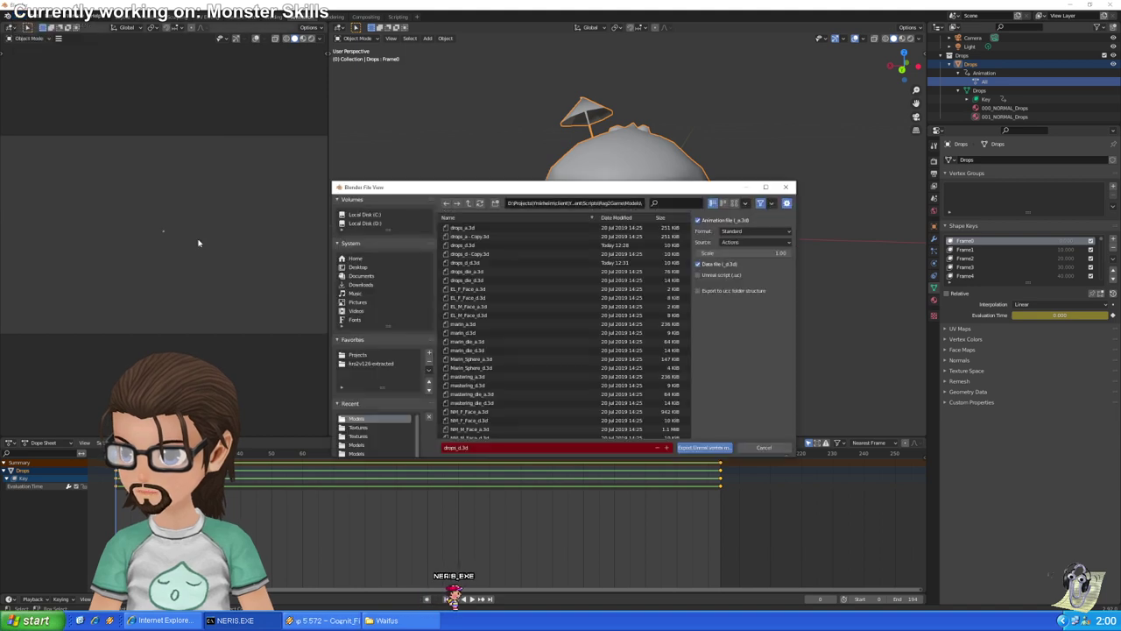
left_click(753, 243)
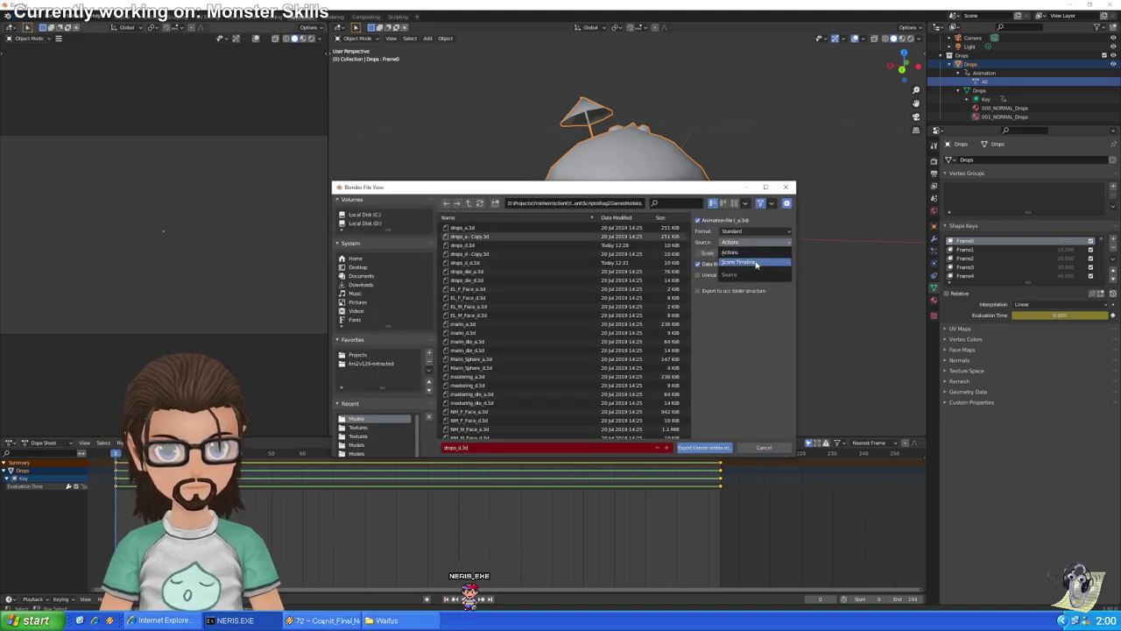
left_click(745, 262)
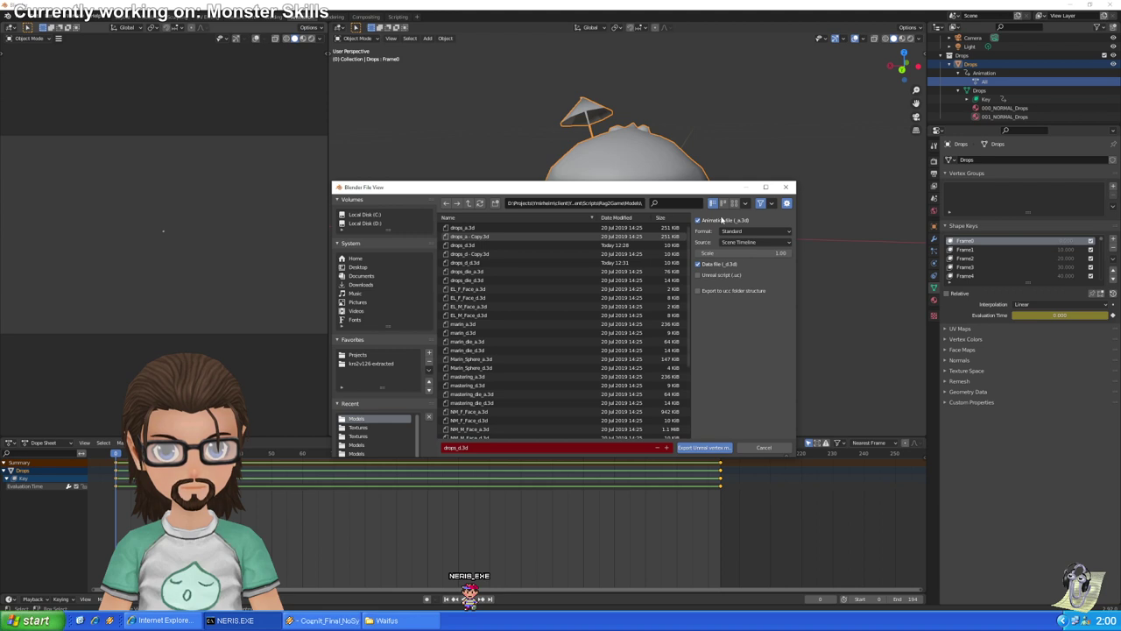
left_click(705, 447)
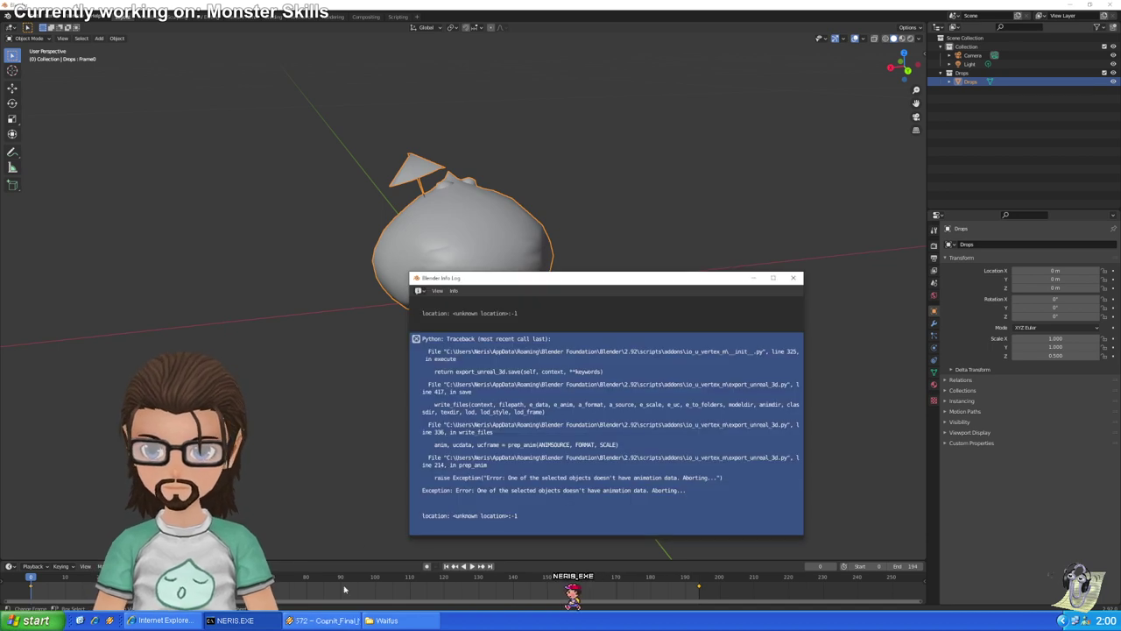
Close the Blender Info Log in the other Blender window and set its viewport to Rendered shading
left_click(793, 278)
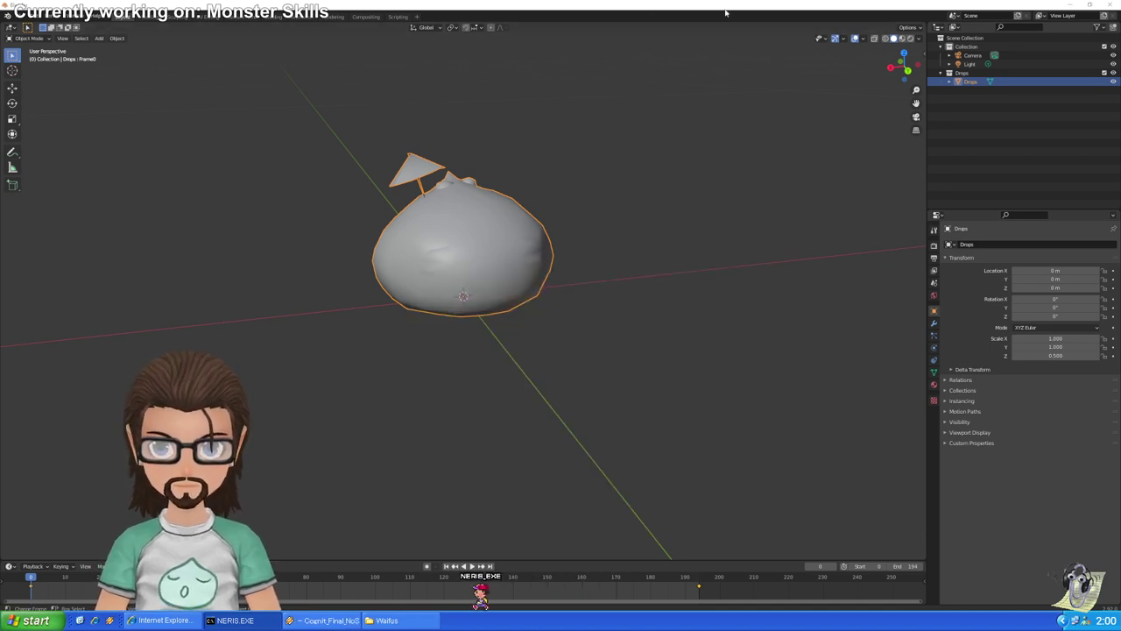
left_click(910, 39)
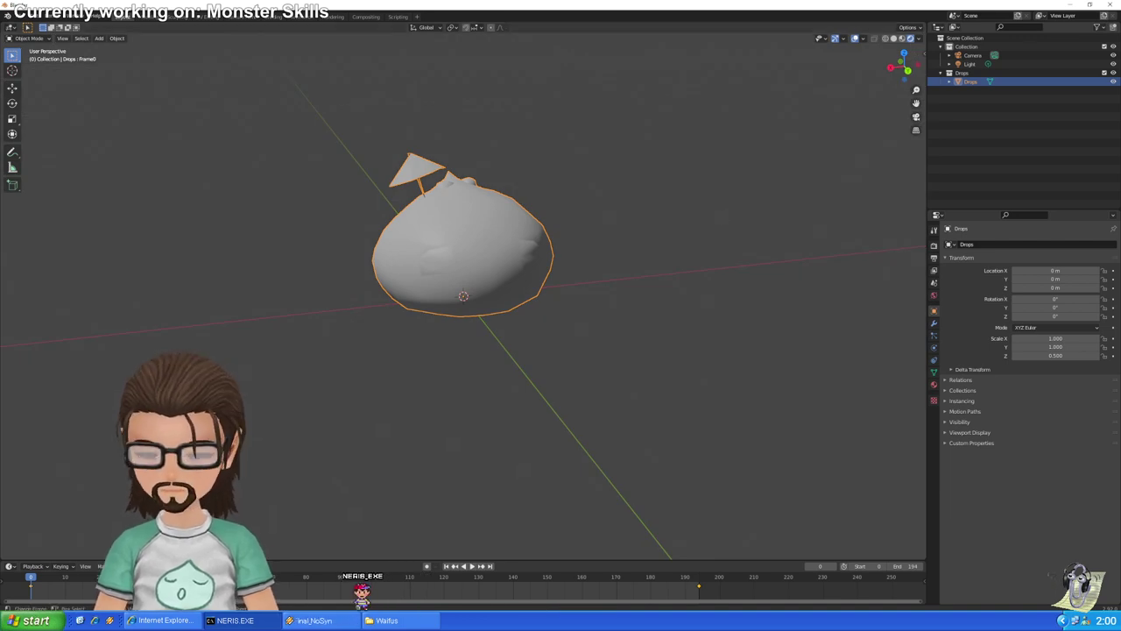
Go back to the textured Drops scene, set its viewport to Rendered shading and select the All action in the Outliner
left_click(293, 16)
left_click(910, 39)
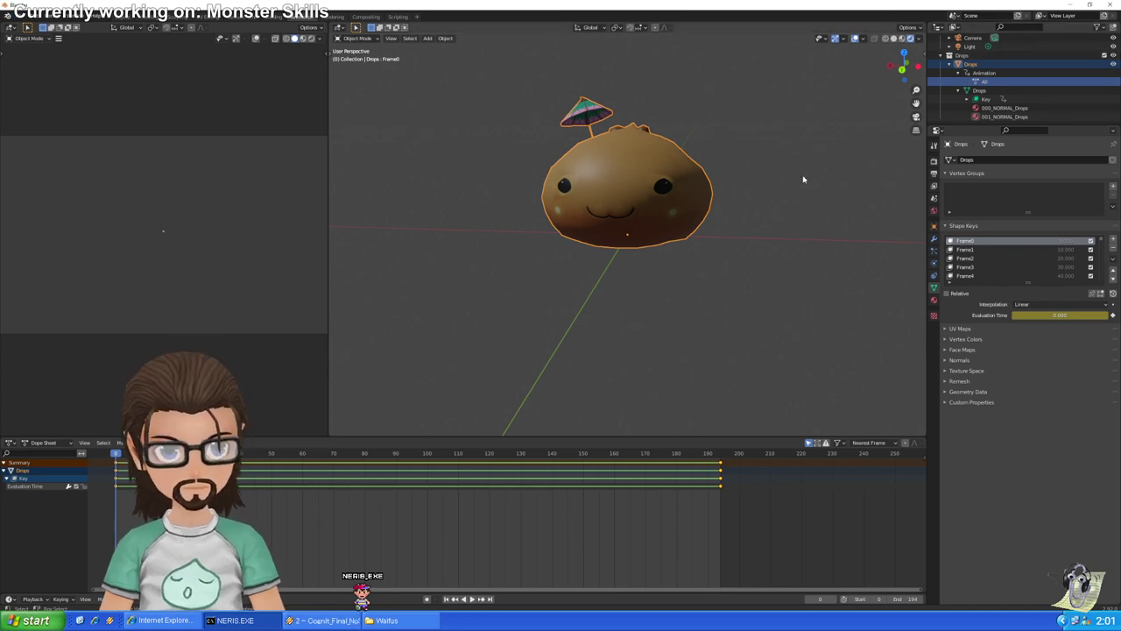
right_click(993, 83)
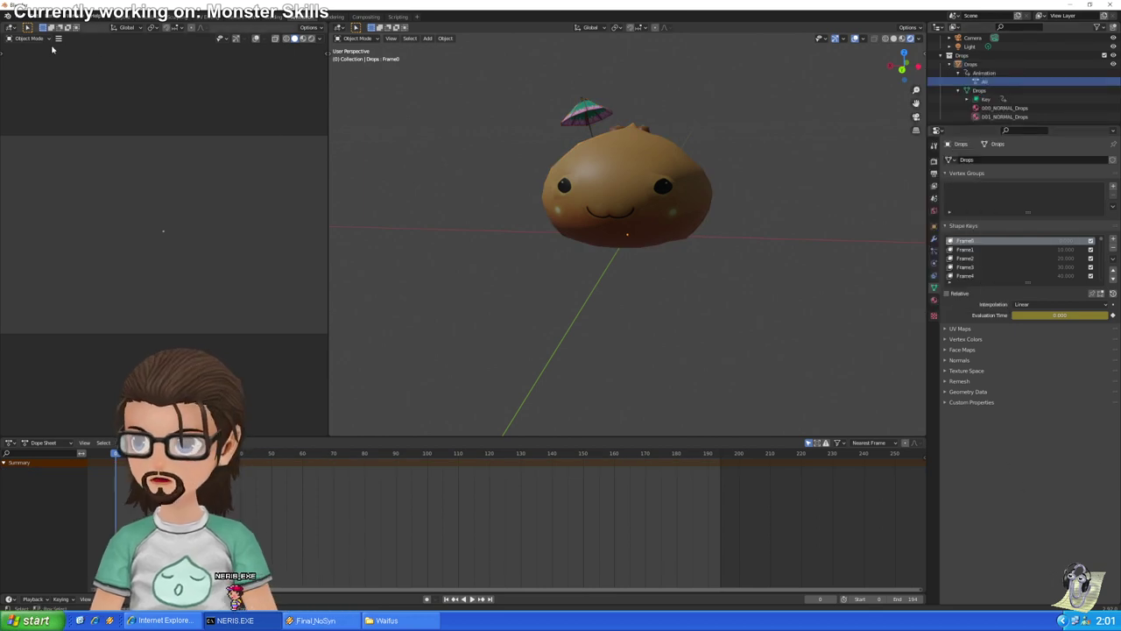
left_click(25, 18)
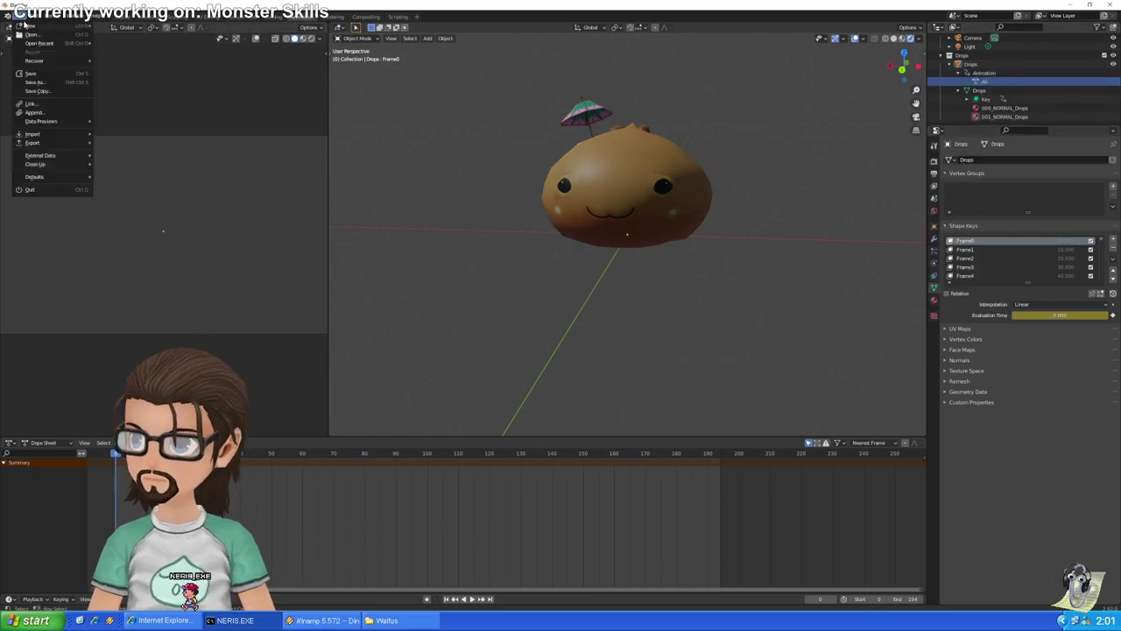
left_click(59, 445)
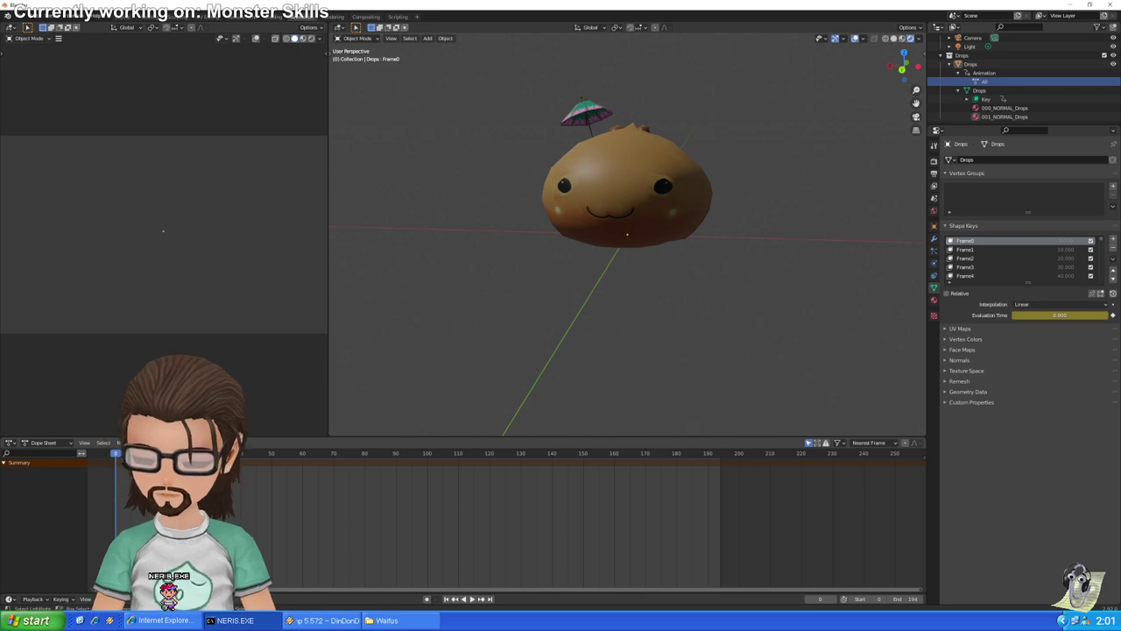
Select the Drops object and export it as an Unreal Engine Vertex Mesh to drops_d.3d, with Scene Timeline as the animation source
left_click(967, 64)
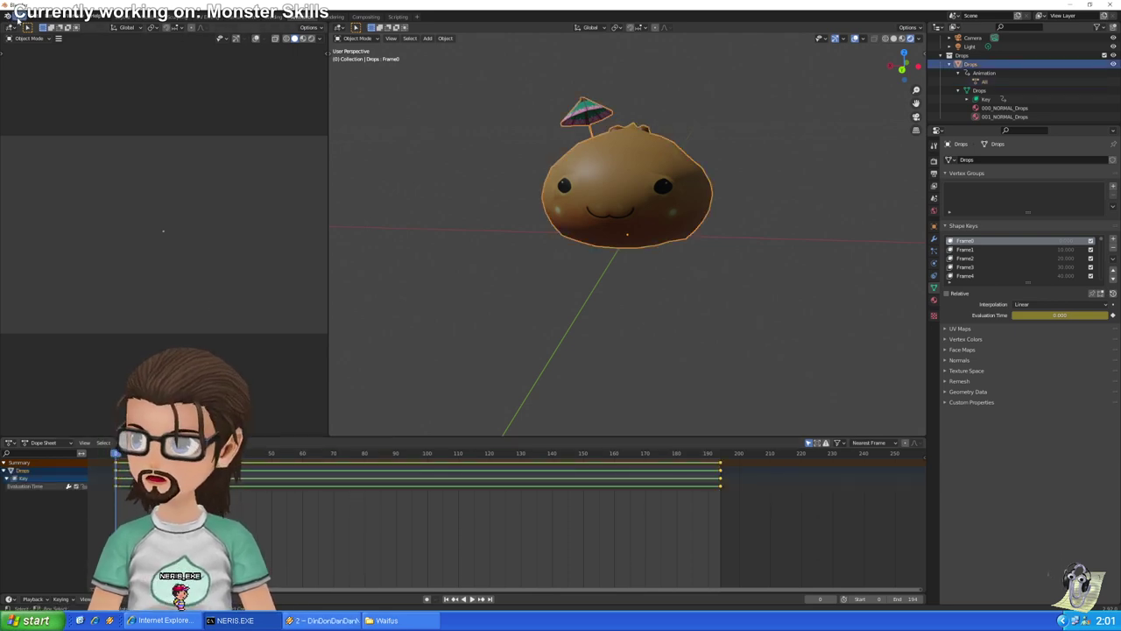
left_click(18, 17)
mouse_move(52, 142)
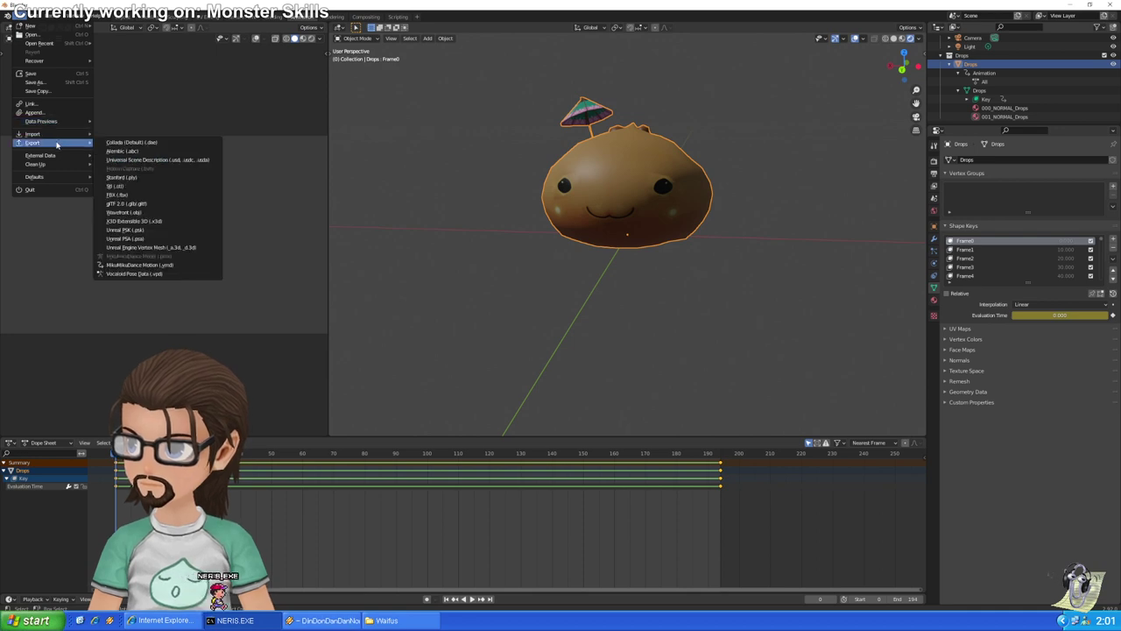
left_click(155, 249)
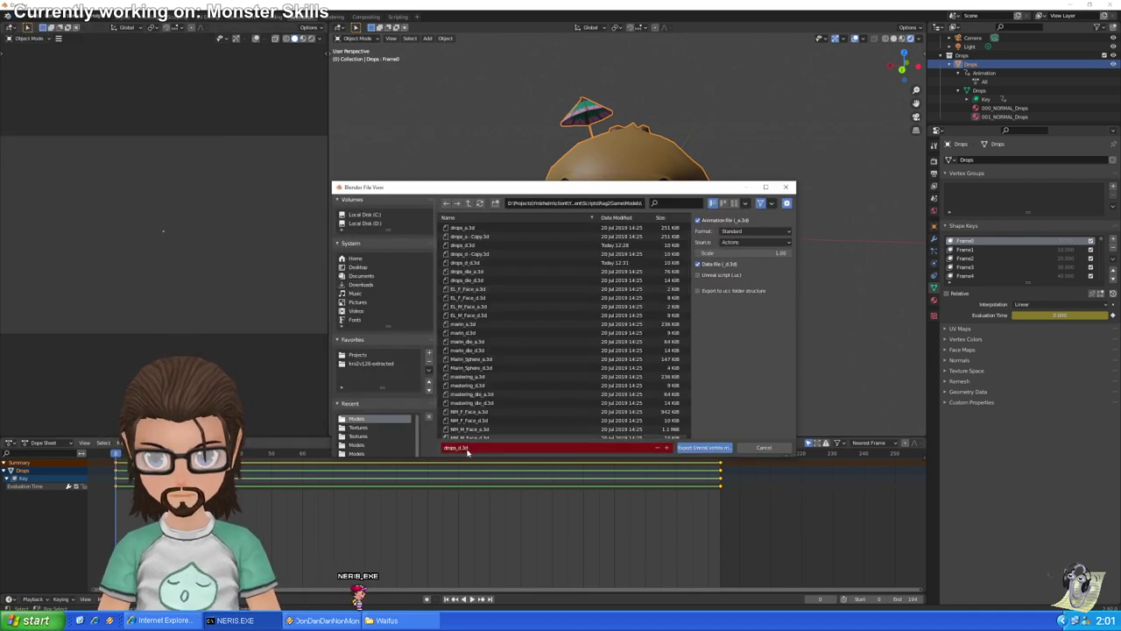
left_click(740, 243)
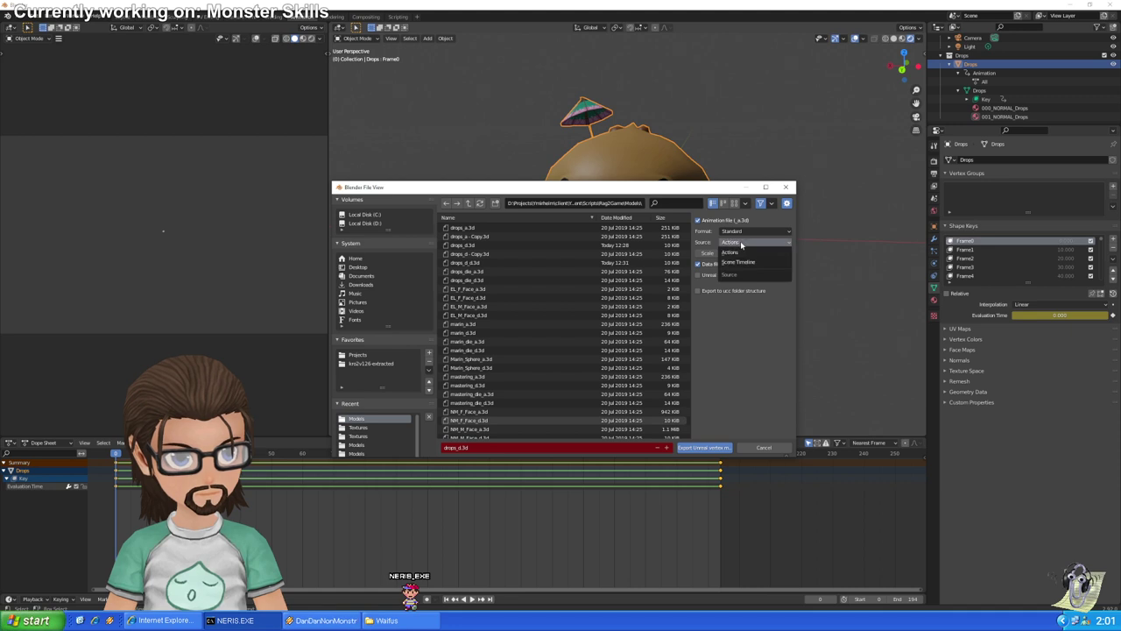
left_click(741, 263)
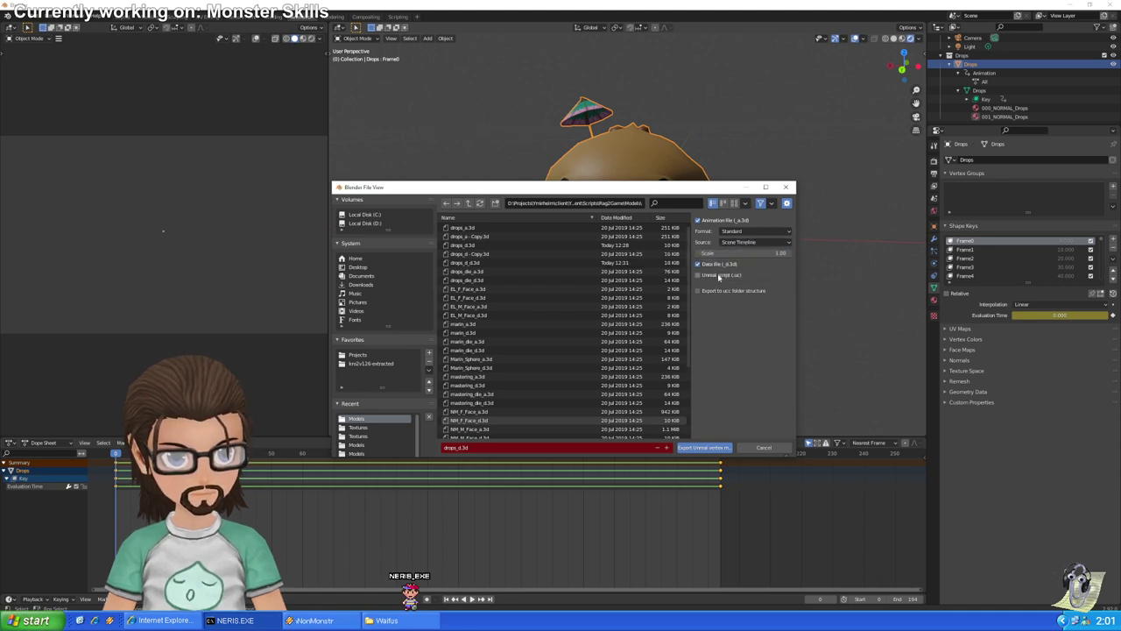
left_click(694, 449)
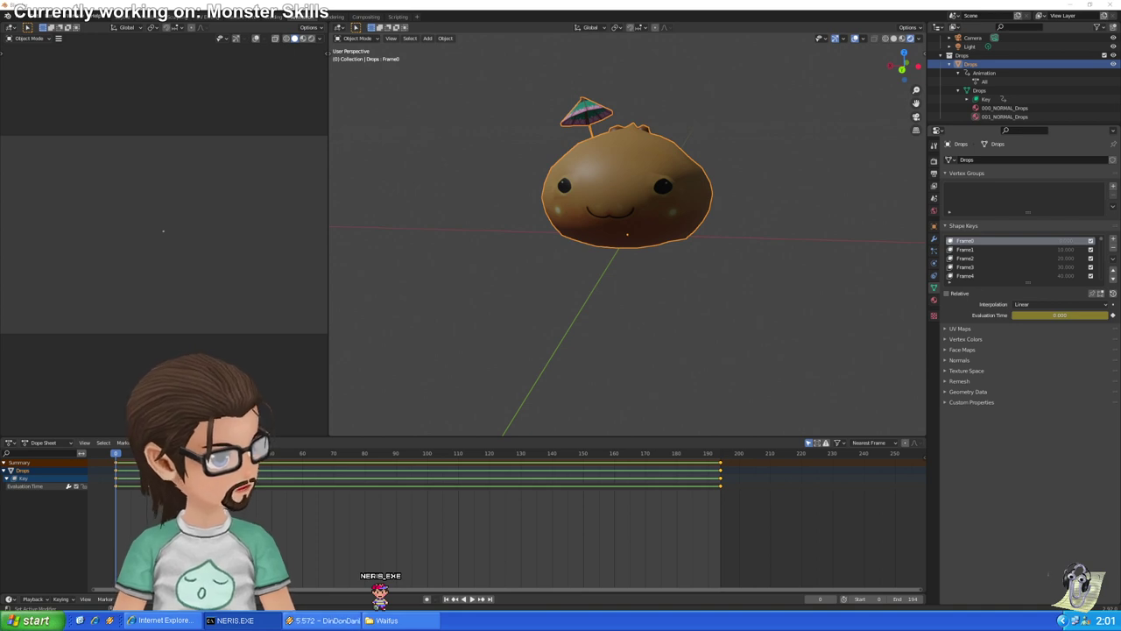
Switch to Unreal Editor and play the All sequence of DropsMesh in the mesh browser
key("alt+Tab")
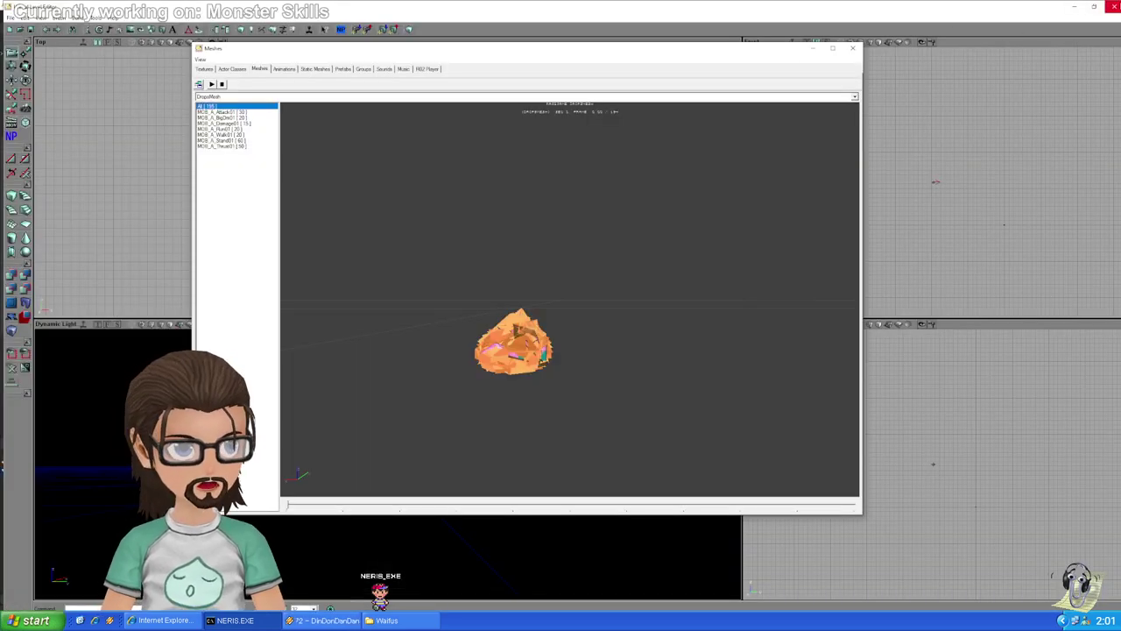
key("alt+Tab")
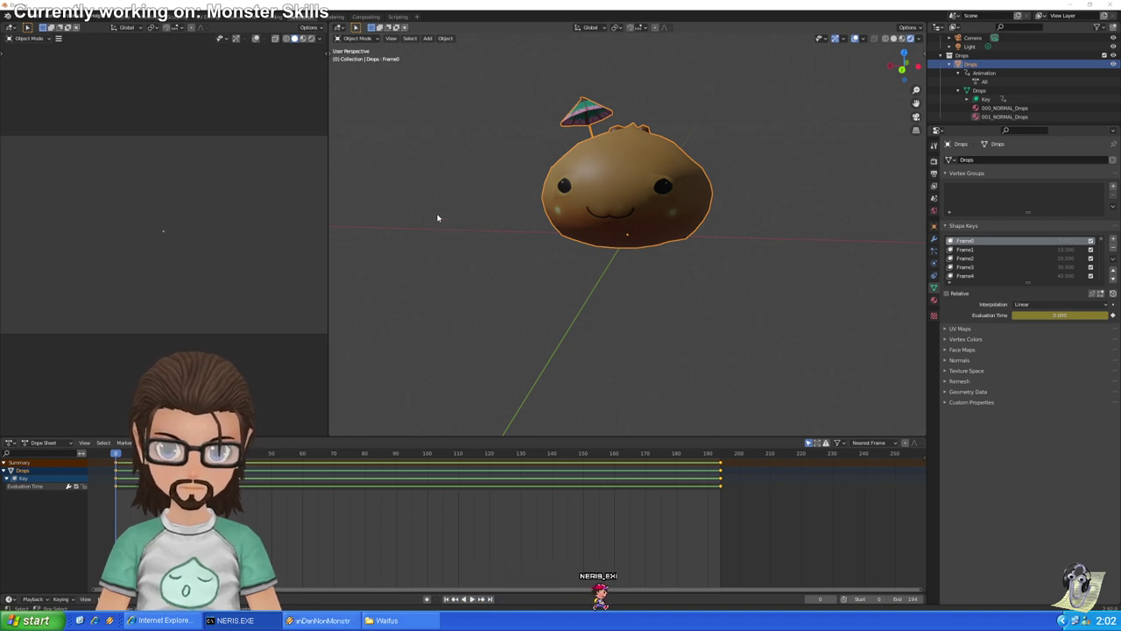
key("alt+Tab")
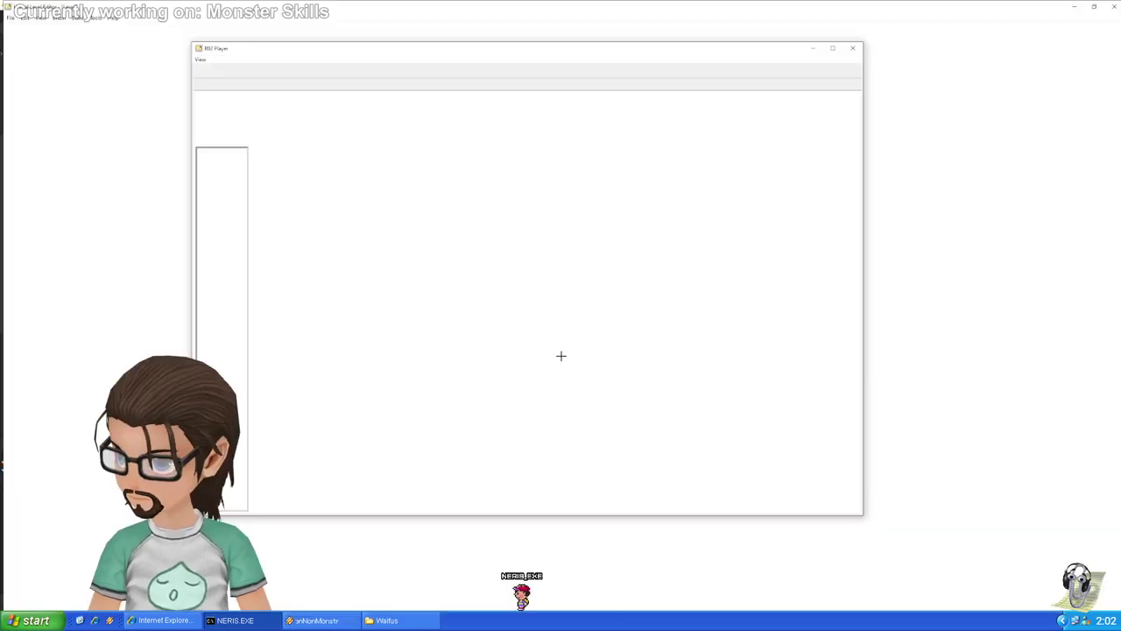
left_click(261, 70)
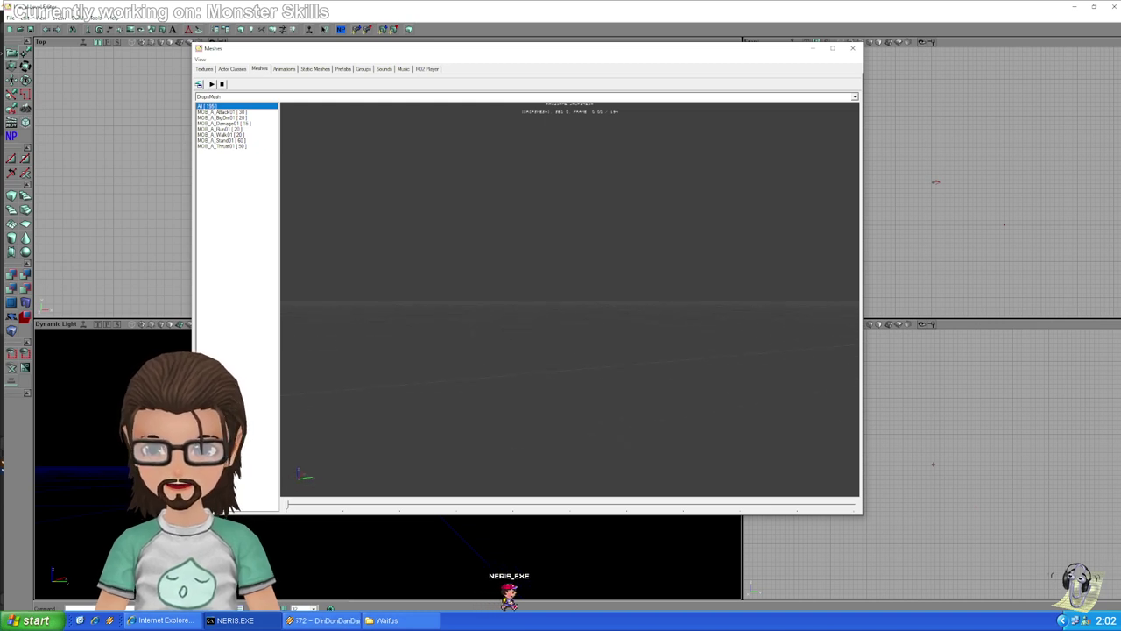
left_click(225, 113)
left_click(207, 106)
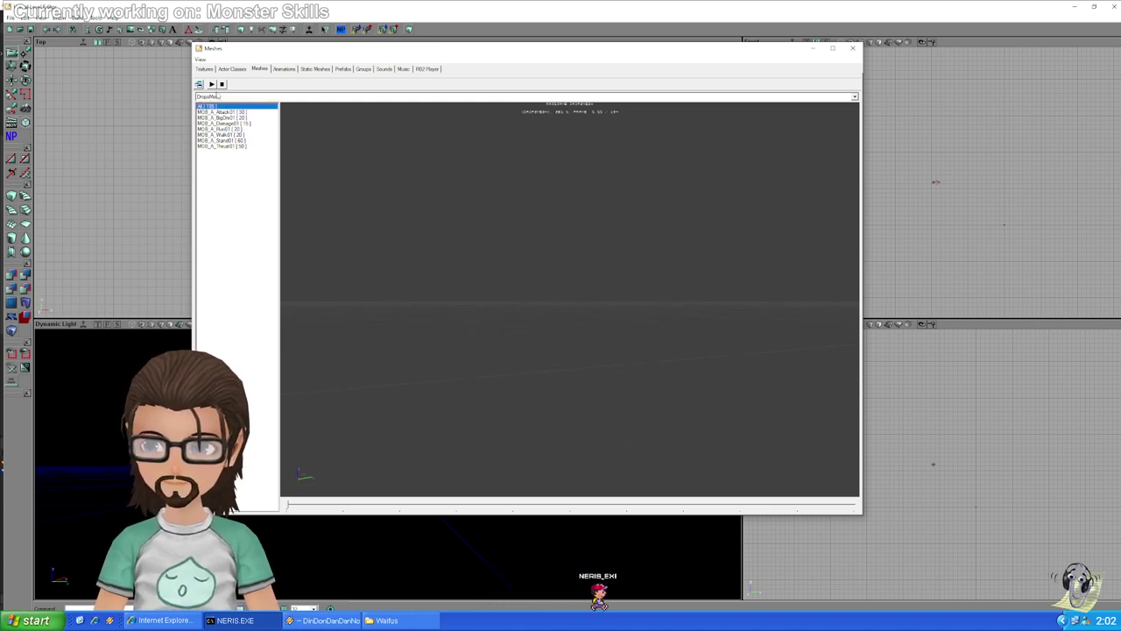
left_click(212, 84)
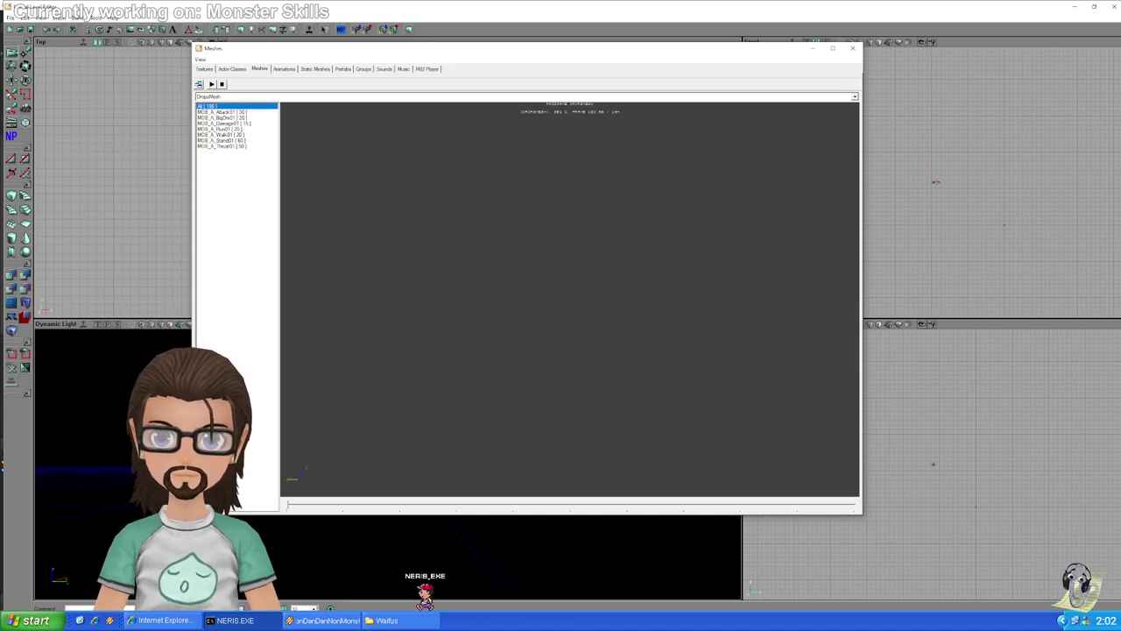
mouse_move(644, 272)
right_mouse_down()
mouse_move(644, 263)
mouse_move(644, 293)
right_mouse_up()
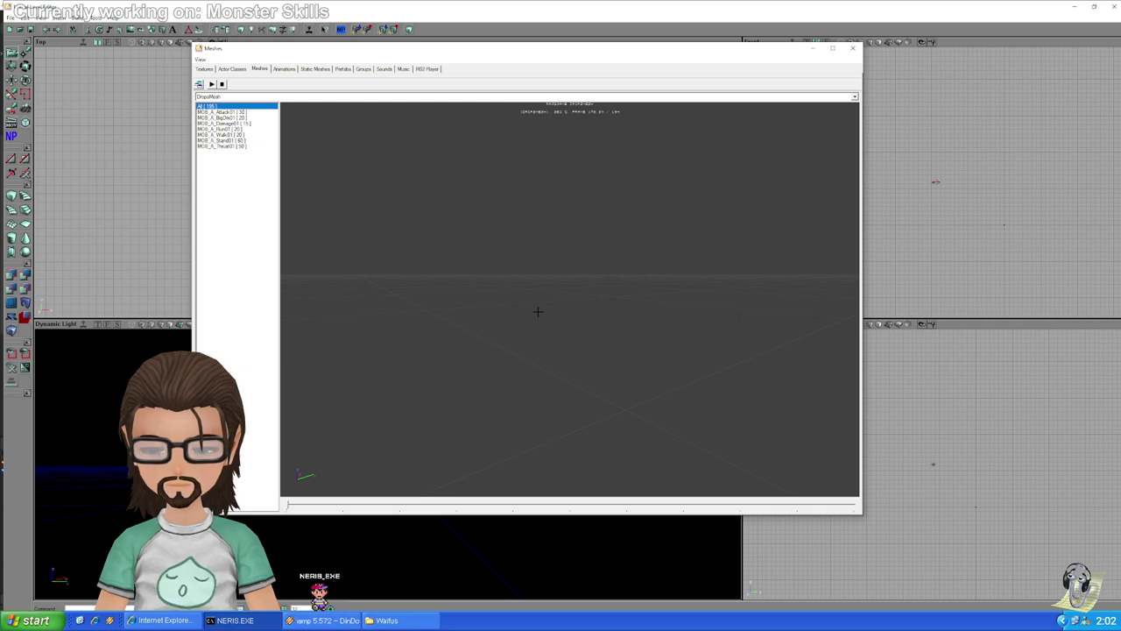
Preview the DropsMesh_Die mesh in the mesh browser for comparison
left_click(226, 96)
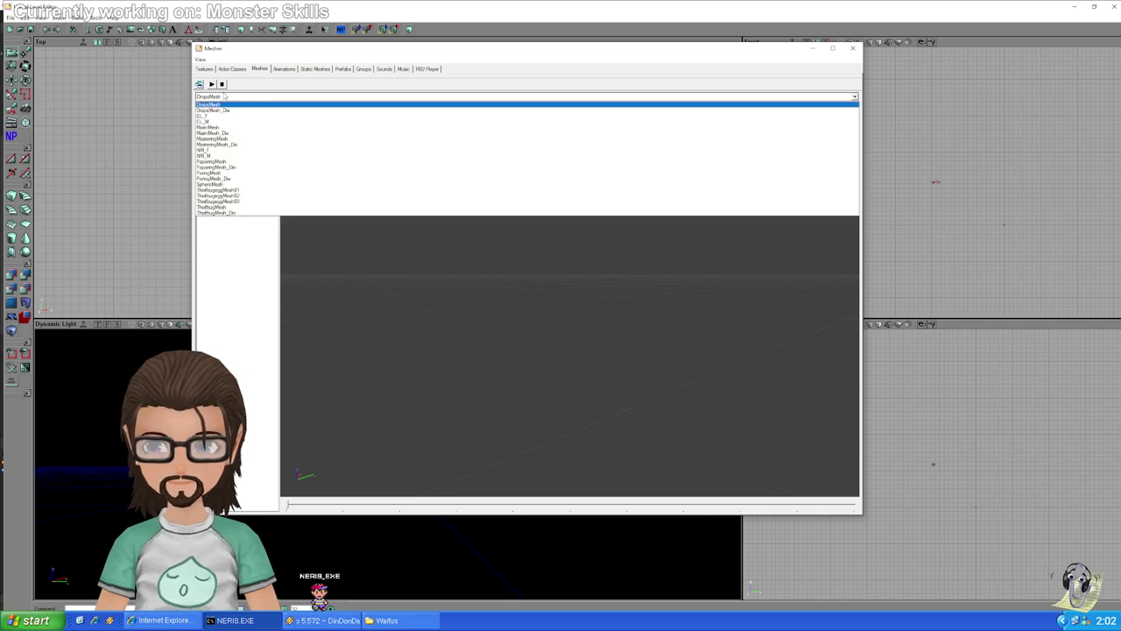
left_click(219, 109)
left_click(268, 105)
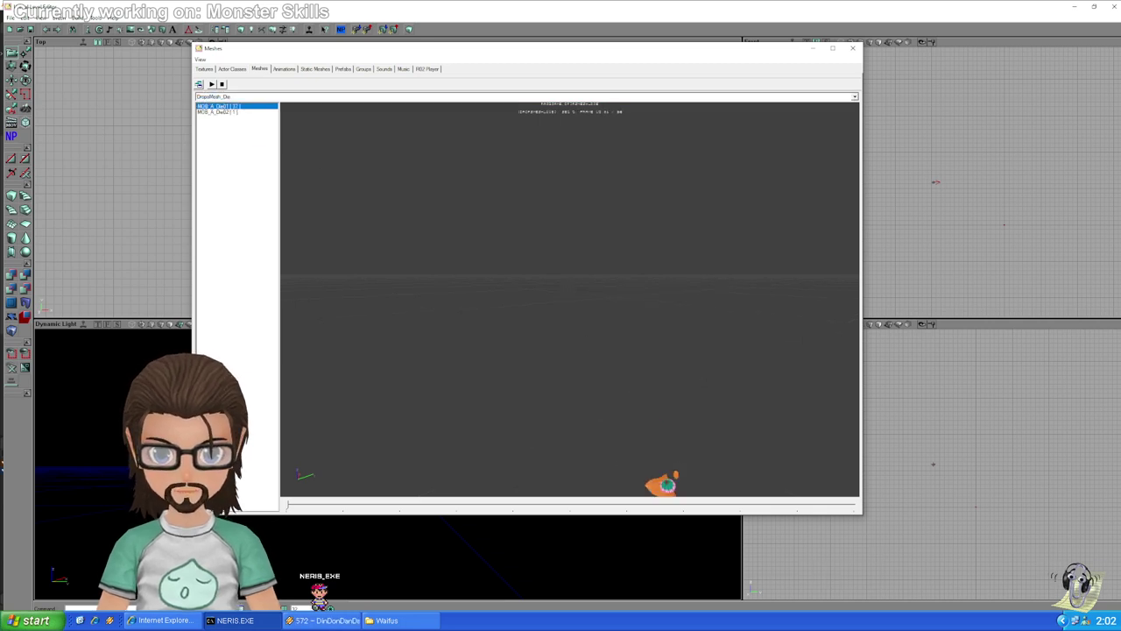
Return to DropsMesh, check each of its animation sequences in the preview, and close the Unreal Editor
left_click(268, 96)
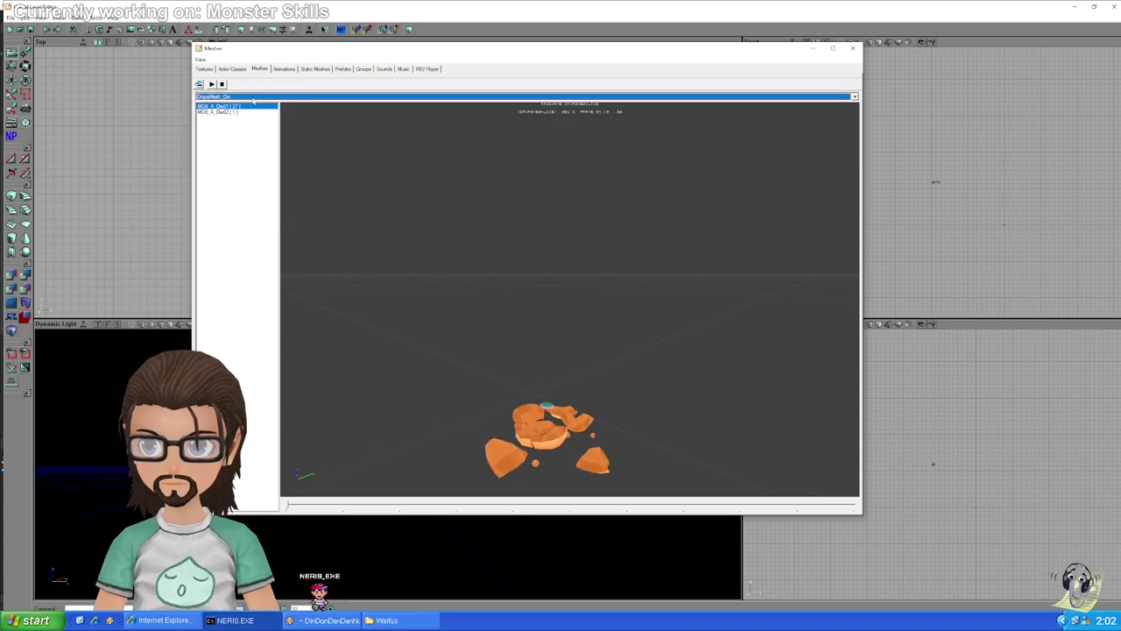
scroll(493, 254, "up", 1)
key("Tab")
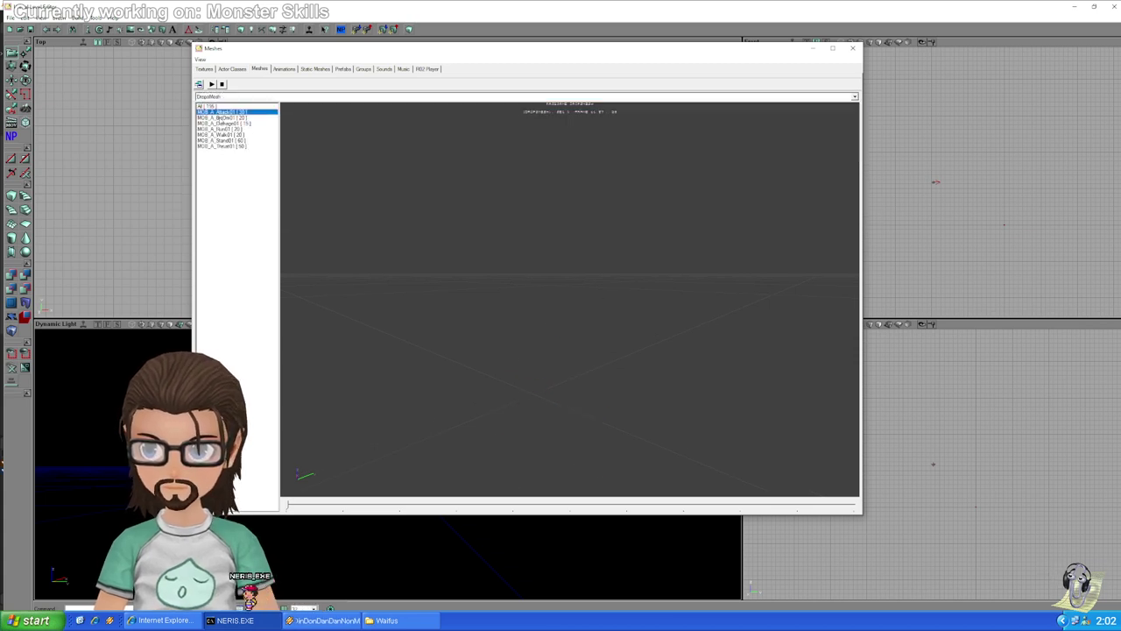
key("Down")
key("Down")
key("Down")
key("Down")
key("Down")
key("Down")
key("Down")
key("Home")
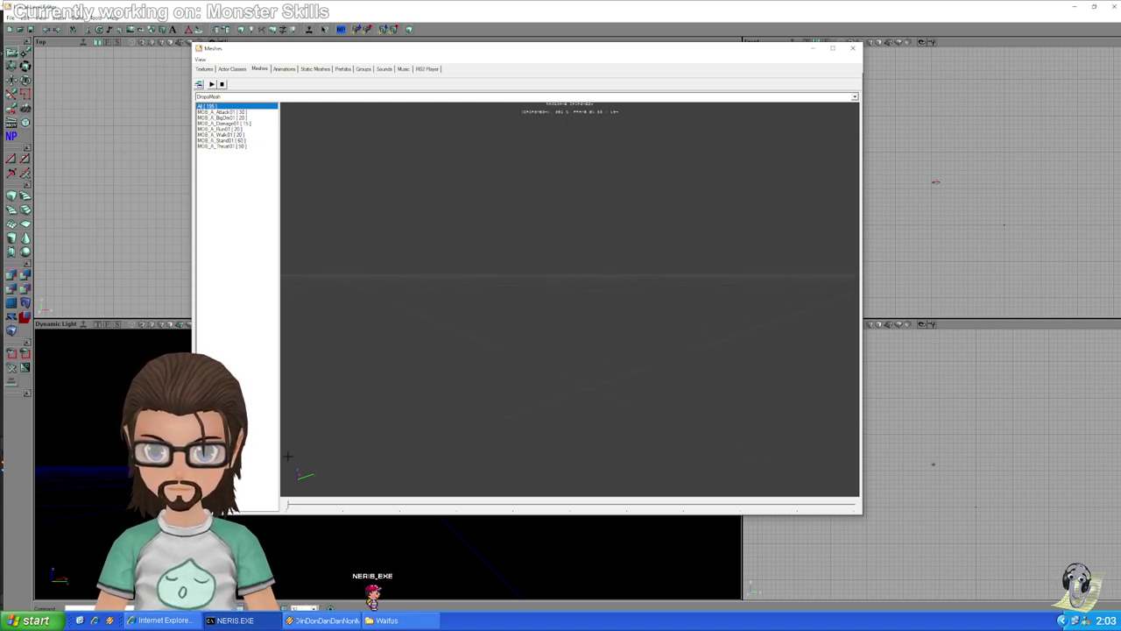
left_click(849, 48)
left_click(1113, 7)
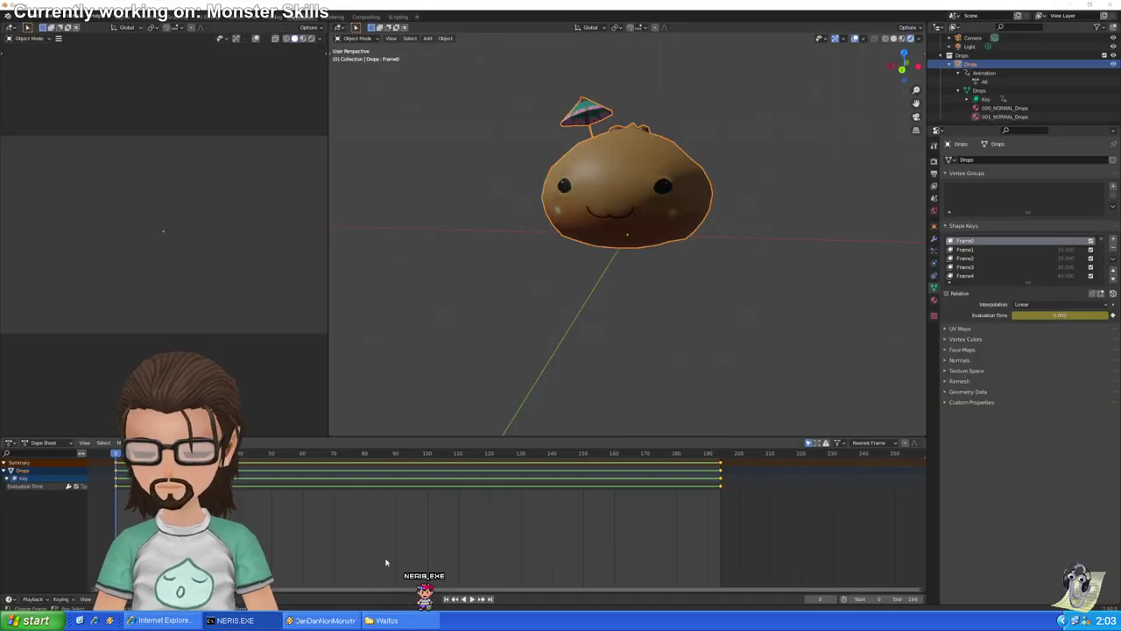
Switch to the Blender window with the untextured Drops mesh and play its animation up to frame 11
left_click(16, 18)
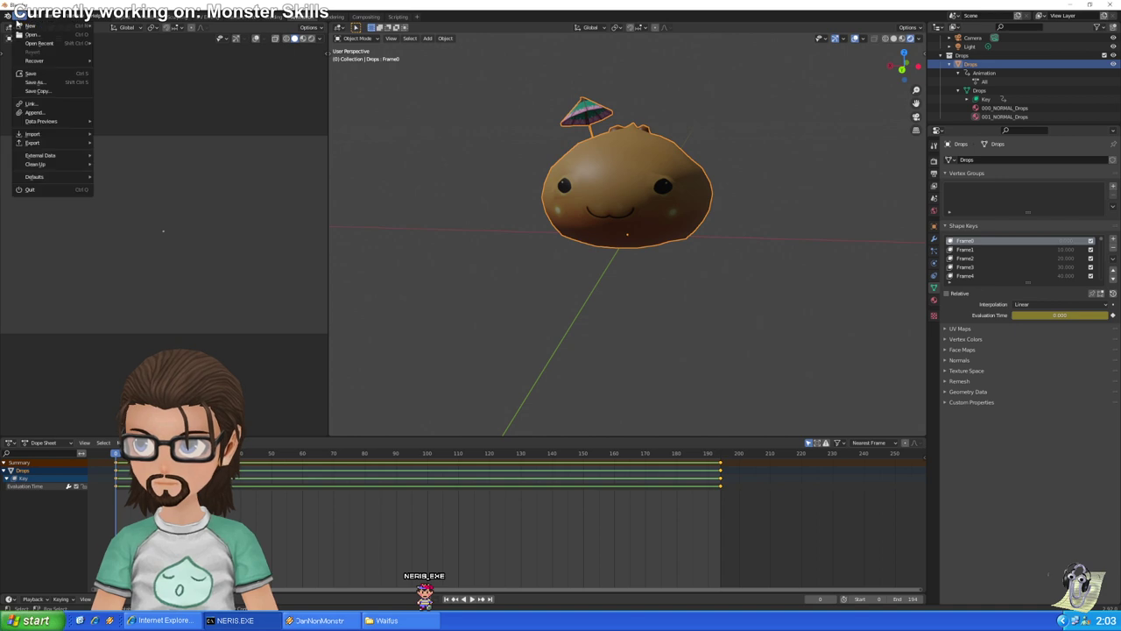
left_click(16, 18)
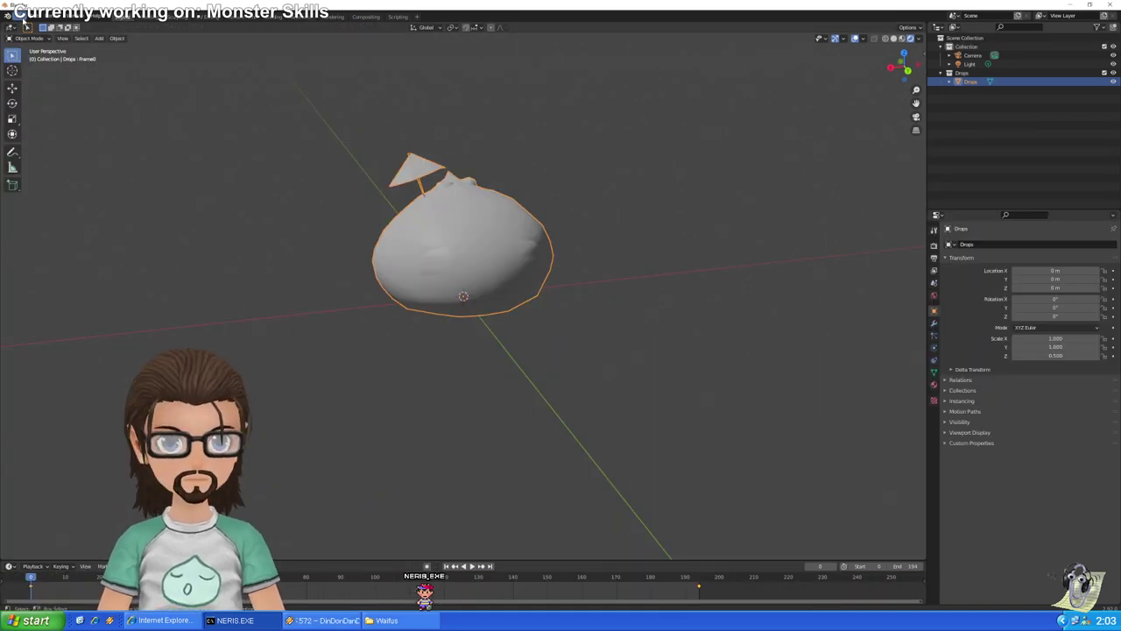
left_click(23, 18)
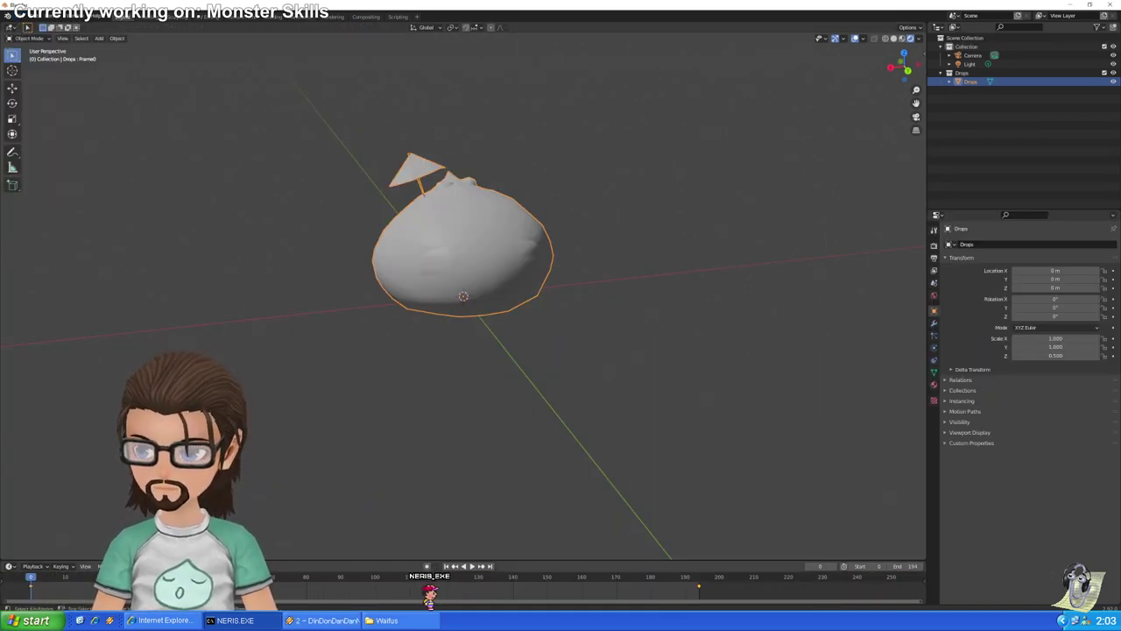
key("space")
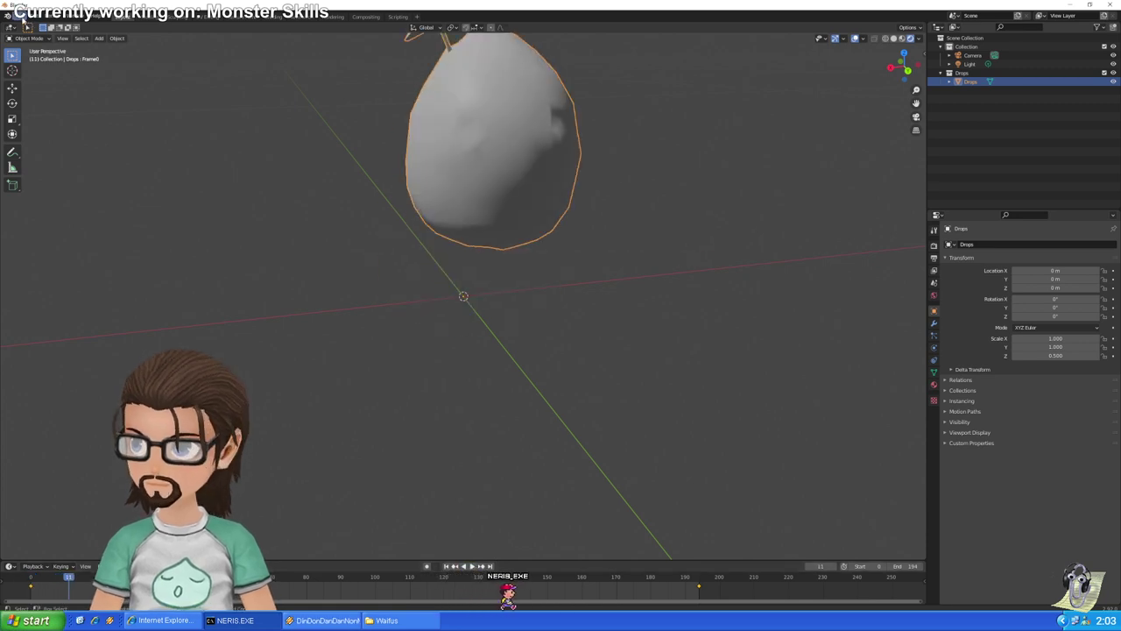
left_click(24, 19)
mouse_move(68, 142)
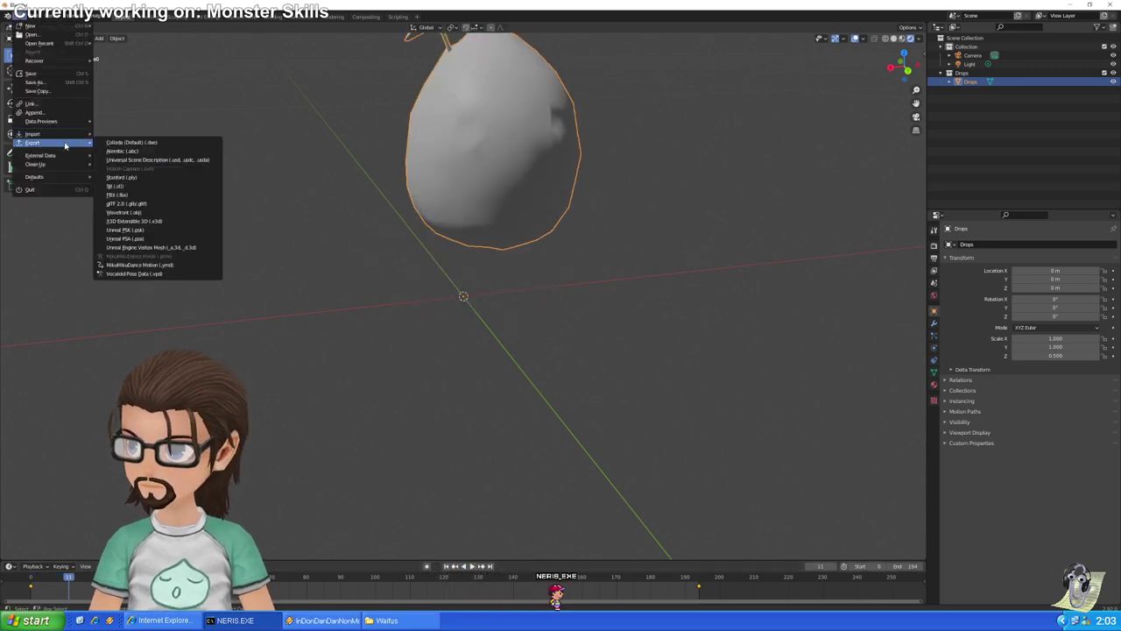
left_click(149, 247)
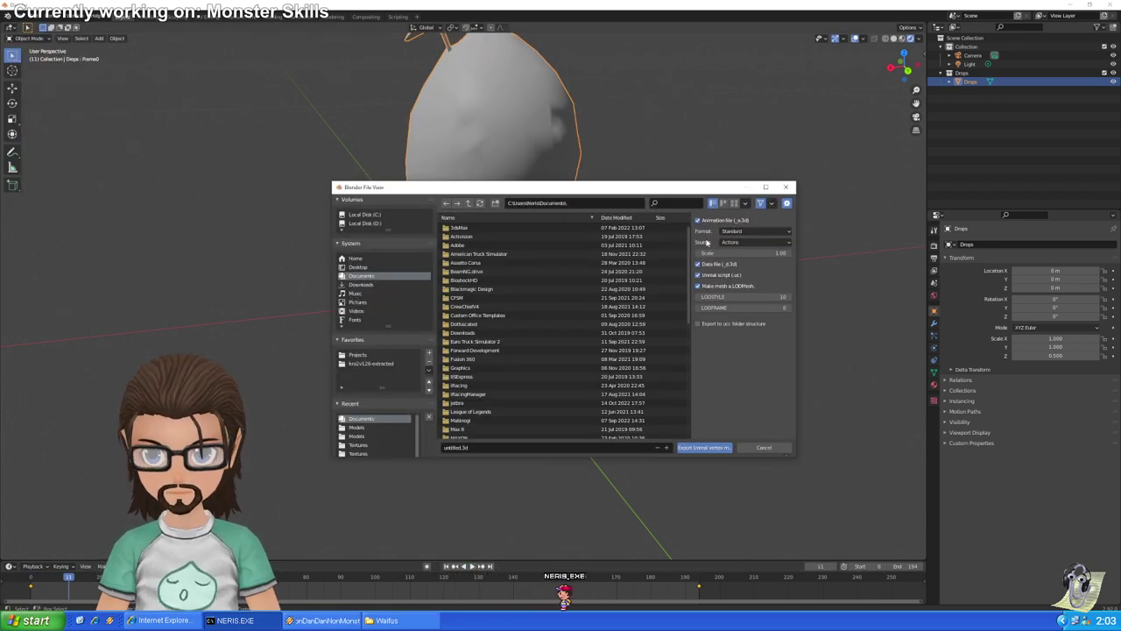
left_click(752, 242)
left_click(745, 261)
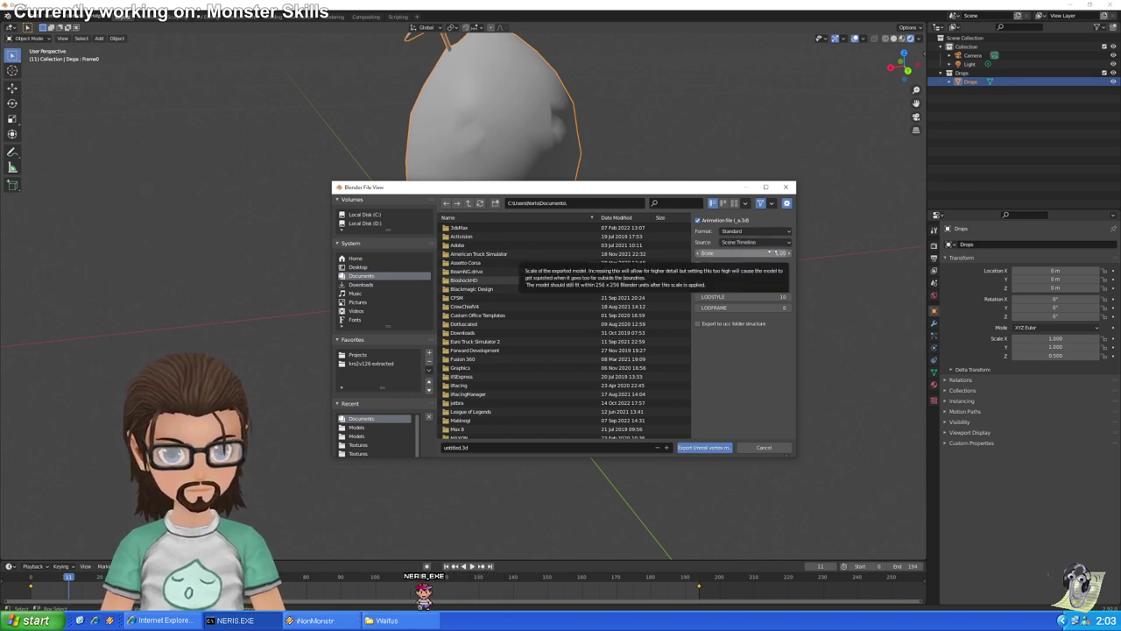
left_click(764, 447)
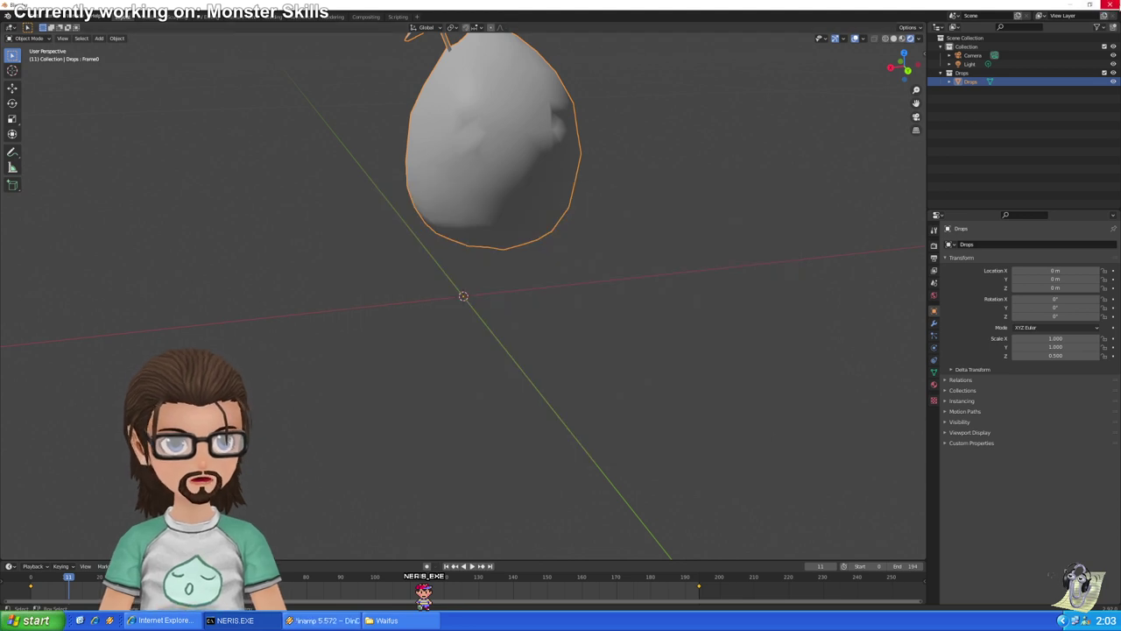
Close the untextured Drops and the Drops_Die Blender windows without saving
left_click(578, 327)
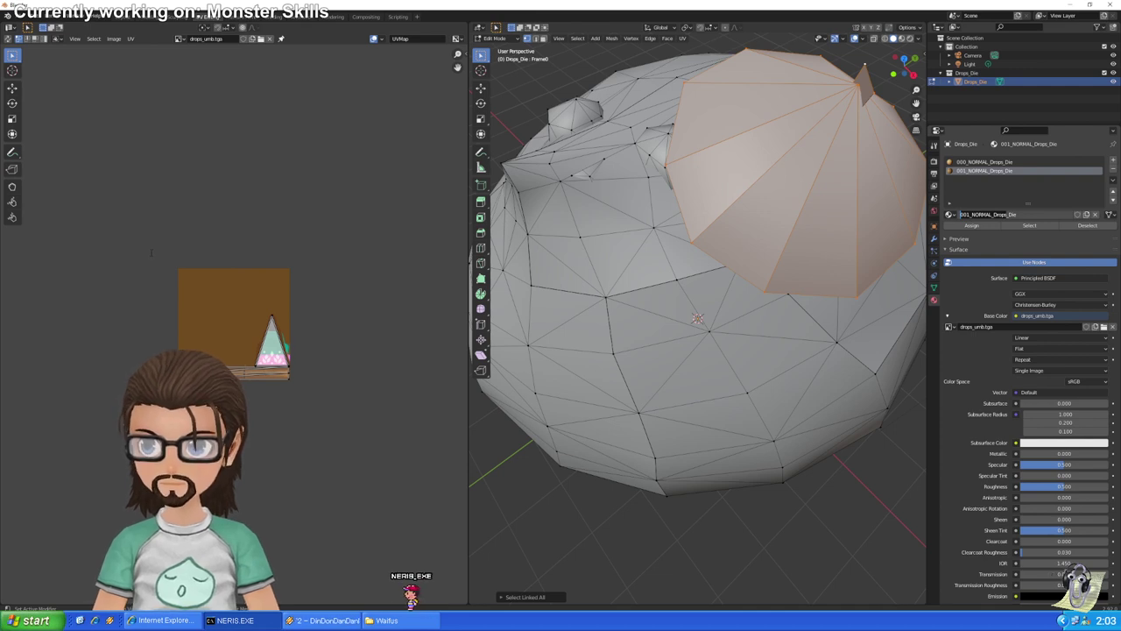
left_click(1114, 6)
left_click(576, 331)
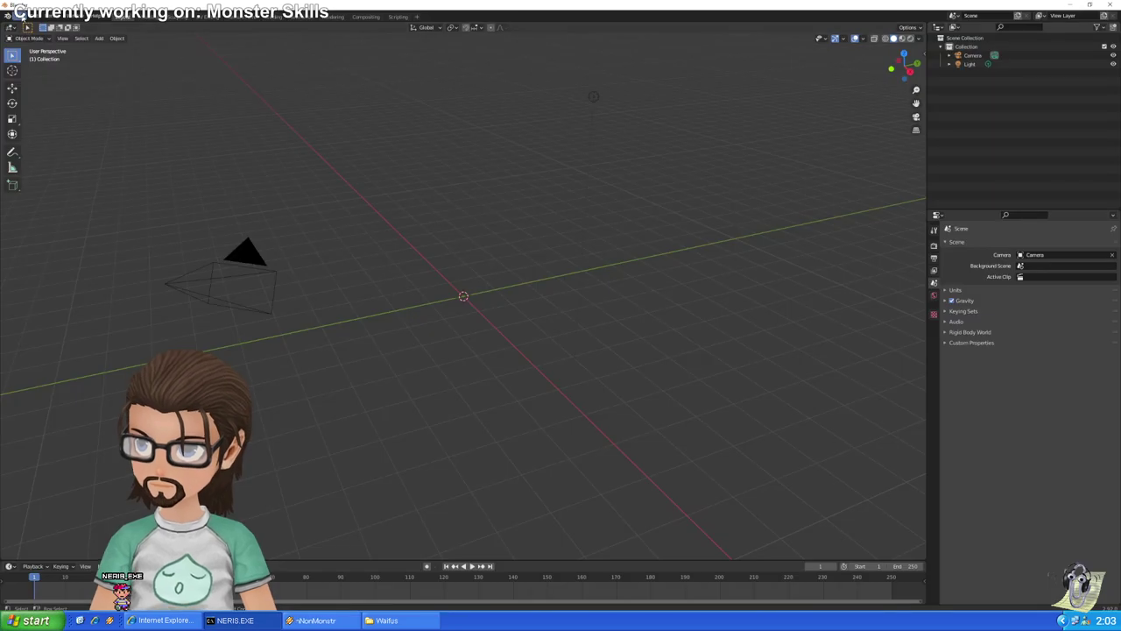
Start an Unreal Engine vertex mesh import and browse to the recent Models folder
left_click(24, 15)
mouse_move(40, 134)
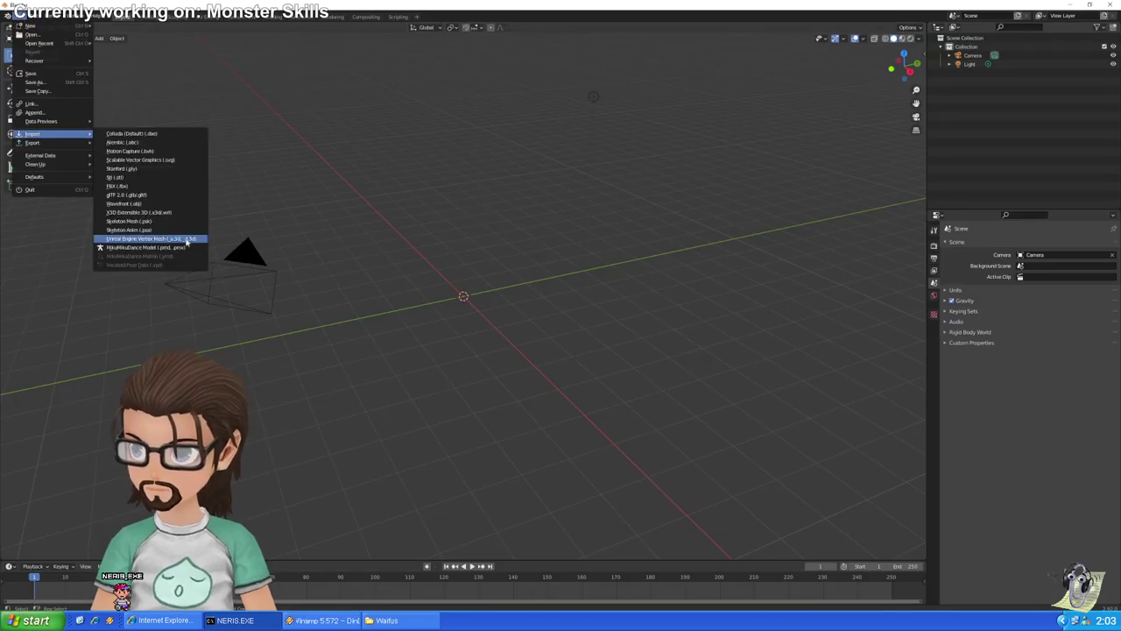
left_click(186, 239)
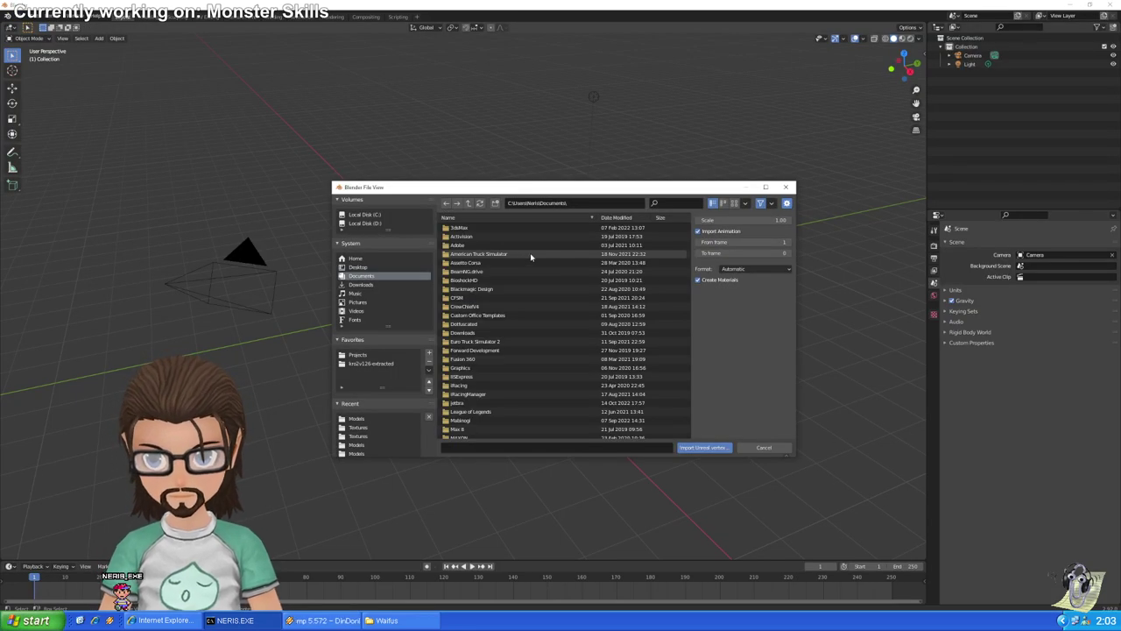
left_click(357, 419)
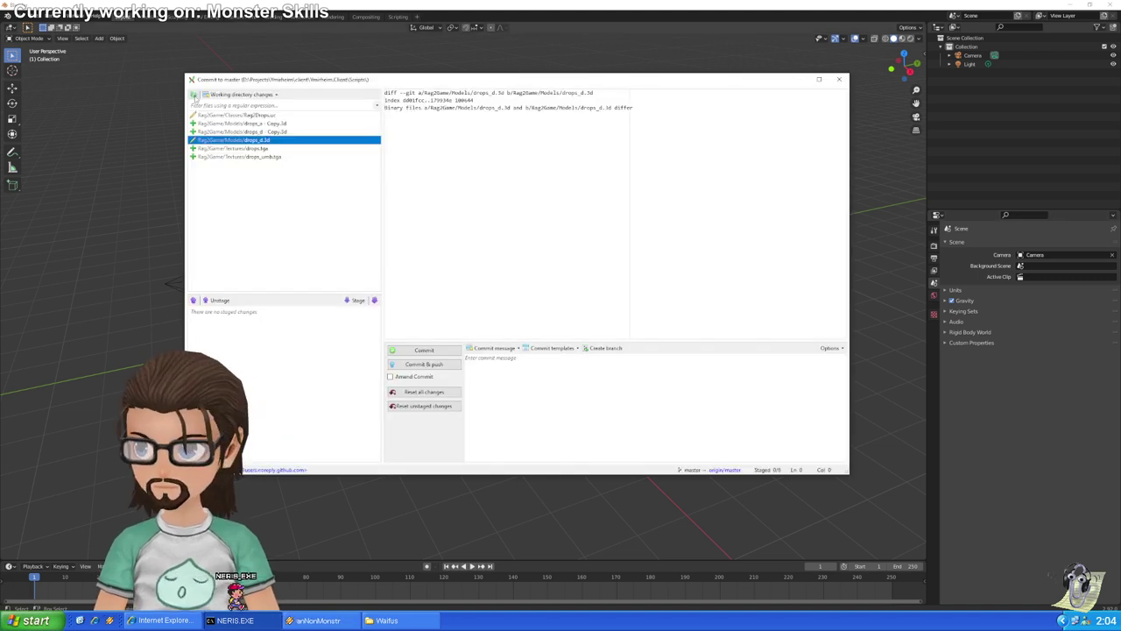
In the Git commit window, refresh the working directory changes and reset drops_a.3d and drops_d.3d to their committed versions
left_click(193, 94)
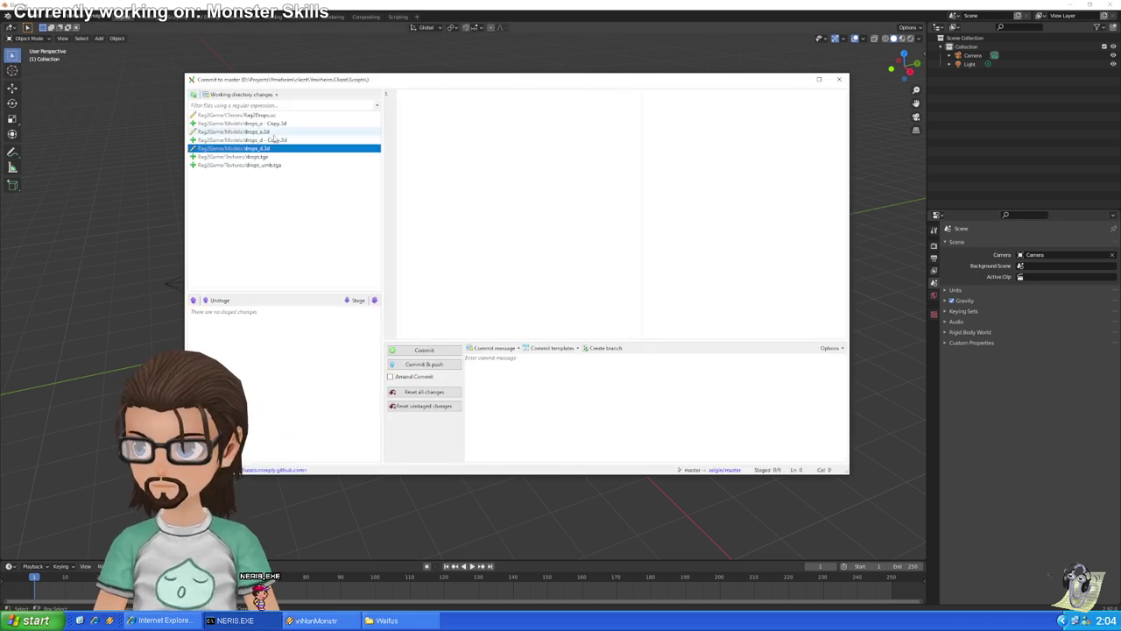
left_click(291, 131)
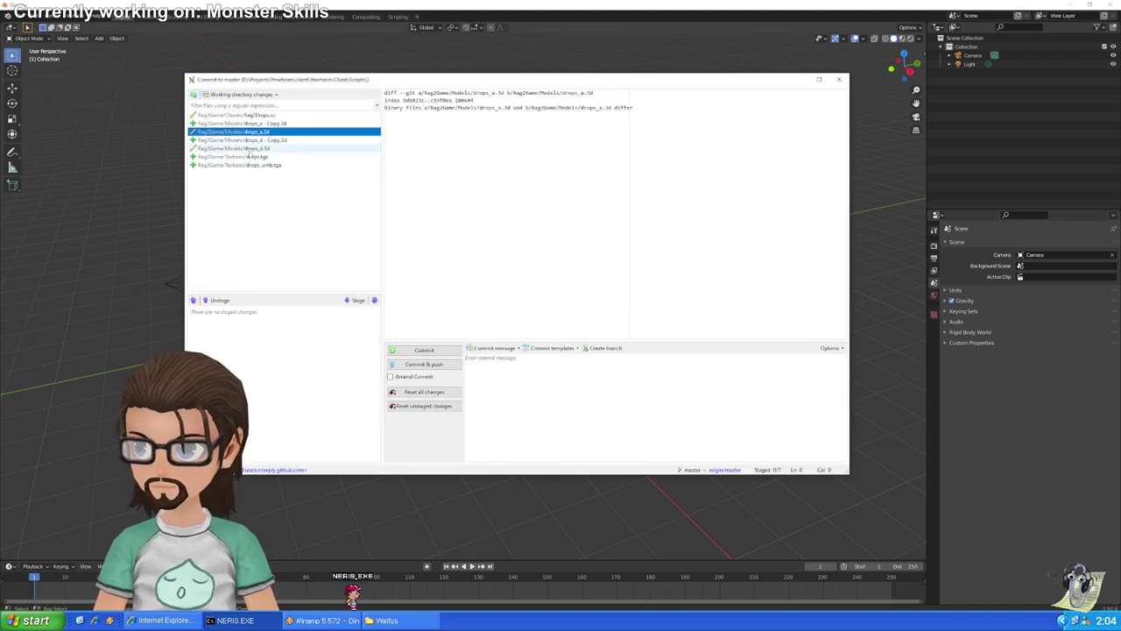
left_click(246, 148, "ctrl")
right_click(245, 149)
left_click(345, 182)
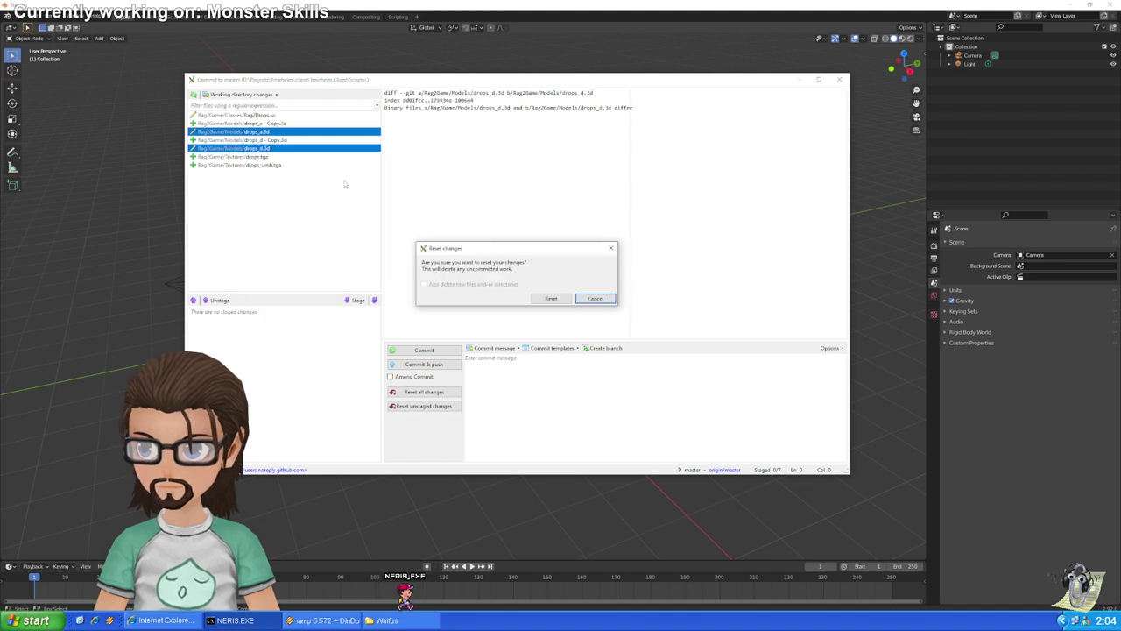
left_click(553, 299)
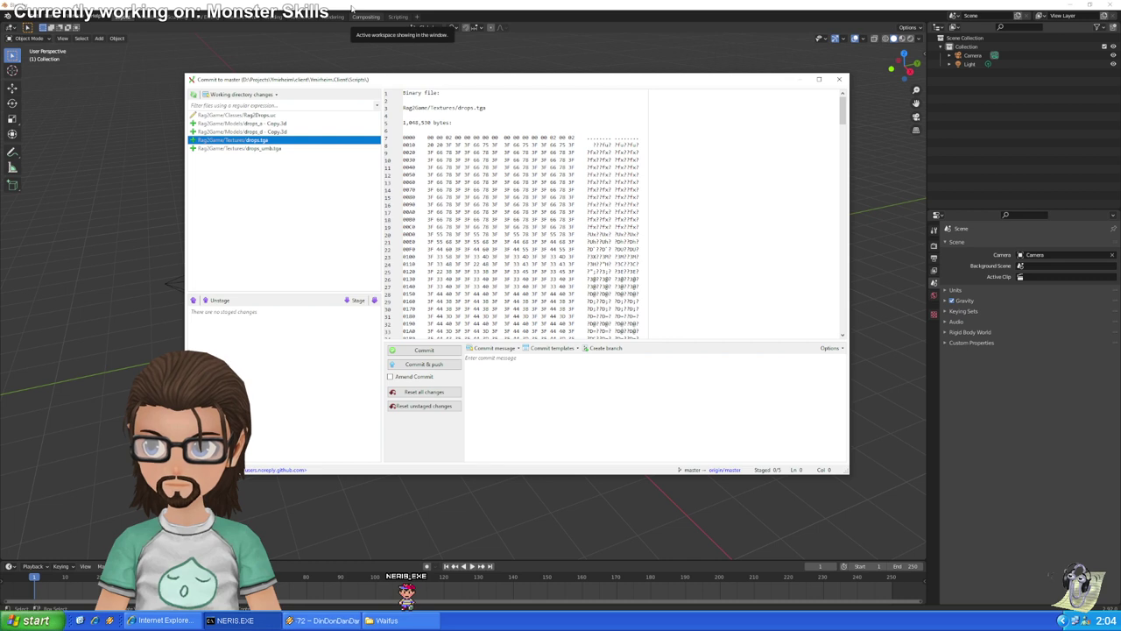
Return to the Blender import dialog and import drops_d.3d with its animation
left_click(350, 9)
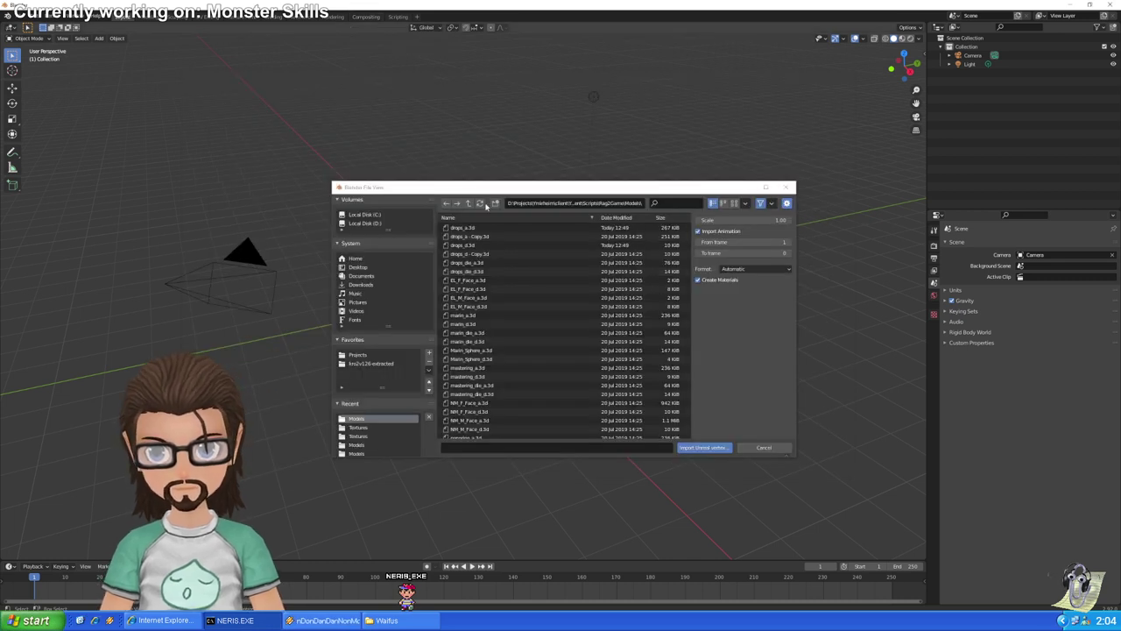
left_click(473, 245)
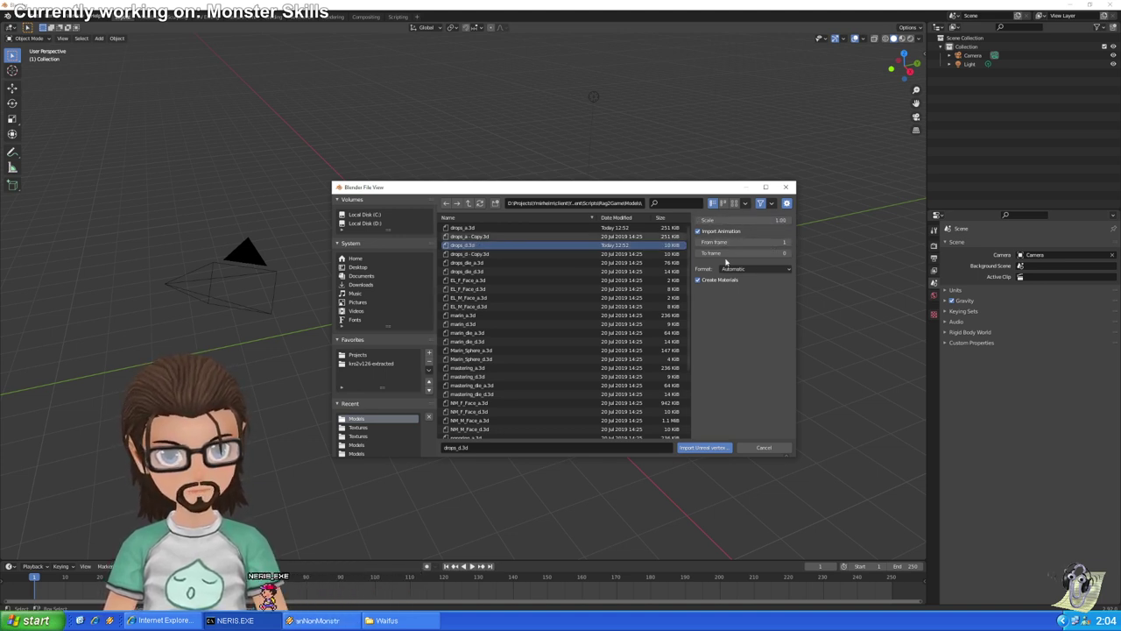
left_click(691, 447)
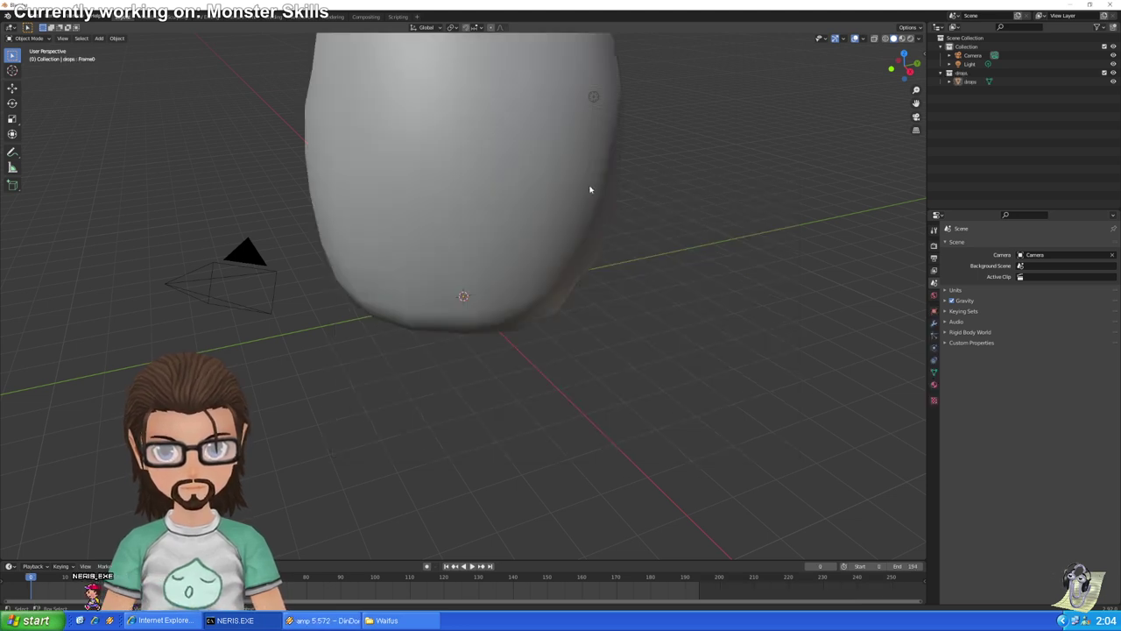
scroll(589, 189, "down", 7)
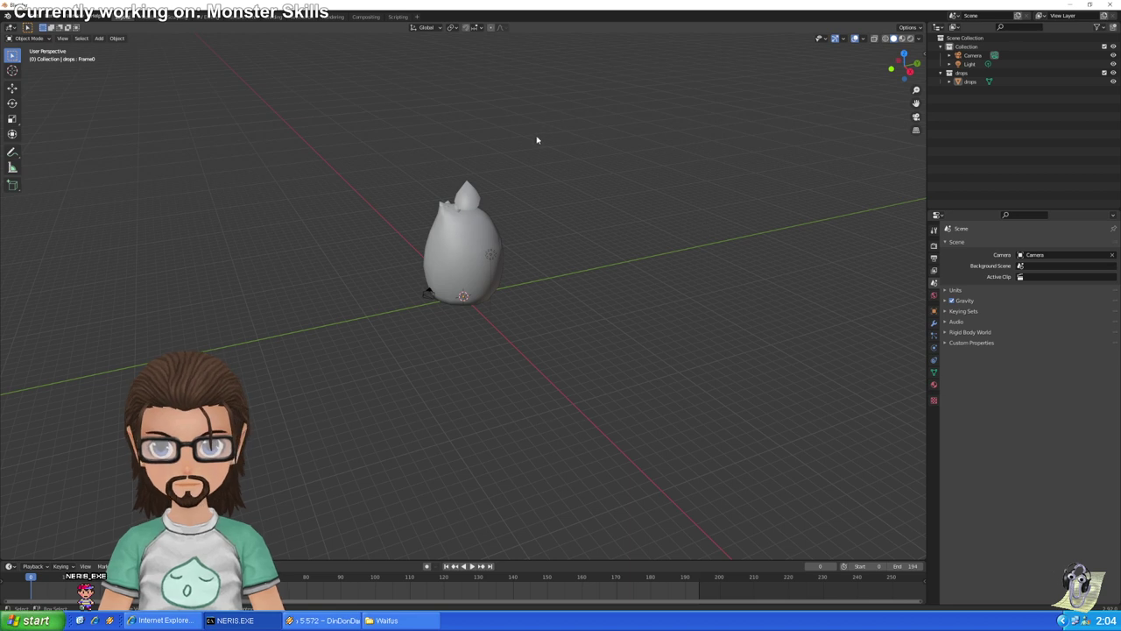
Start an Unreal Engine vertex mesh export of the drops mesh into the Models folder with the file name drops.3d
left_click(468, 259)
left_click(19, 17)
mouse_move(52, 144)
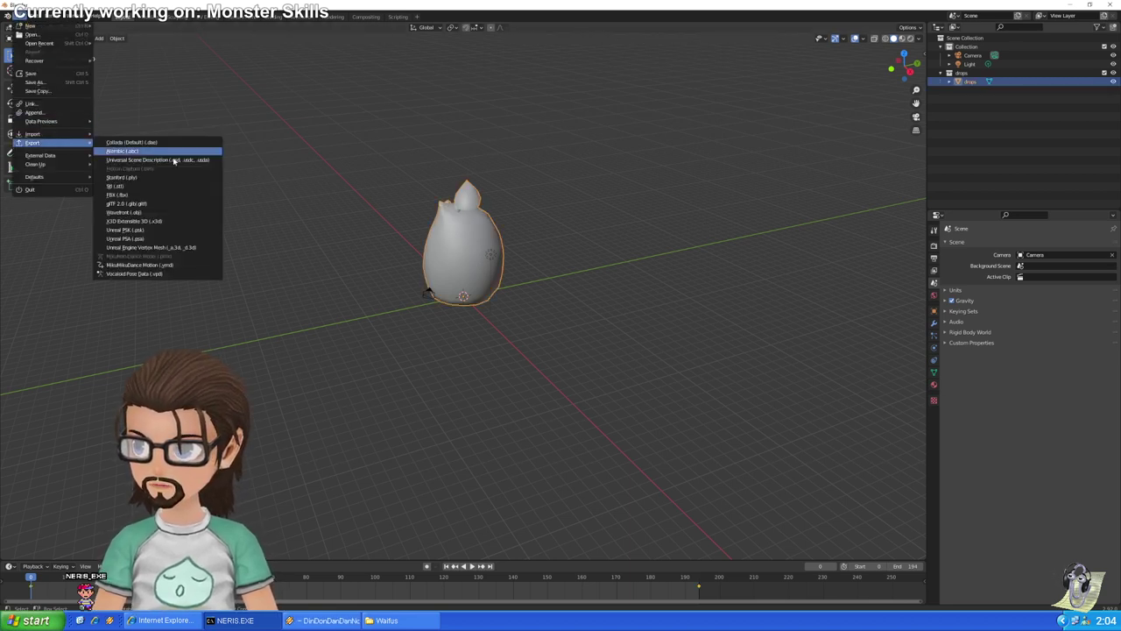
left_click(184, 249)
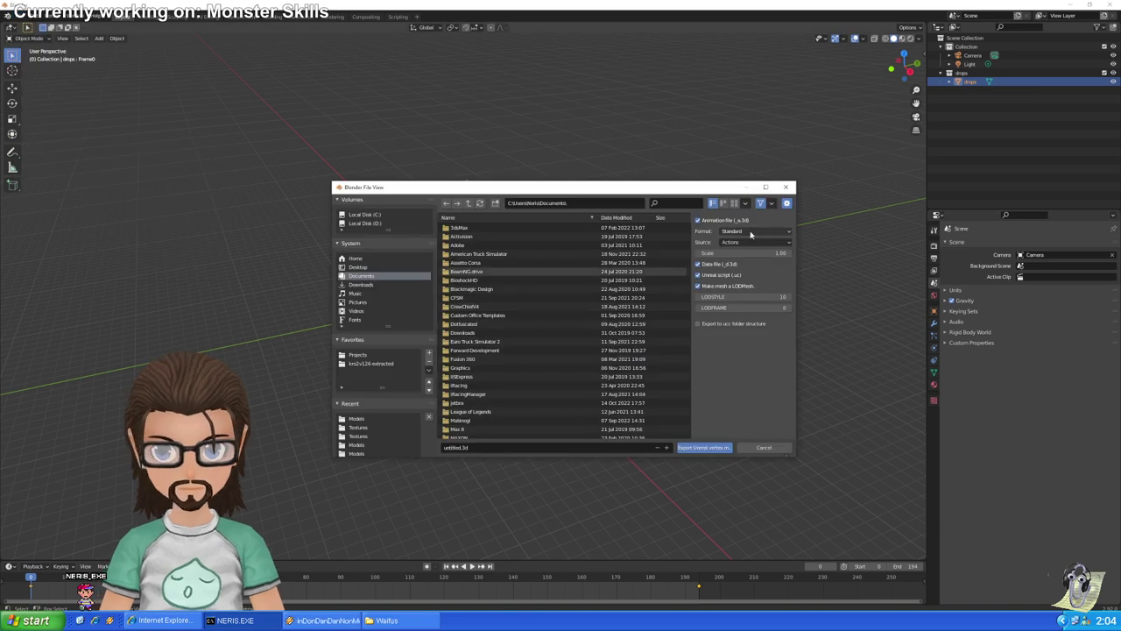
left_click(354, 420)
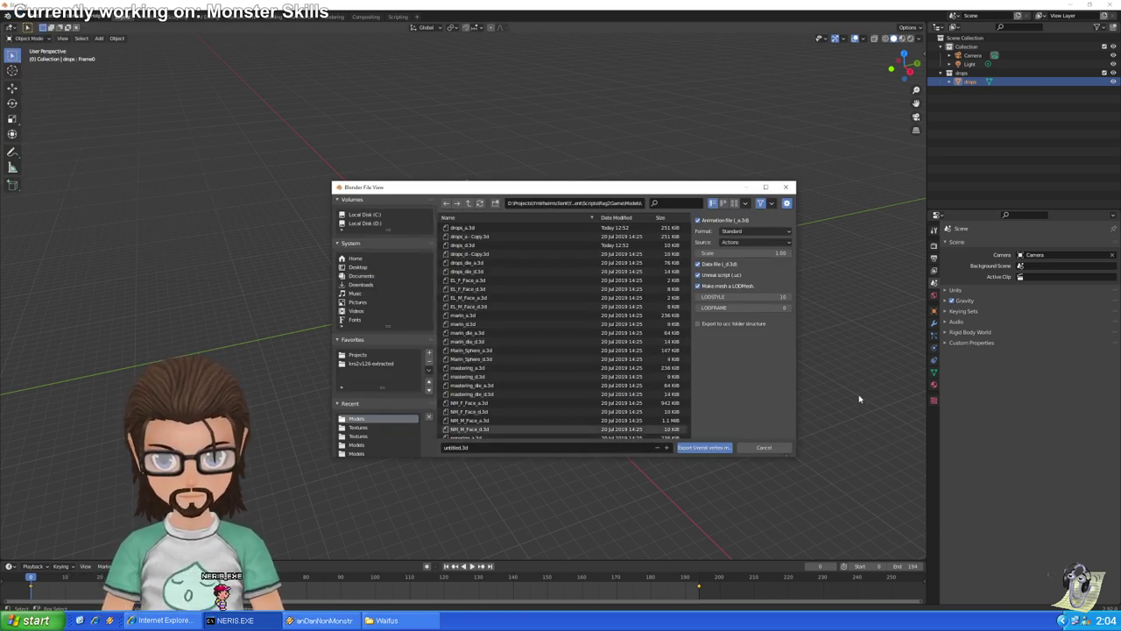
left_click(451, 448)
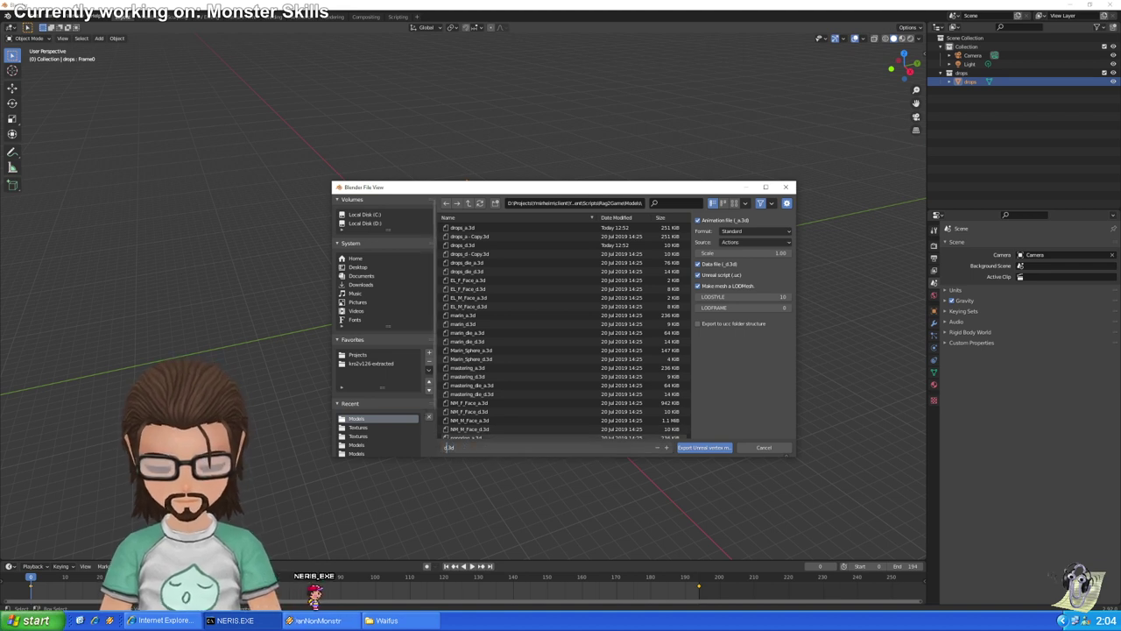
key("Return")
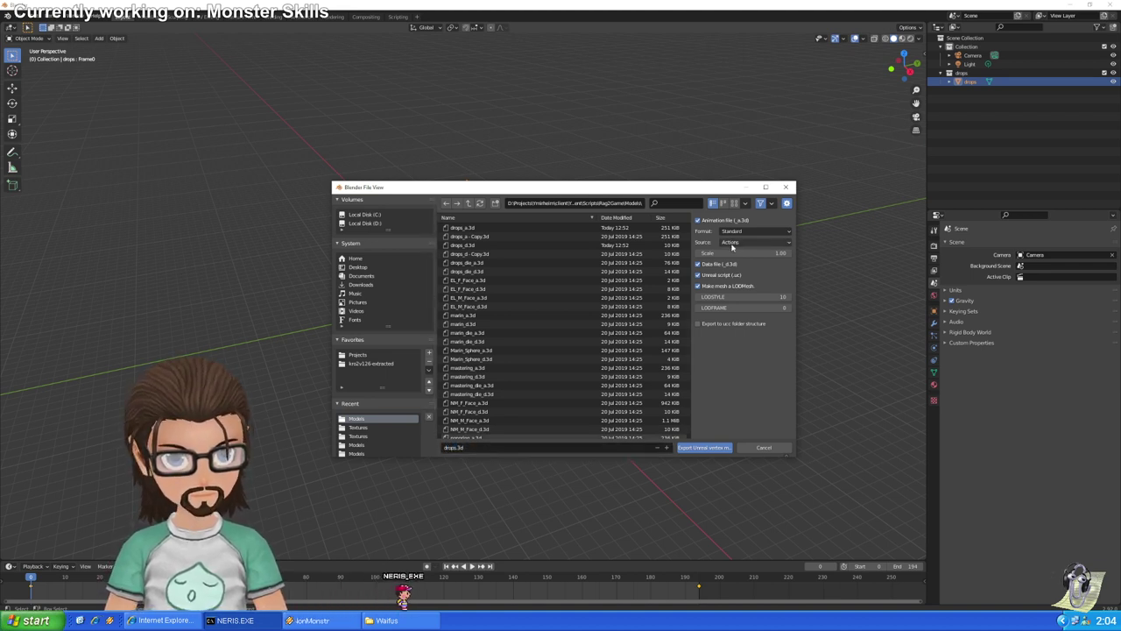
Set the animation source to Scene Timeline, disable the Unreal script output, and export the vertex mesh
left_click(754, 242)
left_click(735, 250)
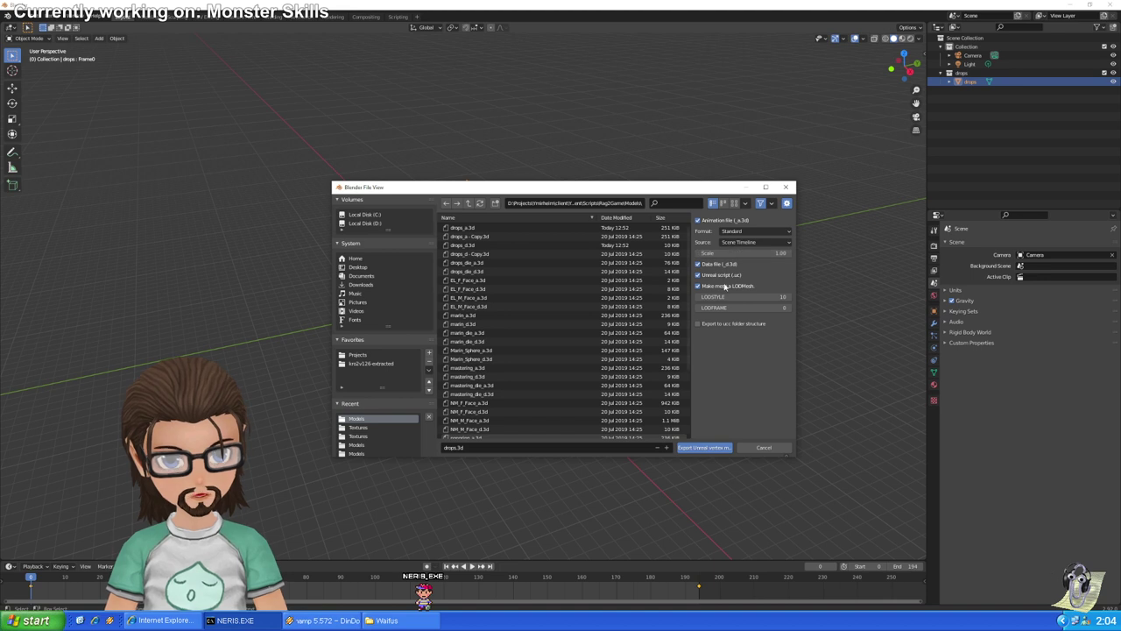
left_click(723, 277)
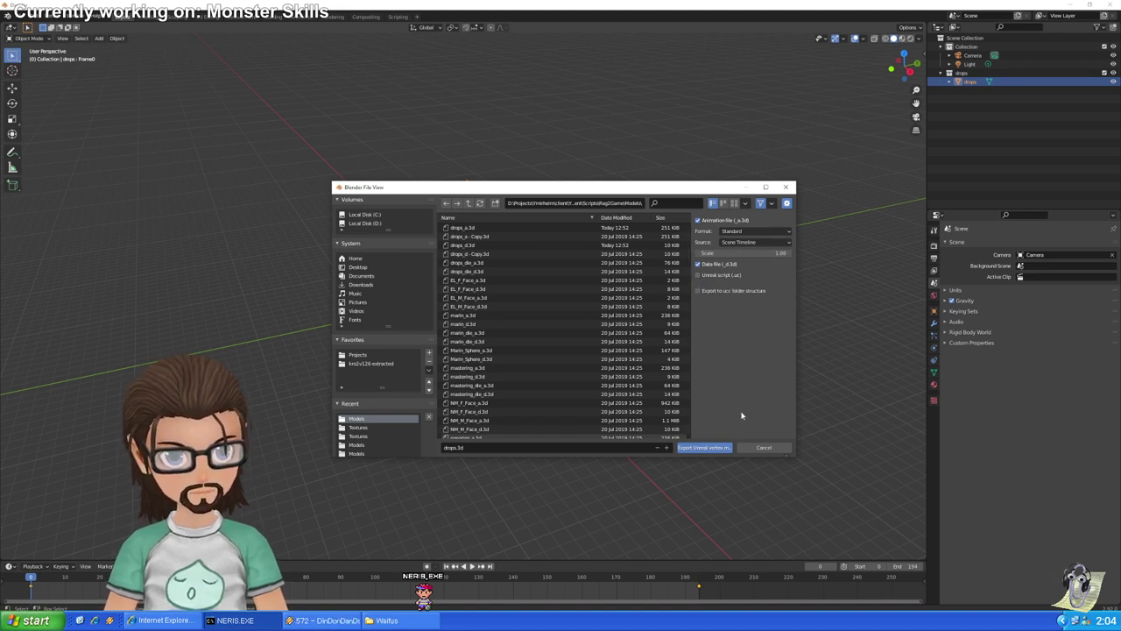
left_click(706, 447)
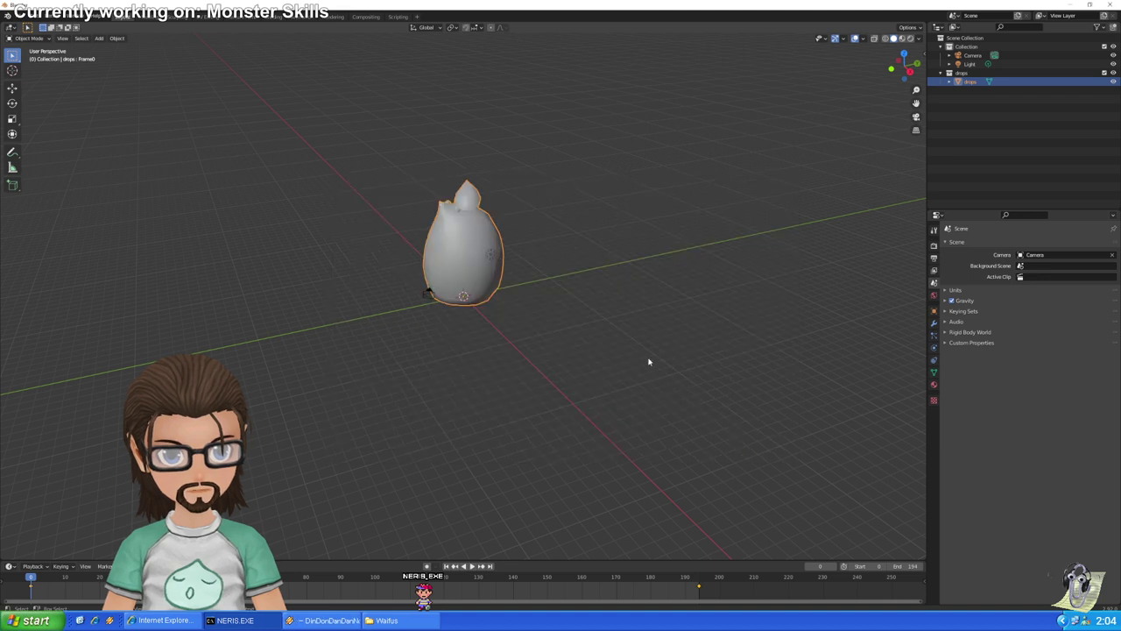
Switch to the Git commit window, refresh the changes, and inspect the diff of drops_d.3d
key("alt+Tab")
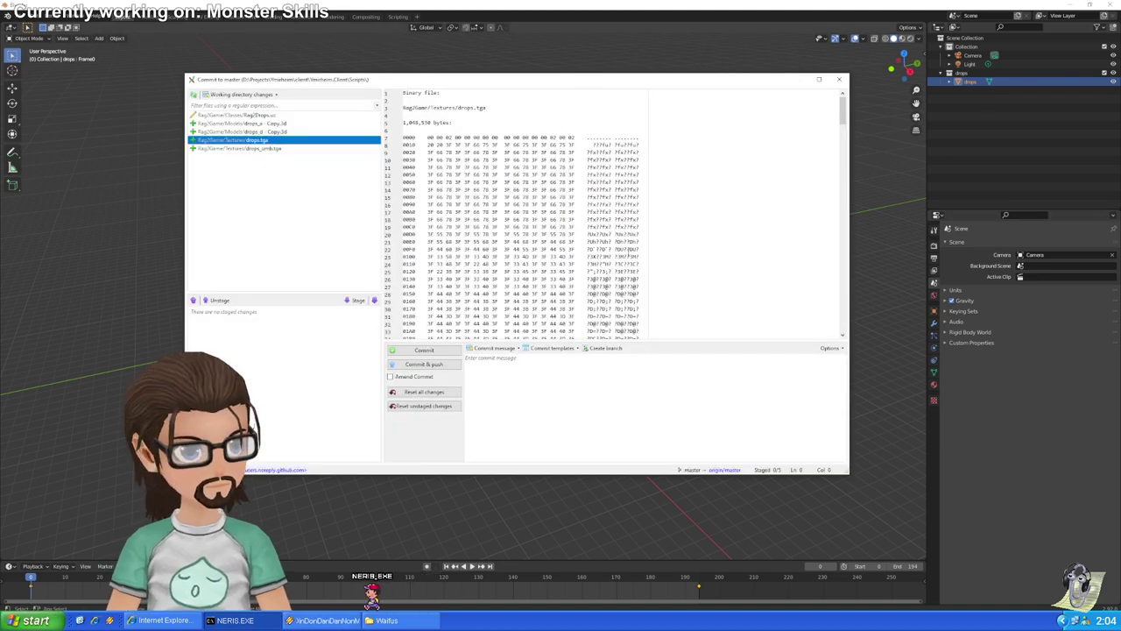
left_click(197, 98)
left_click(262, 139)
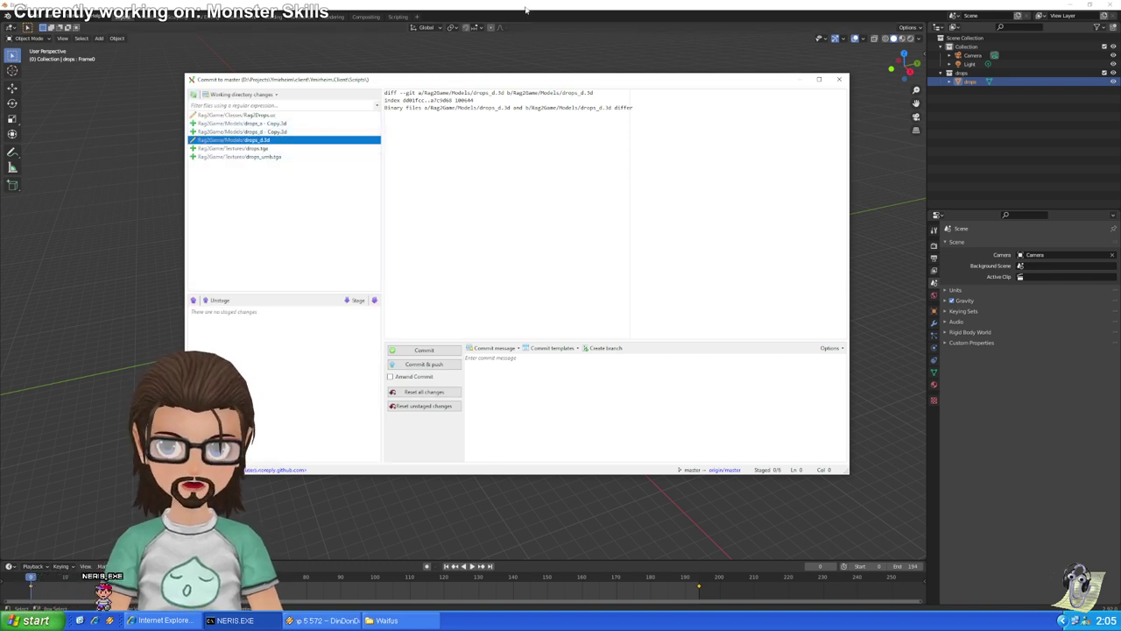
Leave the commit window, run the nant ucc package build in the command prompt, and return to Blender
key("Escape")
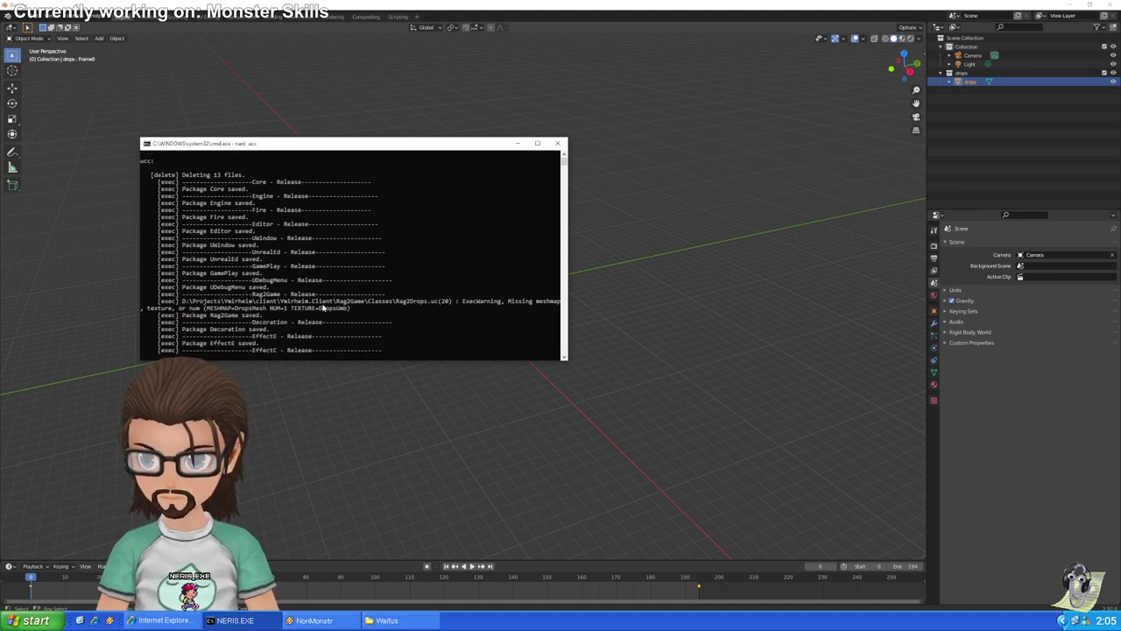
key("Return")
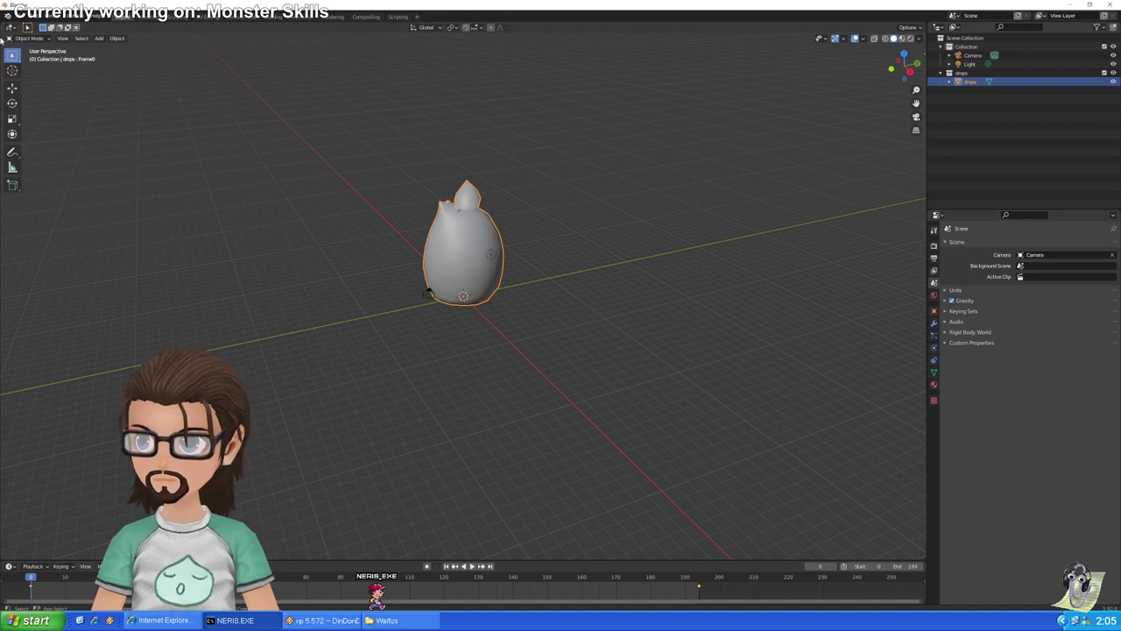
Export the drops mesh again as an Unreal Engine vertex mesh into the Models folder under the name drops2.3d
left_click(19, 16)
mouse_move(56, 142)
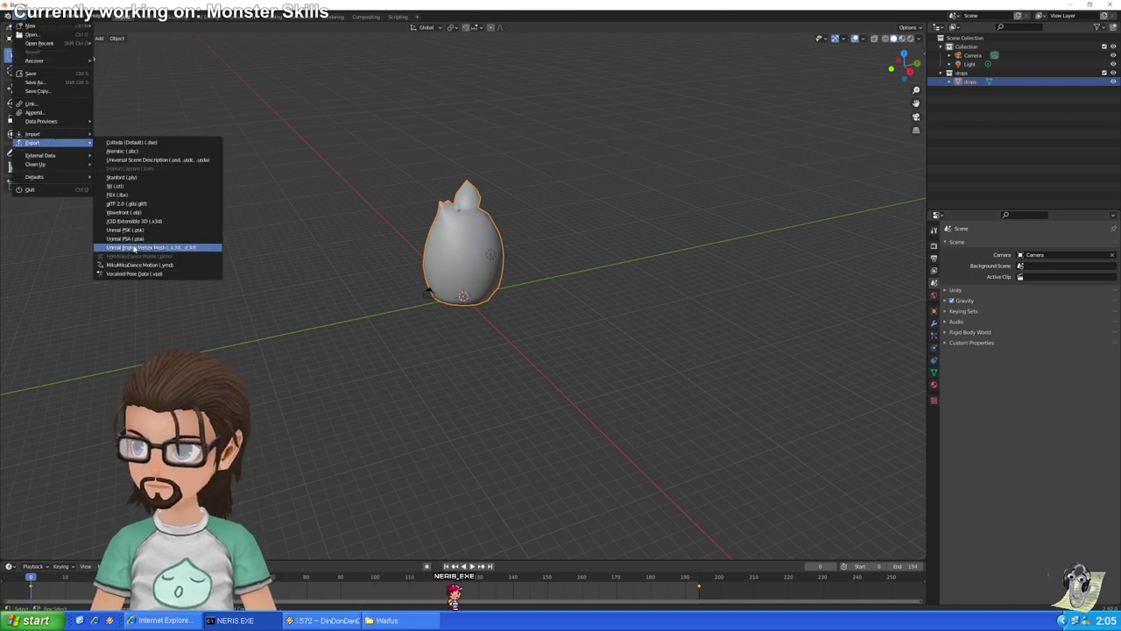
left_click(140, 245)
left_click(452, 450)
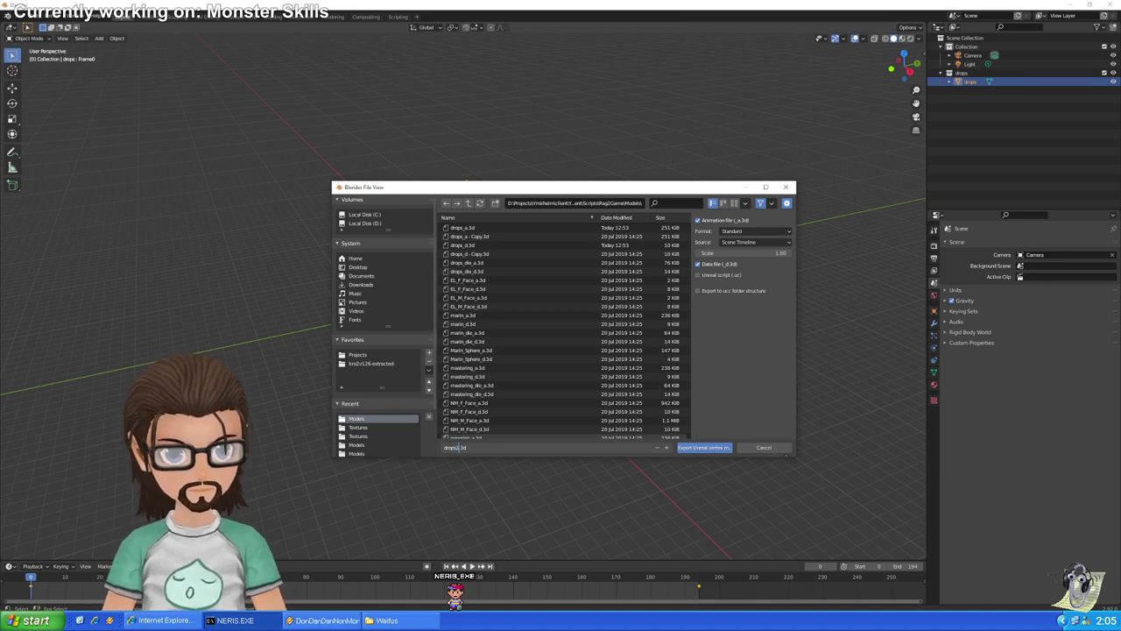
left_click(703, 447)
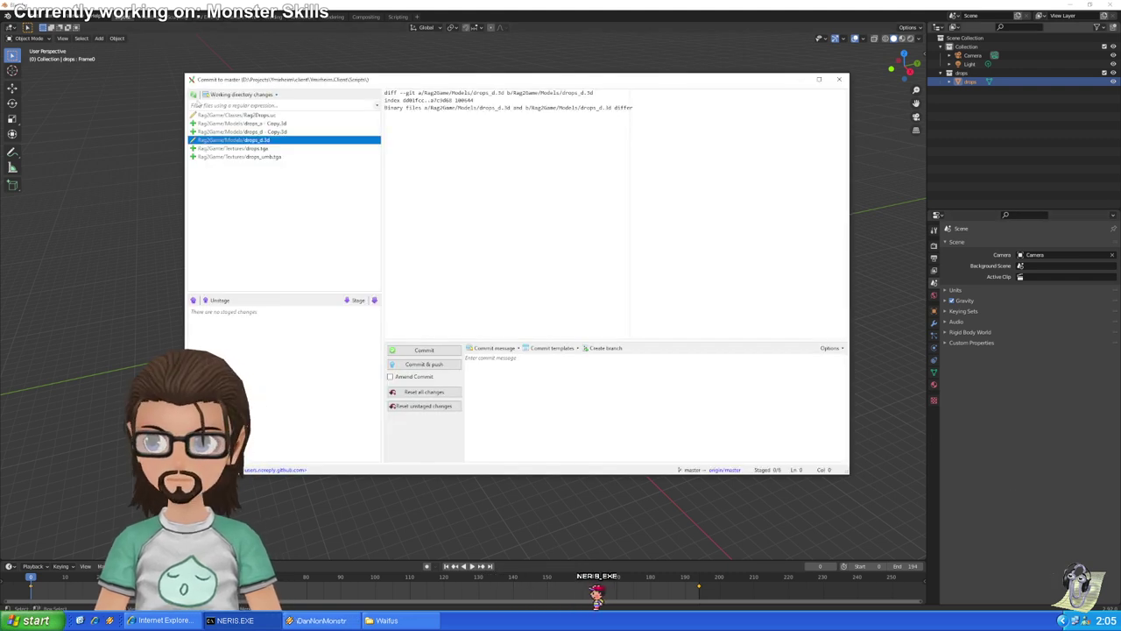
Refresh the working directory changes in the Git commit window and reopen the drops_d.3d diff
left_click(194, 95)
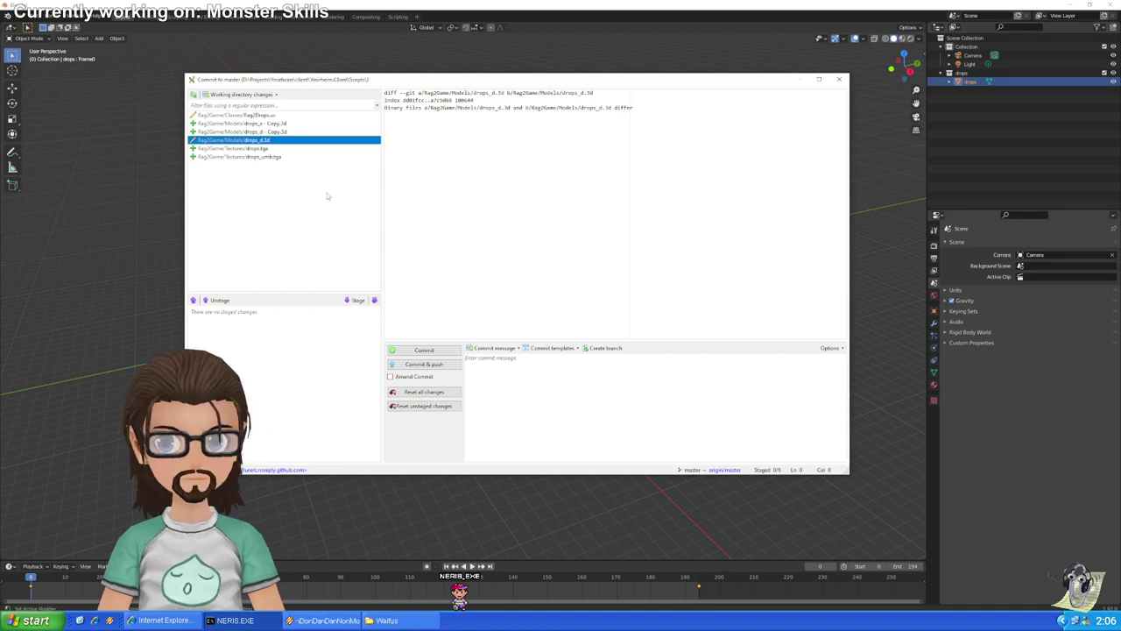
left_click(193, 94)
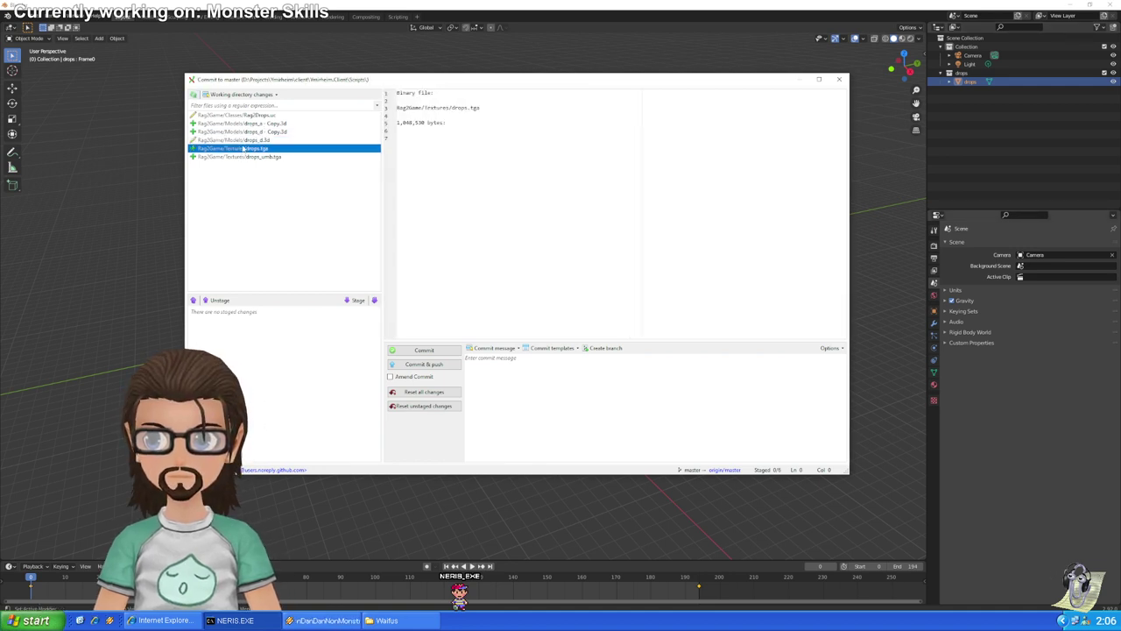
left_click(244, 140)
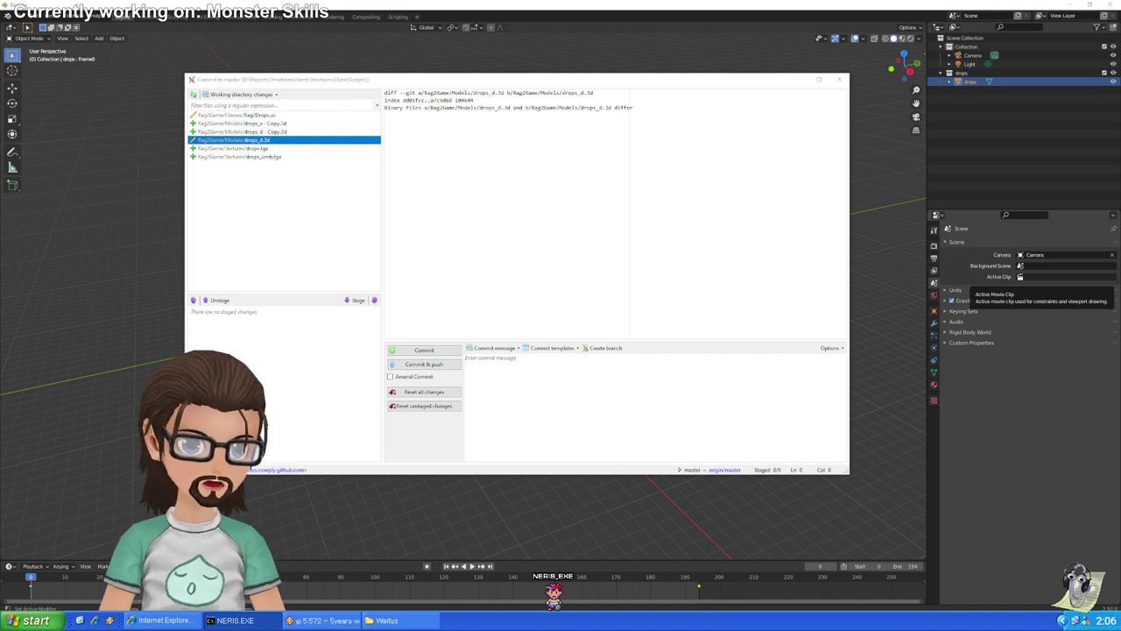
Switch to the Unreal Editor, preview the full DropsMesh animation in the mesh browser from several angles, and close the browser
key("alt+Tab")
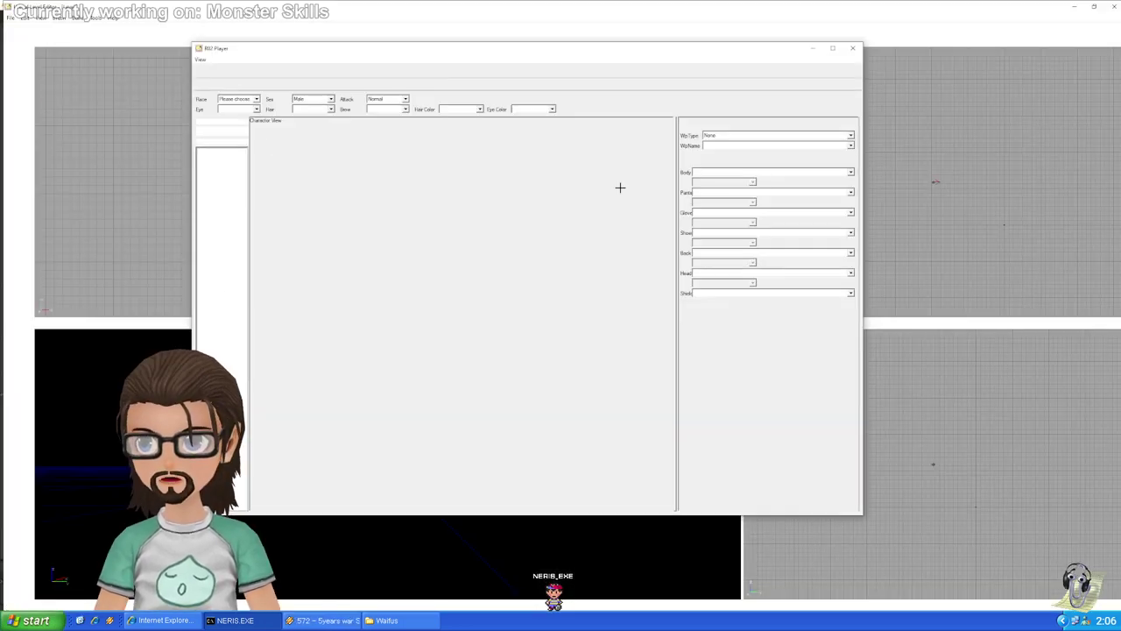
left_click(260, 69)
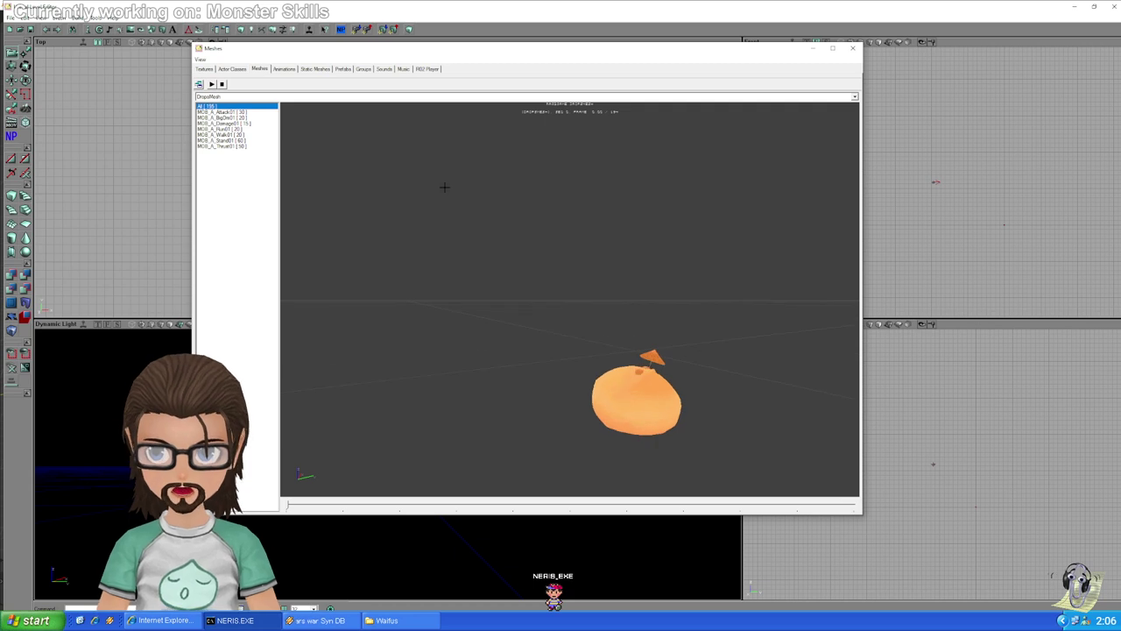
left_click(215, 96)
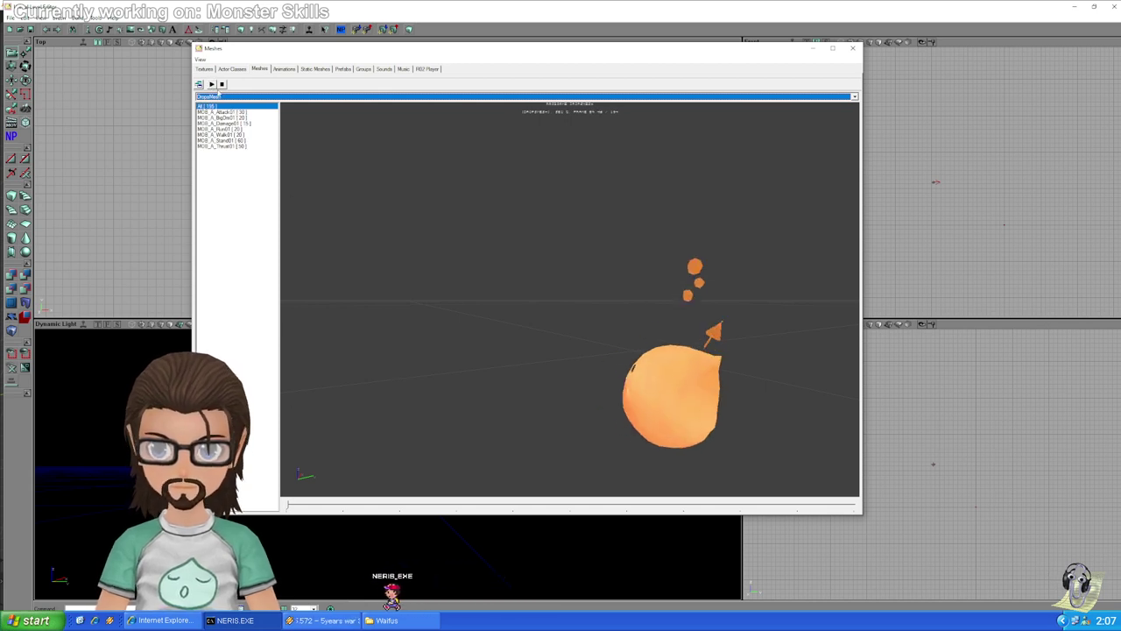
left_click_drag(664, 251, 649, 267)
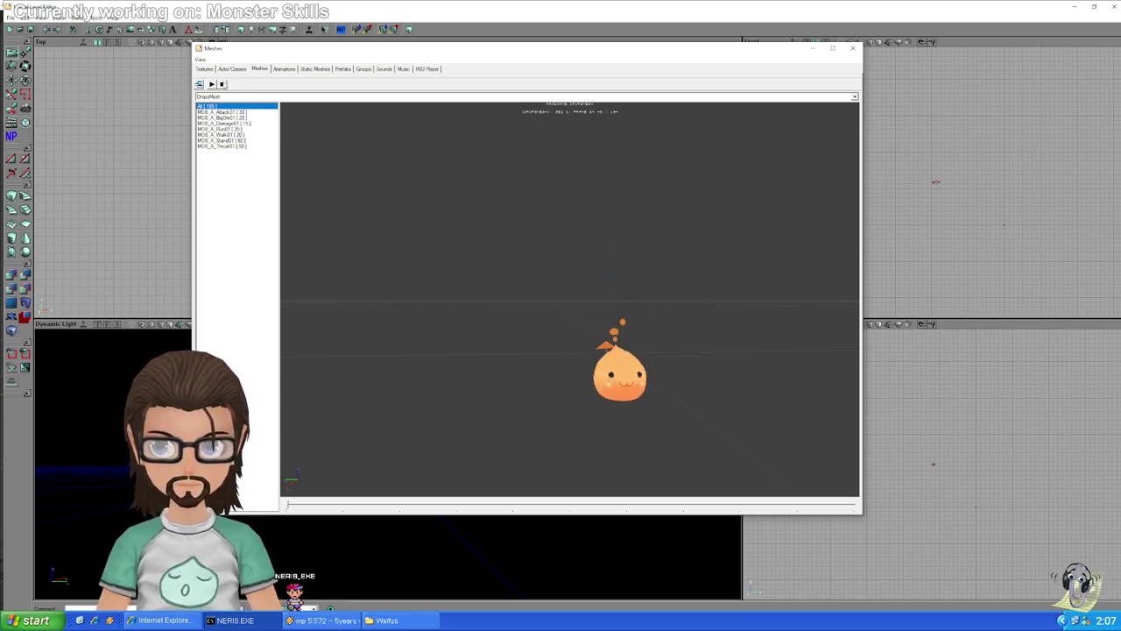
left_click(246, 96)
left_click(246, 105)
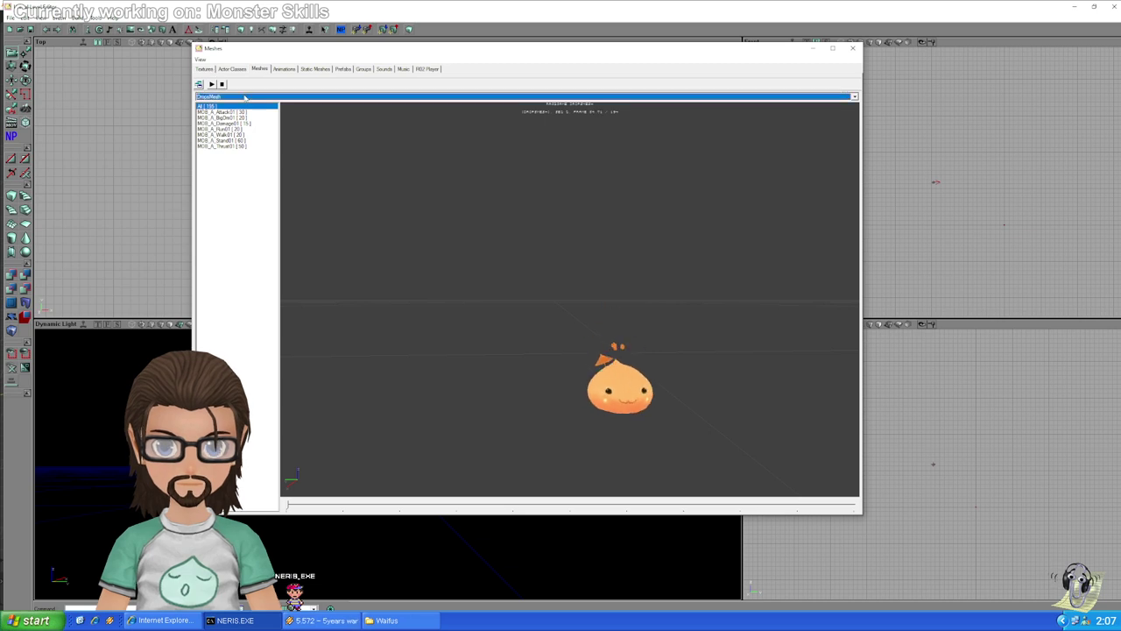
scroll(246, 97, "up", 1)
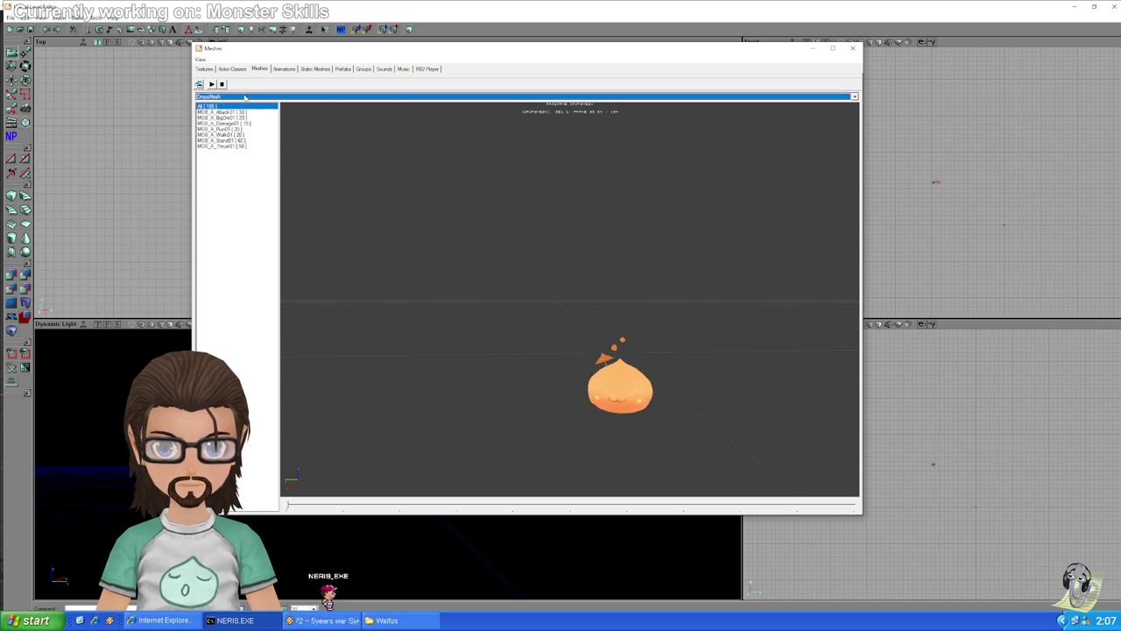
left_click(852, 48)
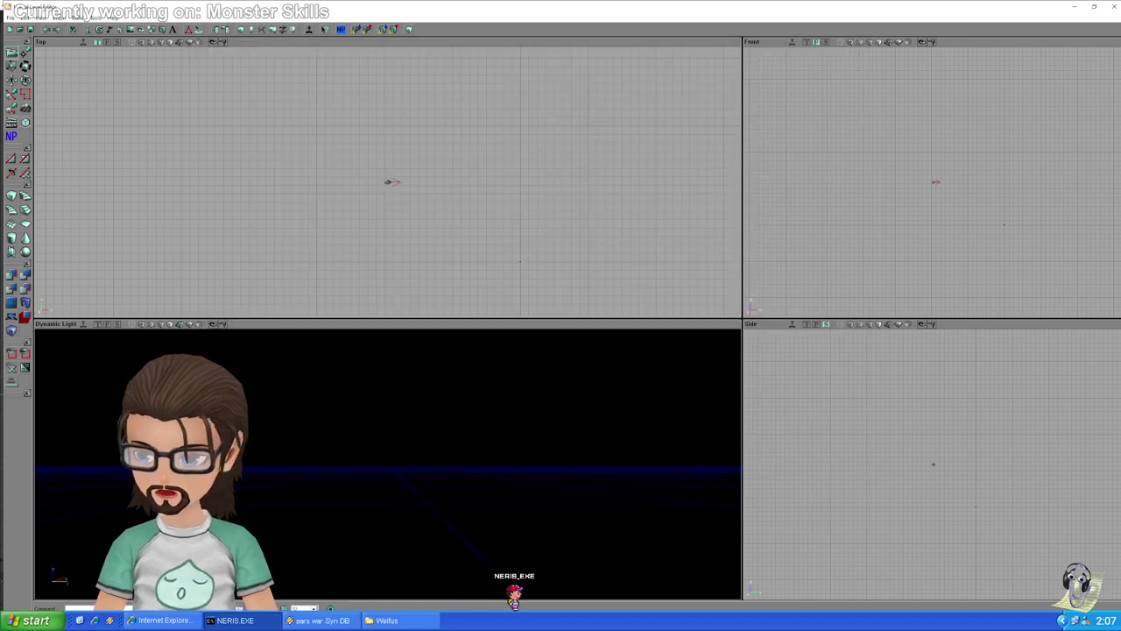
Switch back to Blender, deselect the imported drops mesh, and inspect its shape from the front
key("alt+Tab")
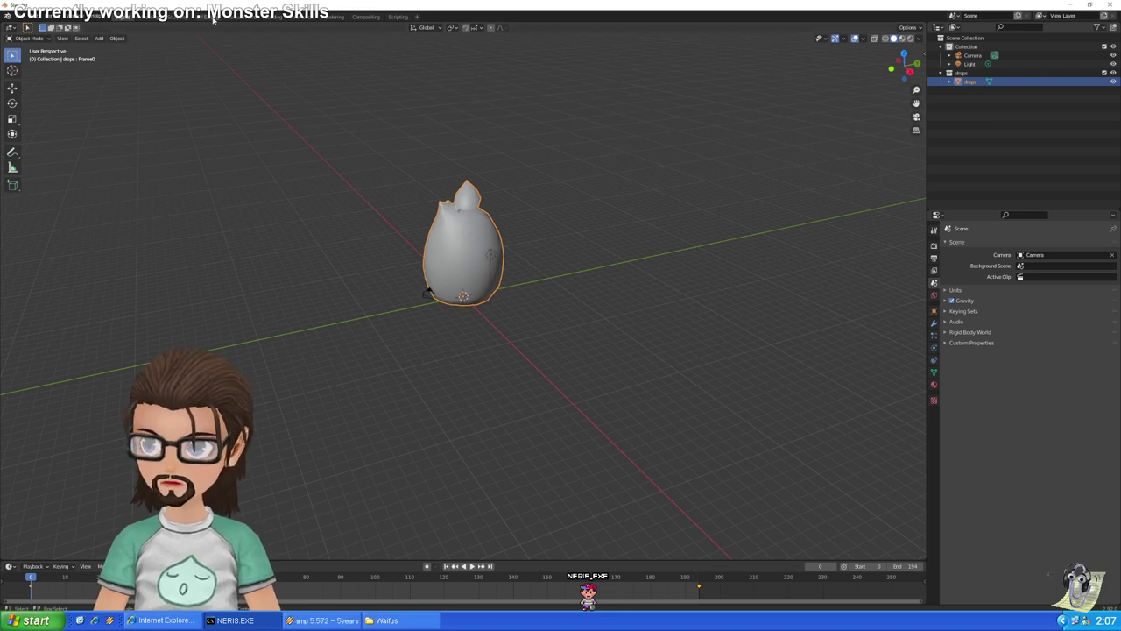
middle_click_drag(766, 224, 575, 193)
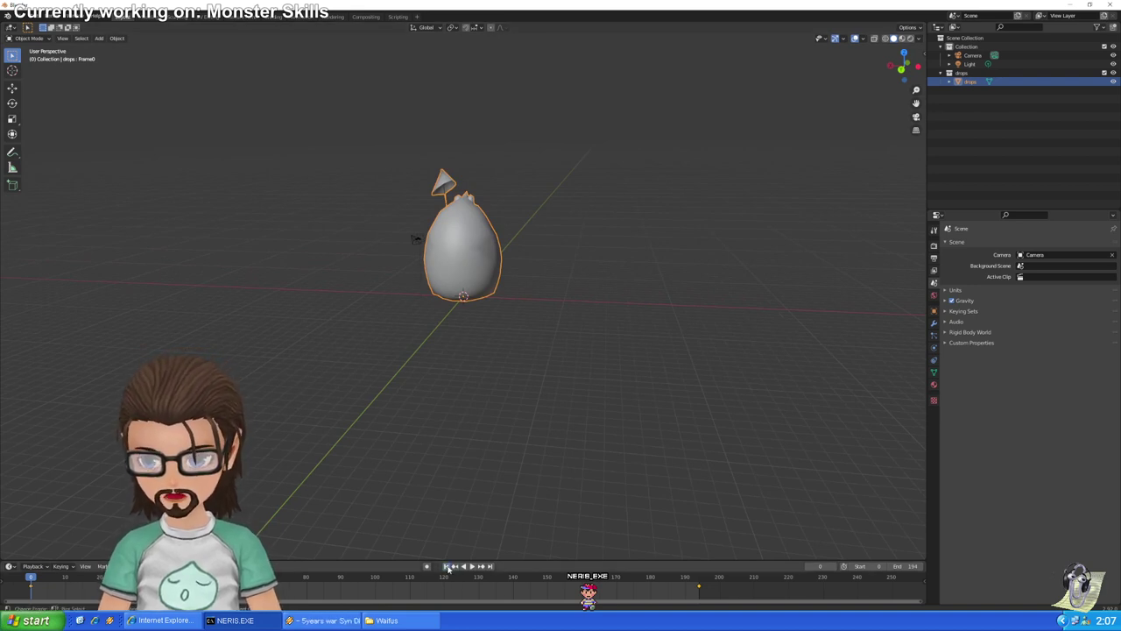
left_click(532, 333)
middle_click_drag(543, 295, 558, 299)
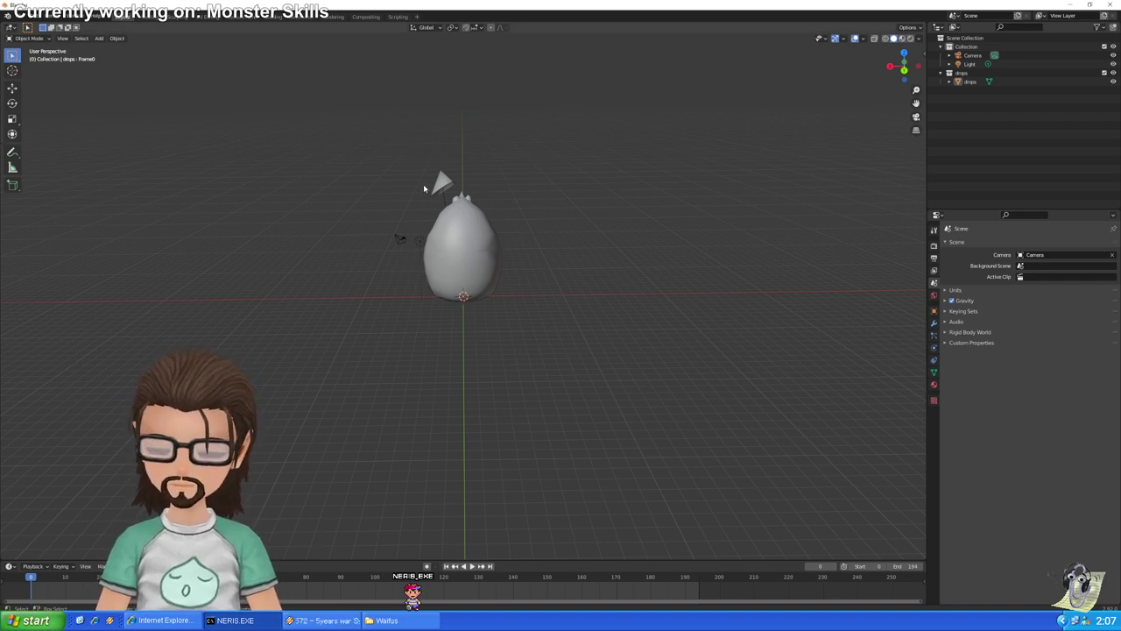
Enter Edit Mode on the drops mesh and try selecting the linked geometry of the cone-shaped canopy above the body
key("Tab")
scroll(497, 176, "up", 5)
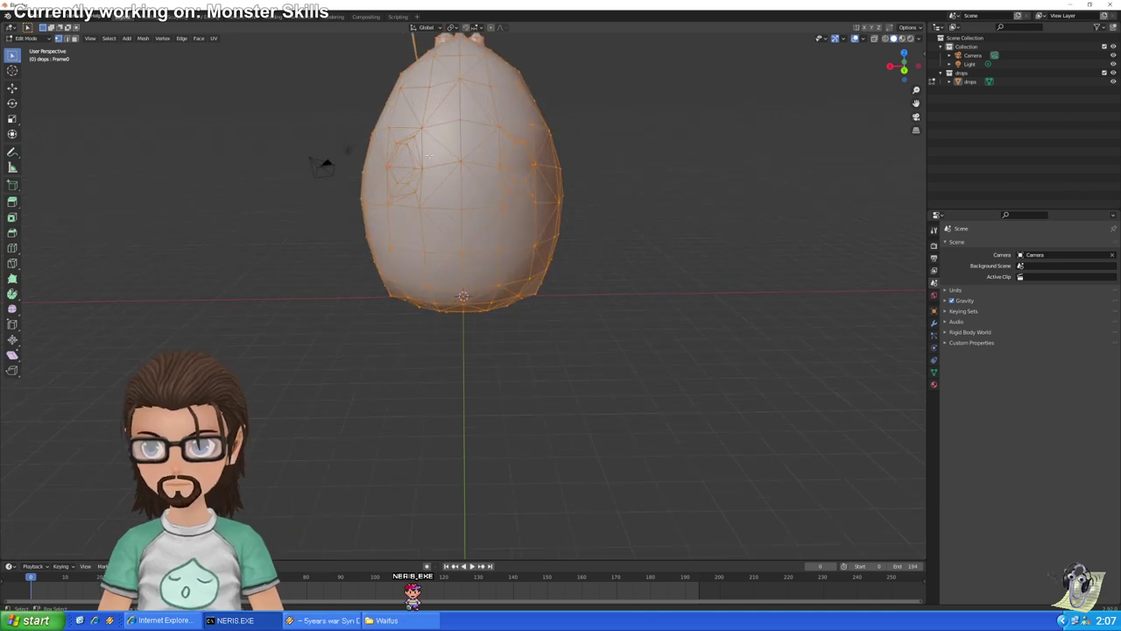
scroll(497, 176, "down", 3)
middle_click_drag(526, 149, 564, 108)
key("alt+a")
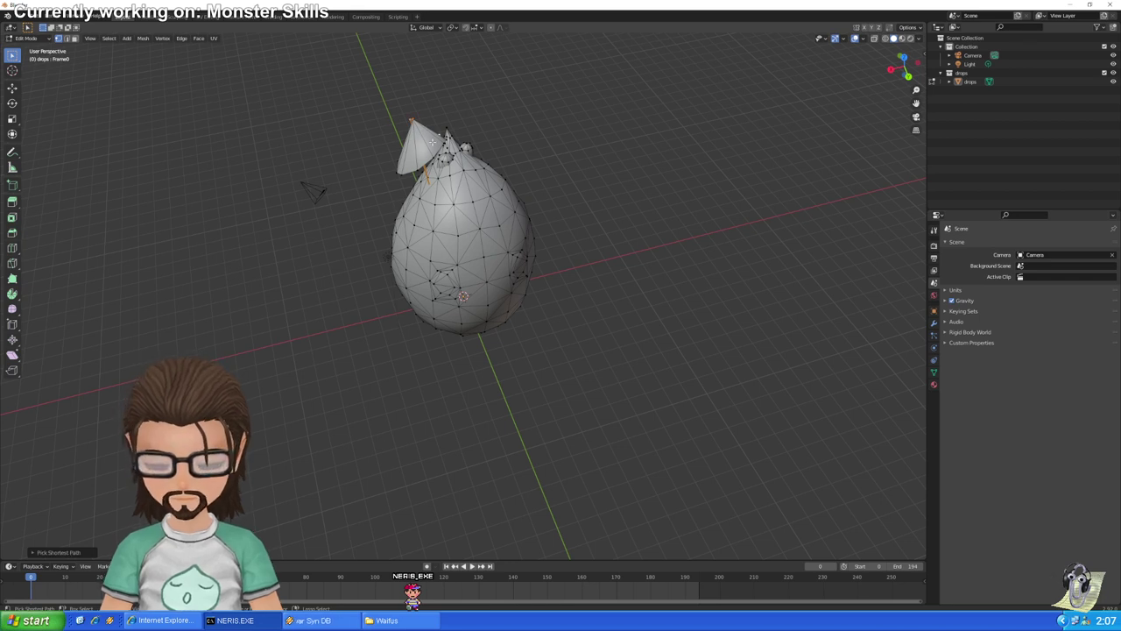
key("ctrl+l")
right_click(600, 153)
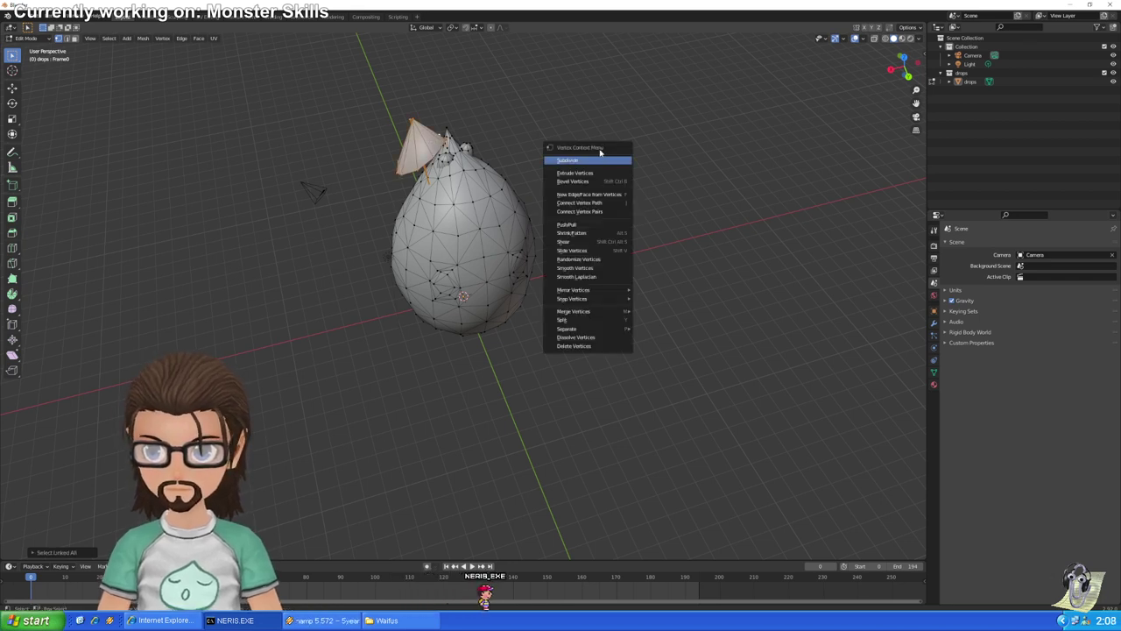
key("Escape")
key("alt+a")
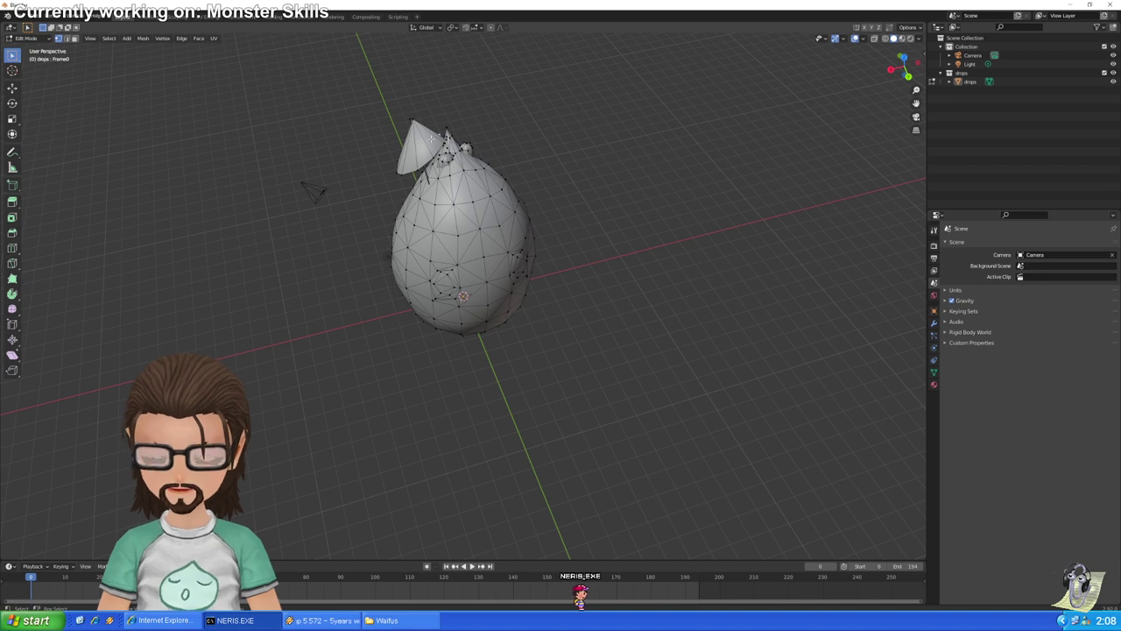
Select all linked geometry of the umbrella above the body, covering both the canopy and its stick
key("ctrl+l")
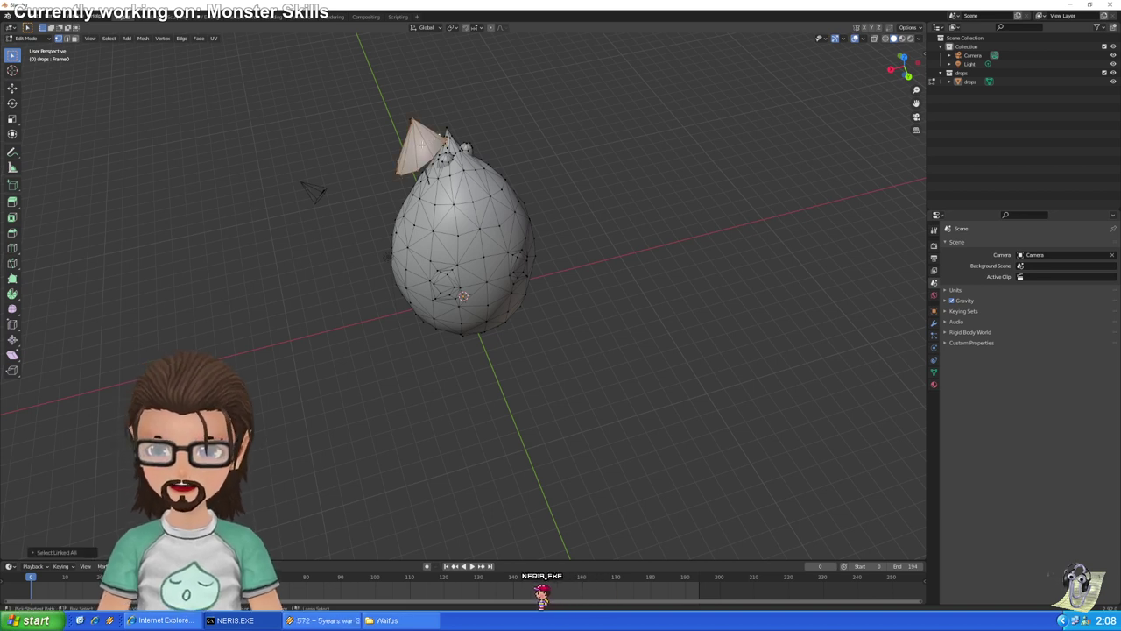
left_click(424, 169, "ctrl")
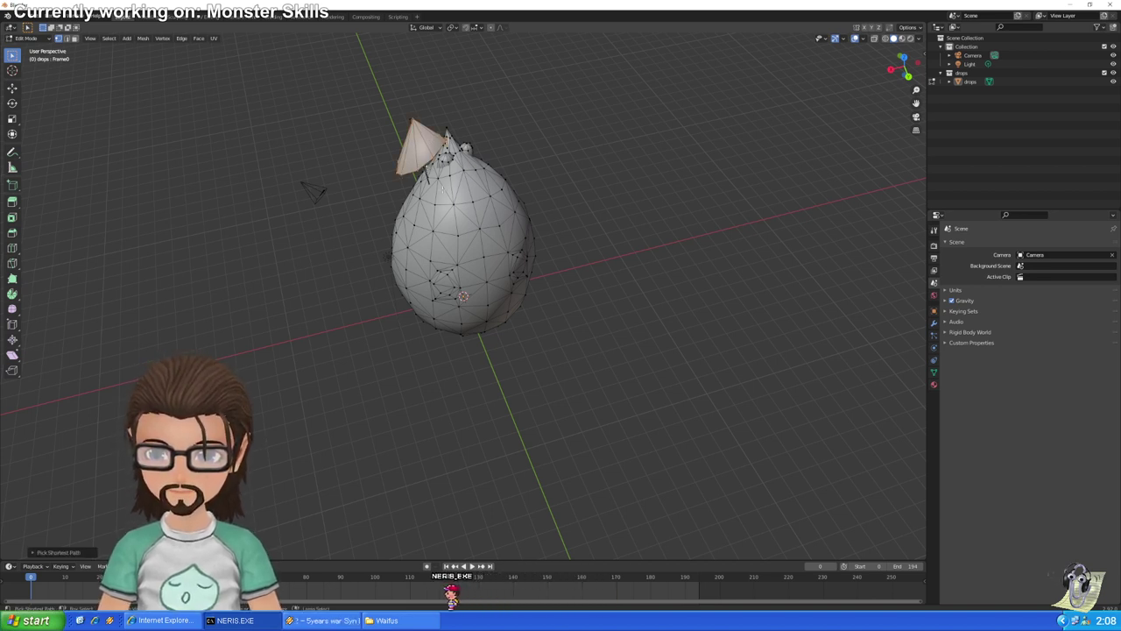
middle_click_drag(653, 112, 660, 103)
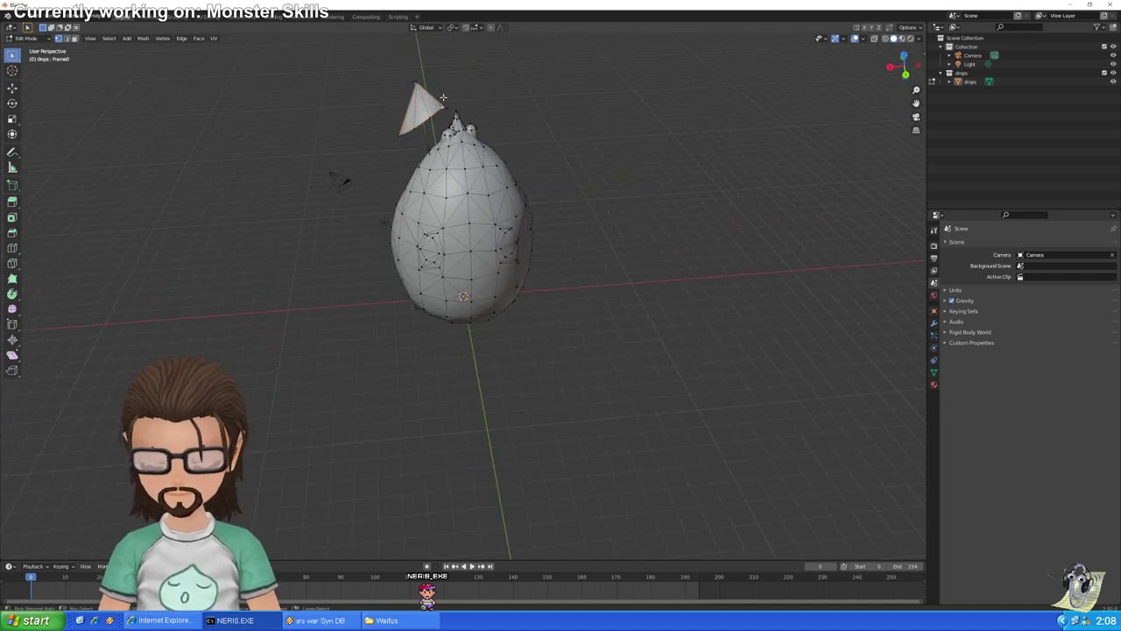
key("ctrl+l")
scroll(438, 121, "up", 4)
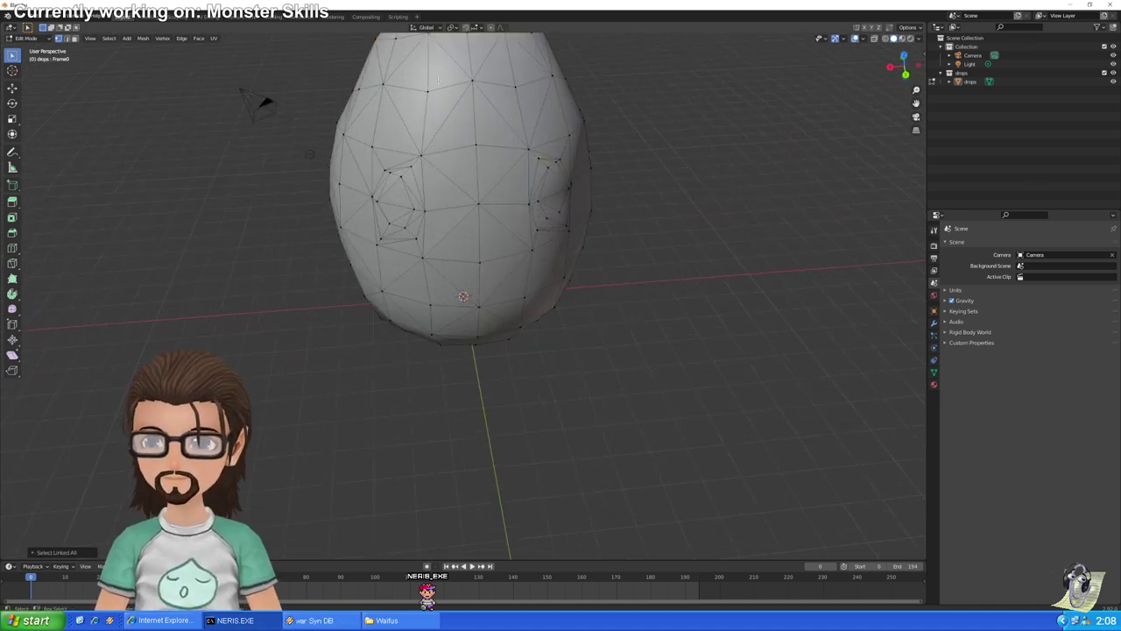
scroll(423, 48, "down", 1)
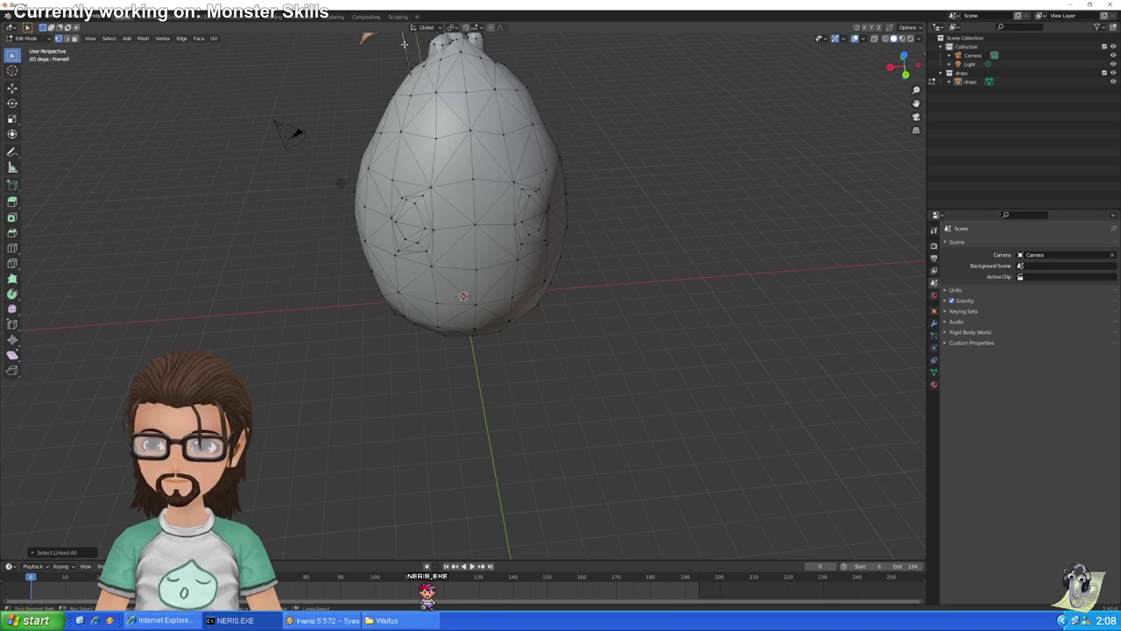
left_click(447, 67)
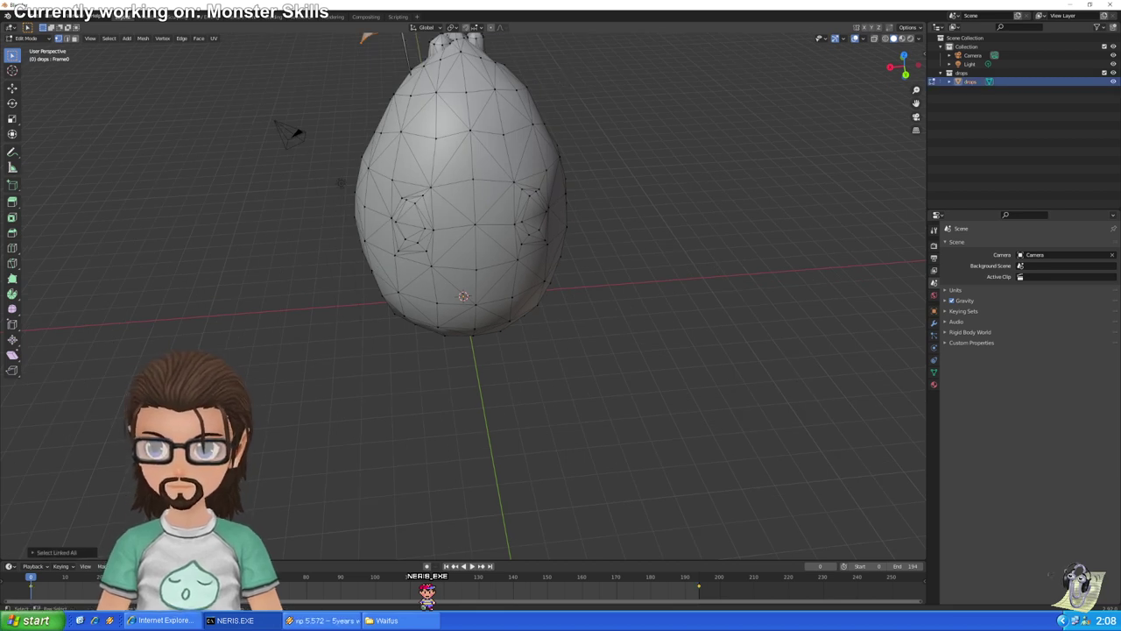
scroll(496, 104, "down", 3)
scroll(447, 111, "up", 1)
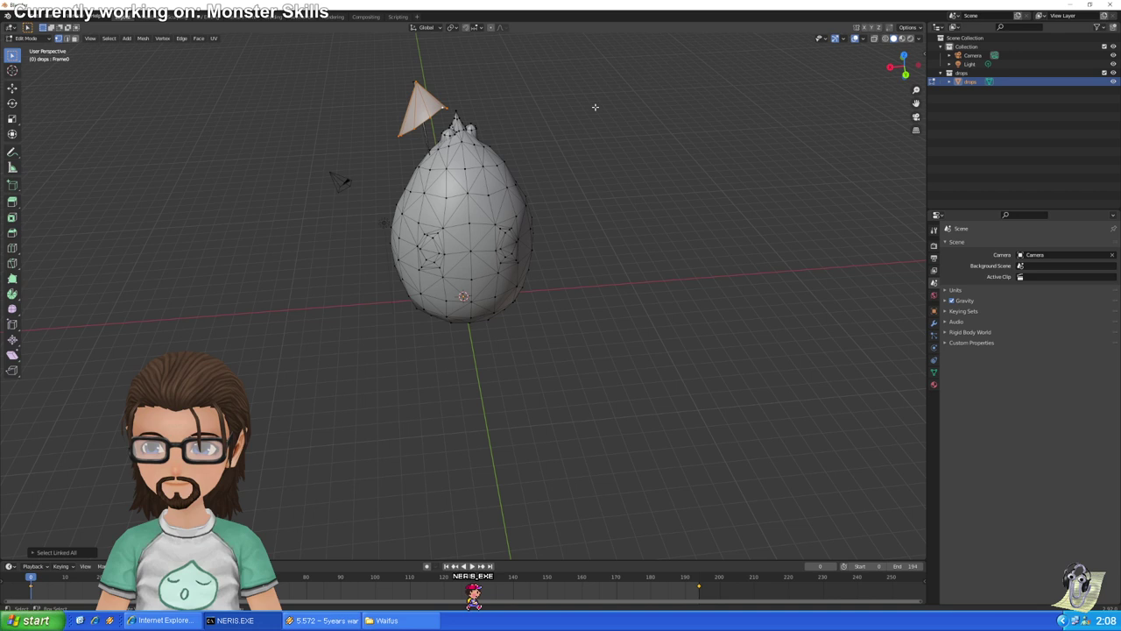
left_click(423, 105)
key("ctrl+l")
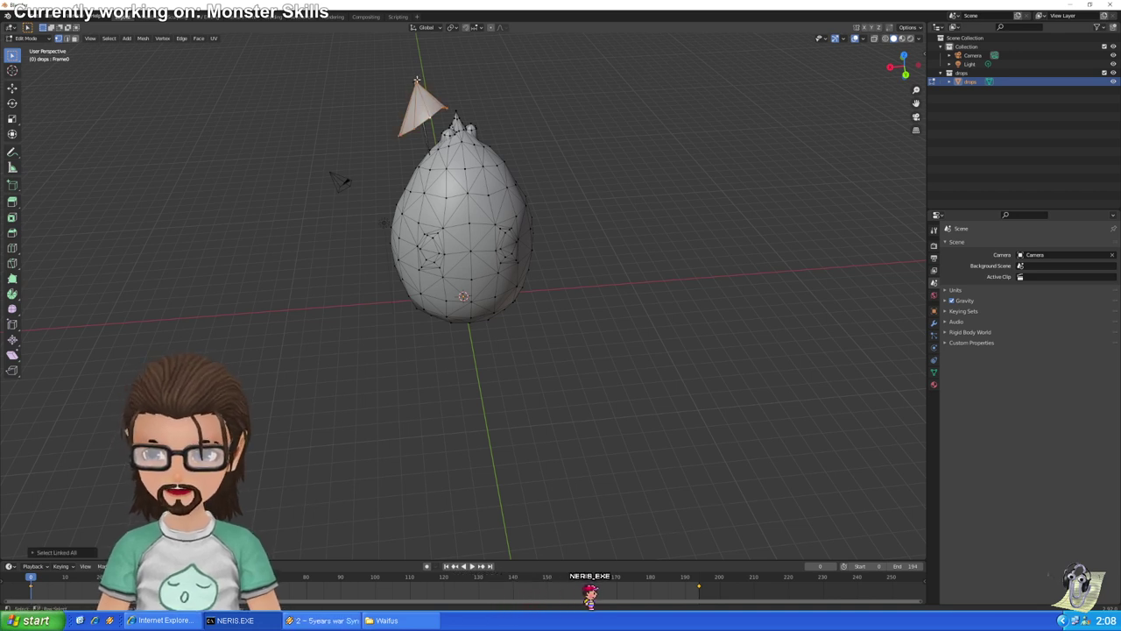
left_click(417, 79, "ctrl")
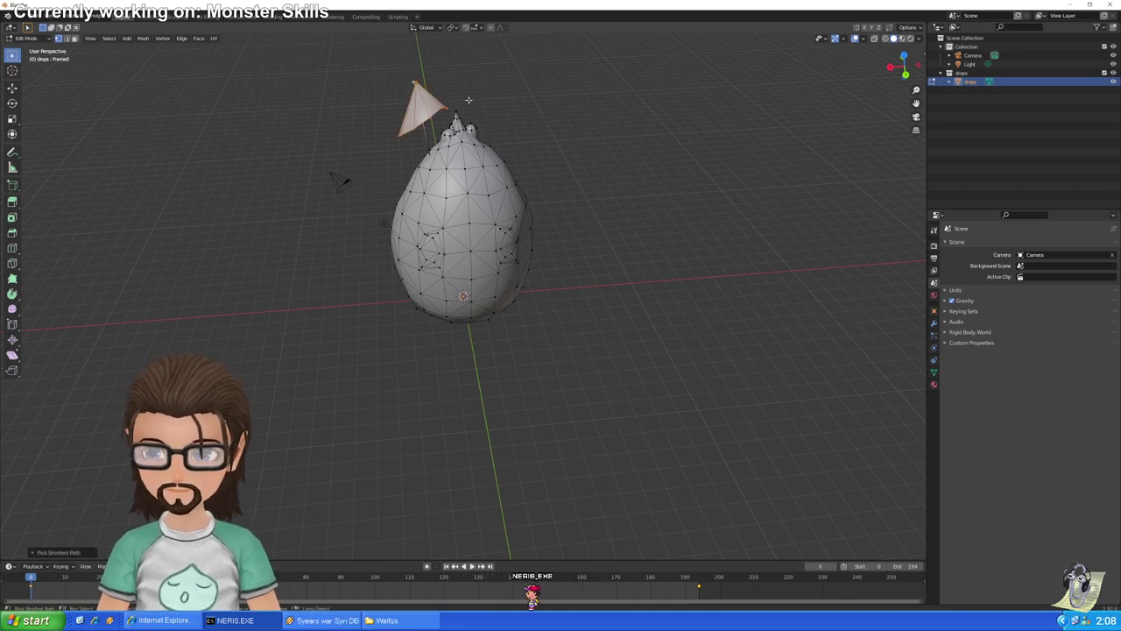
key("ctrl+l")
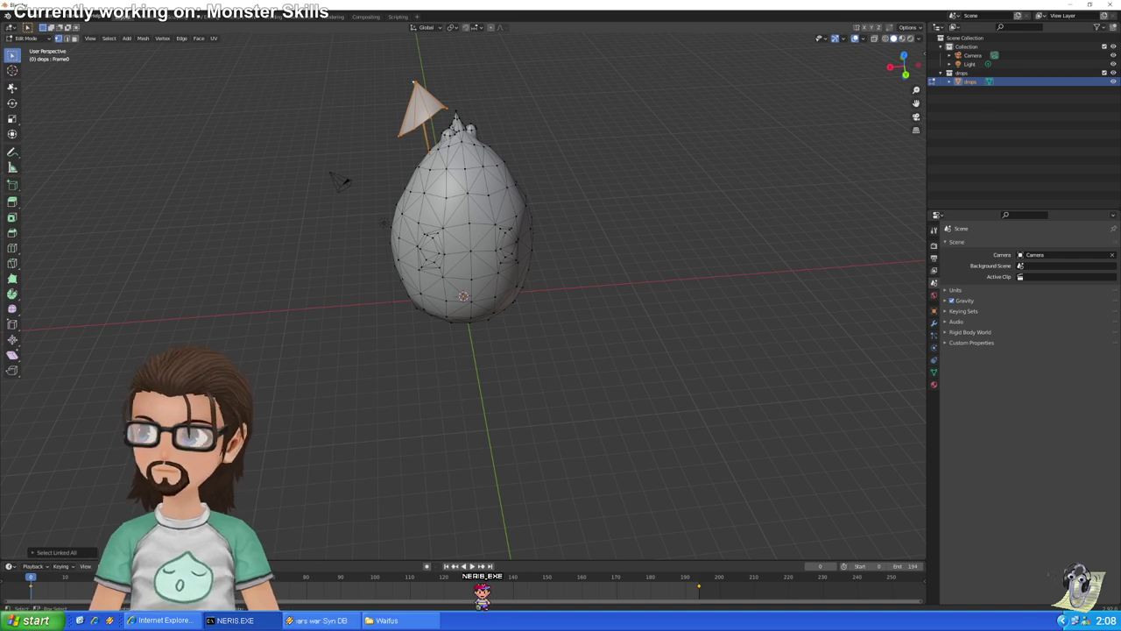
Examine the selected umbrella's UV layout and the material settings of the drops mesh
left_click(204, 18)
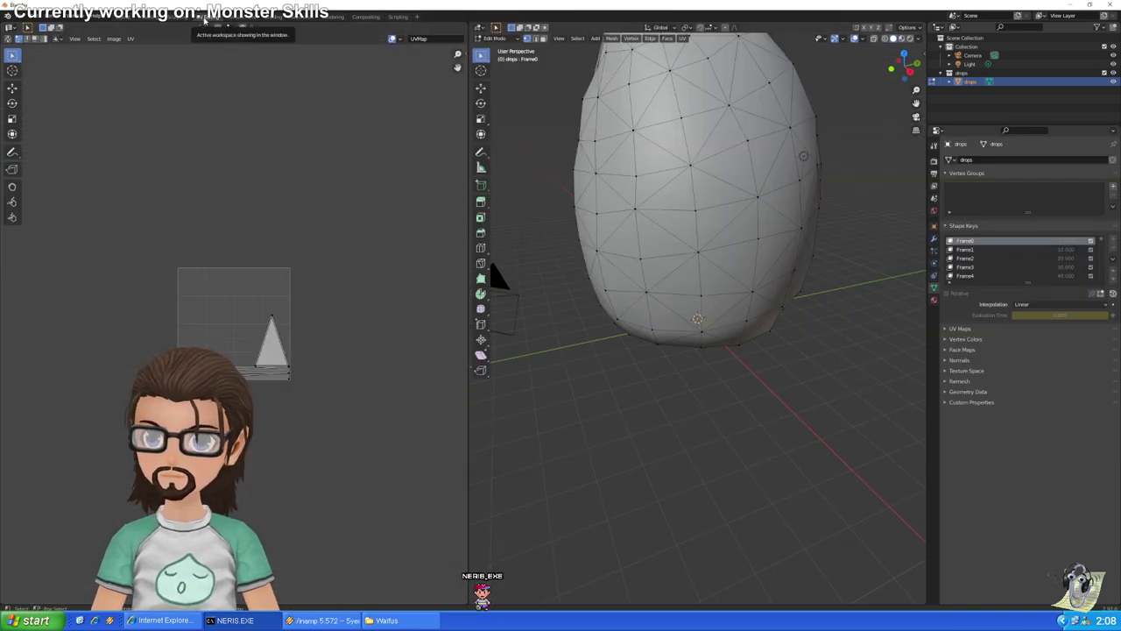
left_click(934, 300)
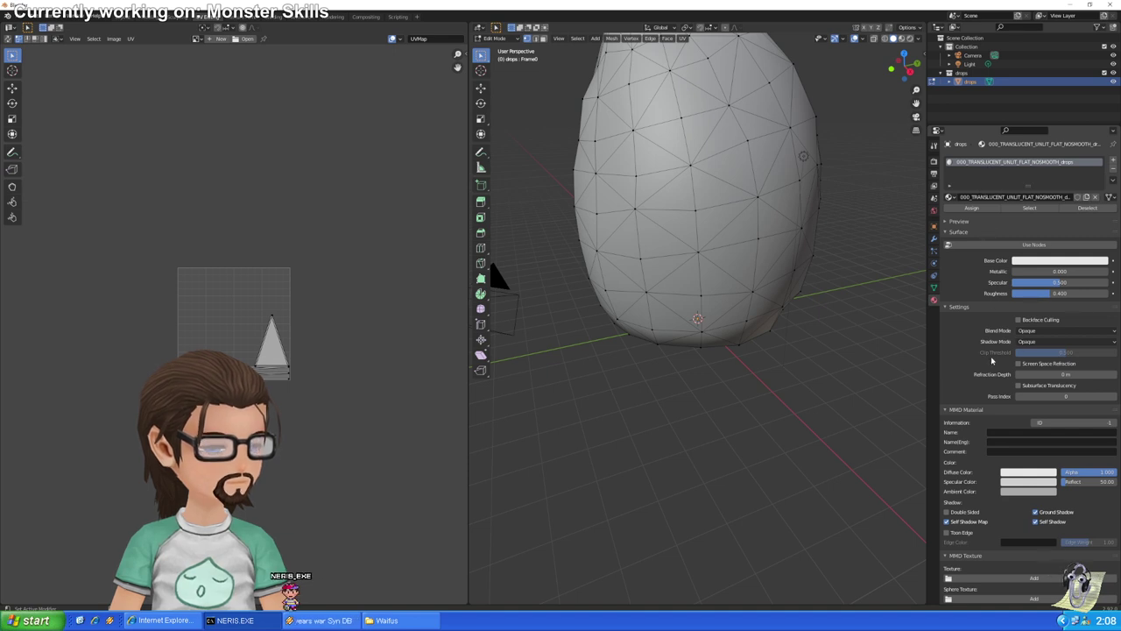
Close the file without saving and start an Unreal Engine Vertex Mesh import in a fresh scene
left_click(1108, 5)
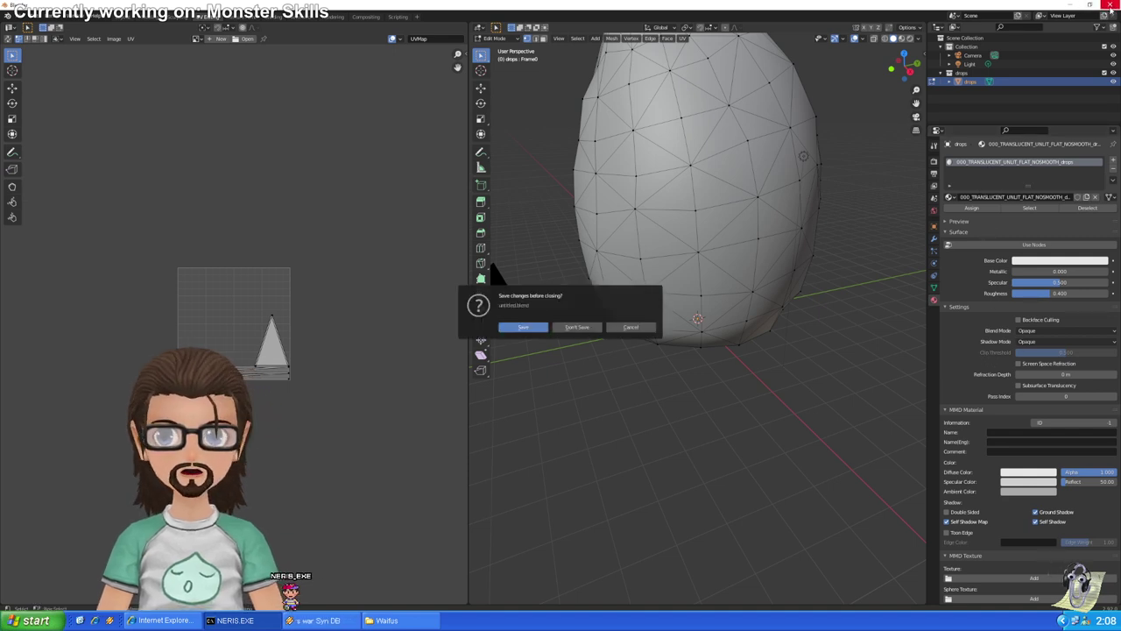
left_click(576, 326)
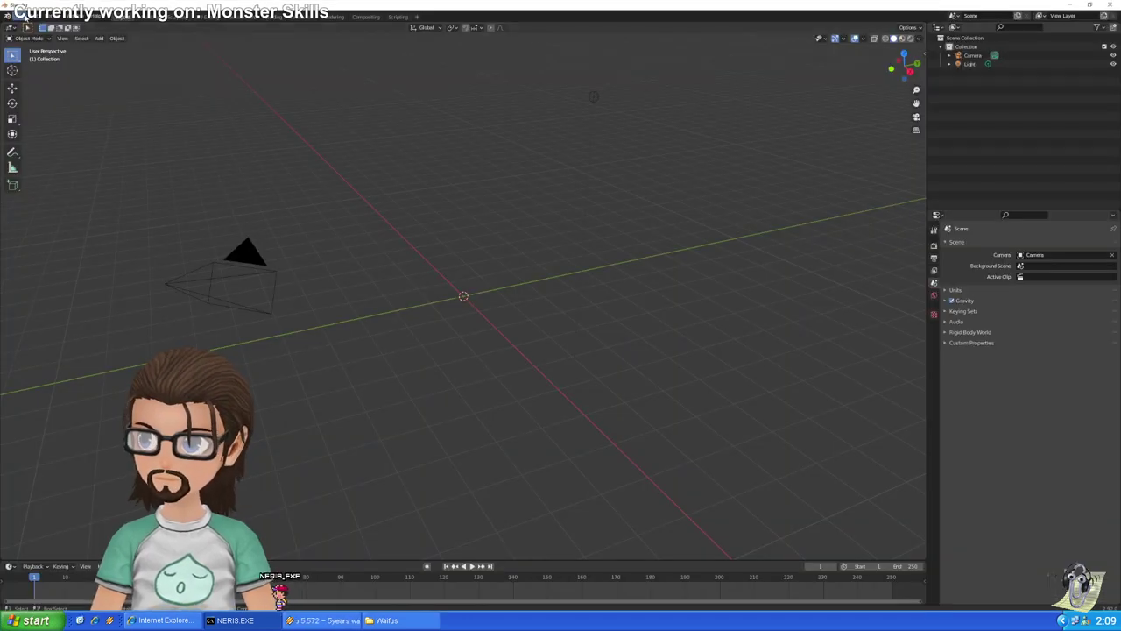
left_click(20, 16)
mouse_move(64, 136)
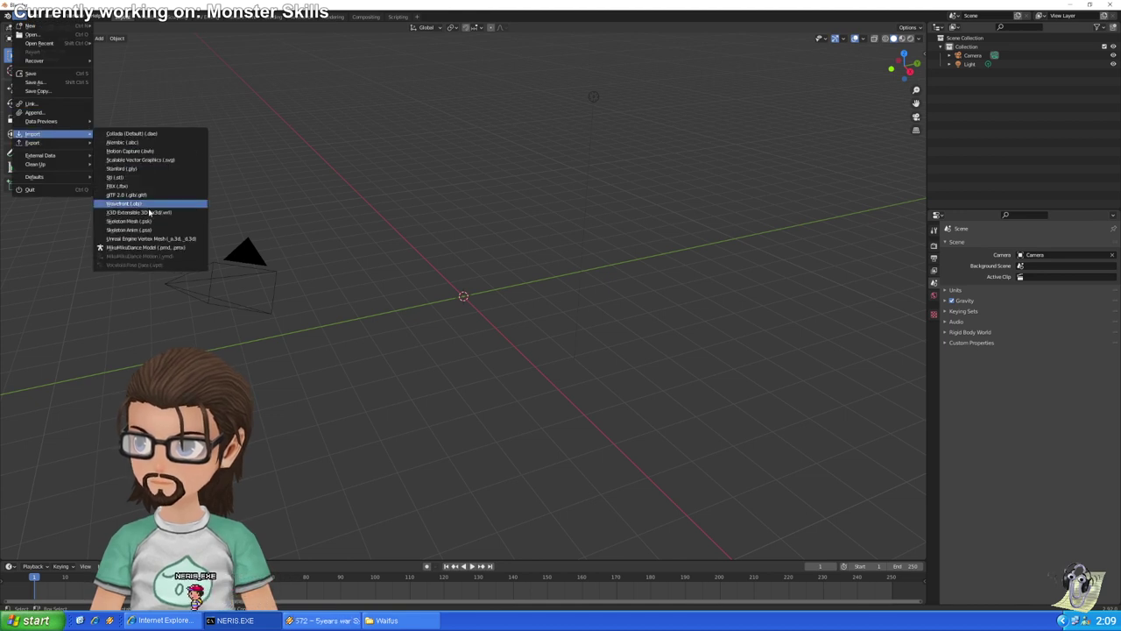
left_click(132, 249)
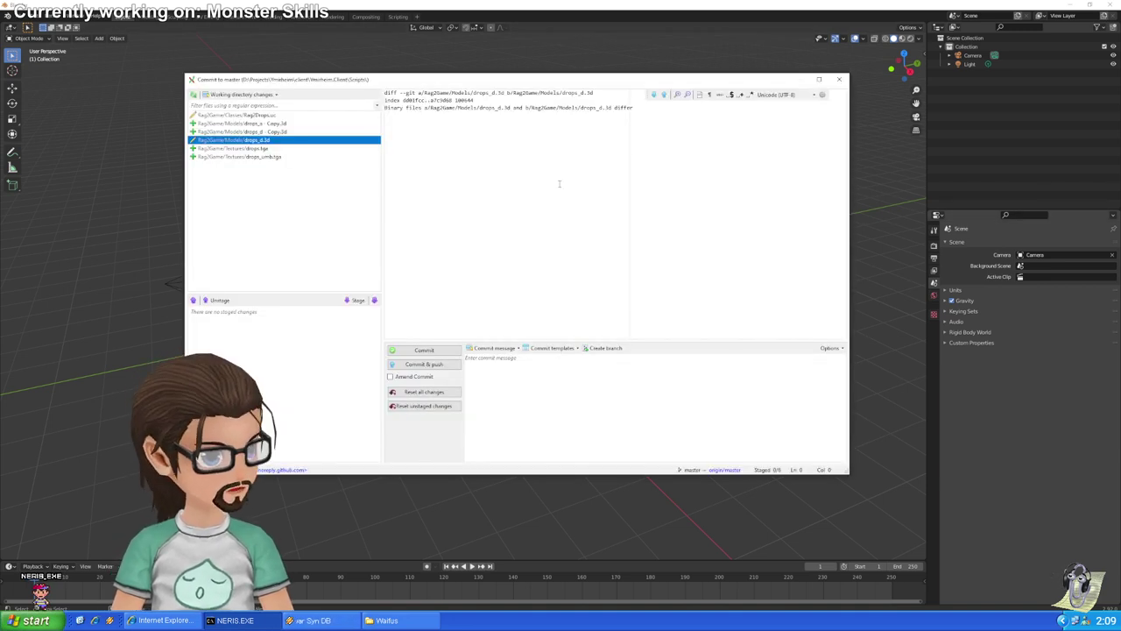
Switch to the Git commit window and reset the working-directory changes of Rag2Game/Models/drops_d.3d
right_click(266, 141)
left_click(296, 156)
left_click(548, 297)
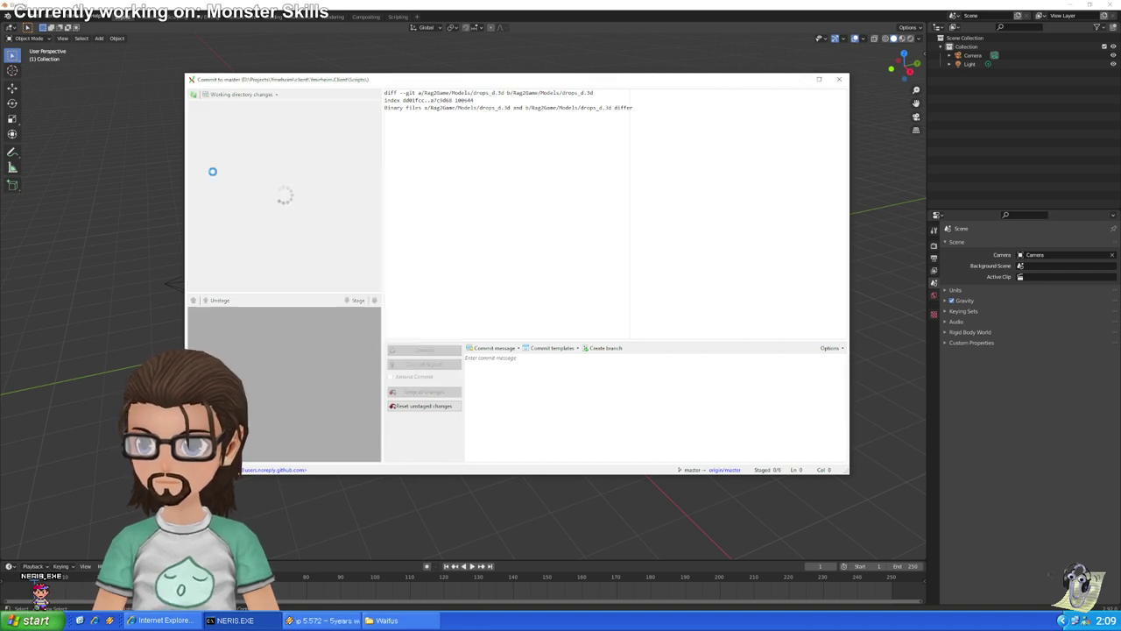
Return to the Blender file browser and import drops_d.3d from the recent Models folder
left_click(578, 13)
left_click(359, 419)
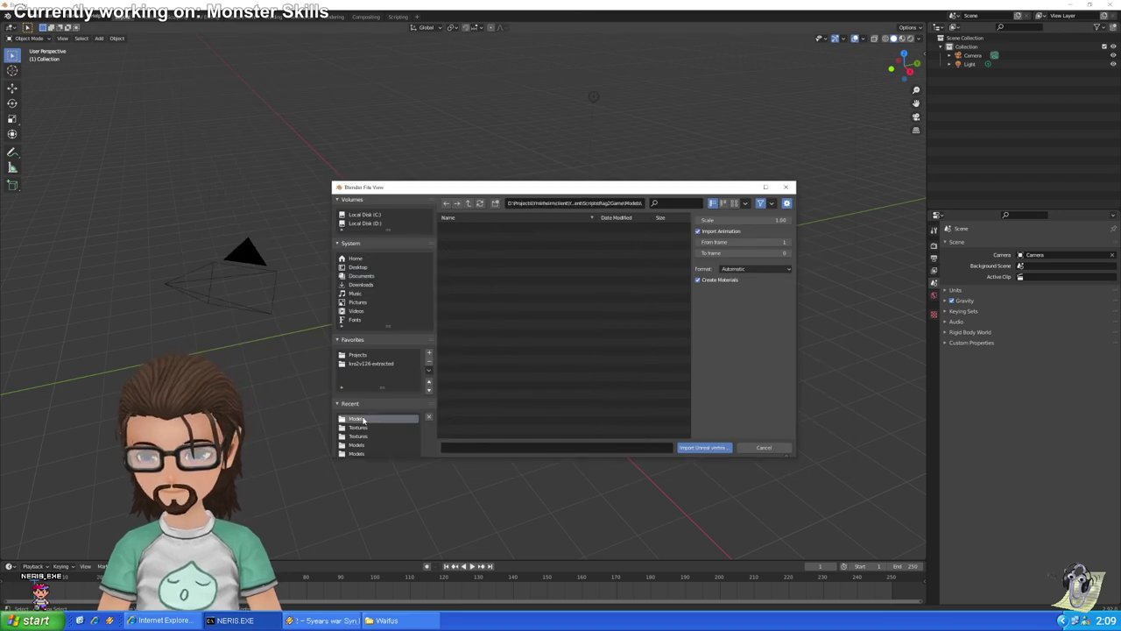
left_click(471, 248)
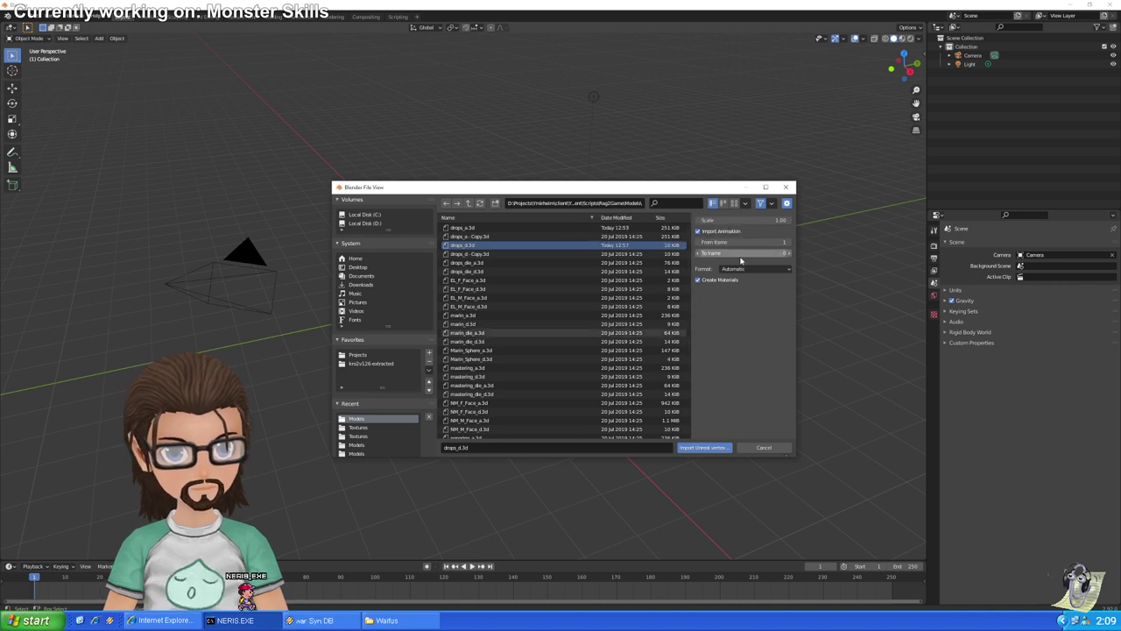
left_click(698, 447)
Select the imported drops model and add a second material slot containing a new material
scroll(666, 350, "down", 5)
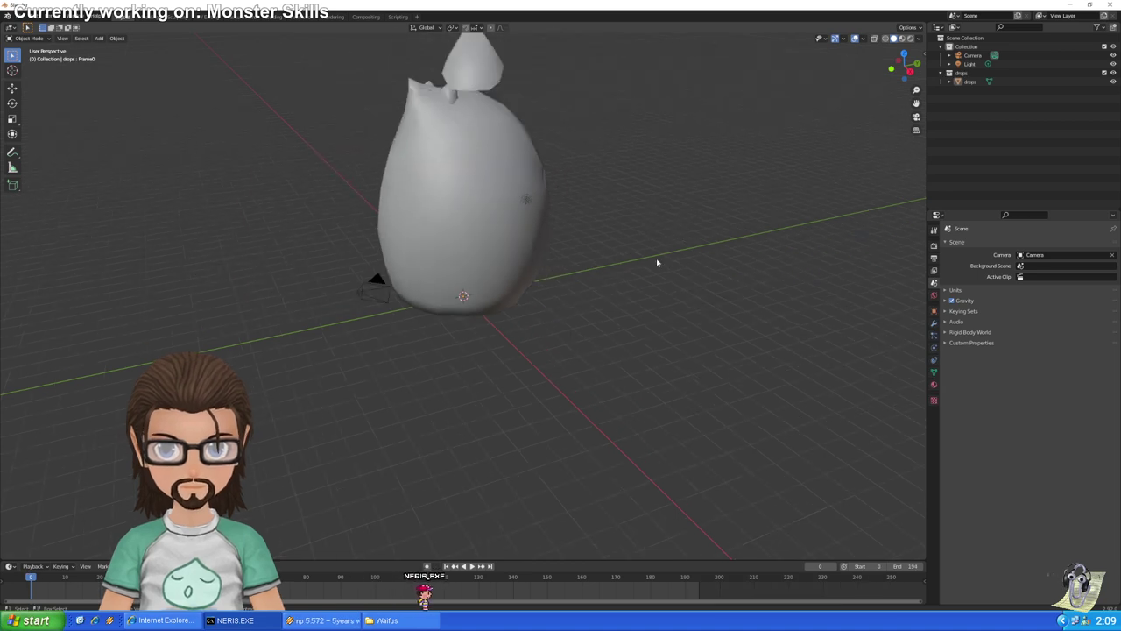
middle_click_drag(681, 193, 565, 205)
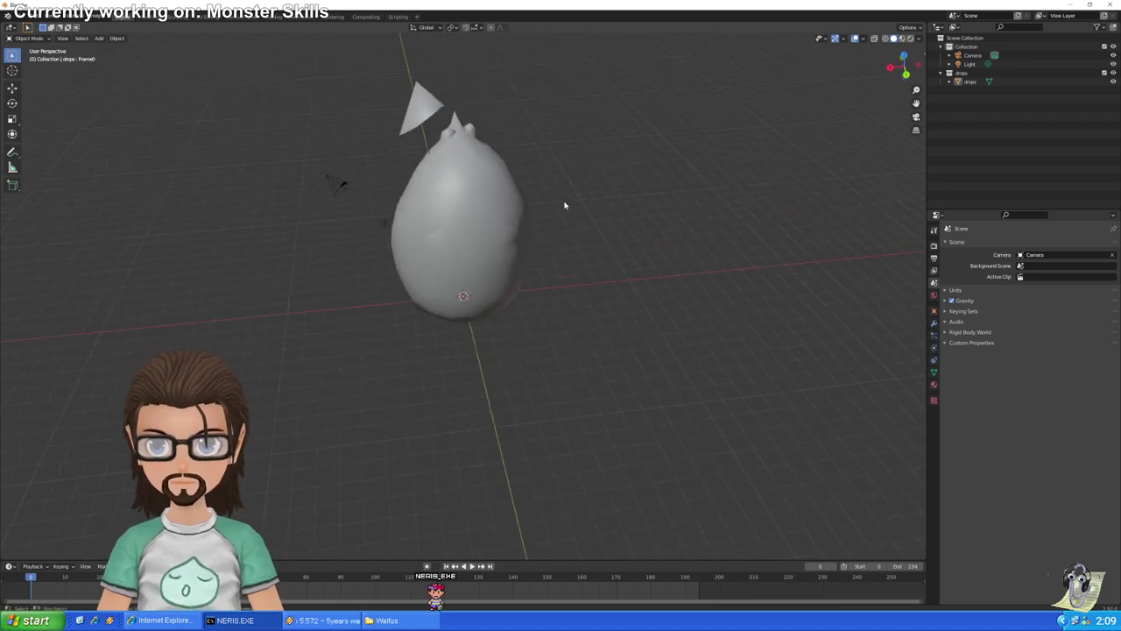
left_click(934, 385)
left_click(488, 238)
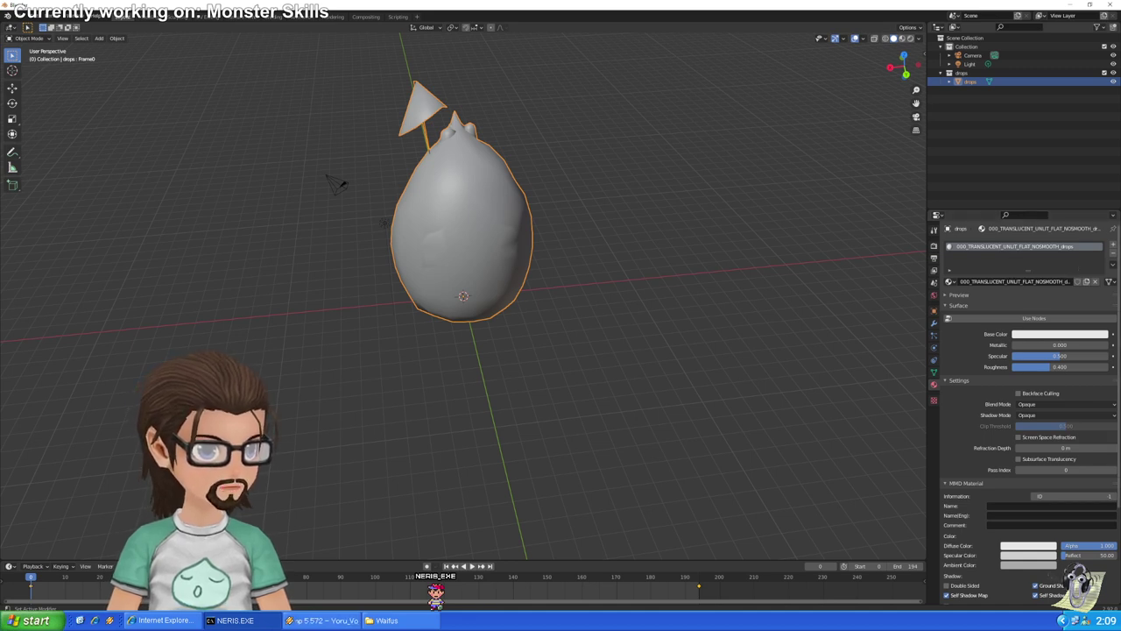
left_click(1113, 247)
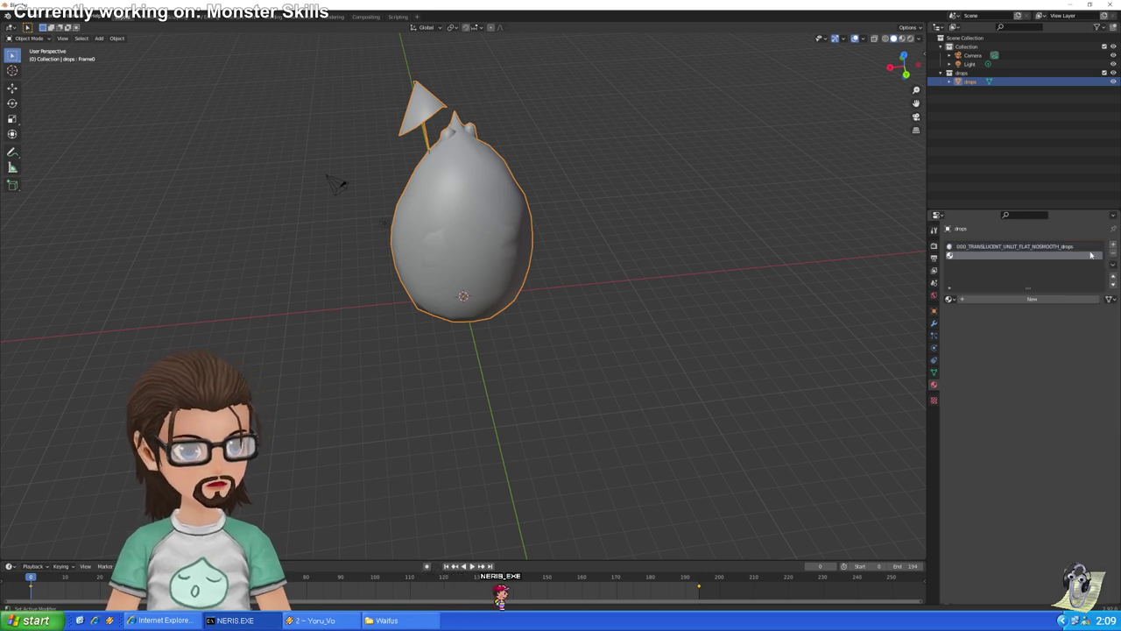
left_click(993, 300)
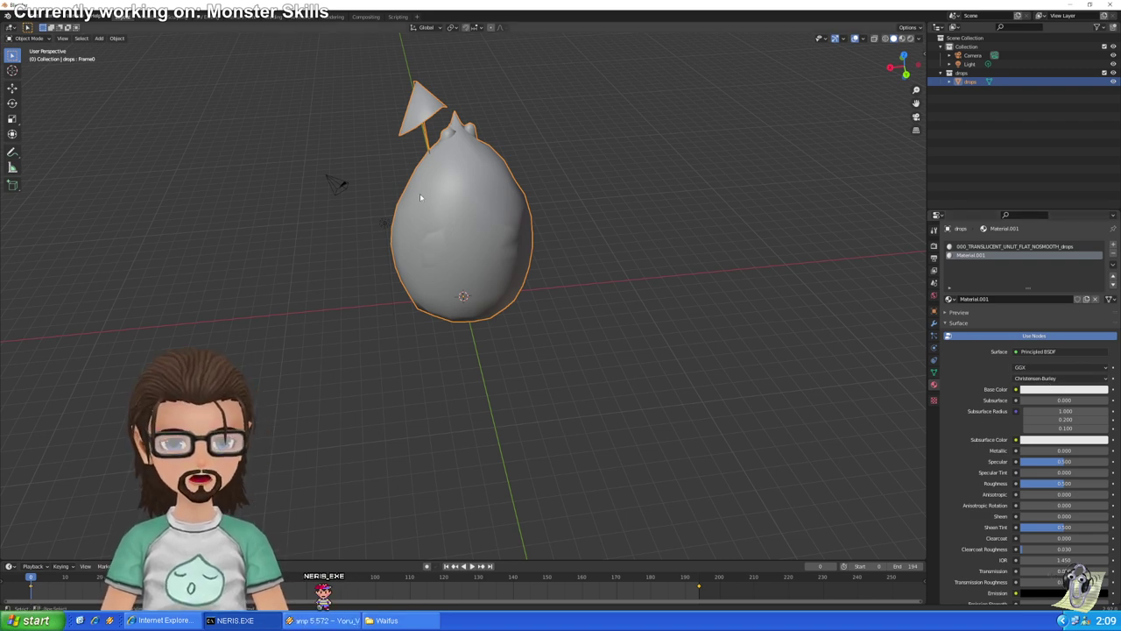
Enable nodes on the 000_TRANSLUCENT_UNLIT_FLAT_NOSMOOTH_drops material and feed its Base Color from an Image Texture
left_click(969, 247)
left_click(999, 336)
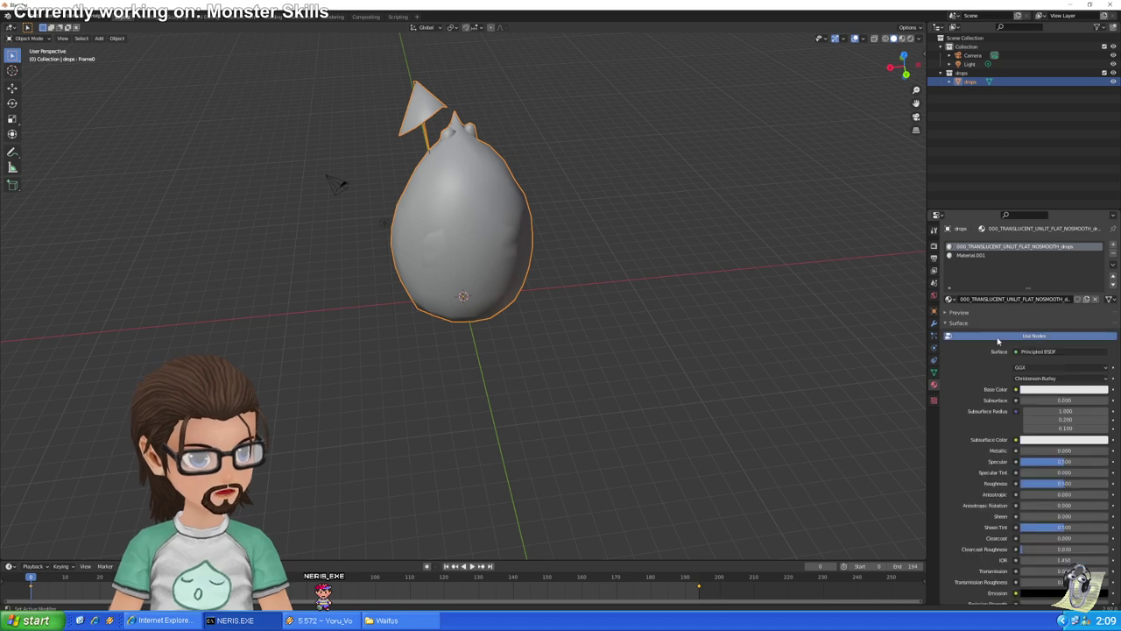
left_click(1016, 390)
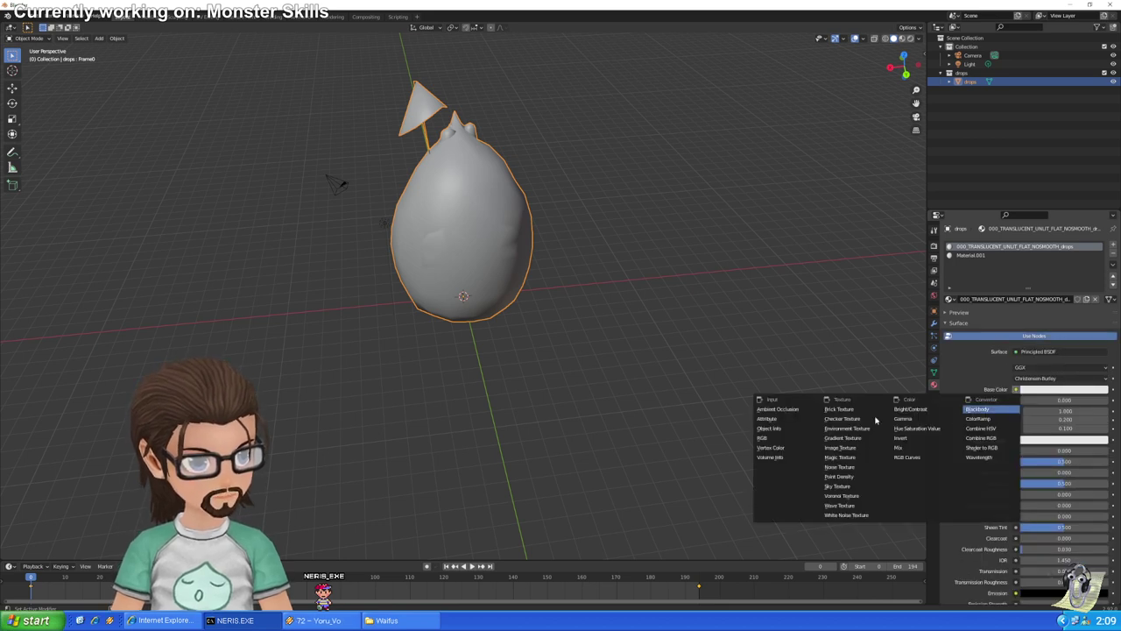
left_click(849, 451)
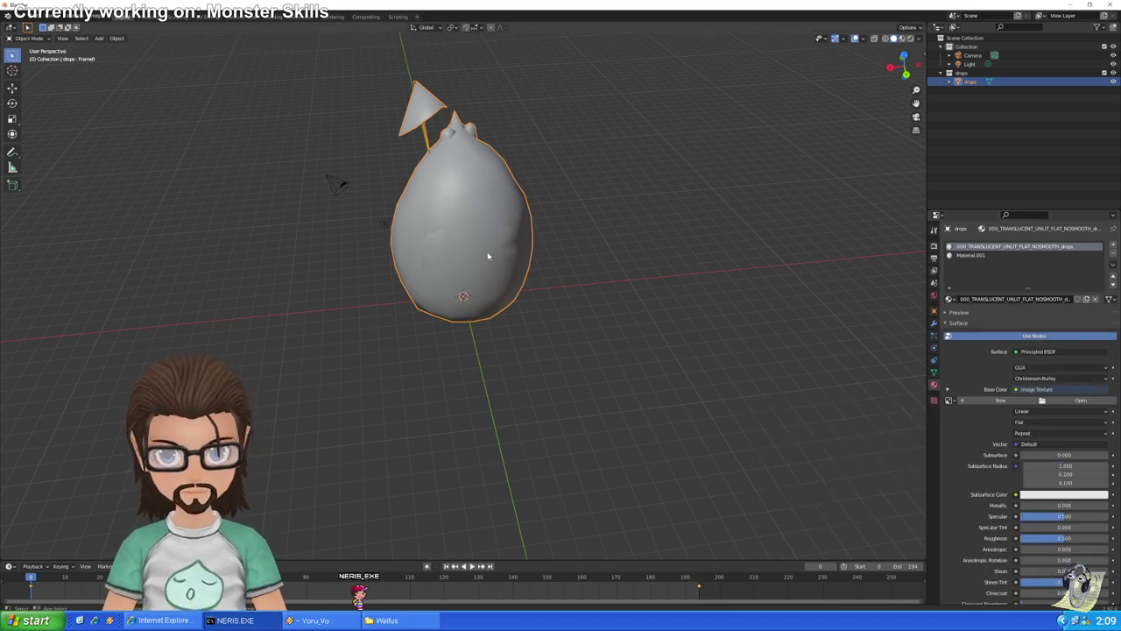
Load drops.tga from the Textures folder as the base colour image and show the deselected model in Rendered shading
left_click(1081, 400)
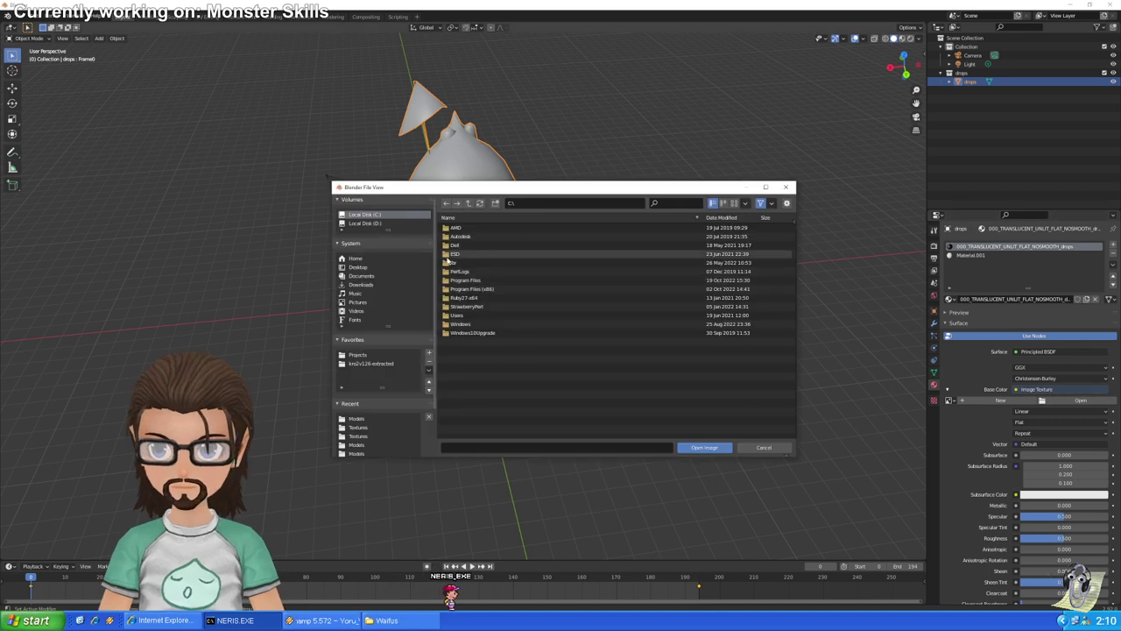
left_click(358, 427)
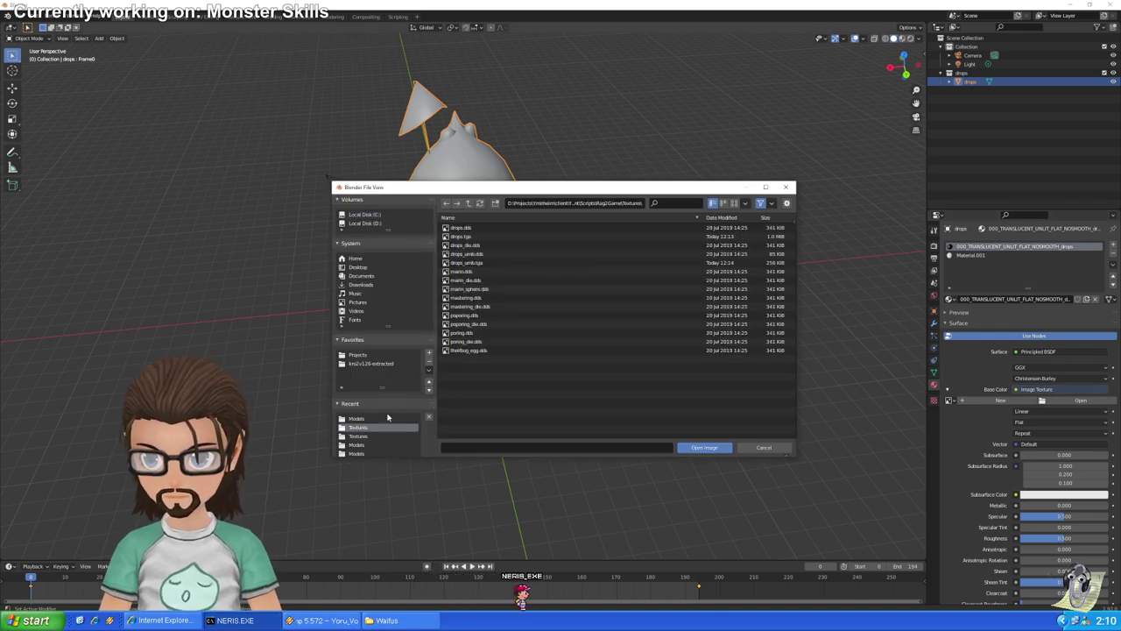
left_click(481, 237)
double_click(481, 237)
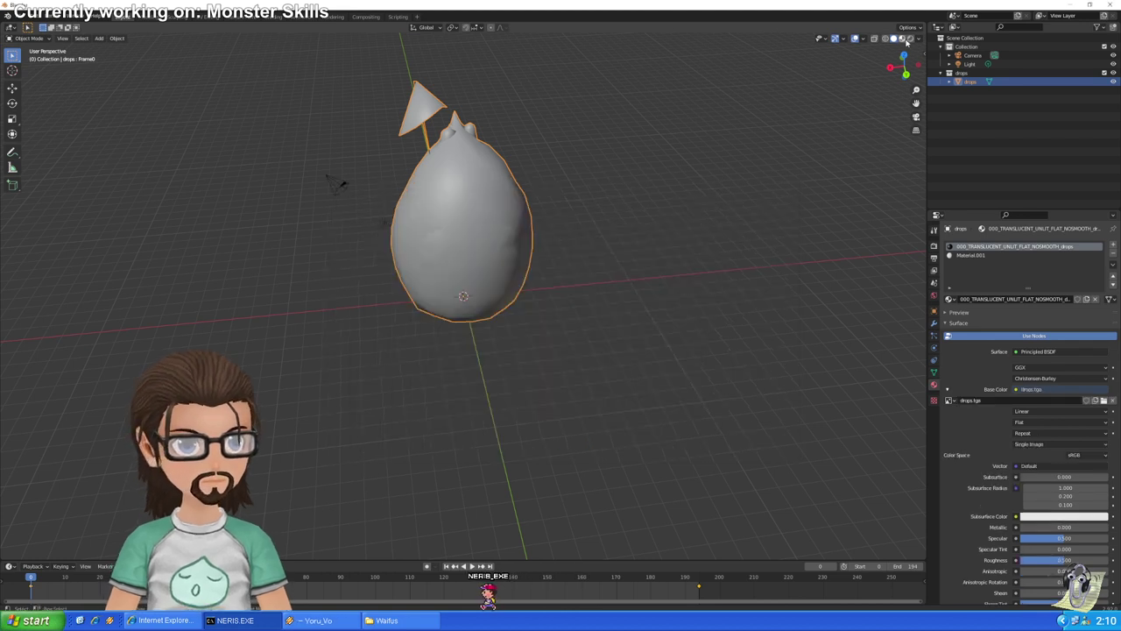
left_click(910, 38)
left_click(647, 213)
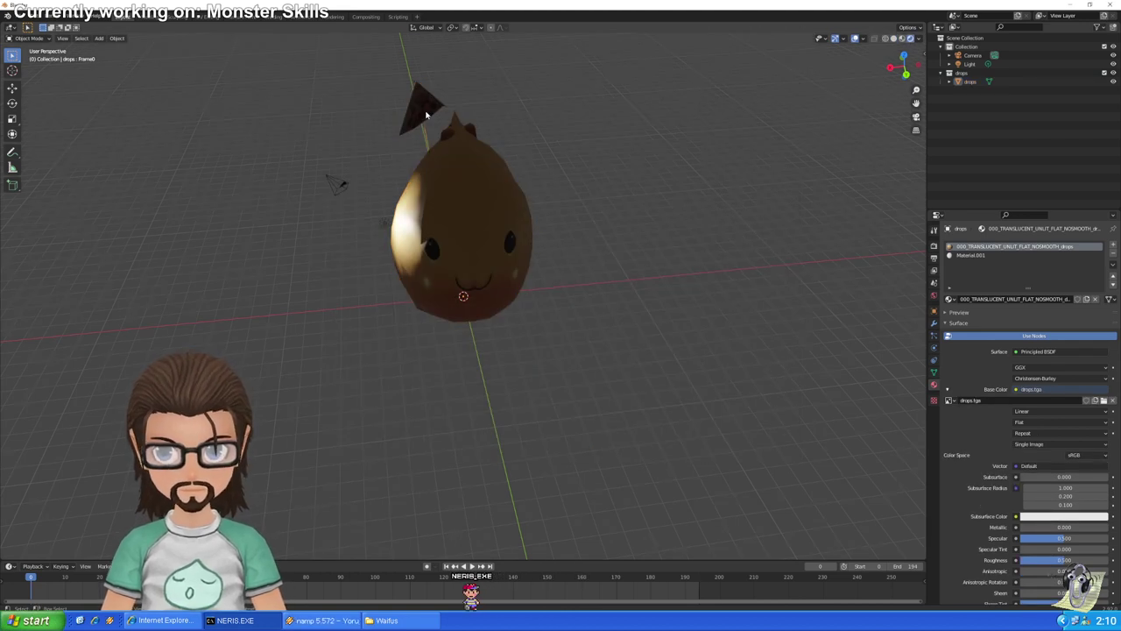
Feed Material.001's Base Color from an Image Texture using drops_umb.tga from the Textures folder
left_click(970, 255)
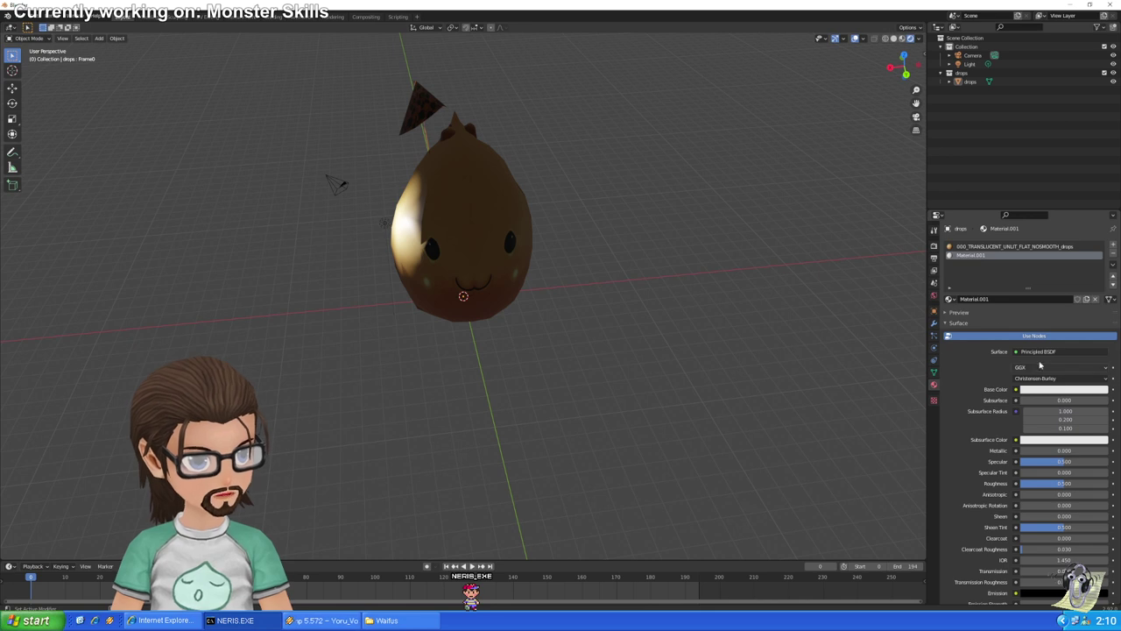
left_click(1015, 401)
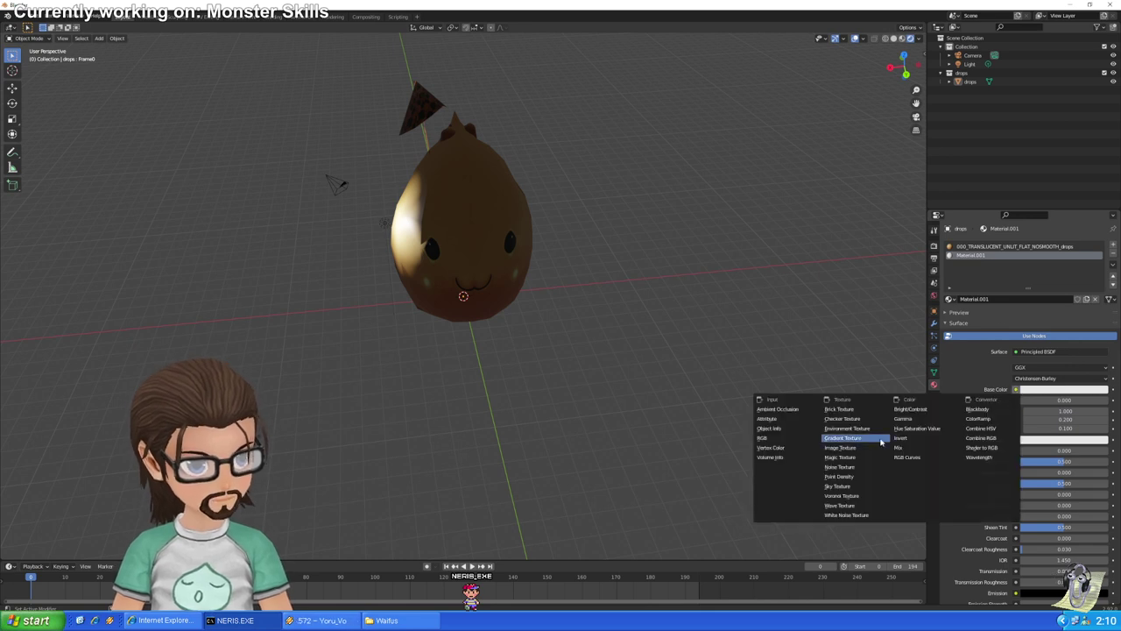
left_click(854, 448)
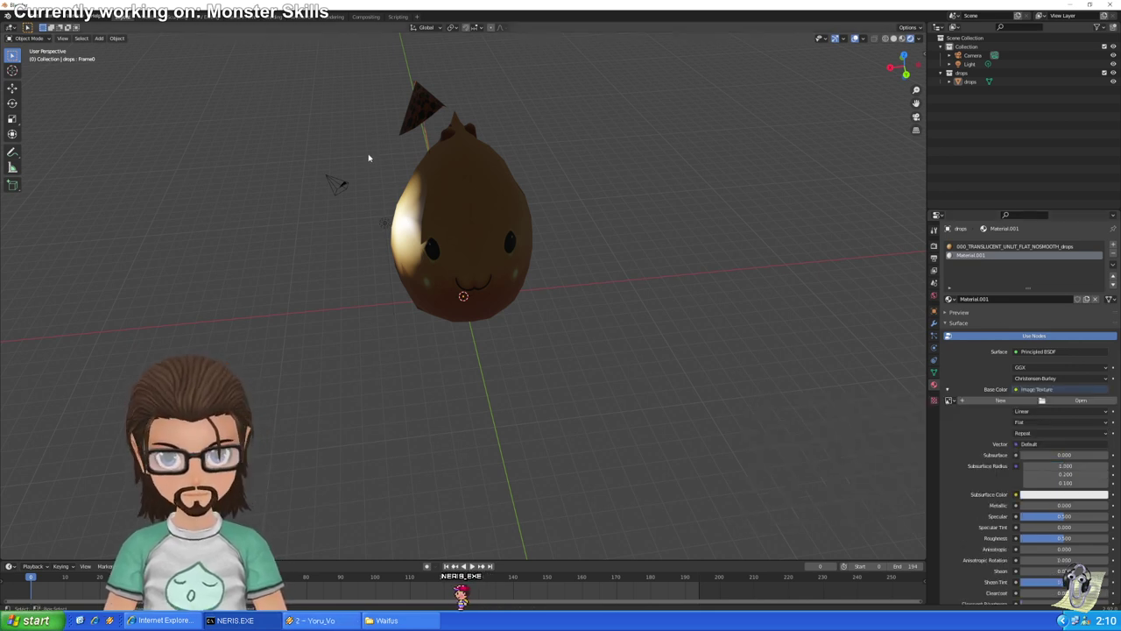
left_click(1080, 400)
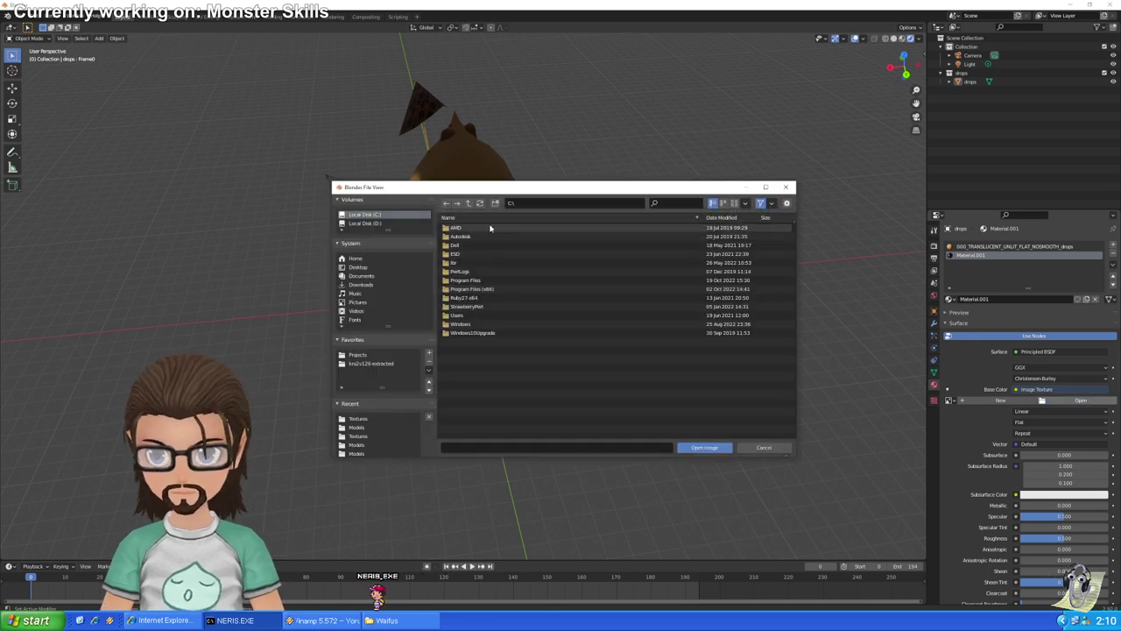
left_click(357, 418)
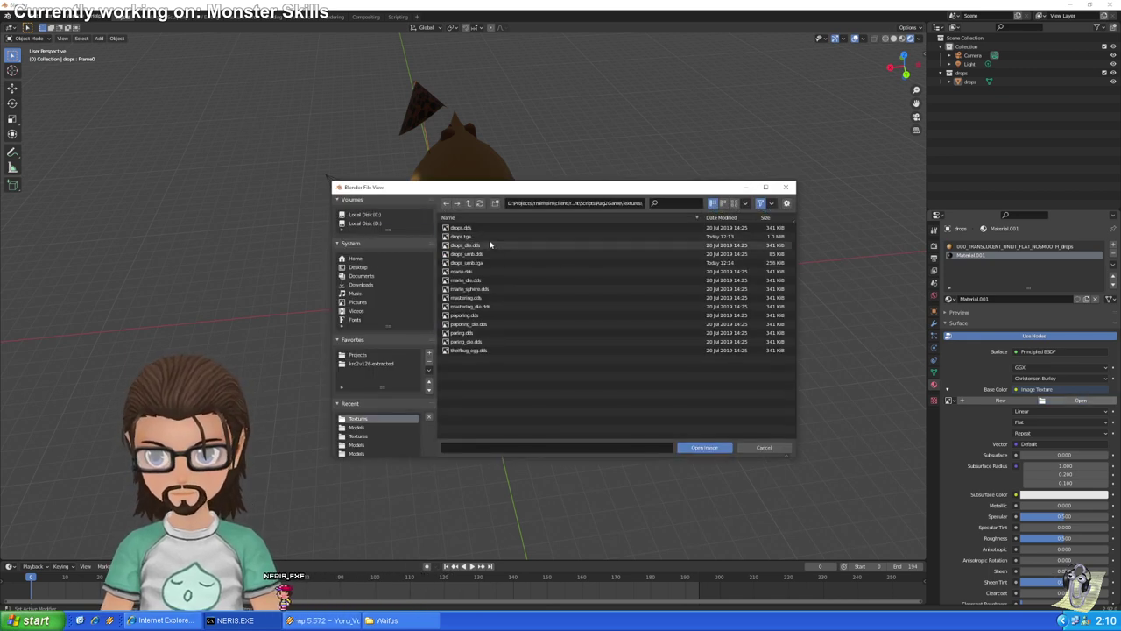
left_click(474, 263)
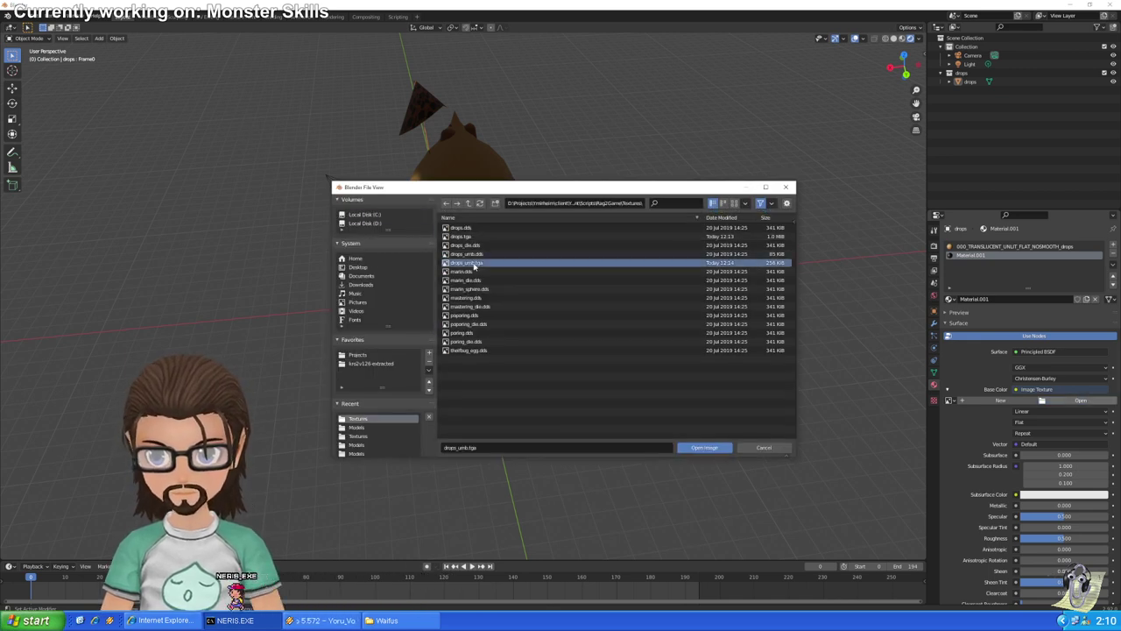
double_click(474, 263)
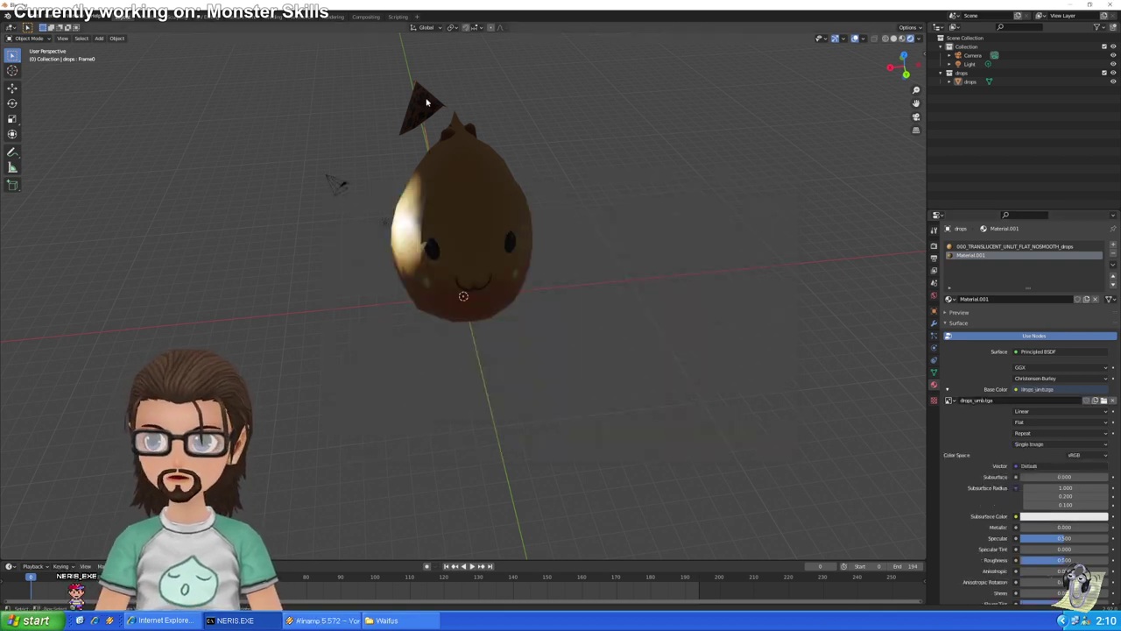
Select only the umbrella's linked geometry in Edit Mode on the drops model
key("Tab")
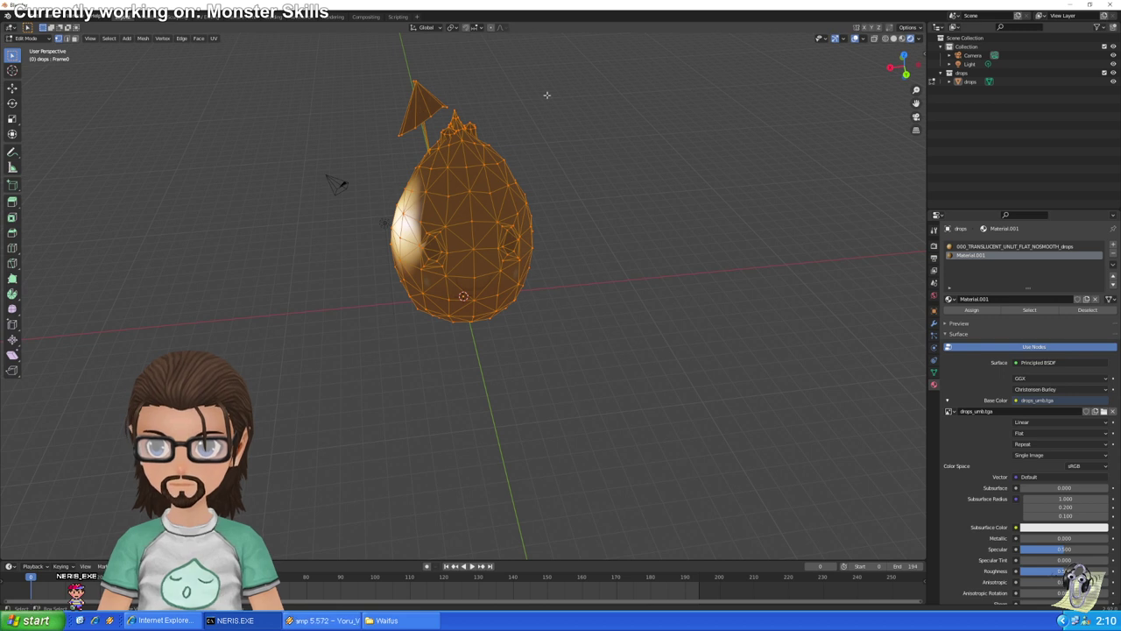
key("alt+a")
key("ctrl+l")
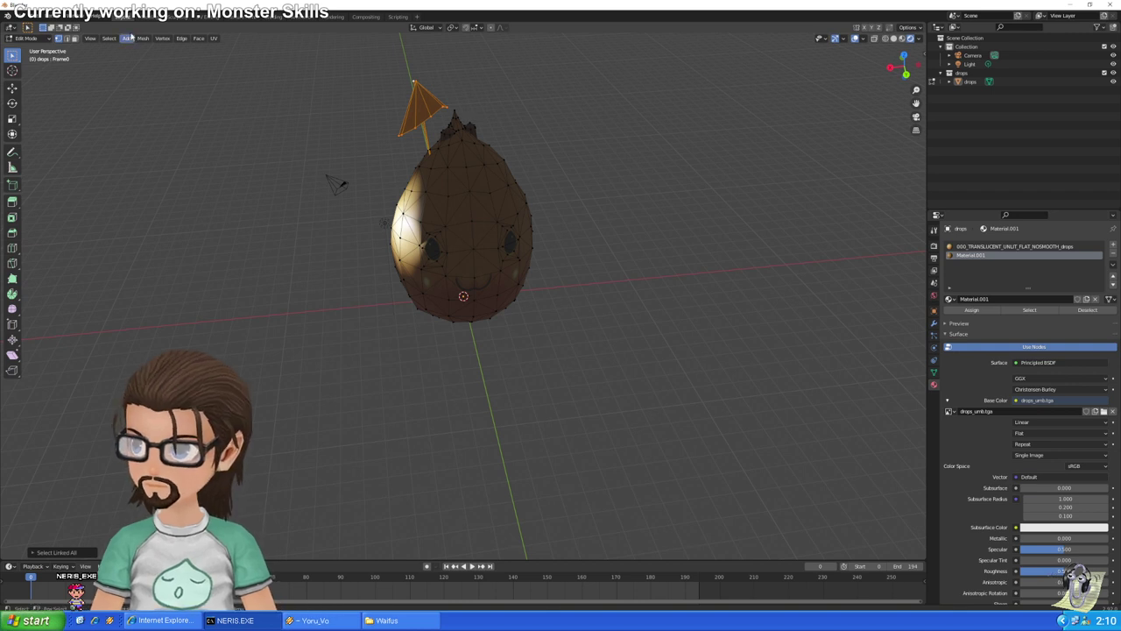
Check the umbrella's UV layout over the drops texture in the UV Editing workspace and return to the Layout workspace
left_click(209, 16)
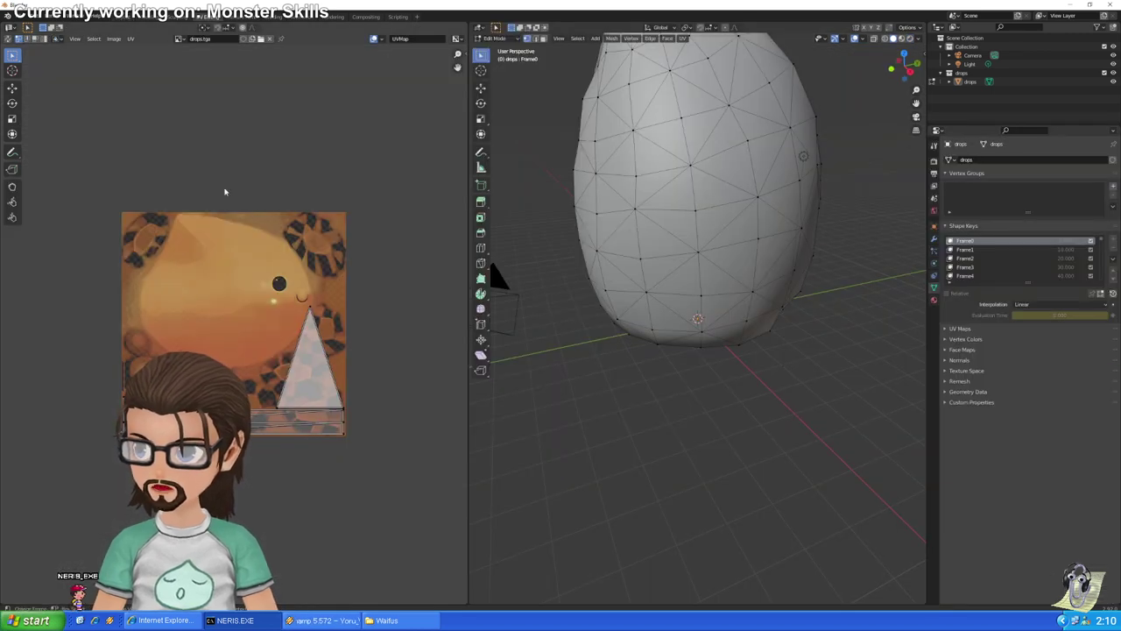
left_click(178, 38)
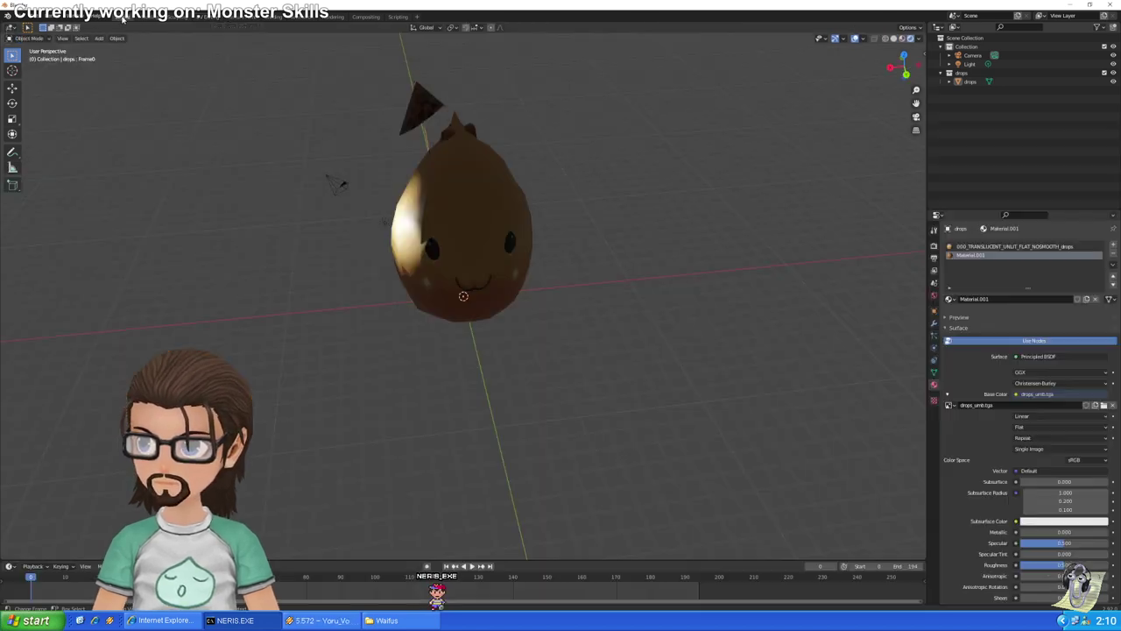
left_click(101, 17)
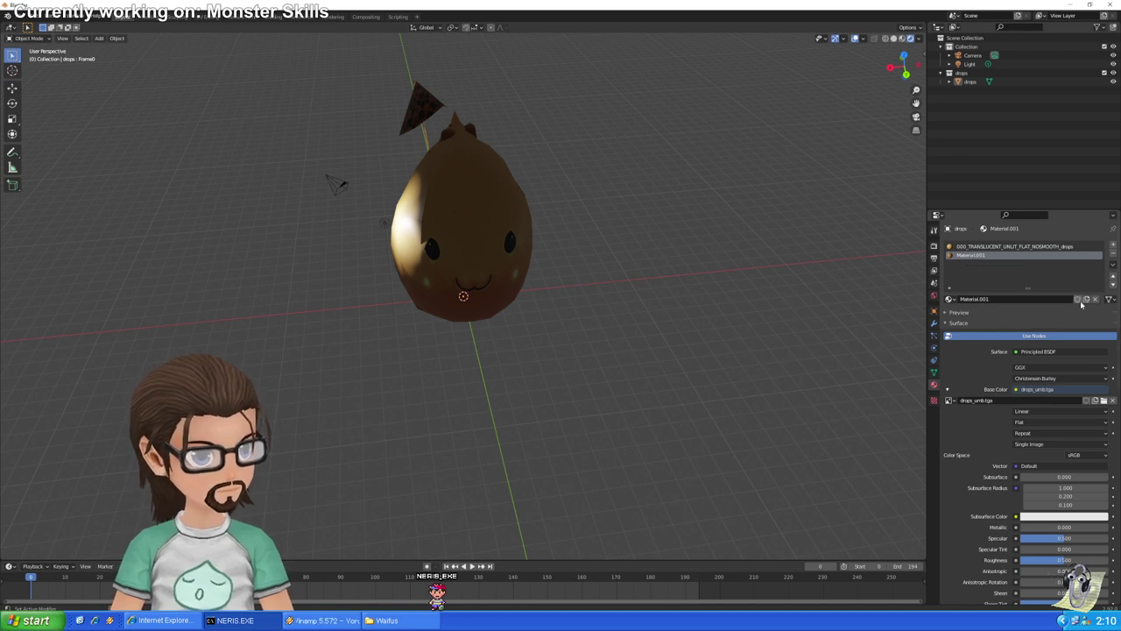
left_click(199, 16)
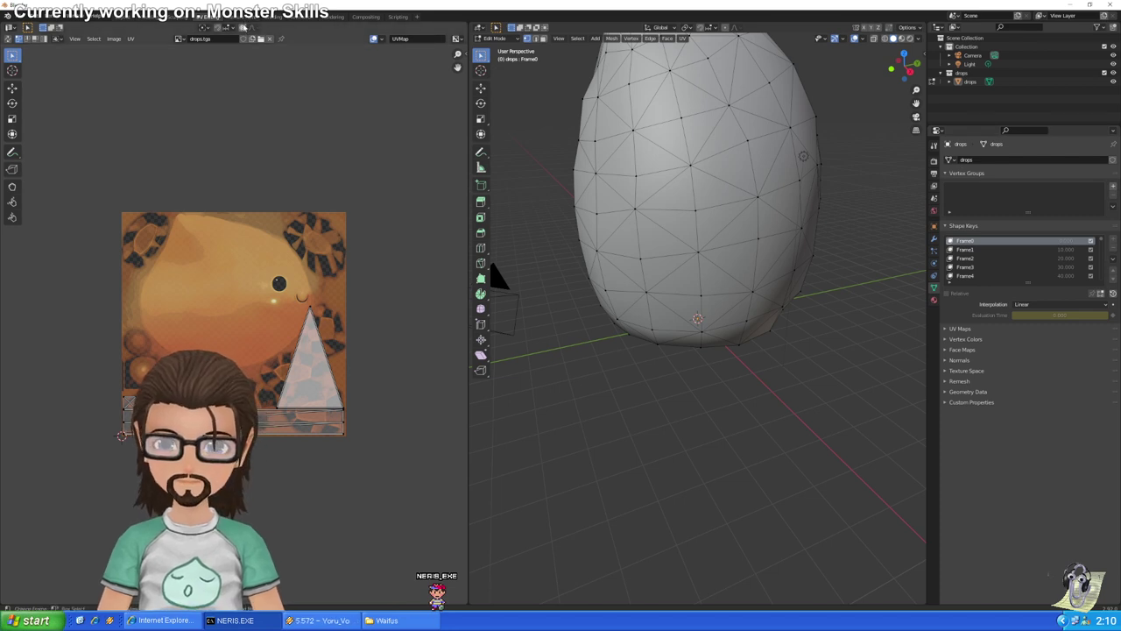
left_click(123, 19)
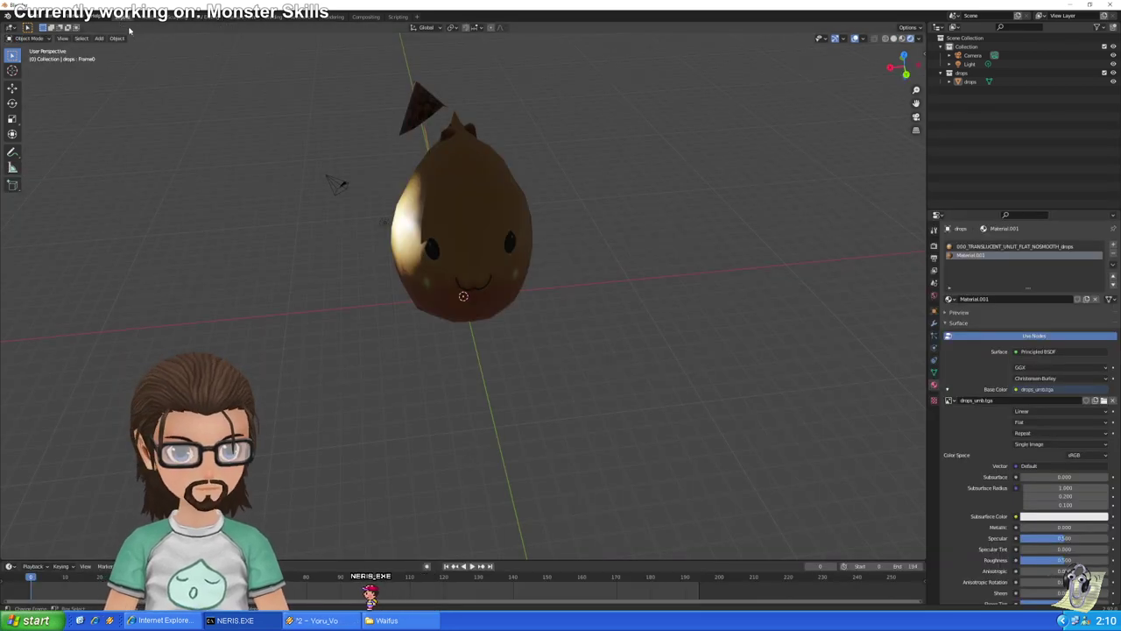
Assign the selected umbrella faces of the drops model to Material.001 and return to Object Mode
left_click(425, 103)
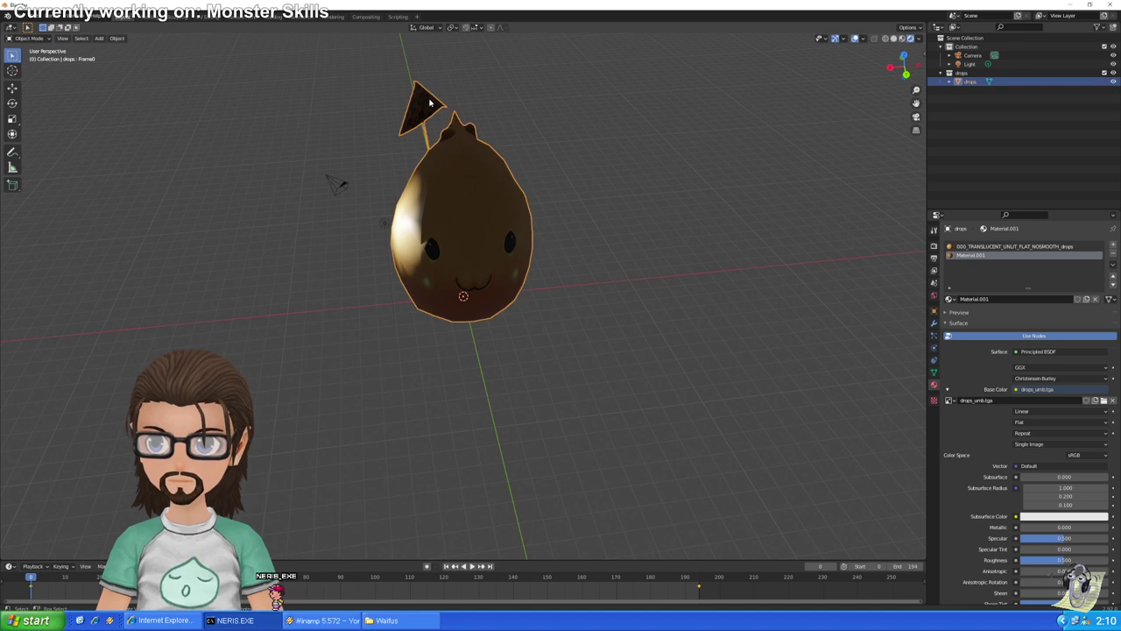
key("Tab")
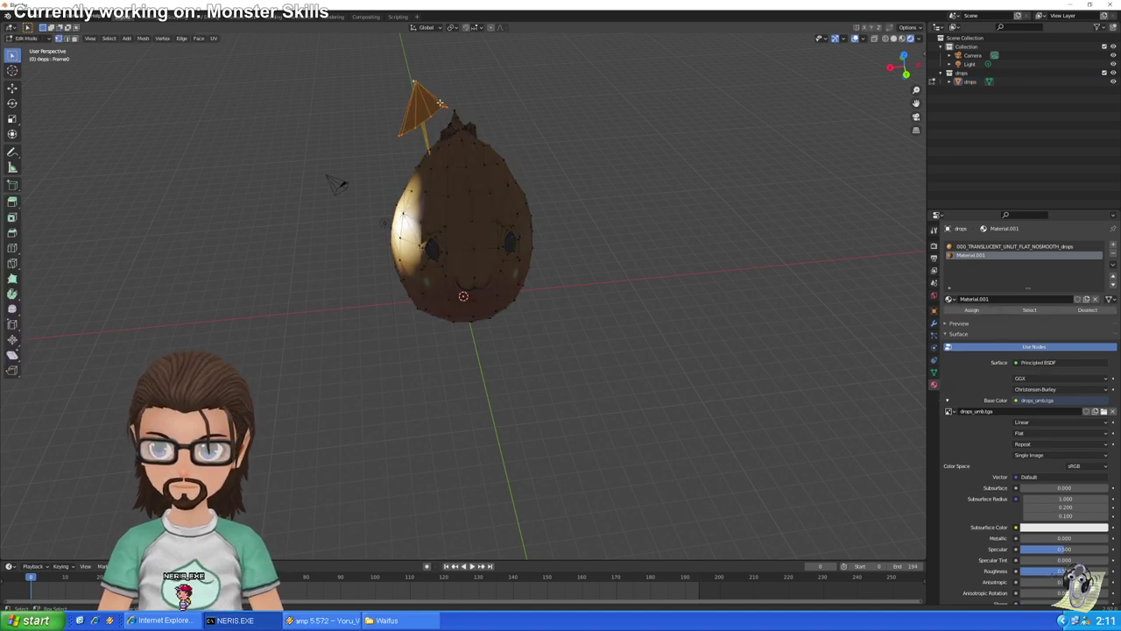
left_click(972, 311)
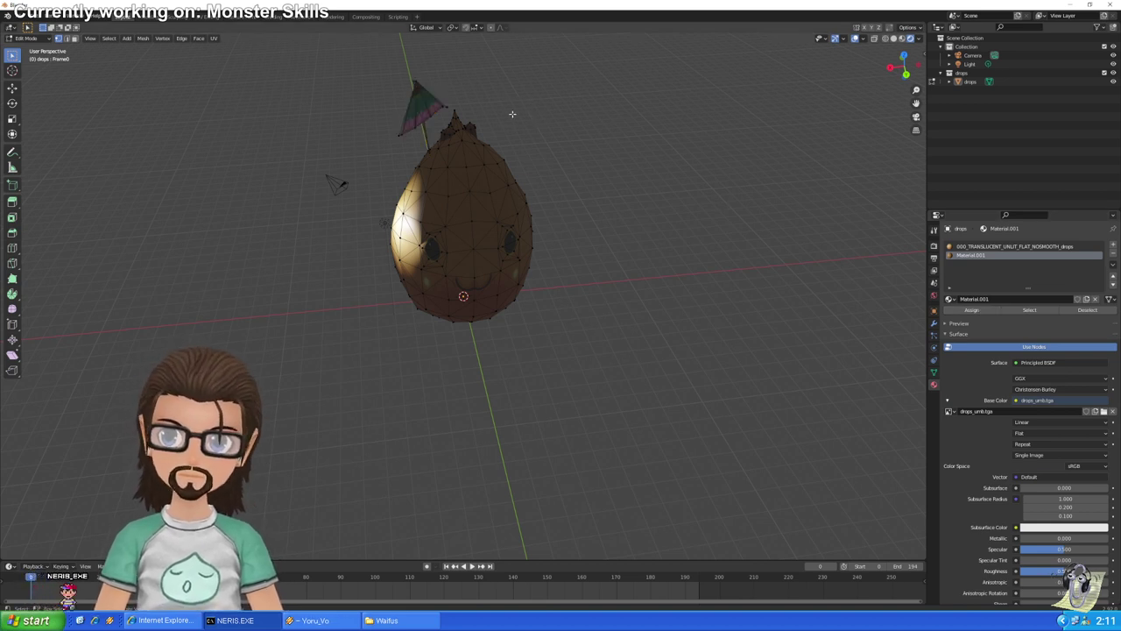
key("Tab")
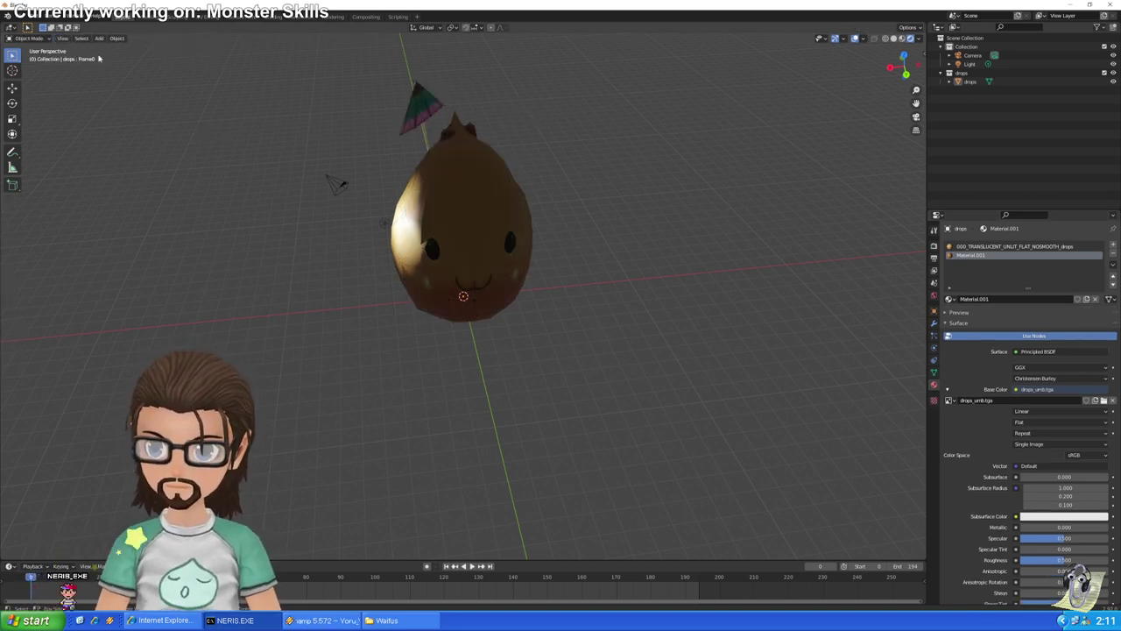
Set up an Unreal vertex mesh export of the selected drops model to the recent Models folder with the file name drops.3d
left_click(37, 31)
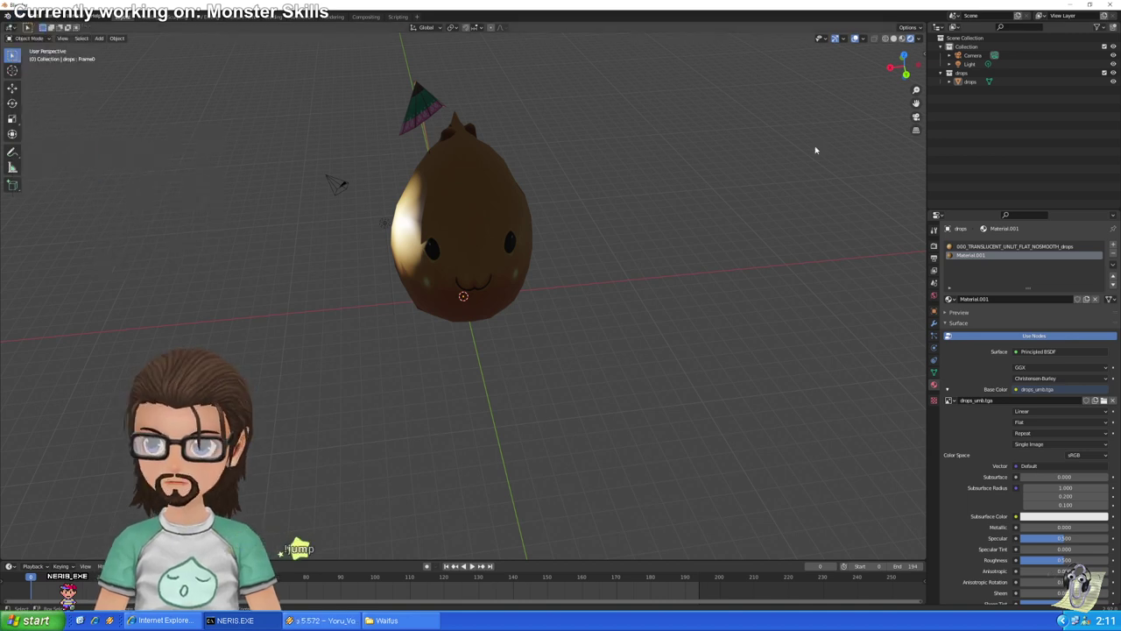
left_click(460, 215)
left_click(23, 17)
mouse_move(39, 142)
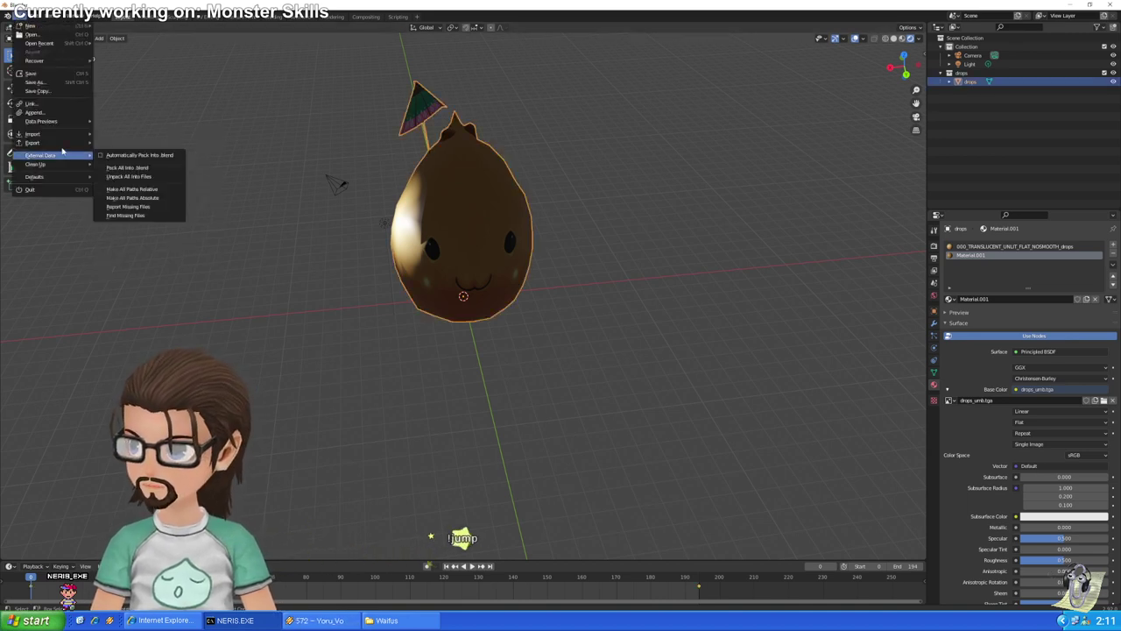
left_click(180, 247)
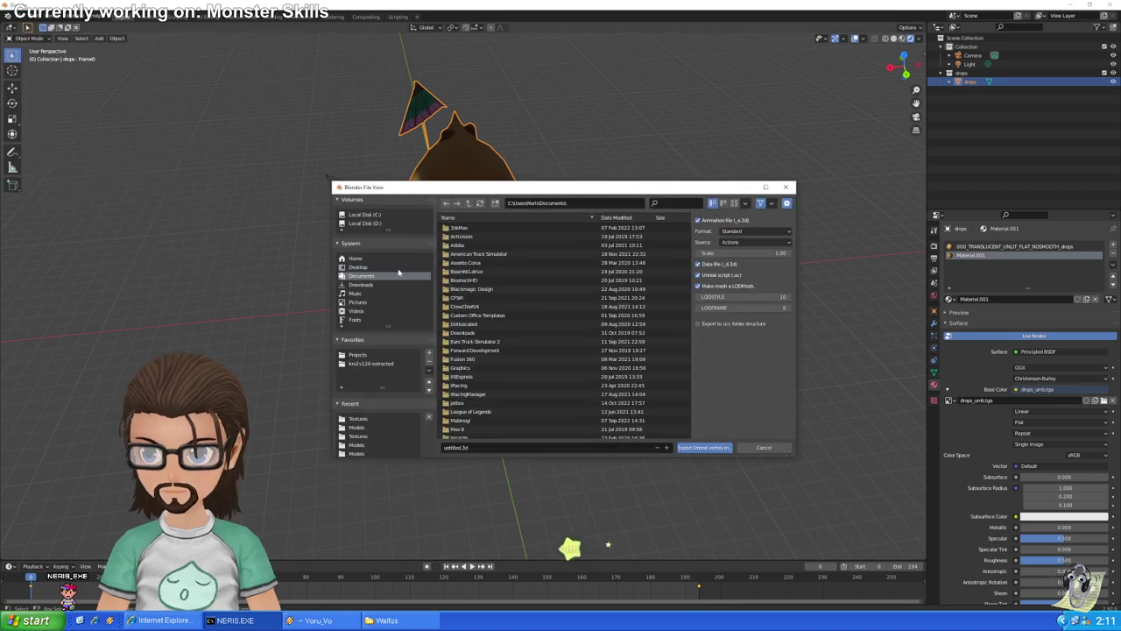
left_click(464, 447)
left_click(360, 426)
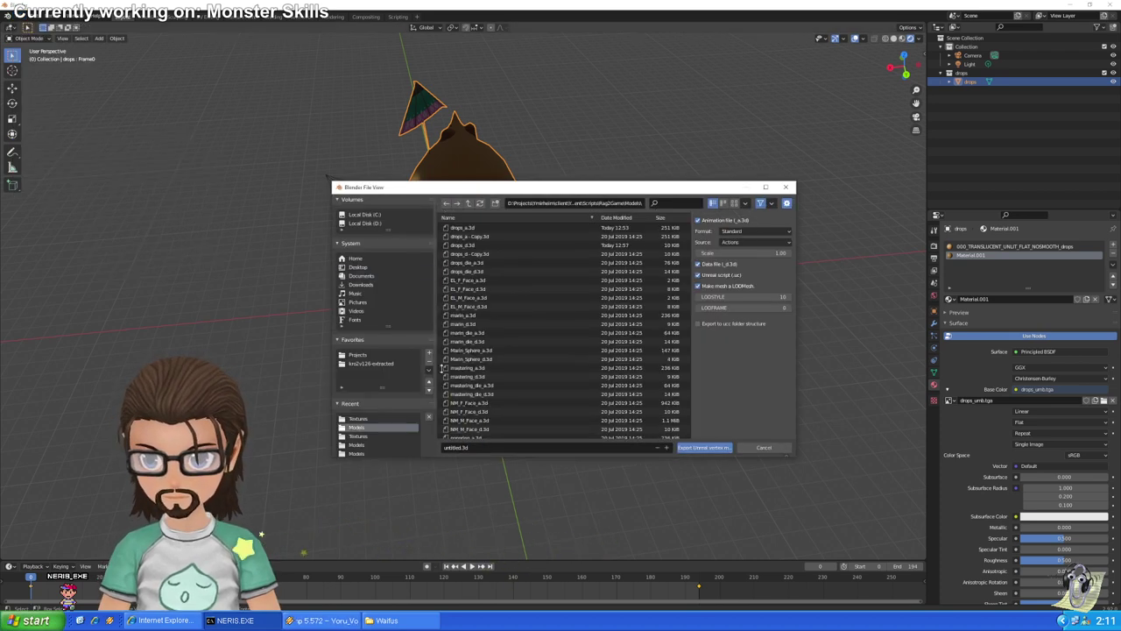
double_click(465, 449)
type("drops")
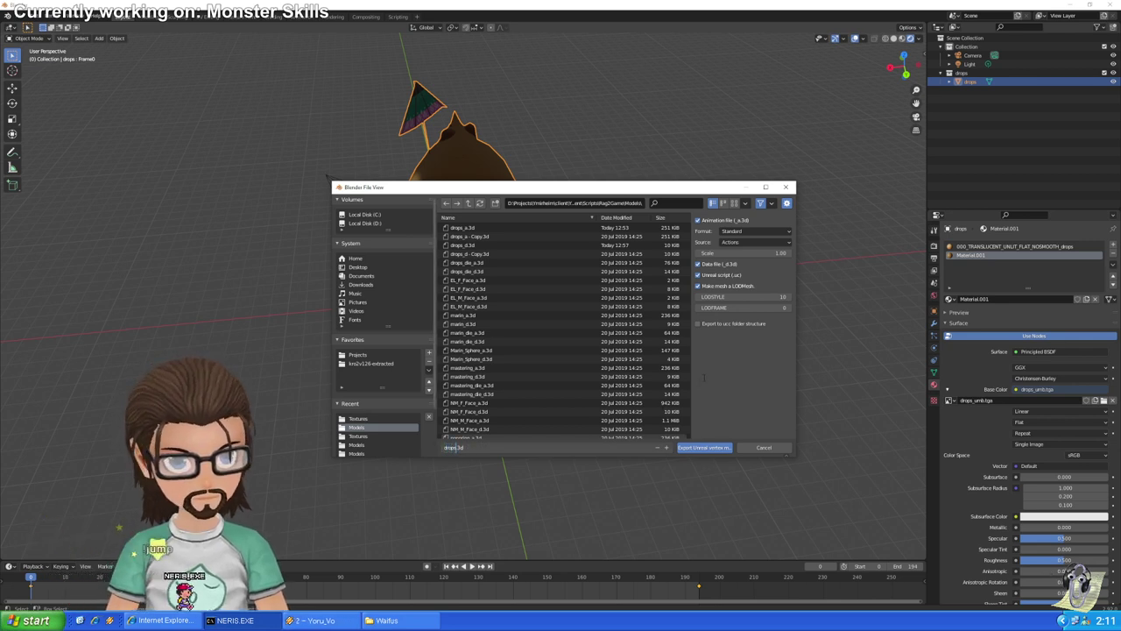
key("Return")
Turn off the Unreal script output, set the animation source to Scene Timeline and export the mesh
left_click(725, 277)
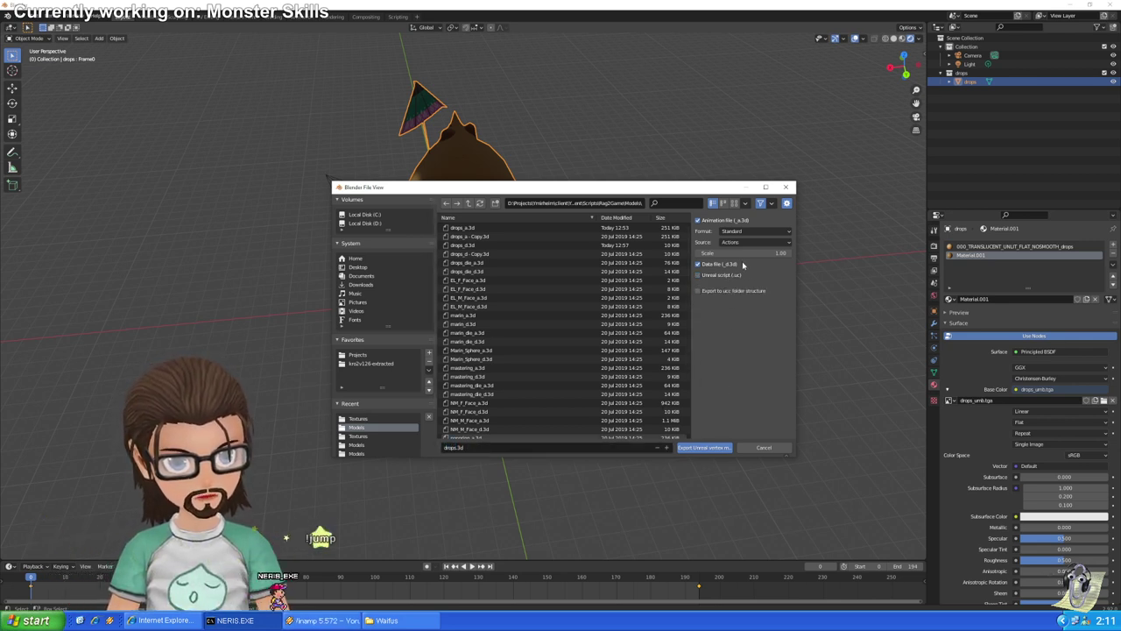
left_click(746, 242)
left_click(758, 269)
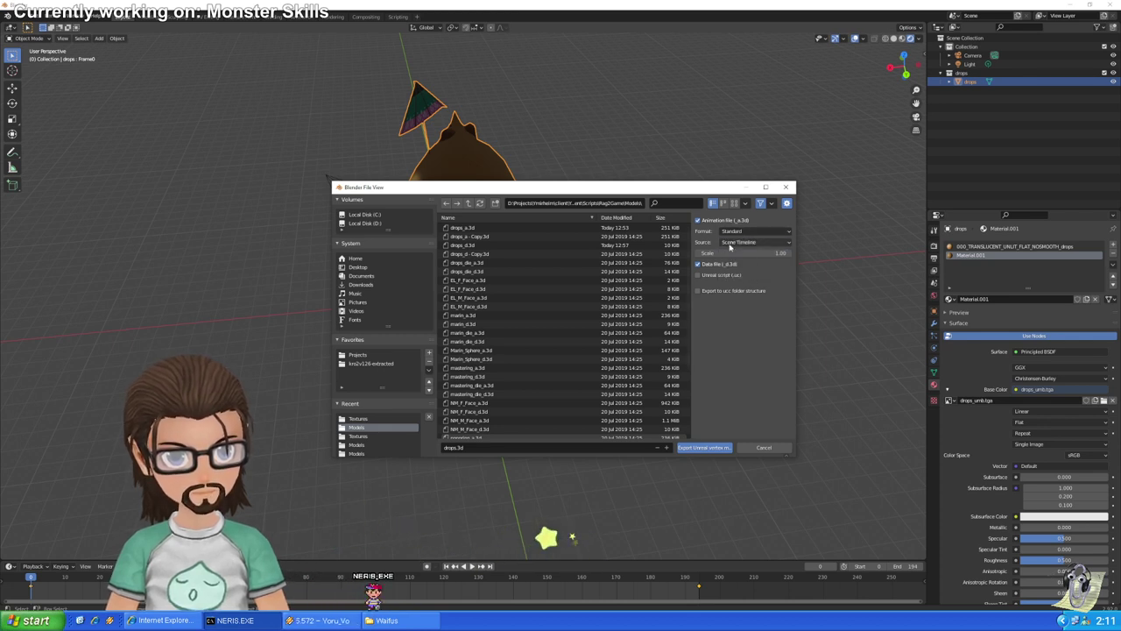
left_click(702, 448)
Check the drops_d.3d change in the Git commit window and rebuild the game script packages
key("alt+Tab")
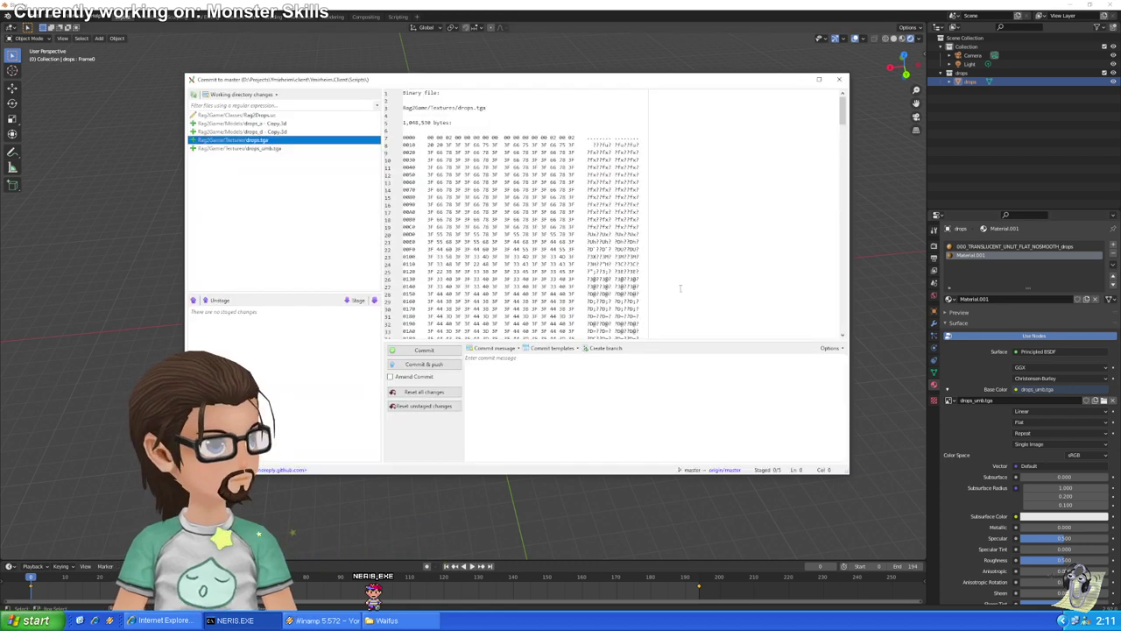
left_click(249, 141)
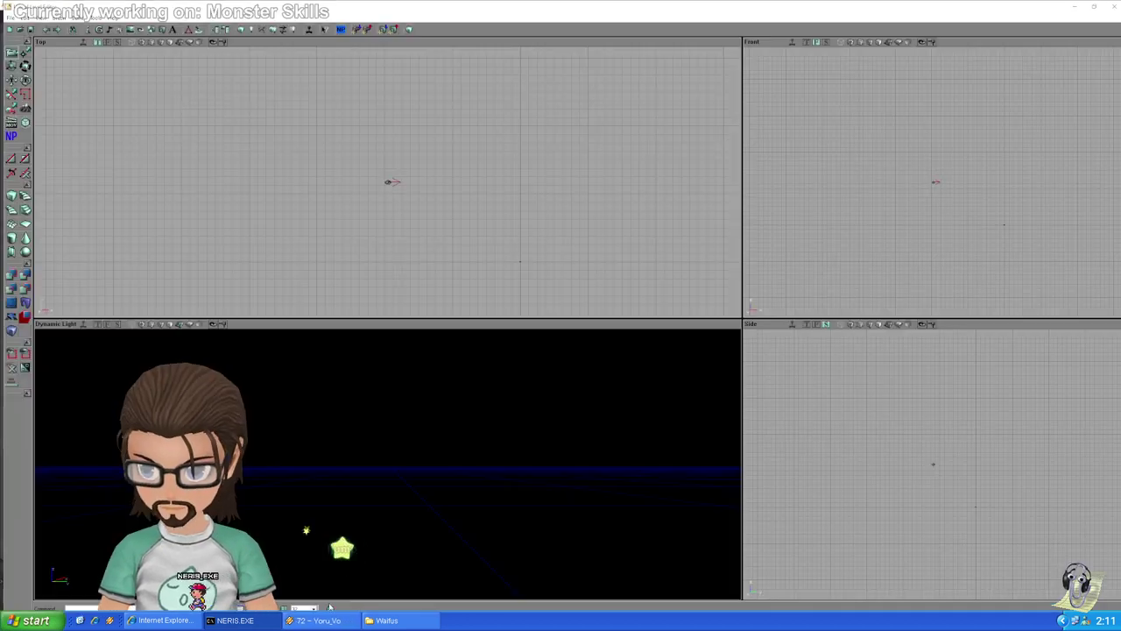
key("alt+Tab")
key("alt+Tab")
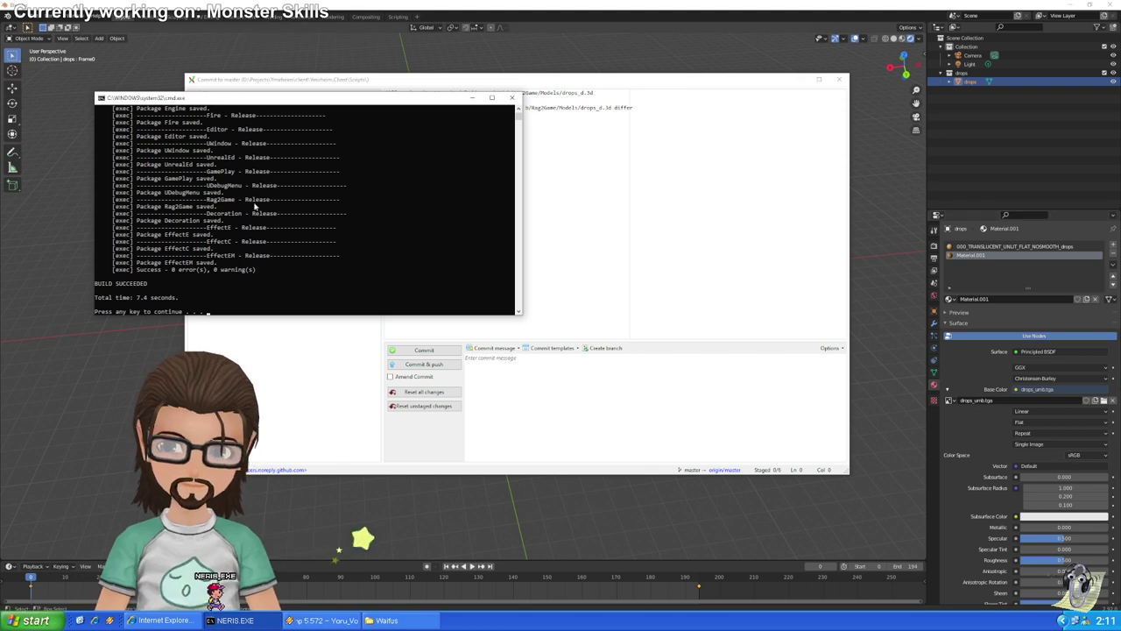
key("Return")
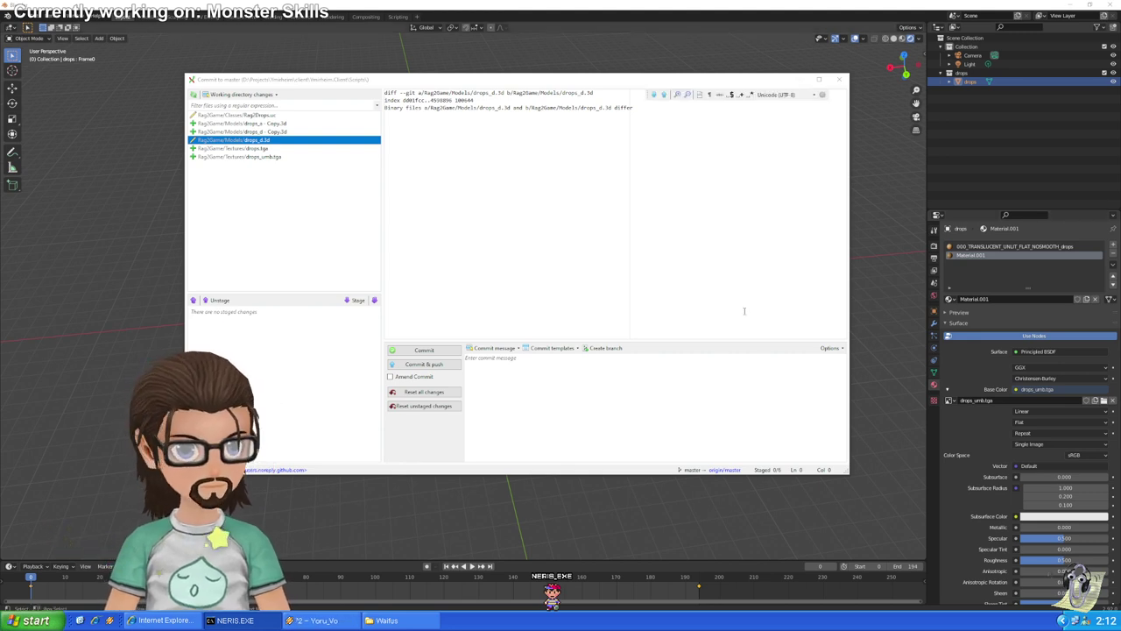
Switch to the Unreal level editor and preview the DropsMesh and DropsMesh_Die models in the mesh browser
key("alt+Tab")
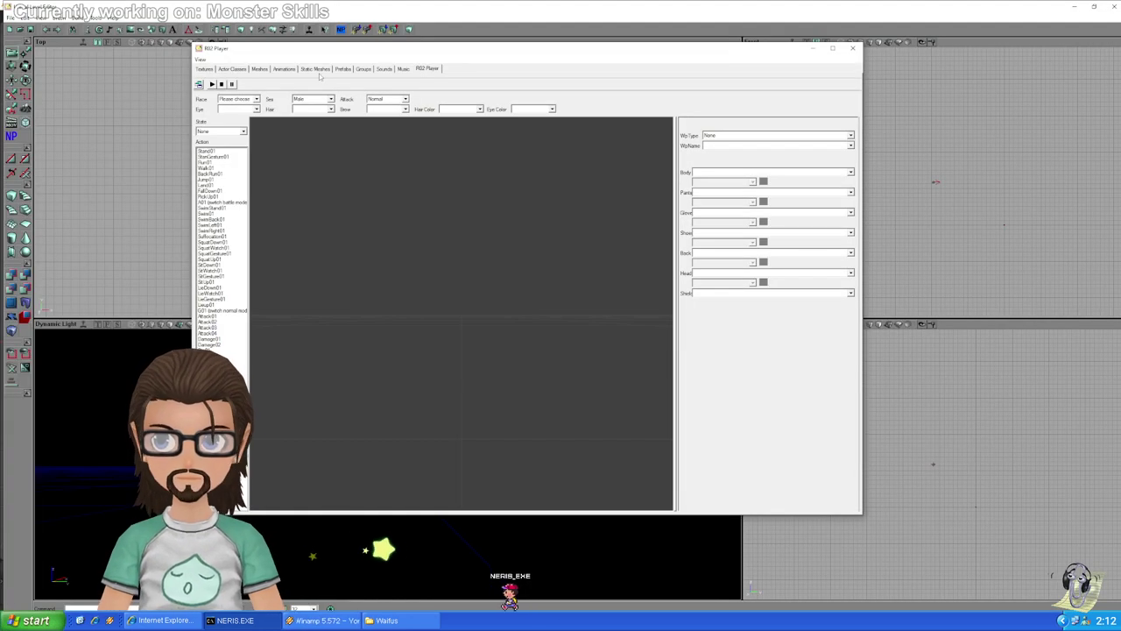
left_click(260, 69)
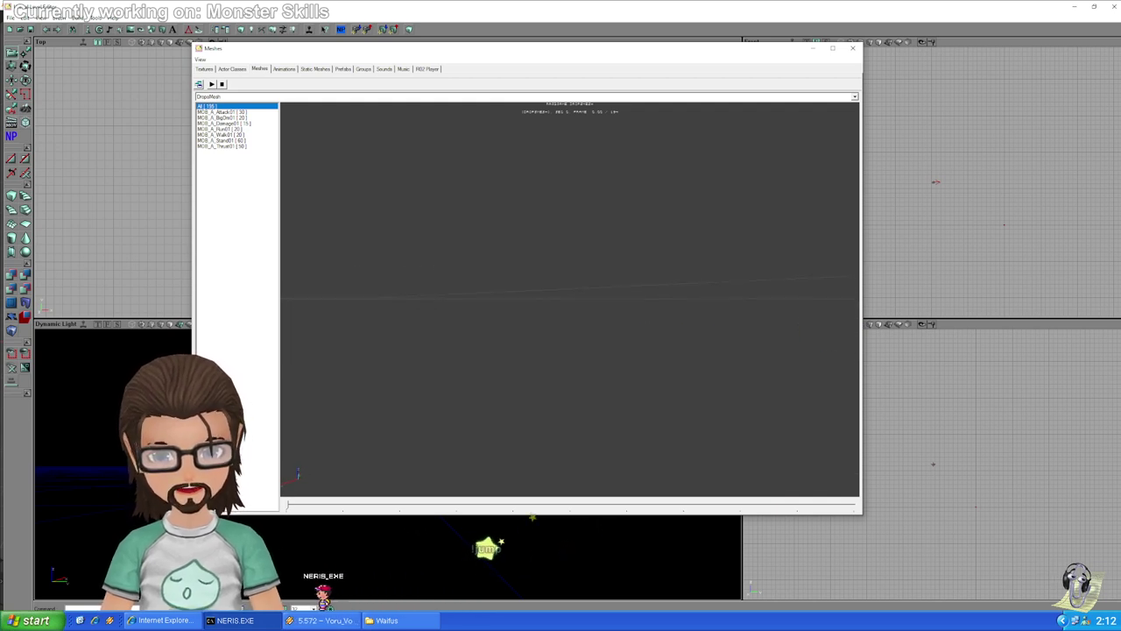
left_click_drag(696, 299, 696, 299)
left_click(229, 96)
left_click(228, 104)
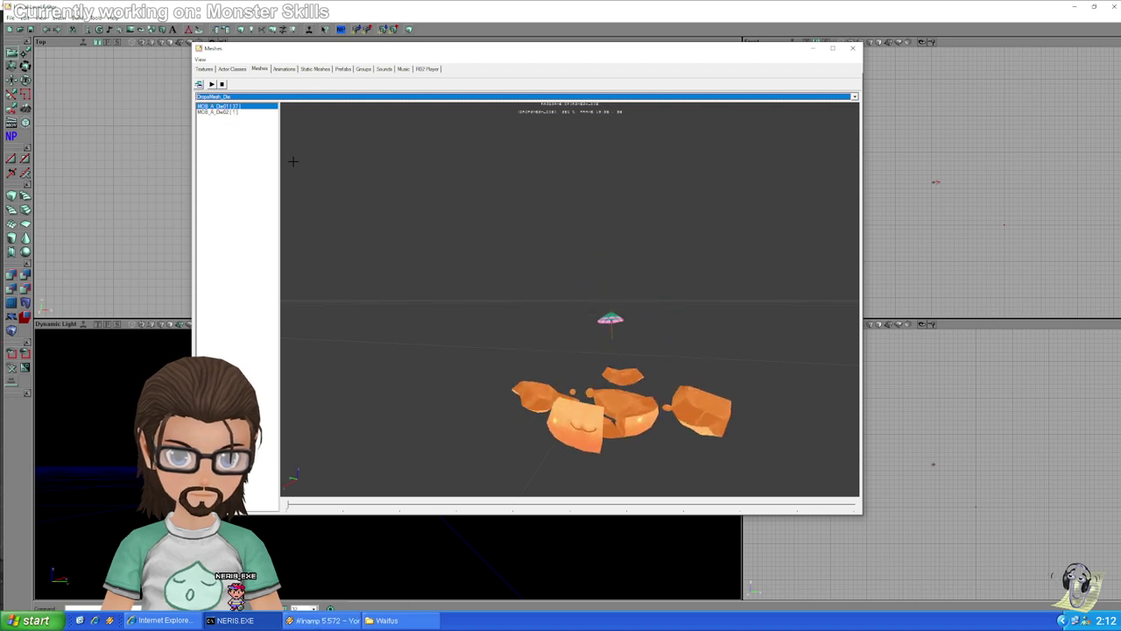
Return to DropsMesh and preview its MOB_A_Attack01 and MOB_A_Stand01 animations
left_click(687, 239)
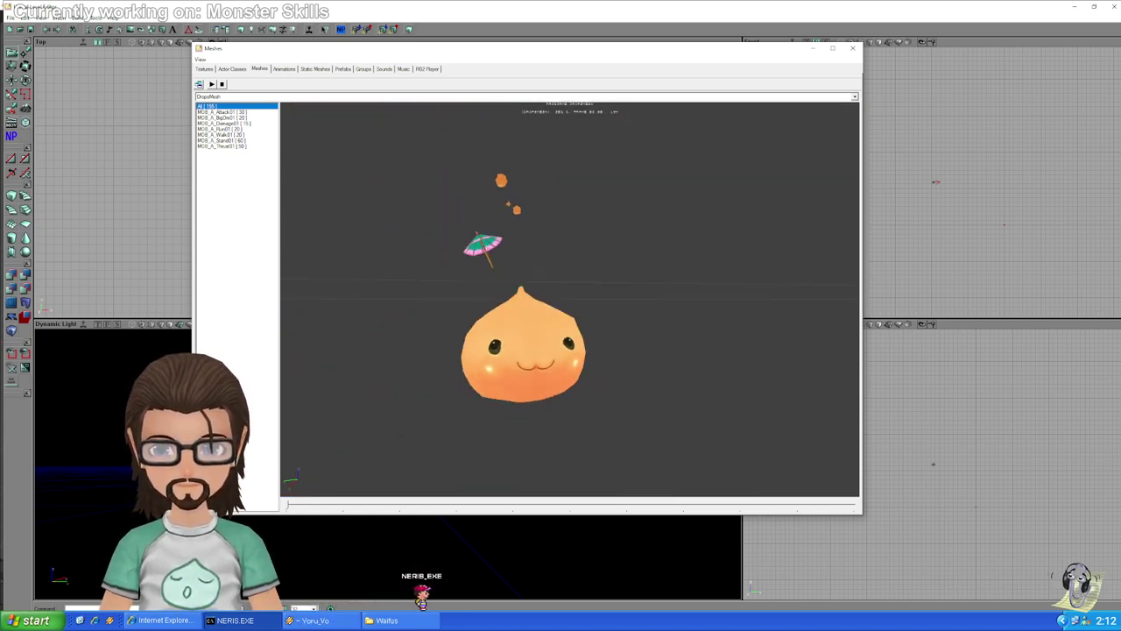
left_click(232, 123)
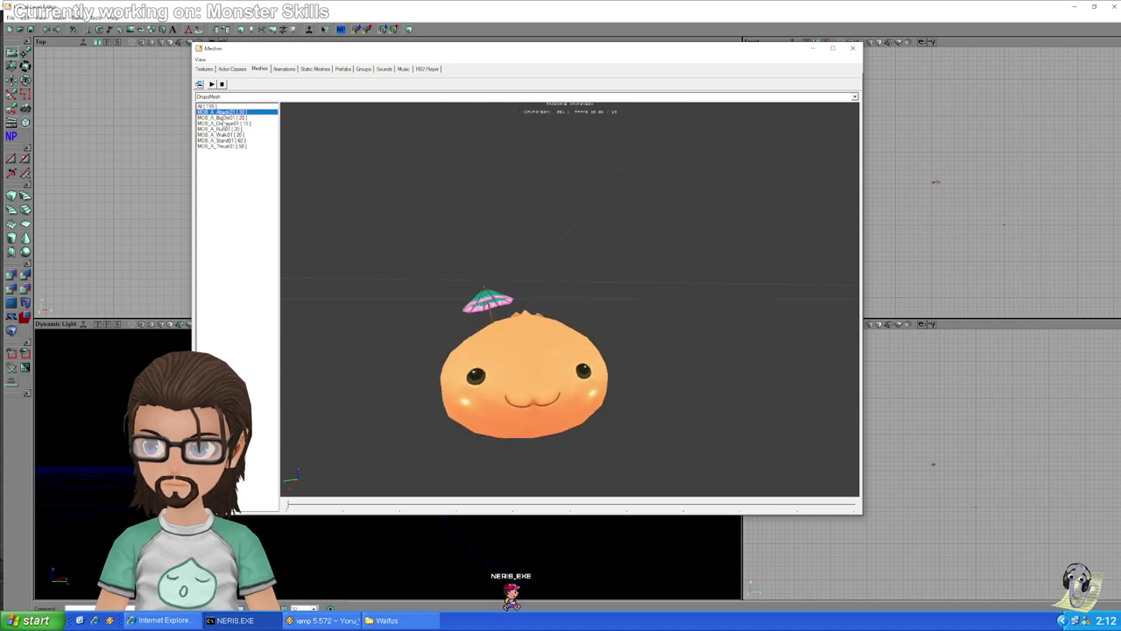
left_click(230, 140)
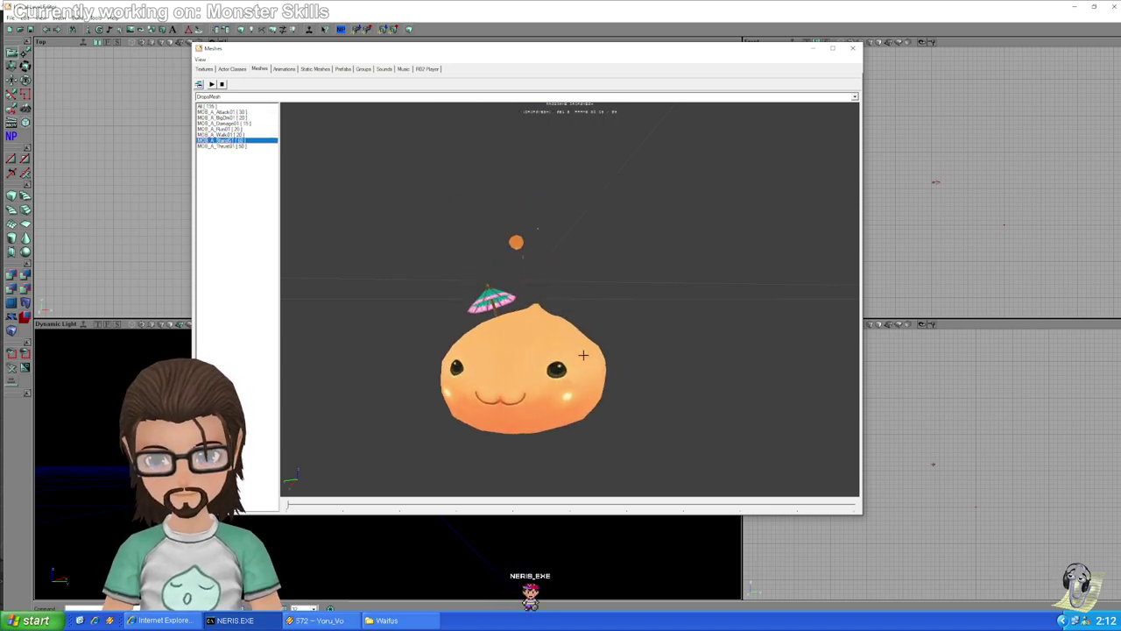
Preview the PoringMesh and MarinMesh_Die models in the mesh browser
left_click(224, 97)
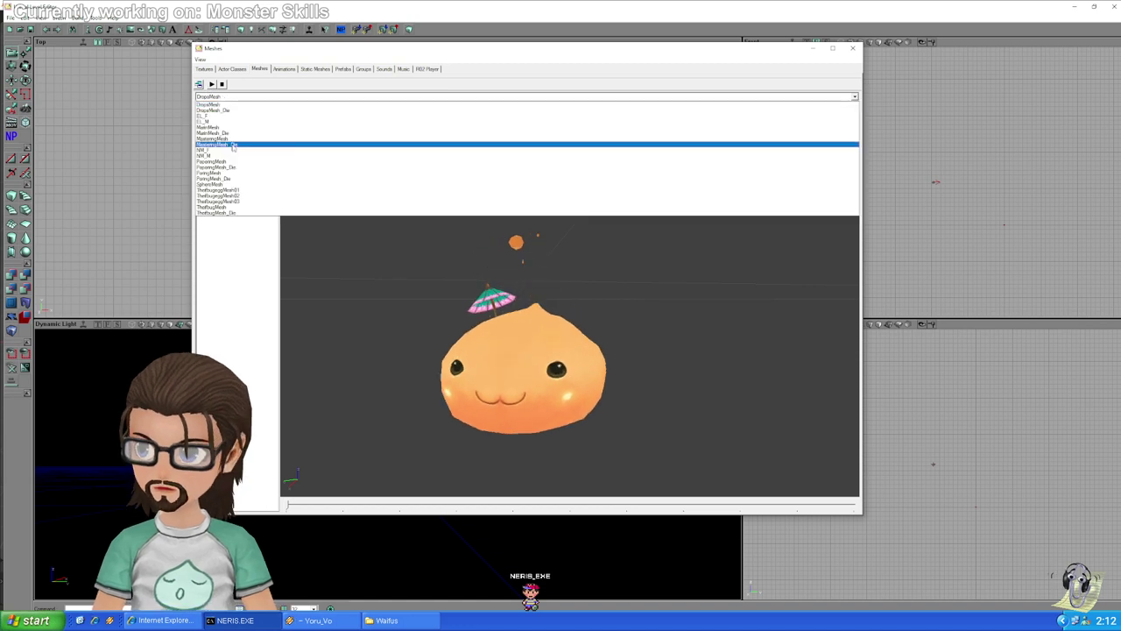
left_click(227, 173)
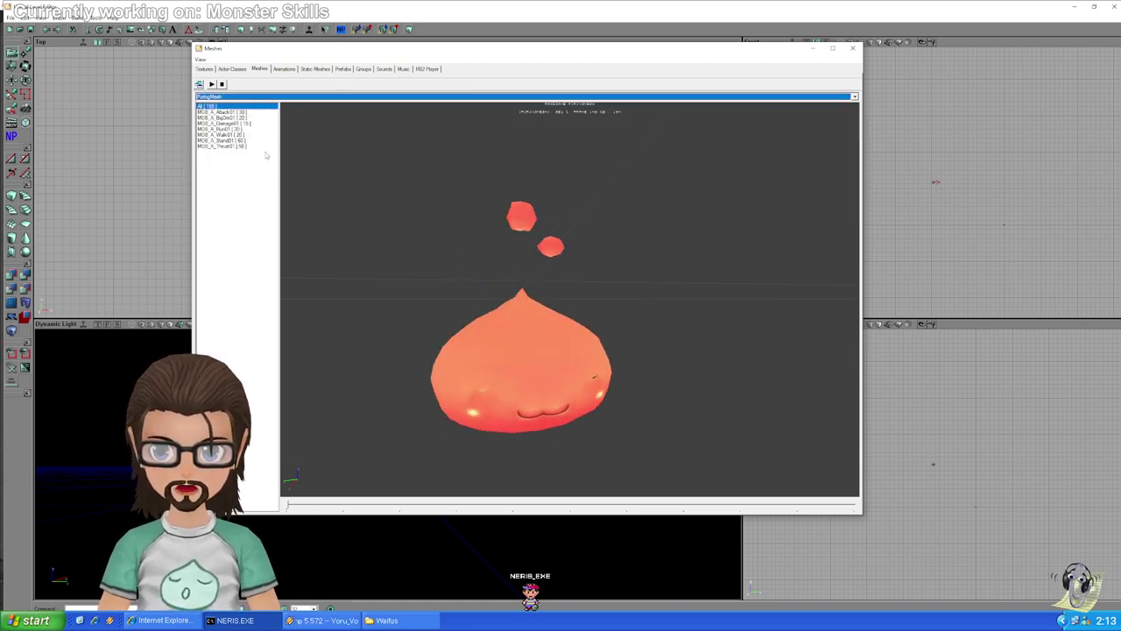
left_click(224, 97)
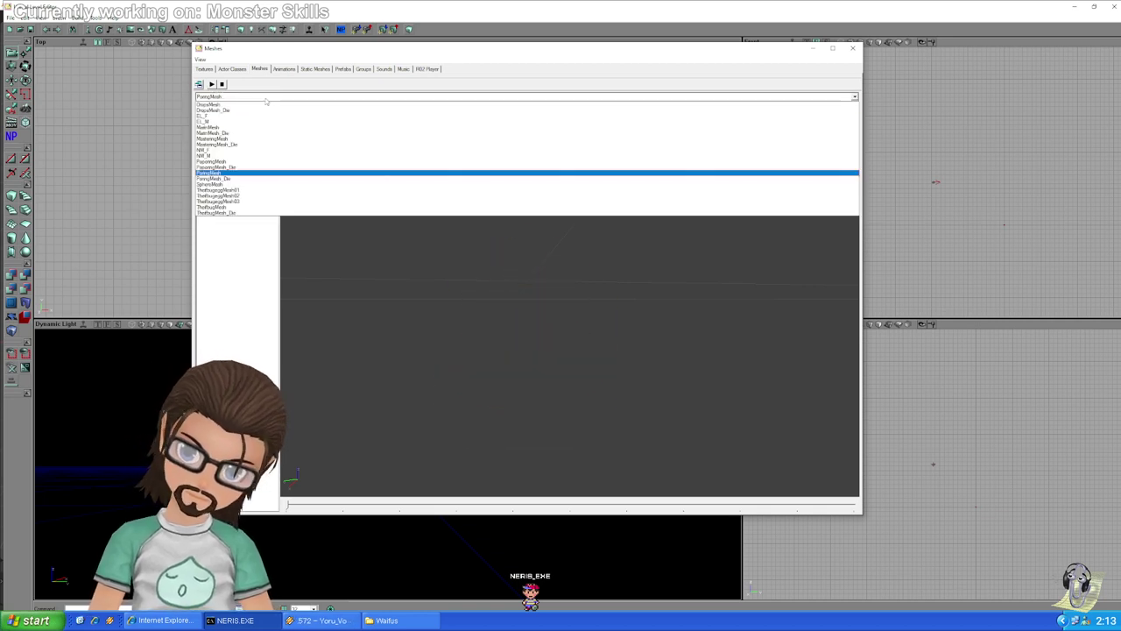
left_click(362, 134)
left_click(224, 97)
left_click(363, 134)
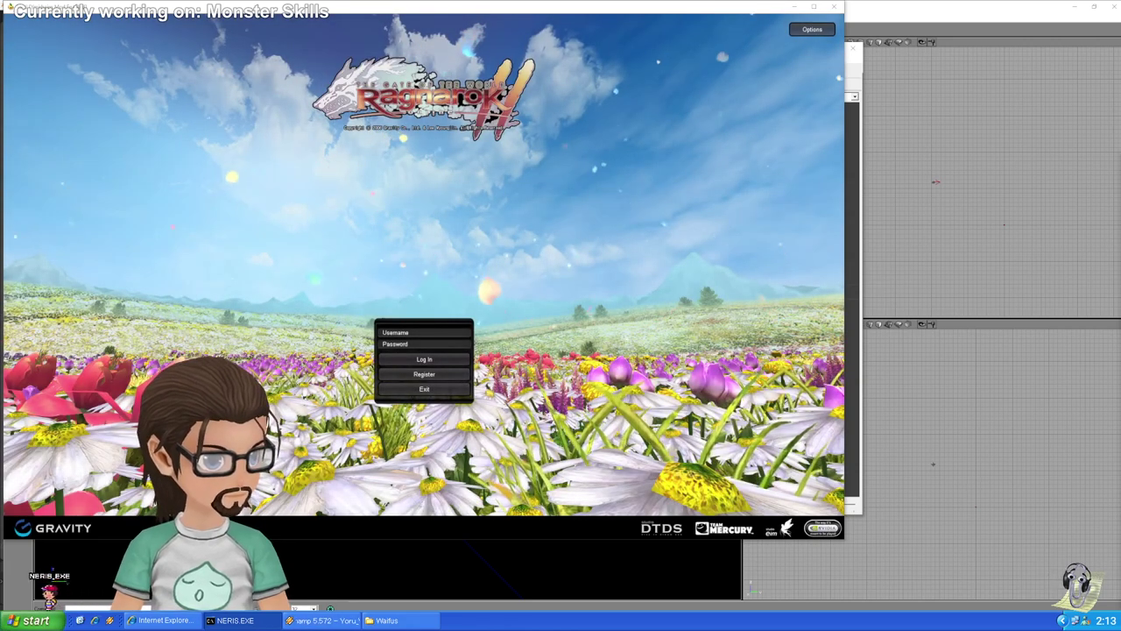
Log in to the game client, enter the Ymirheim world and walk the character through the field to check the Drops monster
key("Return")
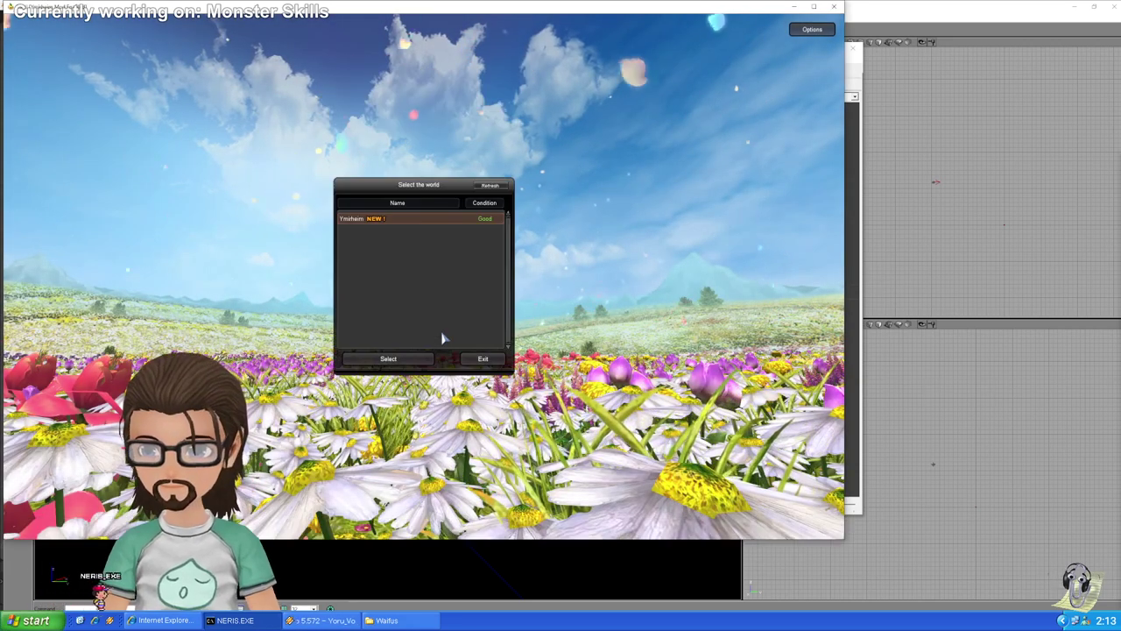
key("Return")
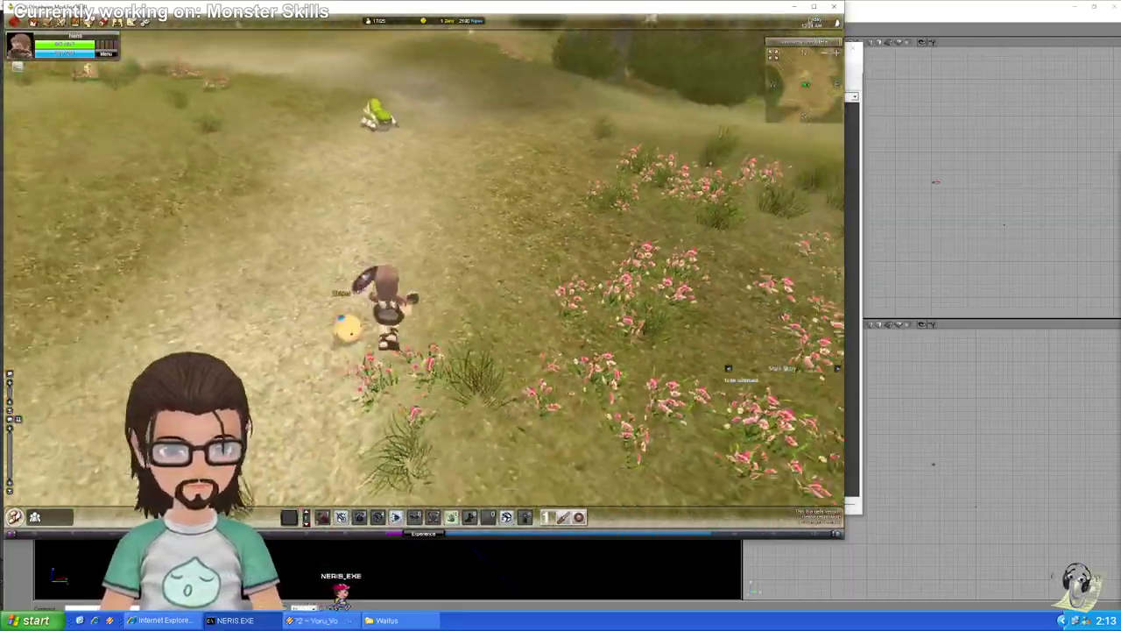
key("w")
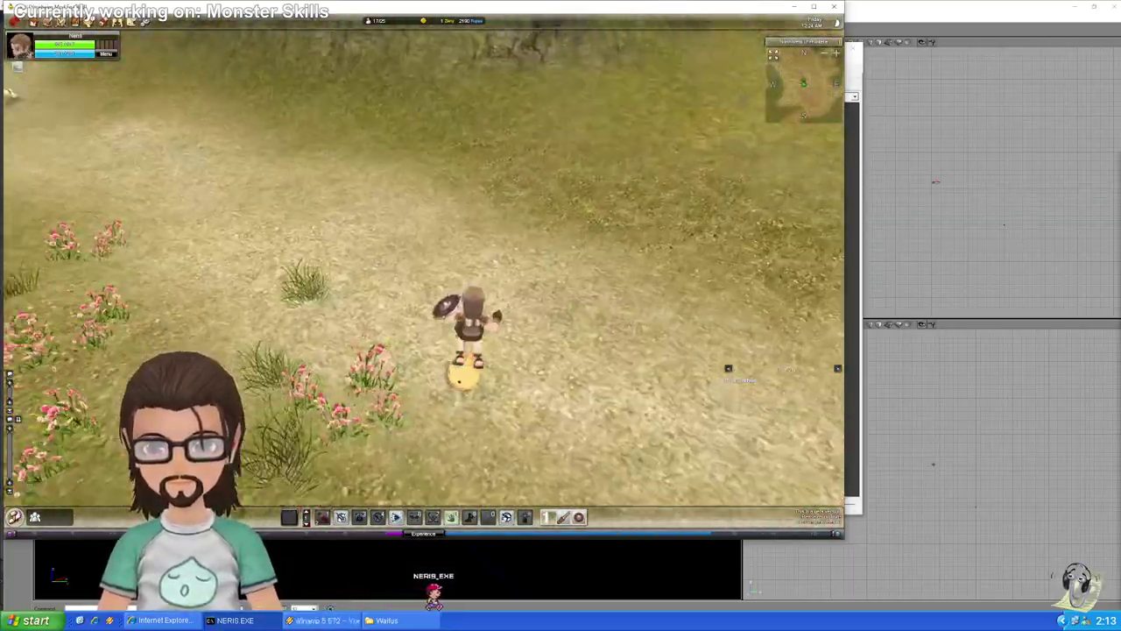
key("w")
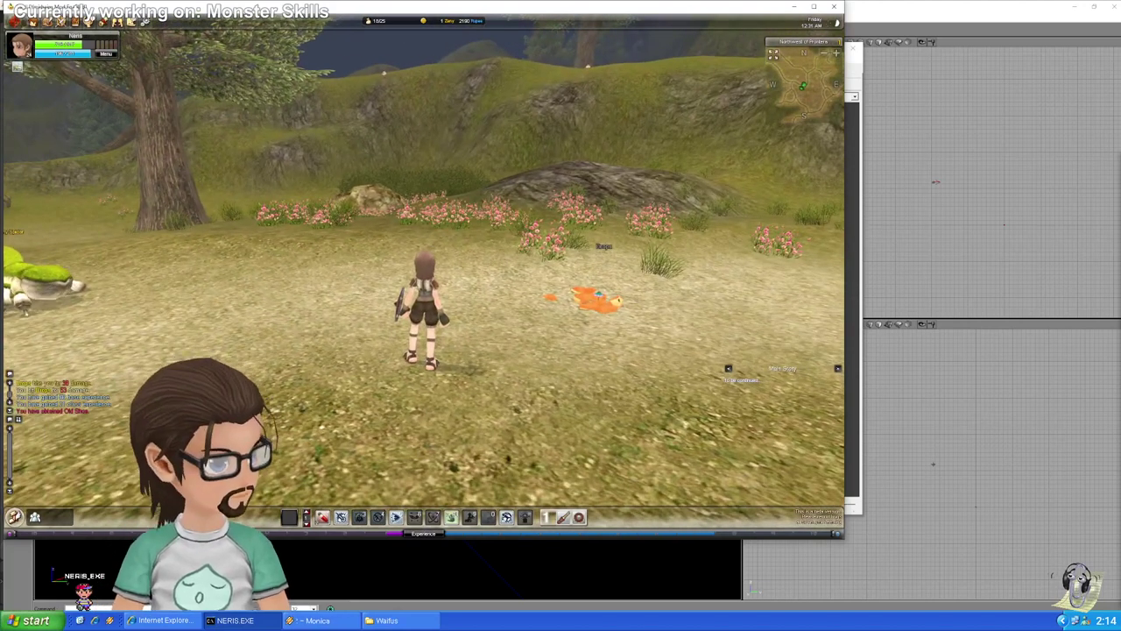
Switch to the Git commit window and delete the untracked drops_a - Copy.3d and drops_d - Copy.3d files
key("alt+Tab")
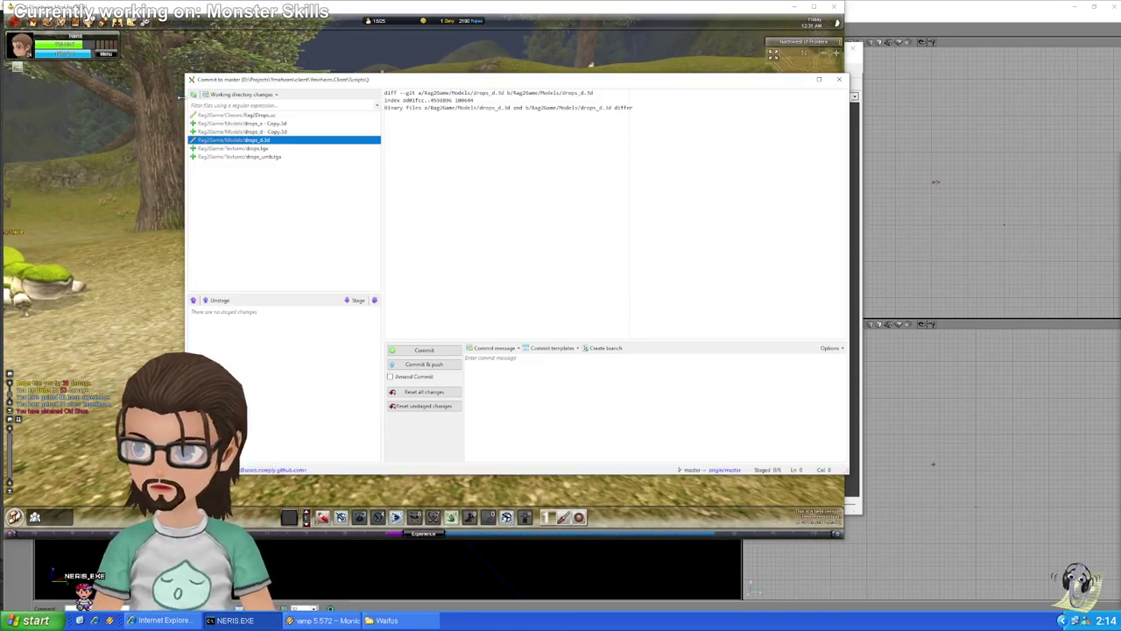
left_click(286, 123)
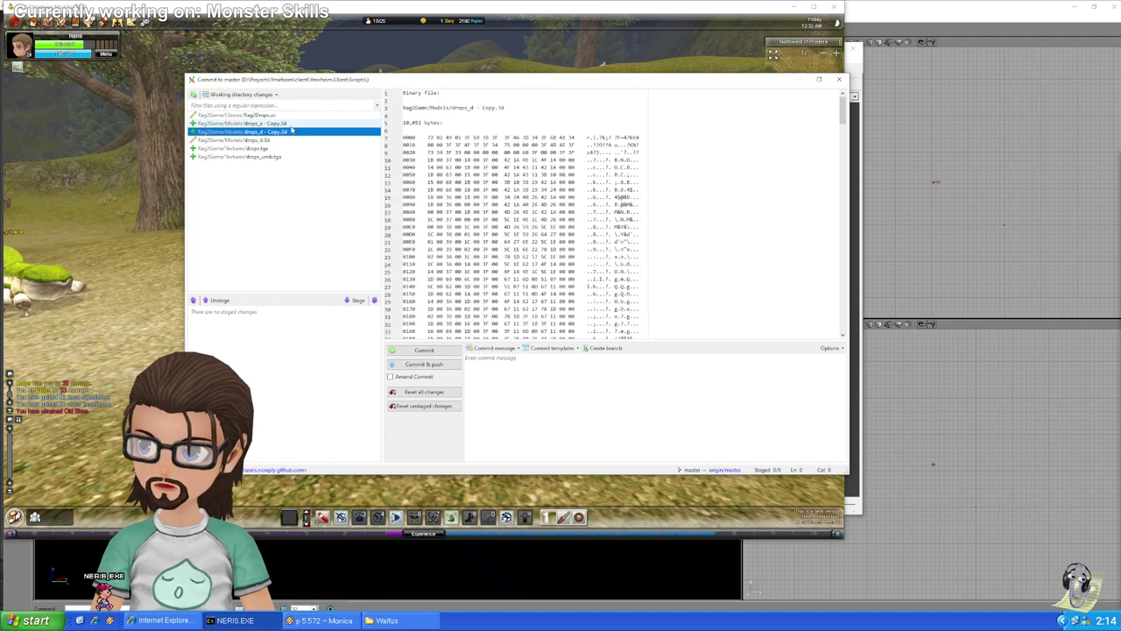
left_click(286, 132, "shift")
right_click(286, 128)
left_click(302, 137)
left_click(554, 302)
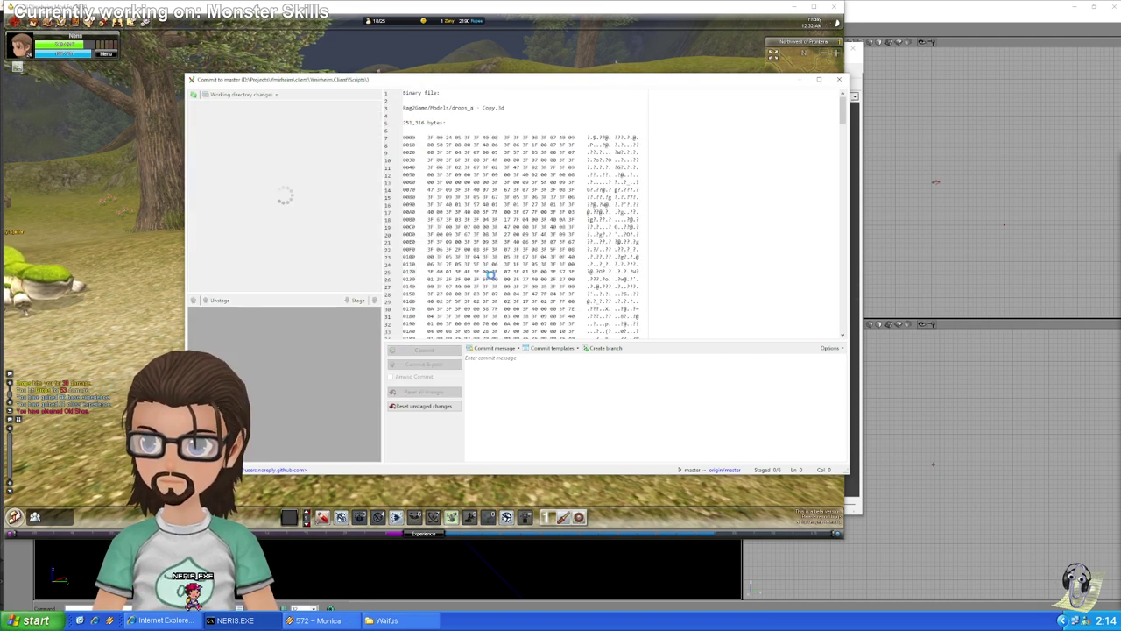
Select the untracked drops.tga and drops_umb.tga textures and request a reset of their changes
left_click(265, 132)
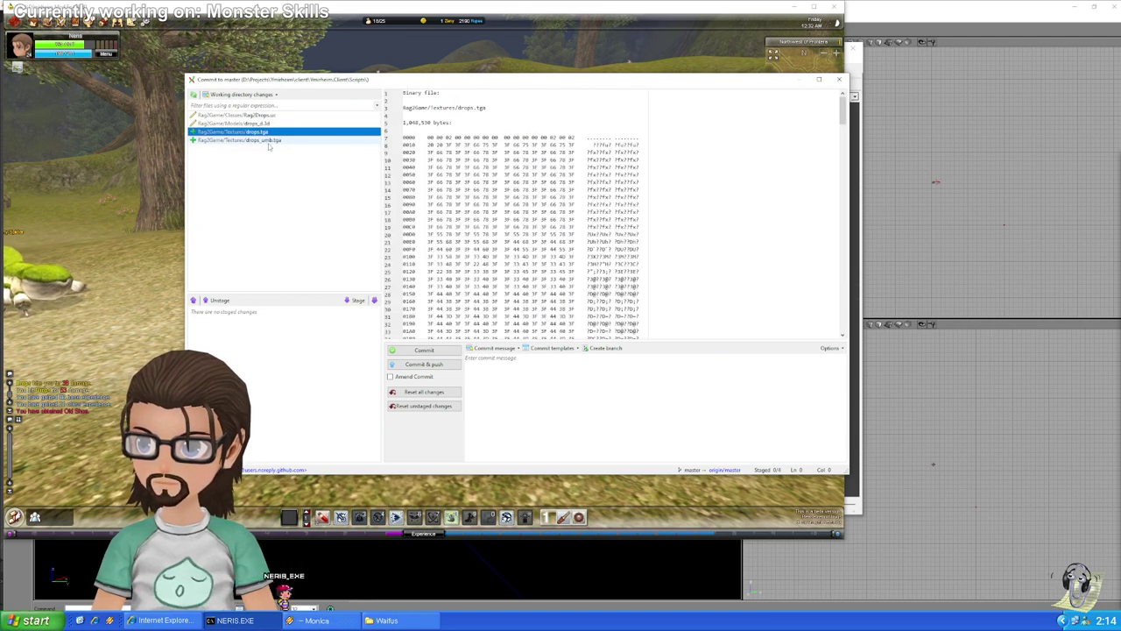
left_click(268, 141, "shift")
right_click(269, 139)
left_click(293, 143)
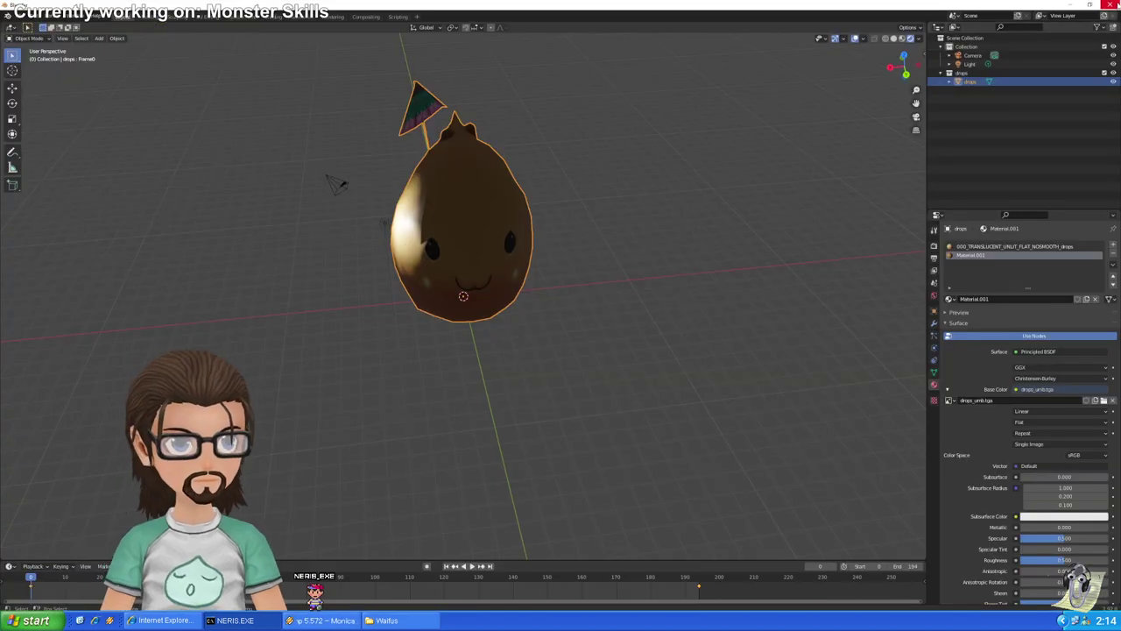
Close both open Blender windows without saving their changes
left_click(1111, 5)
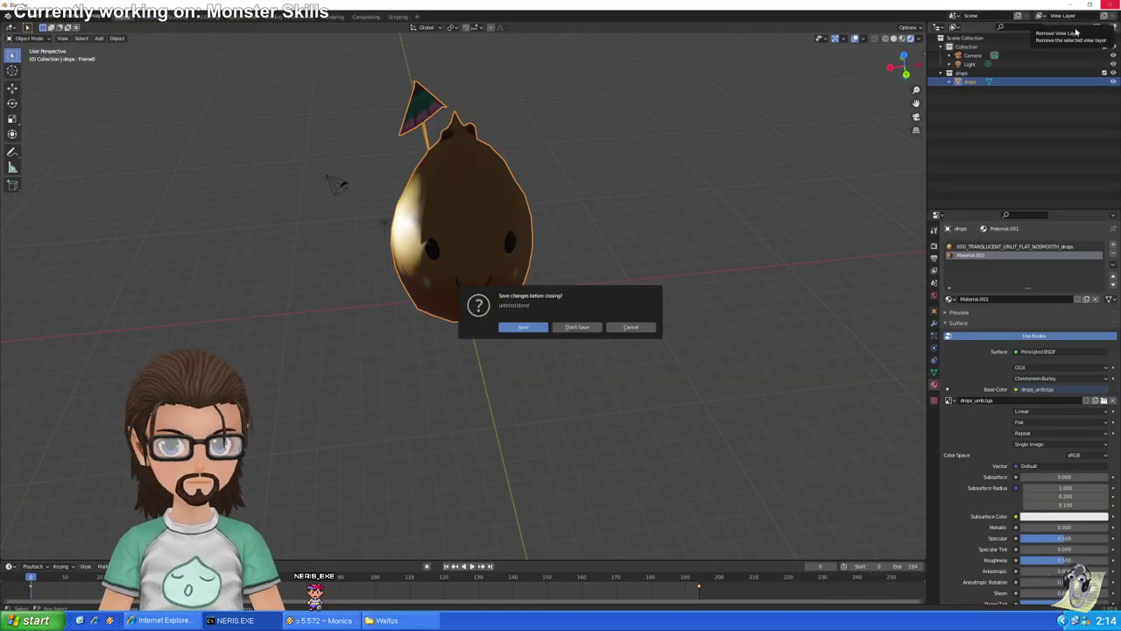
left_click(576, 328)
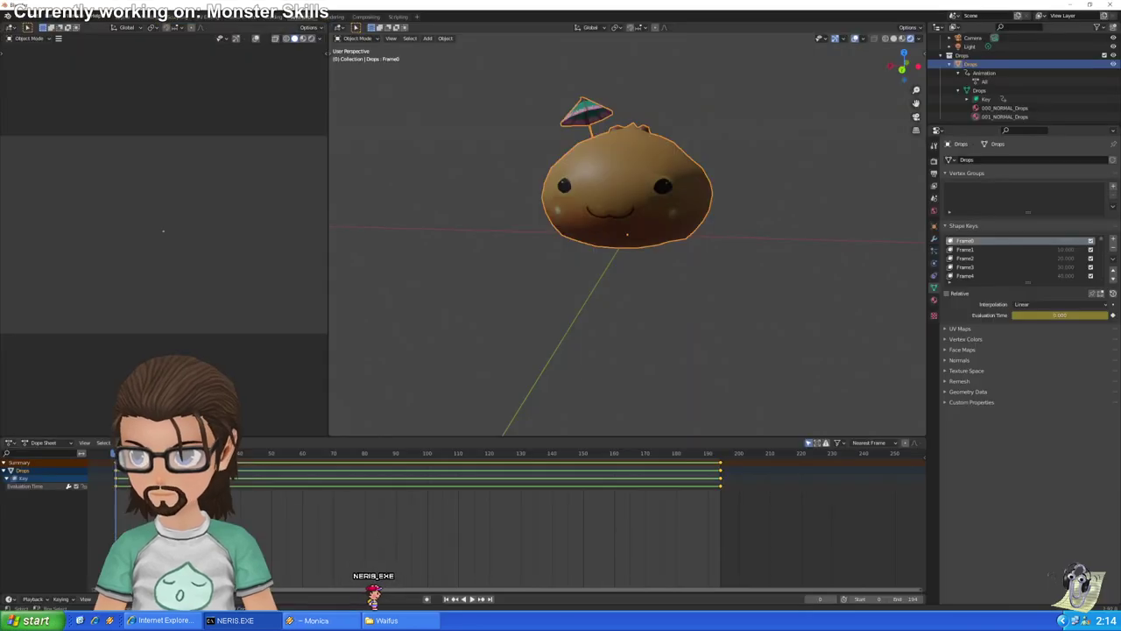
left_click(1111, 5)
left_click(576, 328)
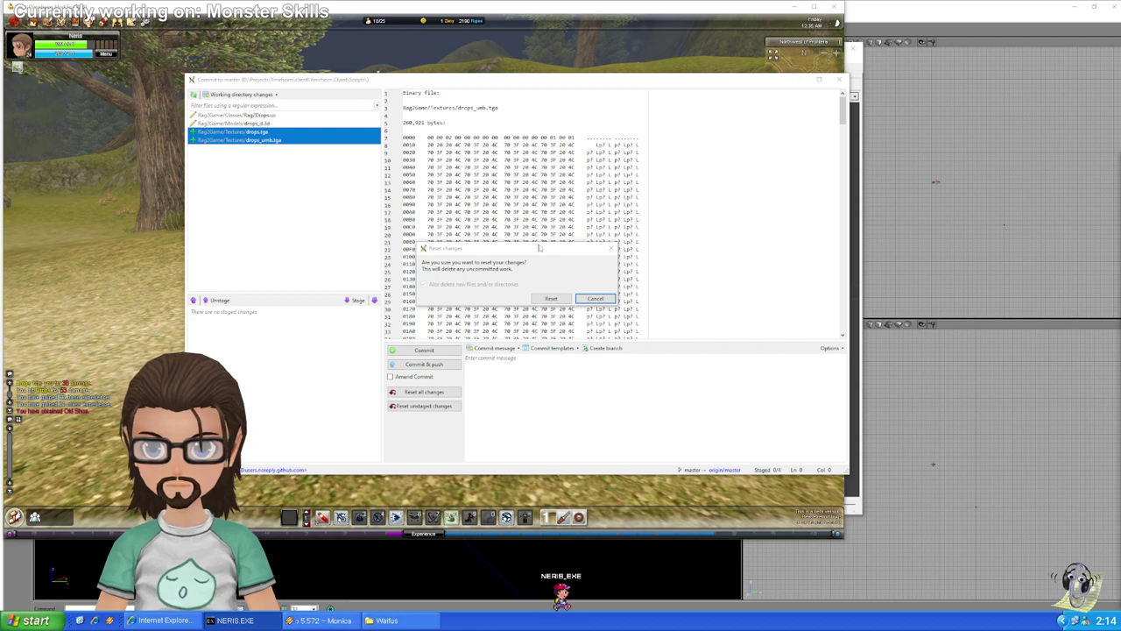
Confirm the reset of the two texture files and review the Rag2Drops.uc and drops_d.3d changes
left_click(551, 299)
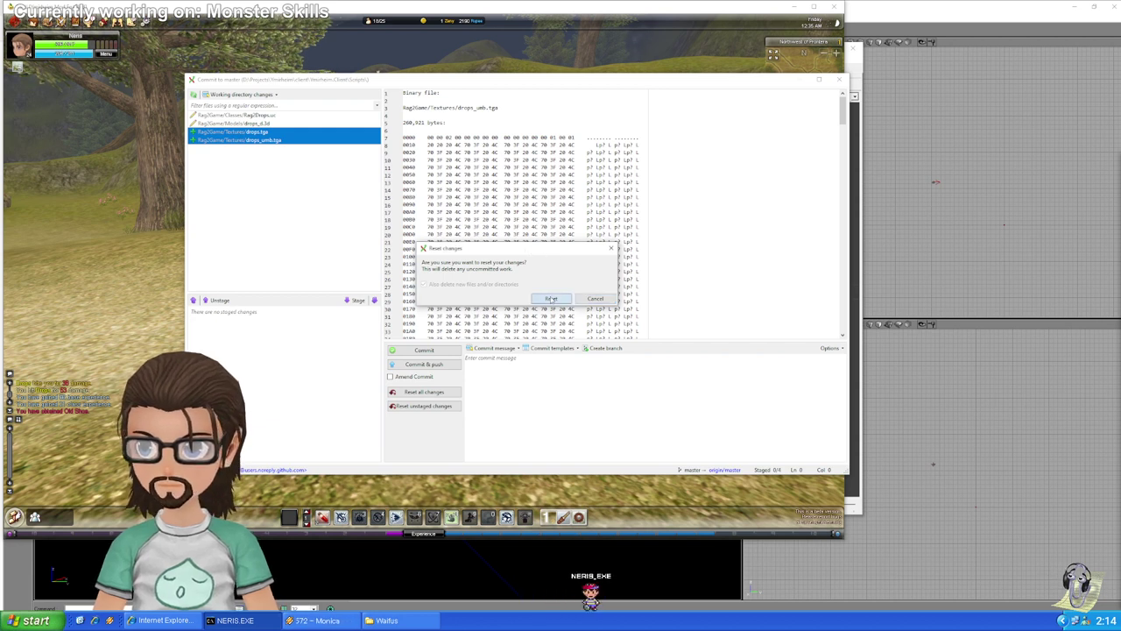
left_click(256, 123)
left_click(256, 116)
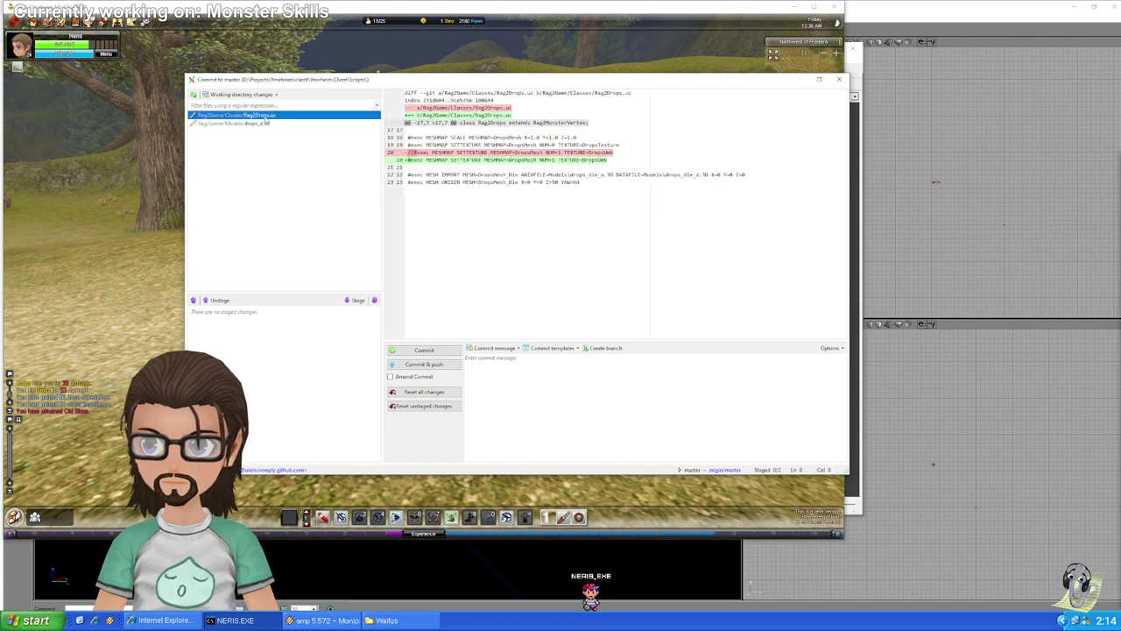
left_click(262, 123)
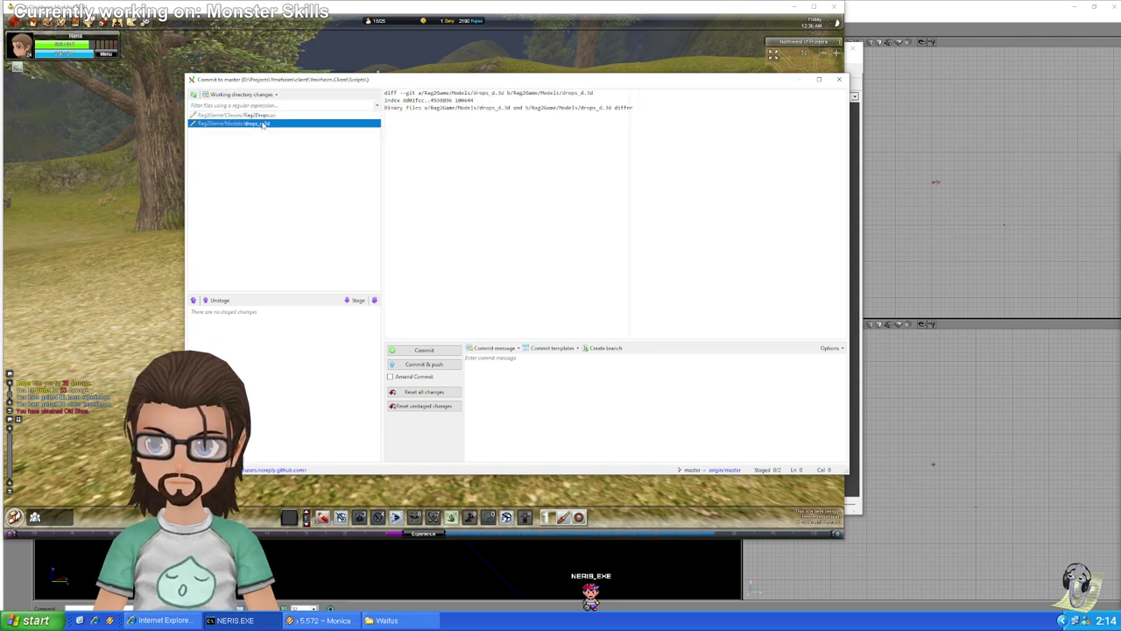
Stage all remaining changes and commit them with the message "Drops umbrella texture fixed."
left_click(527, 402)
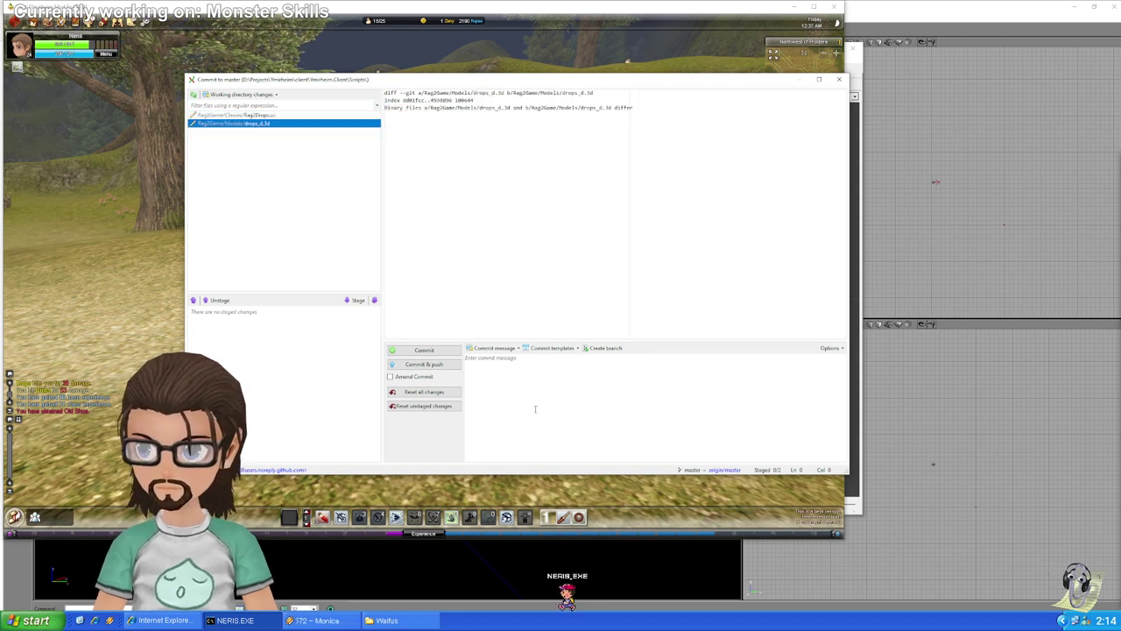
left_click(373, 300)
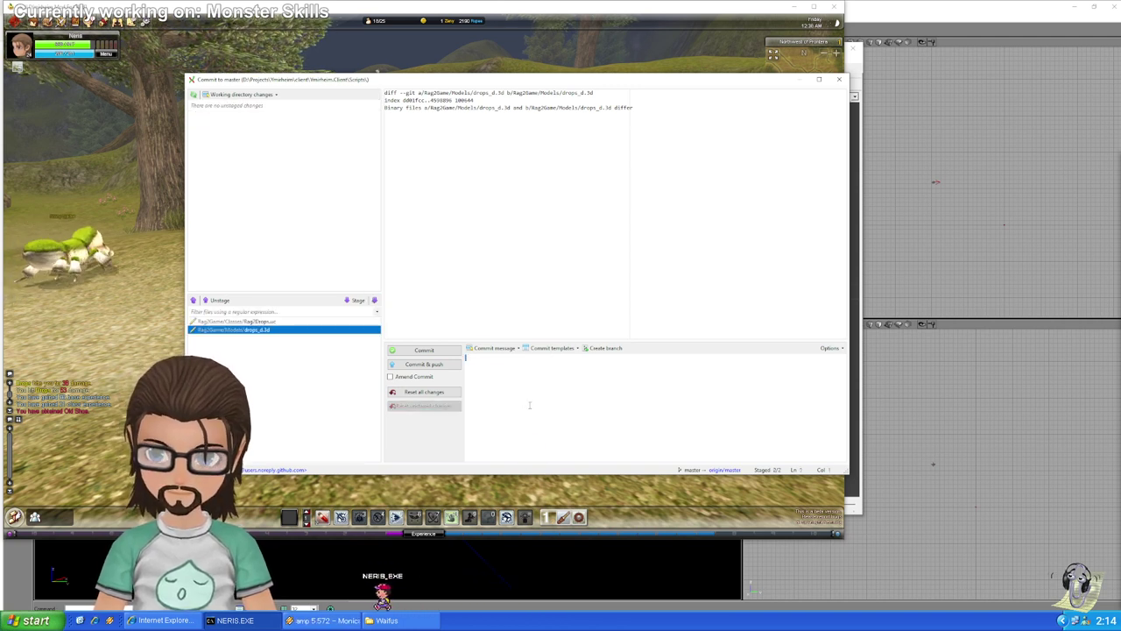
type("Drops")
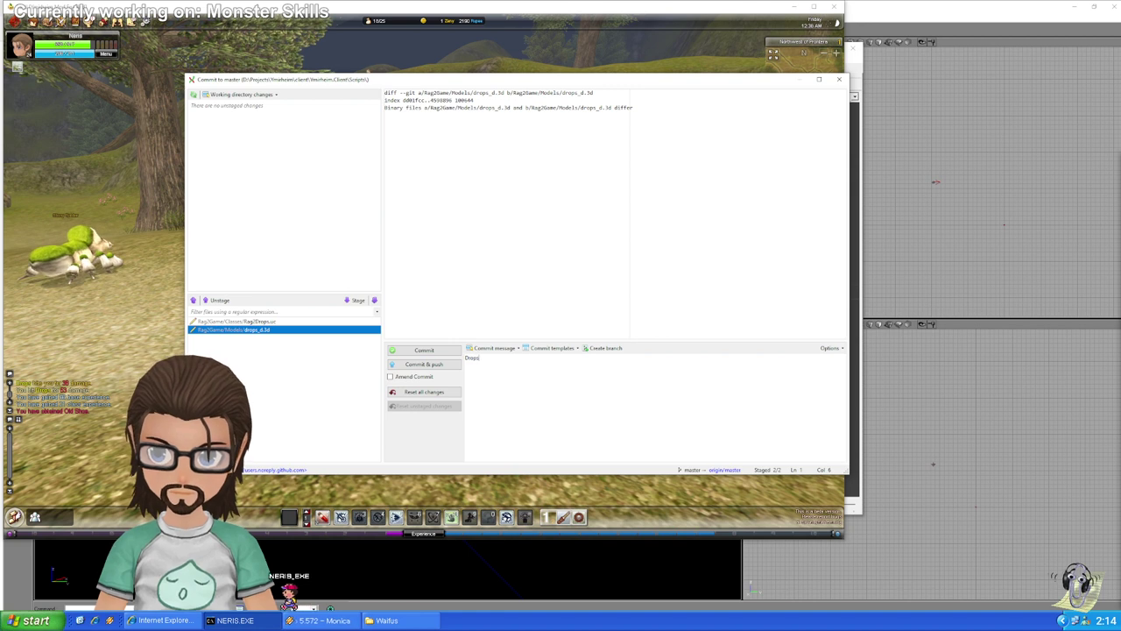
type(" umbrel")
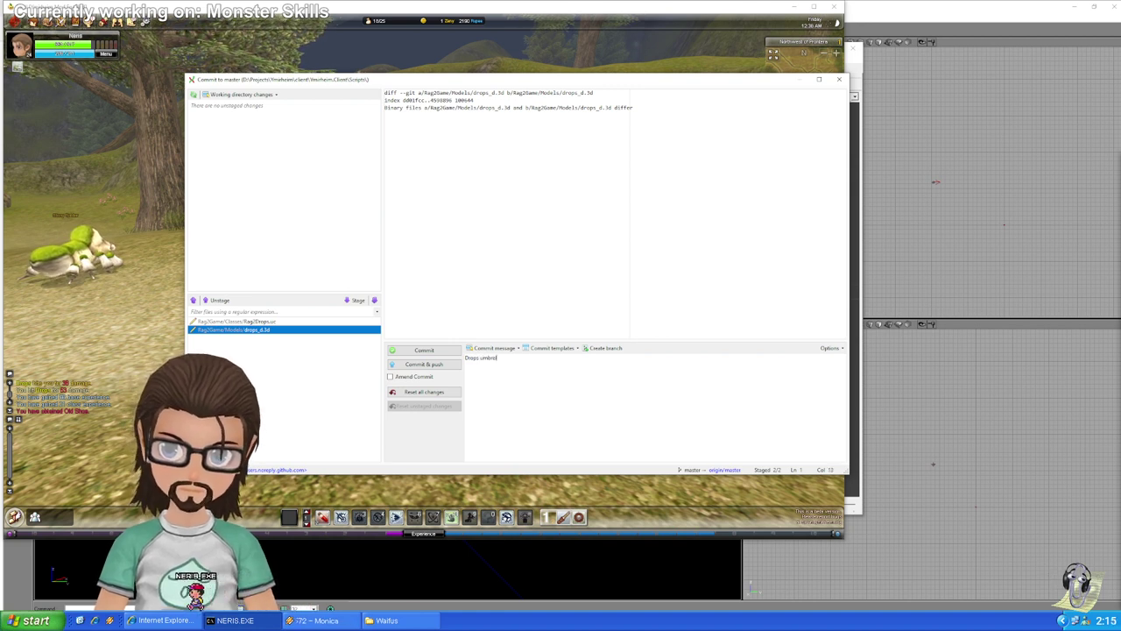
type("la texture fixed.")
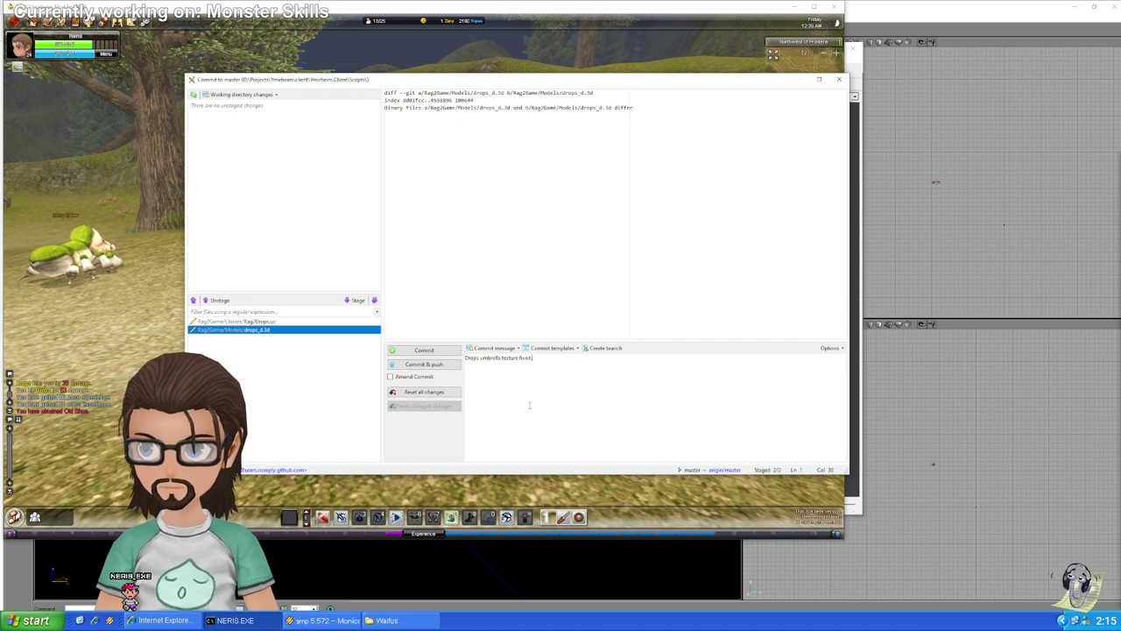
key("ctrl+Return")
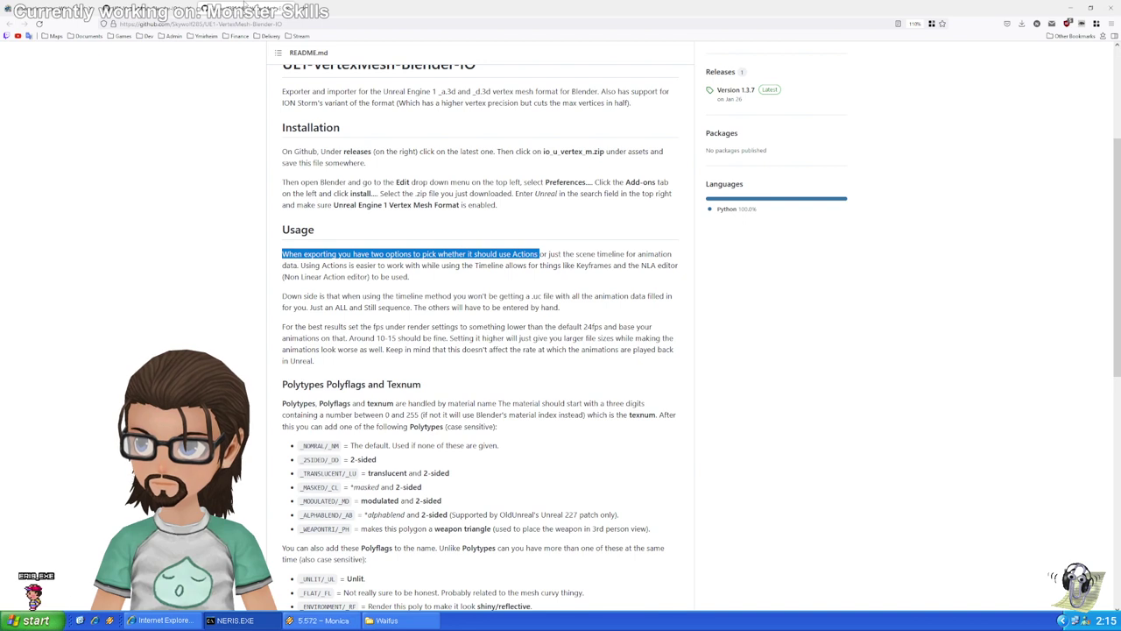
Switch to the browser and read through the vertex animations wiki page's Blender and 3ds Max instructions
scroll(75, 73, "down", 1)
left_click(75, 72)
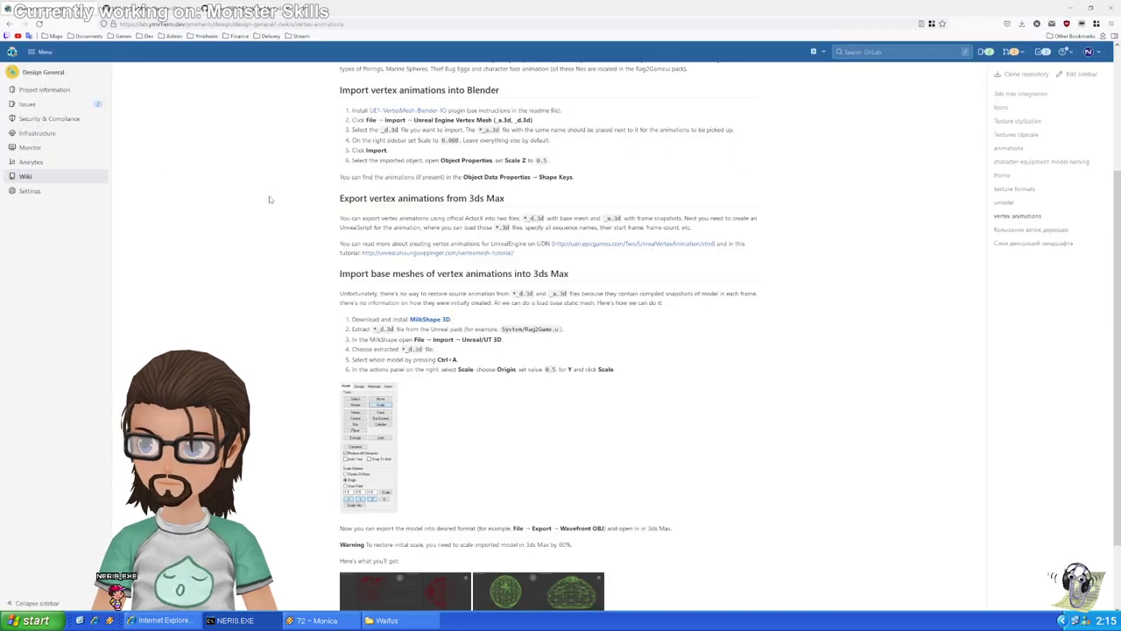
scroll(623, 351, "down", 1)
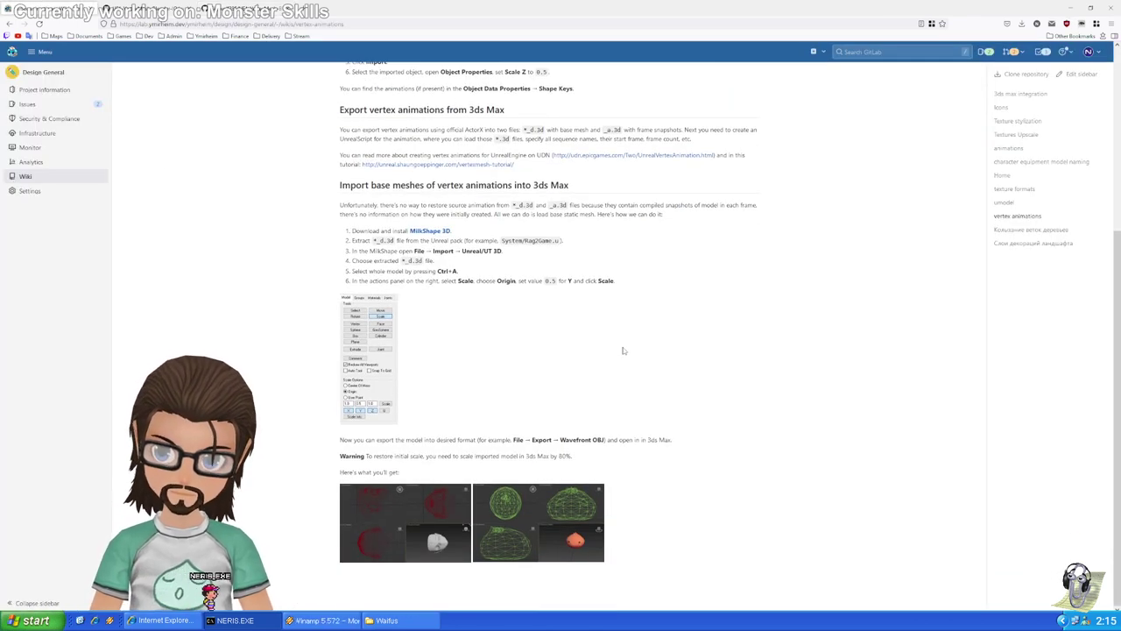
scroll(624, 351, "up", 2)
scroll(633, 349, "down", 2)
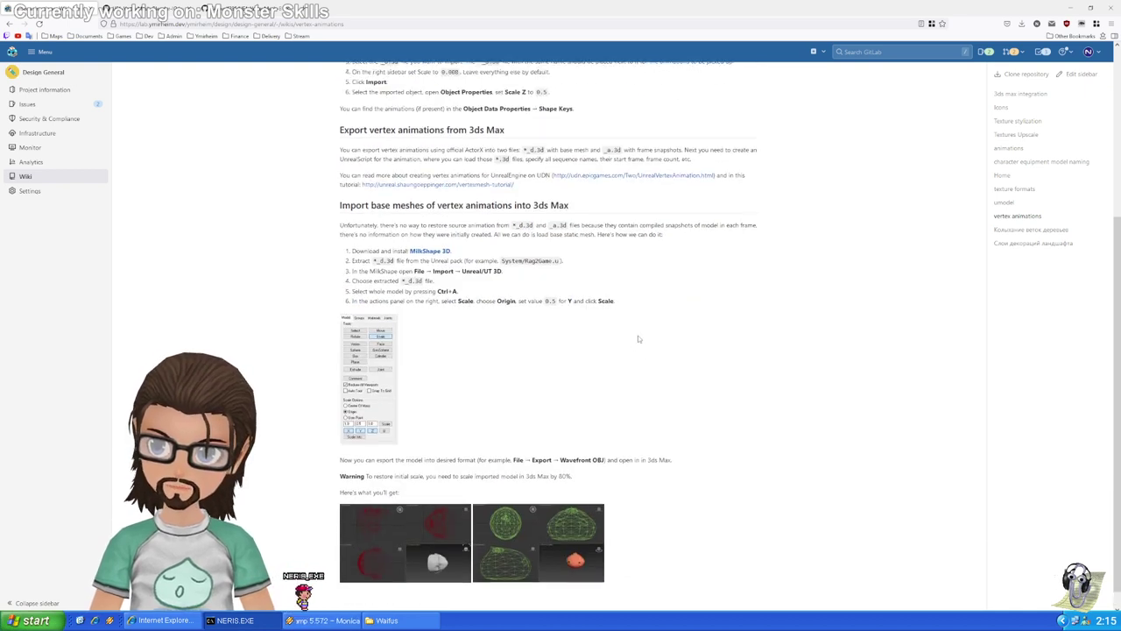
scroll(638, 339, "up", 3)
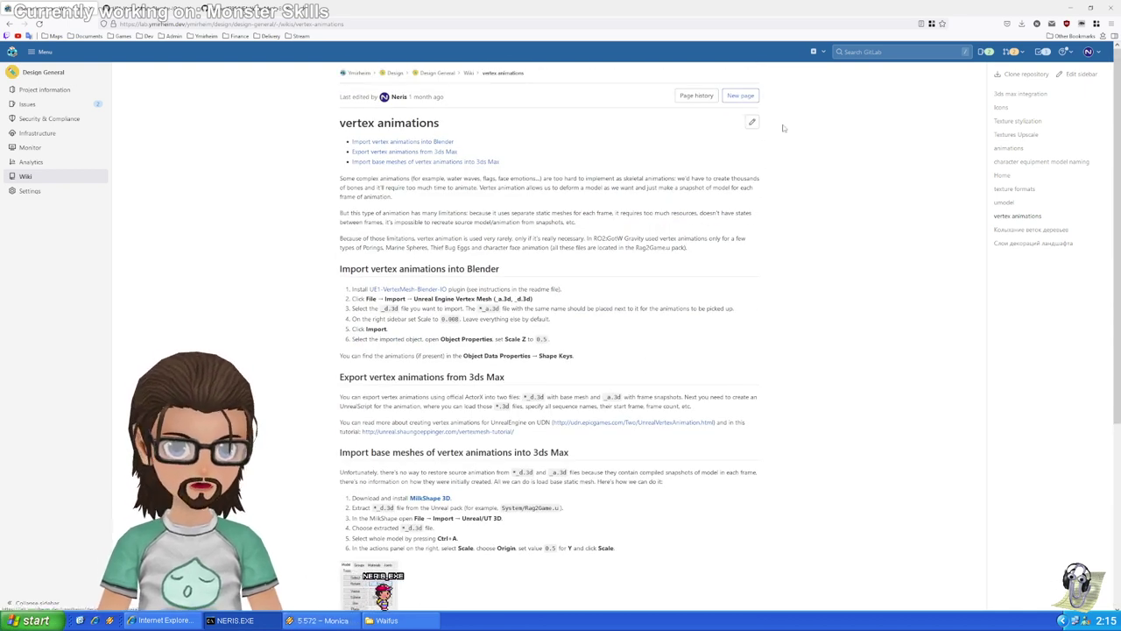
Open the vertex animations wiki page for editing and look through its Markdown source
left_click(751, 122)
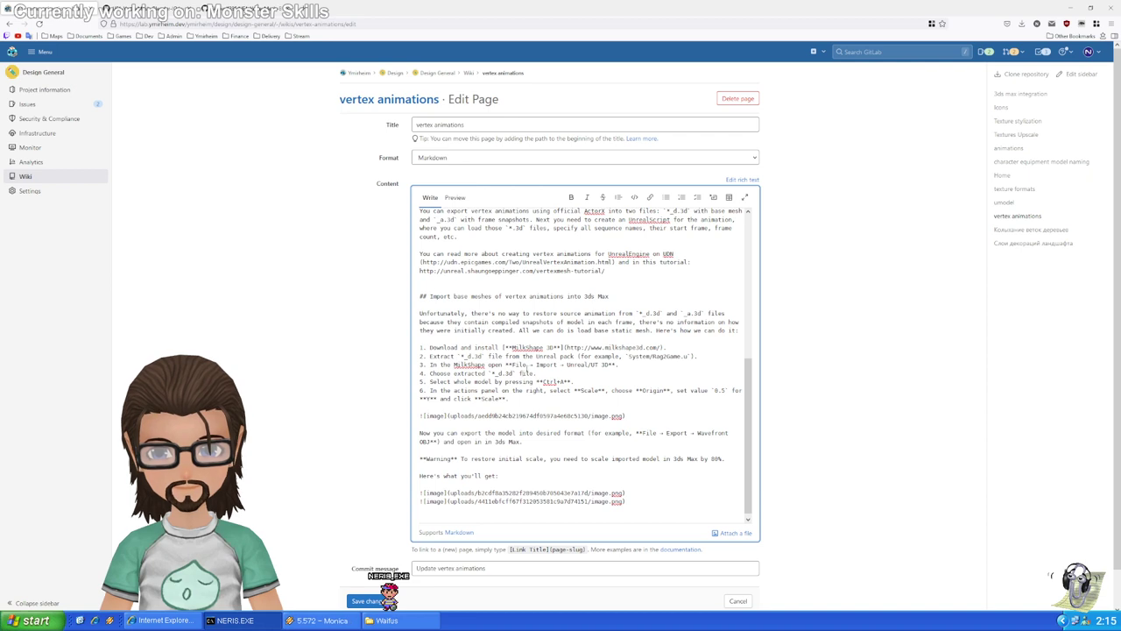
scroll(539, 324, "down", 1)
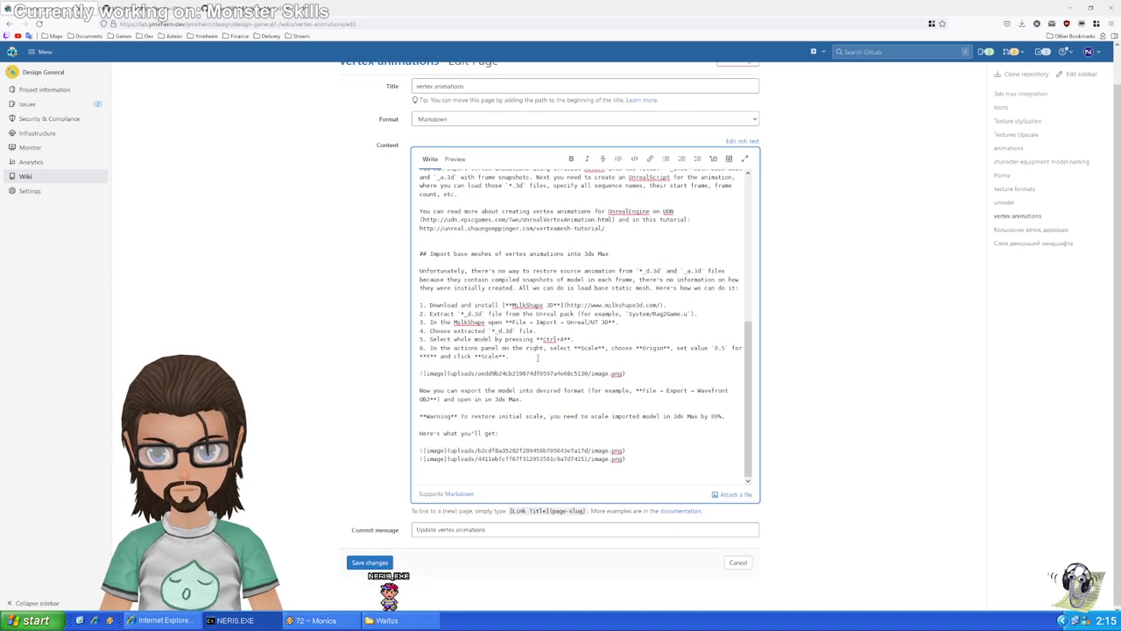
scroll(532, 262, "up", 5)
scroll(525, 238, "up", 1)
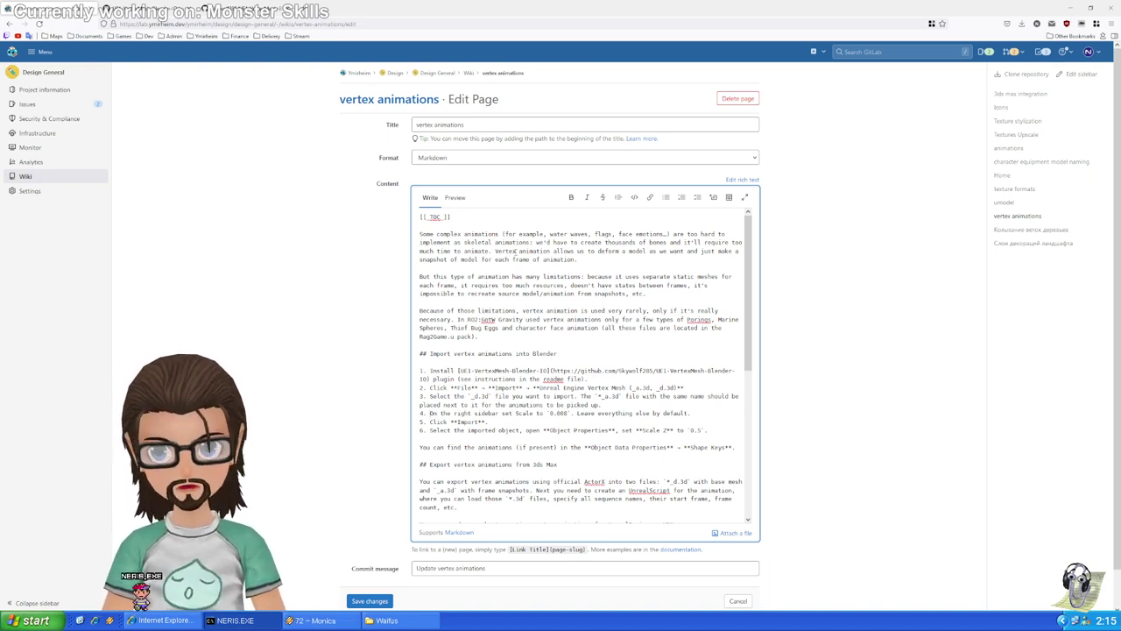
Preview the rendered wiki page and examine the Blender import step about setting the scale
left_click(452, 200)
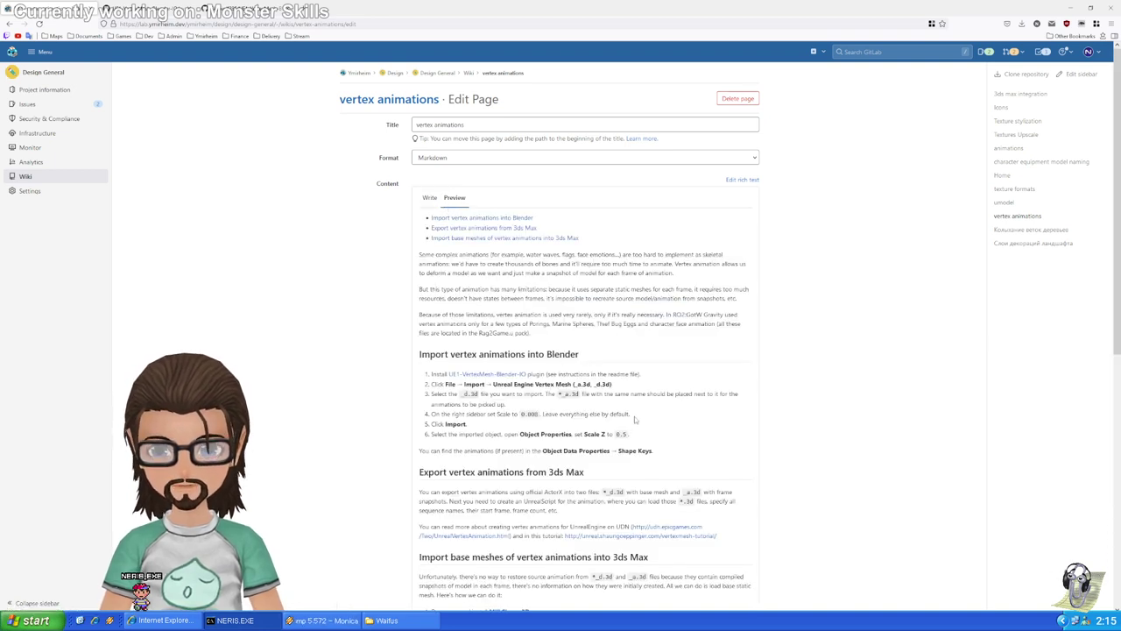
mouse_move(636, 420)
left_mouse_down()
mouse_move(433, 421)
mouse_move(638, 414)
left_mouse_up()
triple_click(433, 421)
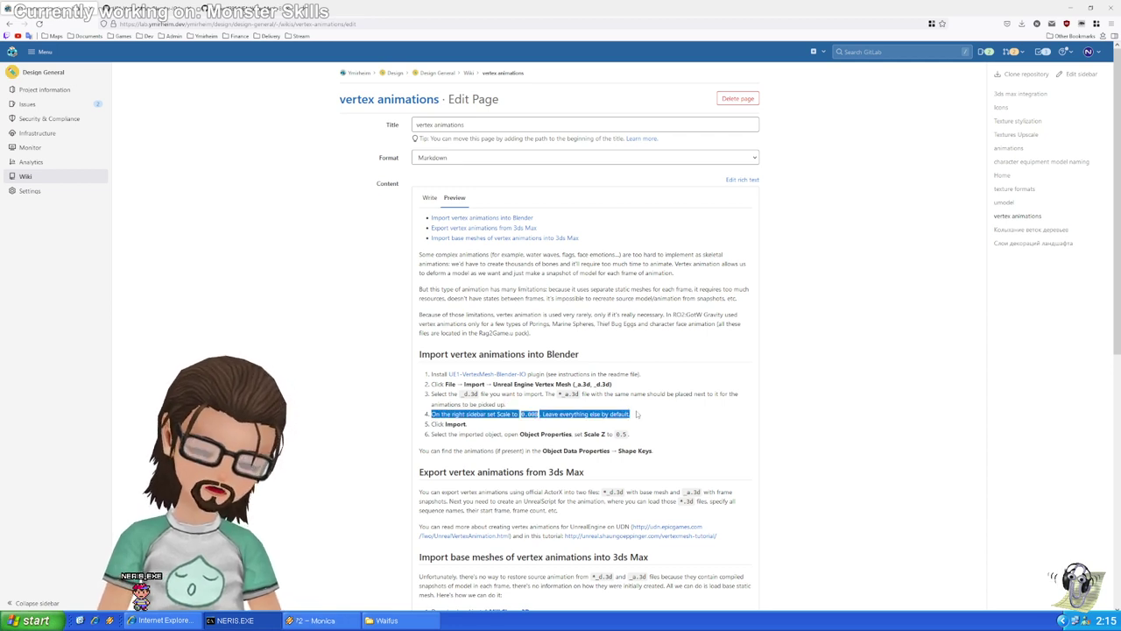
left_click(637, 415)
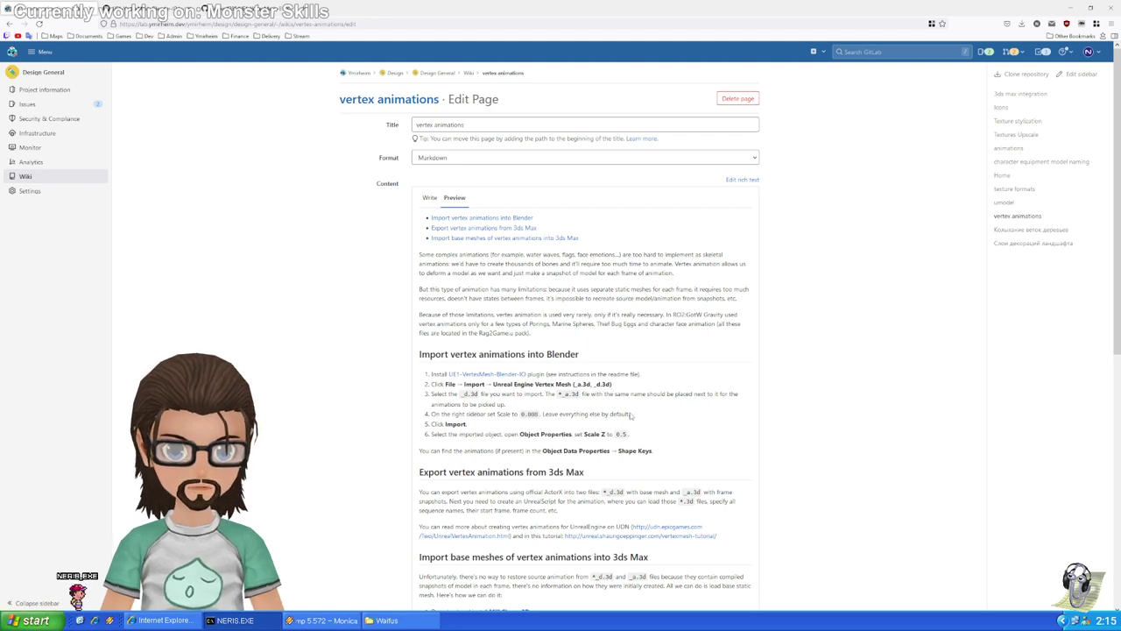
left_click_drag(631, 415, 662, 414)
left_click(434, 418)
left_click(639, 417)
left_click(642, 418)
triple_click(662, 413)
left_click(663, 416)
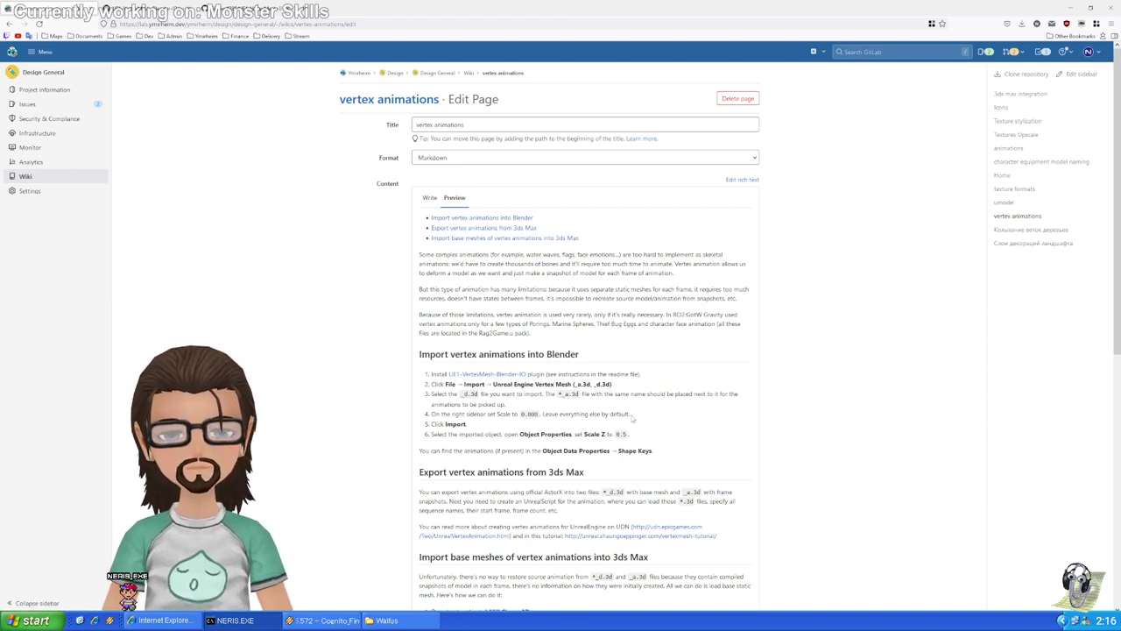
mouse_move(631, 414)
left_mouse_down()
mouse_move(429, 414)
mouse_move(639, 414)
left_mouse_up()
left_click(654, 415)
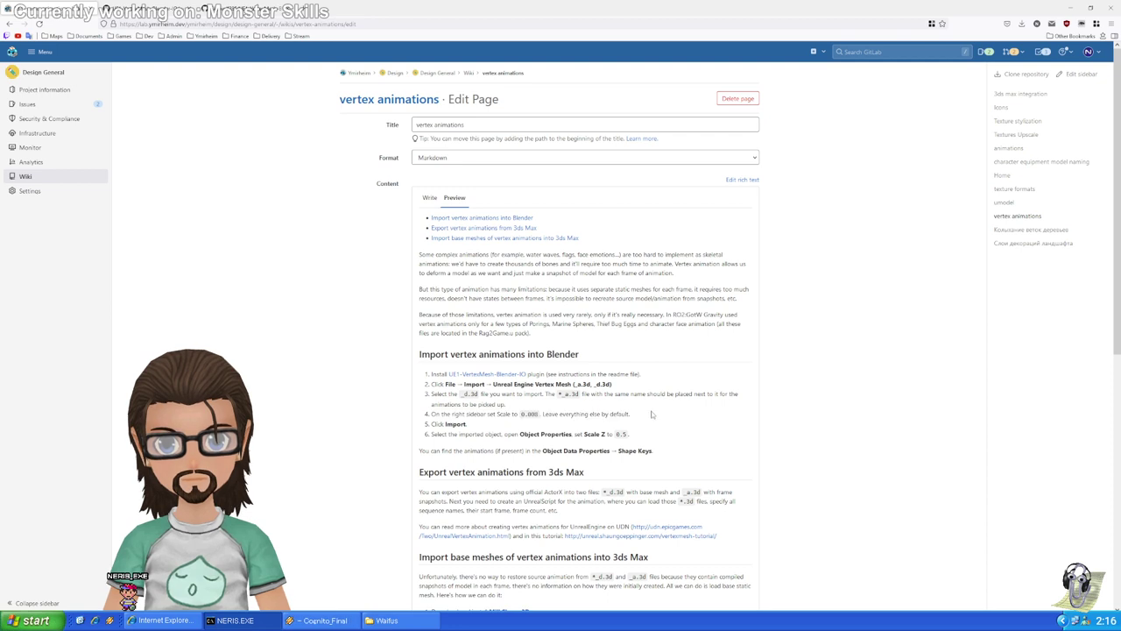
double_click(434, 353)
left_click(435, 353)
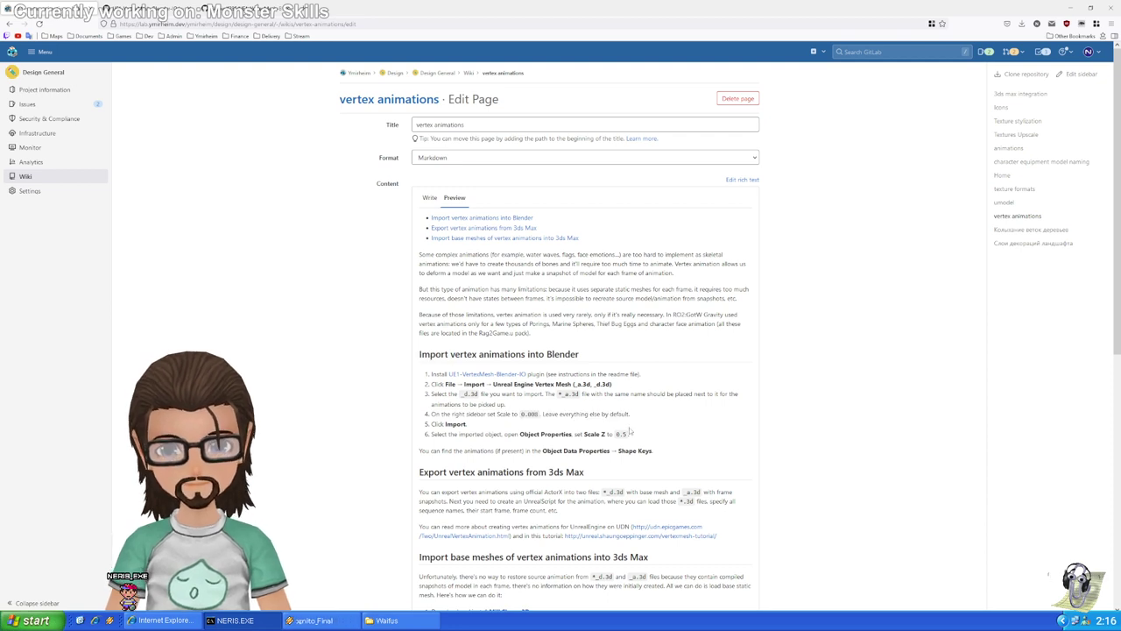
Return to the Markdown source and add the subheading "### To use alongside the skeletal meshes" under the Blender import heading
left_click(429, 197)
scroll(579, 350, "down", 2)
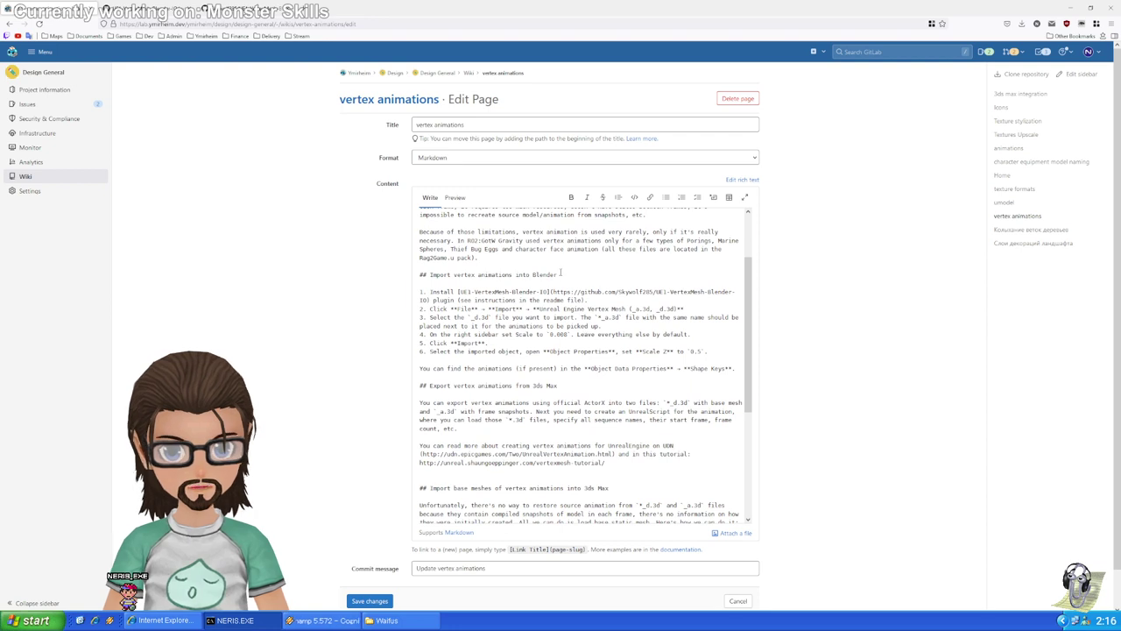
left_click(560, 274)
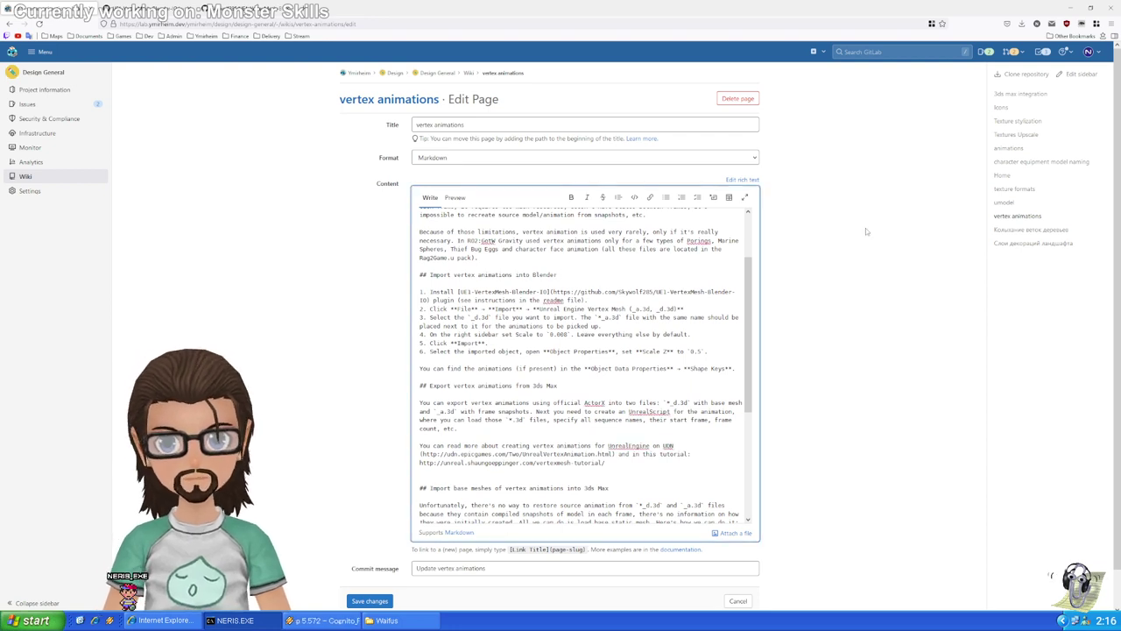
key("Return")
key("Return")
key("Return")
type("### To")
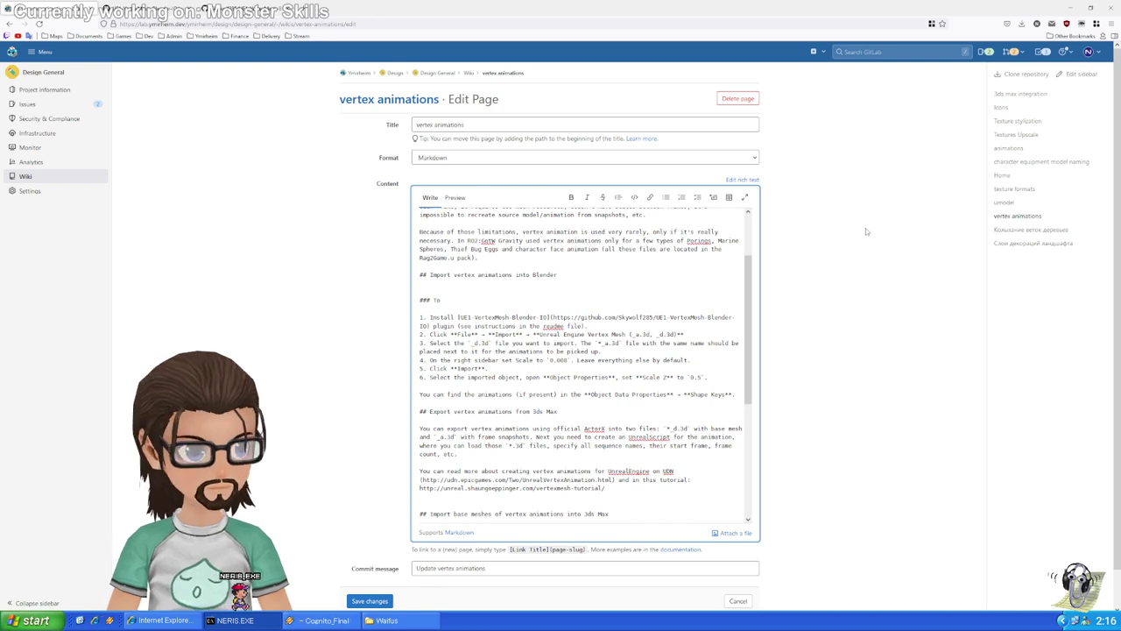
type(" us")
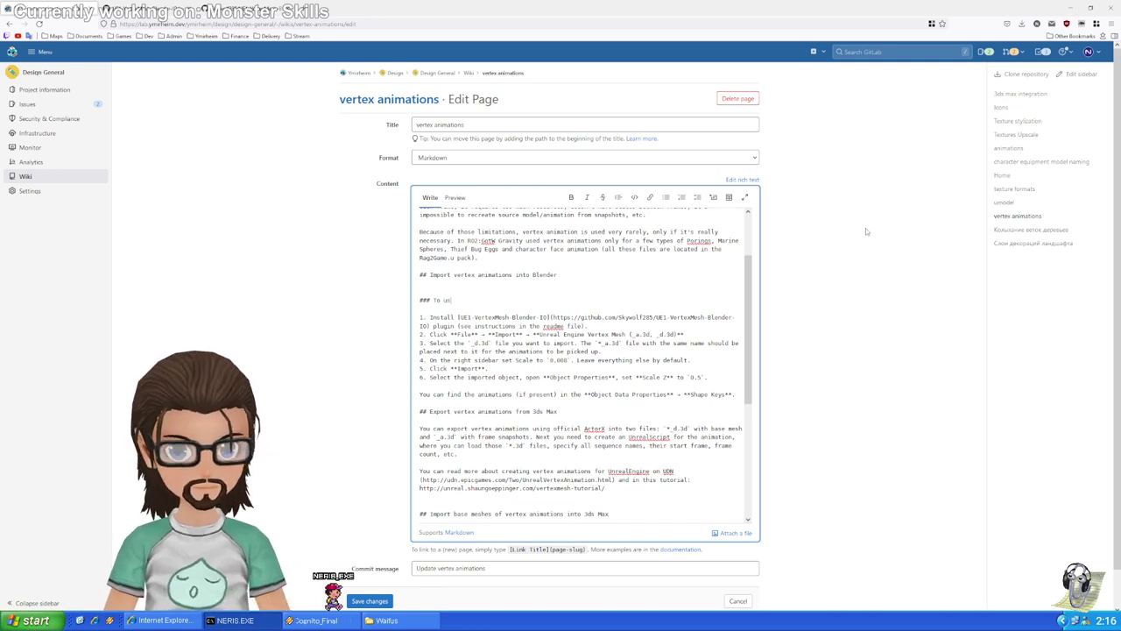
type("e alongside the ske")
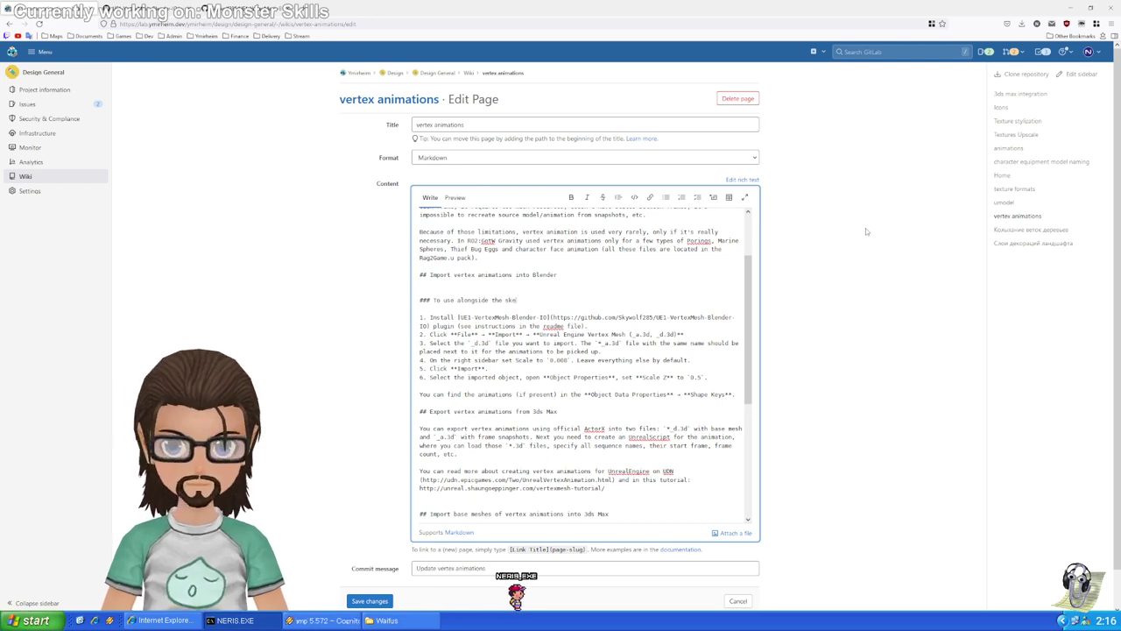
type("letal meshes")
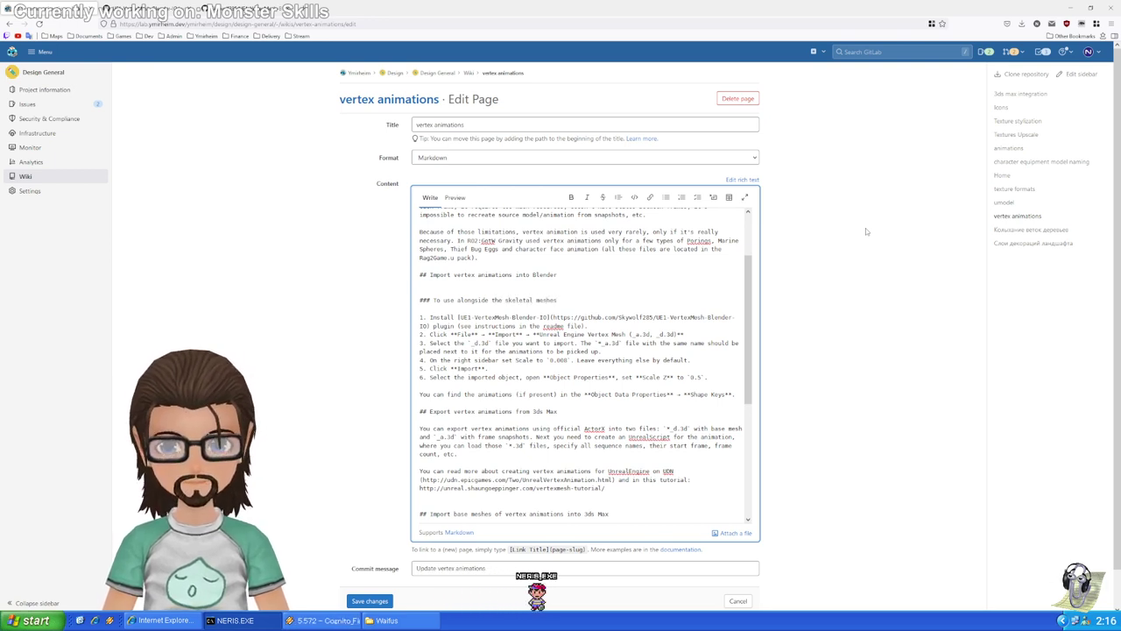
key("Return")
key("Delete")
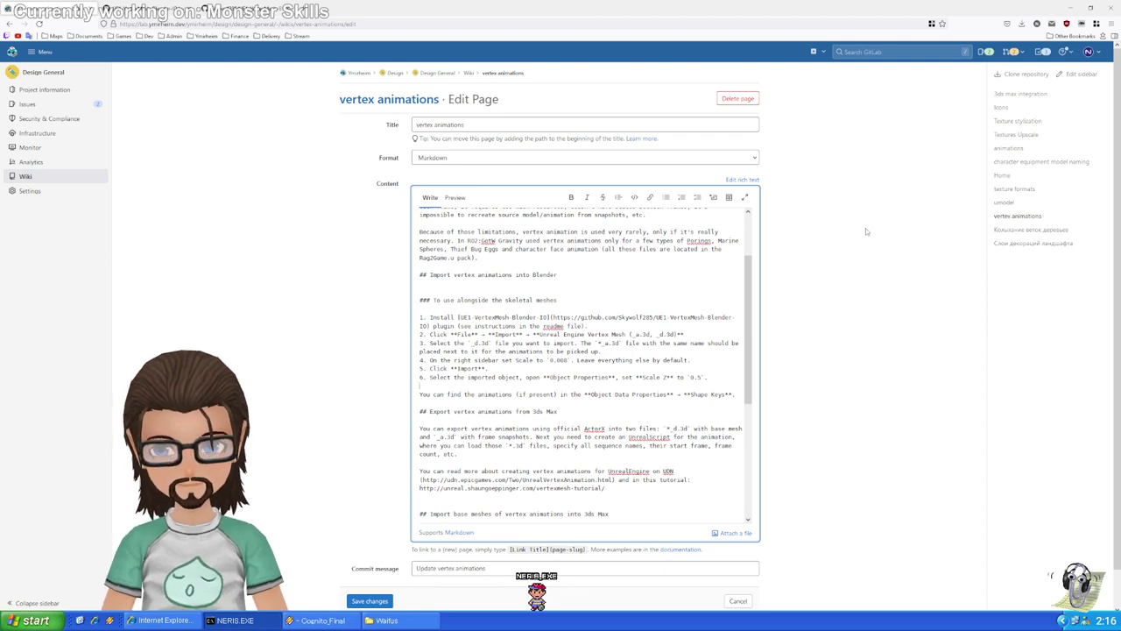
Add the subheading "### To modify the vertex mesh or its animations" between the Shape Keys paragraph and the 3ds Max export heading
key("Return")
key("Return")
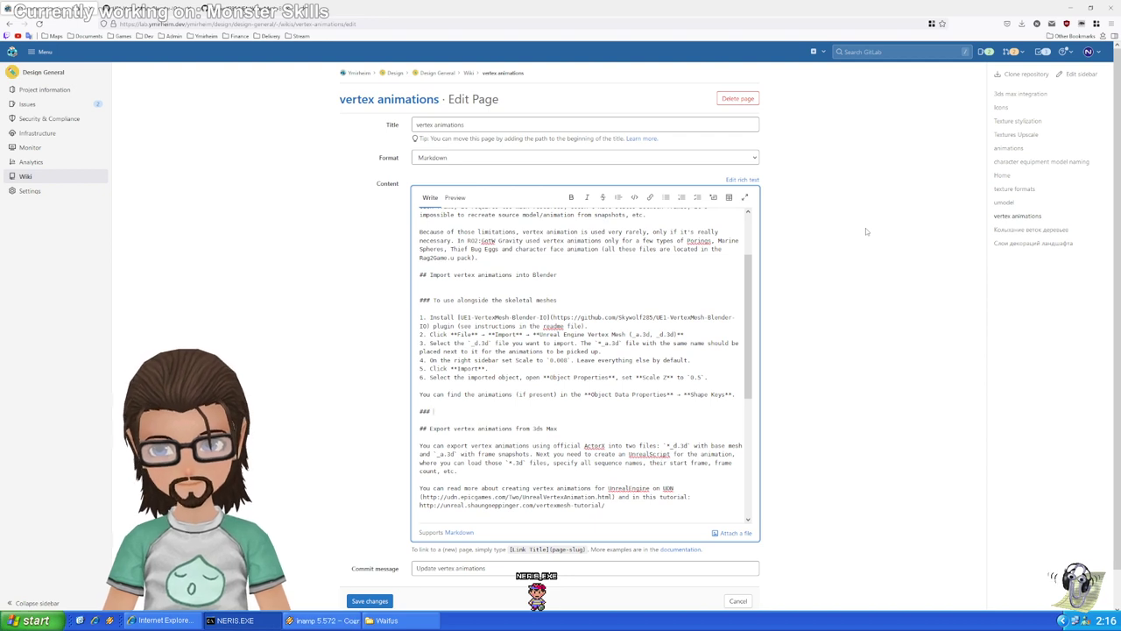
key("shift+Up")
key("shift+Down")
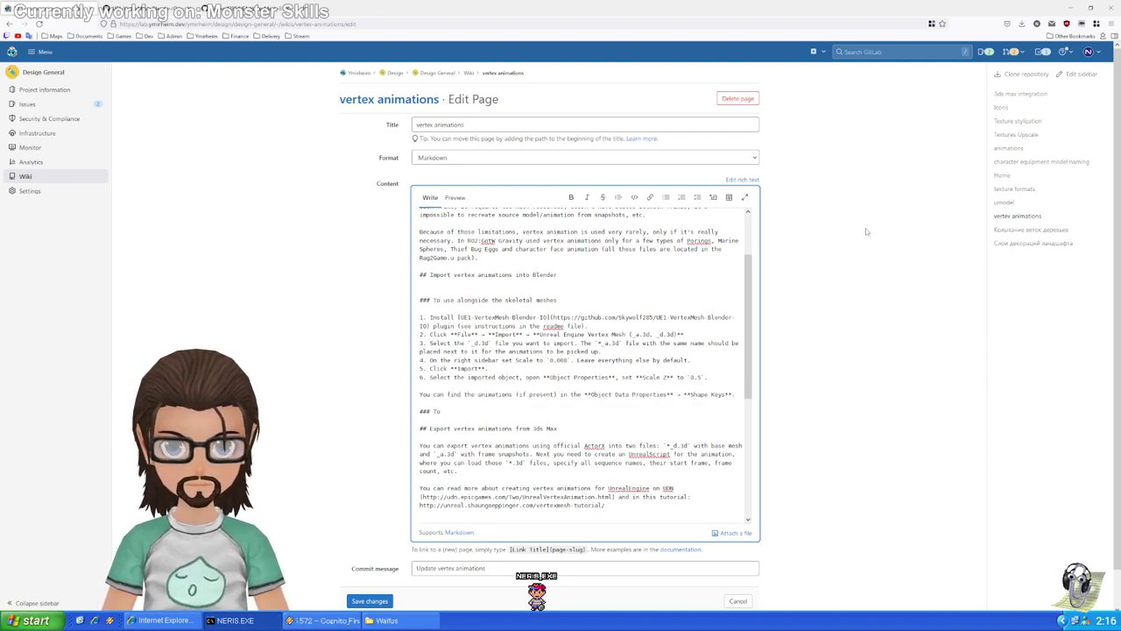
type("To modify the vertex")
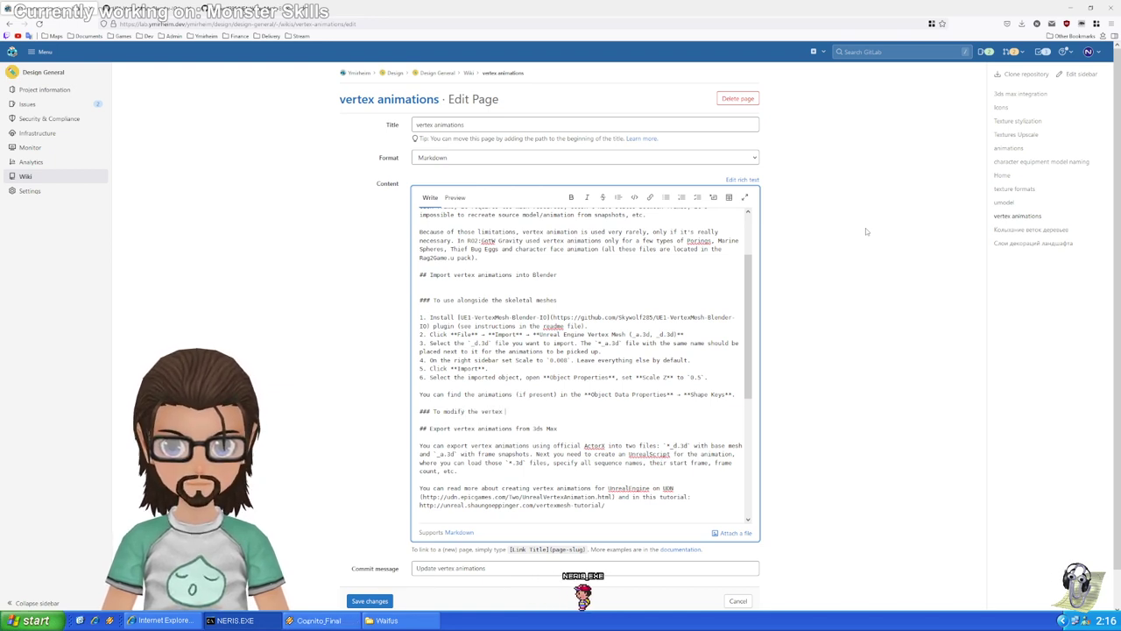
type(" mesh or")
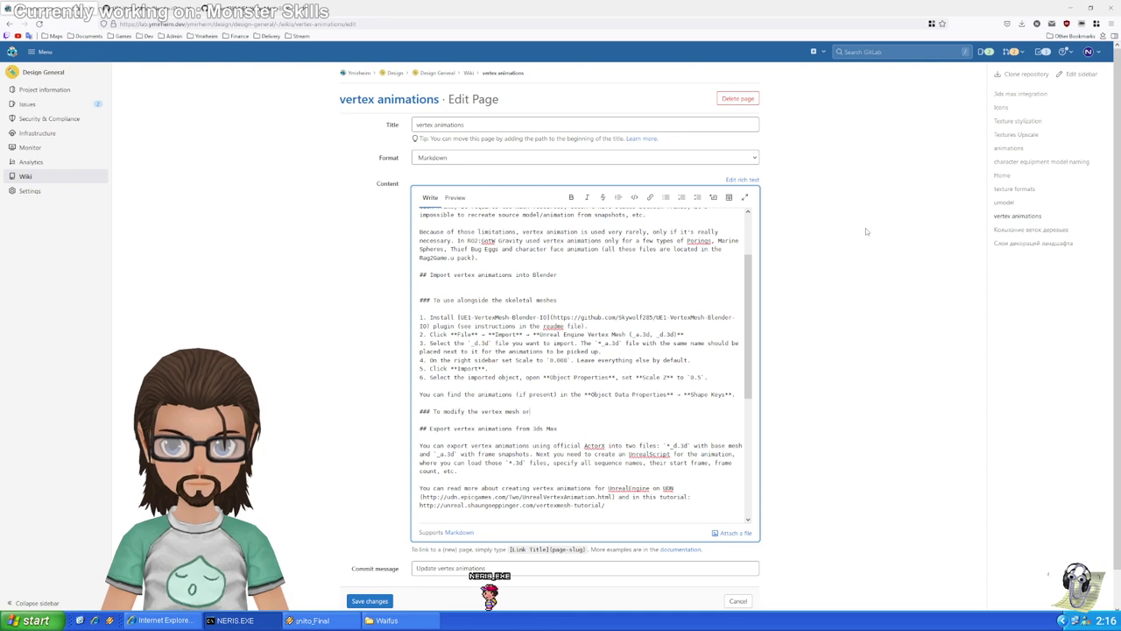
type(" its animations")
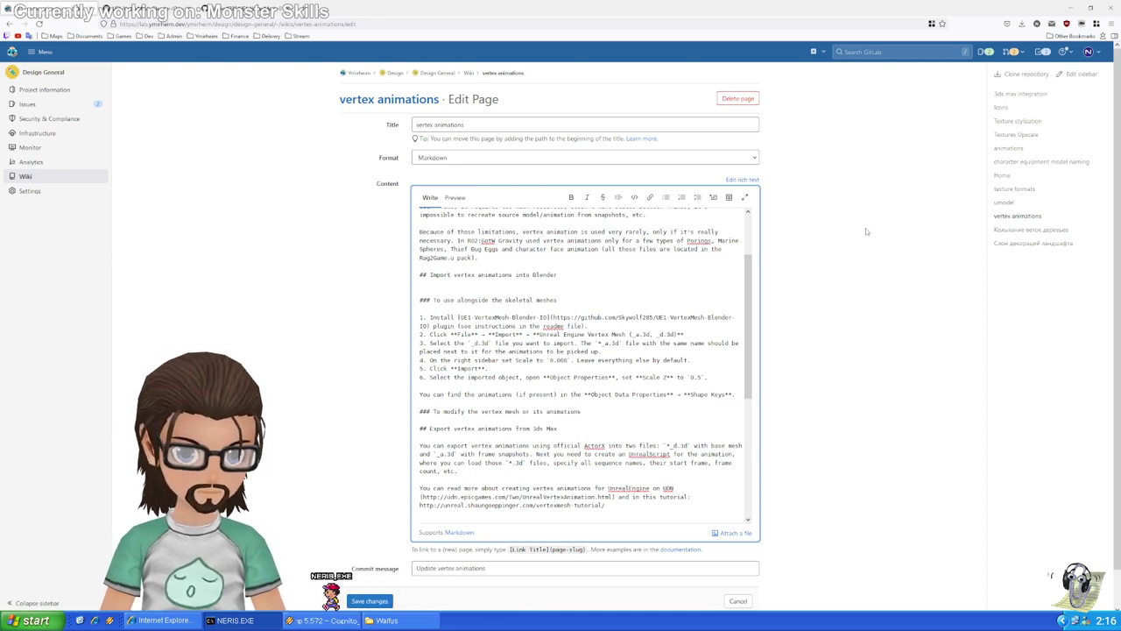
key("Return")
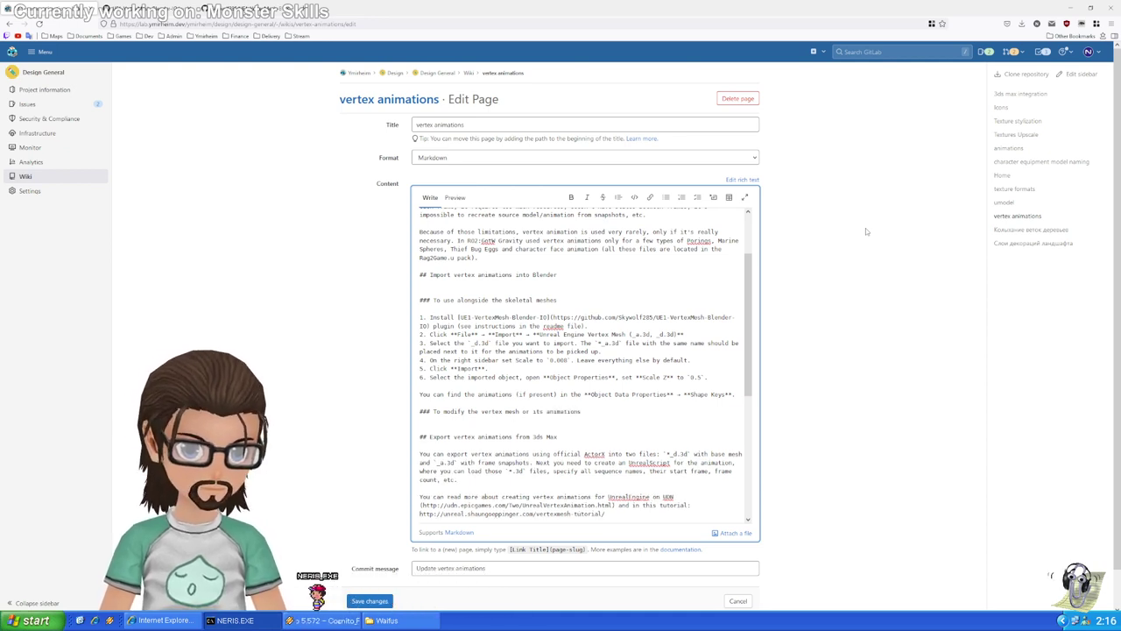
key("Return")
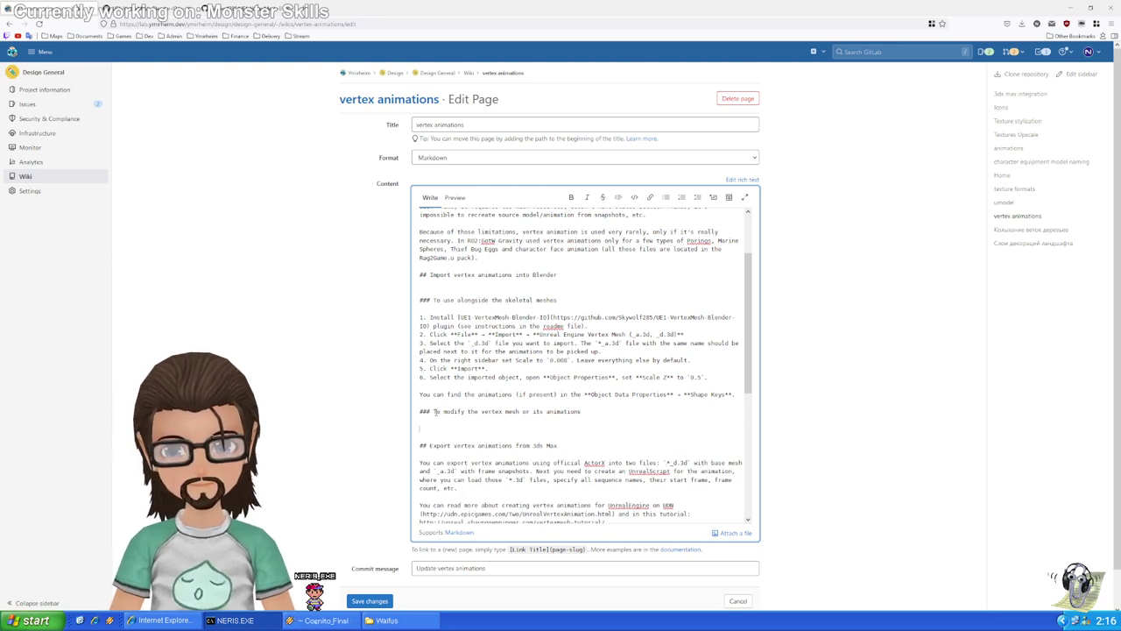
Review the Blender import heading, its numbered steps and the subheading about modifying the vertex mesh
left_click_drag(434, 411, 583, 413)
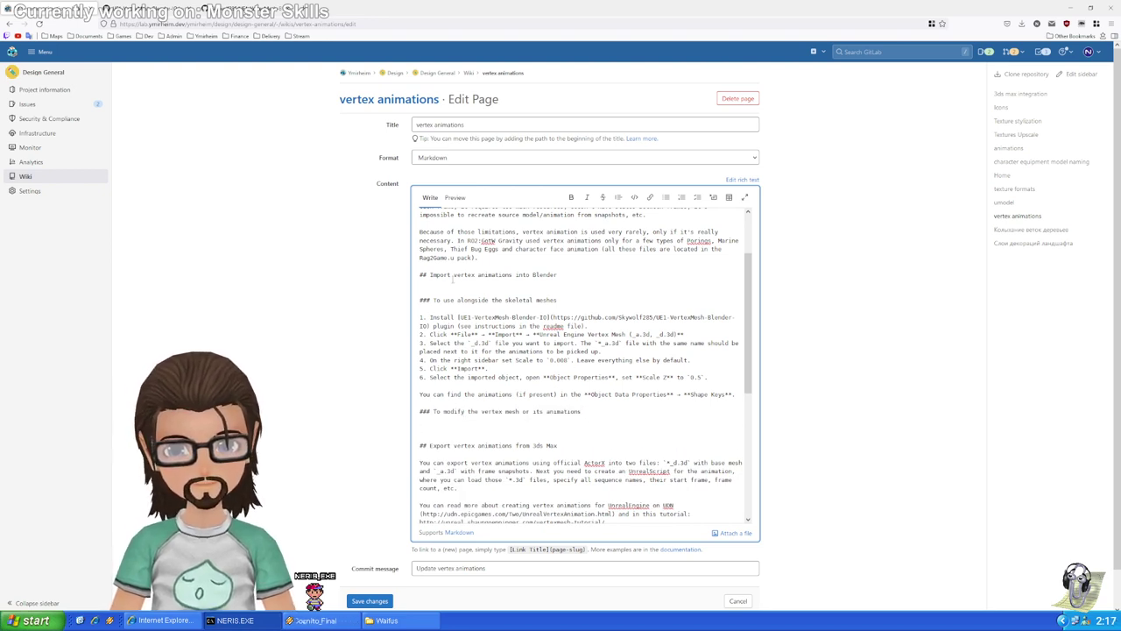
left_click_drag(430, 274, 555, 277)
left_click(561, 406)
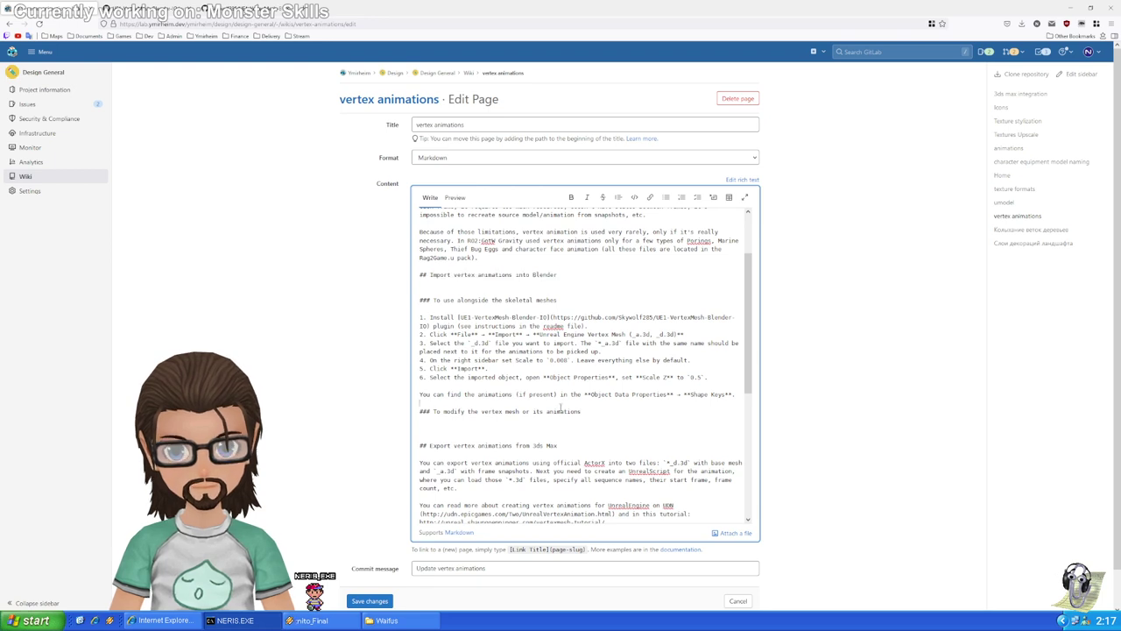
left_click(592, 411)
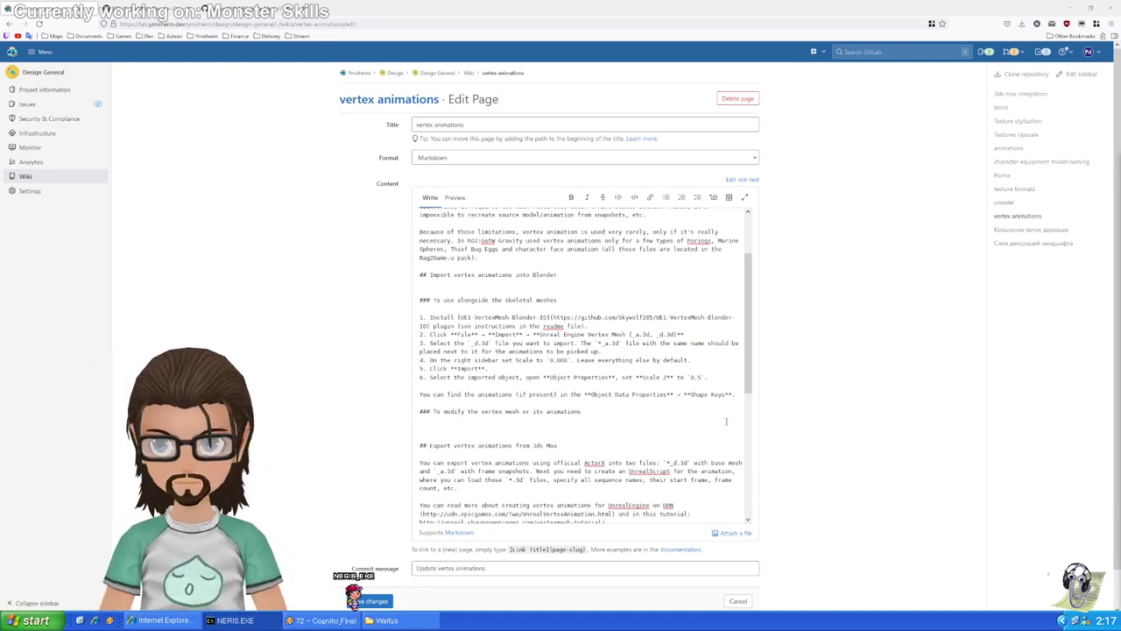
left_click(420, 429)
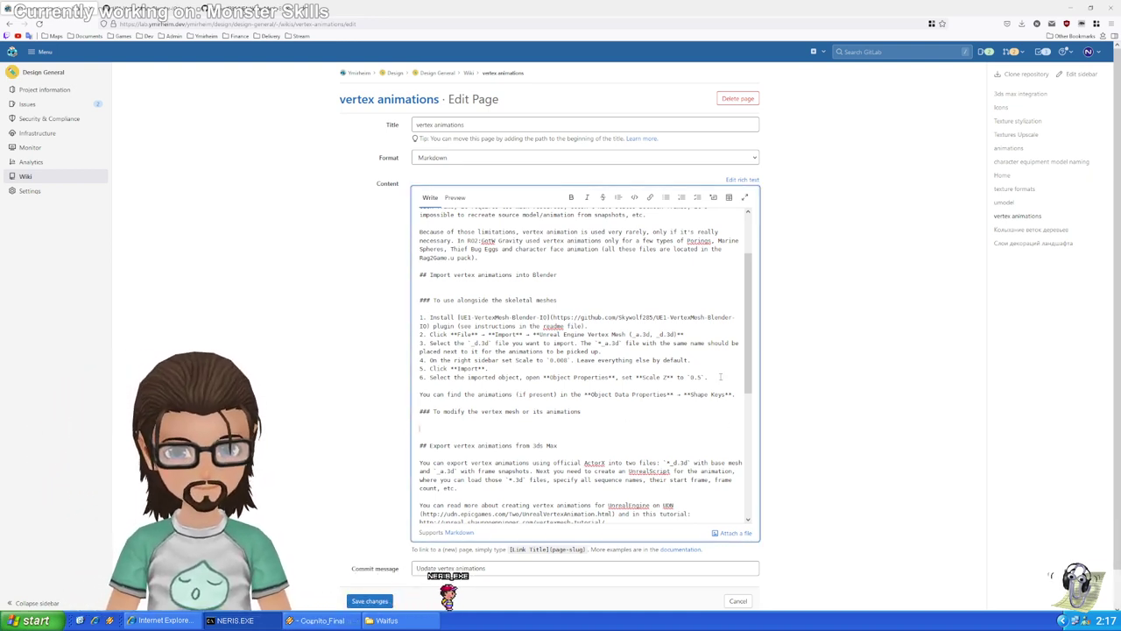
left_click_drag(721, 378, 423, 317)
left_click(453, 417)
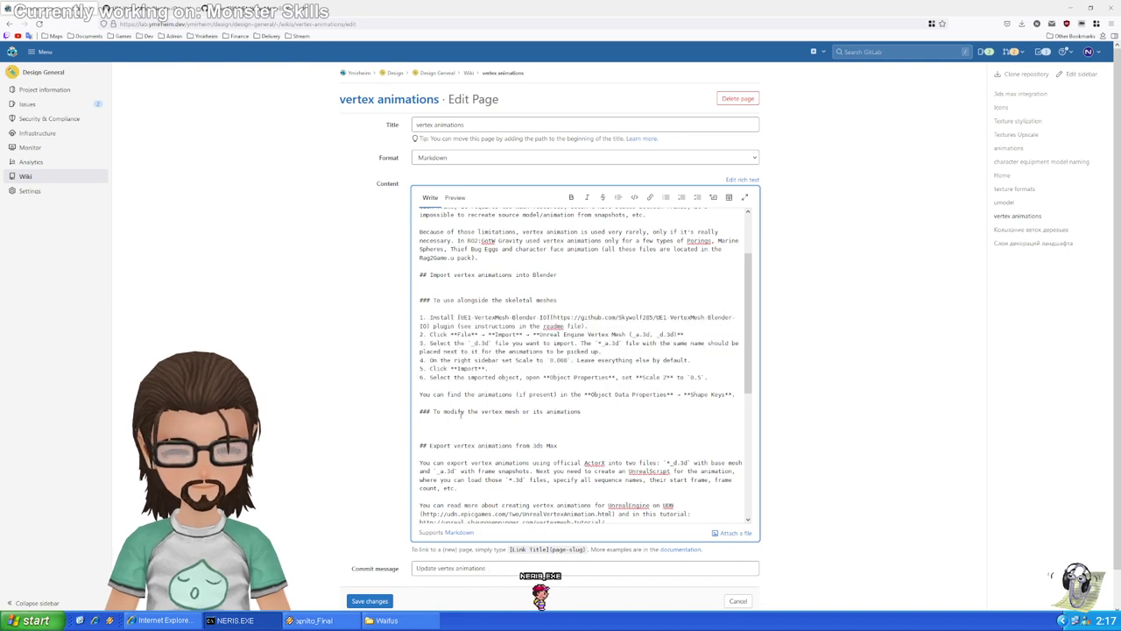
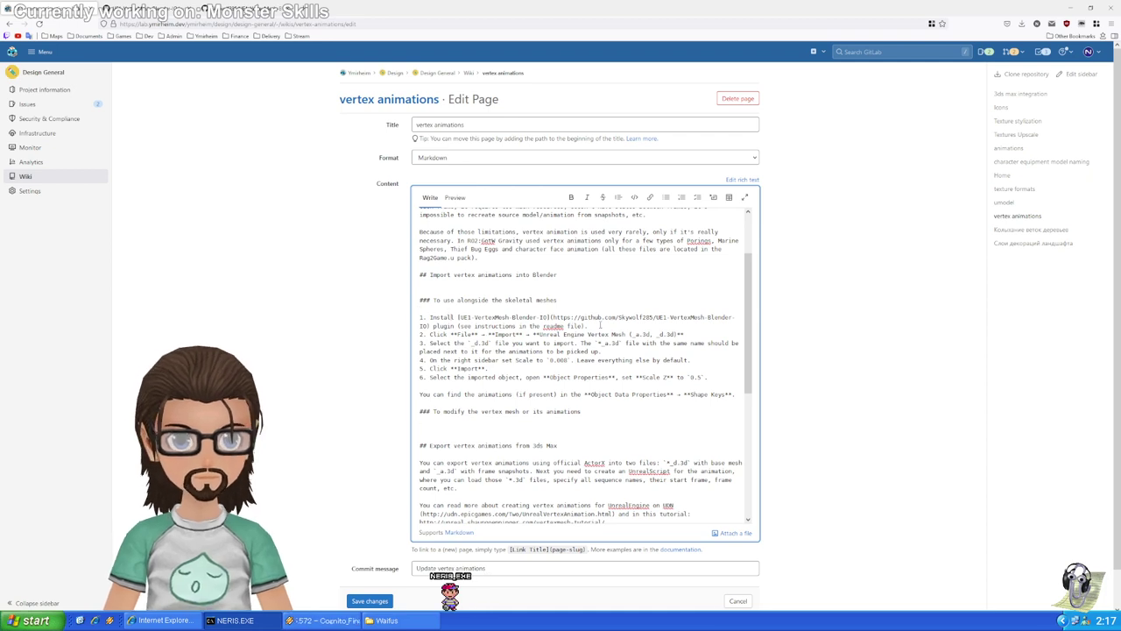
Move the plugin instruction out of step 1 into an introduction under the Blender heading, reworded to start "You will need to install the"
left_click_drag(601, 325, 430, 316)
key("ctrl+c")
key("BackSpace")
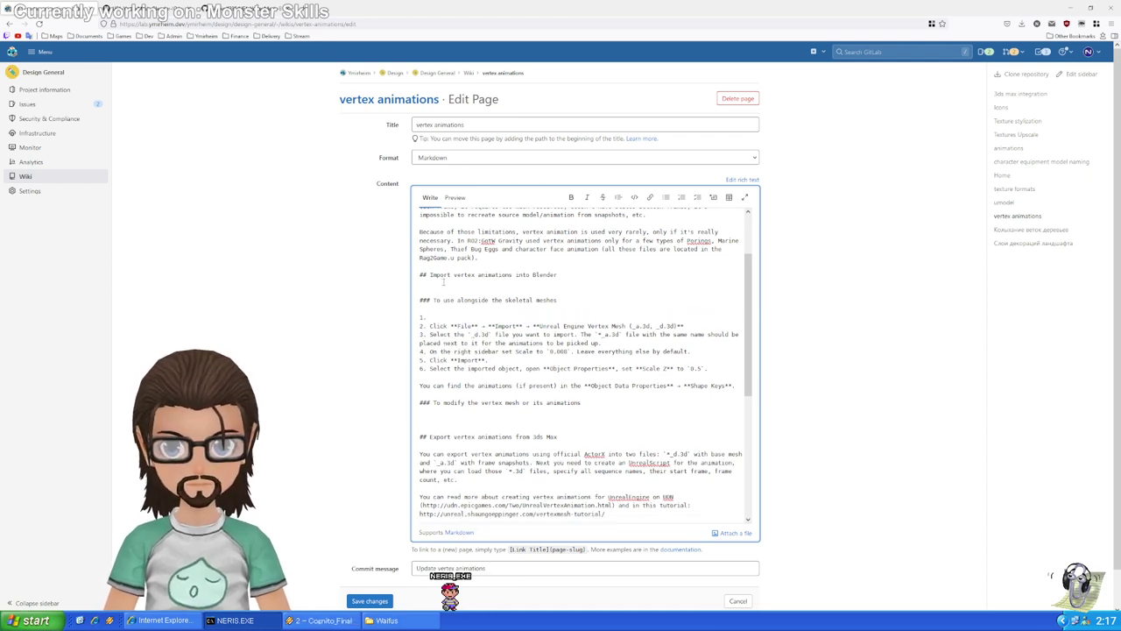
key("Return")
type("UY")
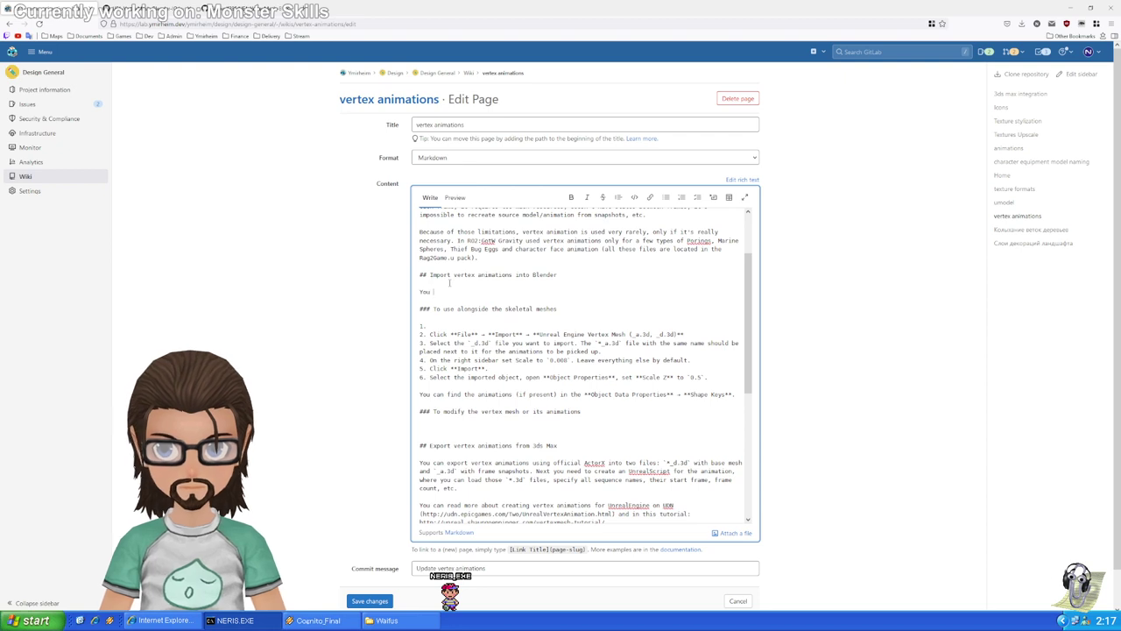
type("u will need to install ")
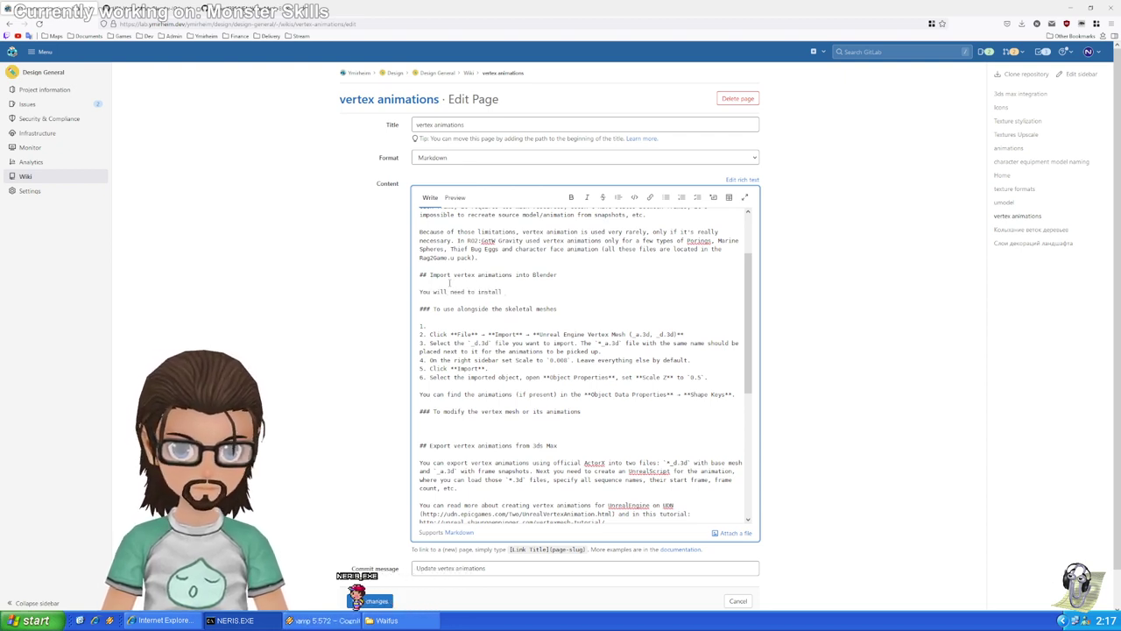
type("the")
key("ctrl+v")
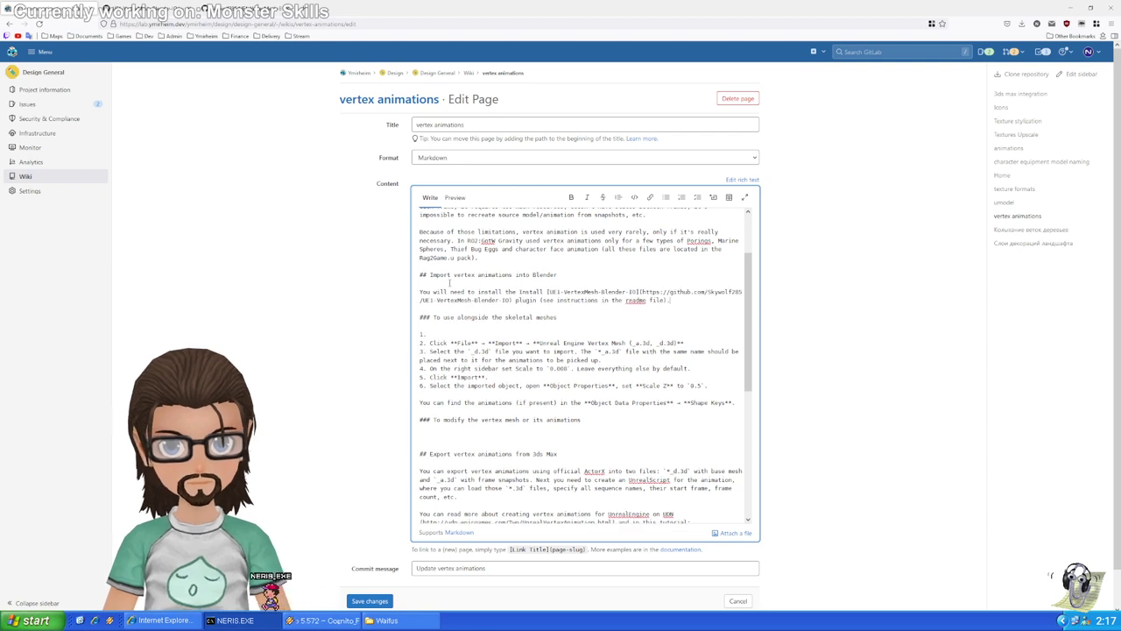
double_click(533, 292)
key("BackSpace")
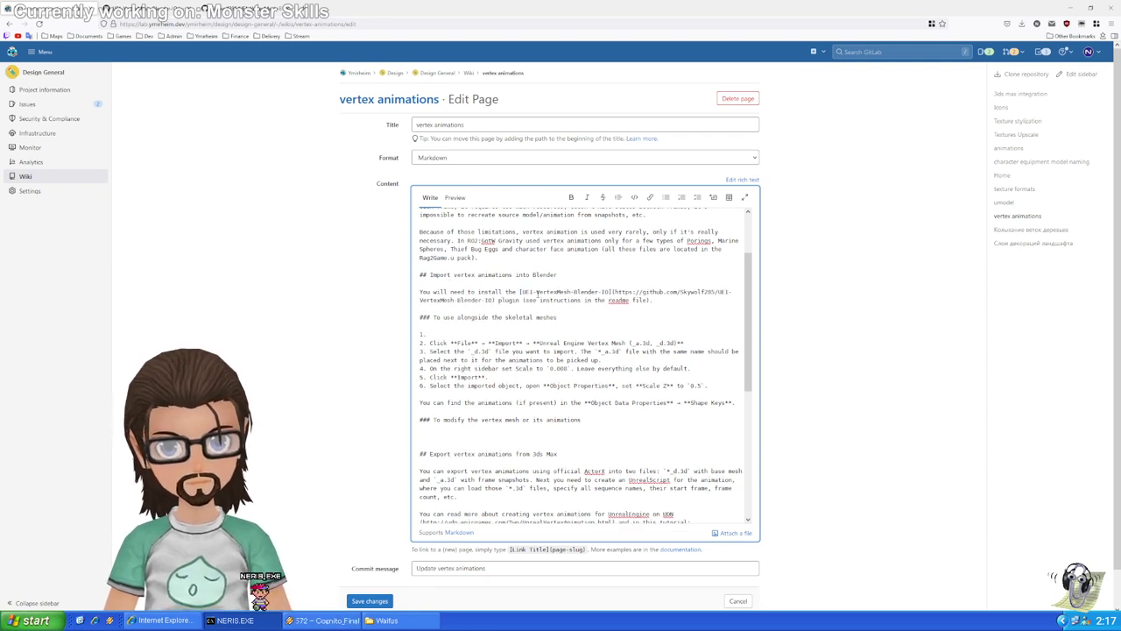
Append "To make the importing/exporting possible." after the readme note in the plugin introduction
left_click_drag(526, 300, 647, 299)
left_click(669, 299)
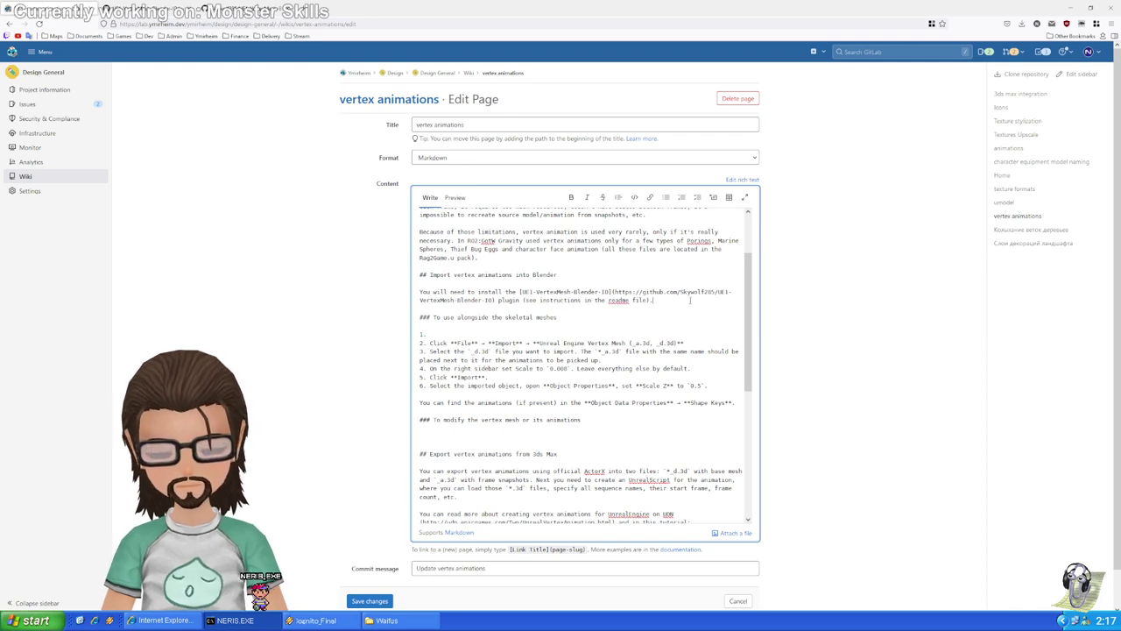
type("I")
type("o m")
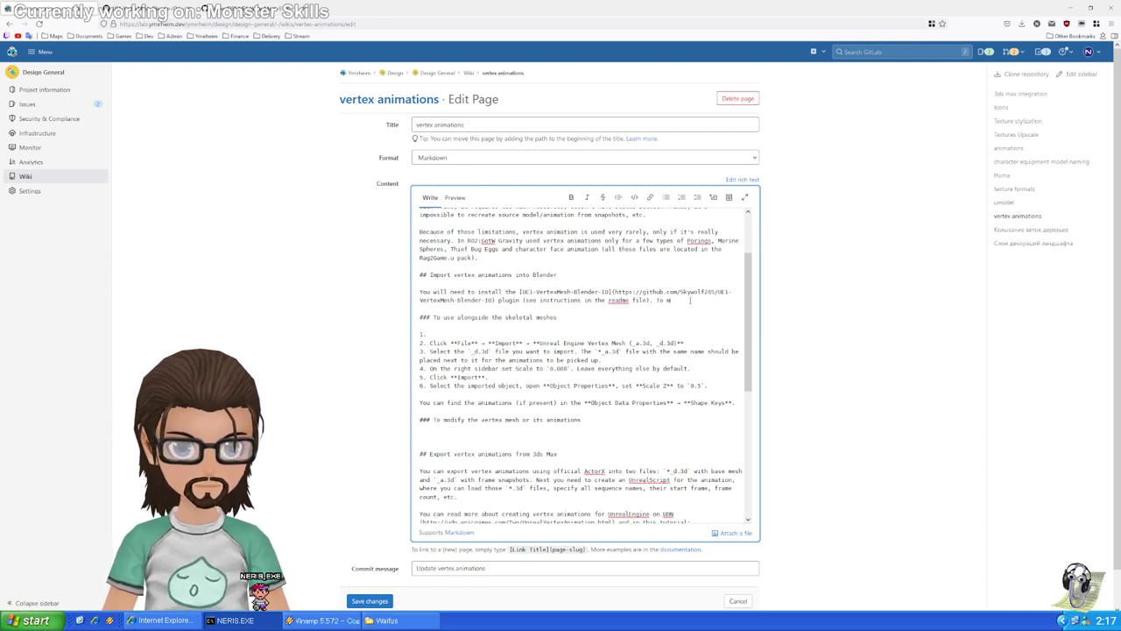
type("ake the importin")
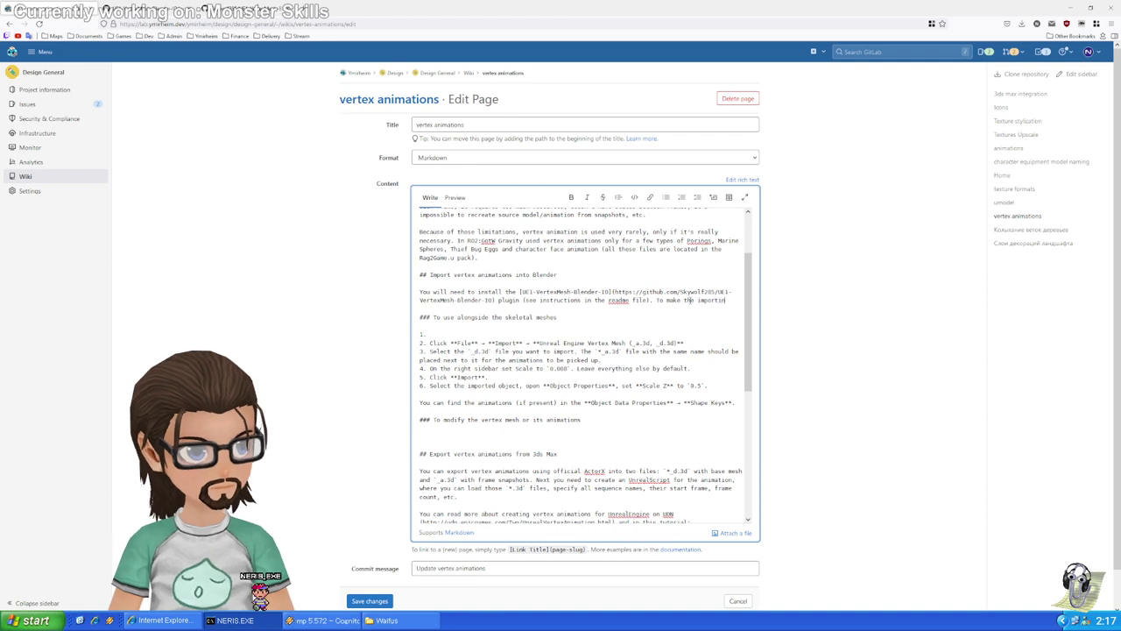
type("g")
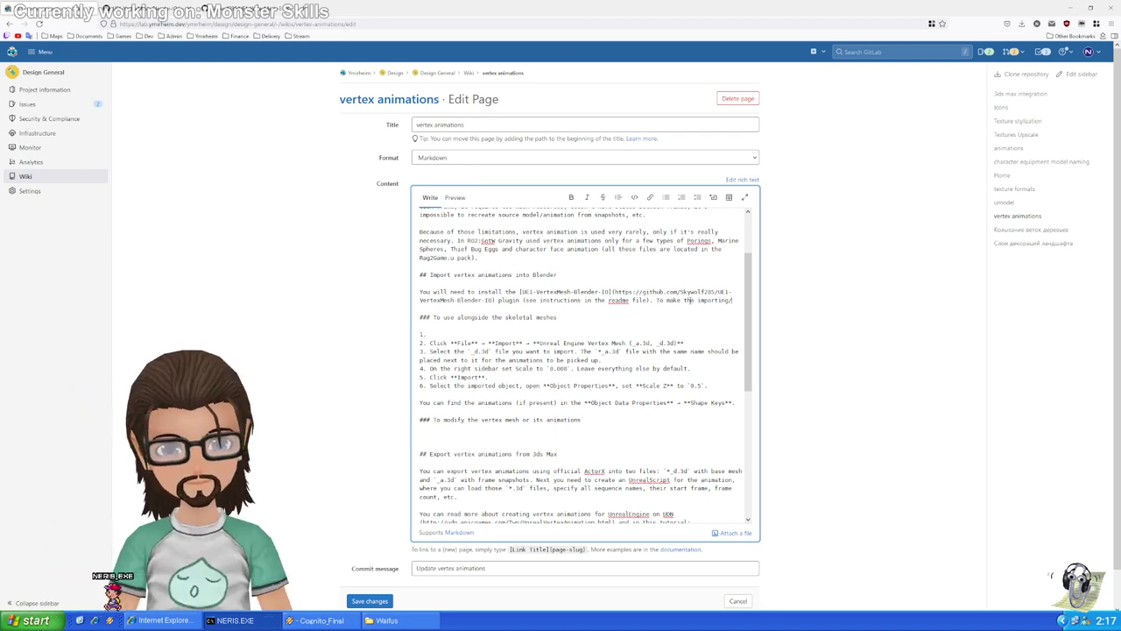
type("/ex")
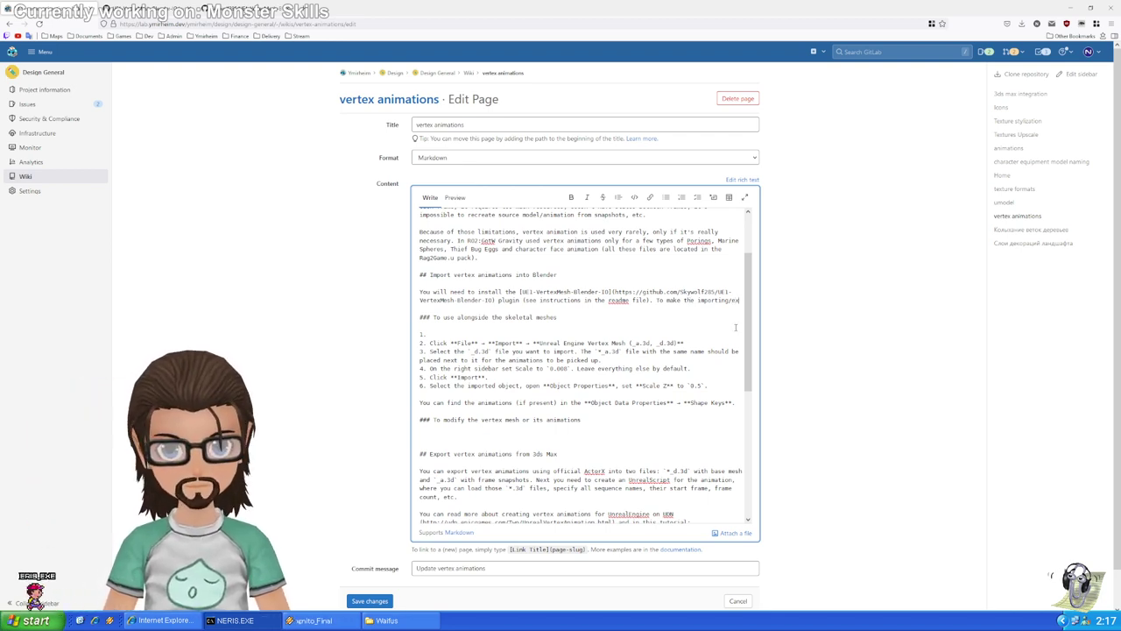
type("porting possible.")
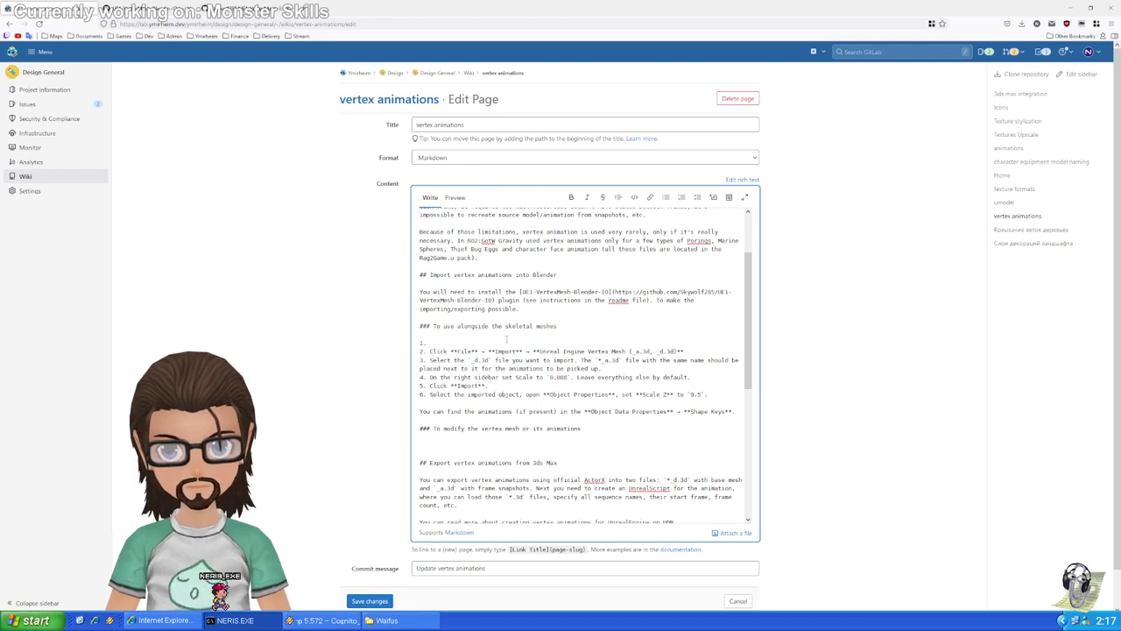
left_click_drag(435, 327, 559, 327)
left_click(460, 343)
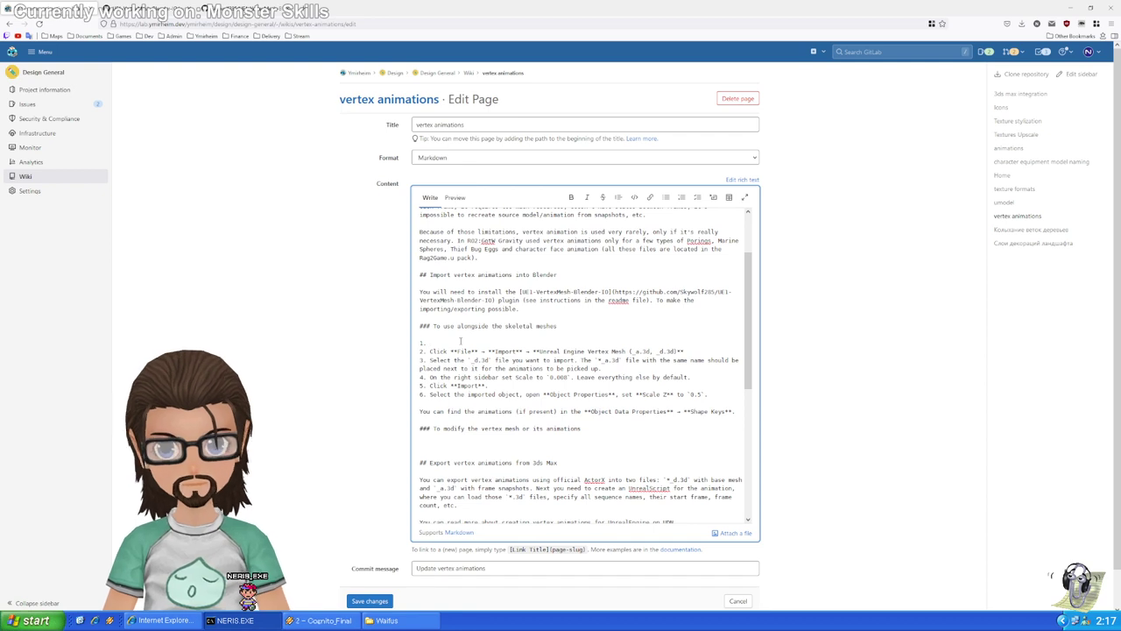
Remove the emptied step 1 line under the "To use alongside the skeletal meshes" subheading
key("BackSpace")
key("BackSpace")
key("BackSpace")
Reword the Blender section heading as "## Import/Export vertex animations into/from Blender"
left_click(452, 275)
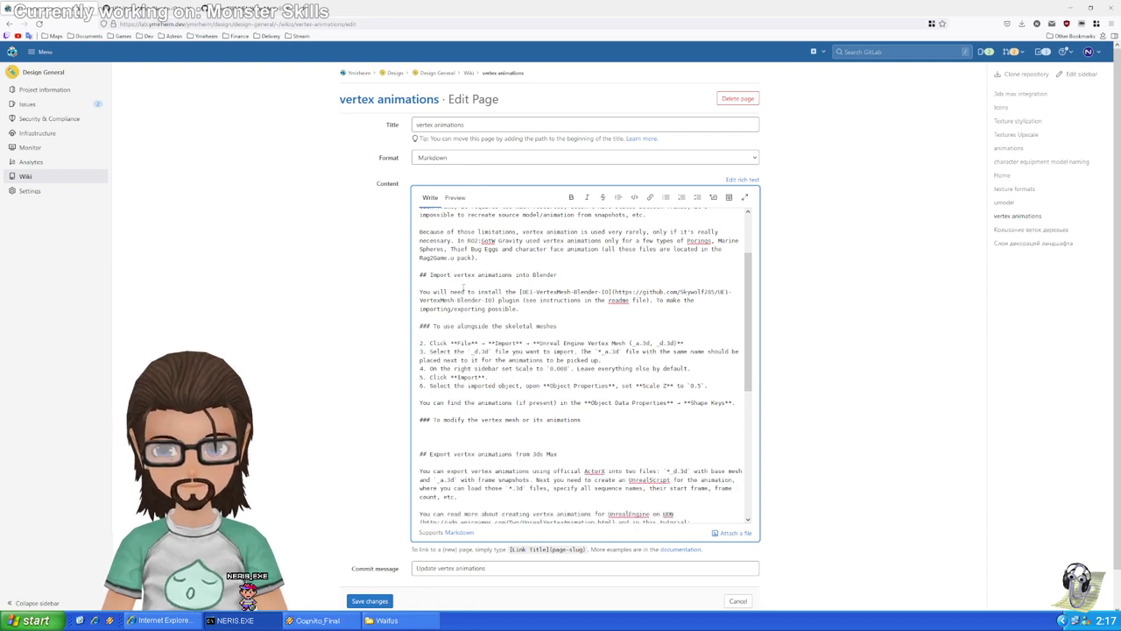
type("/Export")
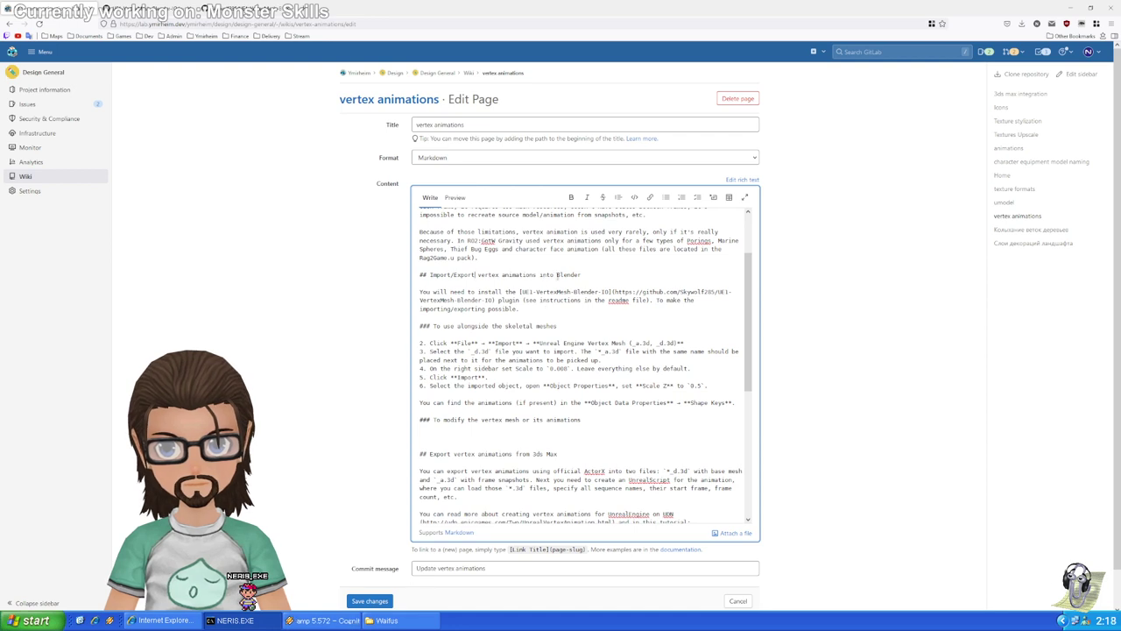
left_click(554, 275)
type("/from")
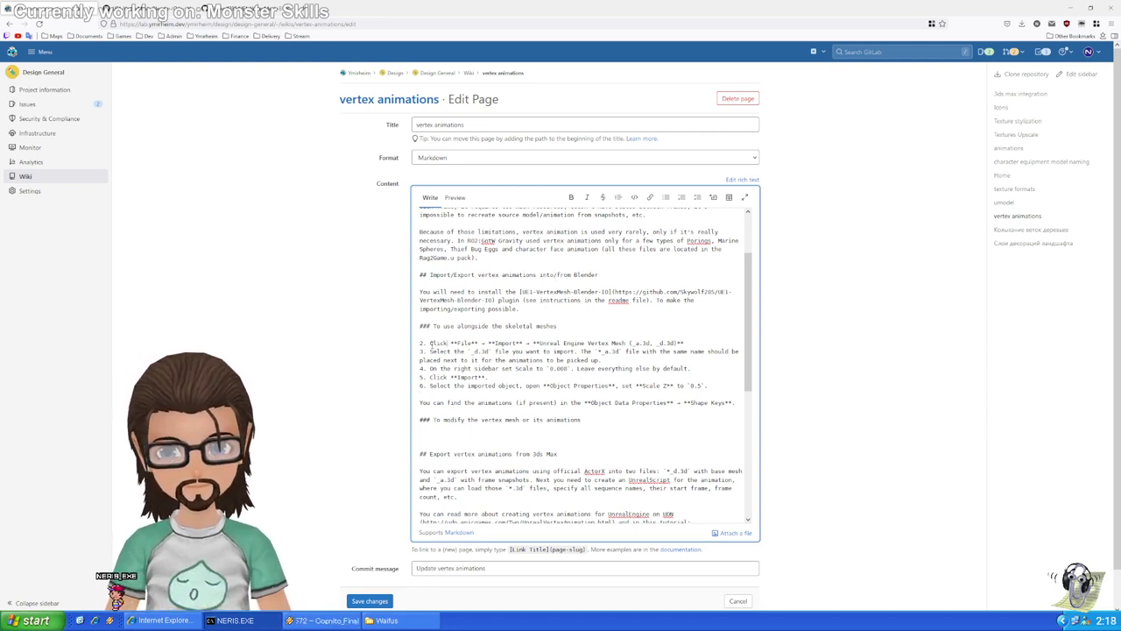
Renumber the remaining steps under the skeletal meshes subheading from 1 to 5
double_click(421, 343)
type("1")
double_click(422, 351)
type("2")
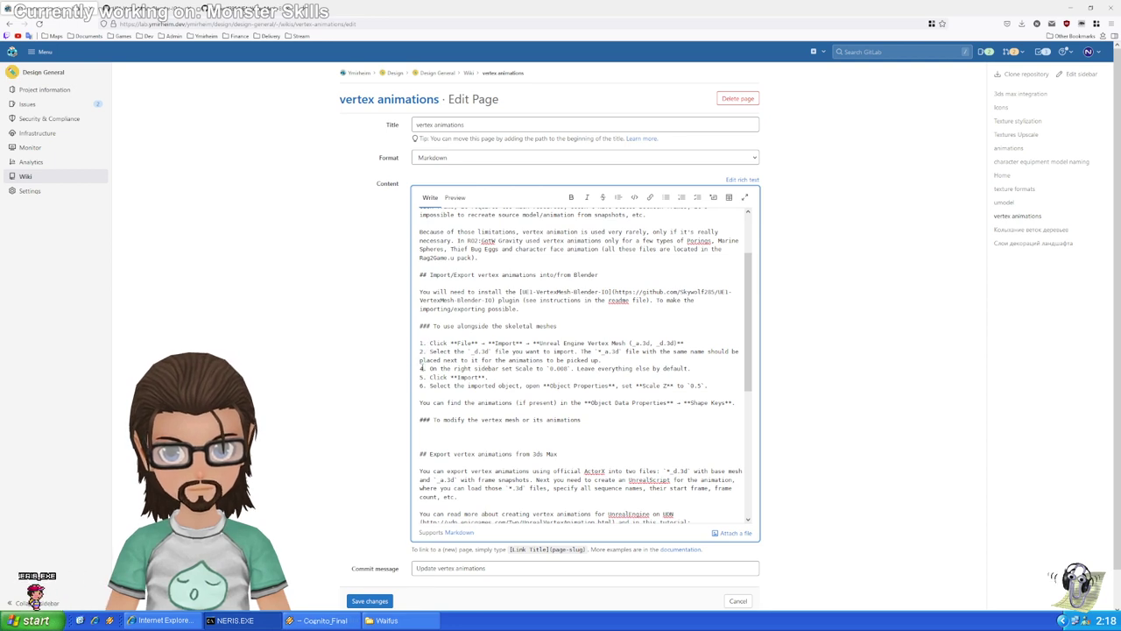
double_click(421, 368)
type("3")
double_click(421, 376)
type("4")
double_click(421, 386)
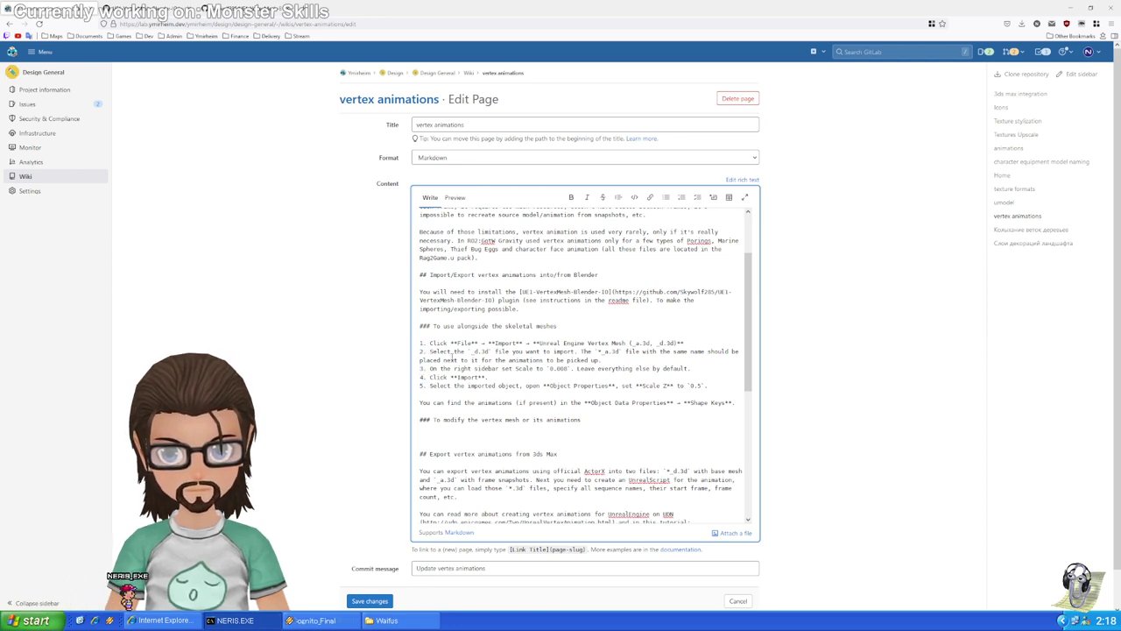
Review the wording of the import, file selection and scale steps in the skeletal meshes list
left_click_drag(430, 343, 685, 343)
left_click(547, 343)
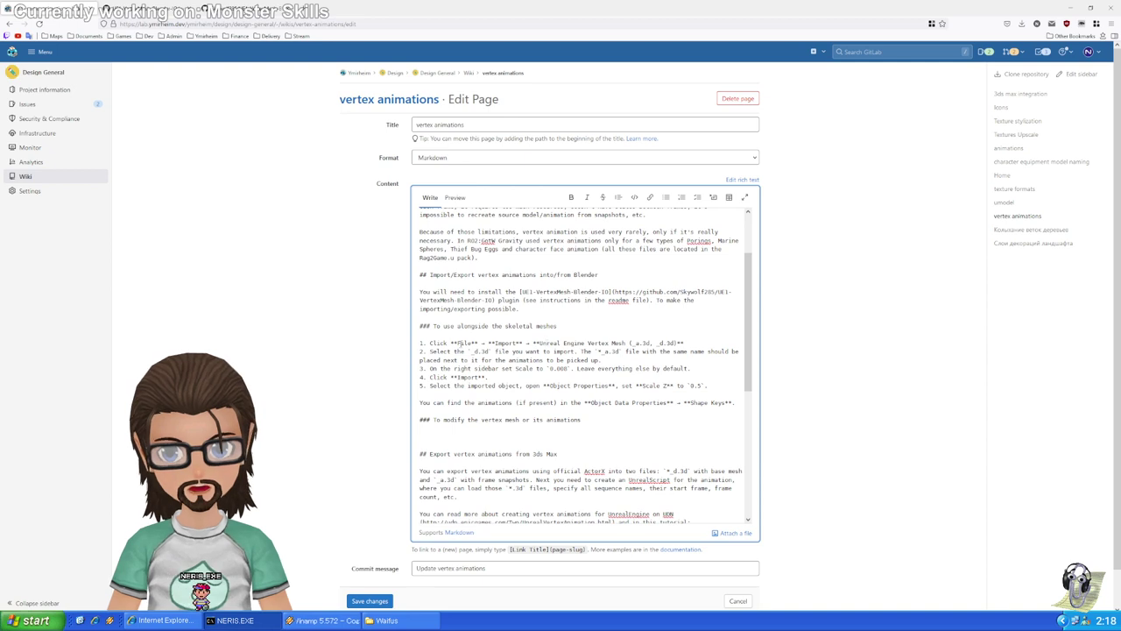
scroll(547, 344, "down", 1)
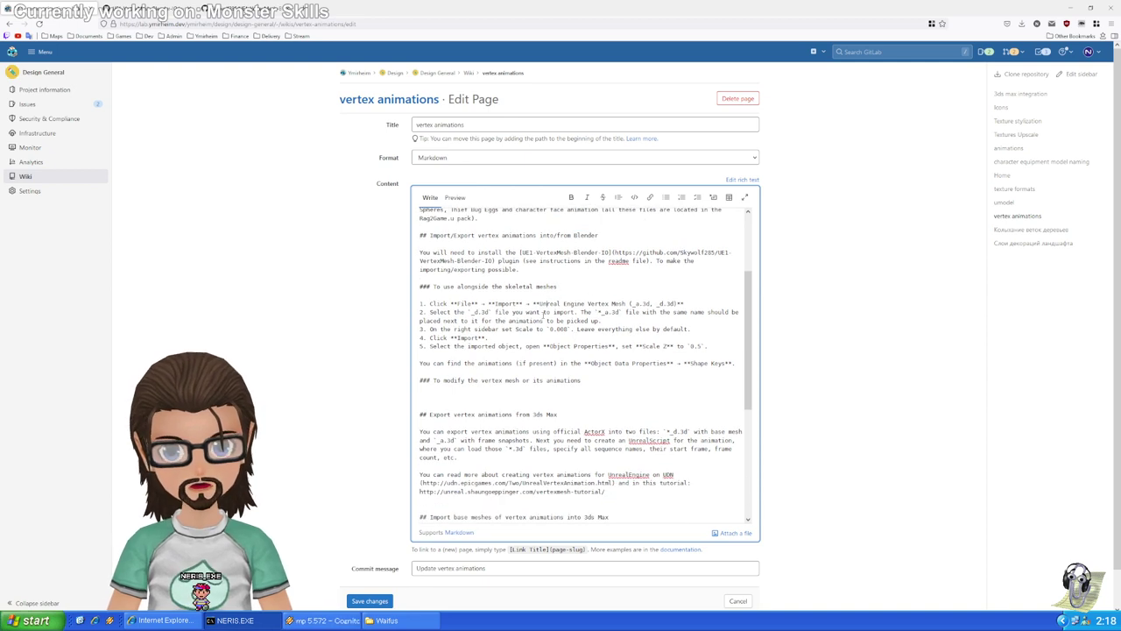
left_click_drag(431, 312, 643, 312)
left_click(508, 324)
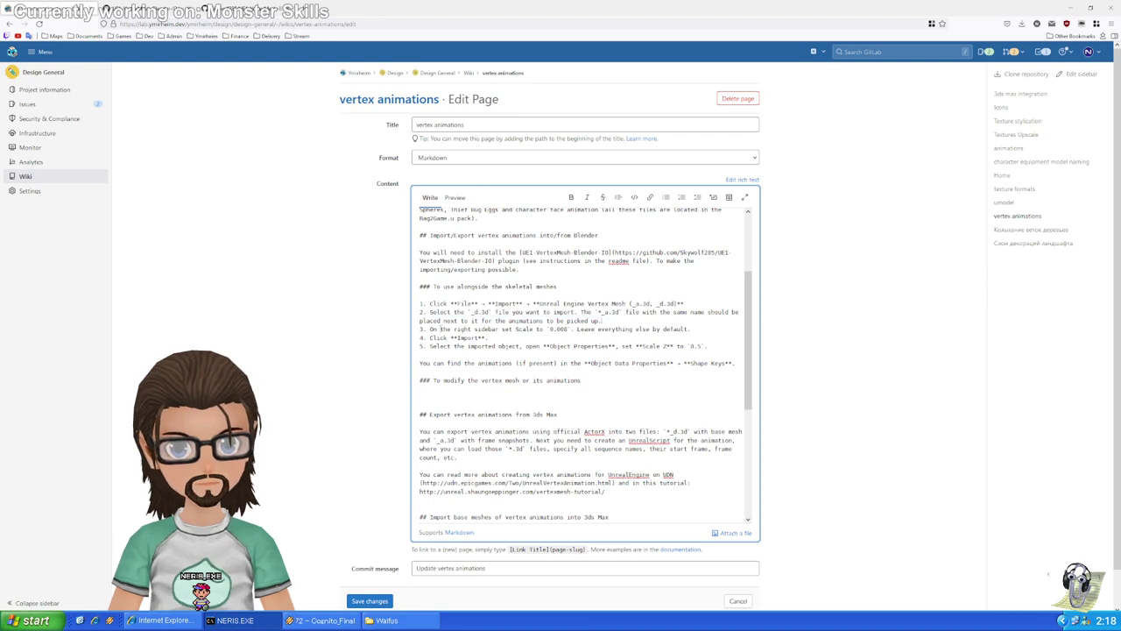
left_click_drag(429, 329, 689, 329)
left_click(518, 341)
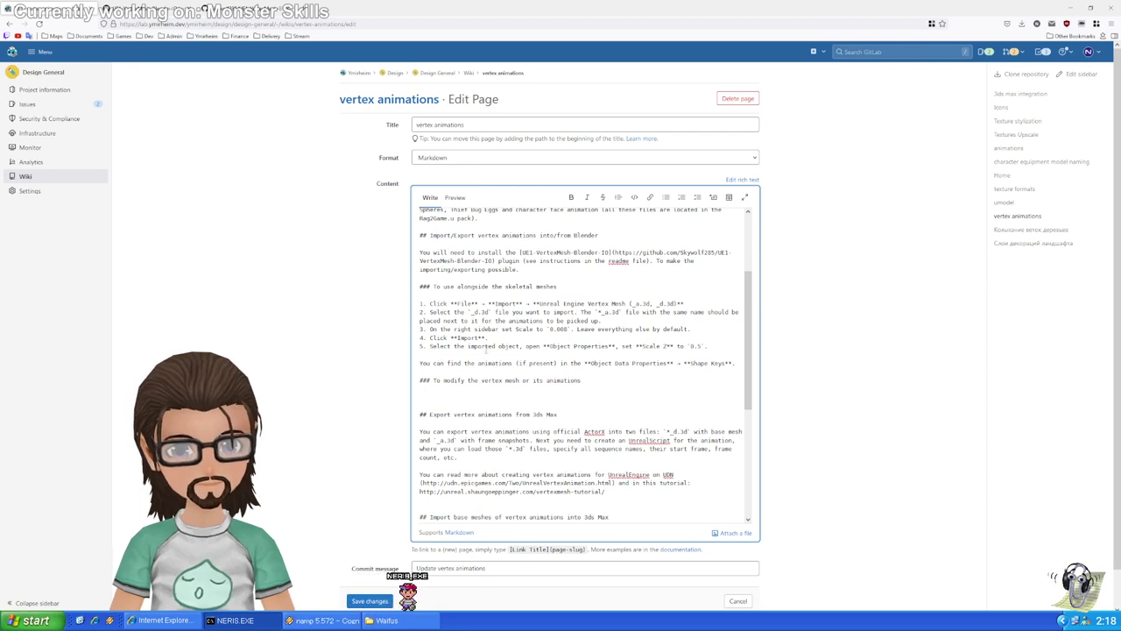
Move the Shape Keys paragraph below the "To modify the vertex mesh or its animations" subheading
triple_click(738, 362)
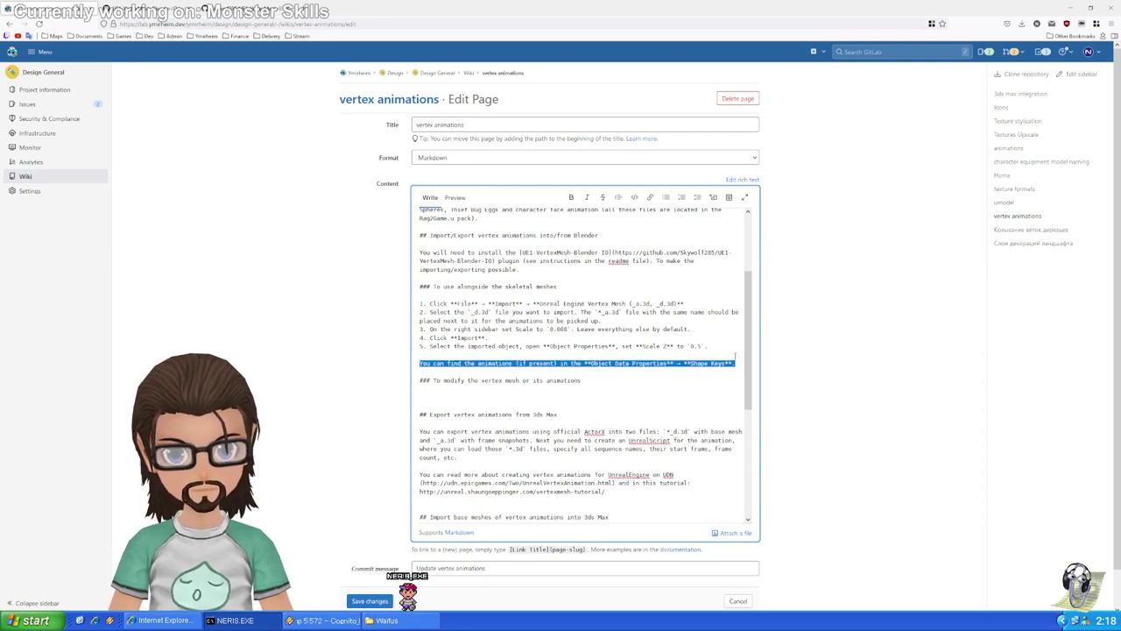
key("BackSpace")
key("BackSpace")
key("BackSpace")
type("You can find the animations (if present) in the **Object Data Properties** > **Shape Keys**.")
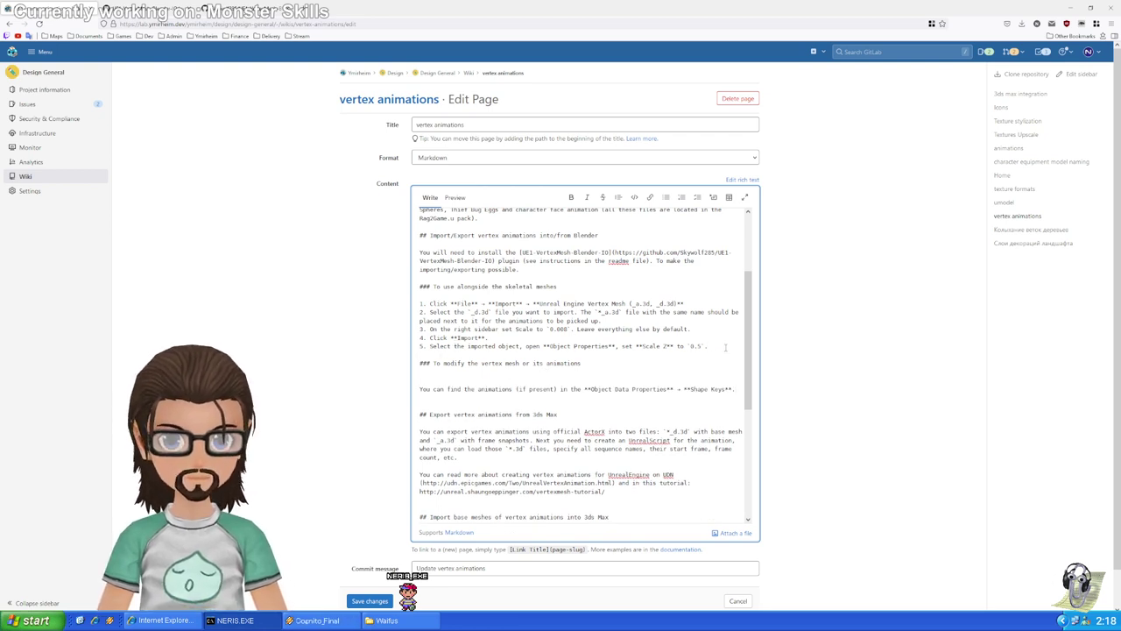
Add step 6 to the skeletal meshes list: "Now this mesh can be used alongside other skeletal meshes from the game"
key("Return")
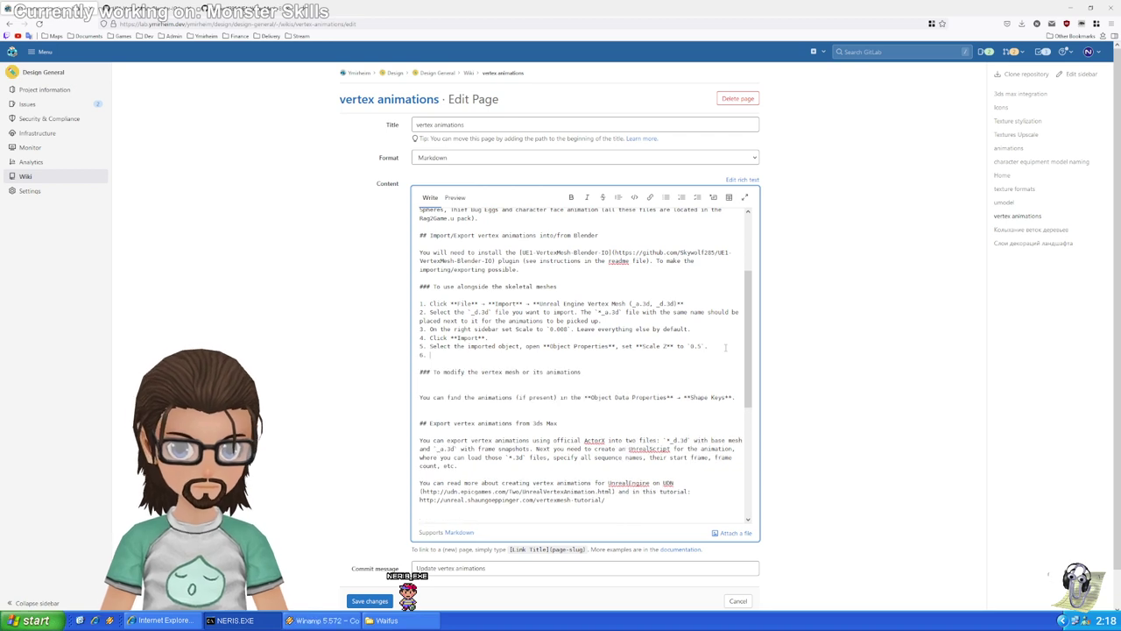
type("Now th")
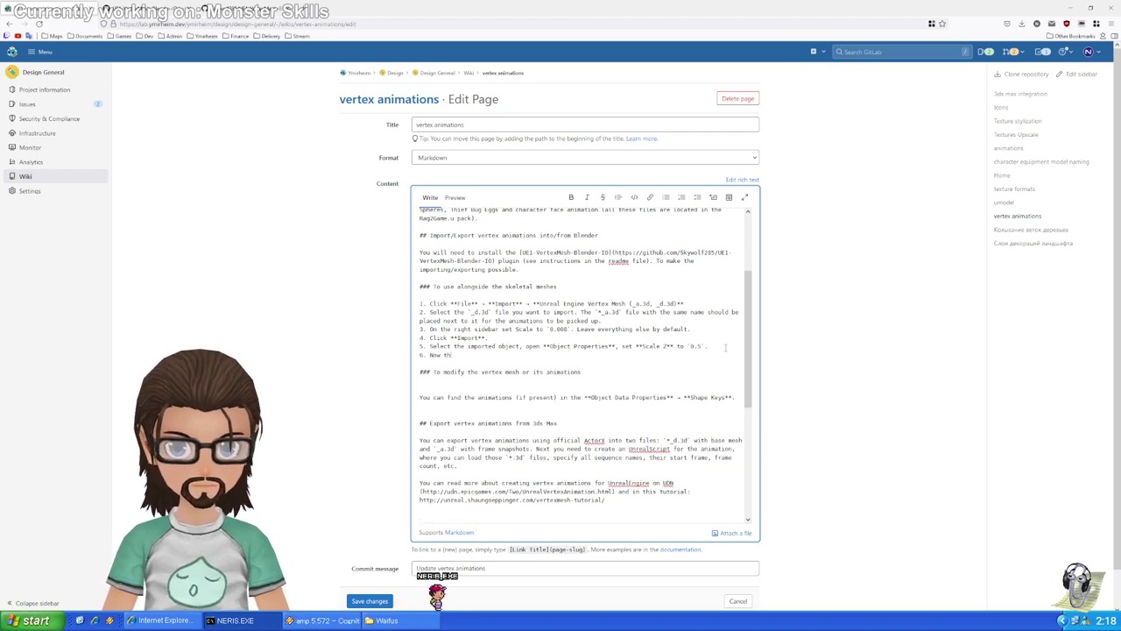
type("is me")
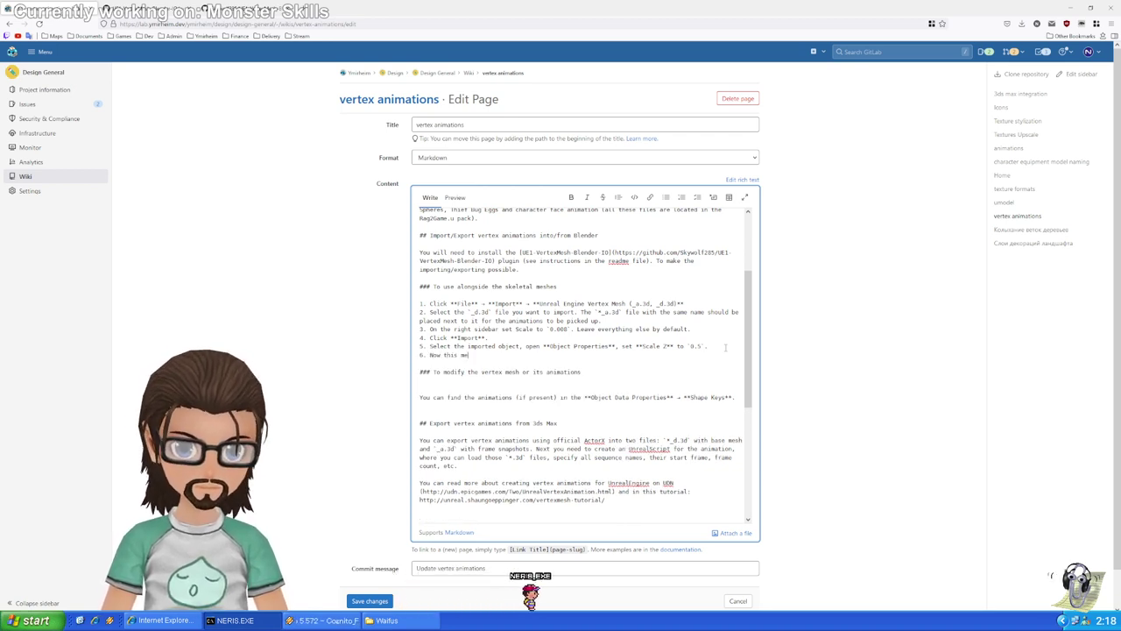
type("sh can be")
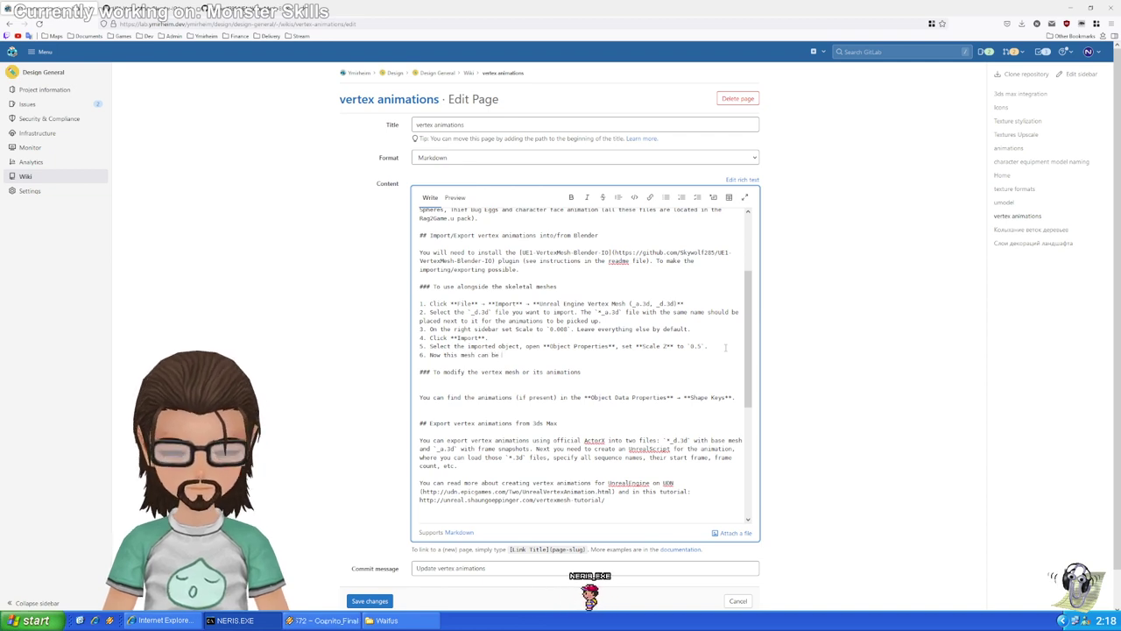
type(" us")
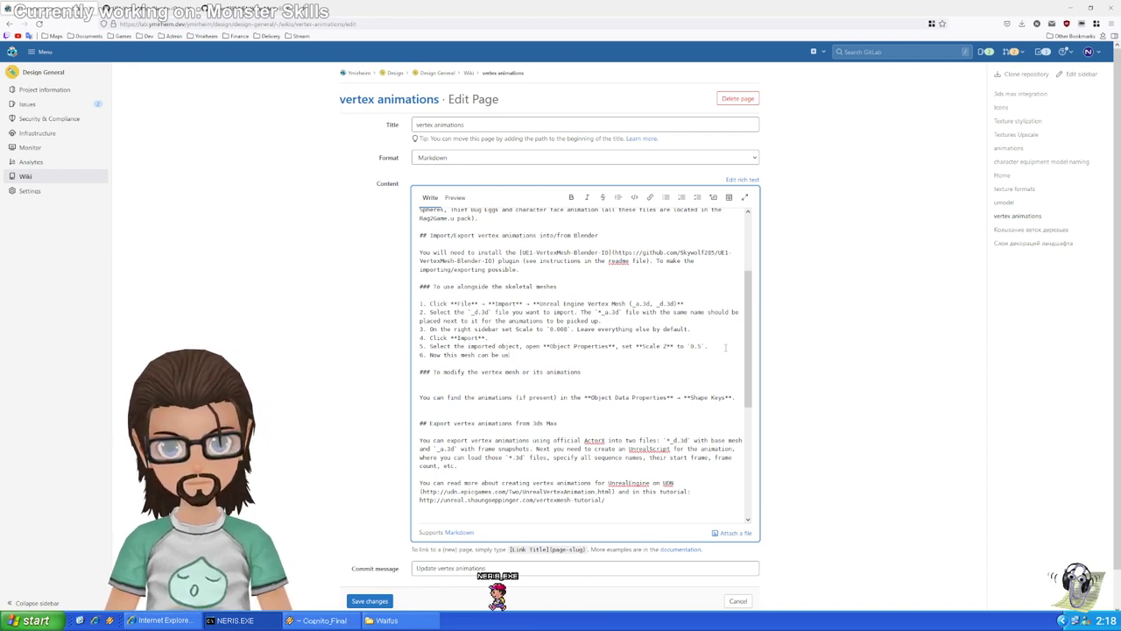
type("ed along")
type("de other skeletal meshes wi")
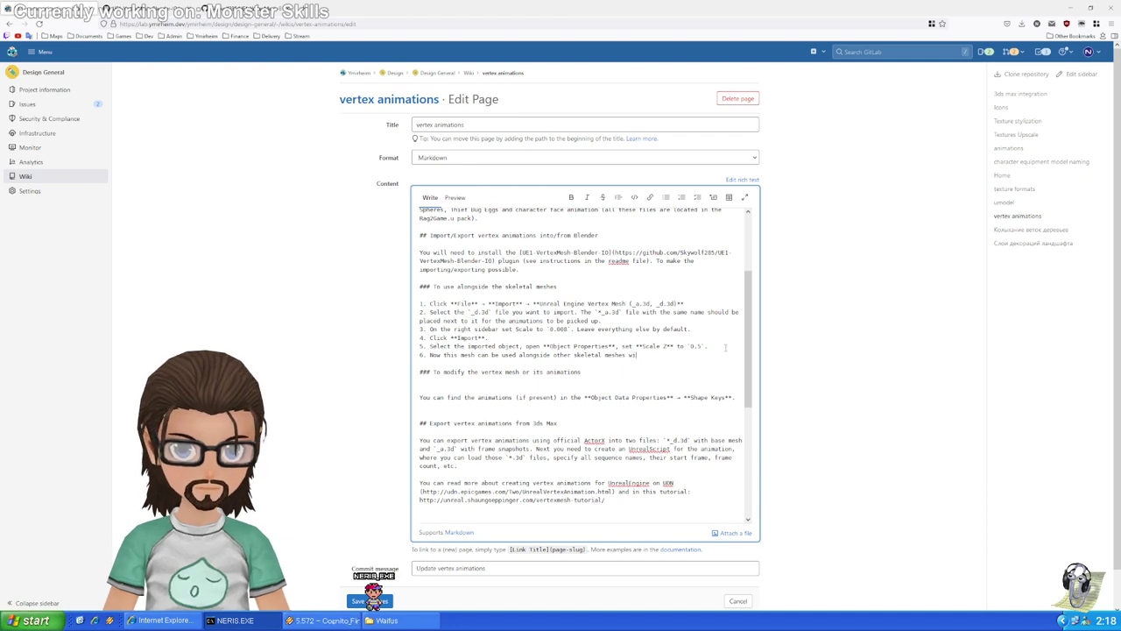
key("BackSpace")
key("BackSpace")
type("from the game")
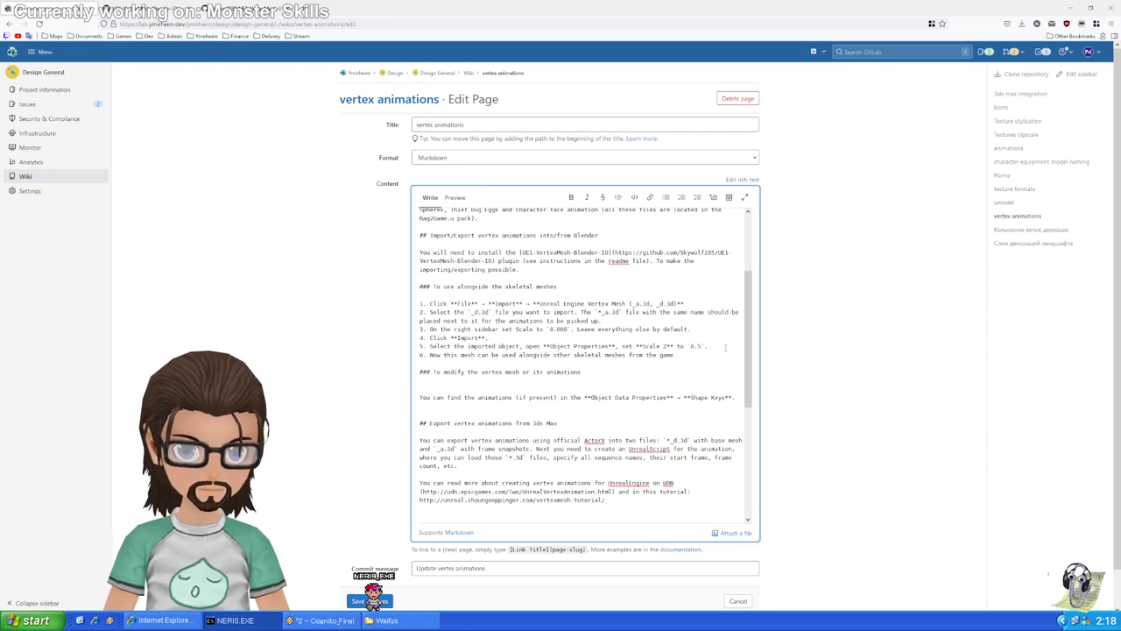
Finish step 6 with the sentence "But you won't be able to export it properly."
type(". But you won")
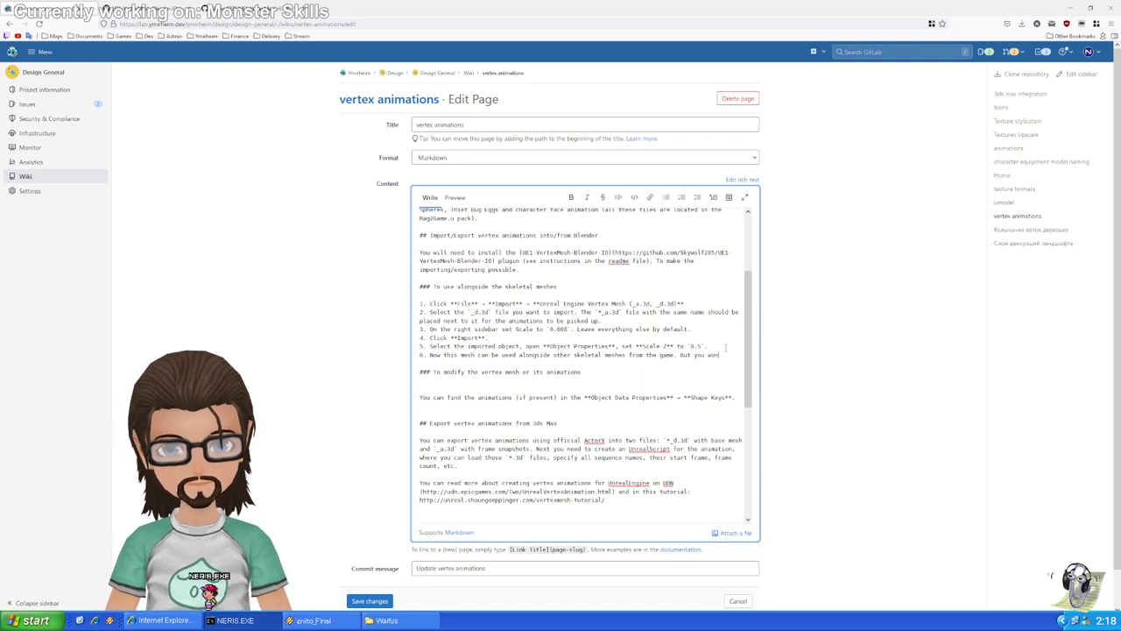
type("'t be able to ")
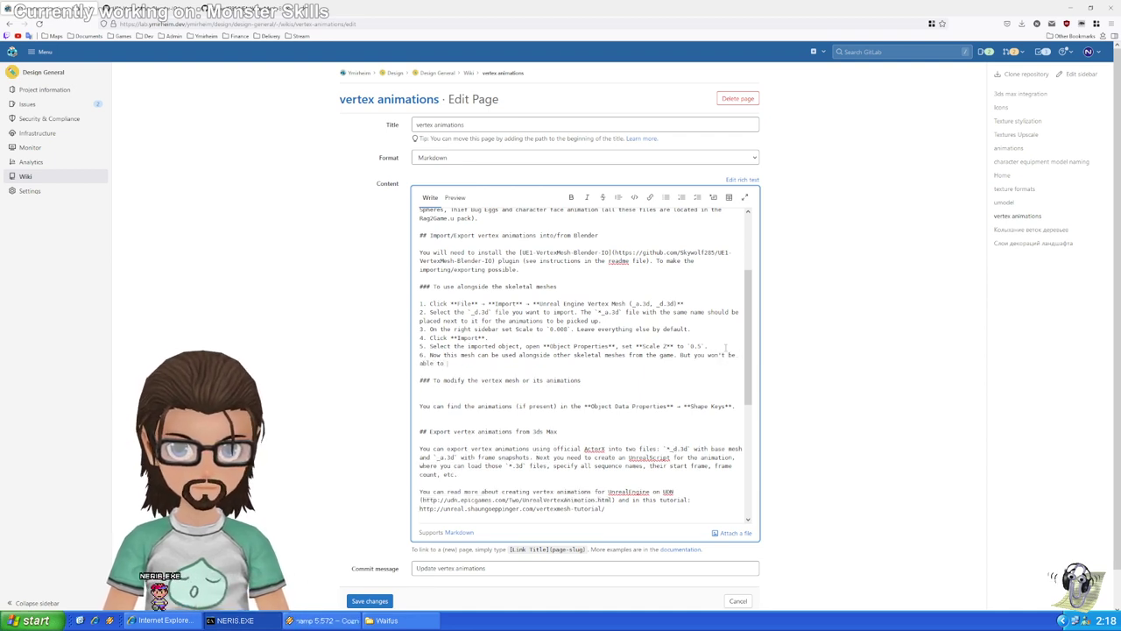
type("modify/export")
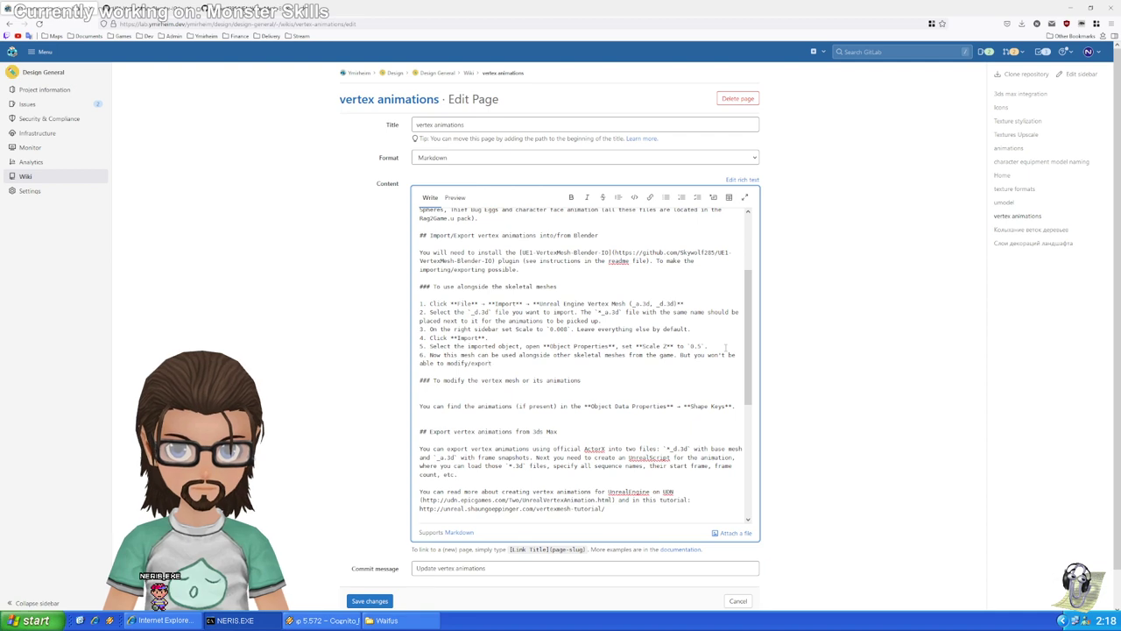
type(" it properly.")
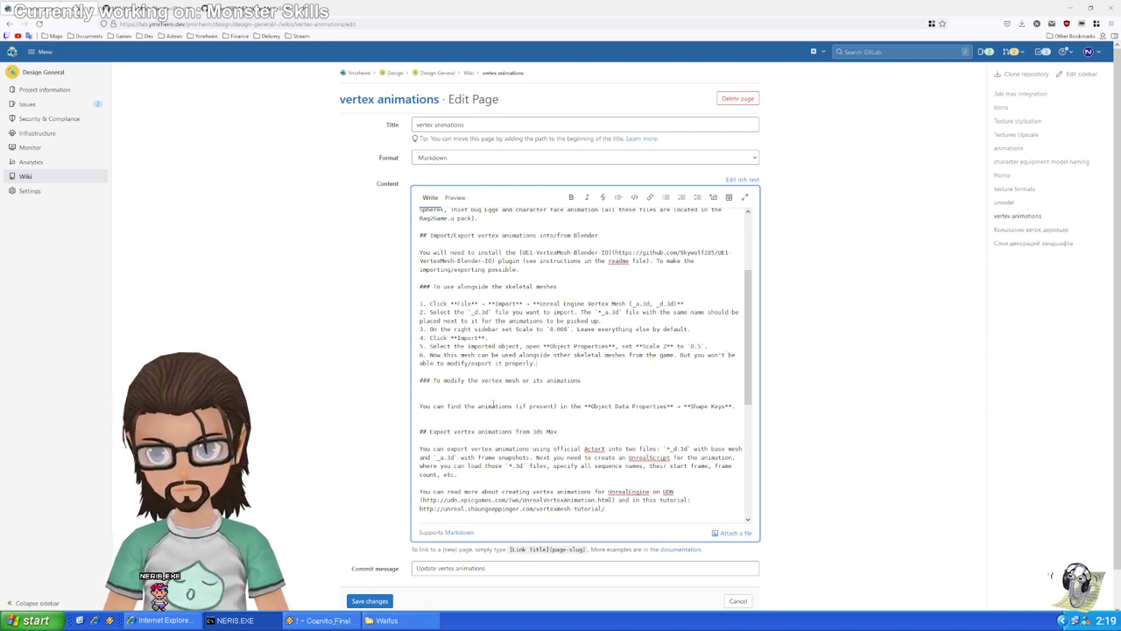
left_click_drag(446, 362, 470, 363)
key("BackSpace")
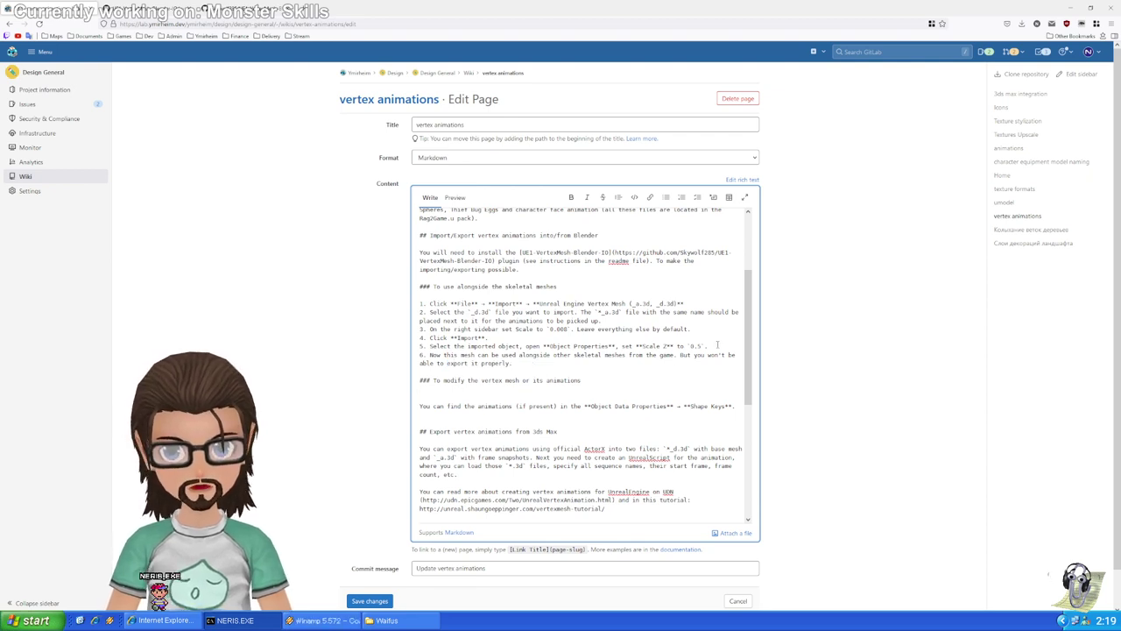
Copy steps 1 to 5 of the skeletal meshes list under the "To modify the vertex mesh or its animations" subheading
left_click_drag(718, 345, 565, 298)
key("ctrl+c")
left_click(612, 386)
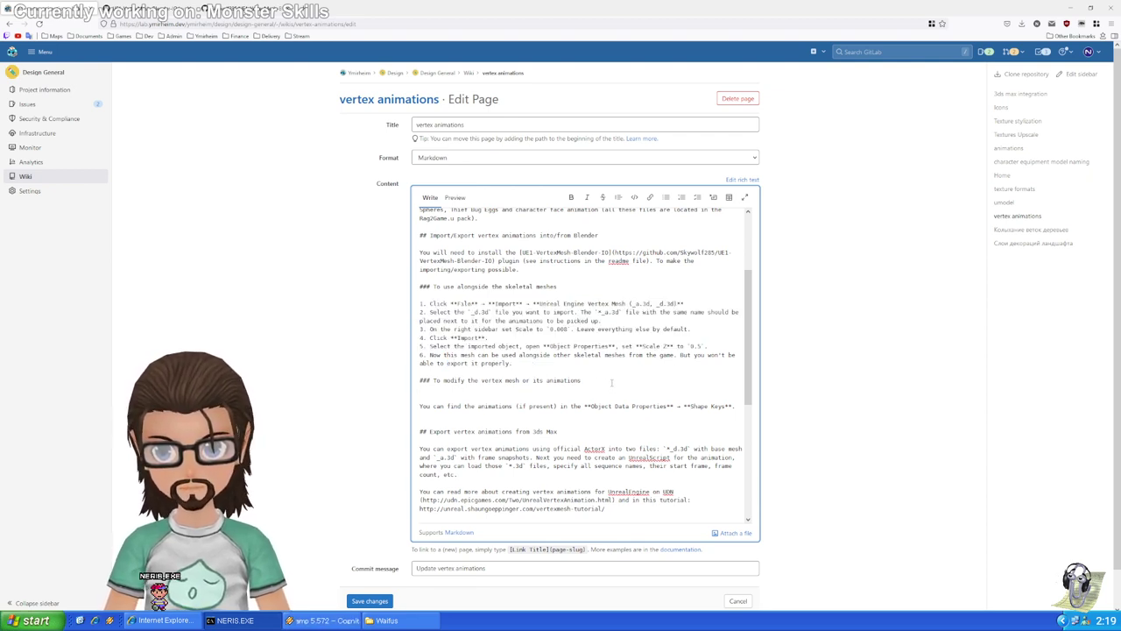
key("Return")
key("ctrl+v")
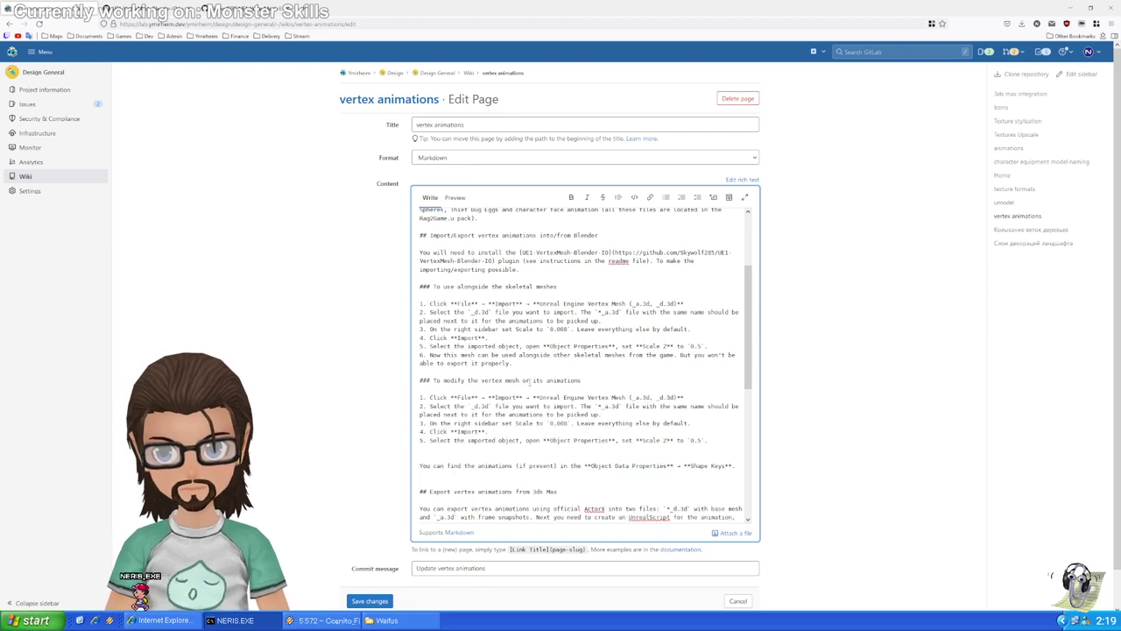
Append "Do not change any scaling settings." to step 2 of the copied list under the modify subheading
left_click_drag(430, 397, 673, 398)
left_click_drag(430, 405, 603, 414)
left_click(432, 423)
left_click_drag(431, 423, 597, 423)
left_click(622, 423)
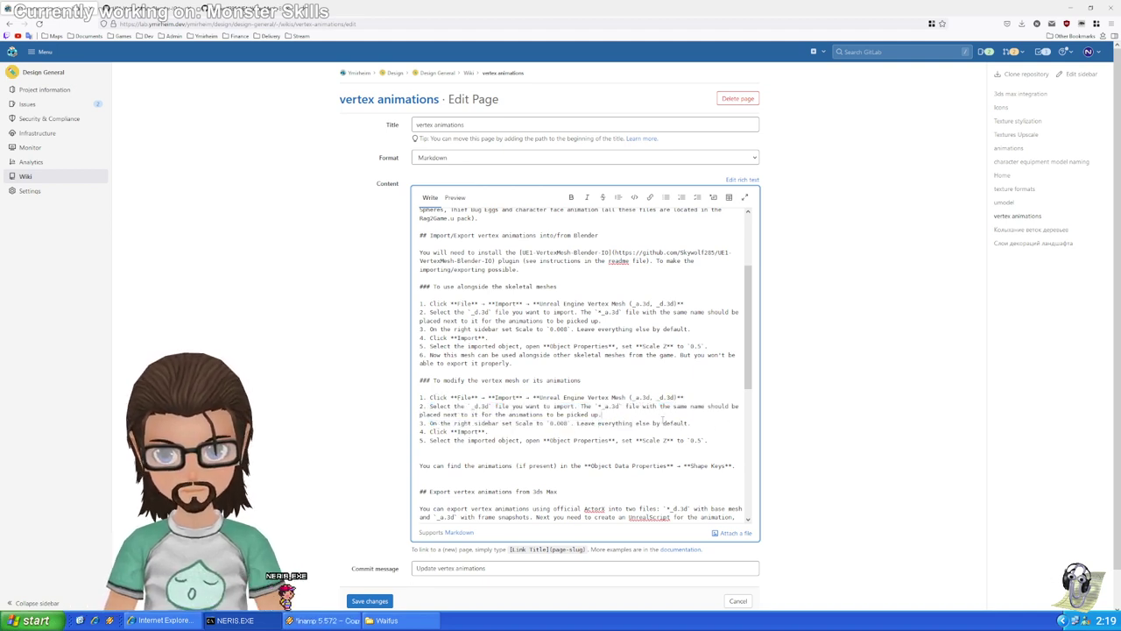
type("Do not change an")
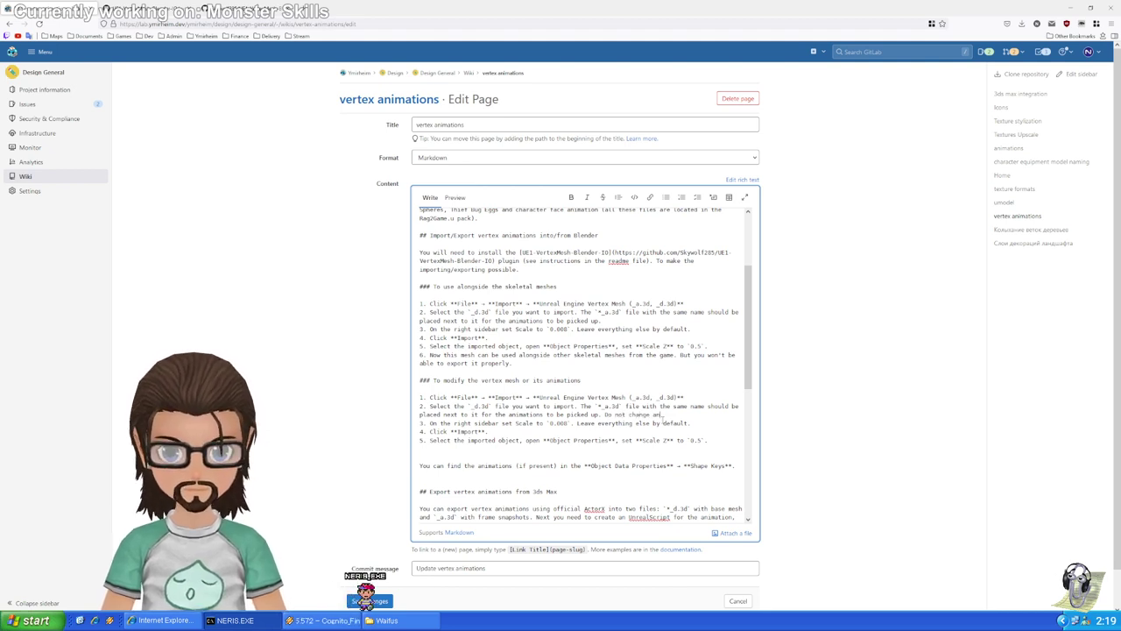
type("y scaling se")
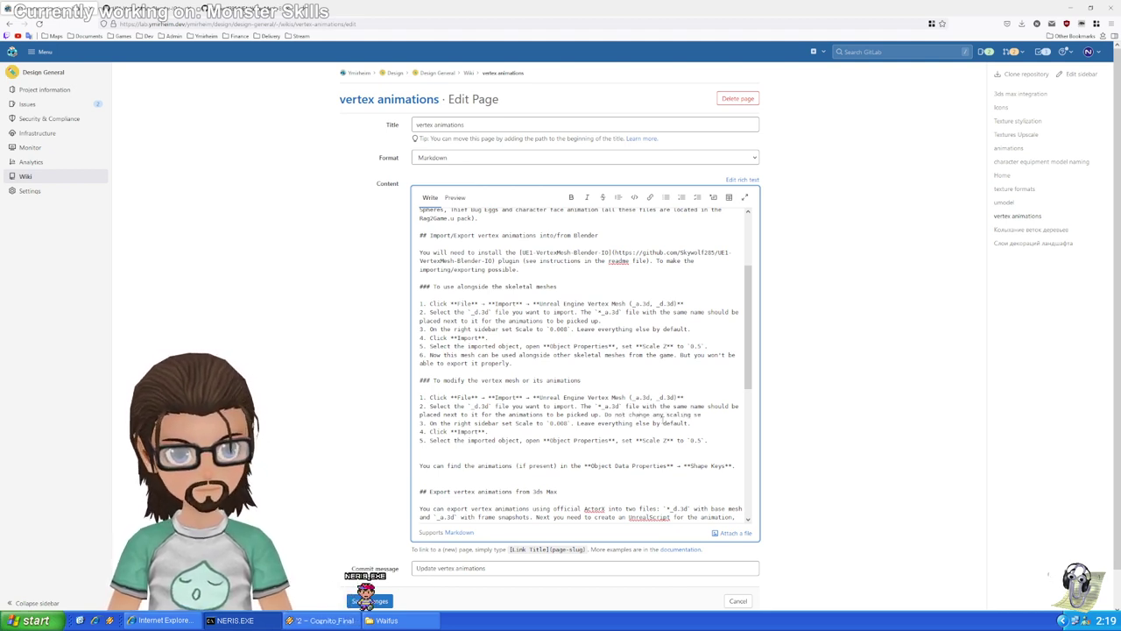
type("ttings.")
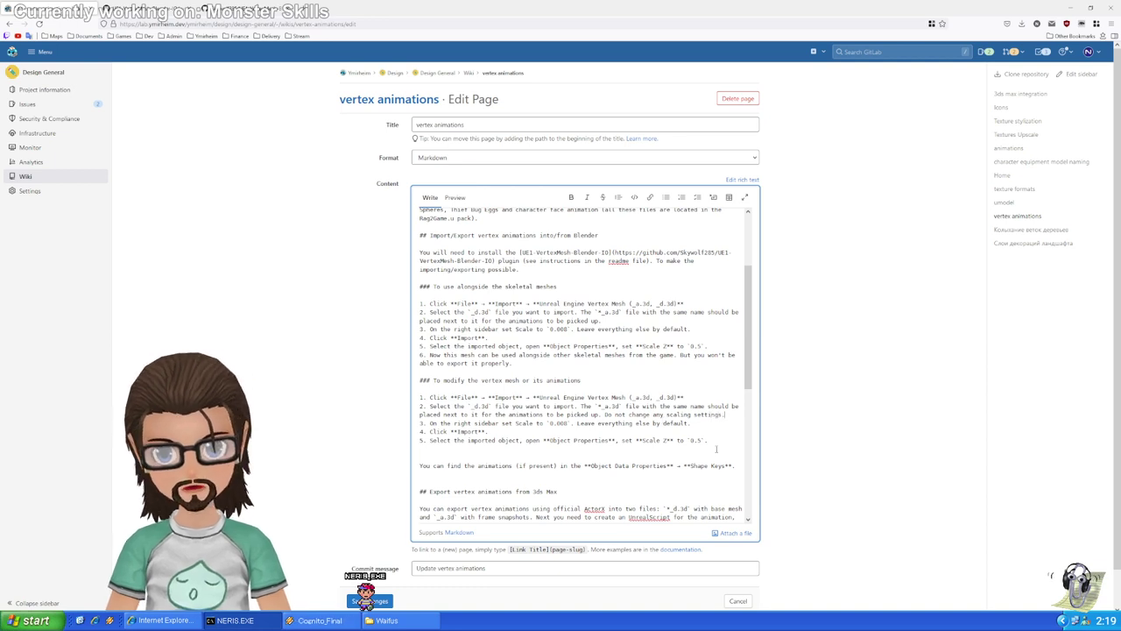
Delete the two scaling steps from the modify list and renumber its Import step as 3
key("shift+Down")
key("BackSpace")
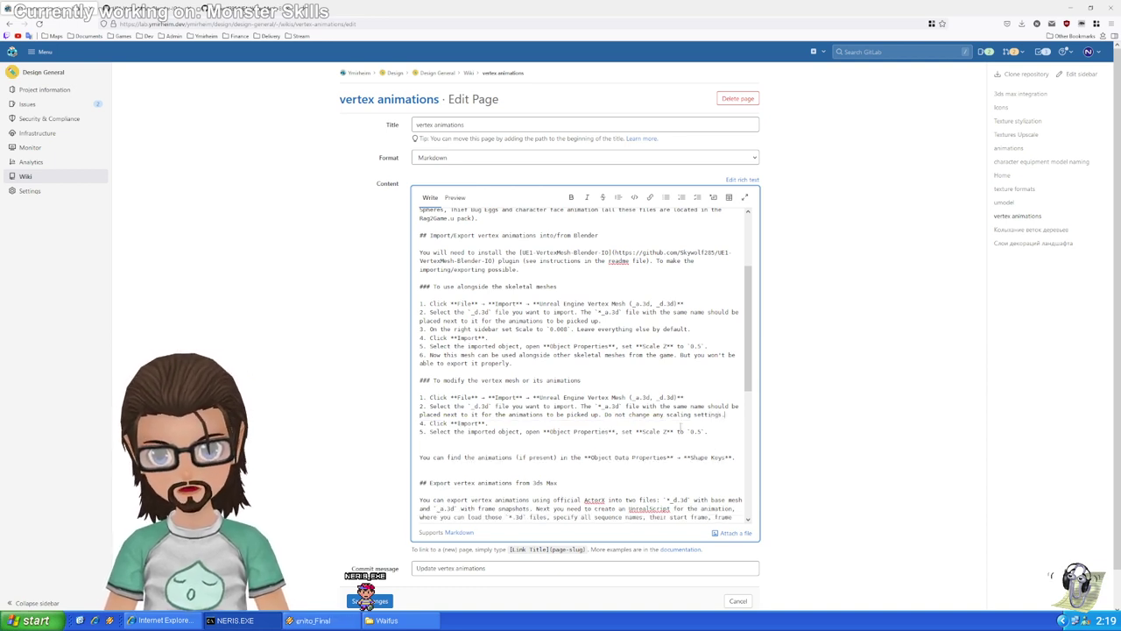
triple_click(710, 426)
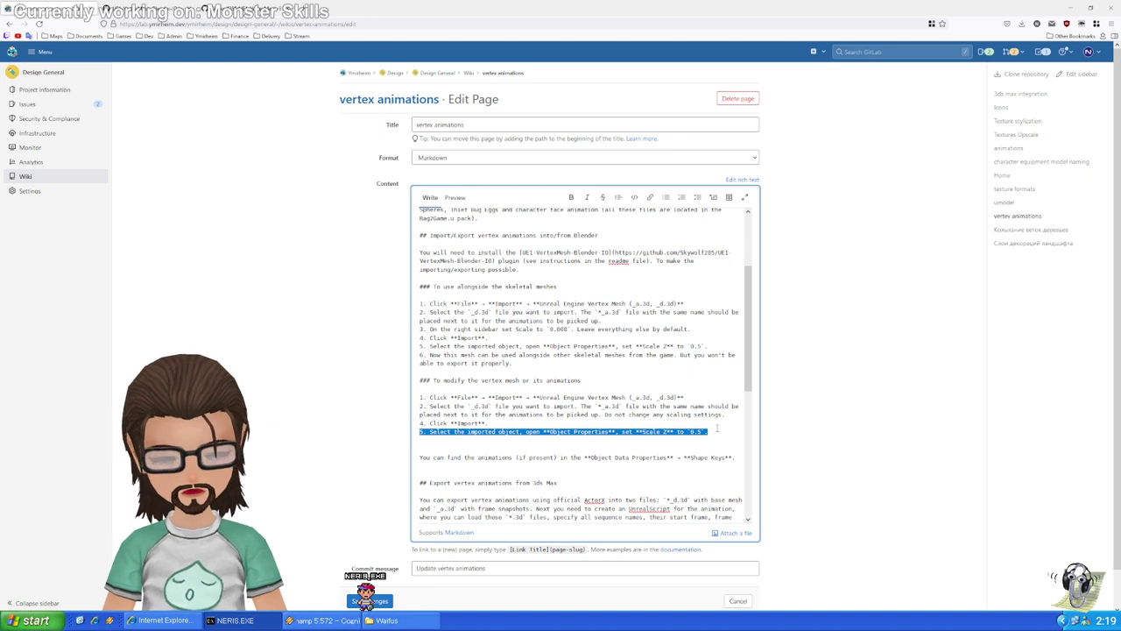
key("BackSpace")
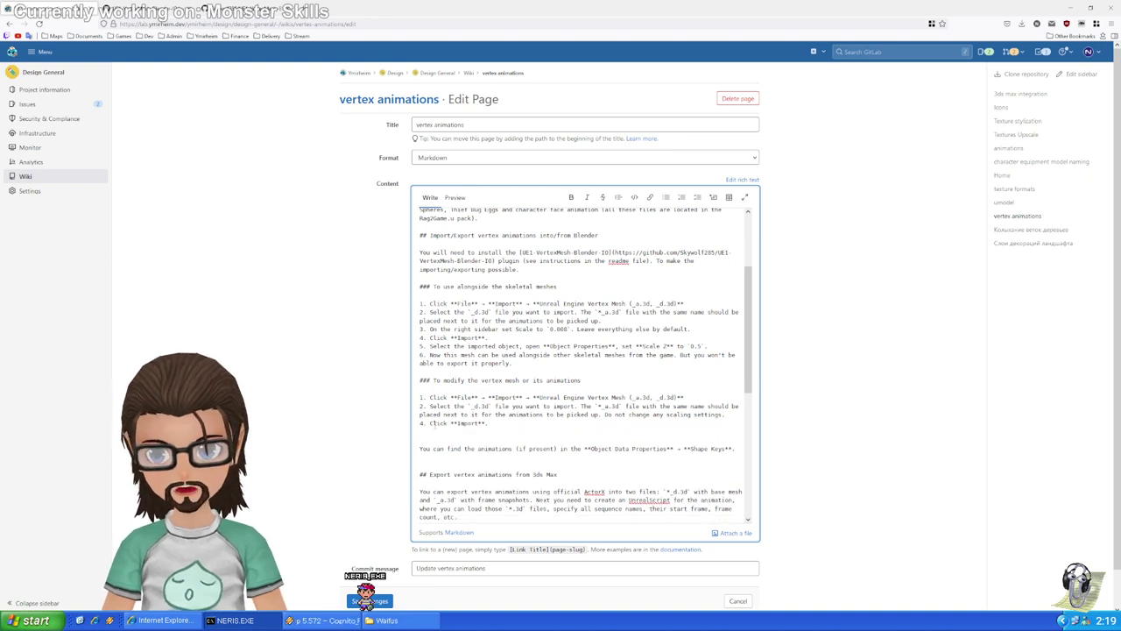
type("3")
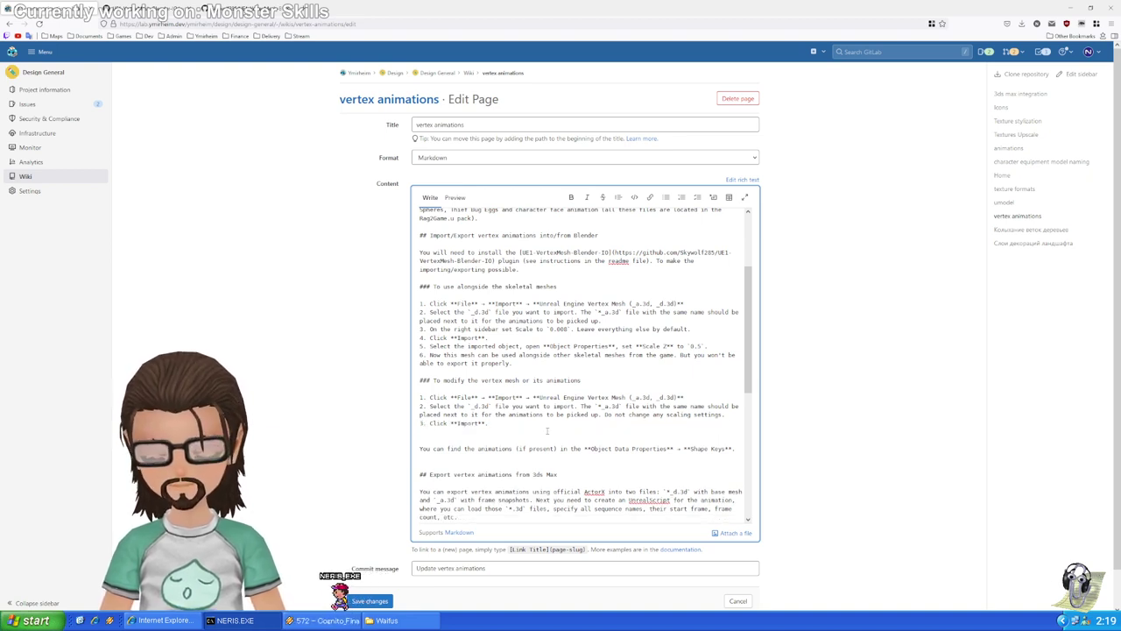
Add step 4 to the modify list: "The model will be deformed, but that's expected. Do not scale it so it stays compatible with the game."
key("End")
key("Return")
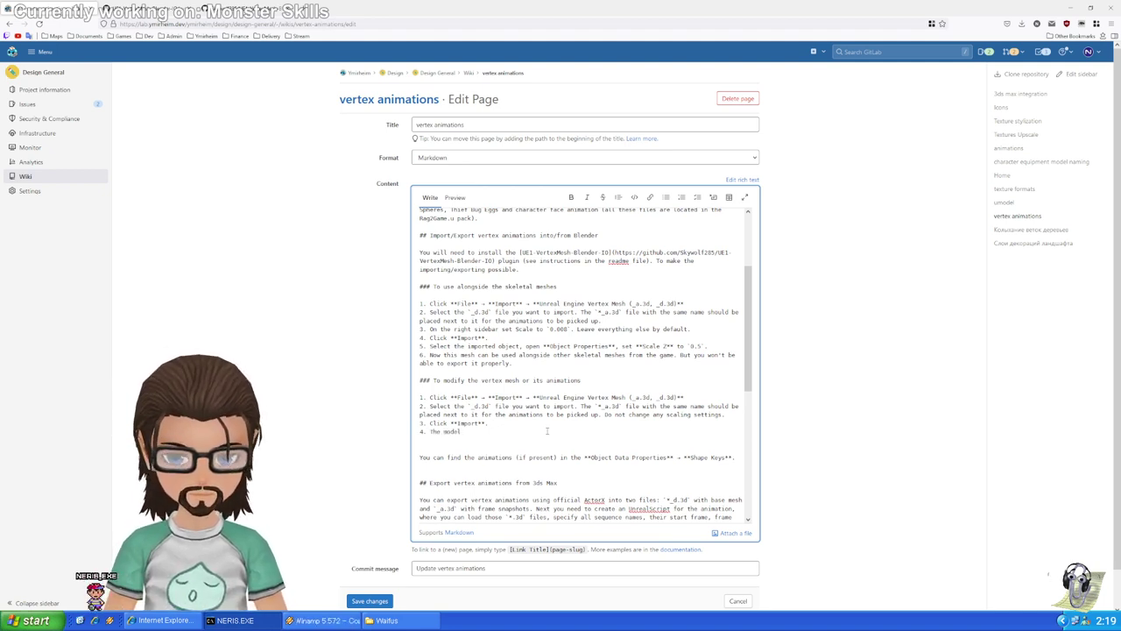
type("The model will")
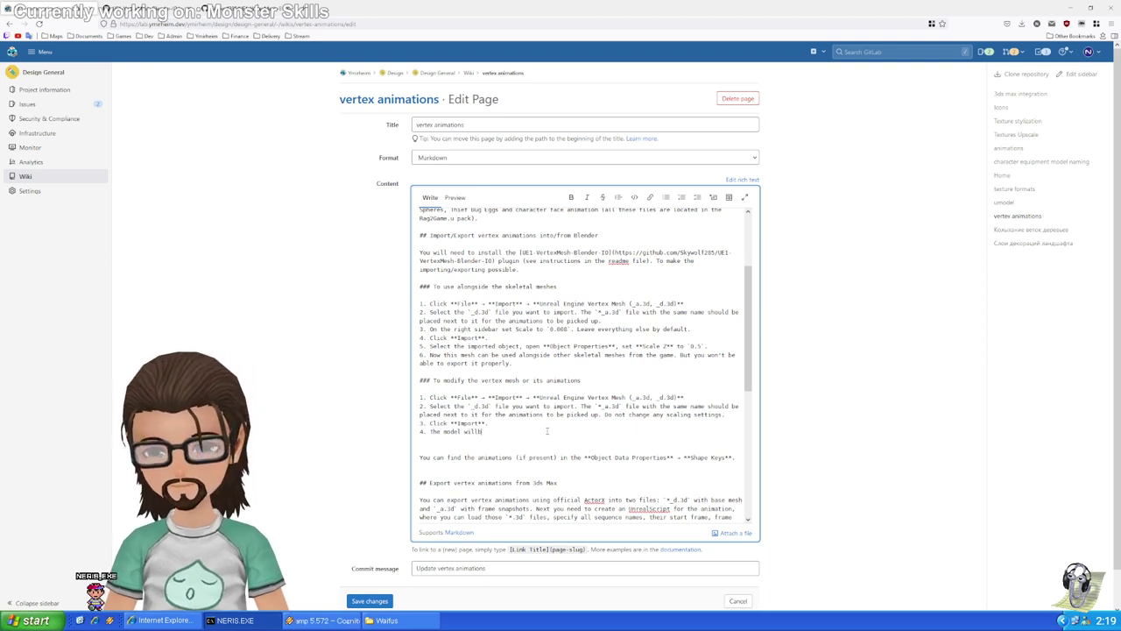
type(" be deformed,")
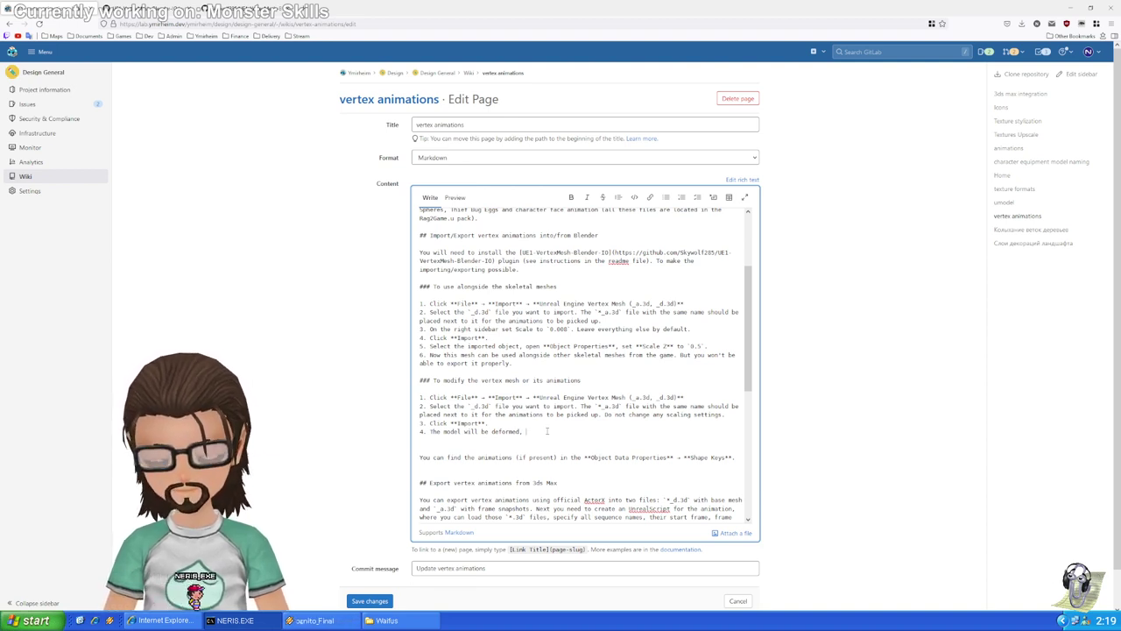
type("but")
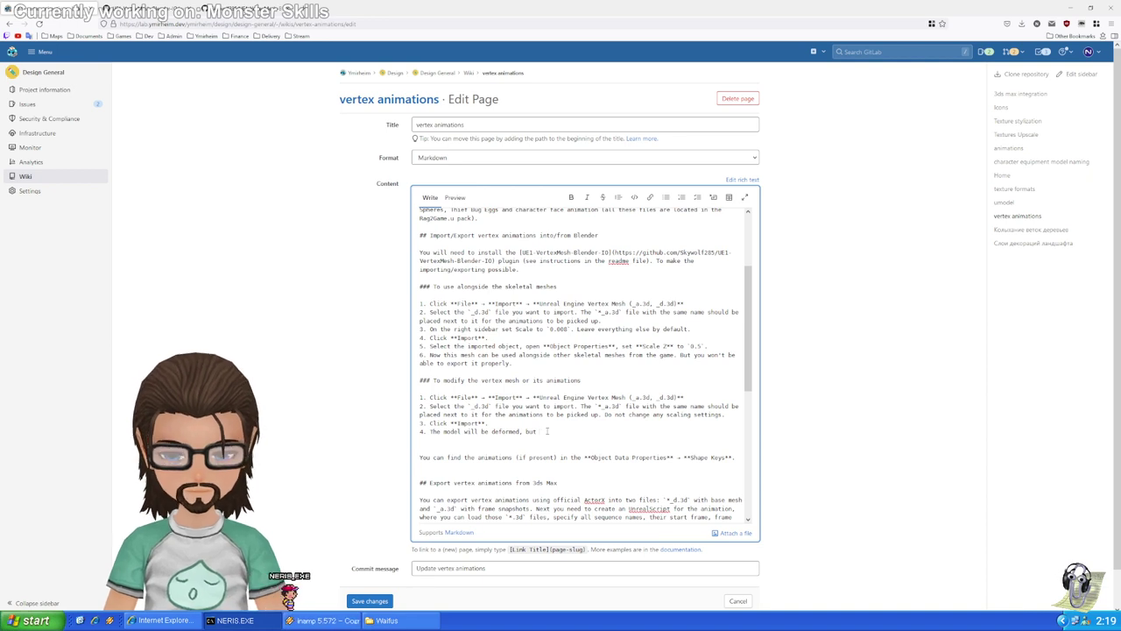
type(" that's expected")
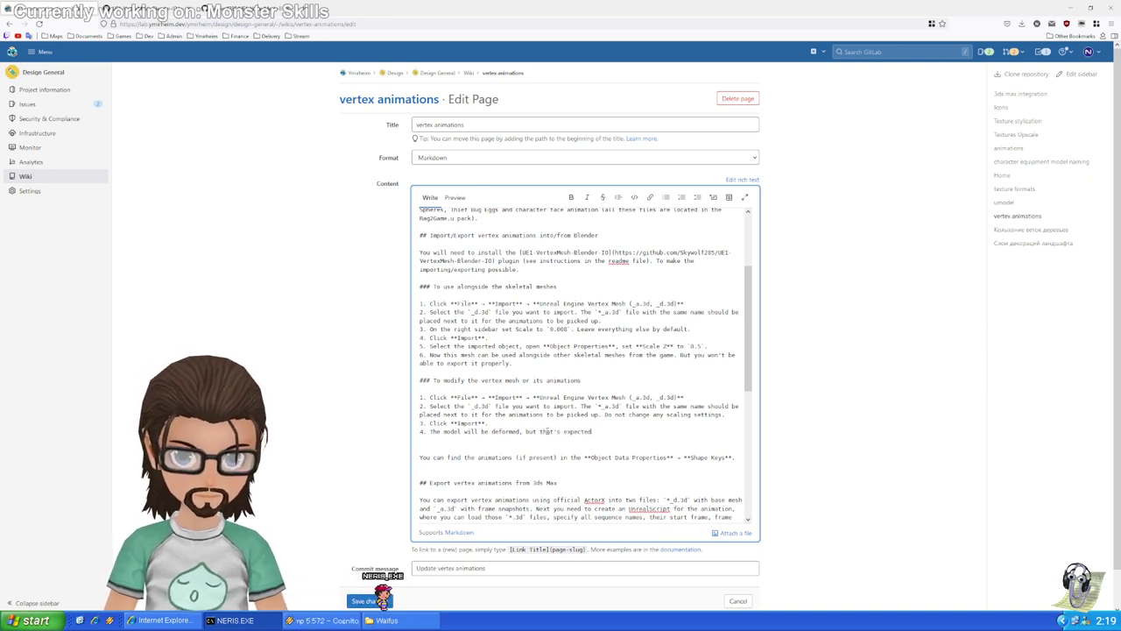
type(". Do not")
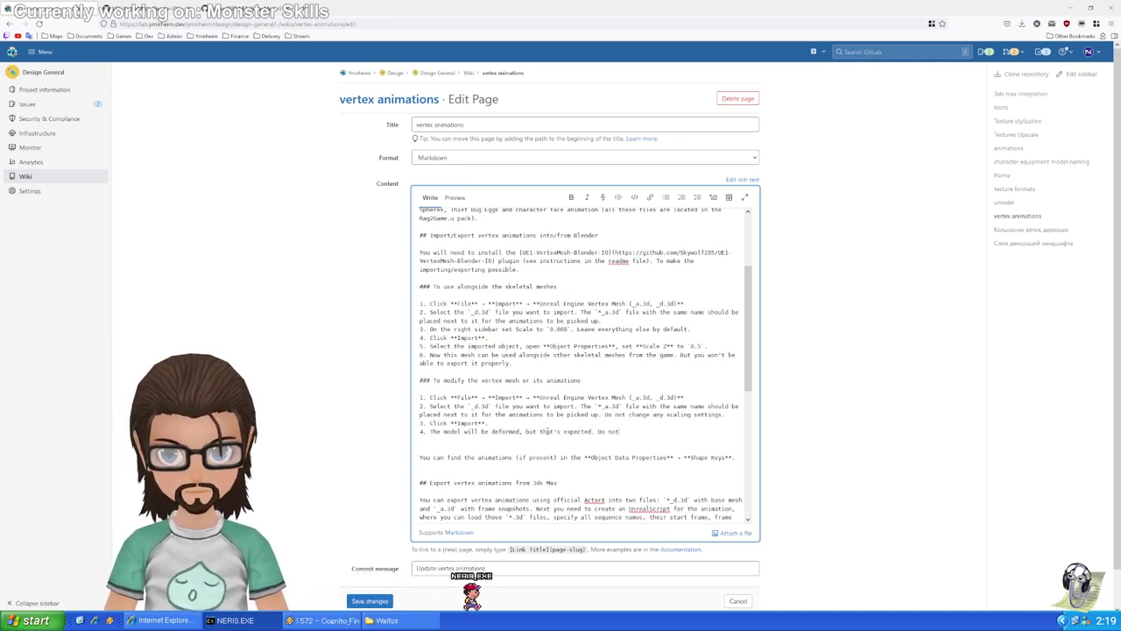
type(" sc")
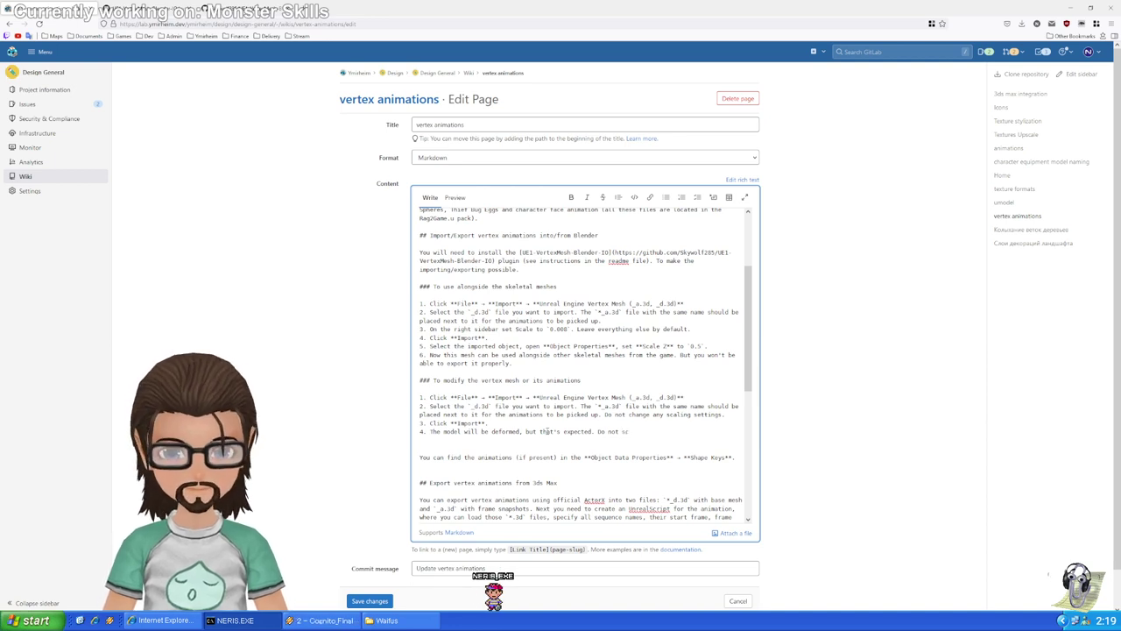
type("ale it so it st")
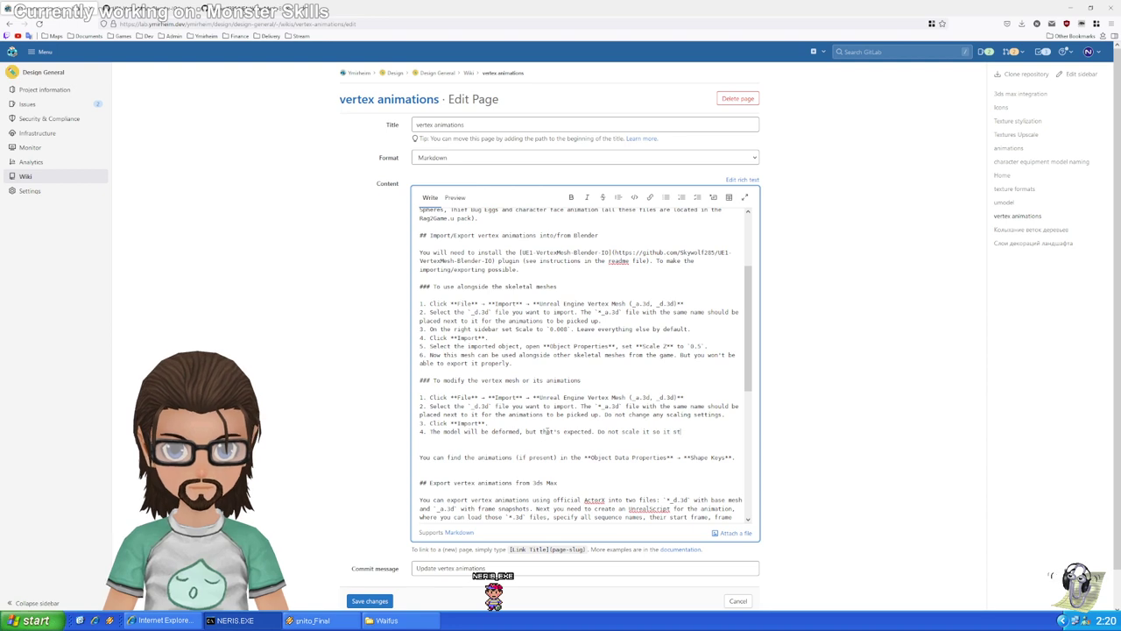
type("ays compatible ")
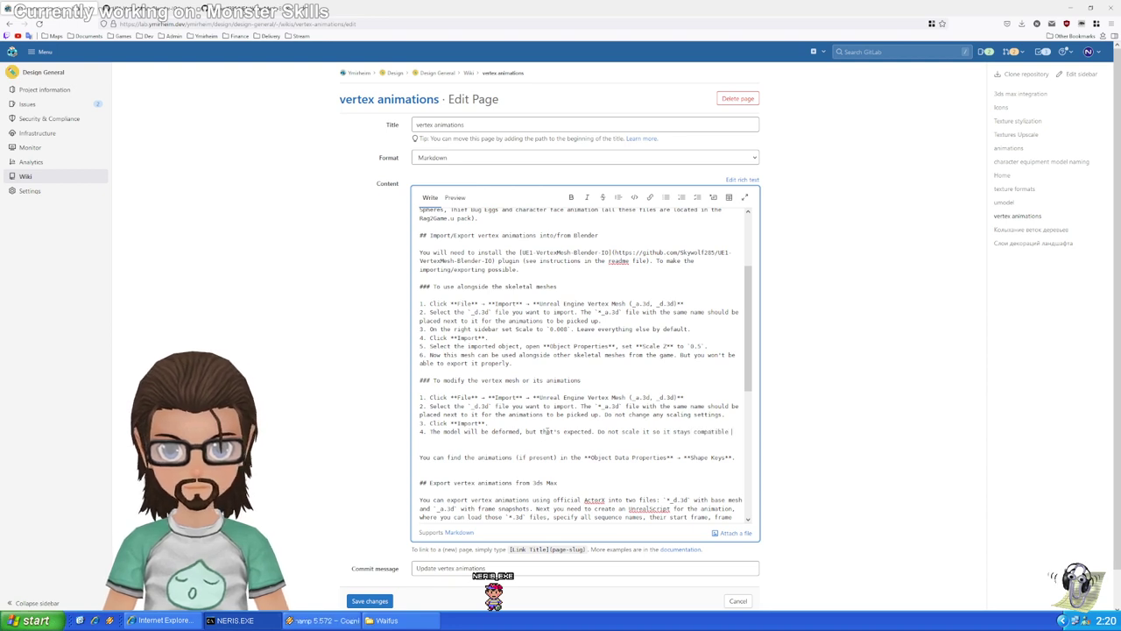
type("with the game.")
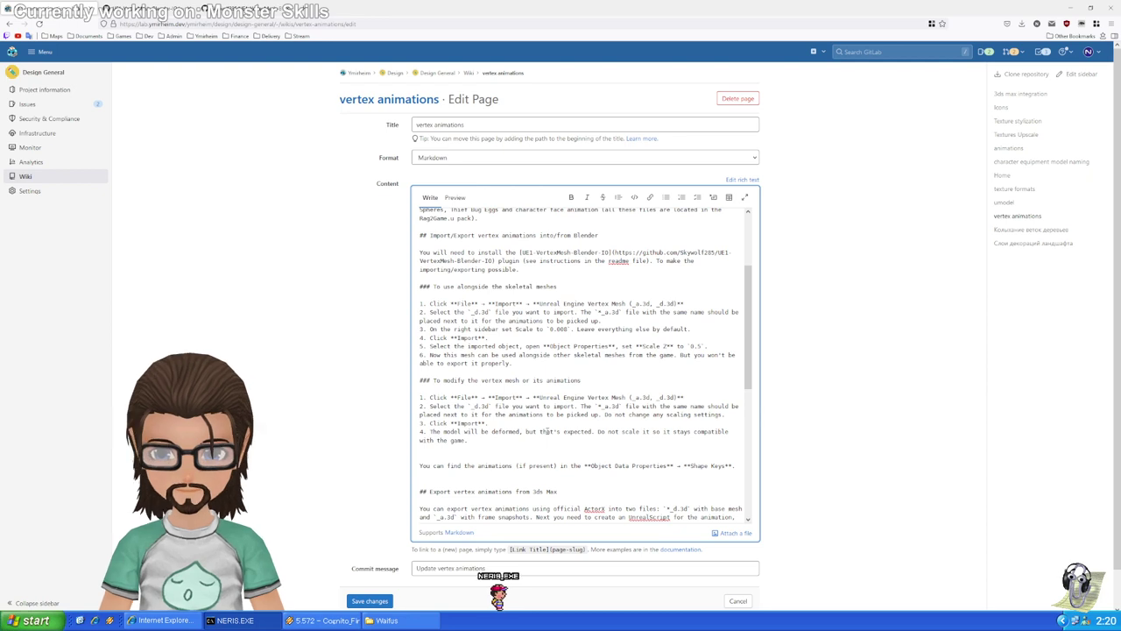
Start the sentence about finding the animations with "After you exported the model, you can find"
scroll(548, 431, "down", 3)
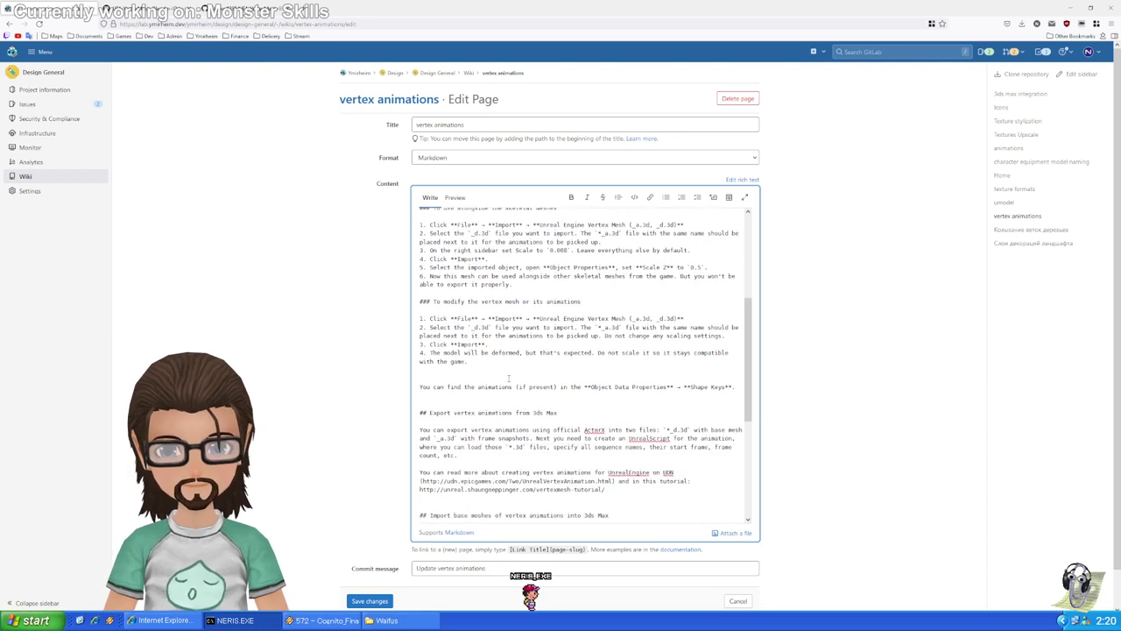
key("Return")
key("Return")
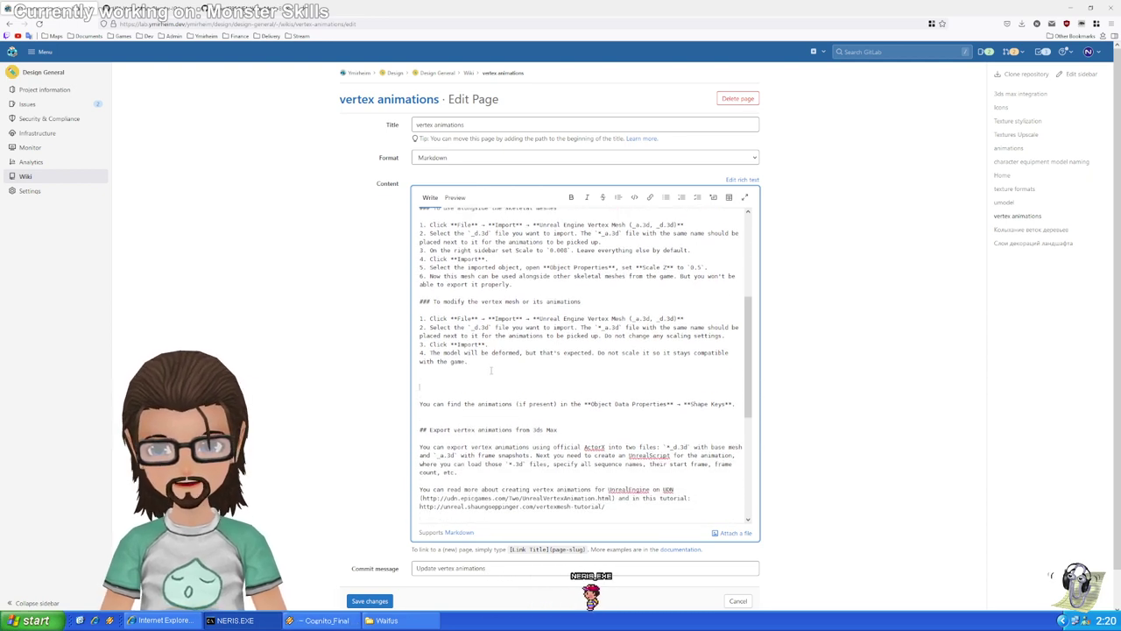
key("BackSpace")
key("BackSpace")
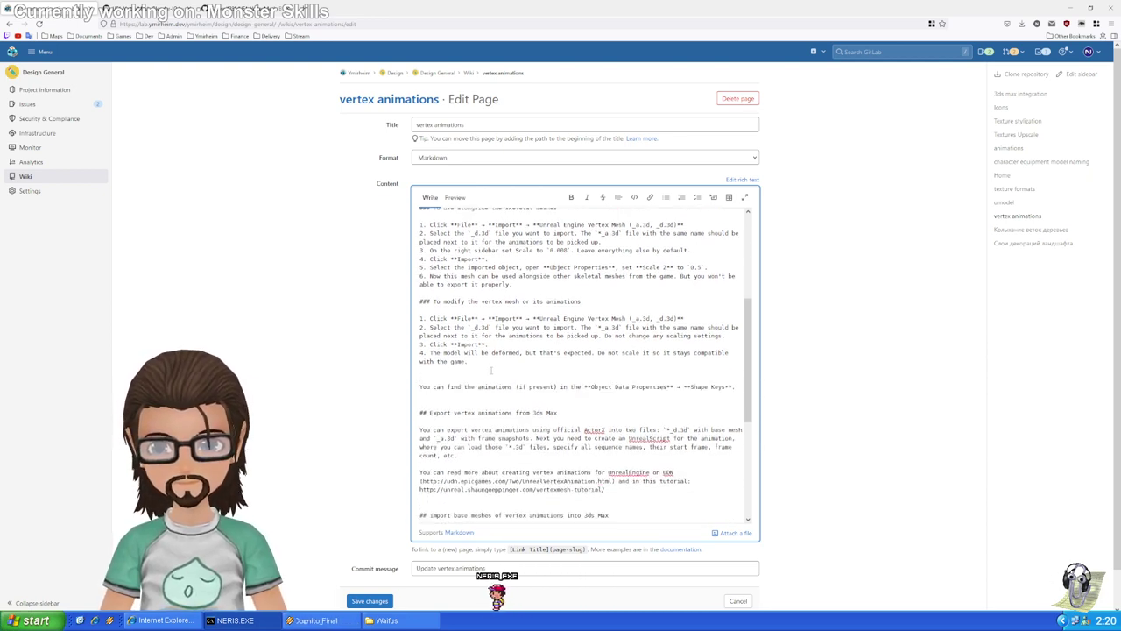
type("After")
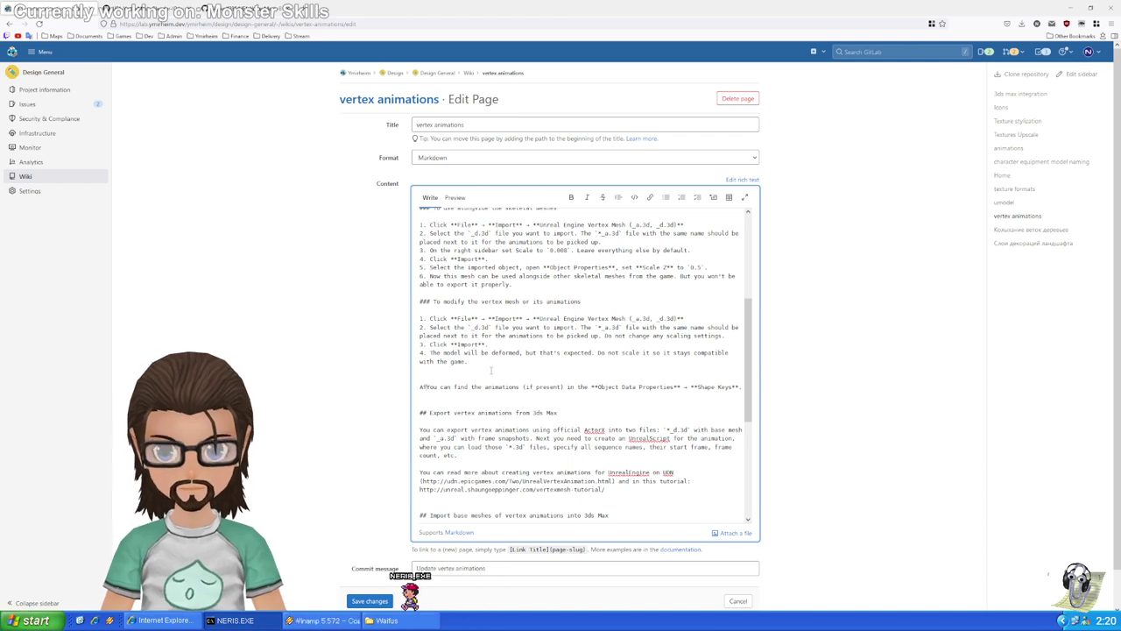
key("Delete")
type("y")
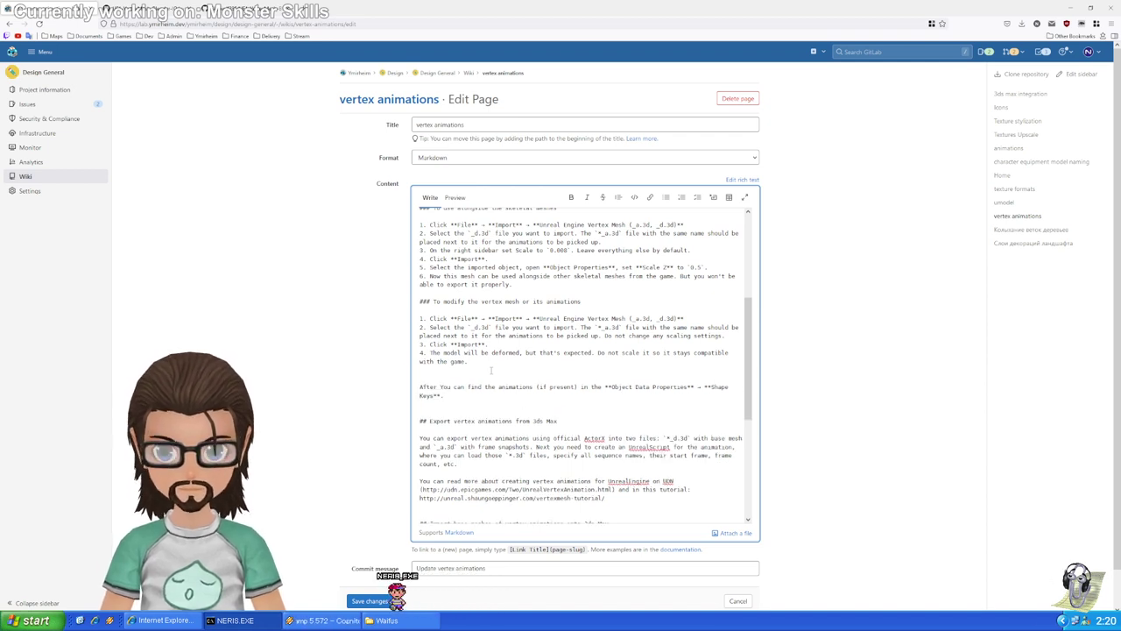
type("you exported ")
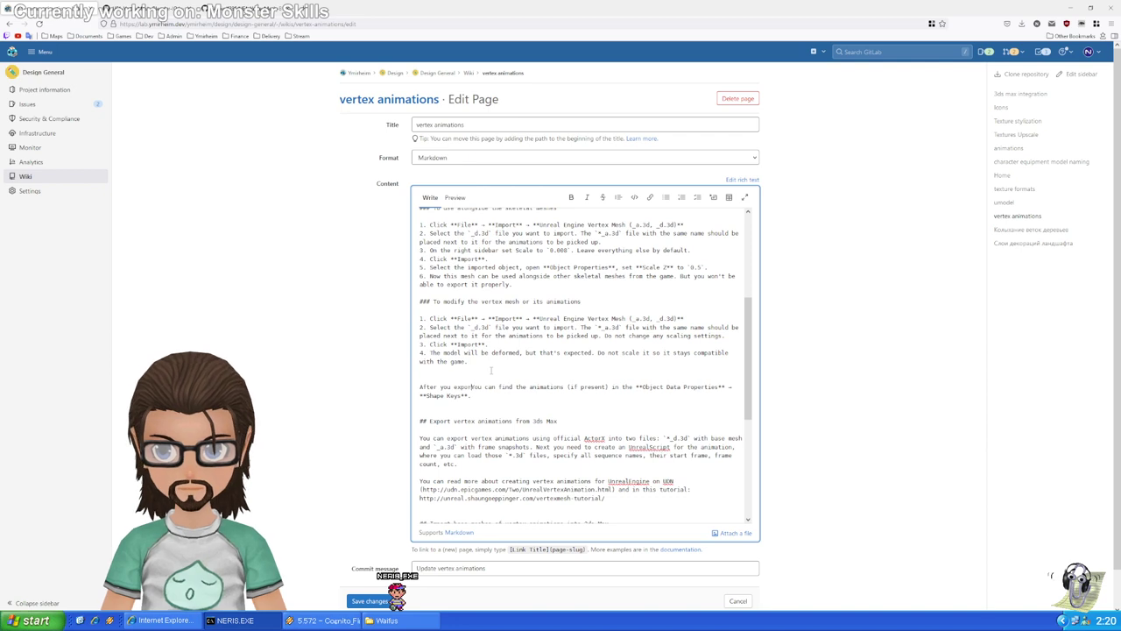
type("the model")
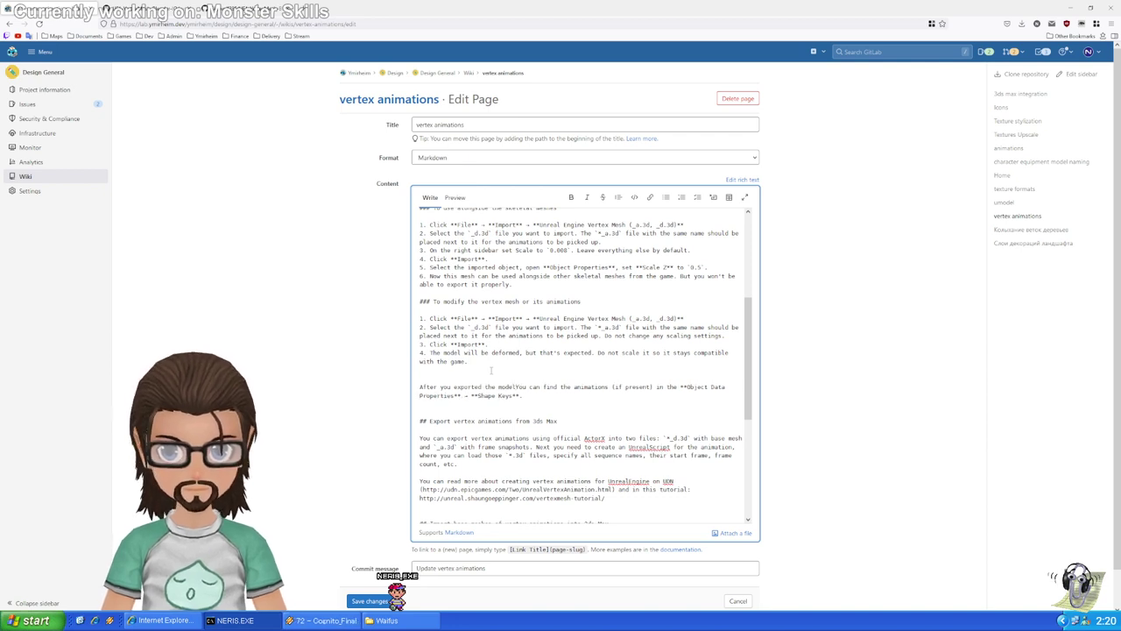
type(", y")
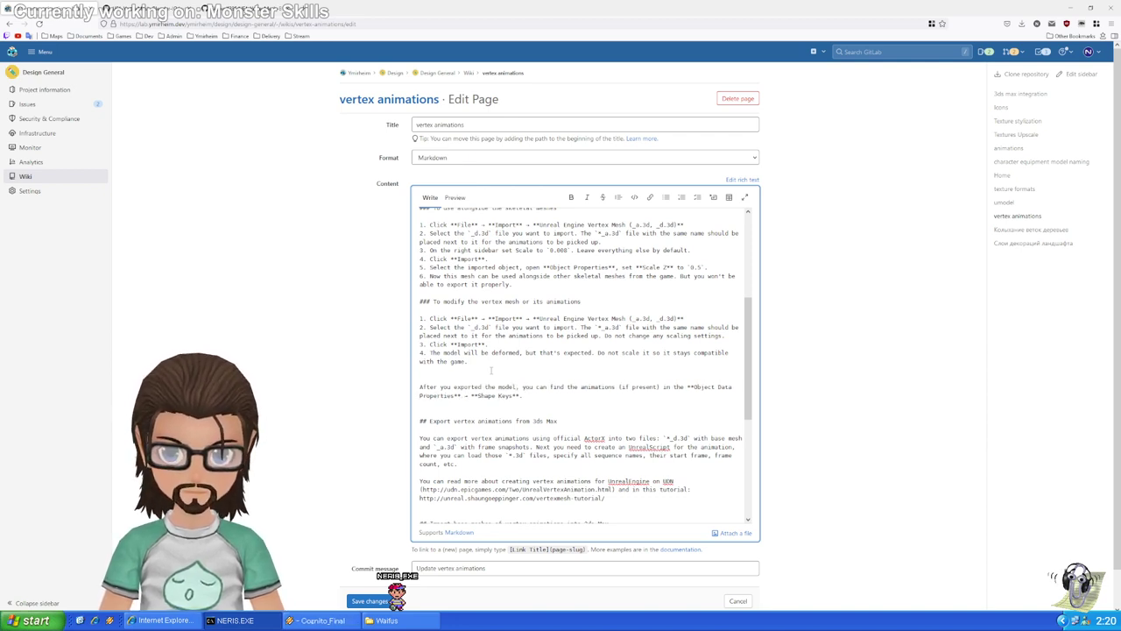
Add the third-level heading "Exporting modified model from Blender" below the Shape Keys paragraph
key("Return")
key("Return")
key("Return")
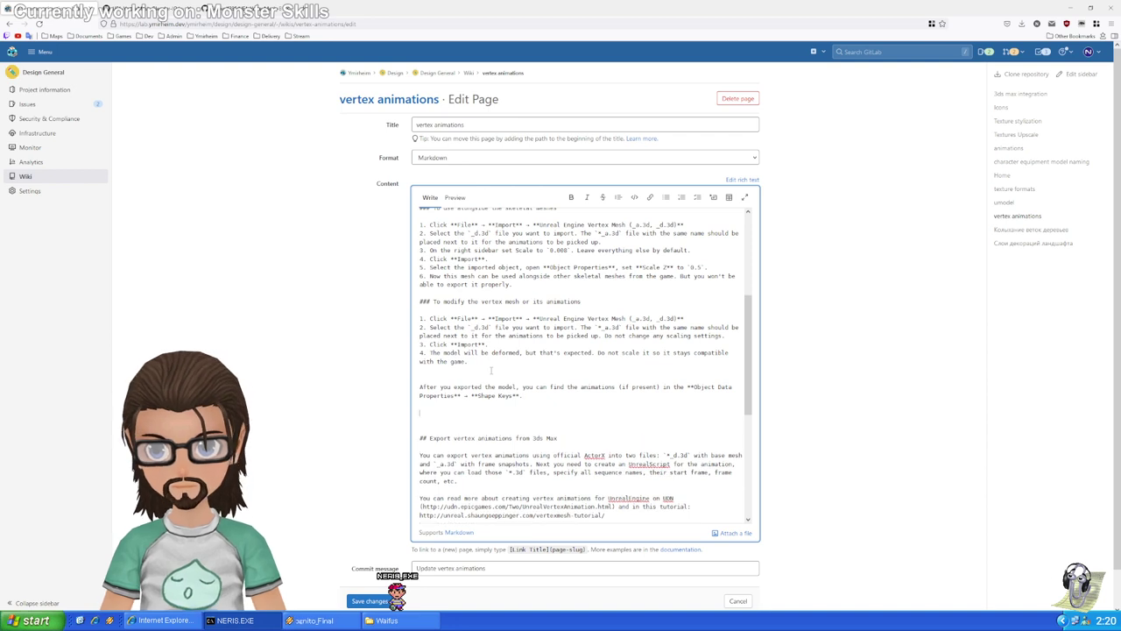
type("### ")
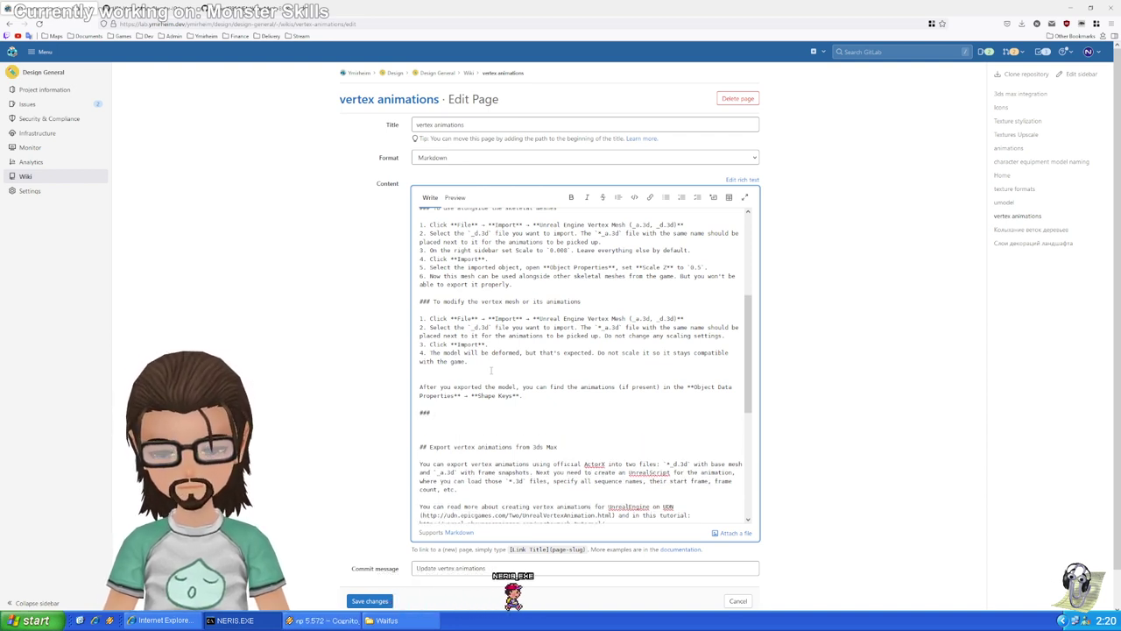
type("Exporting mo")
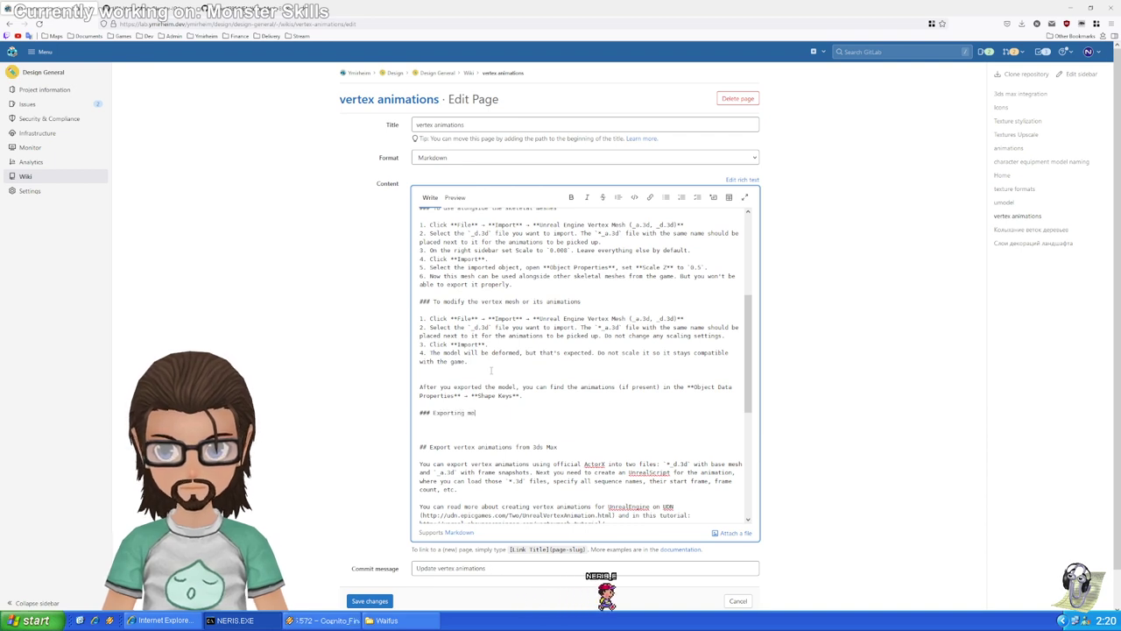
type("dified ")
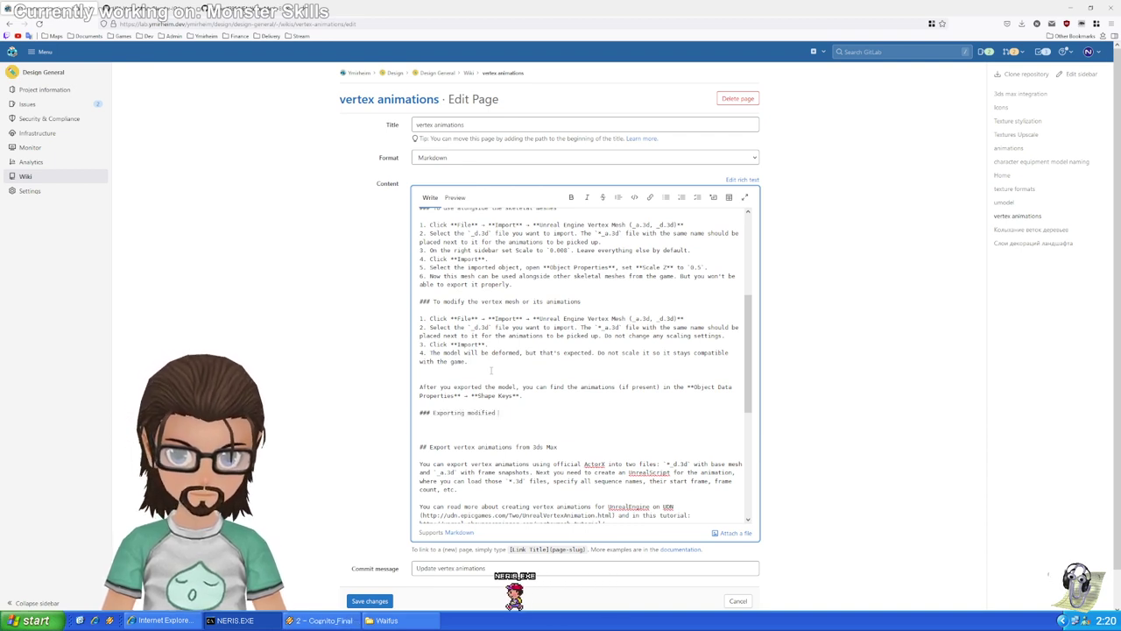
type("model from Blender")
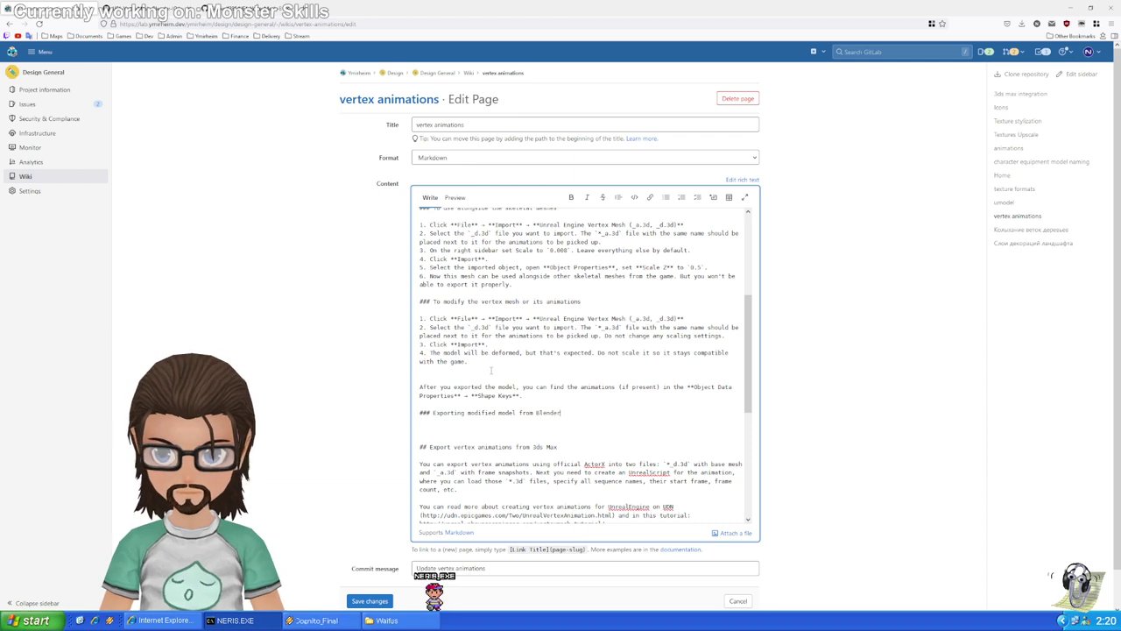
key("Return")
key("Return")
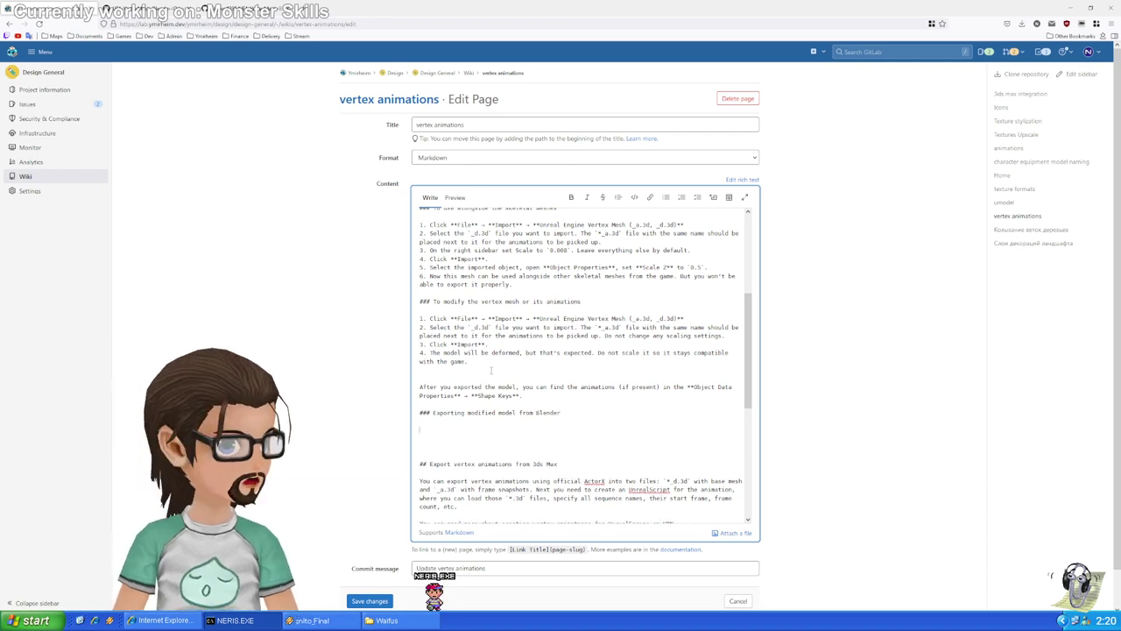
Switch to Blender and import drops_d.3d as an Unreal Engine Vertex Mesh at the default settings
key("alt+Tab")
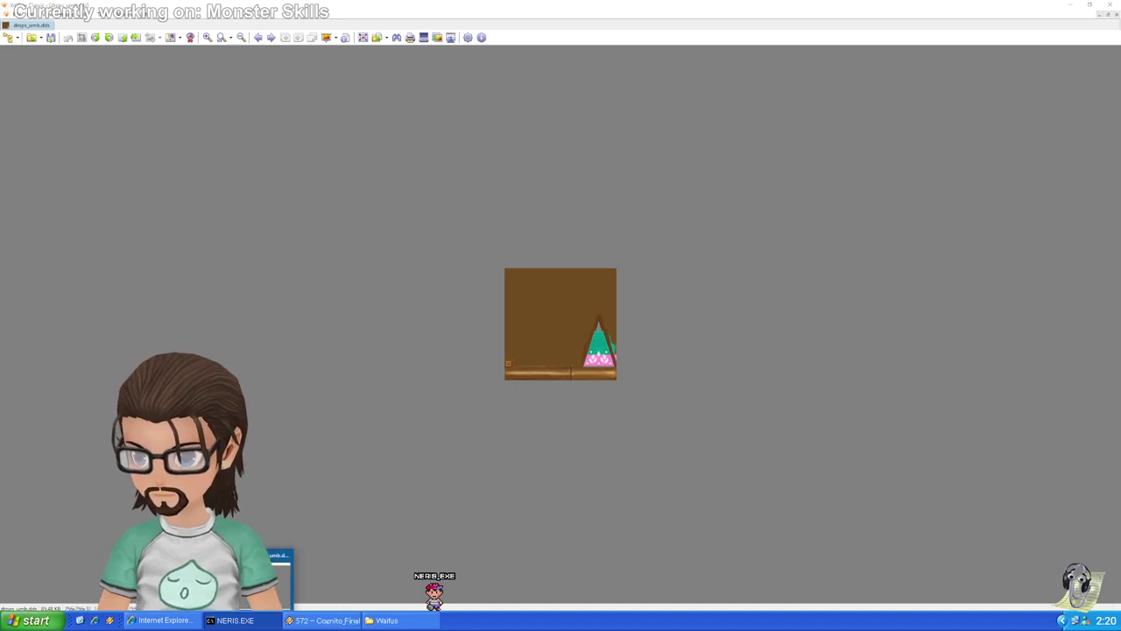
key("super")
left_click(434, 427)
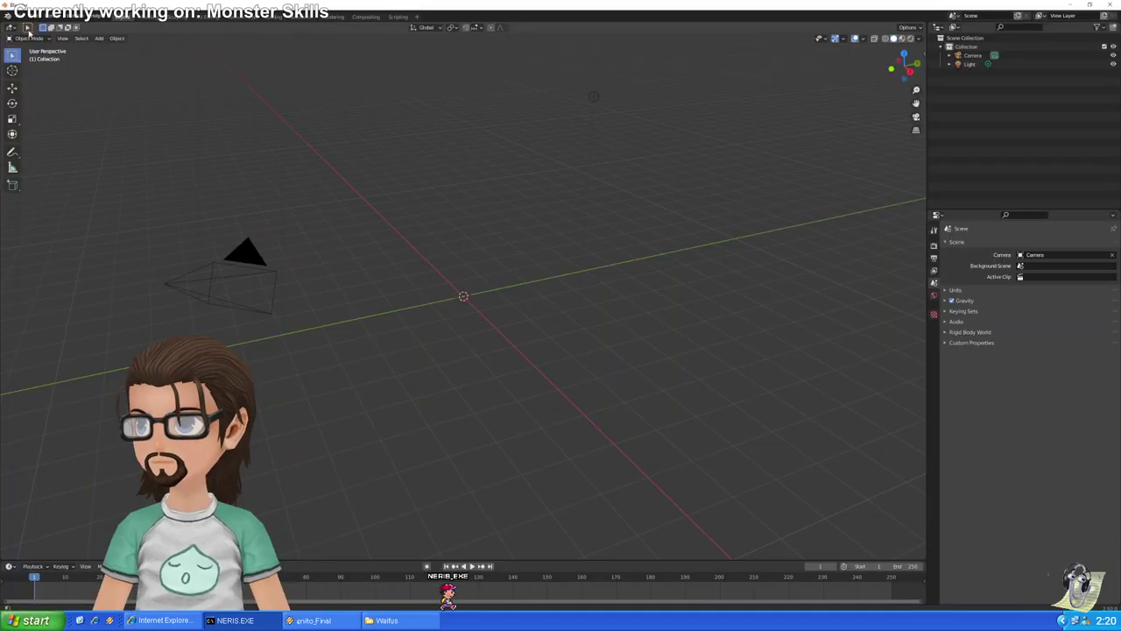
left_click(29, 16)
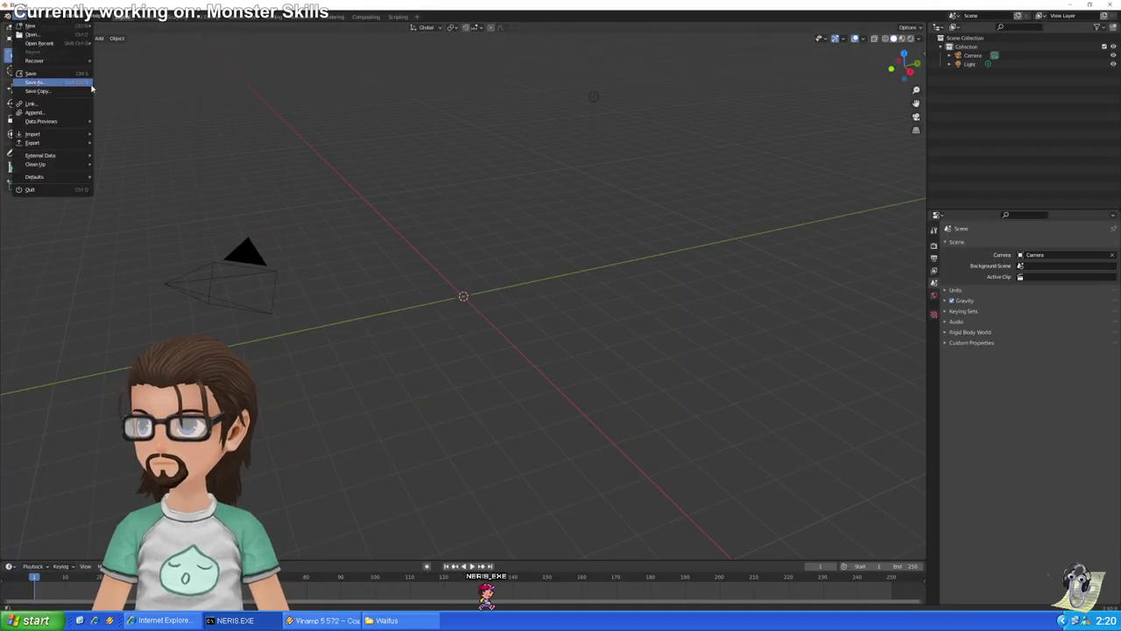
mouse_move(52, 134)
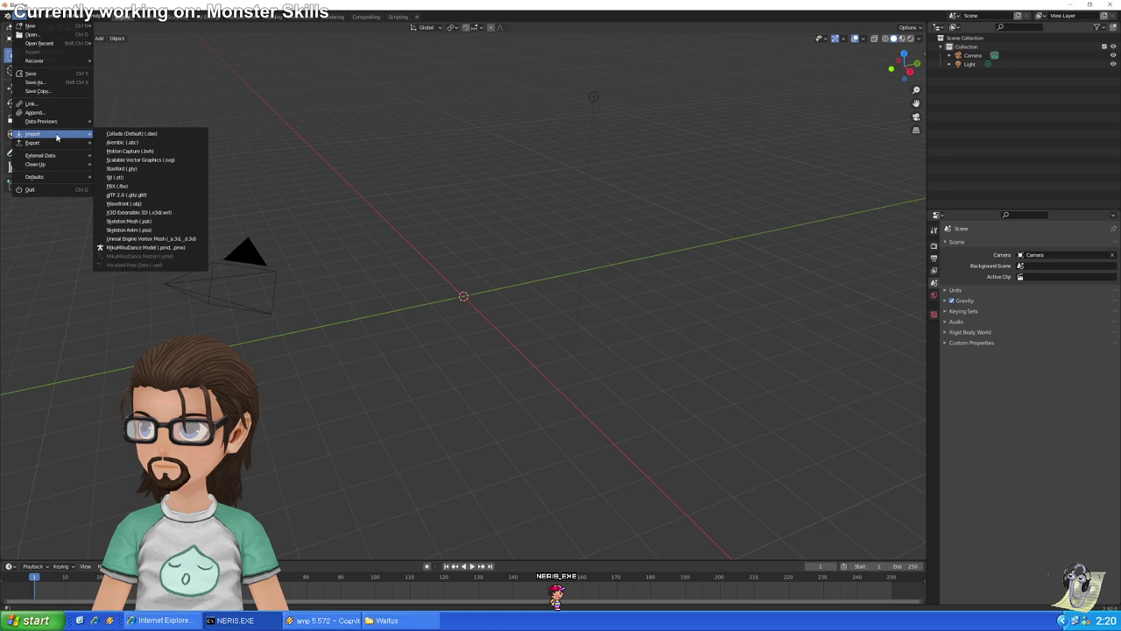
left_click(151, 239)
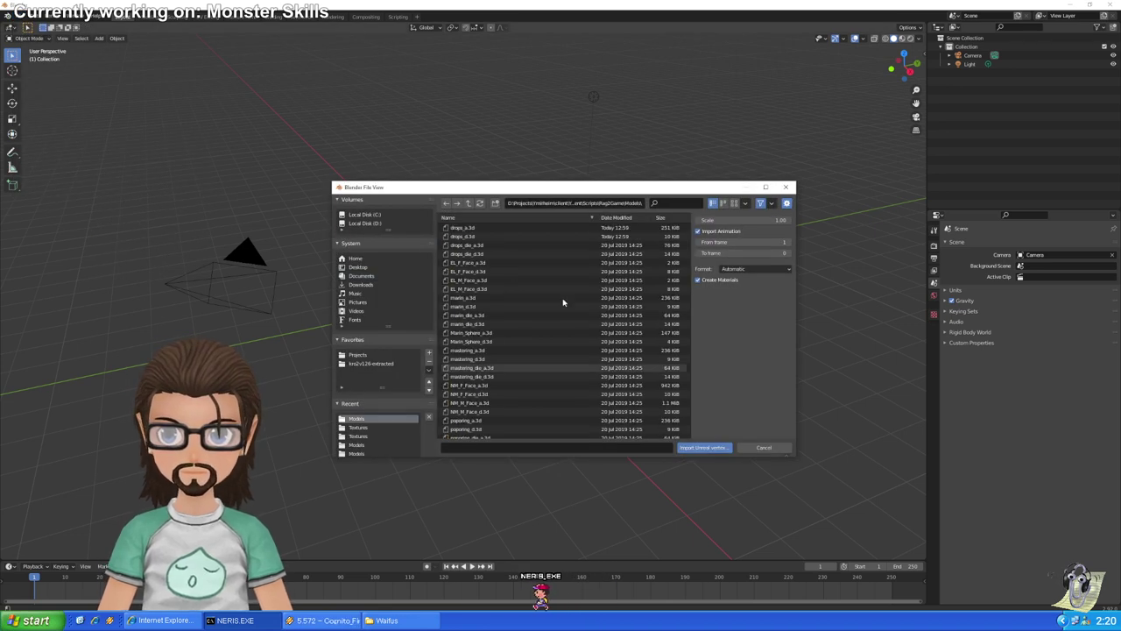
left_click(480, 238)
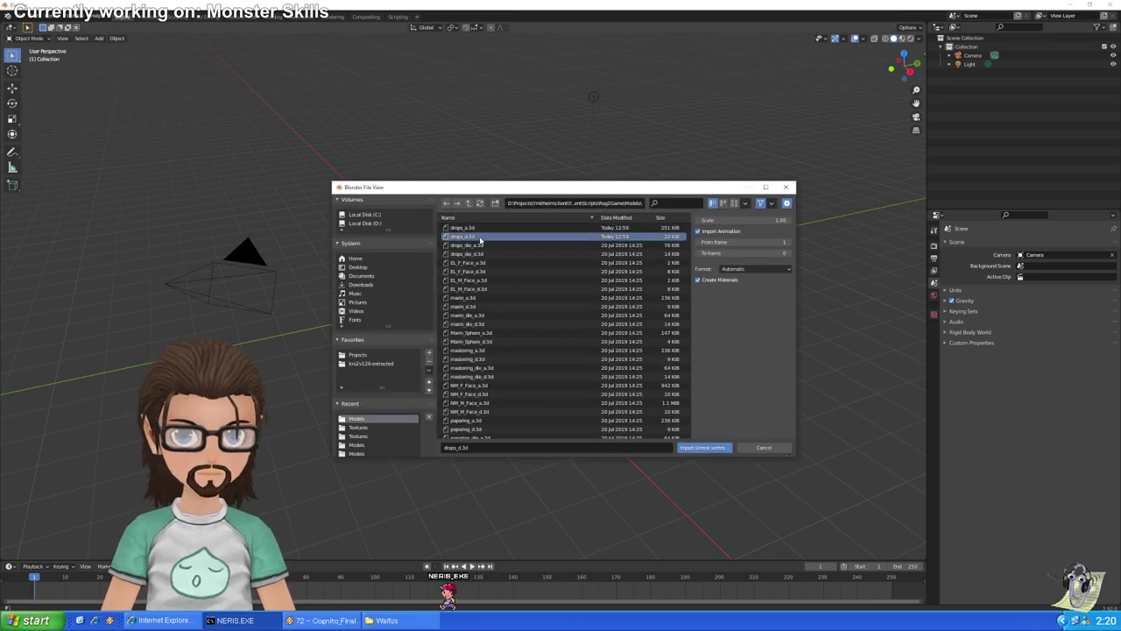
double_click(480, 238)
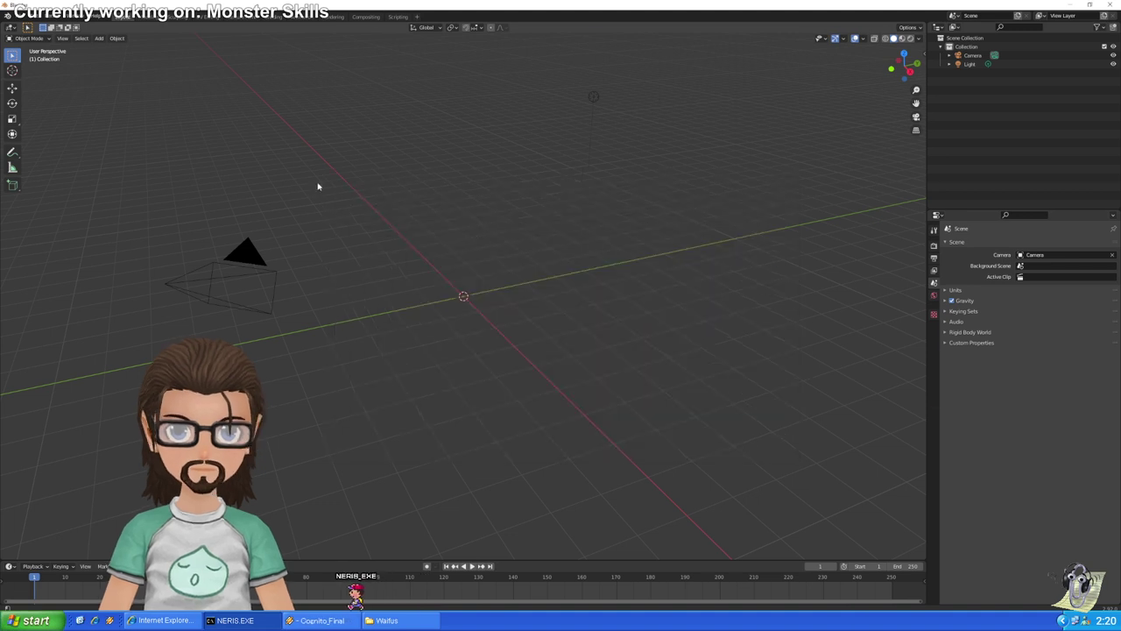
Show the wiki editor in a smaller window over Blender and bring up the Unreal Engine Vertex Mesh export option for reference
left_click(27, 17)
mouse_move(53, 143)
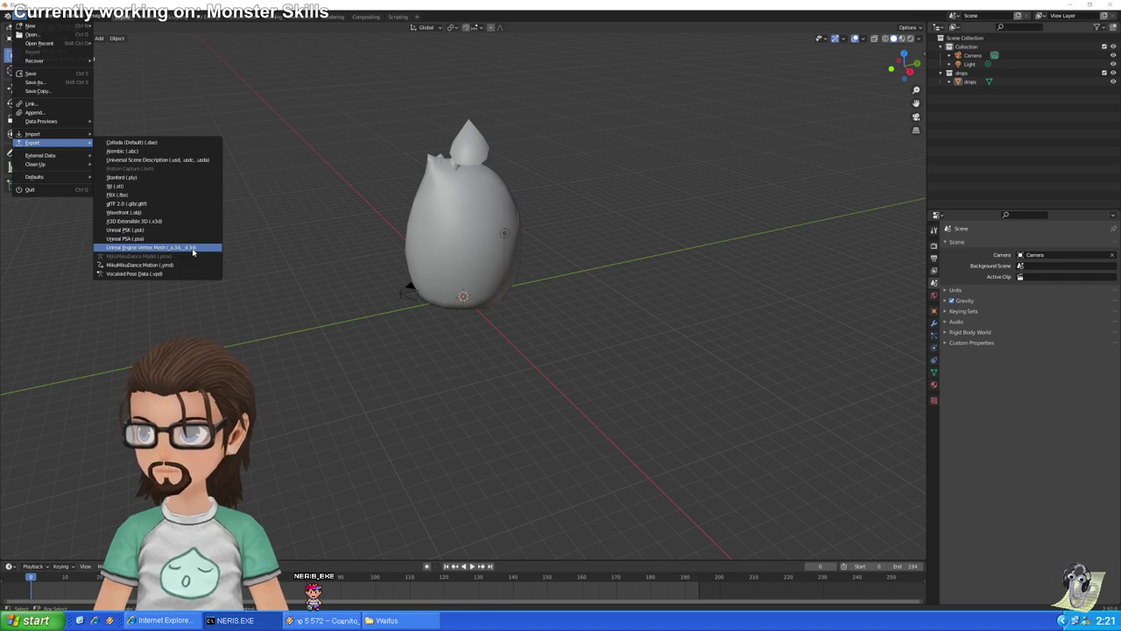
key("alt+Tab")
key("alt+Tab")
key("alt+Tab")
key("alt+Tab")
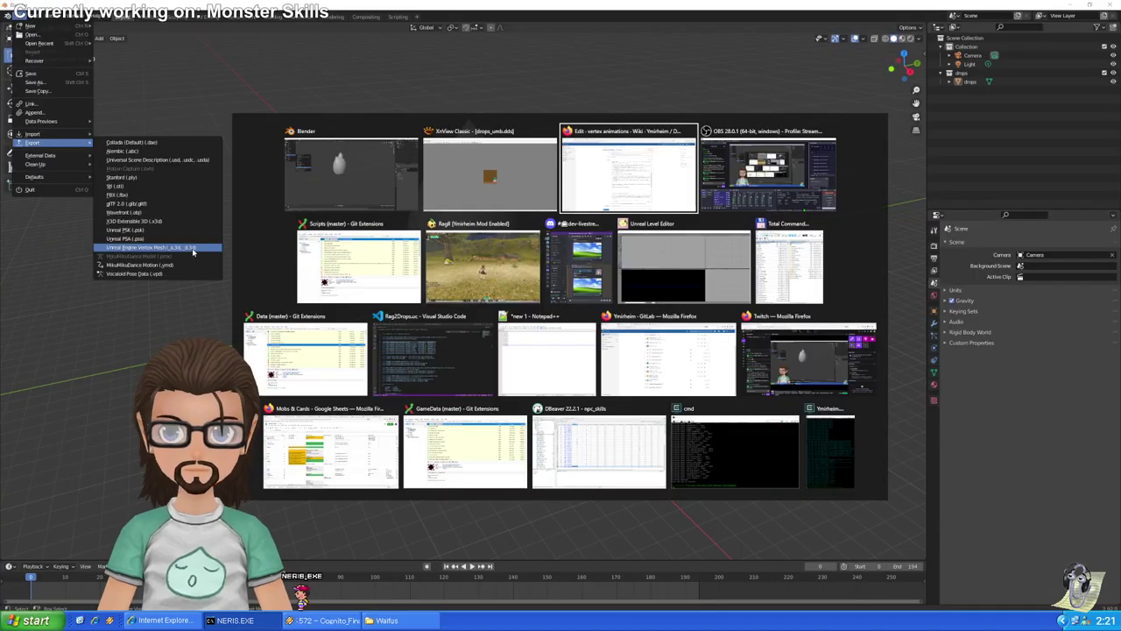
left_click_drag(347, 8, 477, 102)
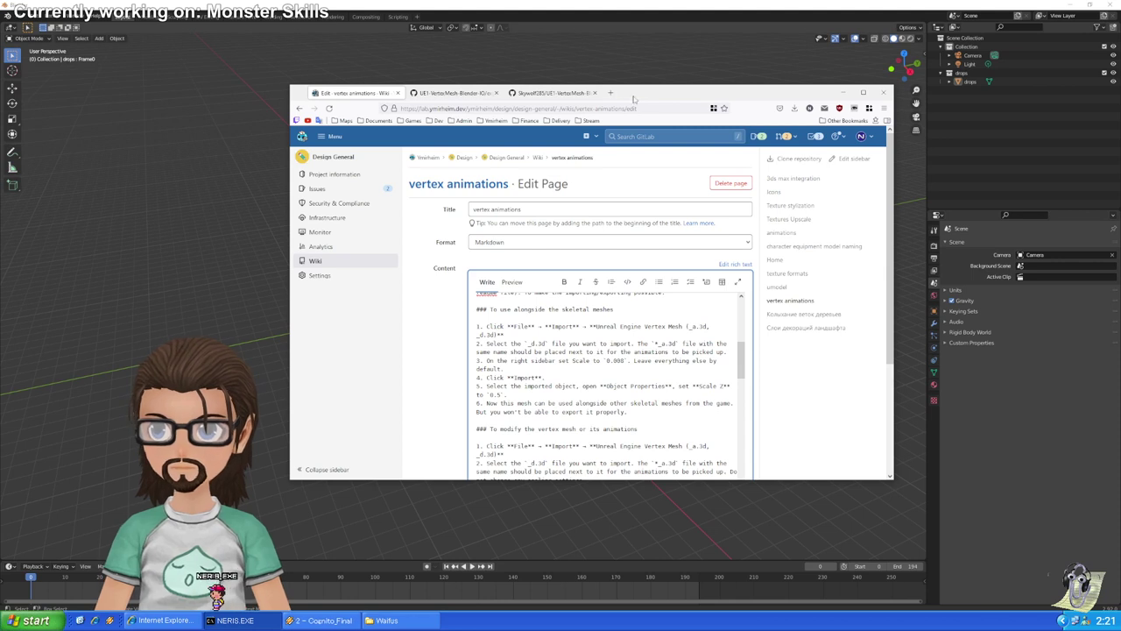
left_click(20, 17)
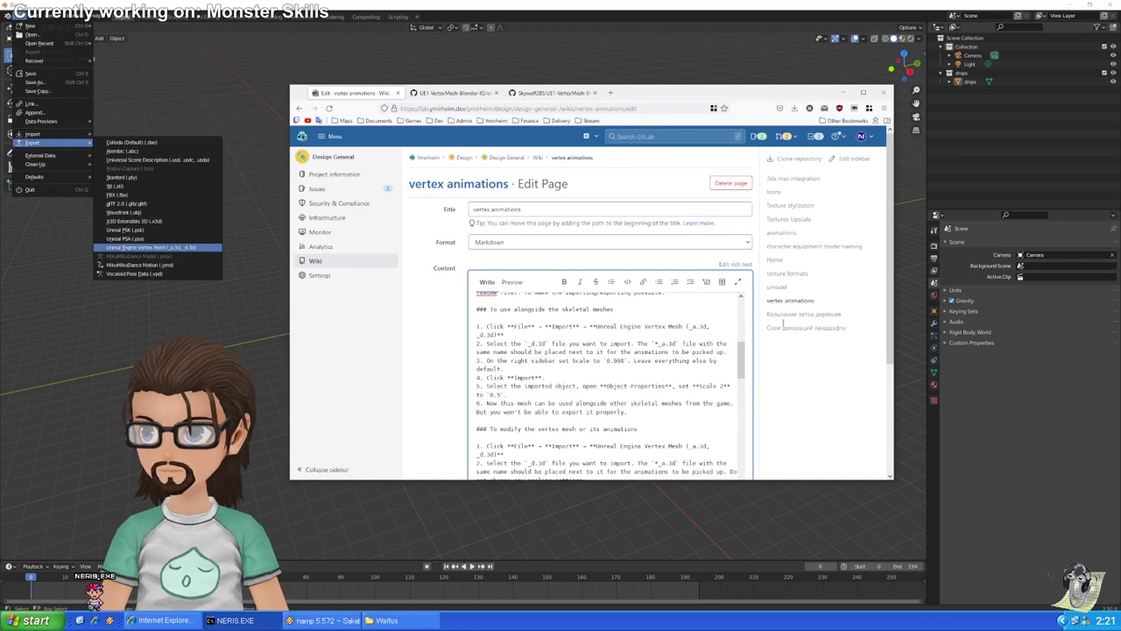
Arrange the wiki editor window beside Blender's Unreal Engine Vertex Mesh export option so both can be read together
left_click_drag(644, 93, 560, 82)
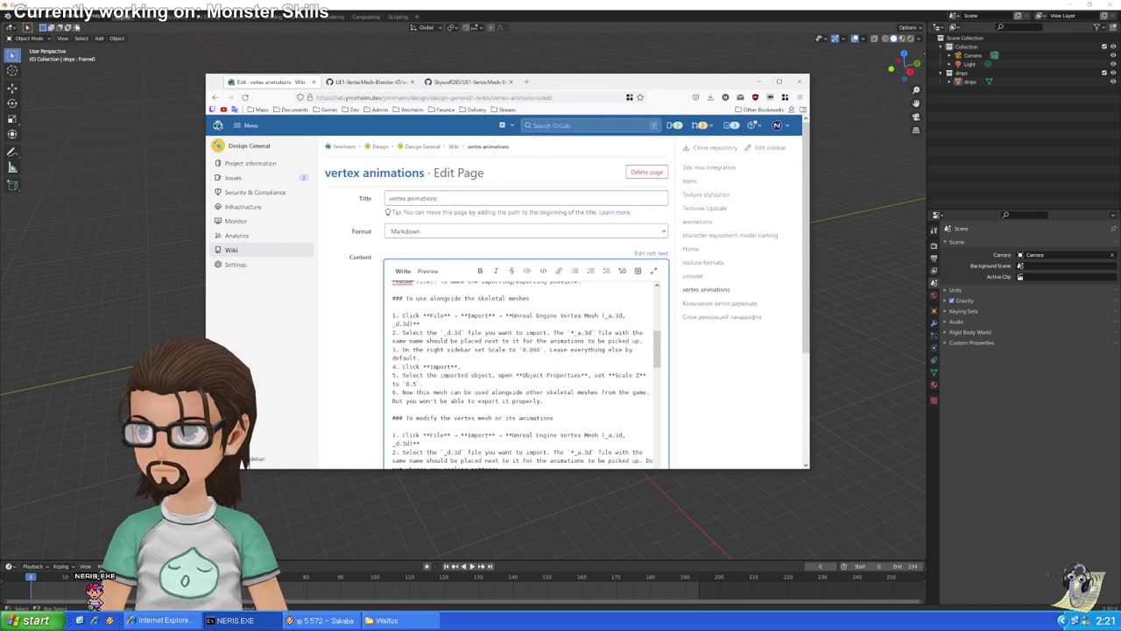
left_click(20, 16)
mouse_move(35, 143)
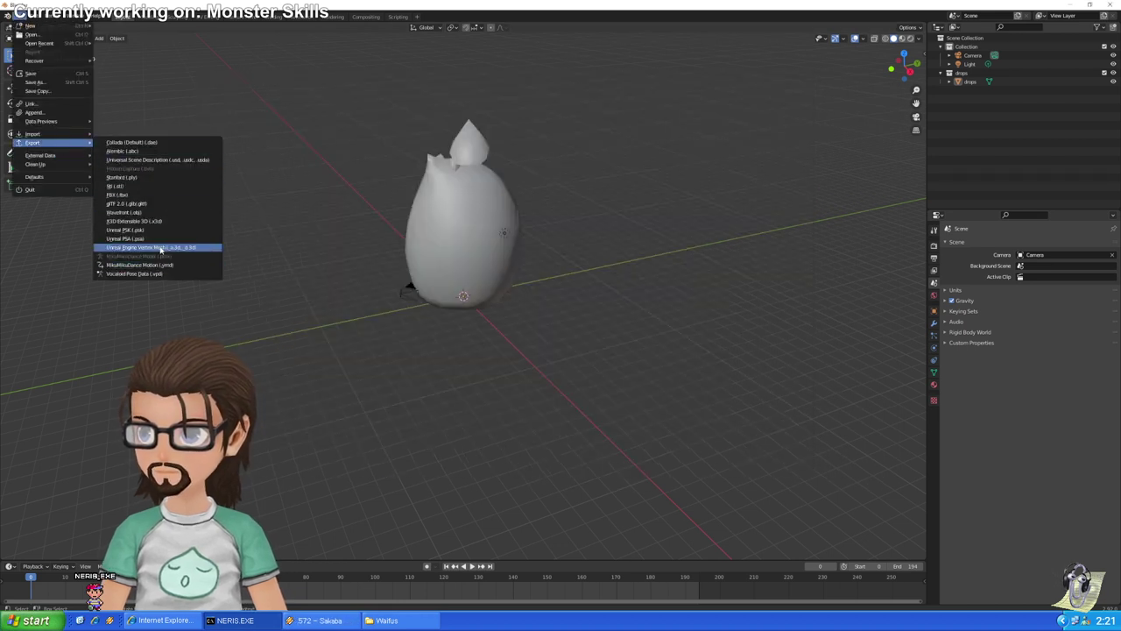
key("alt+Tab")
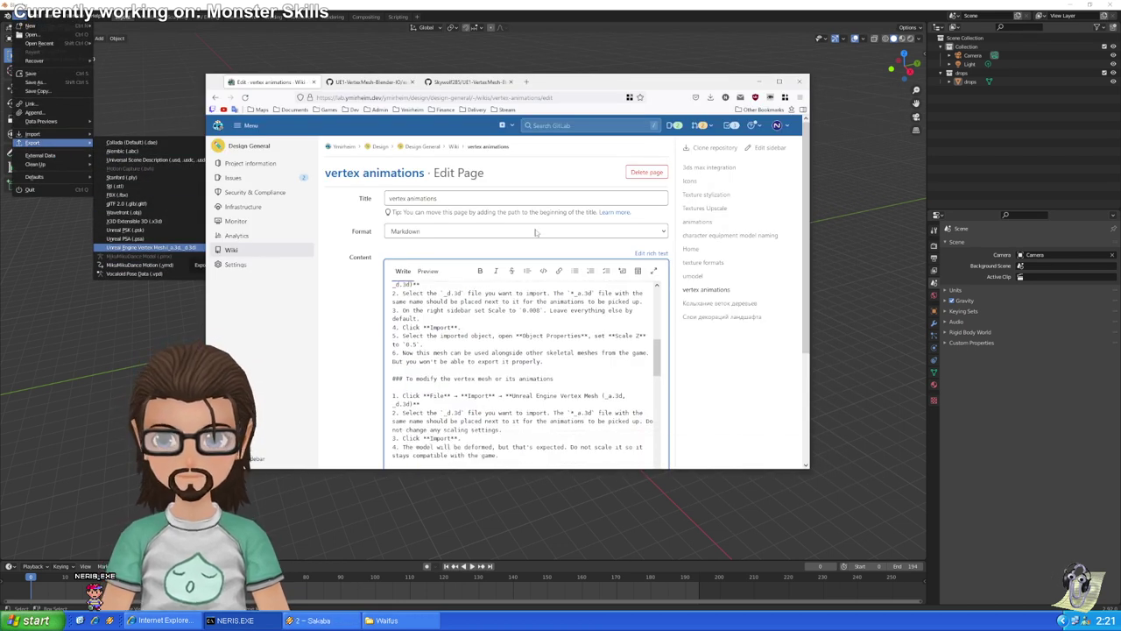
left_click_drag(607, 86, 663, 79)
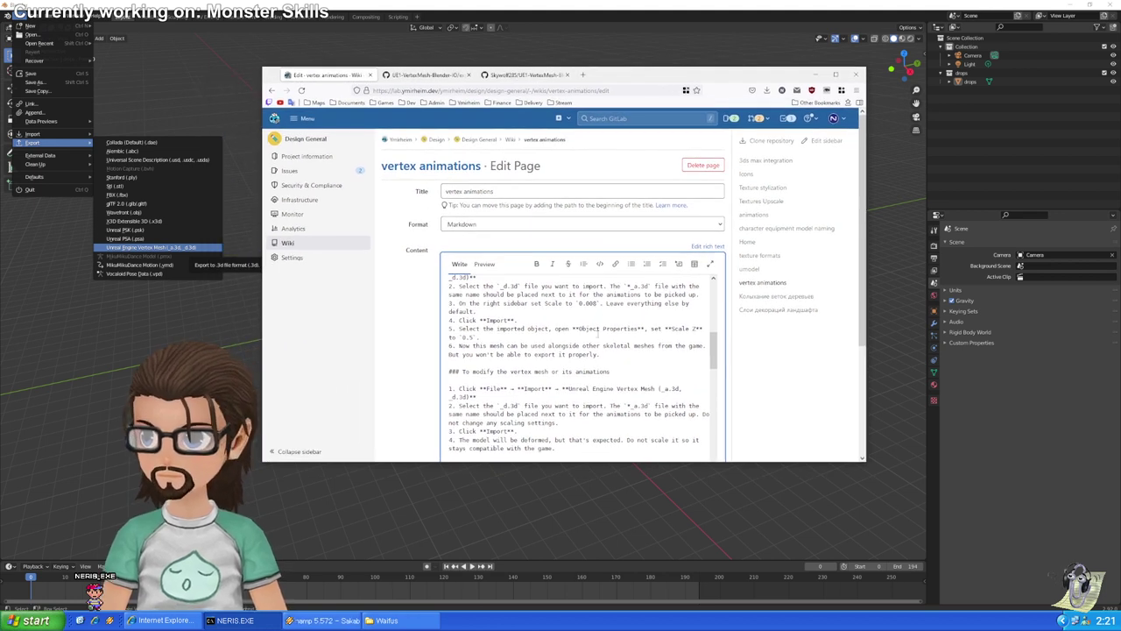
Copy the "Click **File** → **Import** → **Unreal Engine Vertex Mesh (_a.3d, _d.3d)**" instruction into the exporting section's first item, replacing Import with Export
scroll(600, 333, "down", 5)
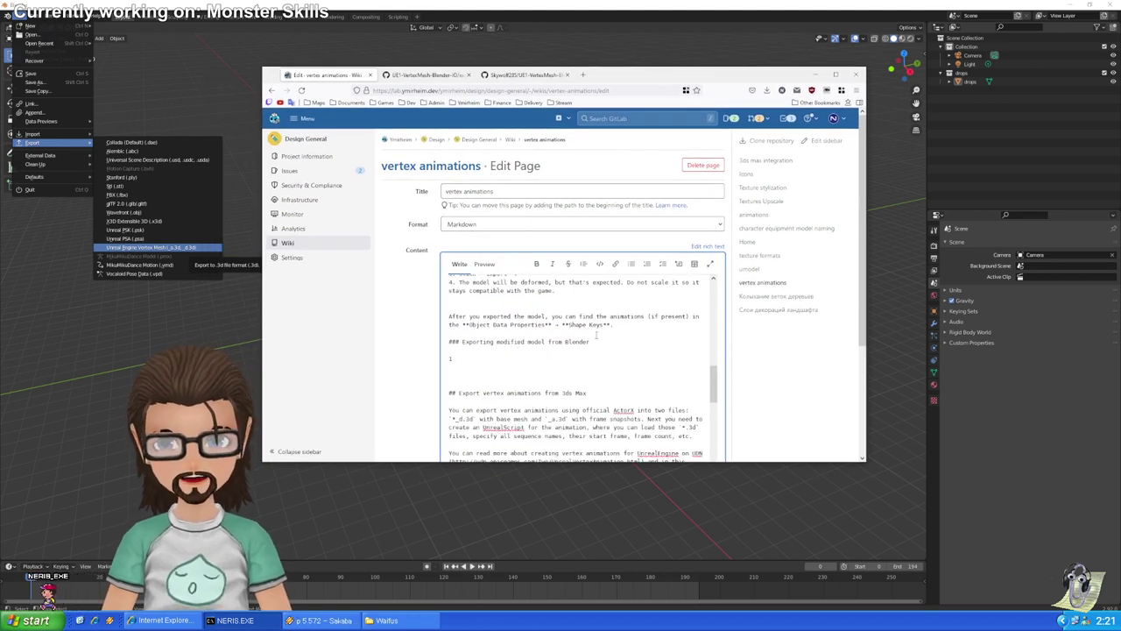
scroll(596, 335, "up", 2)
scroll(493, 335, "up", 2)
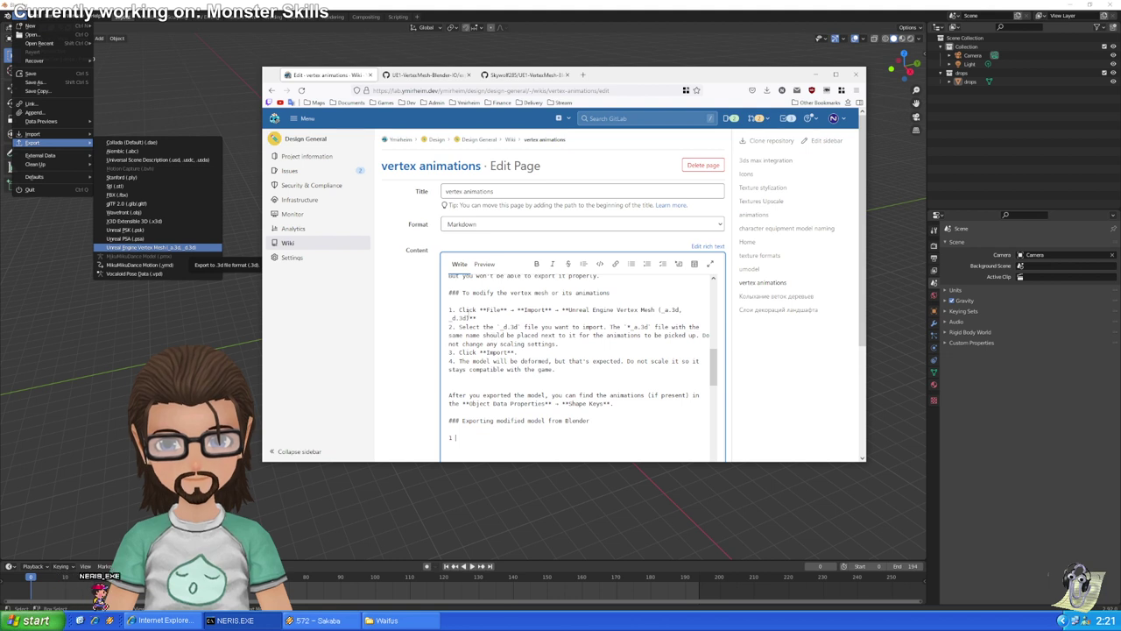
left_click_drag(459, 310, 477, 318)
key("ctrl+c")
scroll(501, 386, "down", 2)
left_click(501, 399)
key("ctrl+v")
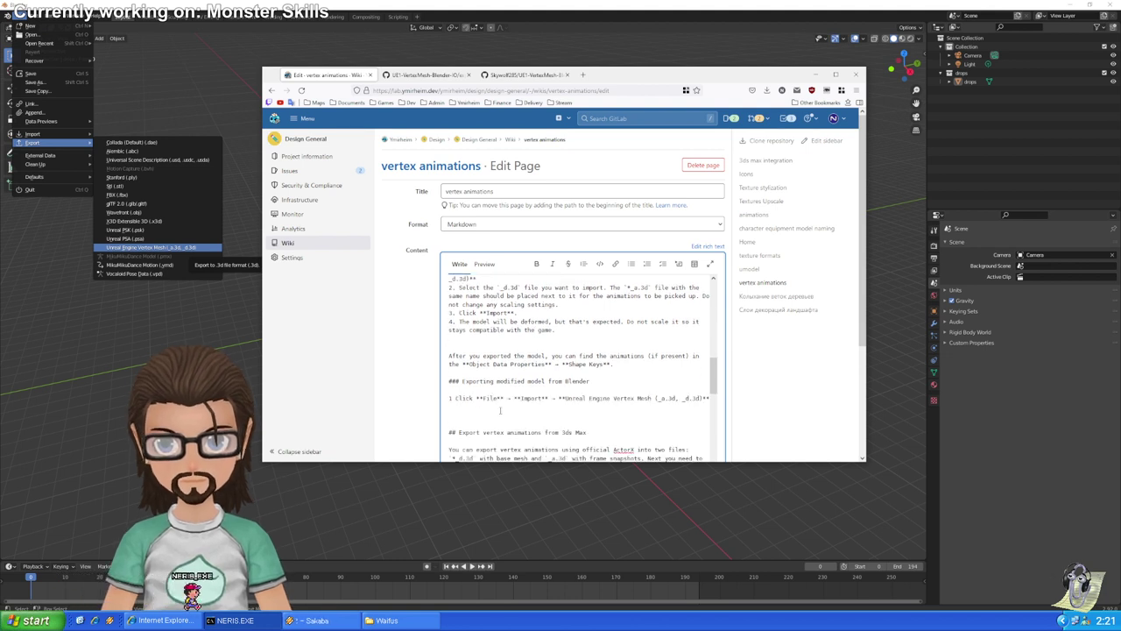
double_click(535, 398)
type("Export")
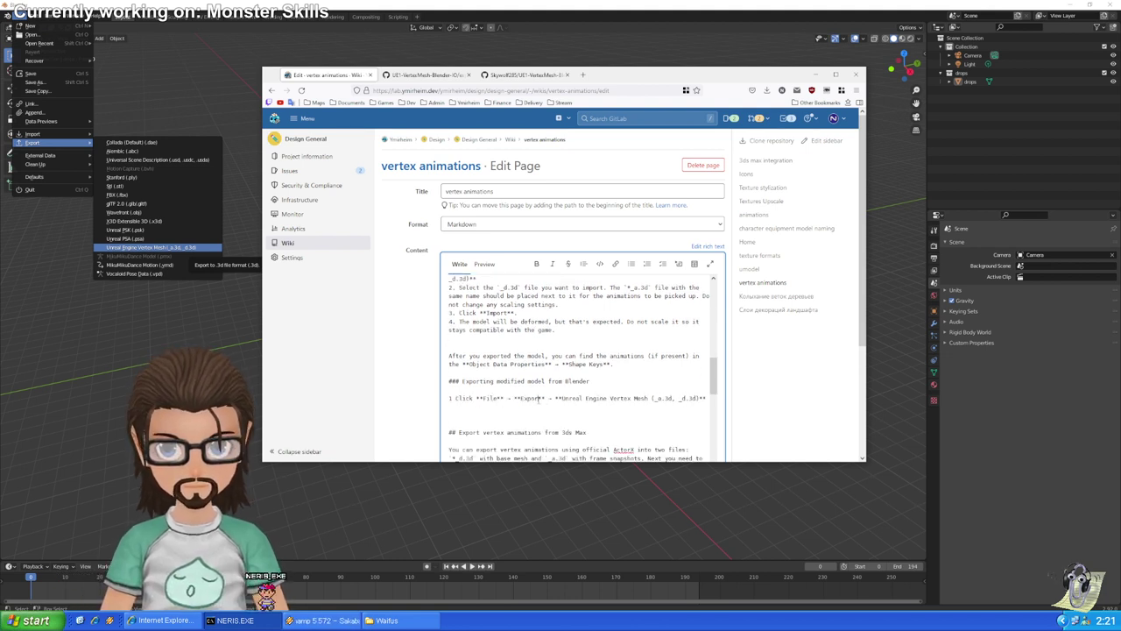
Check the option name in the exporting instruction, punctuate its number as "1.", and start item 2 below it
double_click(576, 398)
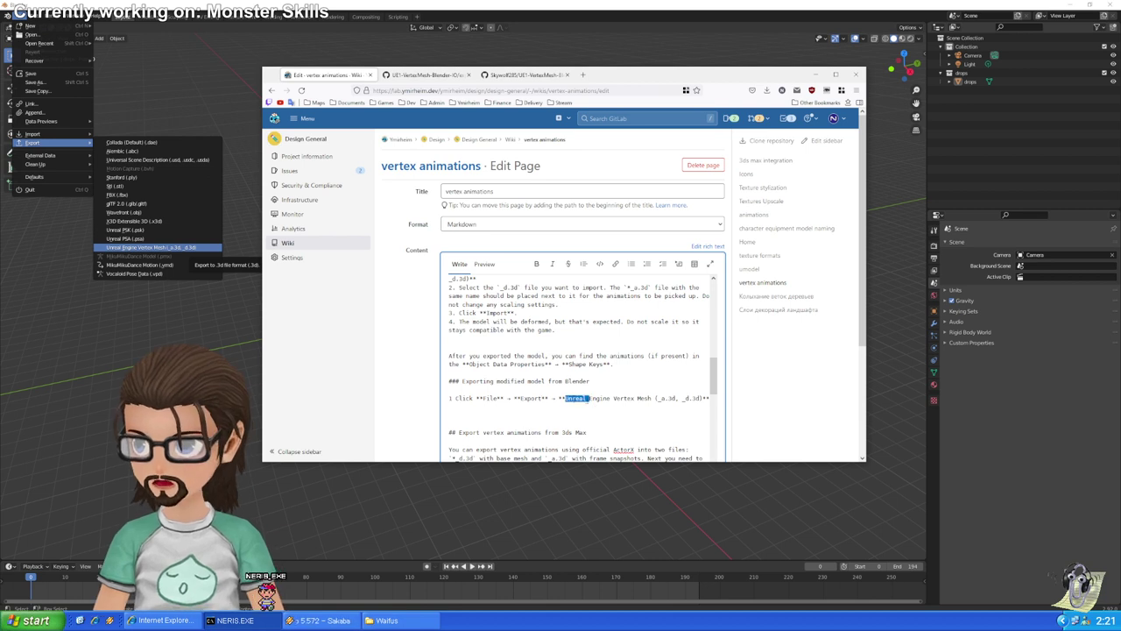
key("ctrl+shift+Right")
key("ctrl+shift+Right")
key("ctrl+shift+Right")
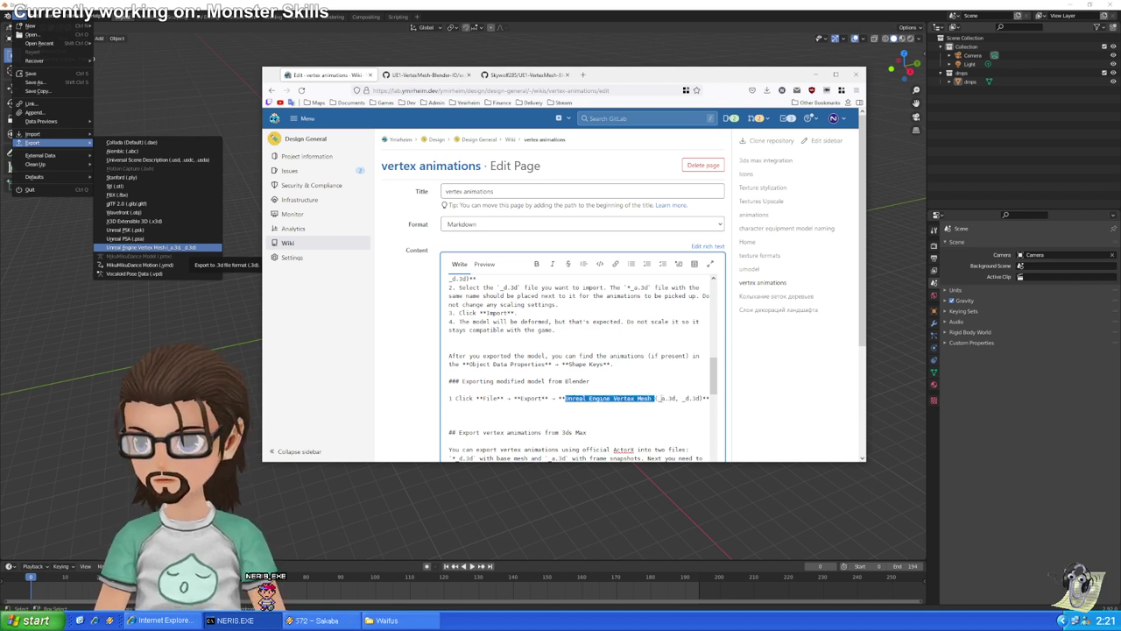
key("Down")
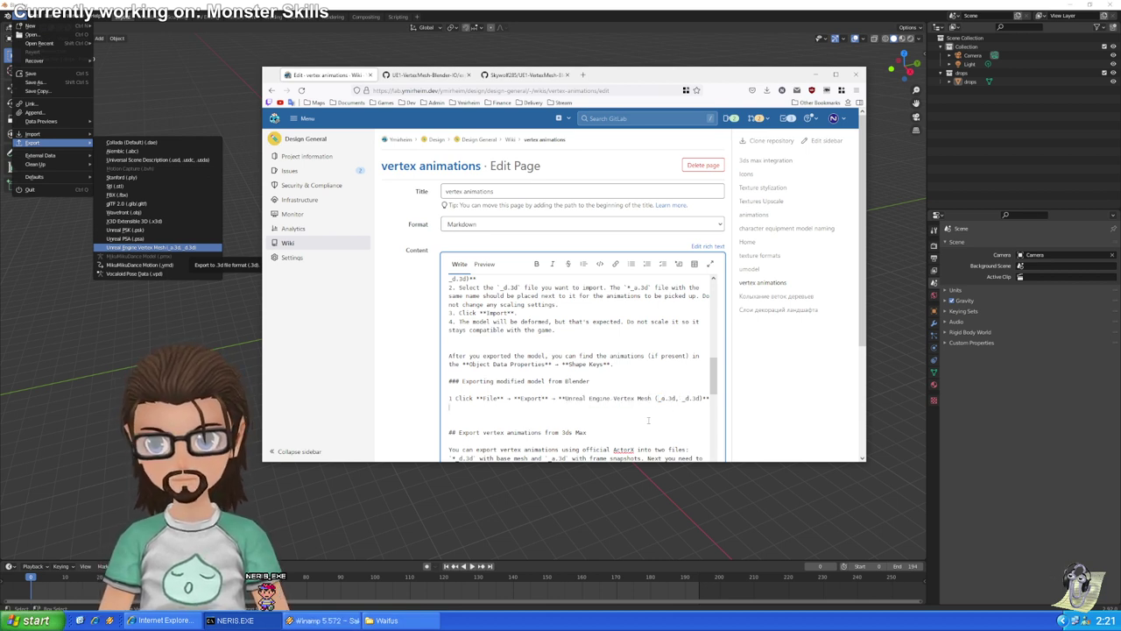
type(".")
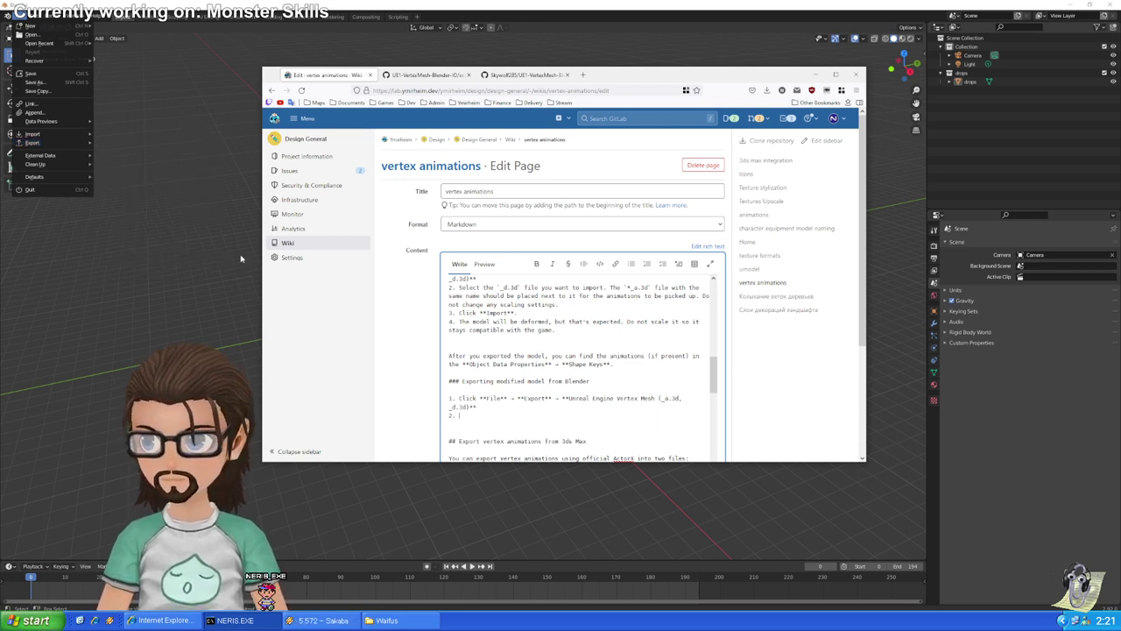
Switch to Blender and open the Unreal Engine Vertex Mesh export dialog to examine its animation file and source options
left_click(66, 147)
mouse_move(65, 147)
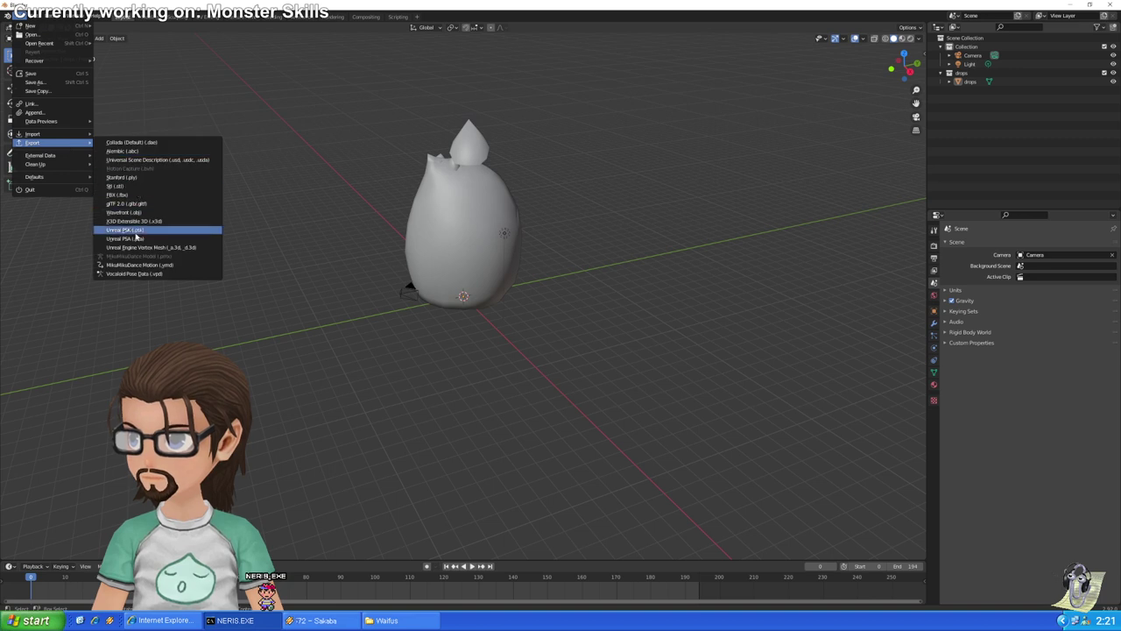
left_click(157, 250)
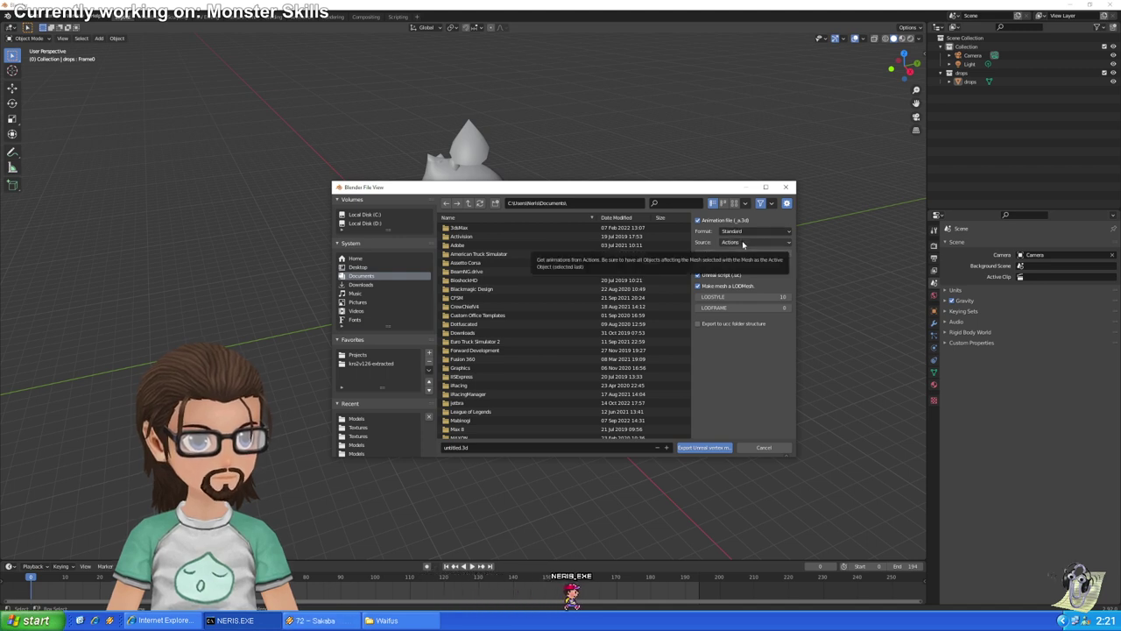
Return to the wiki editor and write item 2 as "Make sure you enable "Animation file" option and selected the"
key("alt+Tab")
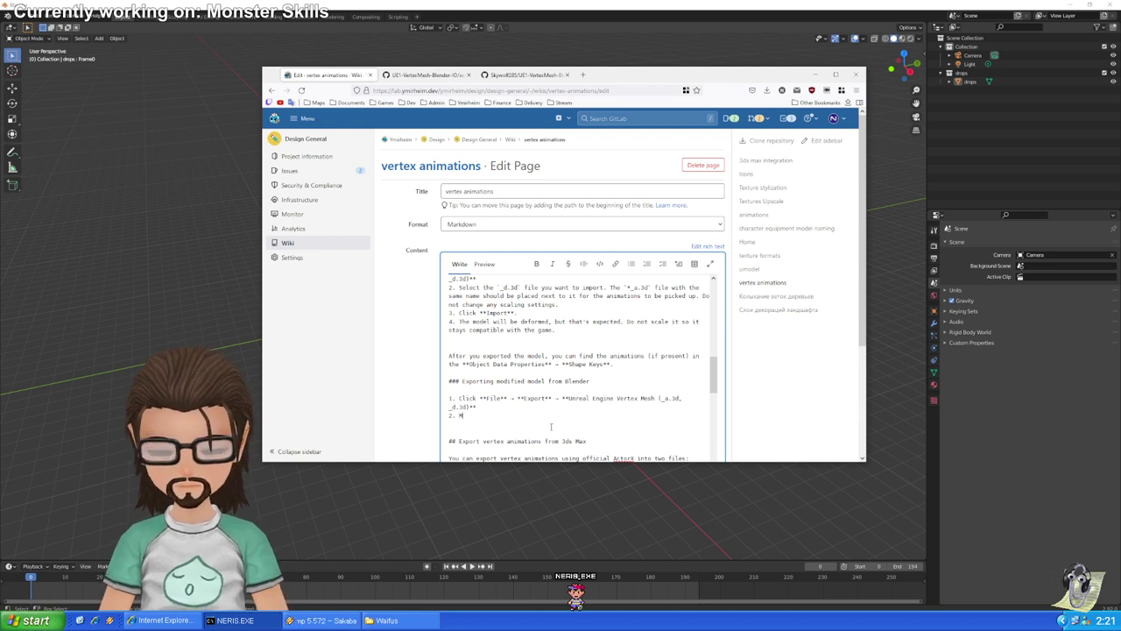
type("ake sure you e")
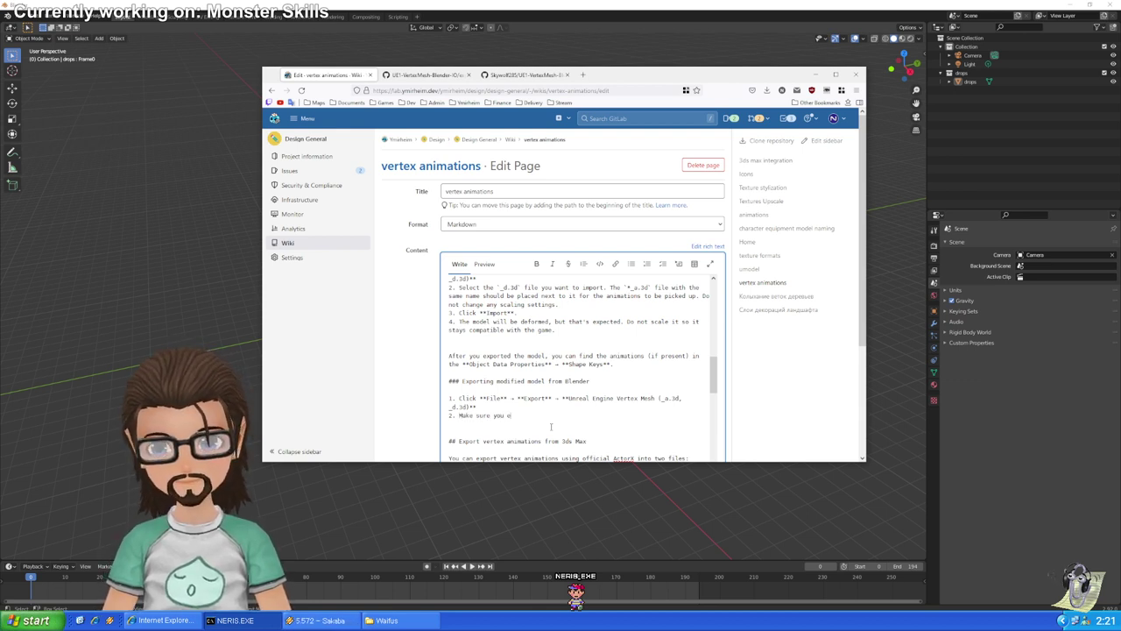
type("nable *")
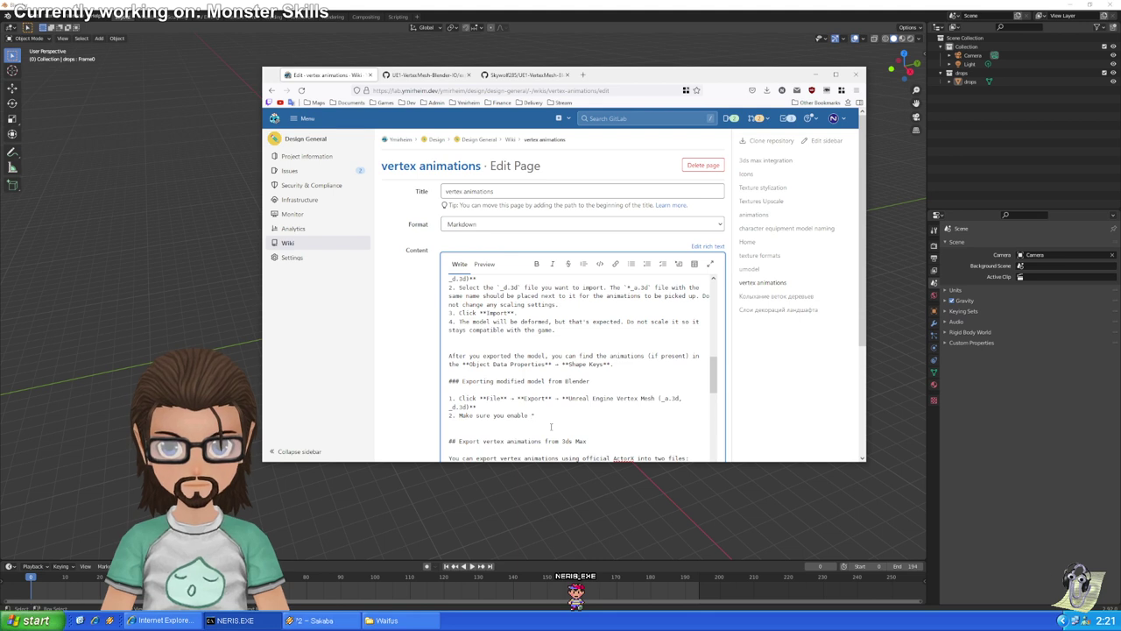
type(" \"Animation file\" option")
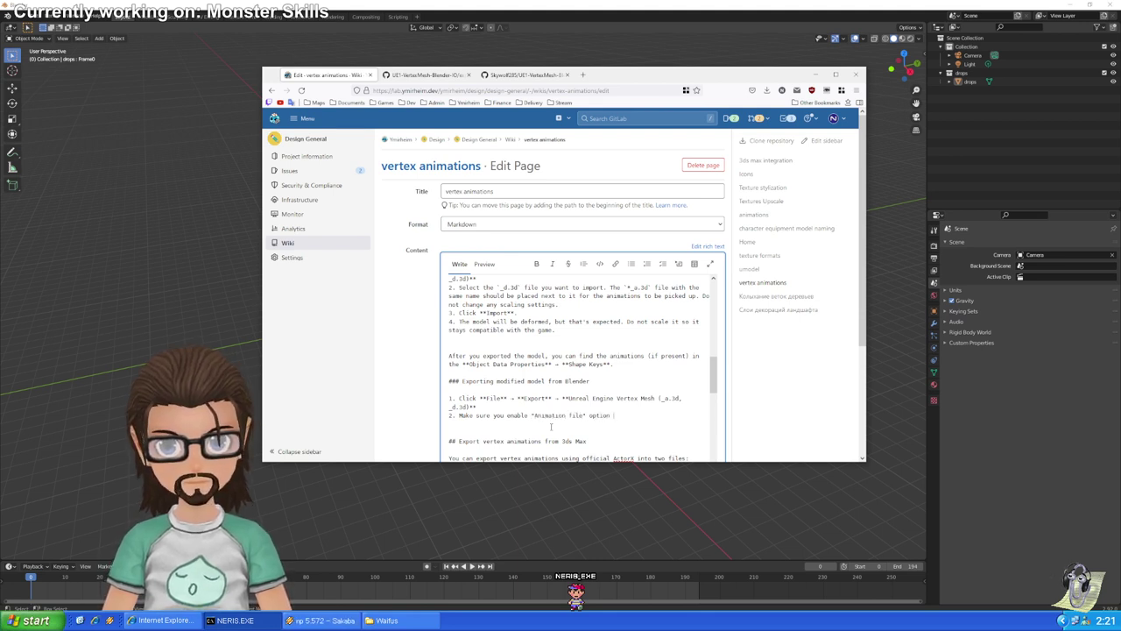
type(" and selecte")
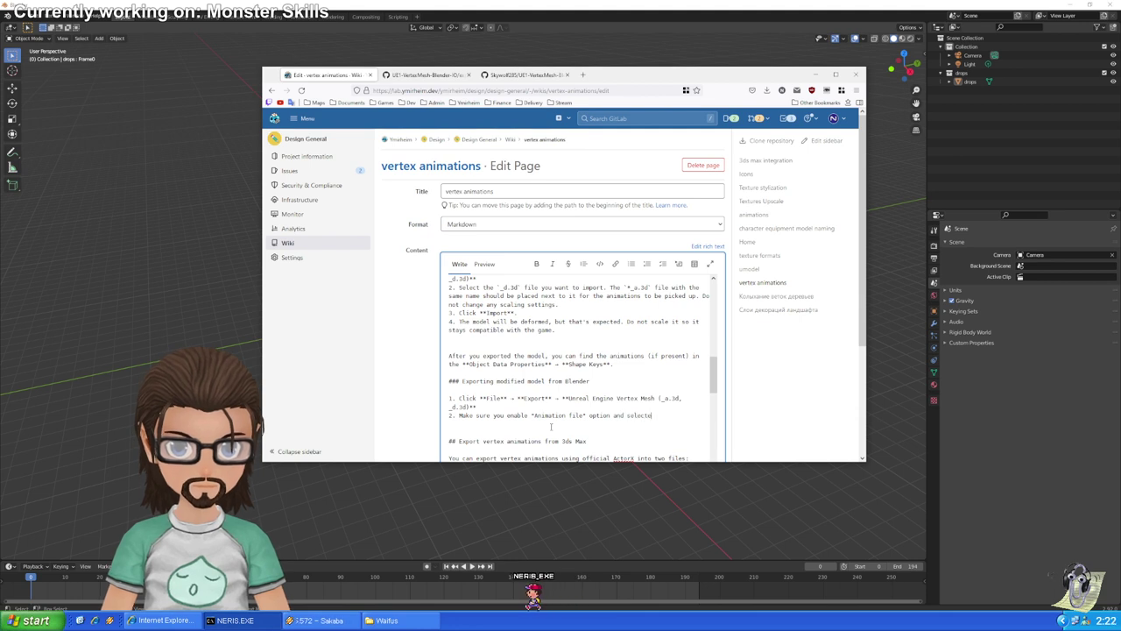
type("d the \"")
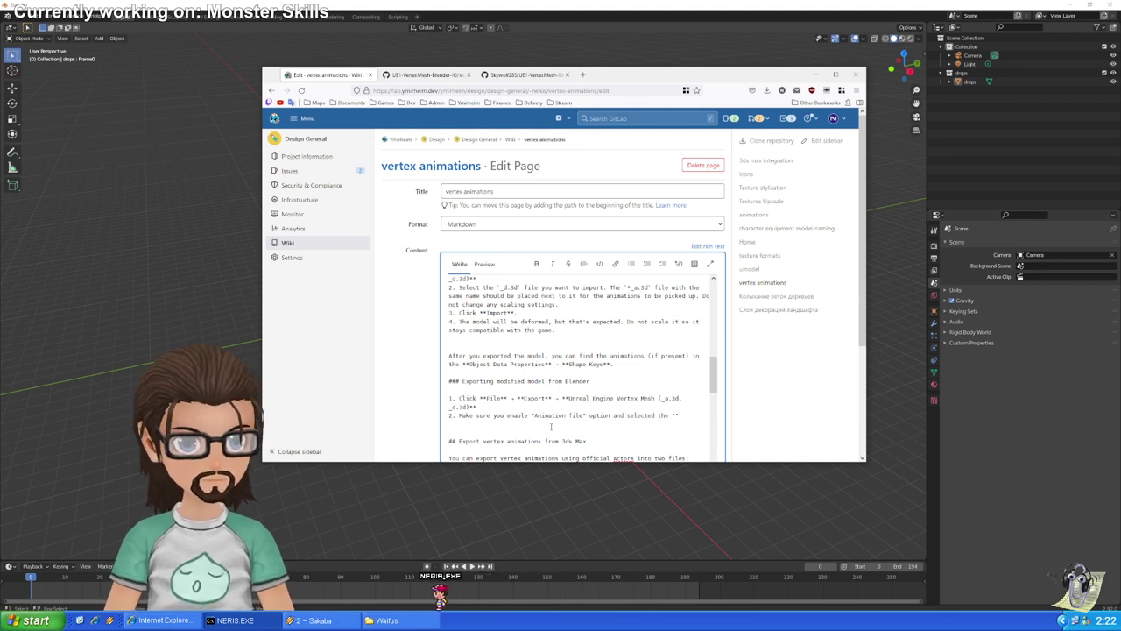
Set the animation Source to Scene Timeline in Blender's vertex mesh export dialog
key("alt+Tab")
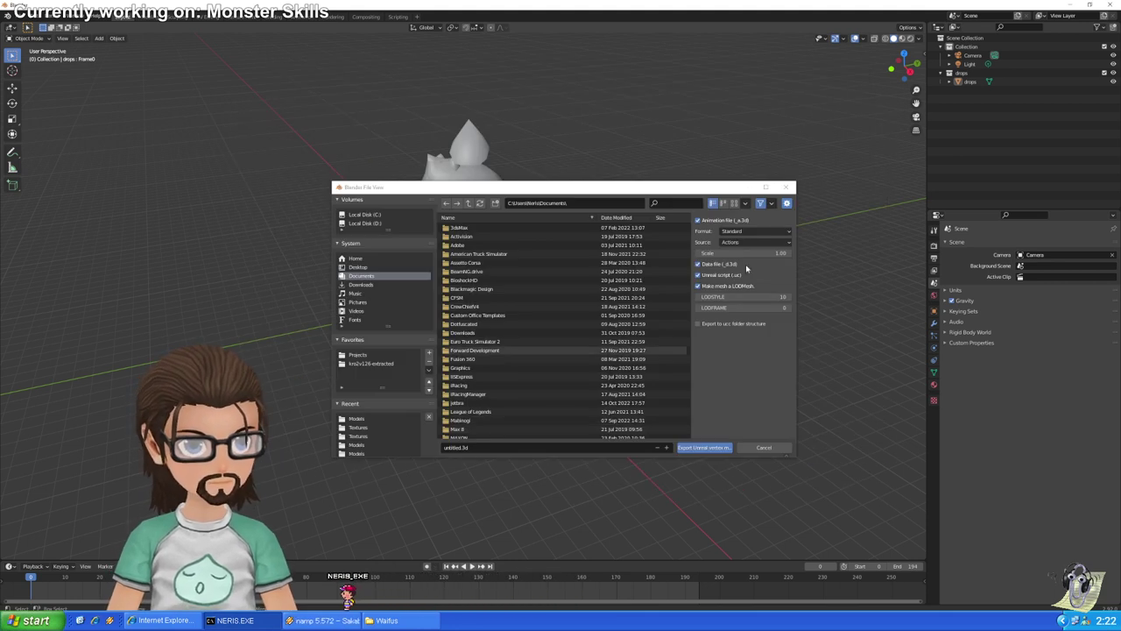
left_click(743, 243)
left_click(759, 263)
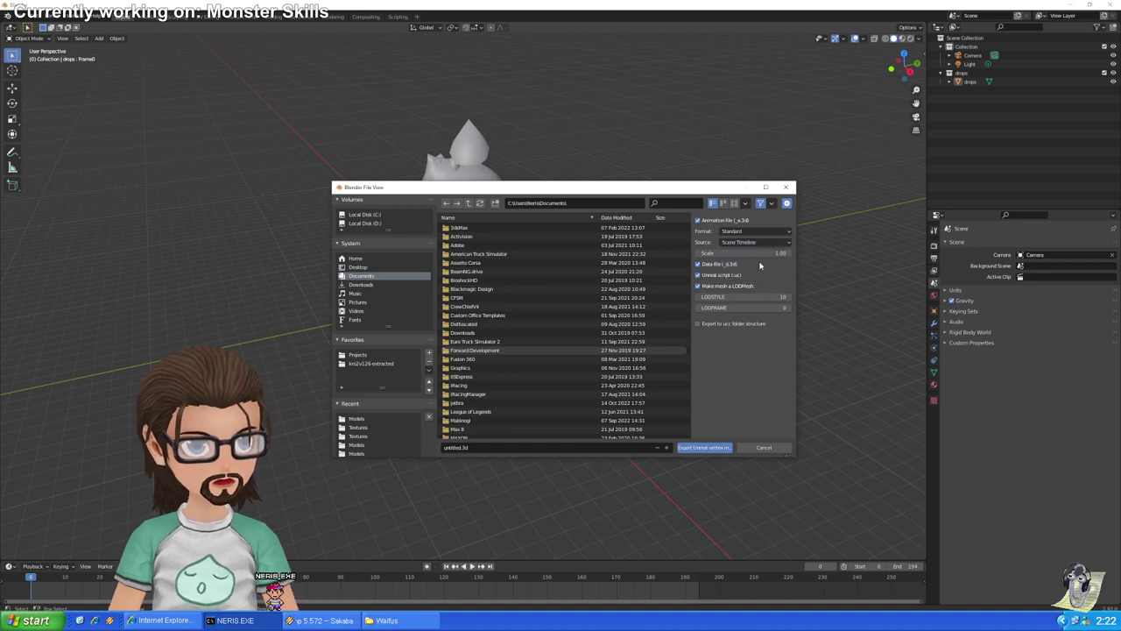
Finish item 2 in the wiki editor with ""Scene Timeline" under the "Source" option."
key("alt+Tab")
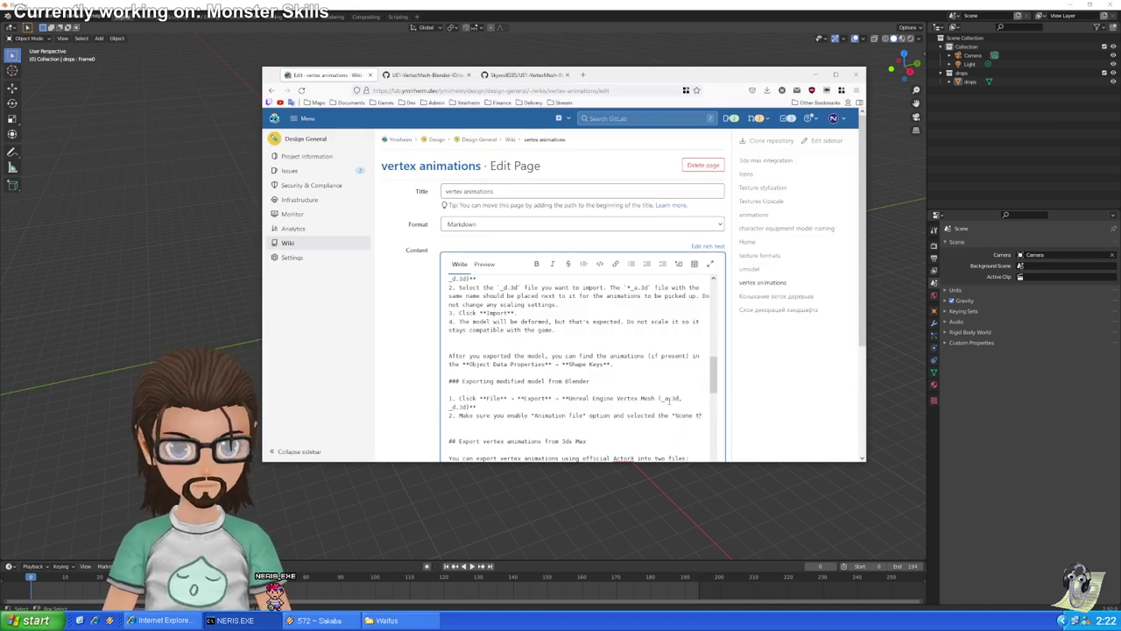
type("meline\" under the **")
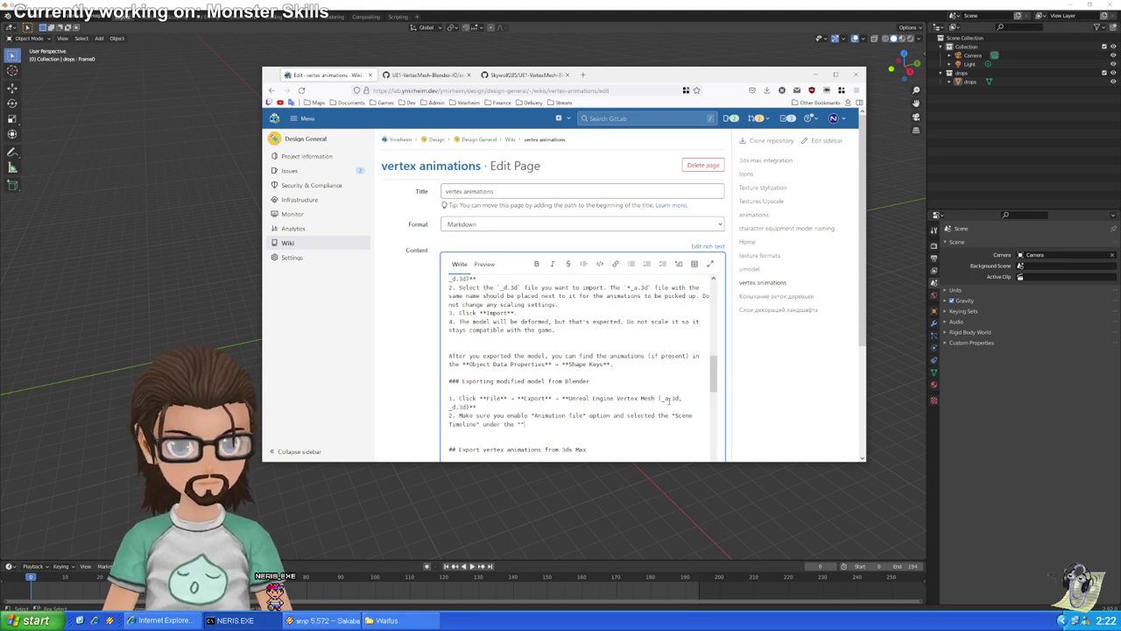
key("alt+Tab")
key("alt+Tab")
type("So")
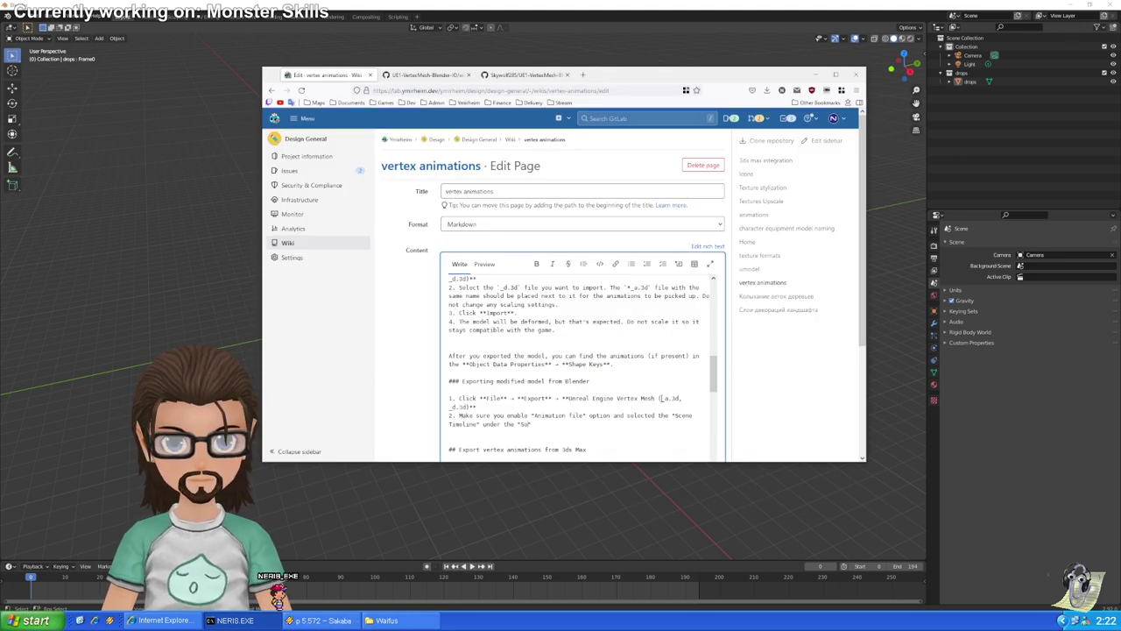
type("urce\" option.")
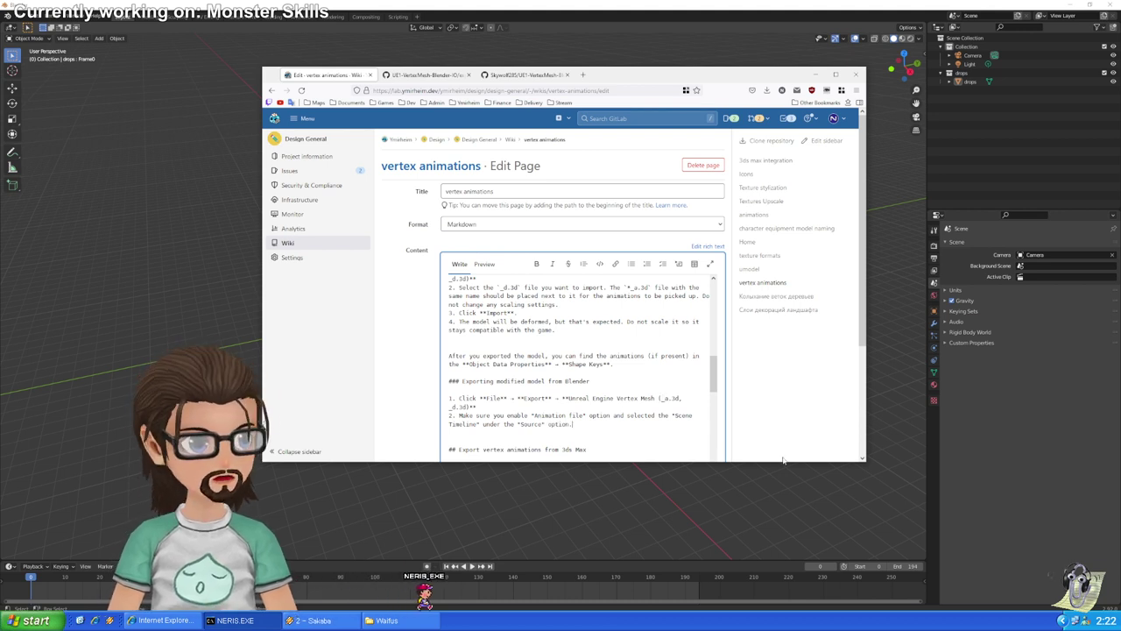
Check the remaining export options in Blender and add wiki item 3, "Do not change any scaling options."
key("alt+Tab")
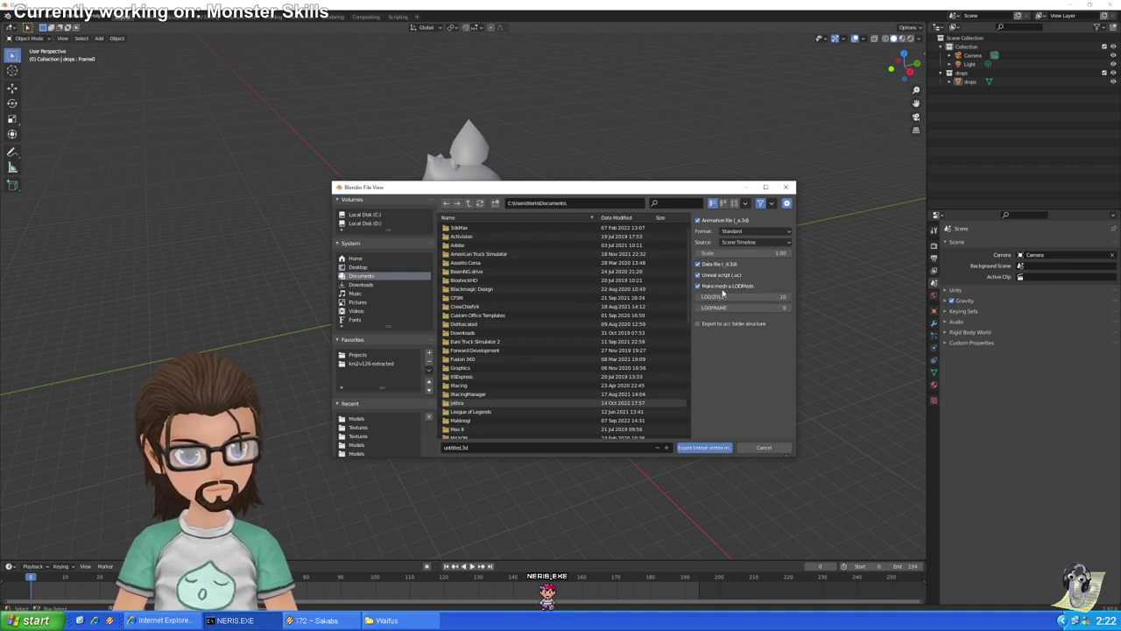
key("alt+Tab")
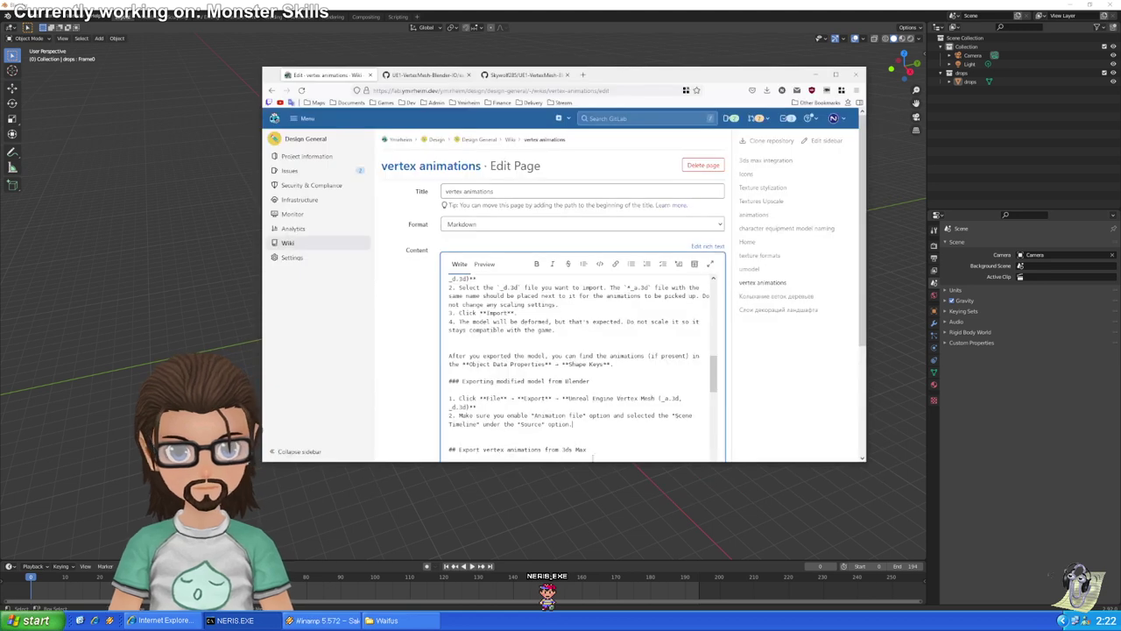
key("Return")
key("alt+Tab")
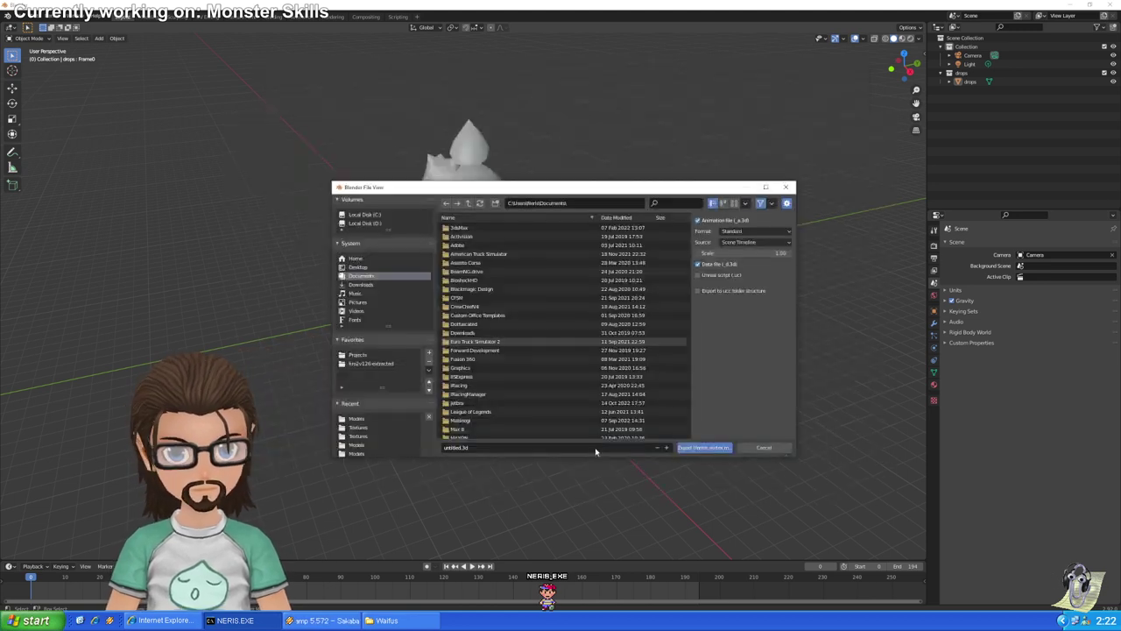
key("alt+Tab")
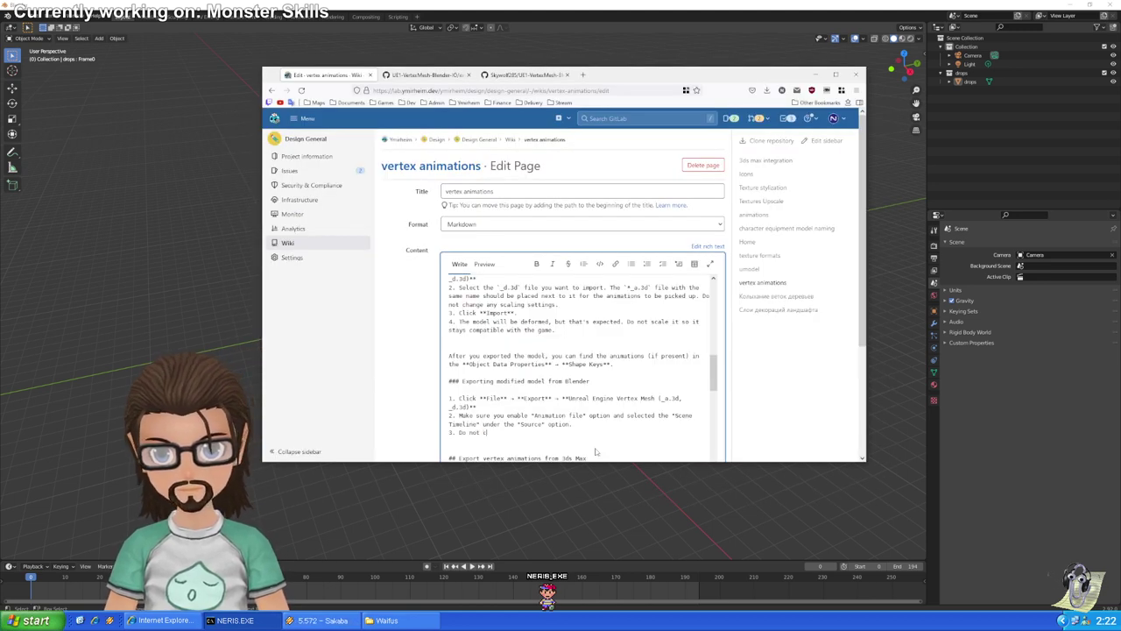
type("Do not change any ")
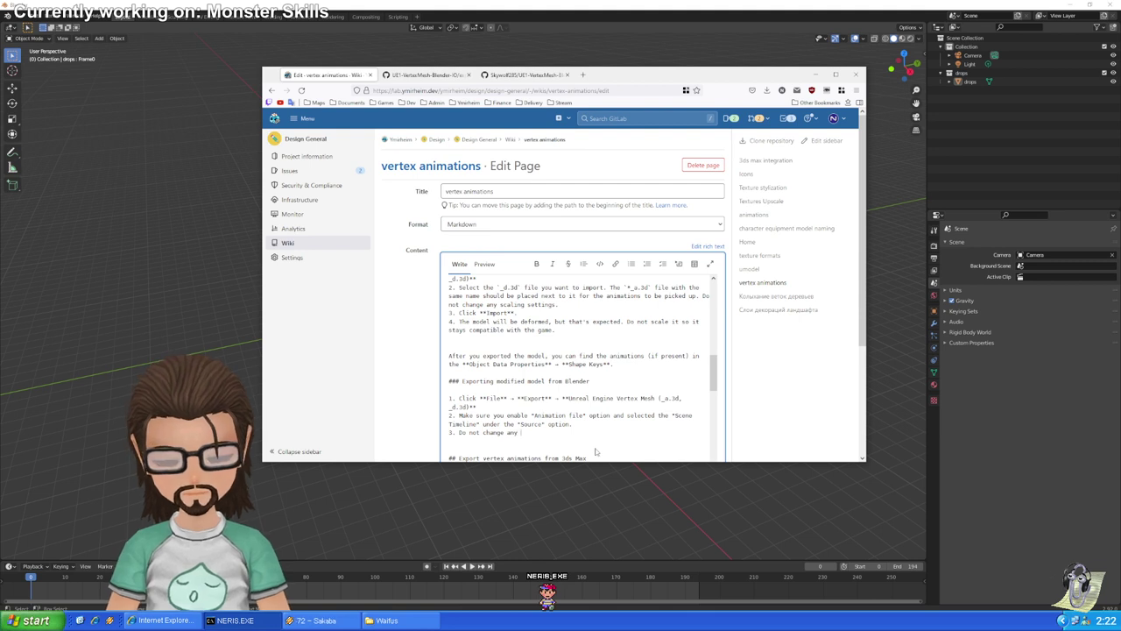
type("scaling opti")
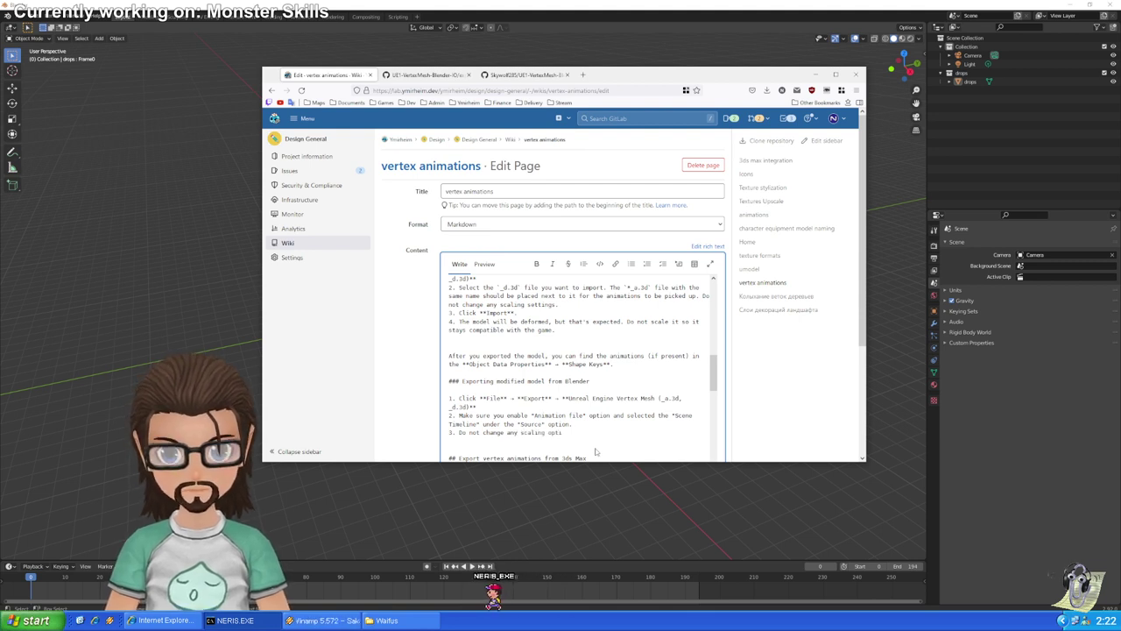
type("ons.")
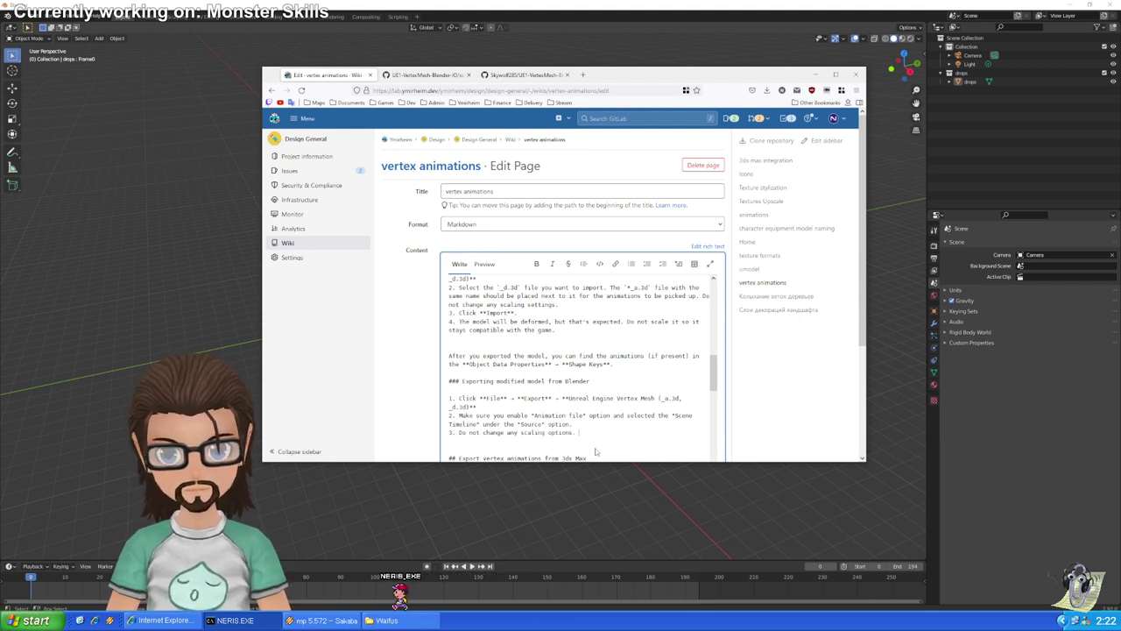
Switch to Blender's export dialog and enable the Unreal script (.uc) option
key("alt+Tab")
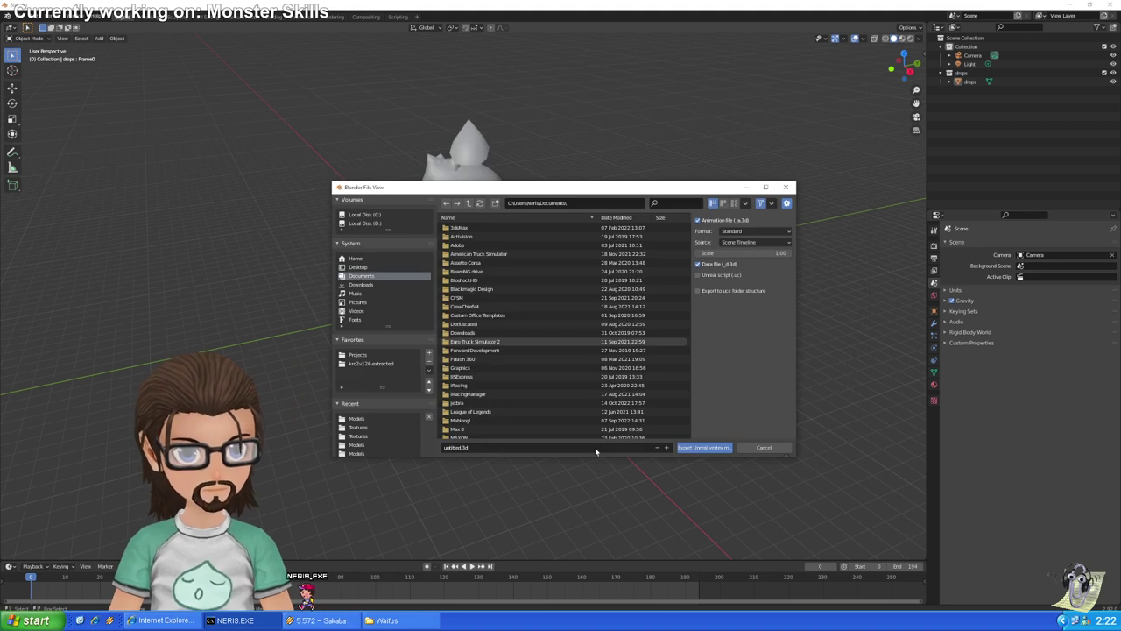
left_click(706, 276)
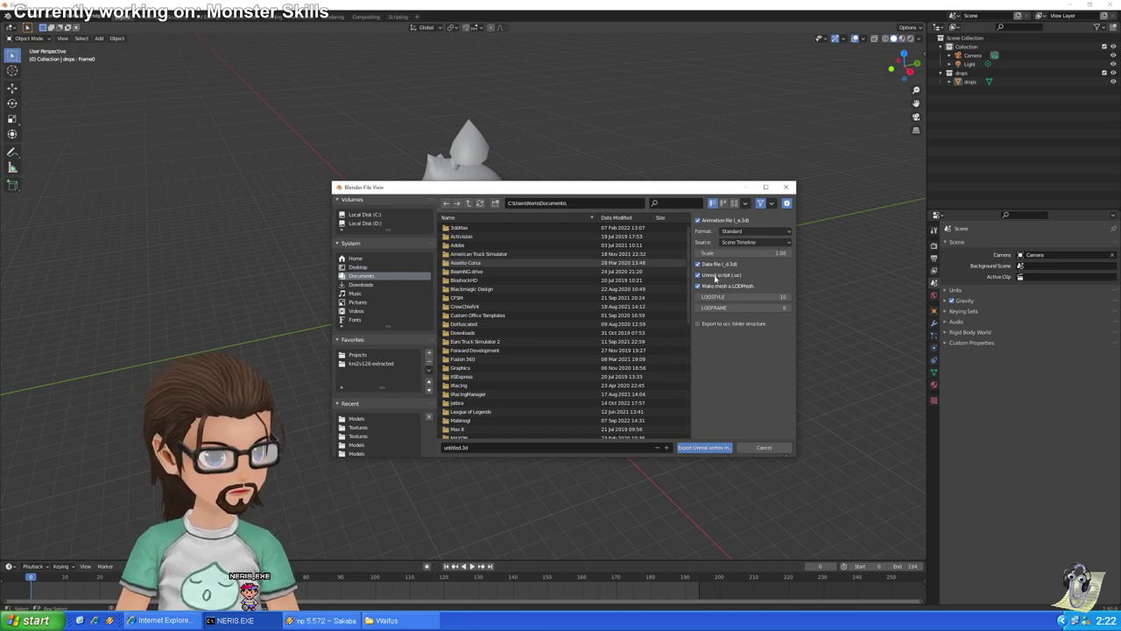
Disable the Unreal script (.uc) option in Blender's export dialog and append "Click Export." to item 3 in the wiki editor
left_click(701, 275)
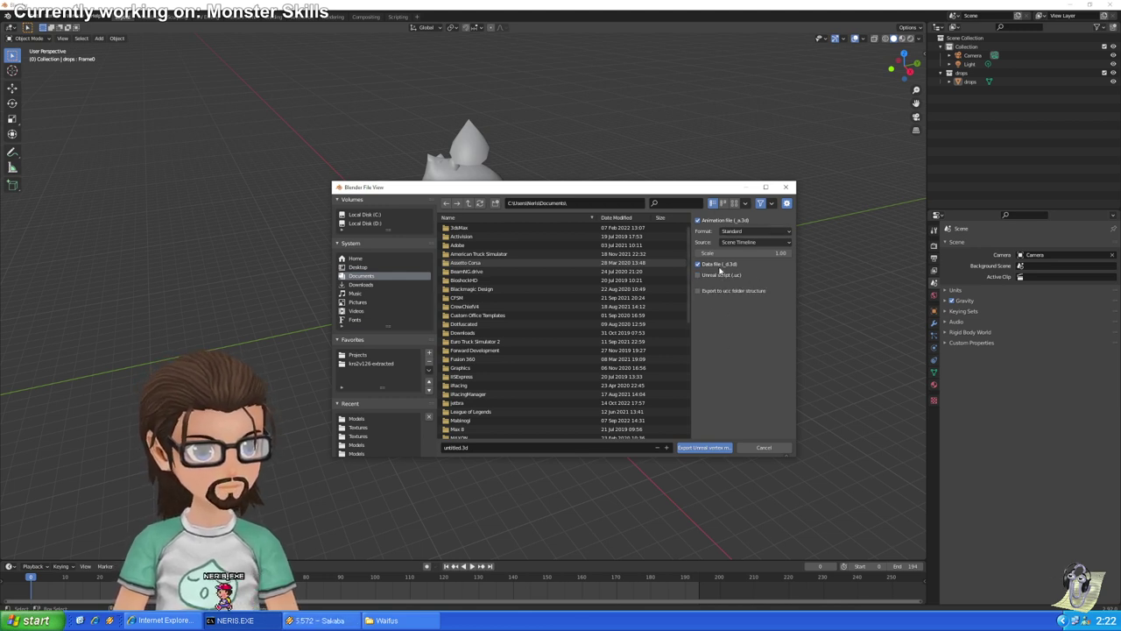
key("alt+Tab")
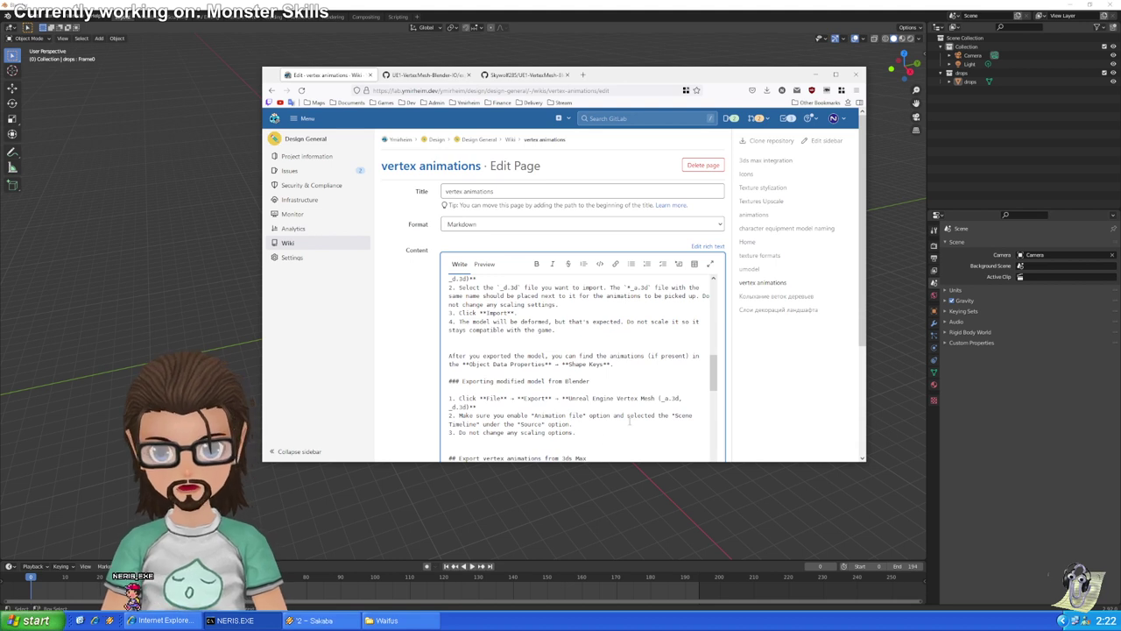
scroll(629, 422, "down", 2)
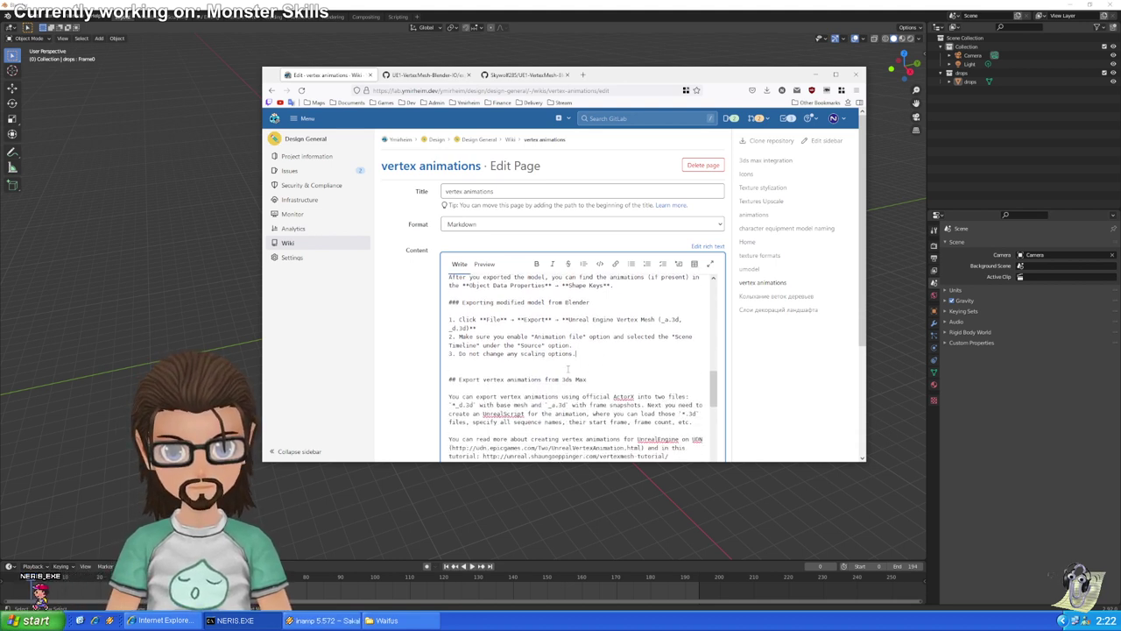
left_click(591, 358)
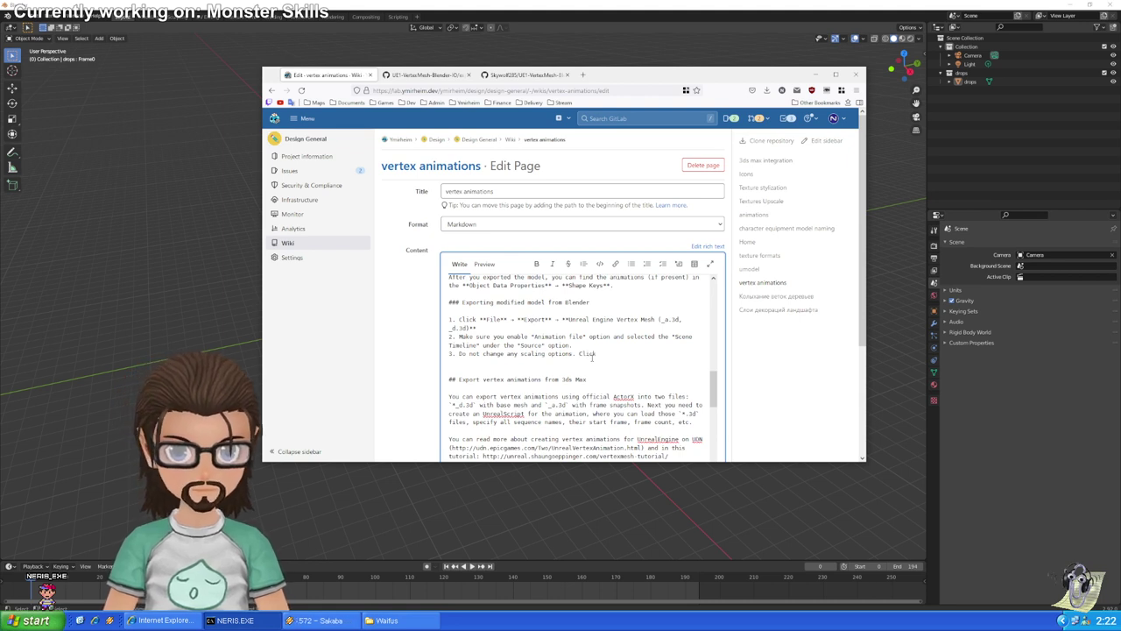
Preview the edited vertex animations page, review its Blender import and export sections, and save the changes
left_click(485, 264)
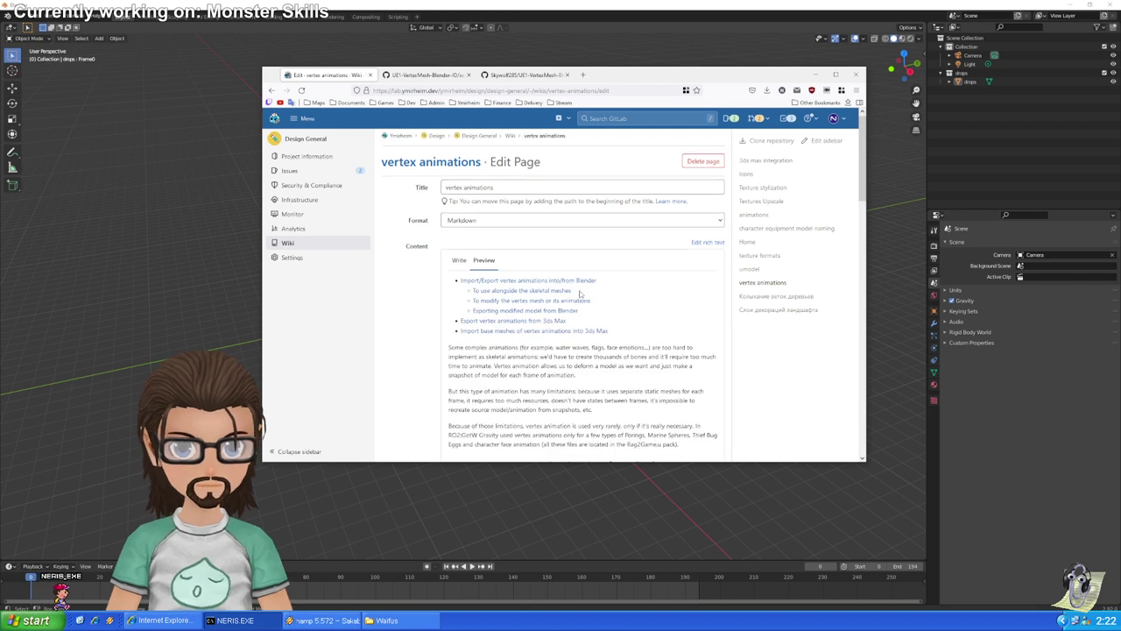
scroll(618, 285, "down", 5)
scroll(619, 280, "down", 3)
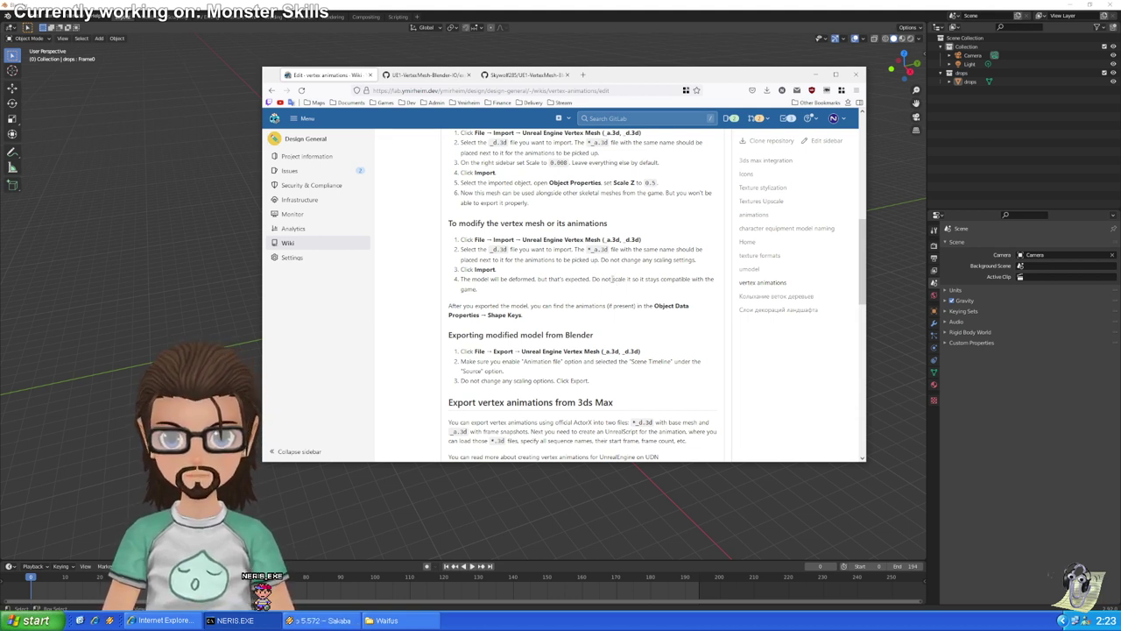
scroll(571, 236, "up", 15)
scroll(643, 268, "down", 20)
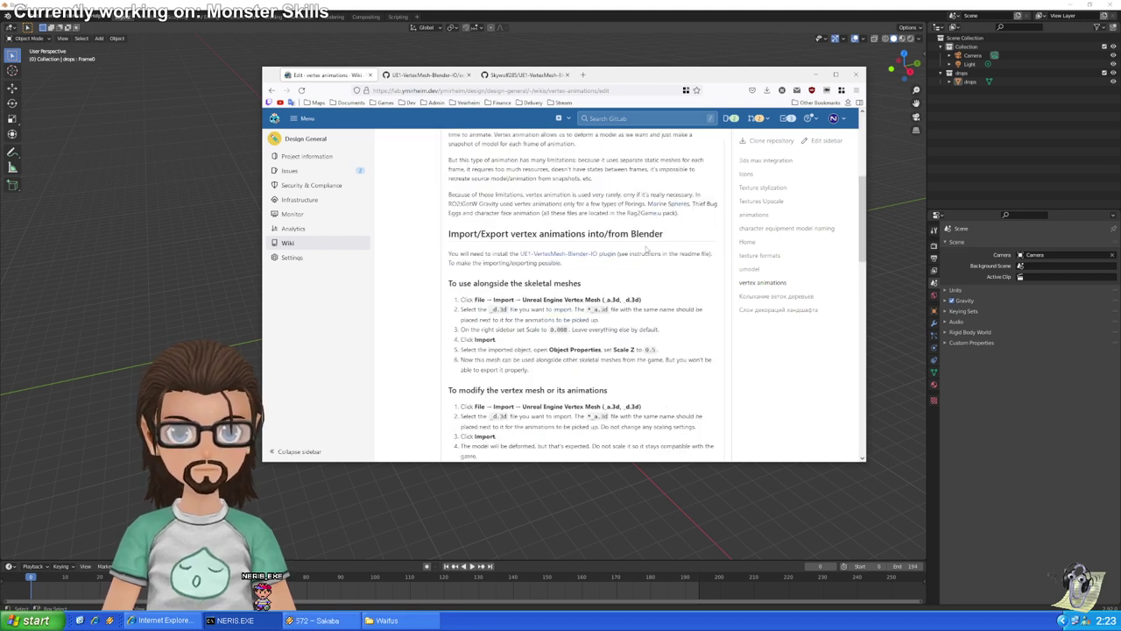
scroll(599, 303, "down", 2)
left_click(408, 411)
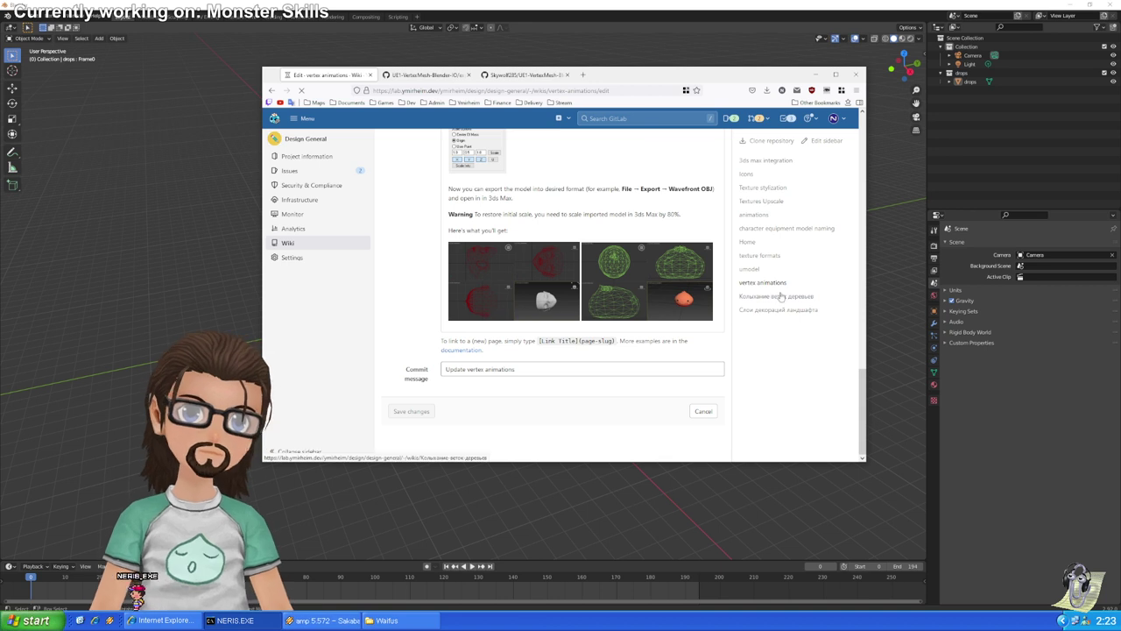
Cancel Blender's vertex mesh export and switch back to the wiki to review the saved export instructions
left_click(646, 9)
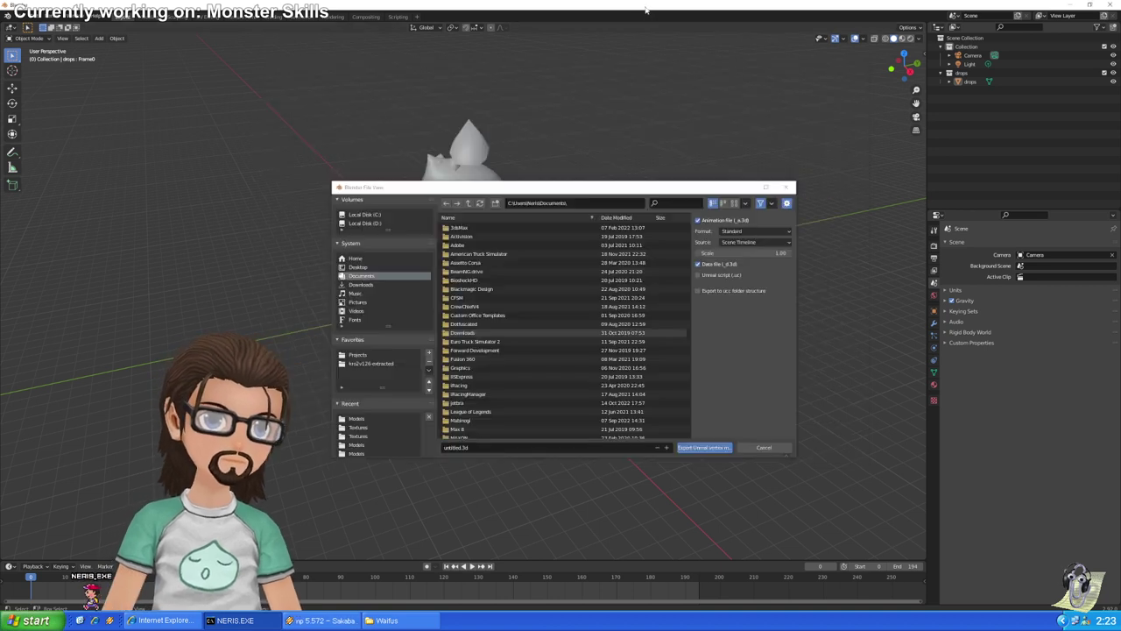
left_click(764, 447)
key("alt+Tab")
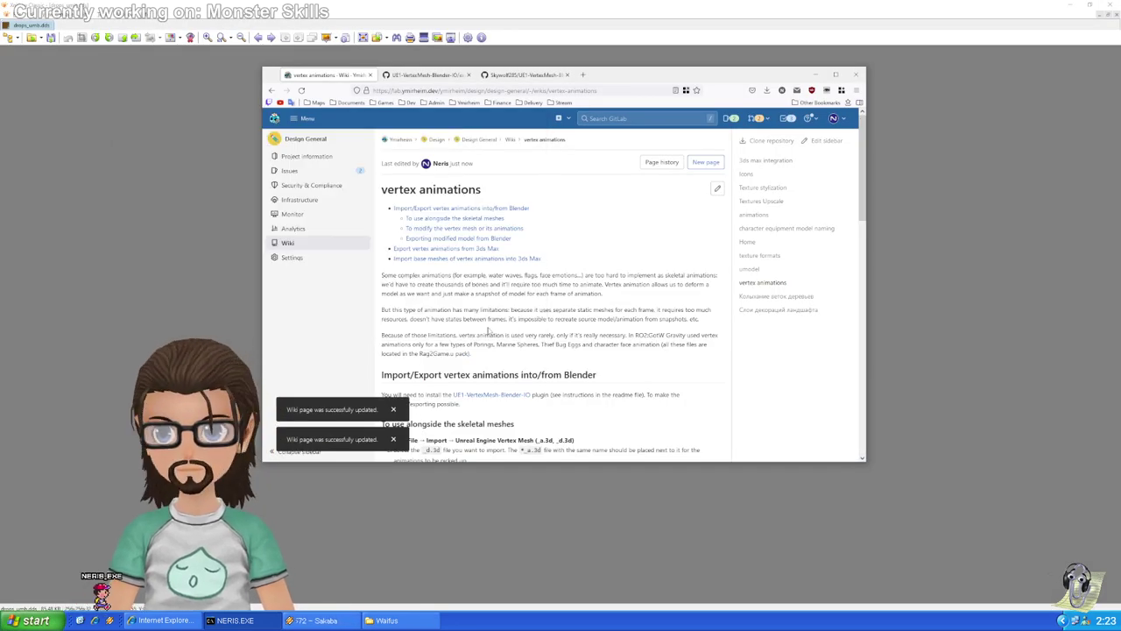
scroll(679, 241, "down", 5)
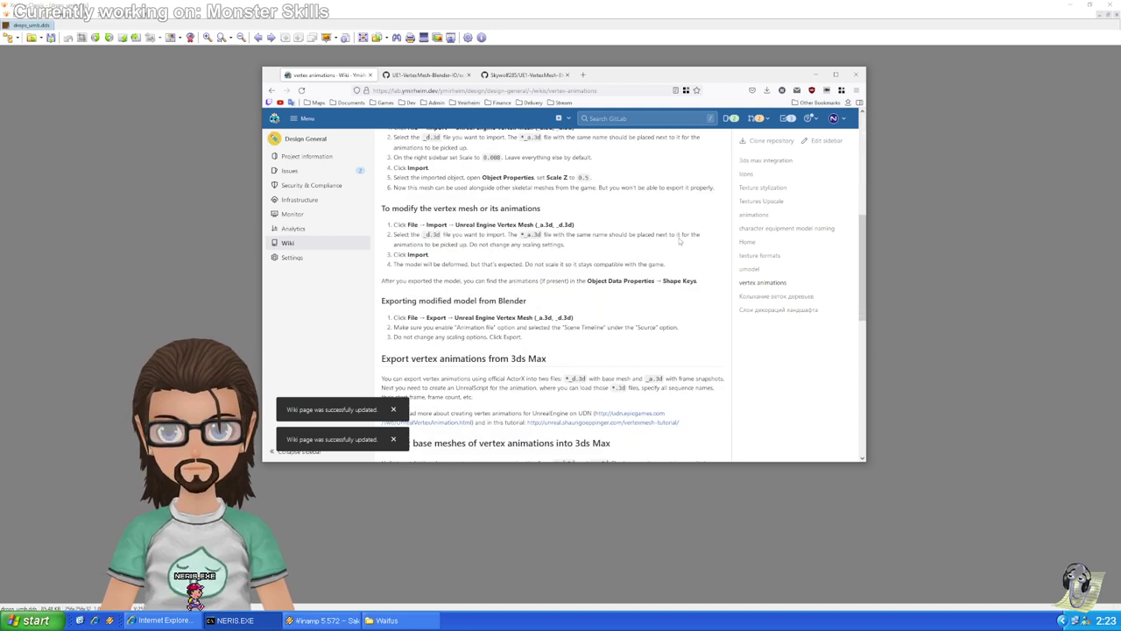
Minimize the drops_umb.dds texture viewer, close the Meshes browser, and minimize the level editor to reach the game client
key("alt+Tab")
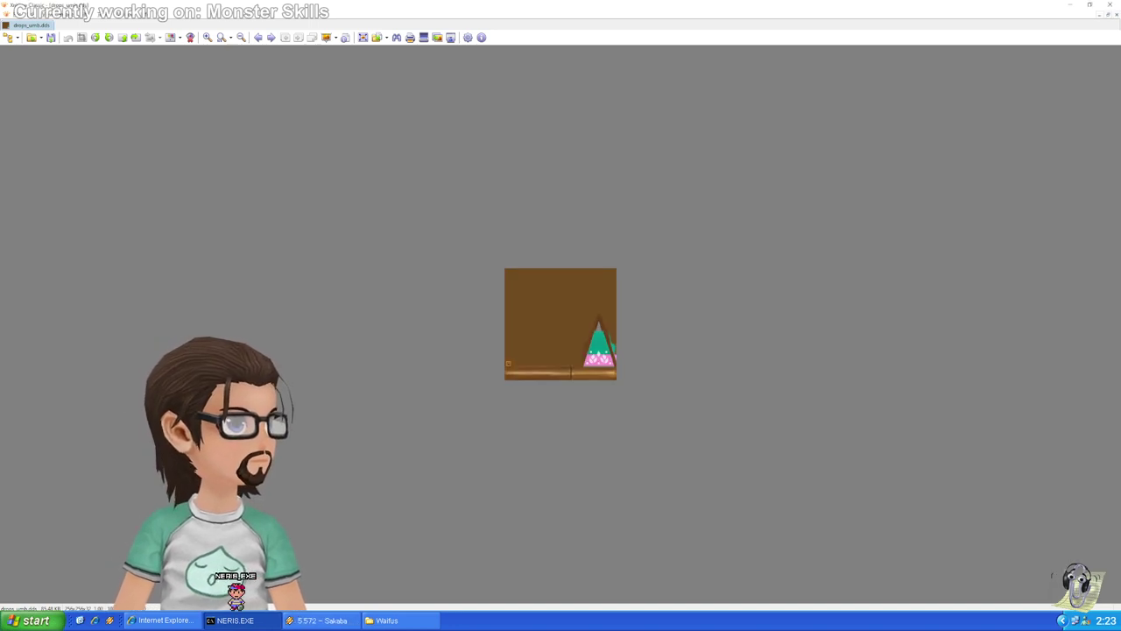
left_click(1070, 11)
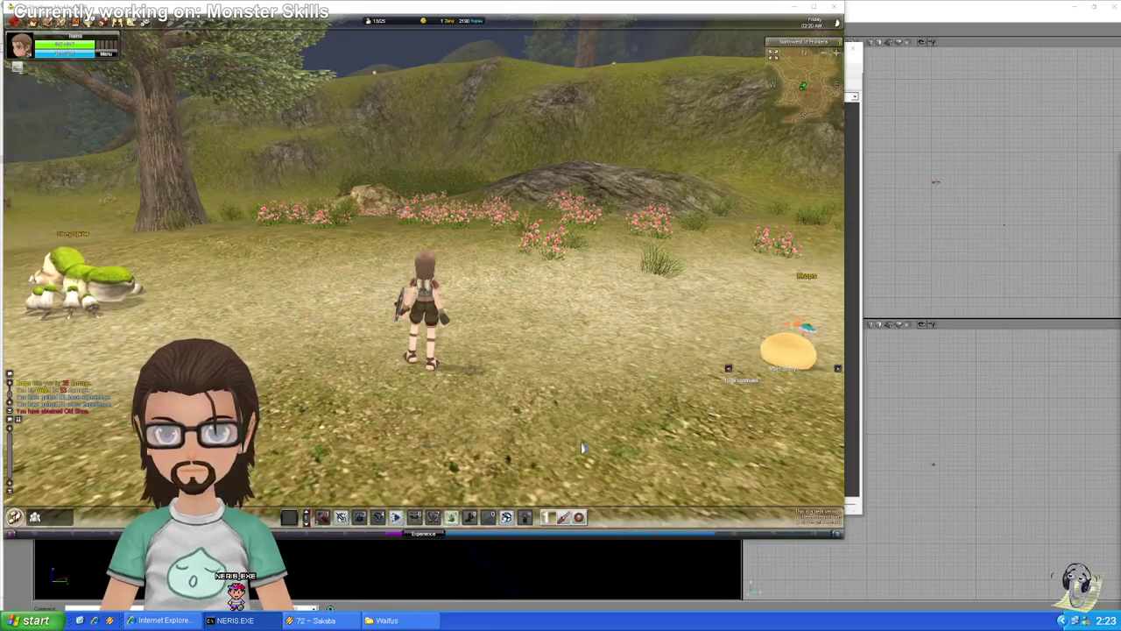
key("alt+Tab")
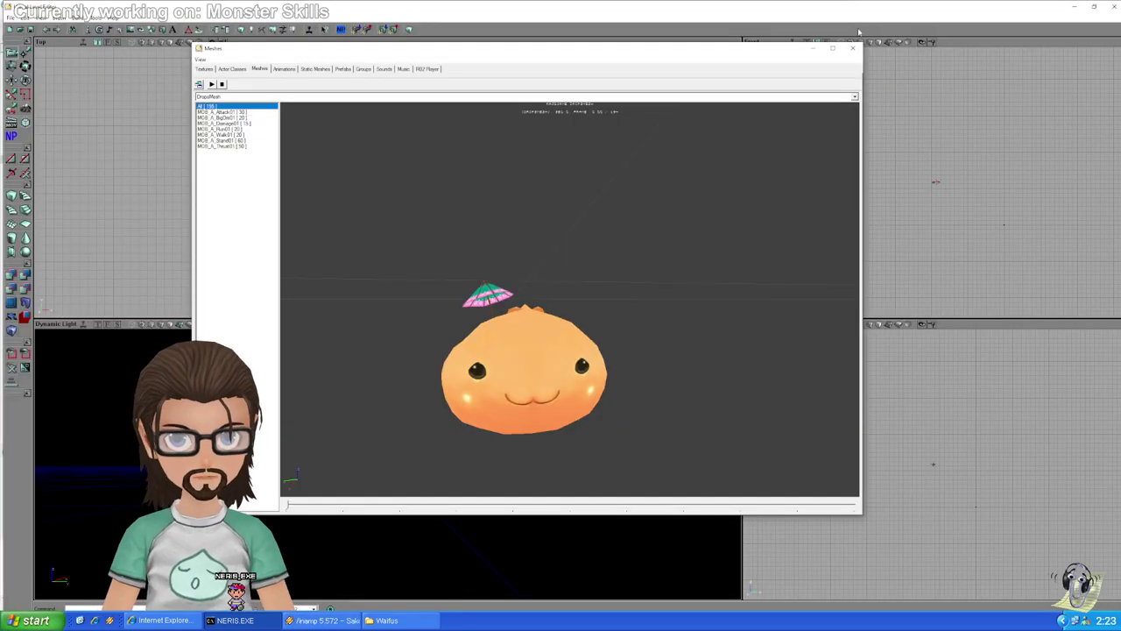
left_click(853, 48)
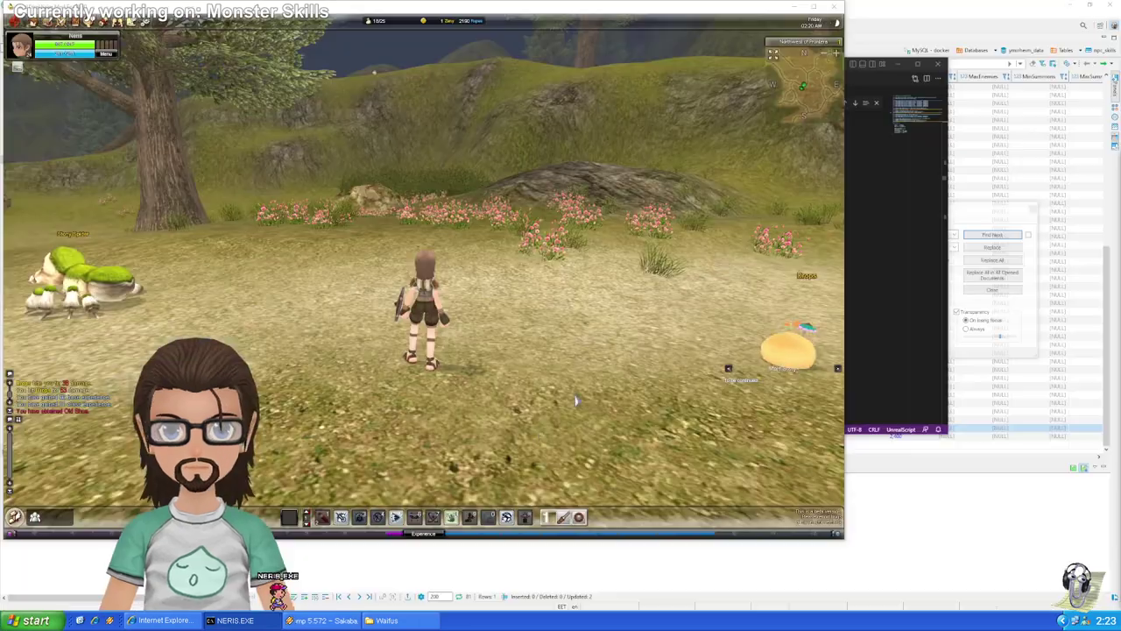
left_click(1073, 6)
Move the character around the Drops monster in the game and examine its umbrella model and animation from several angles
key("w")
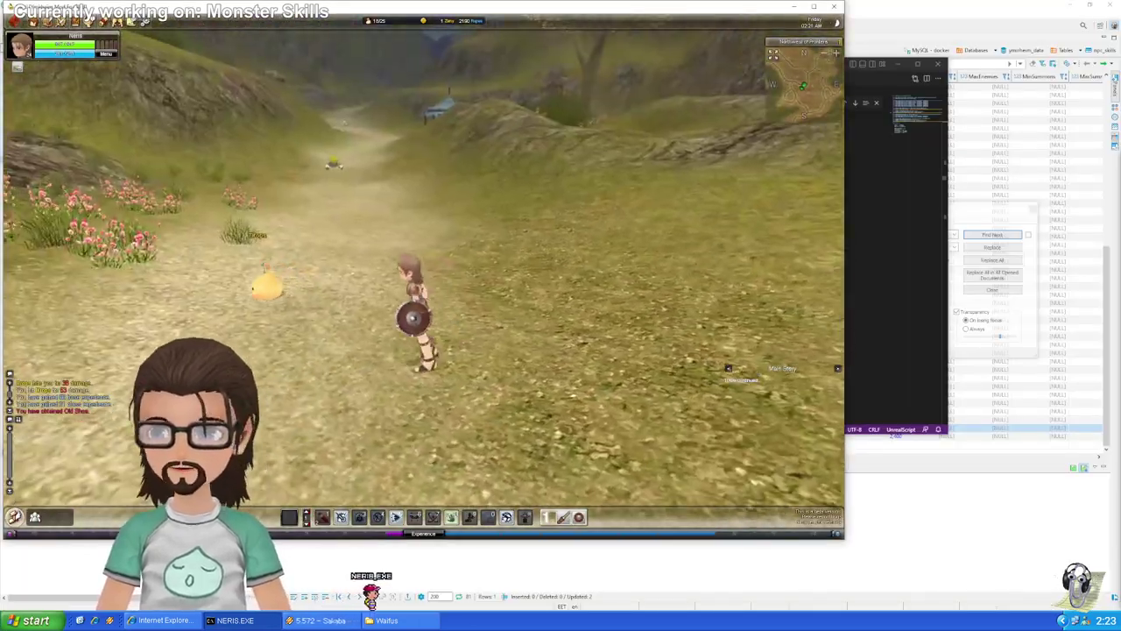
key("w")
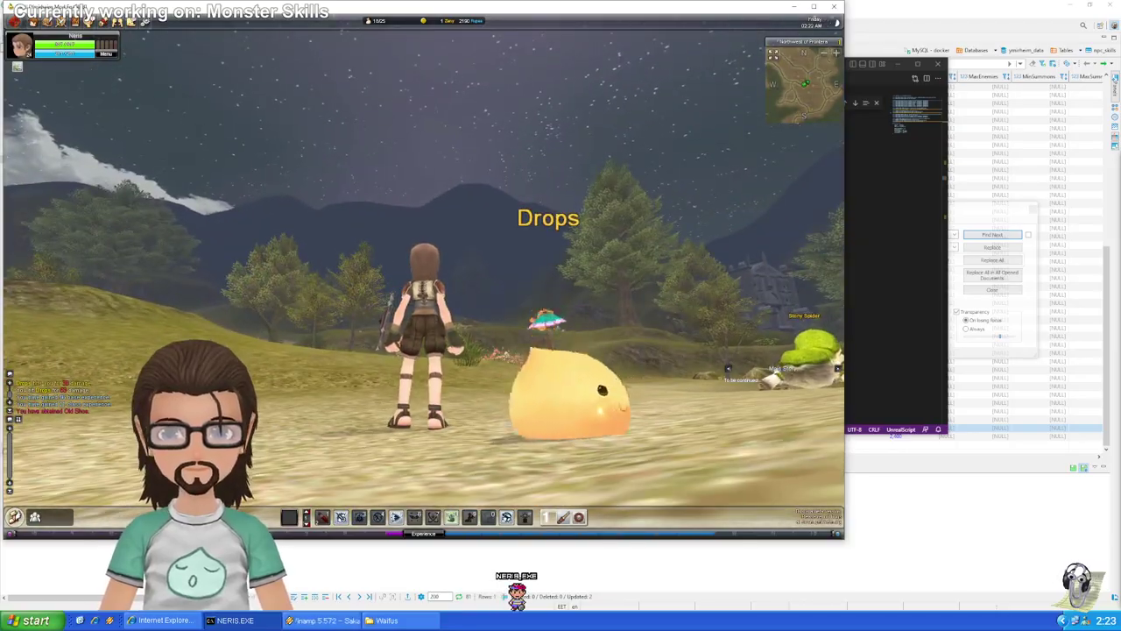
key("a")
key("a")
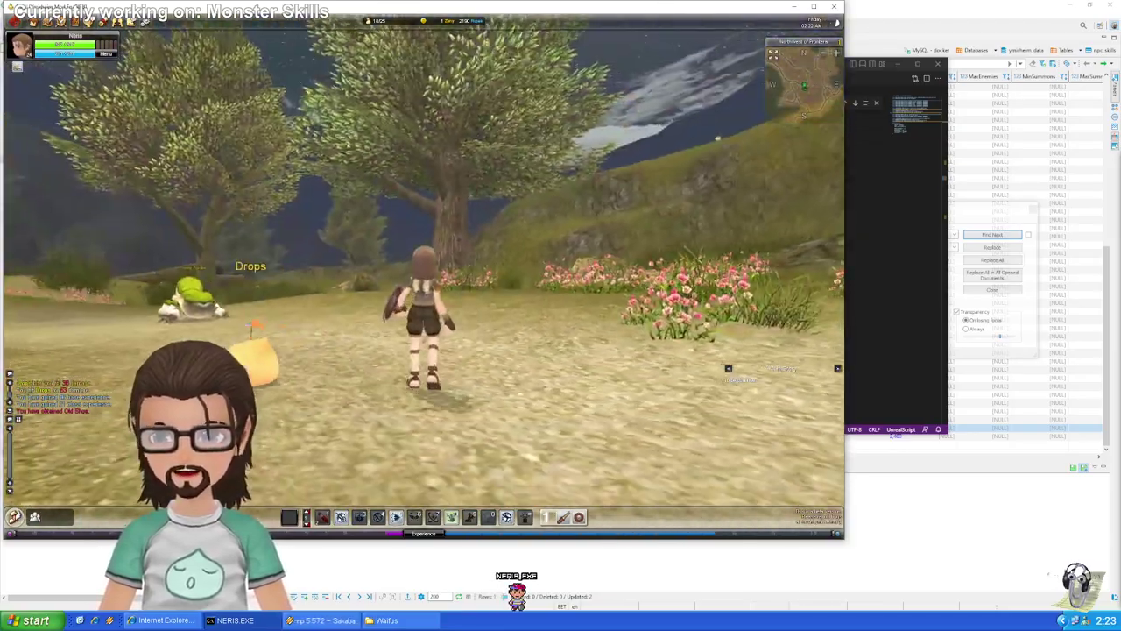
key("d")
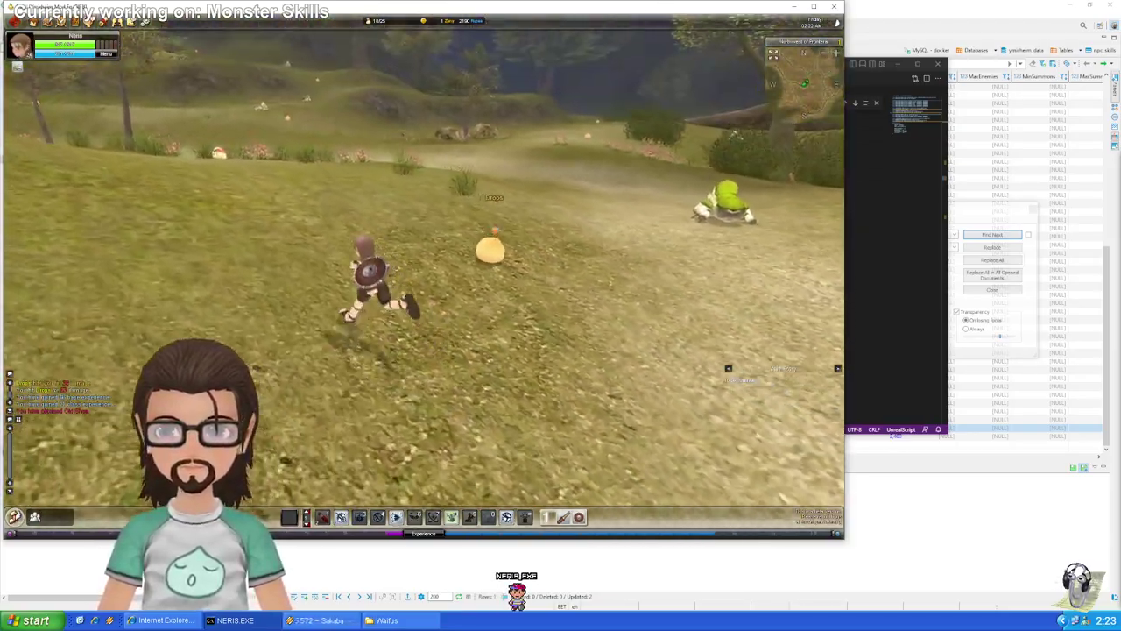
key("a")
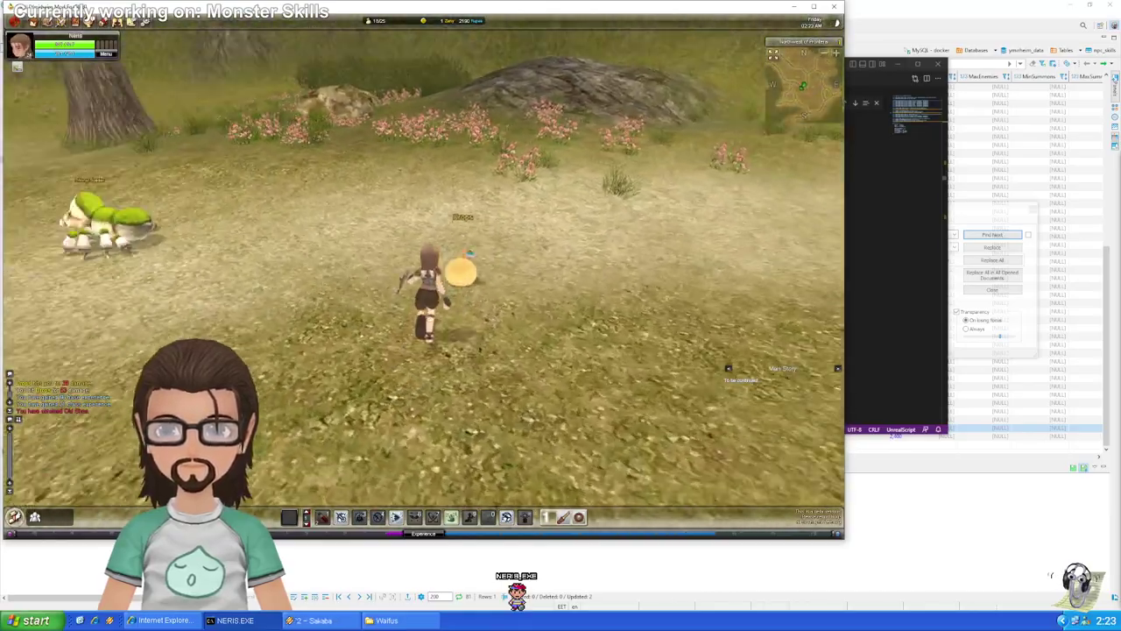
key("a")
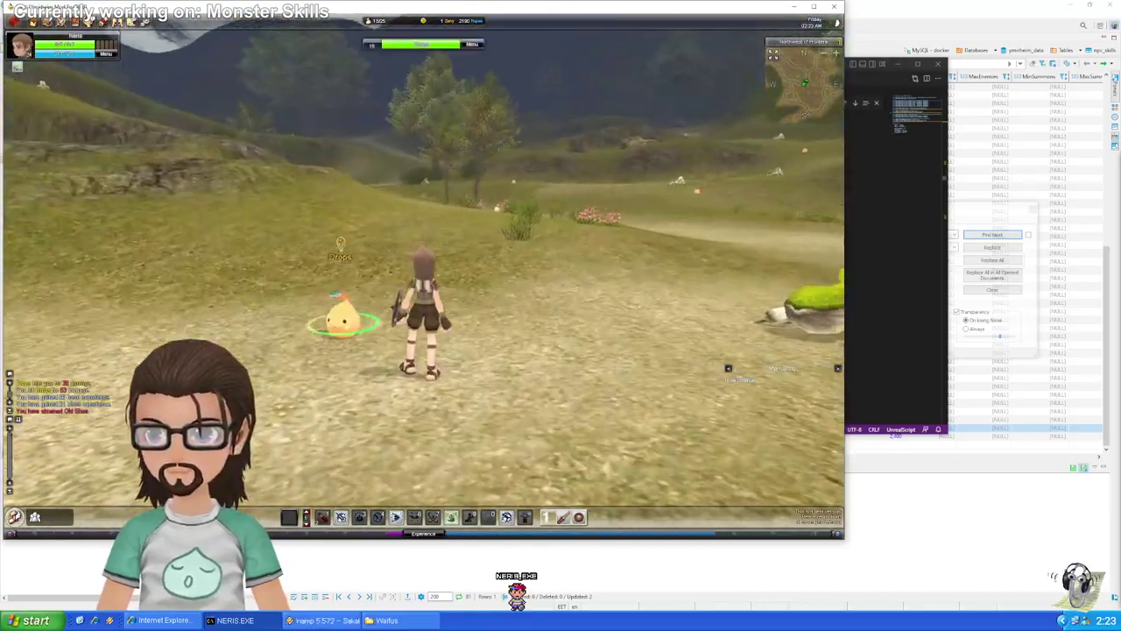
key("a")
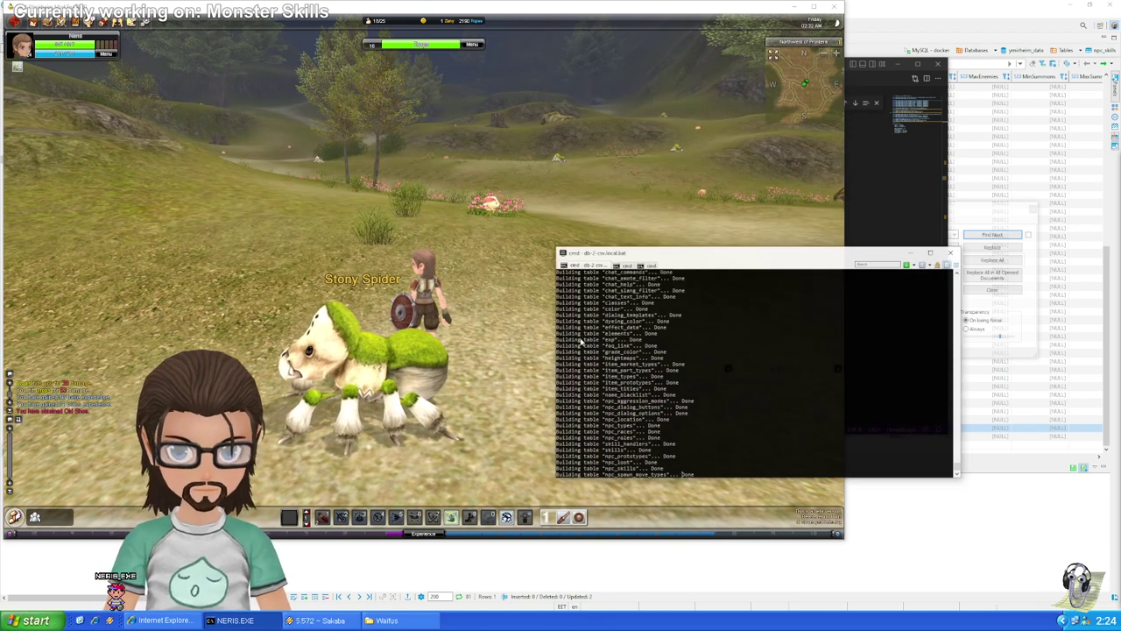
Check the client GameData repository for changes to commit after the db-2-csv.local.bat export, and close the commit window and console
key("Return")
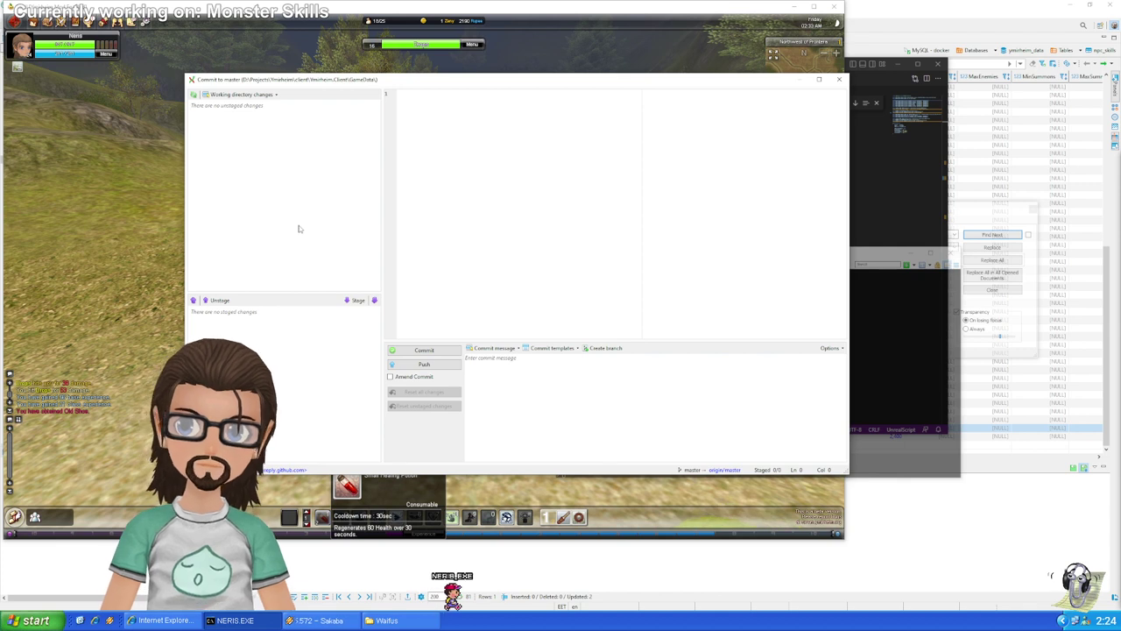
left_click(838, 79)
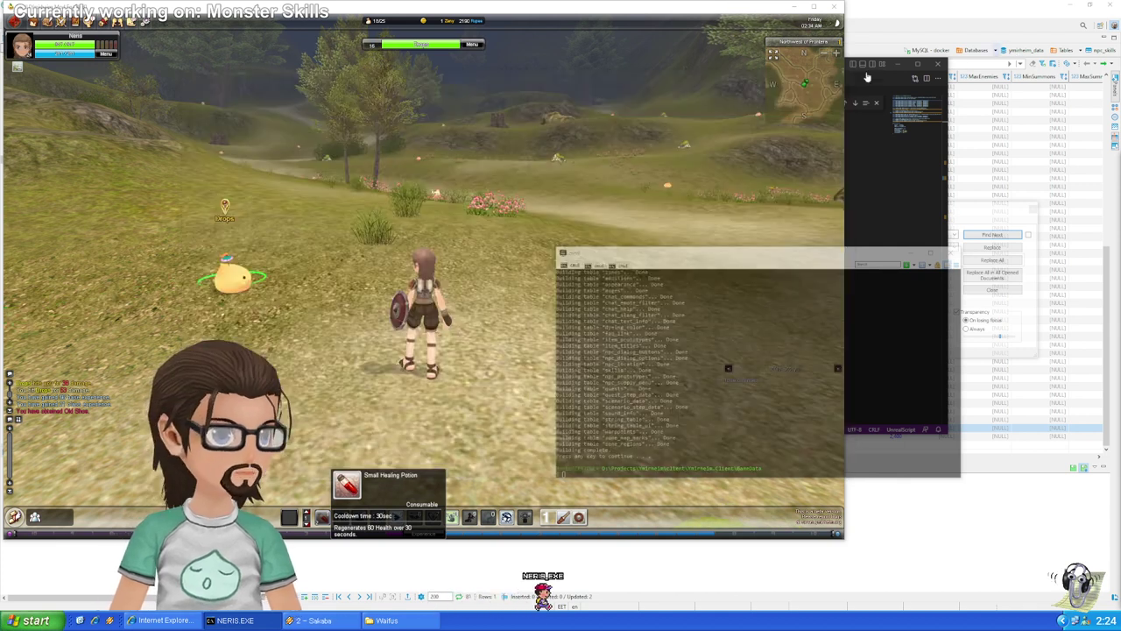
key("Return")
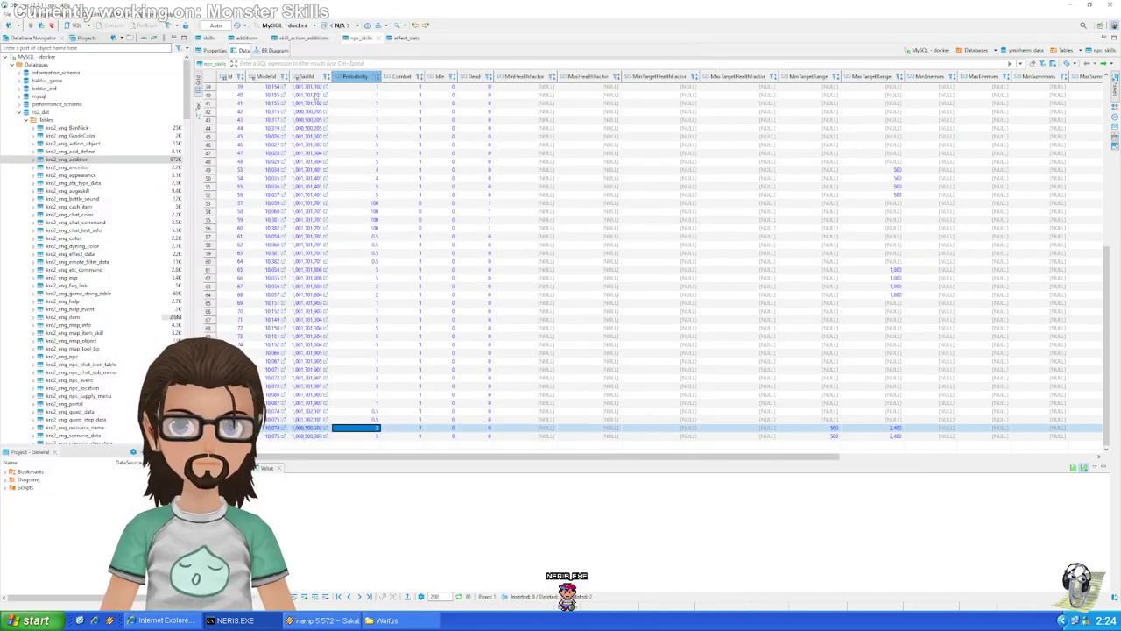
Check the SkillId entries of the last two npc_skills rows in the database, and switch back to the game
left_click(310, 428)
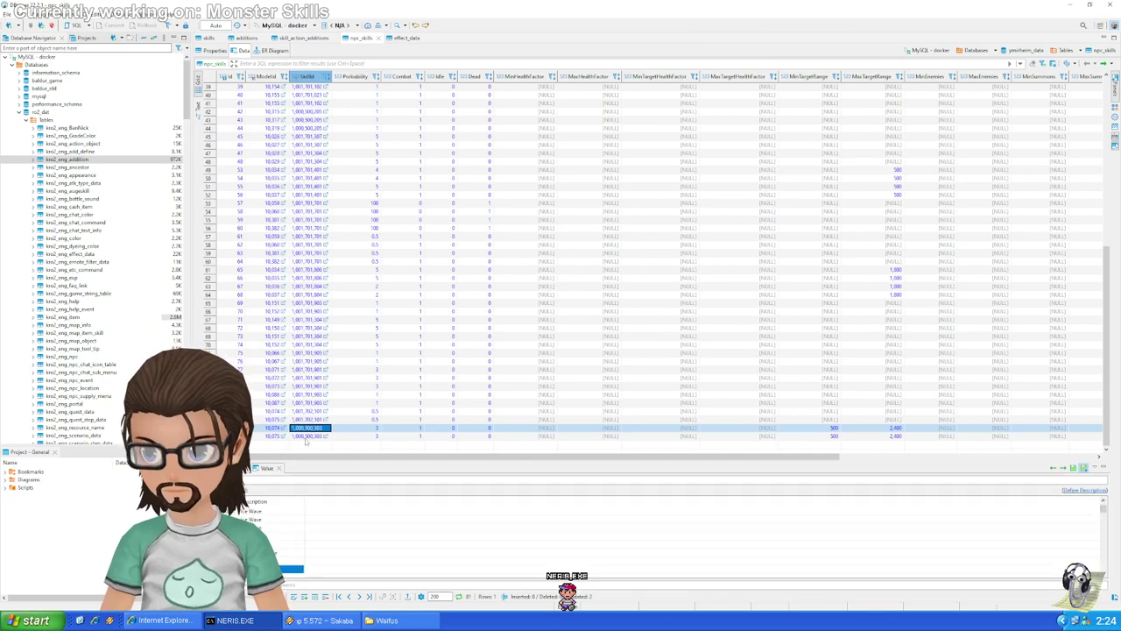
left_click(310, 435)
key("alt+Tab")
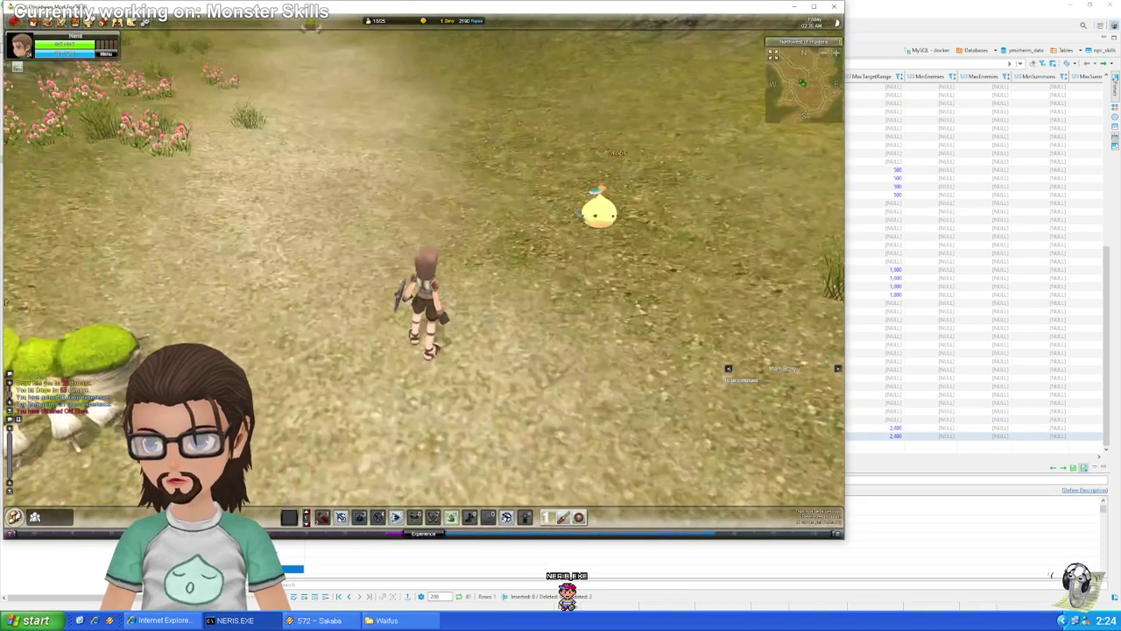
Attack a Drops monster in the game and examine its defeated model from several angles
left_click(598, 215)
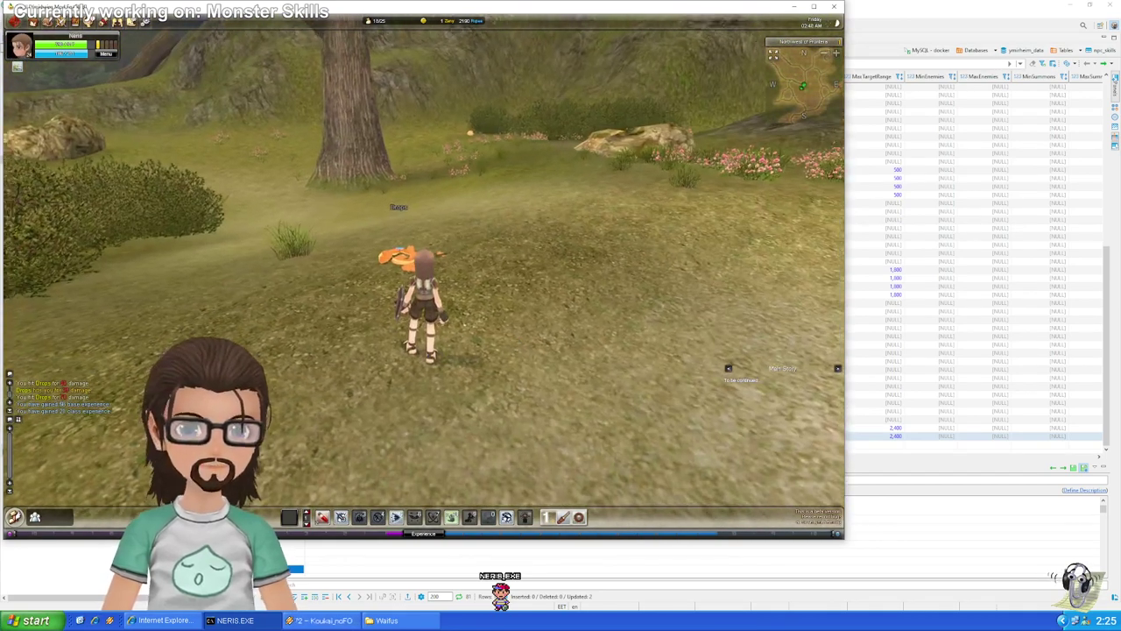
right_click_drag(455, 342, 515, 342)
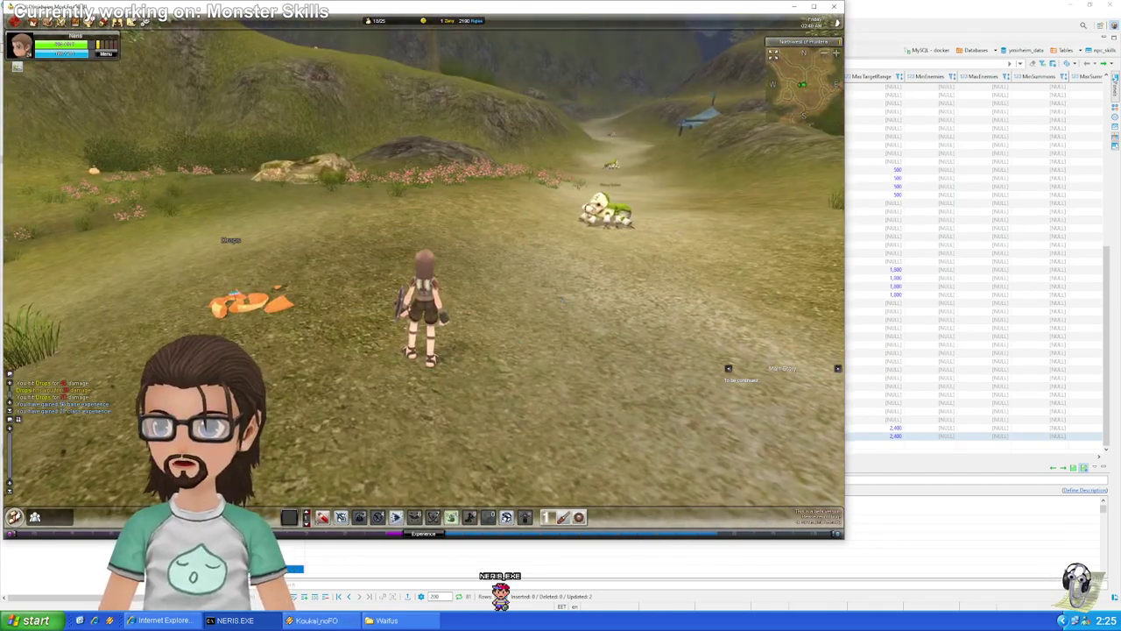
right_click_drag(560, 302, 455, 302)
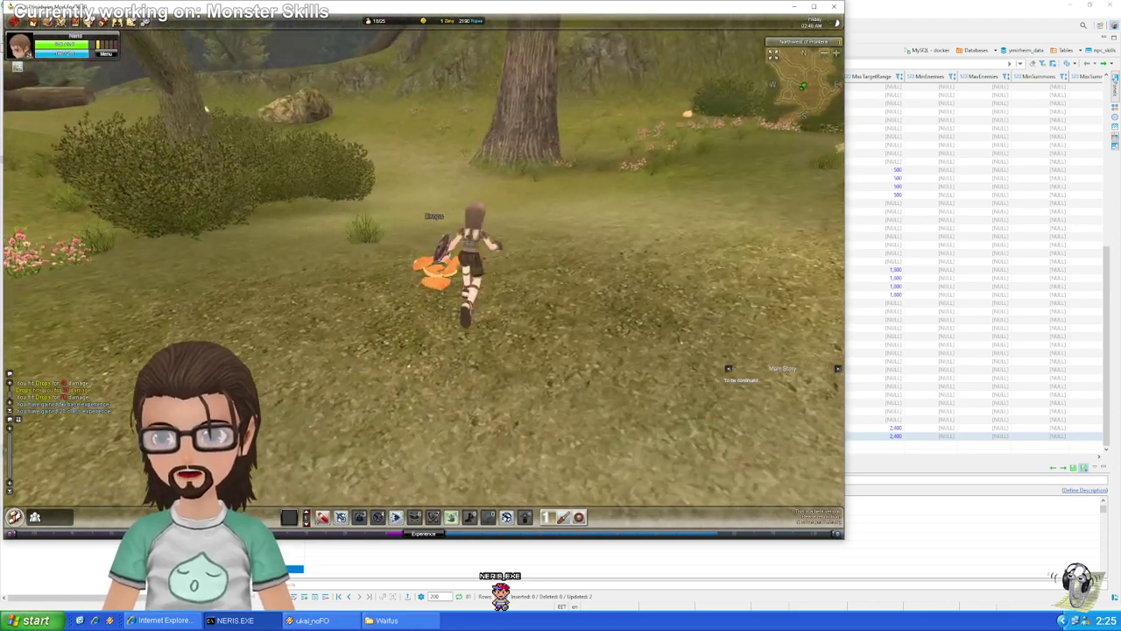
right_click_drag(578, 299, 515, 297)
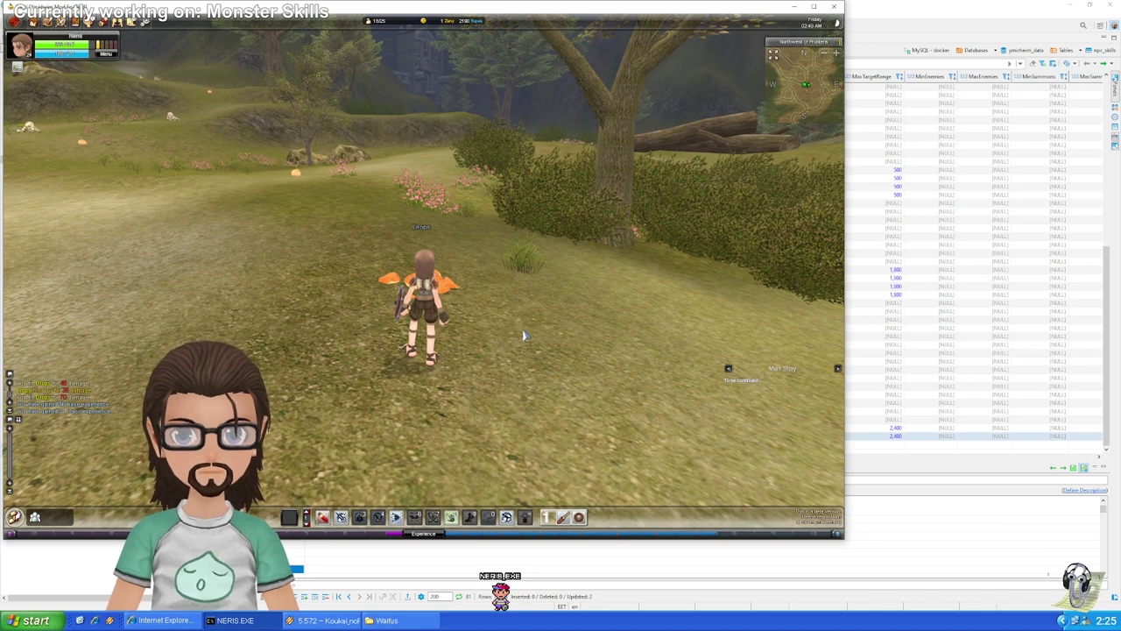
Quit the game from its main menu, close the unresponsive game window, and return to the npc_skills table
key("Escape")
left_click(424, 318)
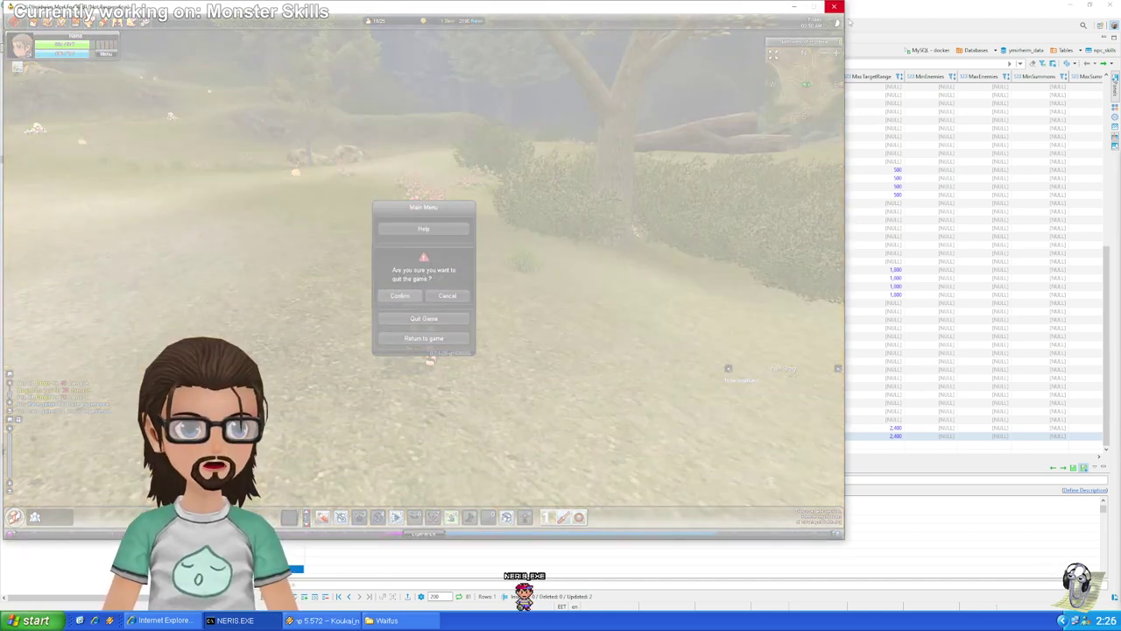
left_click(834, 7)
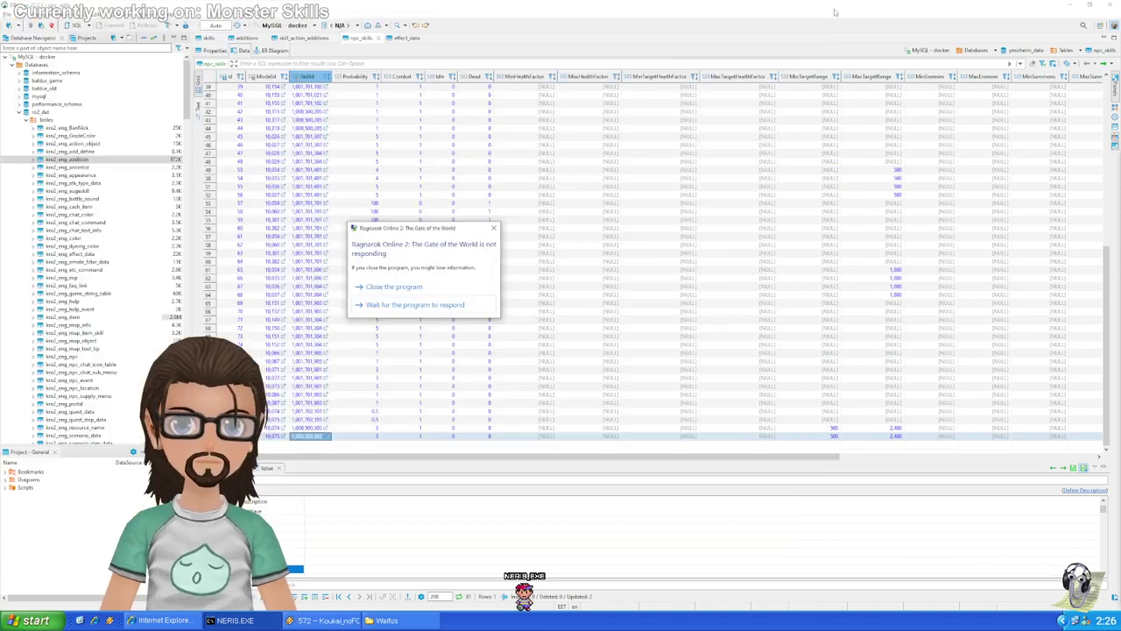
left_click(675, 221)
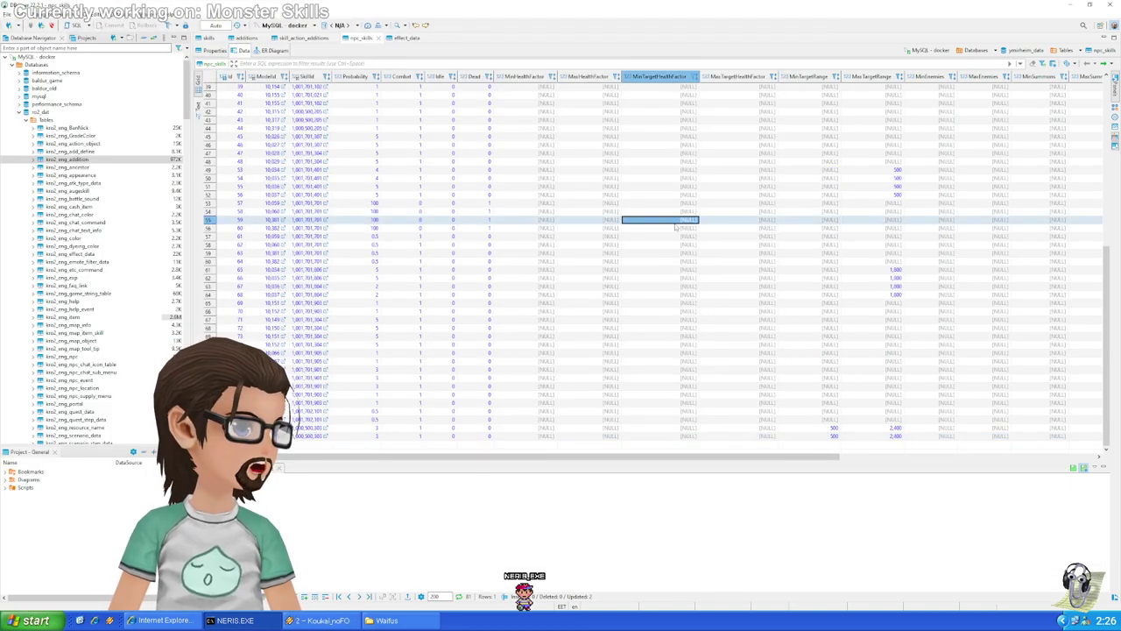